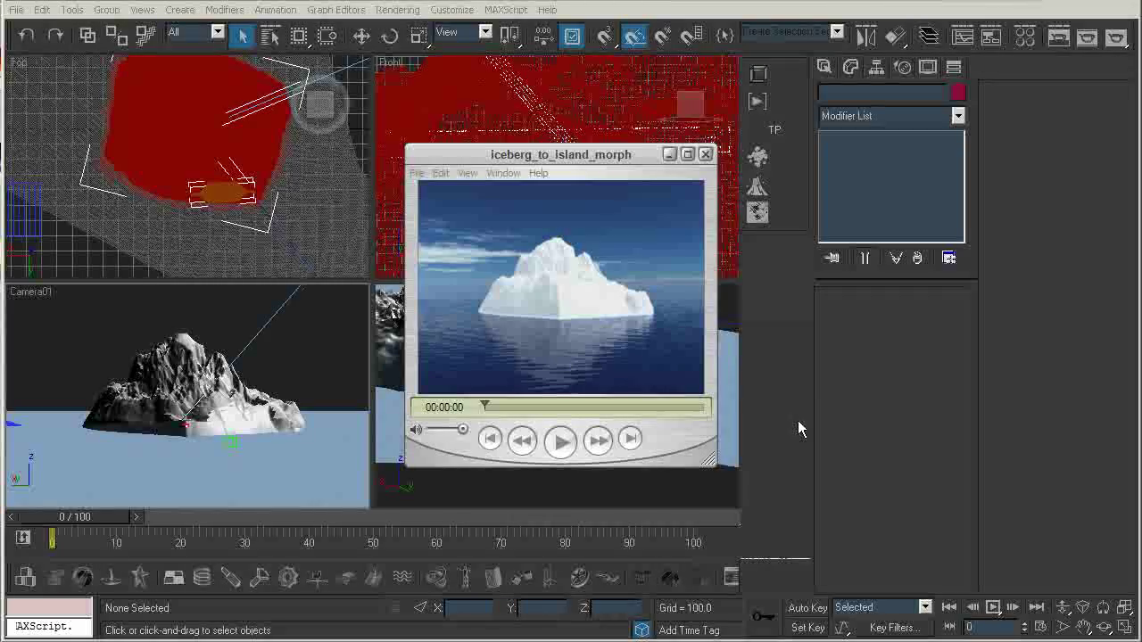
- Play the iceberg_to_island_morph preview movie through several times, pausing as needed, and close the player
drag(542, 161, 547, 170)
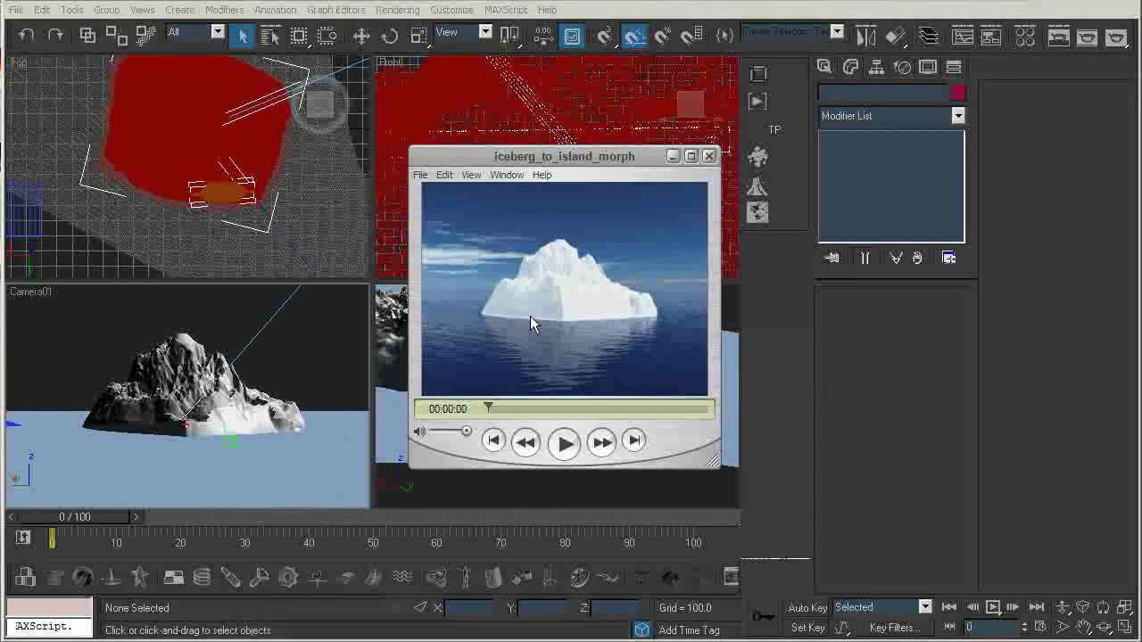
click(563, 445)
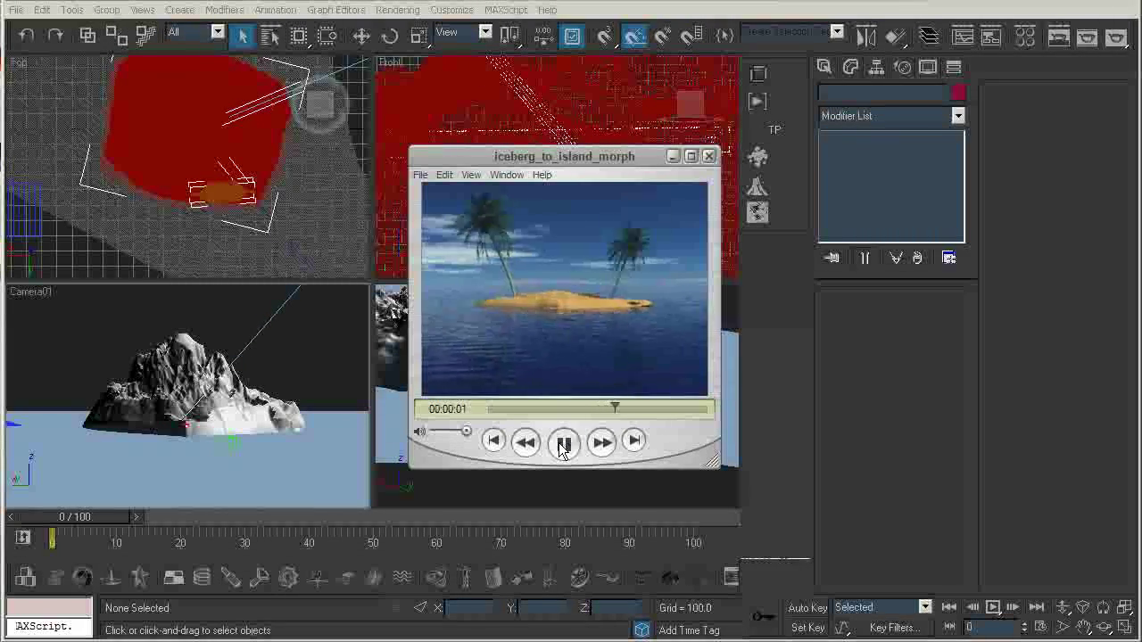
click(564, 444)
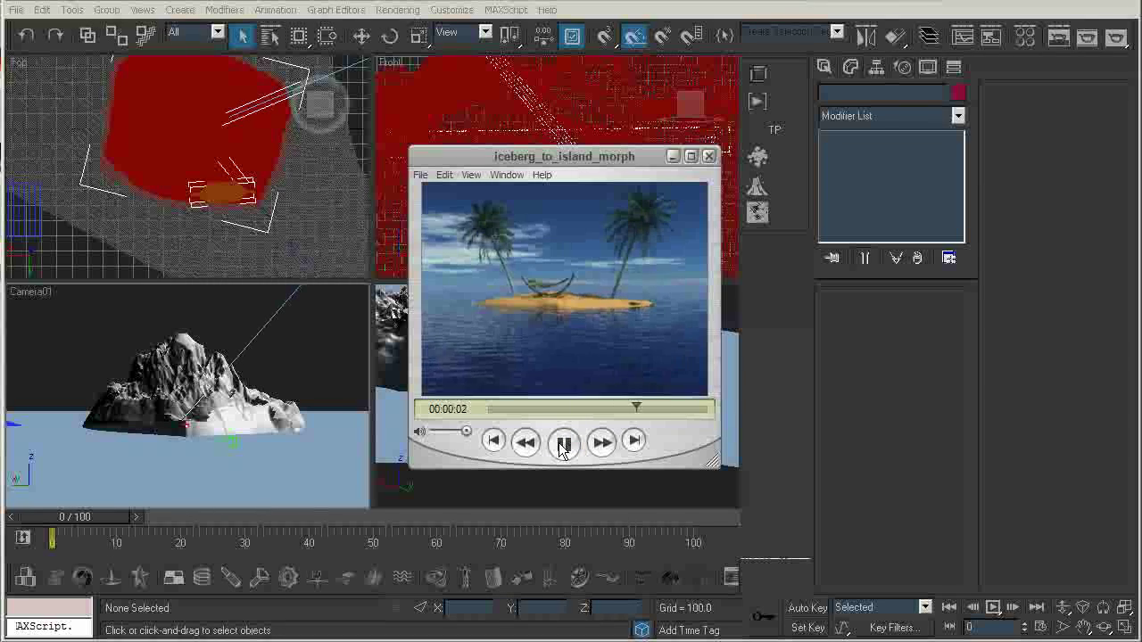
click(564, 444)
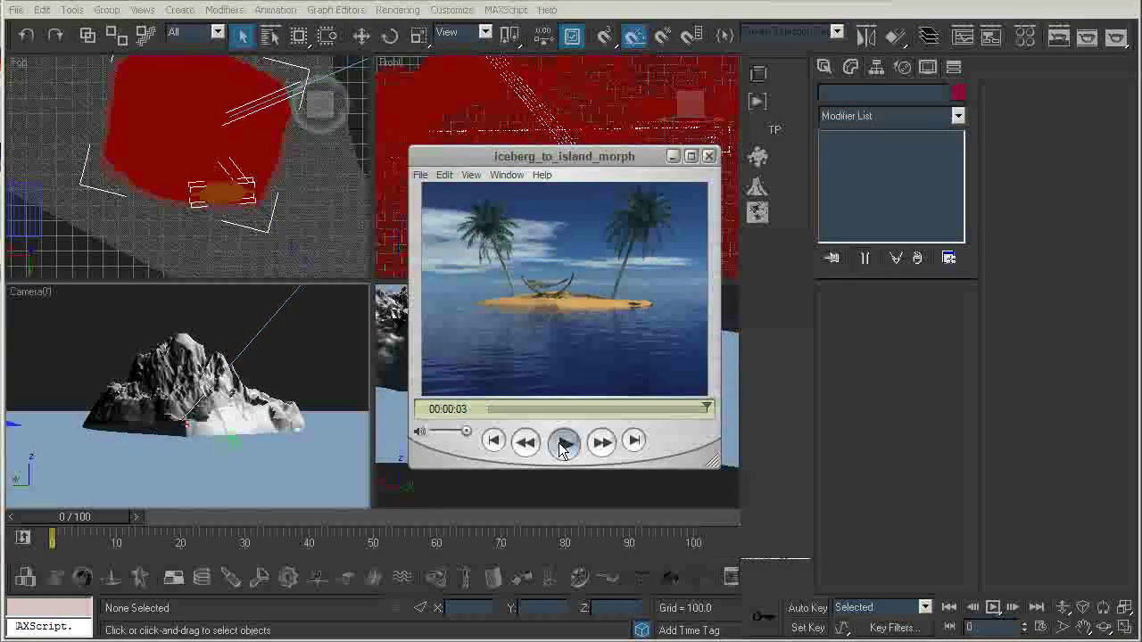
click(564, 444)
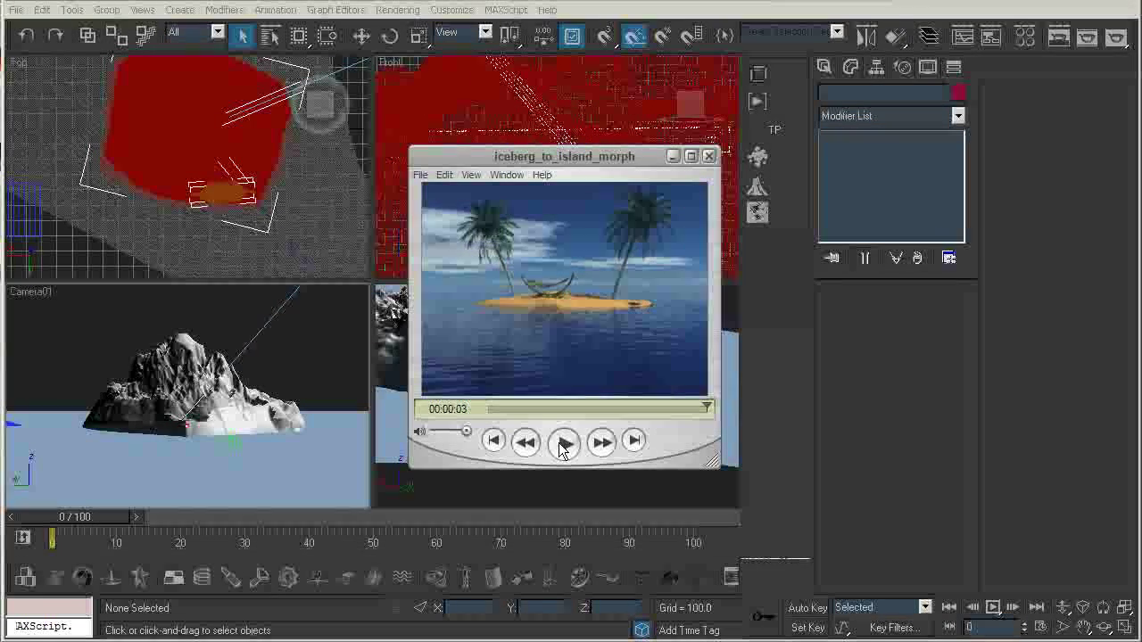
click(564, 444)
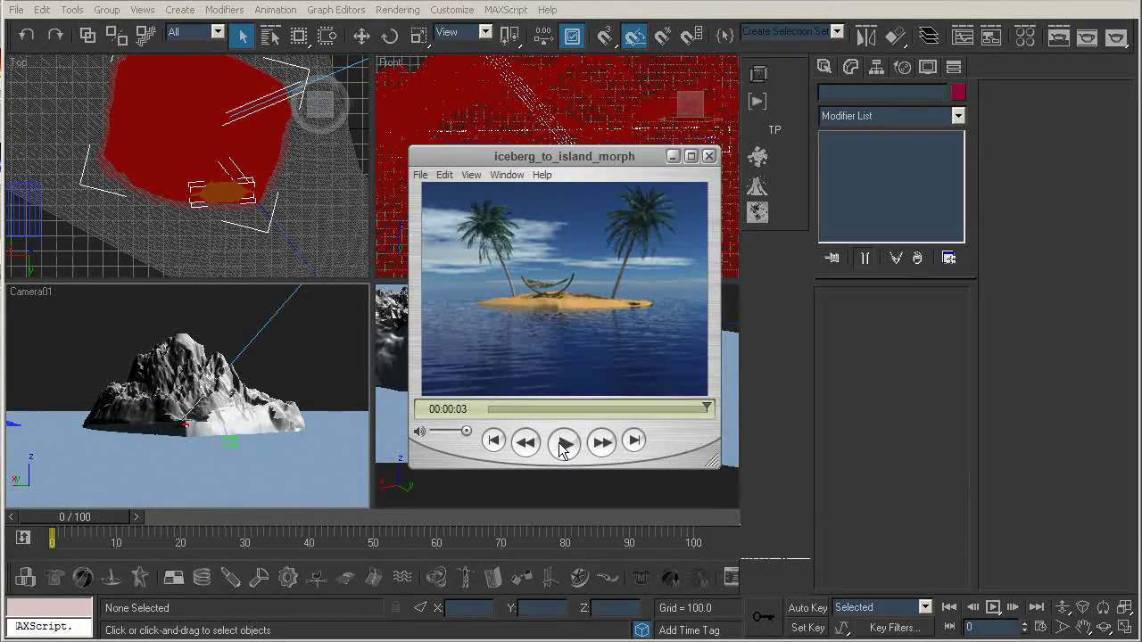
click(562, 443)
click(562, 443)
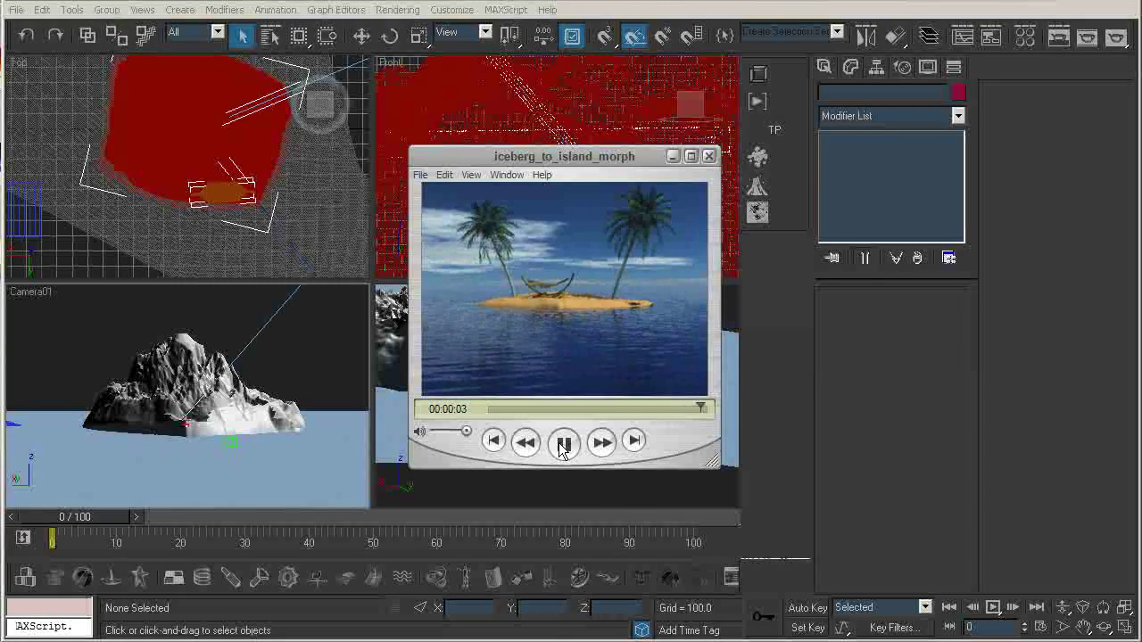
click(562, 443)
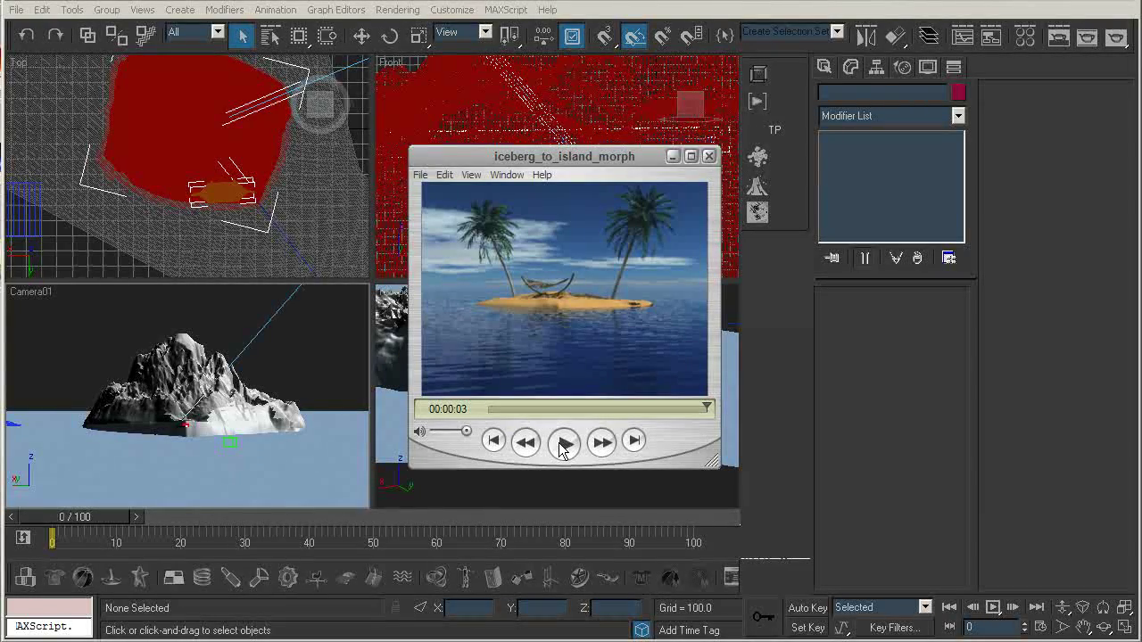
click(564, 443)
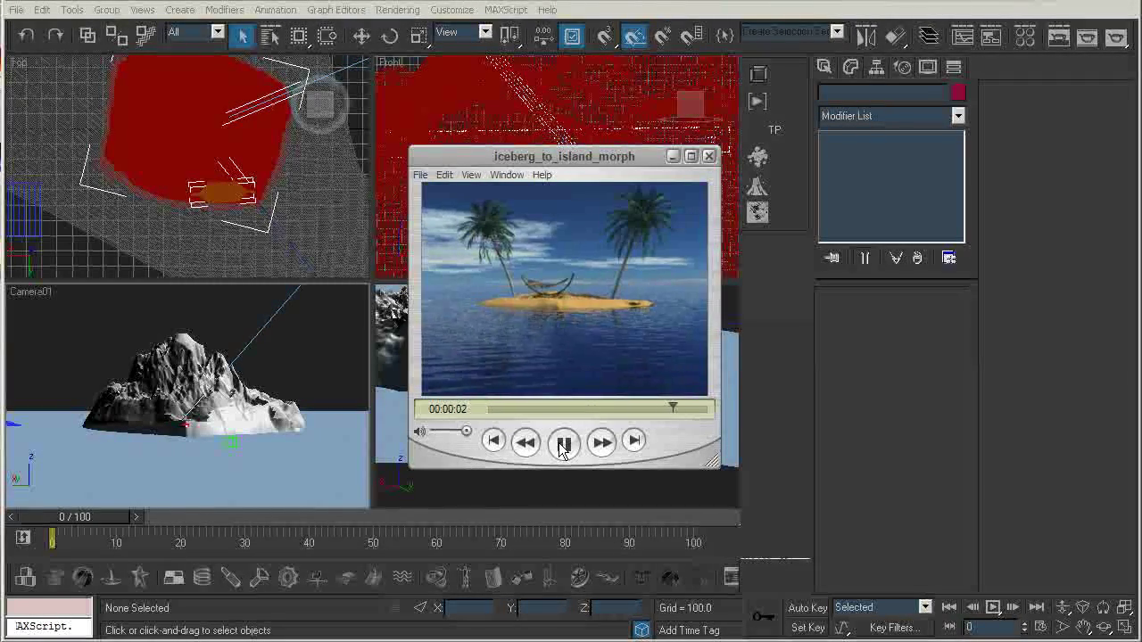
click(708, 156)
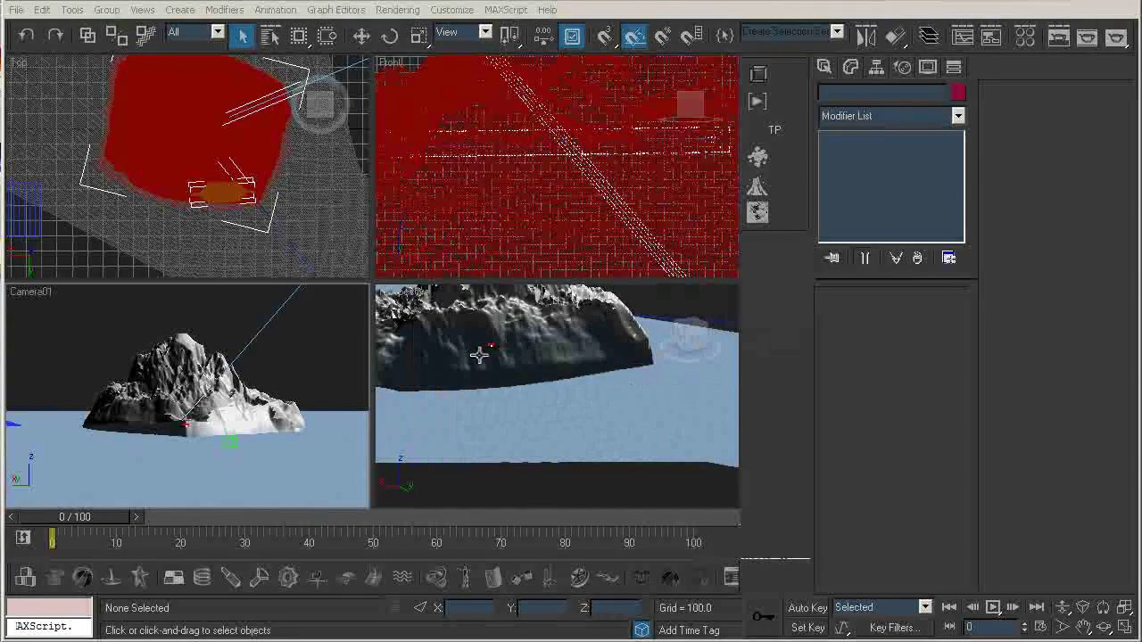
- Examine the finished scene in the Perspective view from several angles, at the first frame and at frame 100
scroll(548, 438, down, 10)
middle_drag(556, 438, 544, 359)
alt+middle_drag(474, 390, 466, 411)
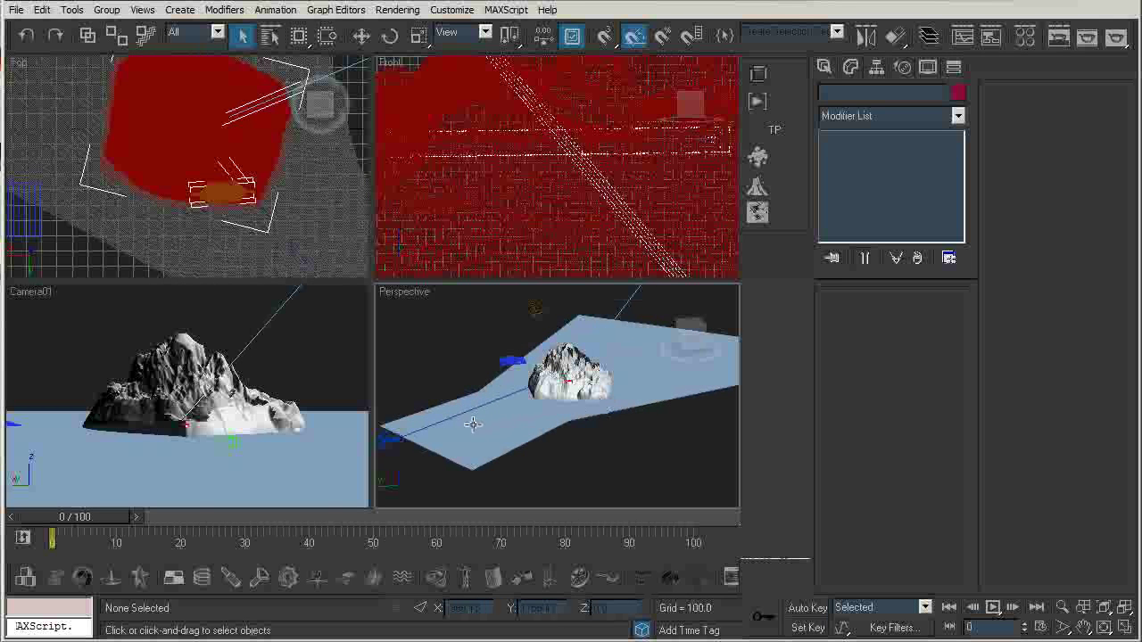
alt+middle_drag(451, 425, 495, 380)
click(504, 382)
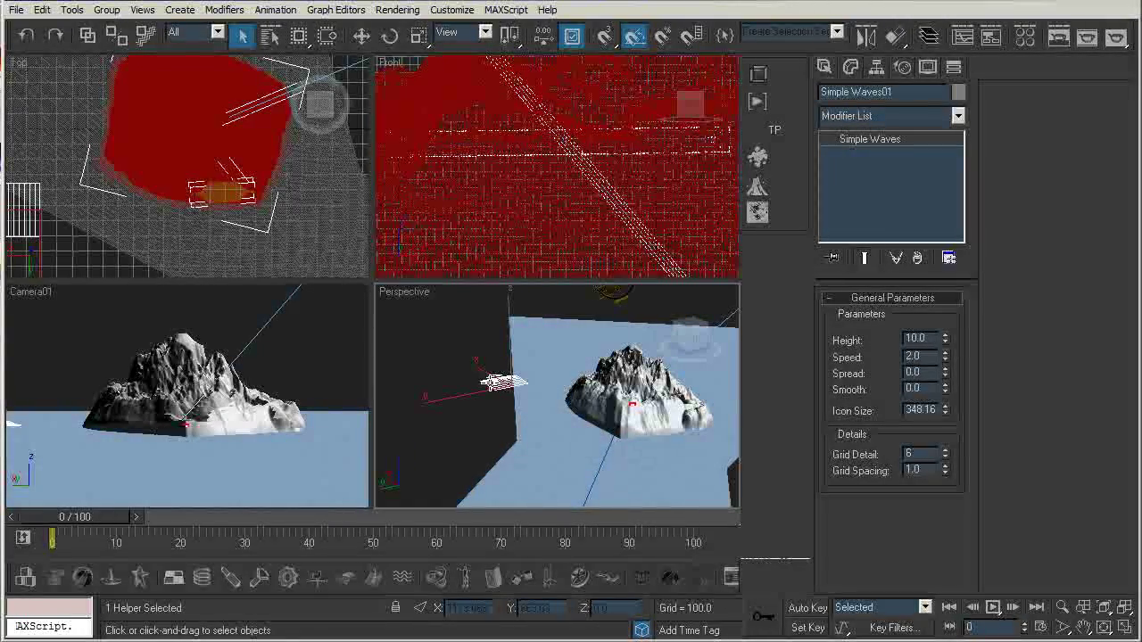
scroll(526, 382, down, 5)
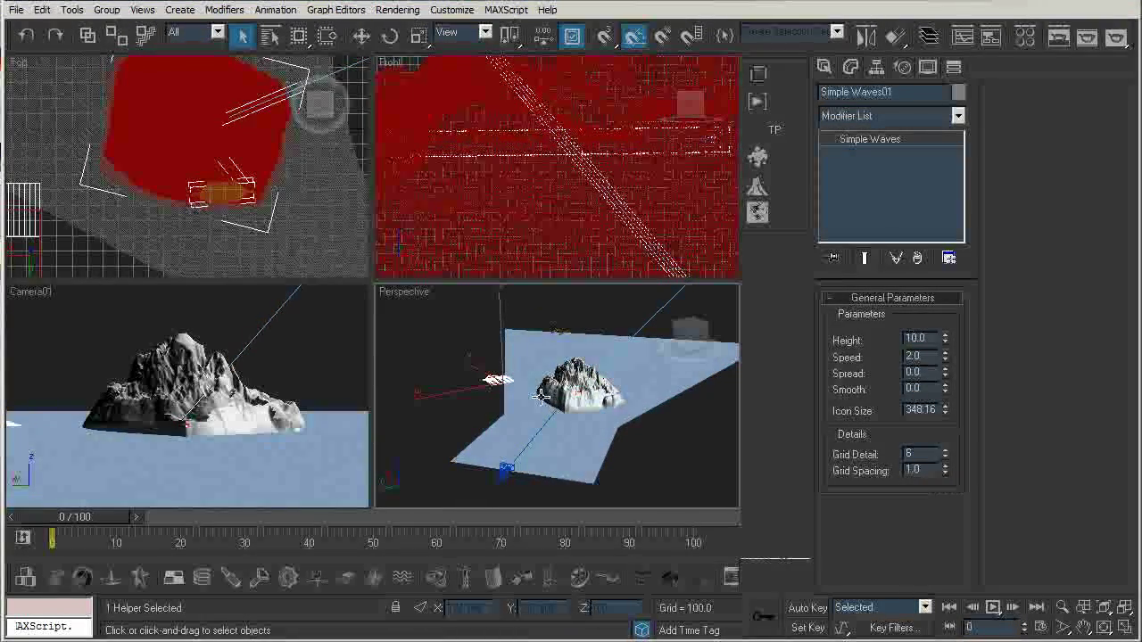
click(451, 389)
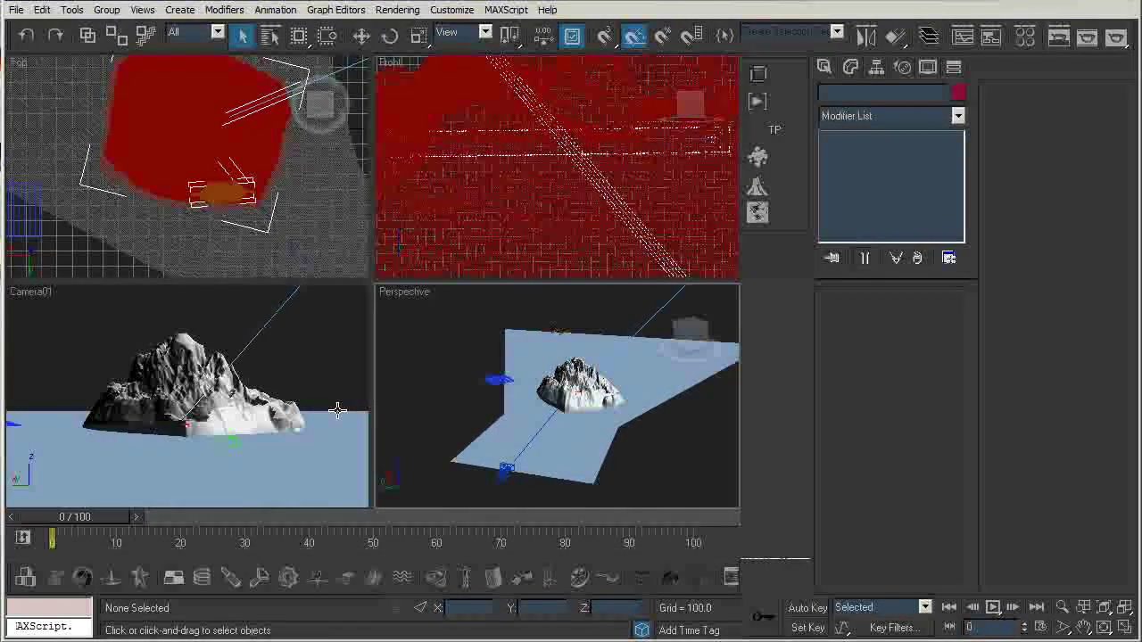
key(End)
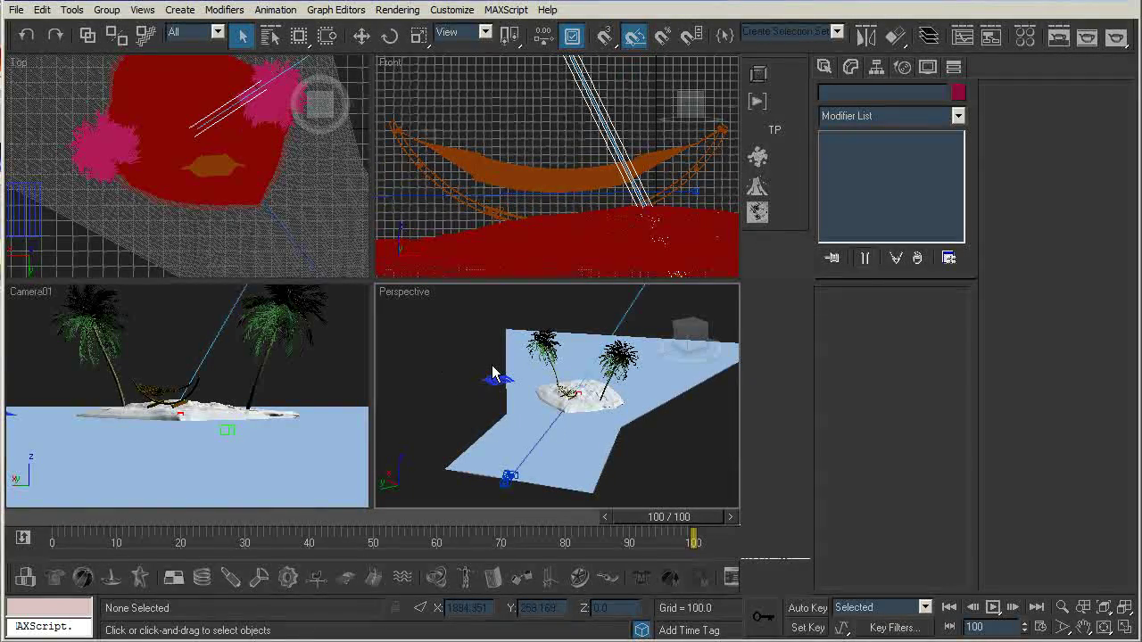
mouse_move(472, 371)
alt+middle_down()
mouse_move(507, 353)
mouse_move(458, 354)
alt+middle_up()
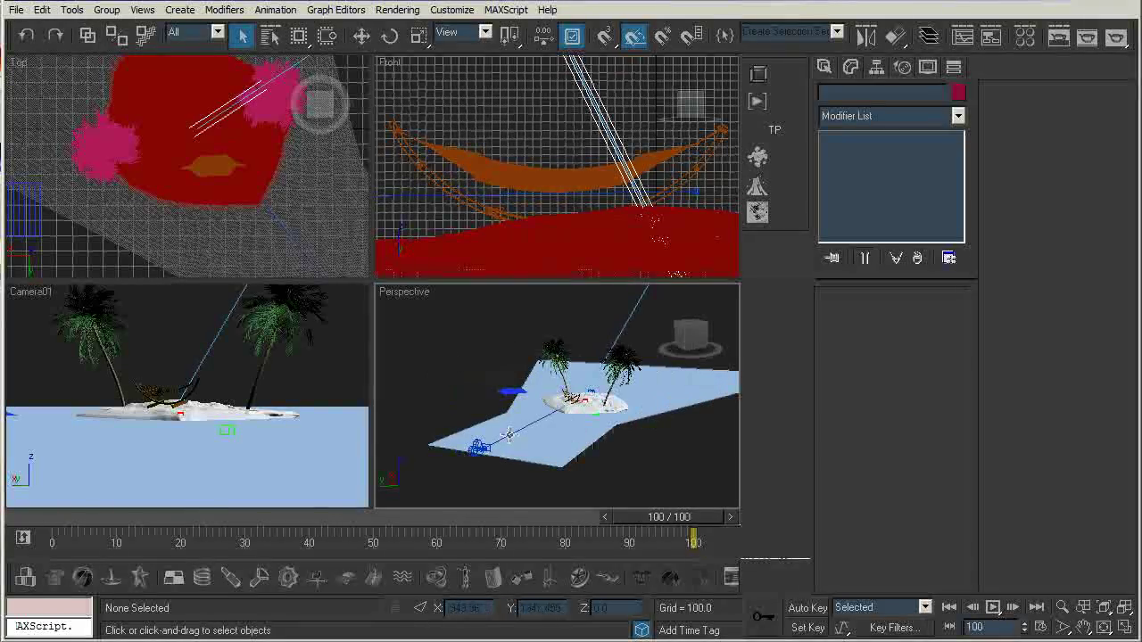
- Reset to an empty scene without saving the changes
click(16, 9)
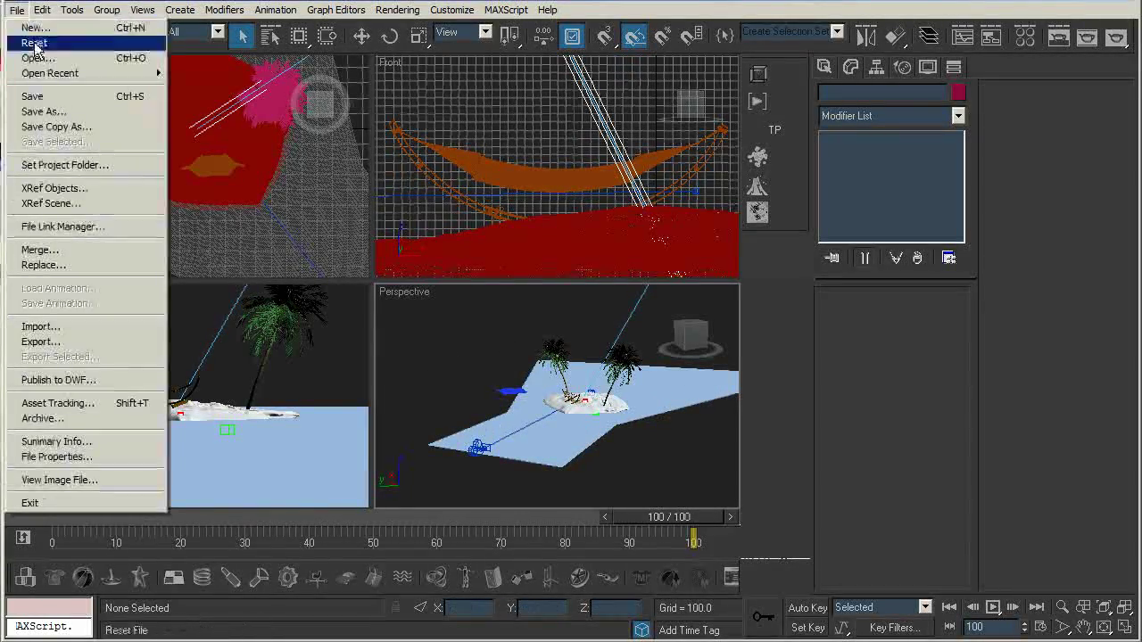
click(30, 38)
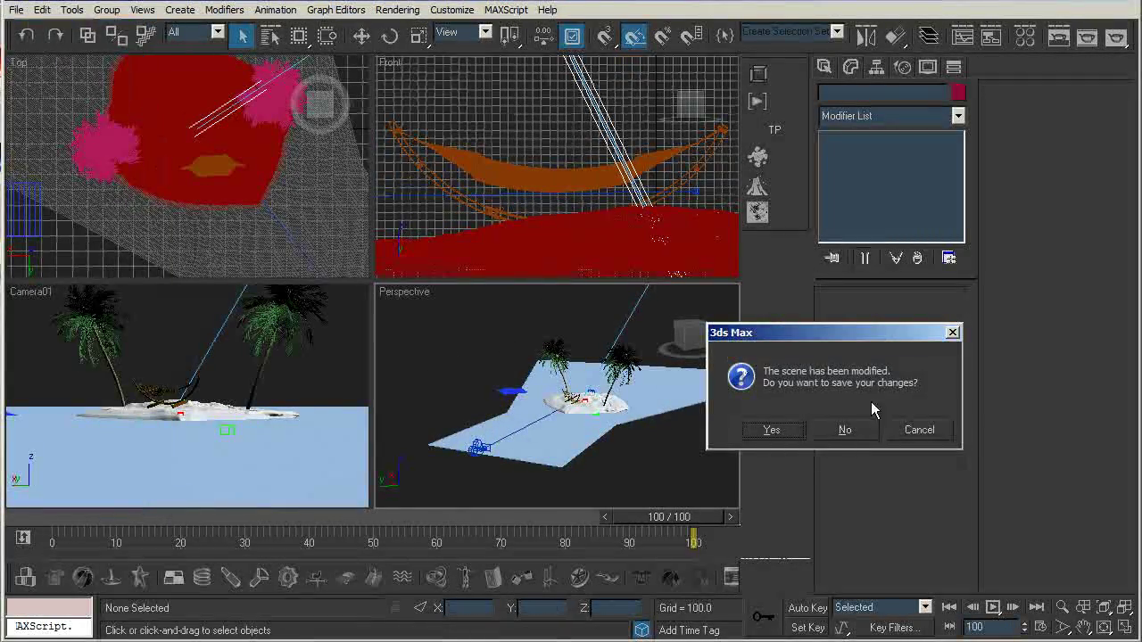
click(843, 430)
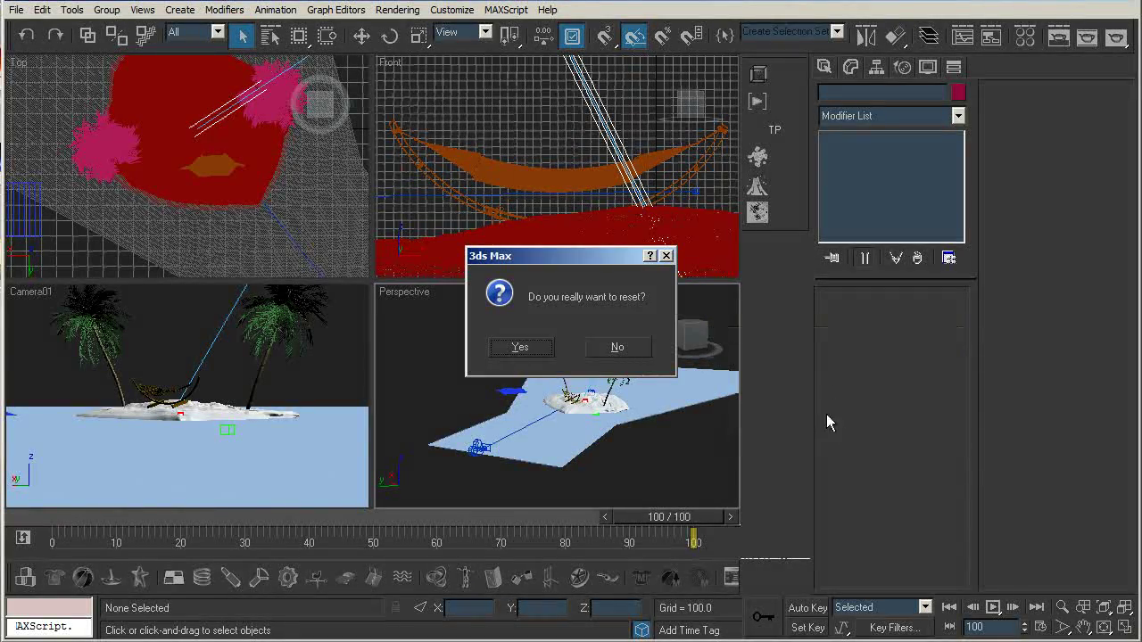
click(531, 340)
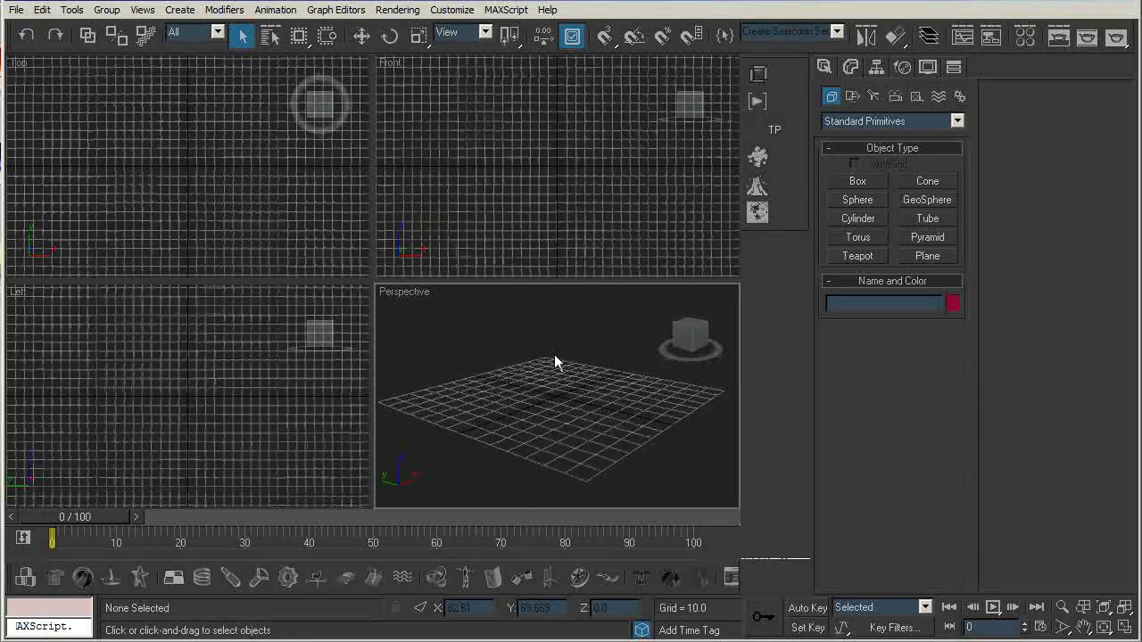
- Maximize the Perspective viewport and create a DreamScape Terra object about 255 units wide on the grid
key(alt+w)
middle_drag(420, 318, 431, 357)
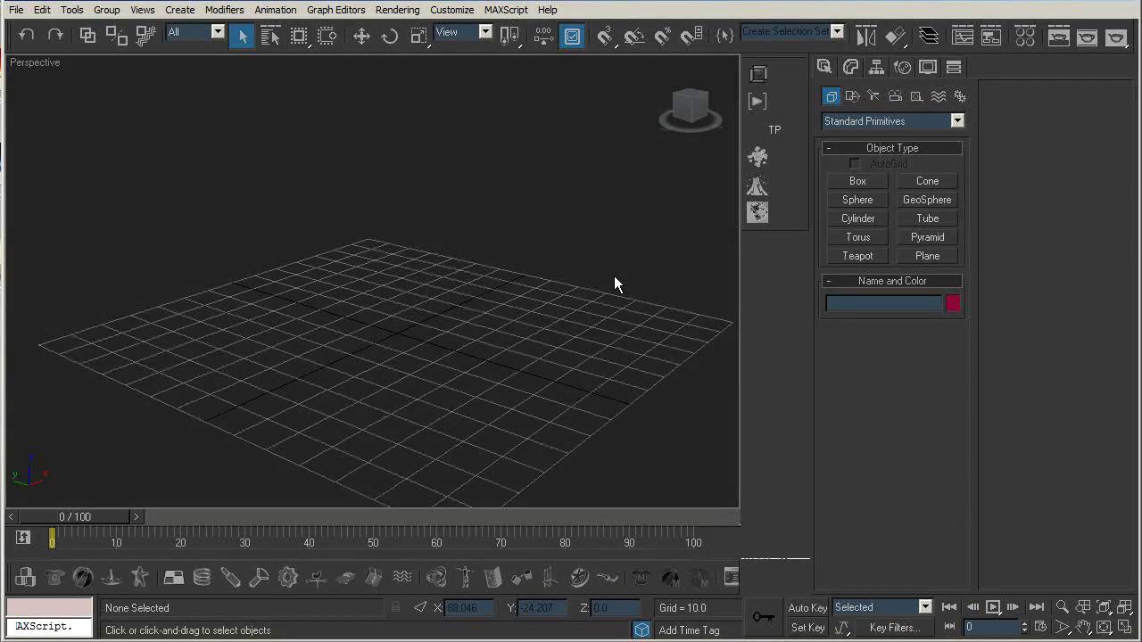
alt+middle_drag(614, 284, 587, 271)
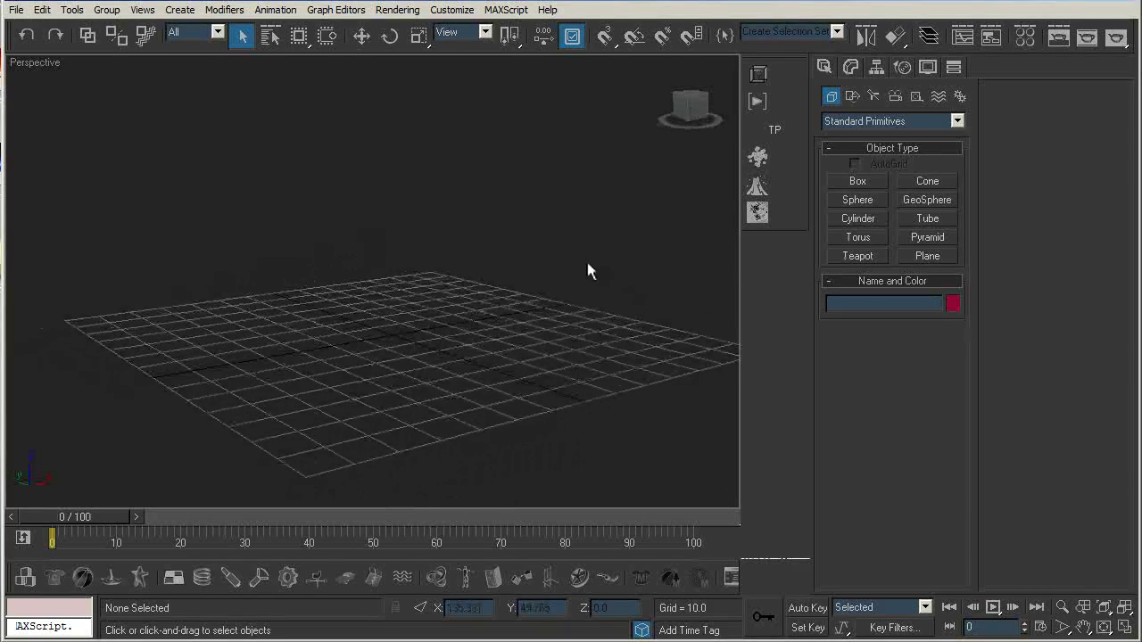
click(862, 121)
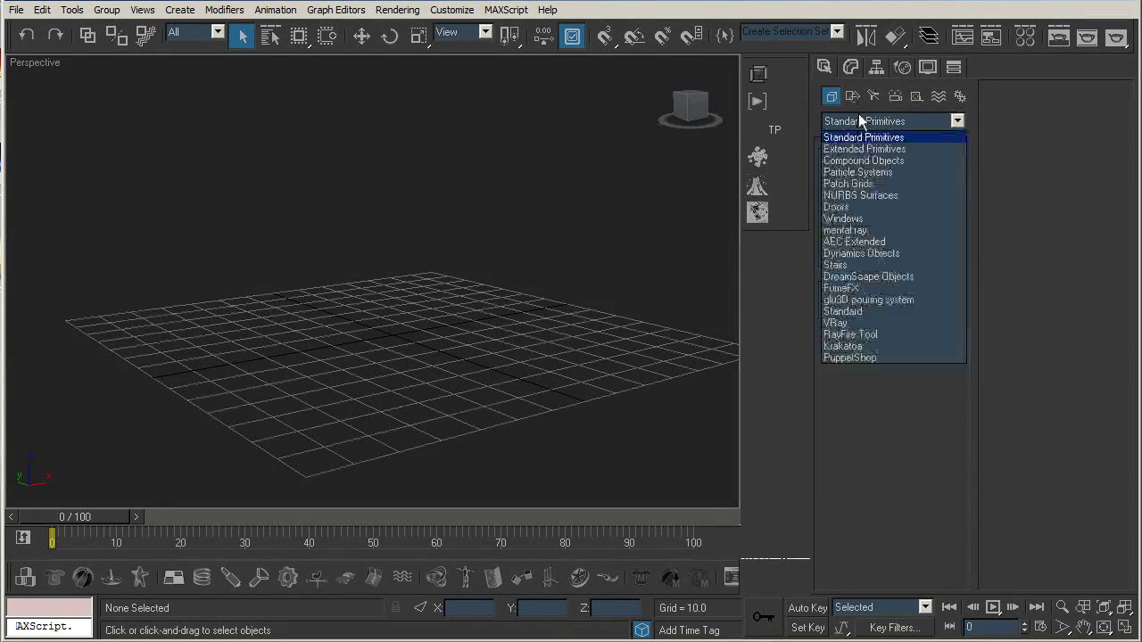
click(843, 279)
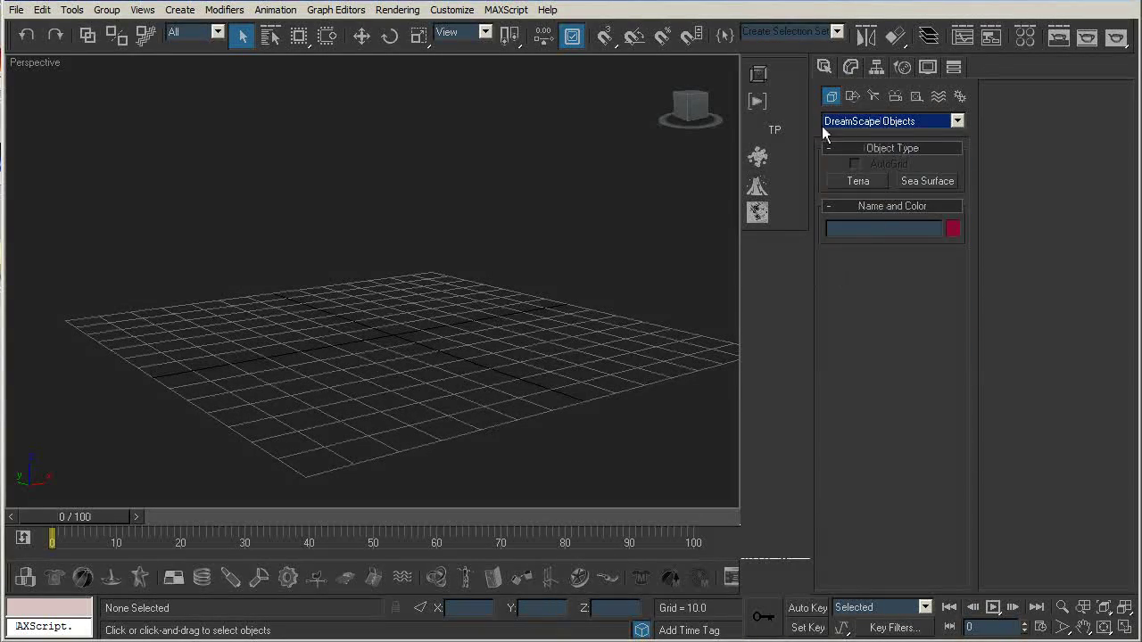
click(850, 182)
alt+middle_drag(562, 268, 502, 319)
scroll(500, 319, down, 4)
drag(229, 215, 357, 330)
key(w)
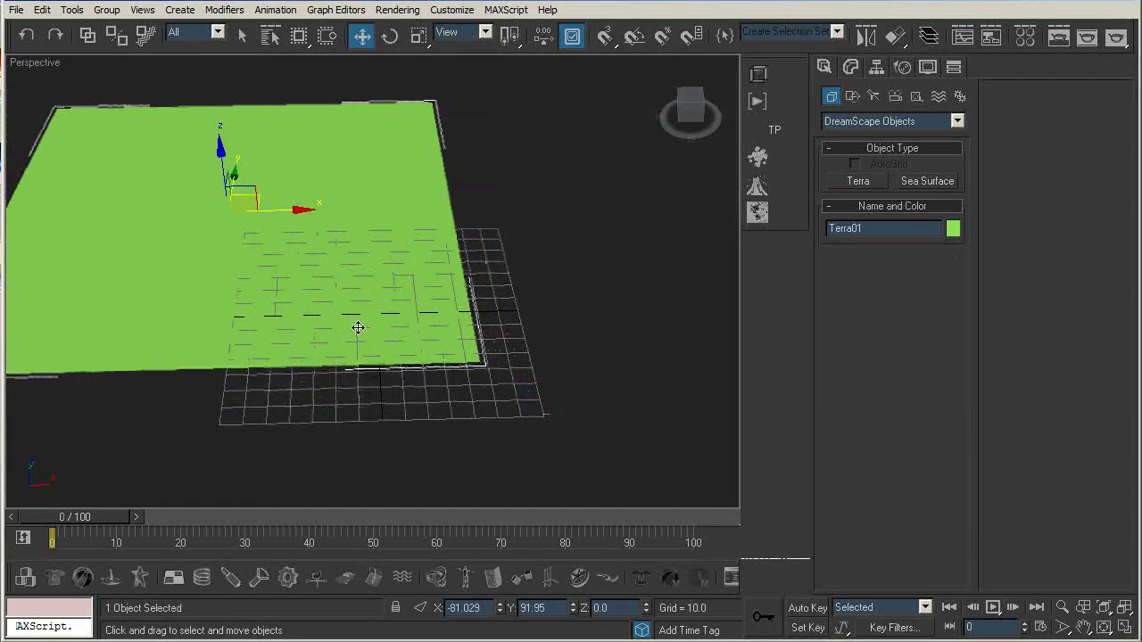
- Try to center the terrain over the grid by moving it freehand, then undo the last move
click(687, 105)
drag(338, 208, 432, 291)
scroll(440, 218, down, 1)
middle_drag(443, 278, 439, 241)
scroll(441, 218, down, 1)
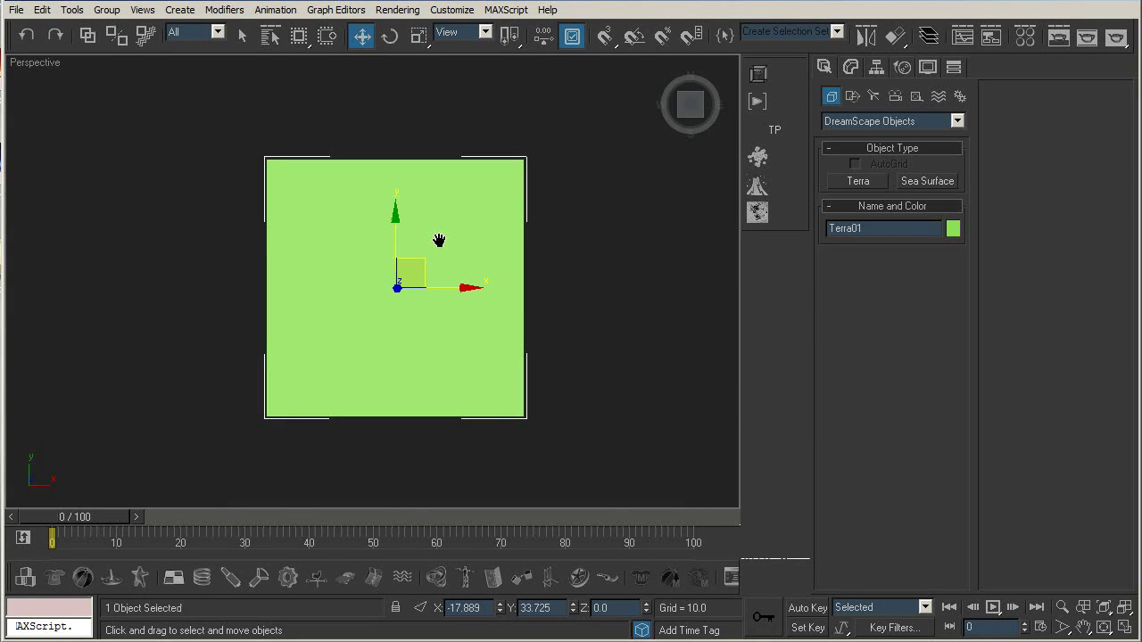
mouse_move(418, 255)
alt+middle_down()
mouse_move(461, 155)
mouse_move(429, 268)
alt+middle_up()
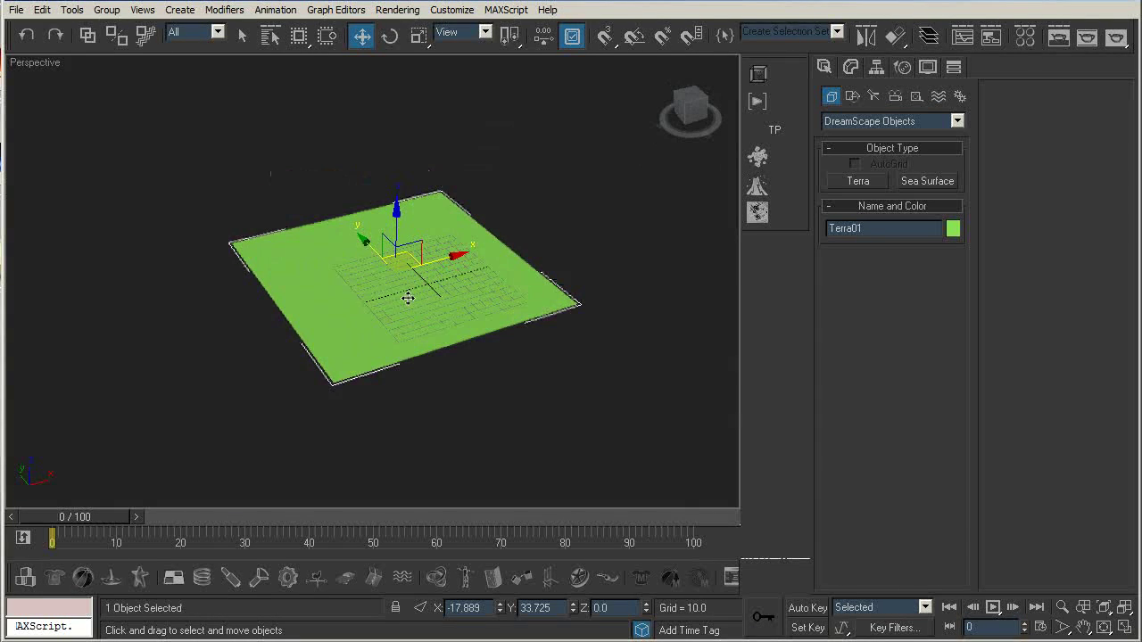
drag(418, 259, 465, 254)
key(ctrl+z)
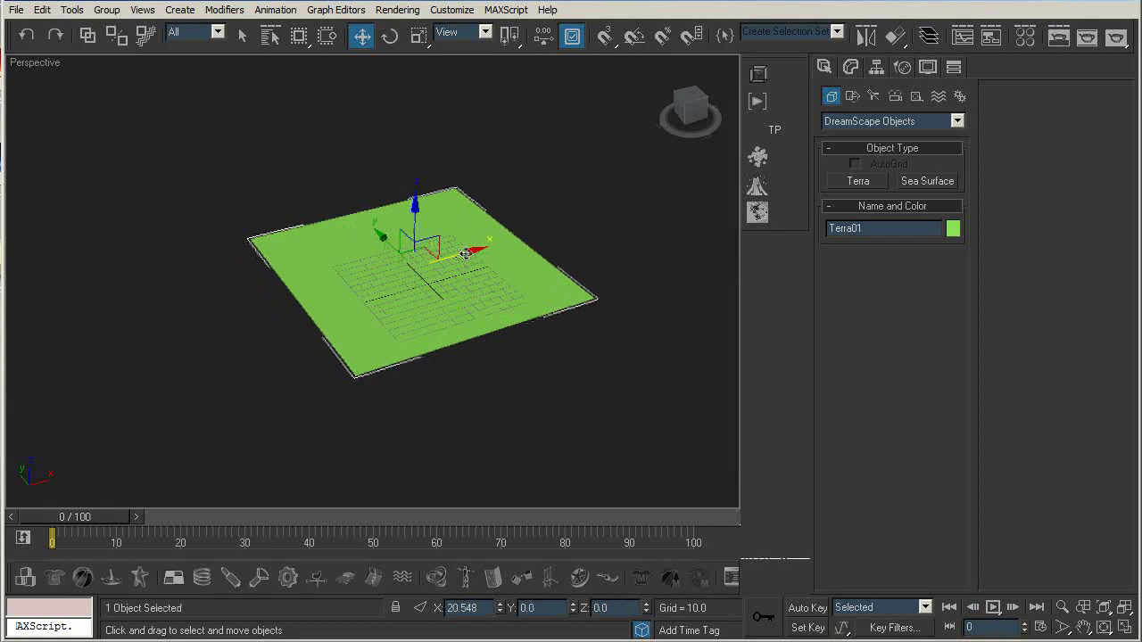
- Center the terrain at the world origin by setting its X and Y positions to 0, and deselect it
double_click(469, 608)
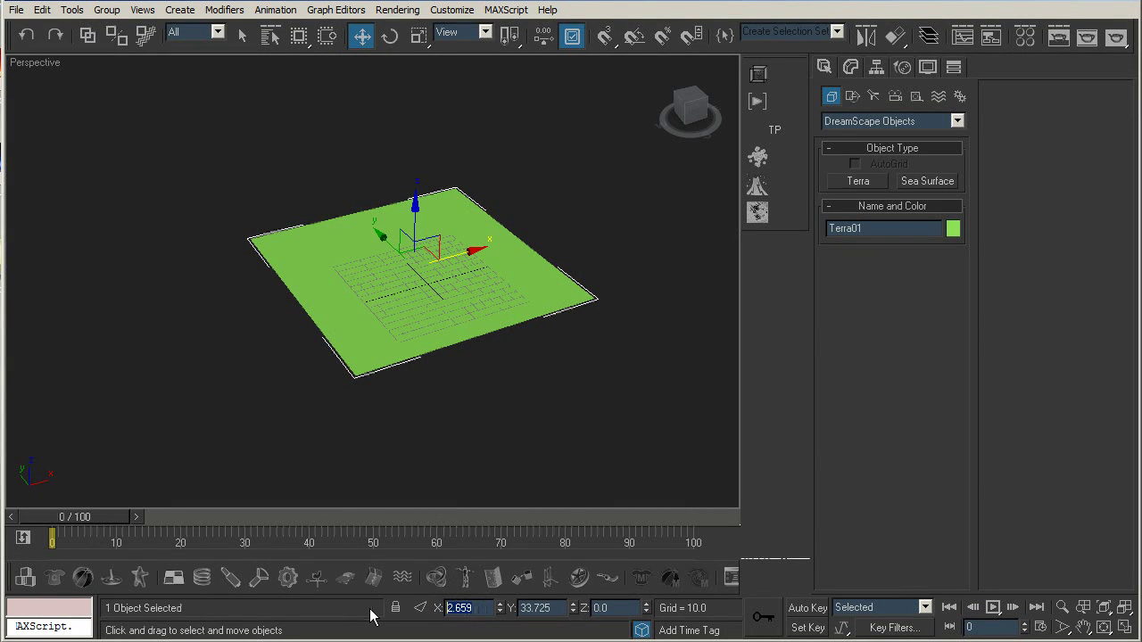
text(0)
key(Return)
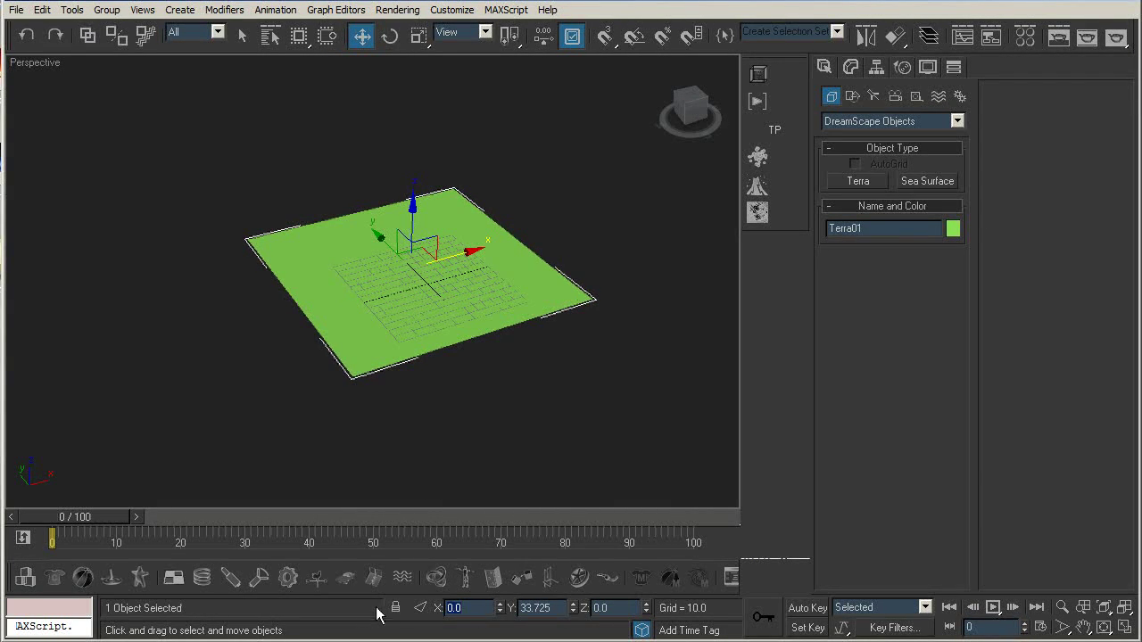
key(Tab)
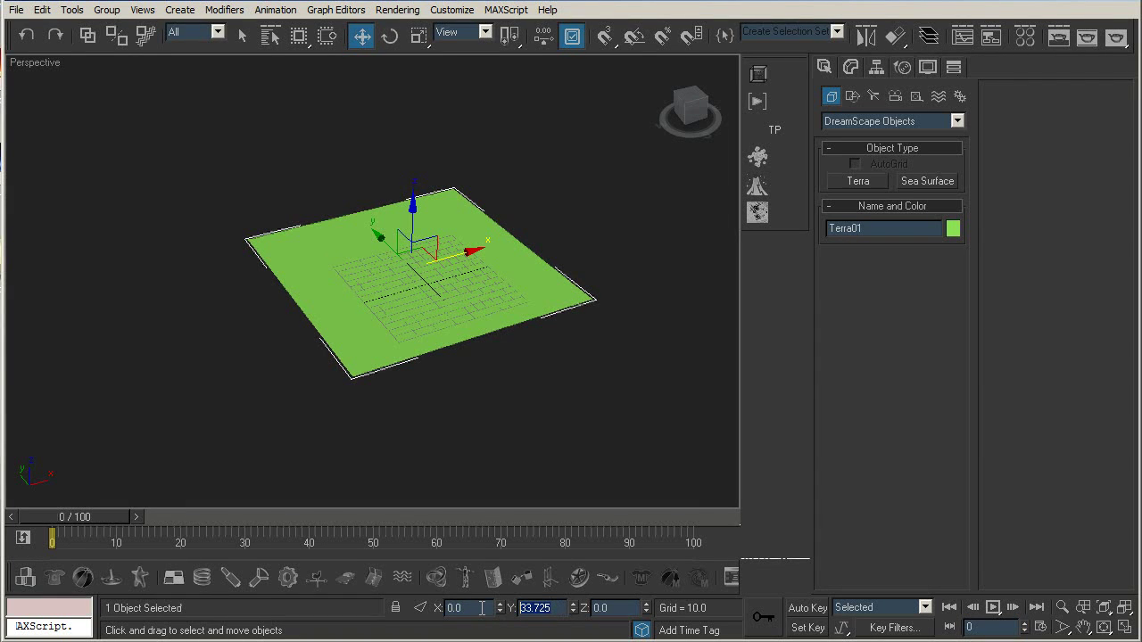
text(0)
key(Return)
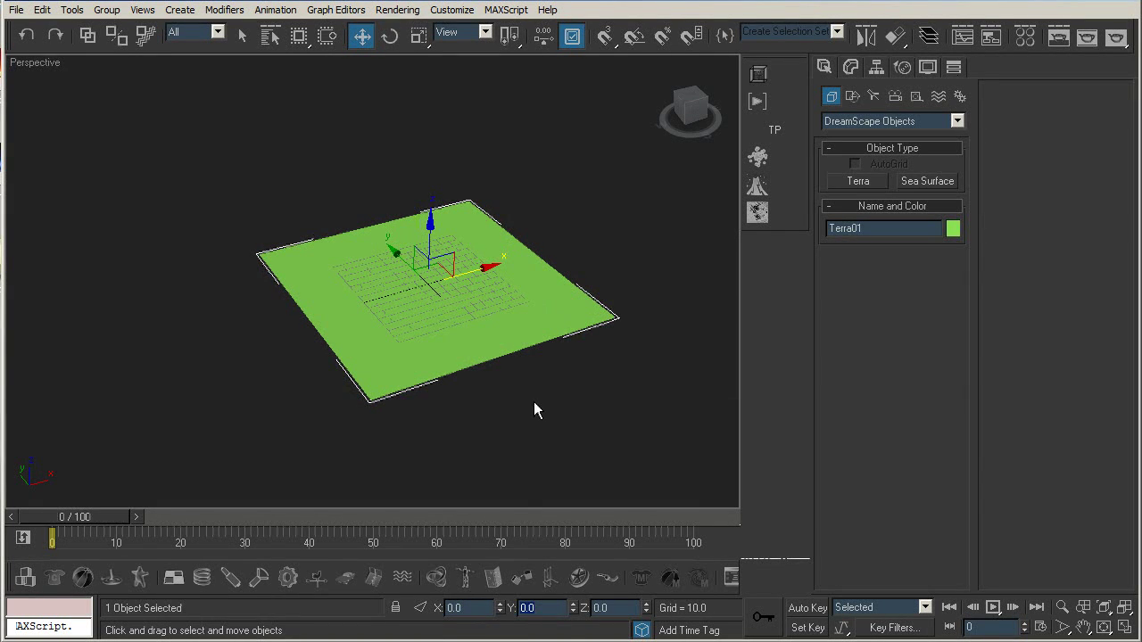
click(505, 384)
- Select the terrain object and display its Terra parameters for modification
alt+middle_drag(471, 360, 416, 293)
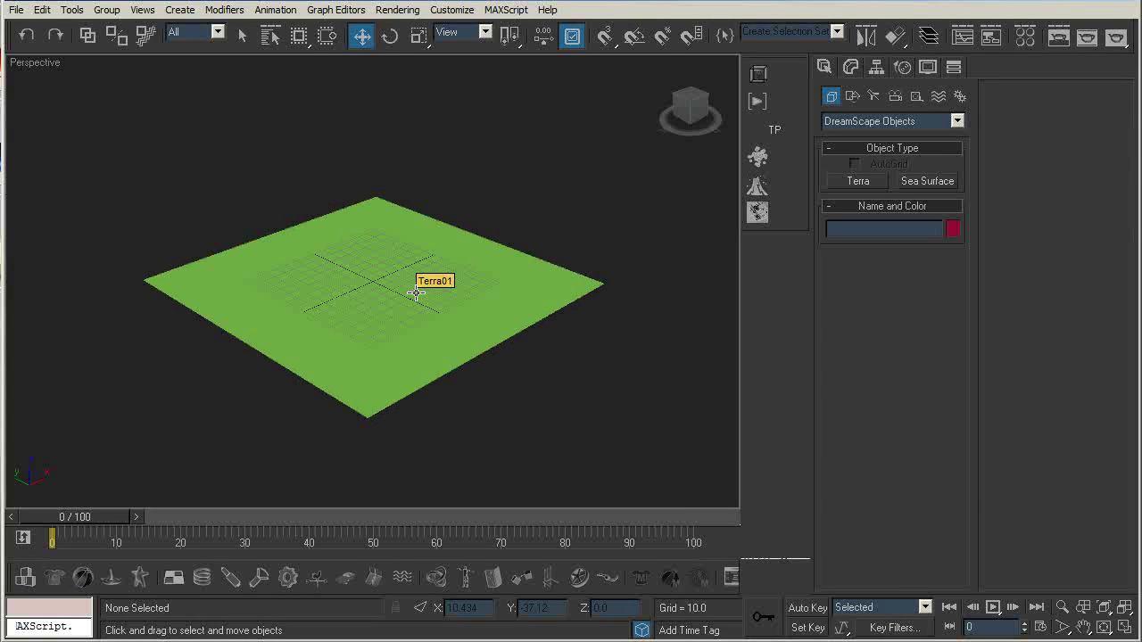
mouse_move(415, 293)
alt+middle_down()
mouse_move(339, 303)
mouse_move(357, 316)
mouse_move(387, 312)
alt+middle_up()
click(387, 312)
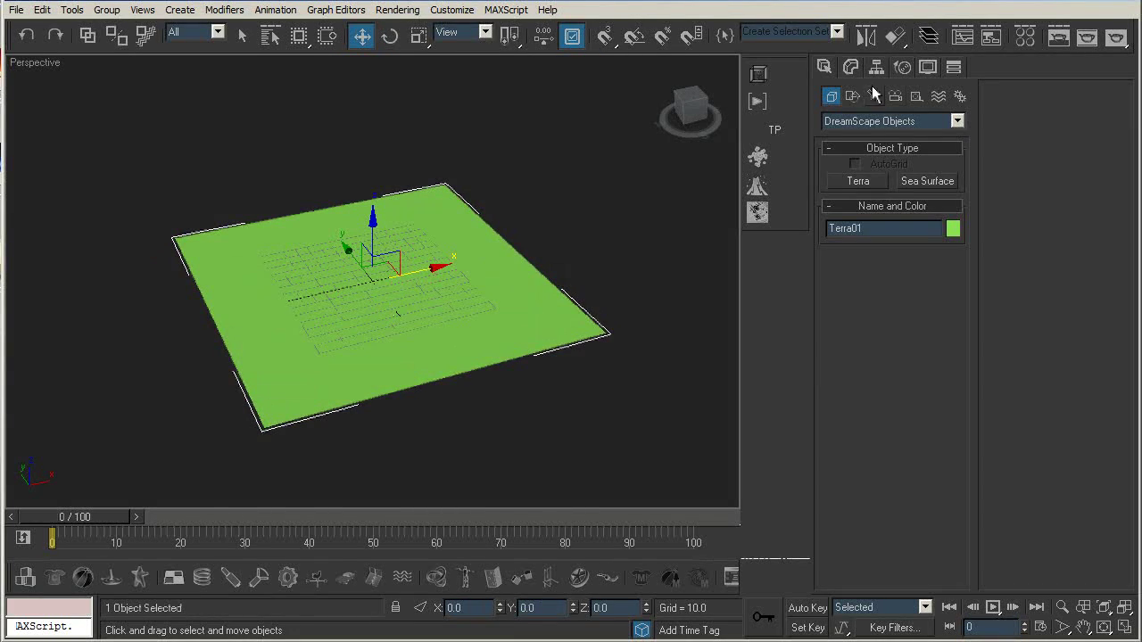
click(850, 68)
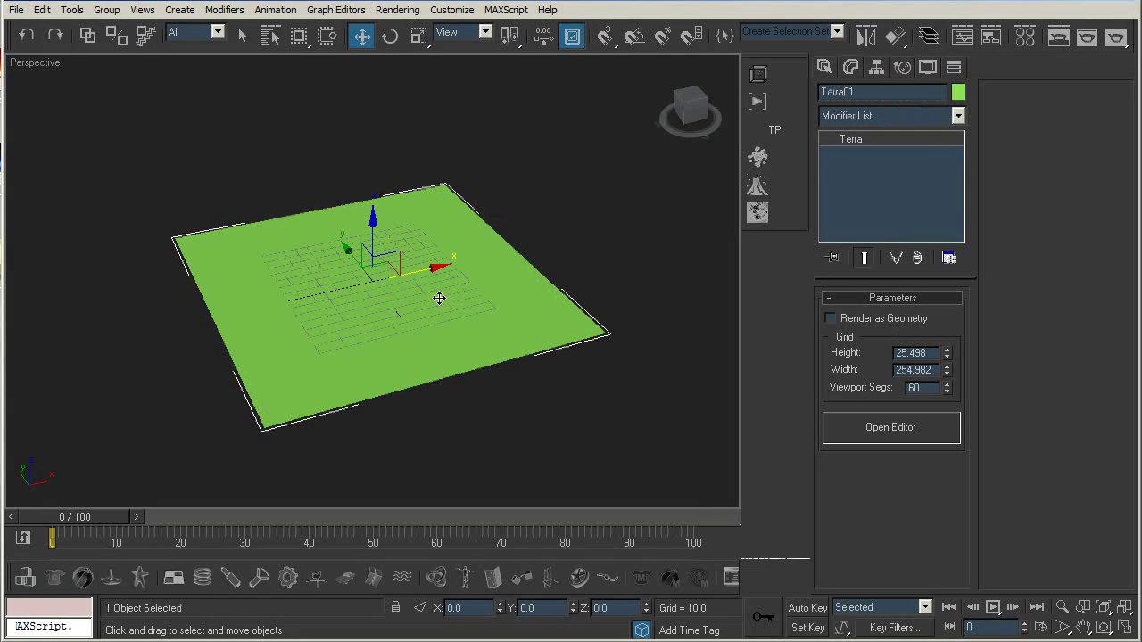
- Enable Render as Geometry for the terrain and set its render segments to 85
click(831, 319)
click(830, 320)
click(831, 318)
click(919, 388)
text(85)
click(912, 369)
- Open the Terra editor and bring up the map choices for the terrain's displacement map
click(878, 432)
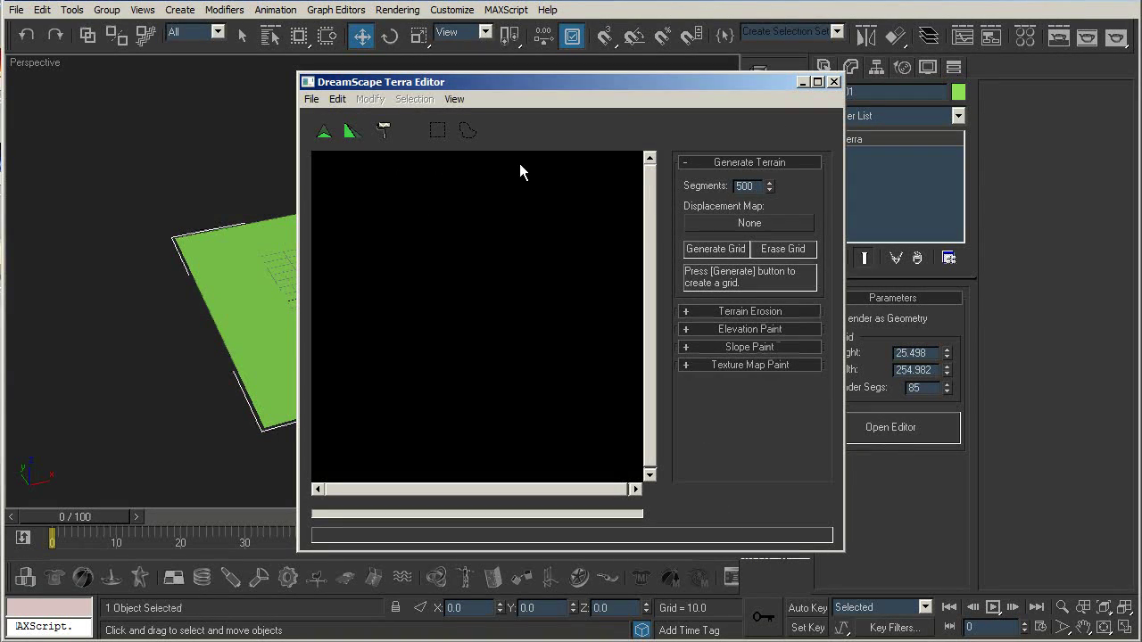
click(761, 222)
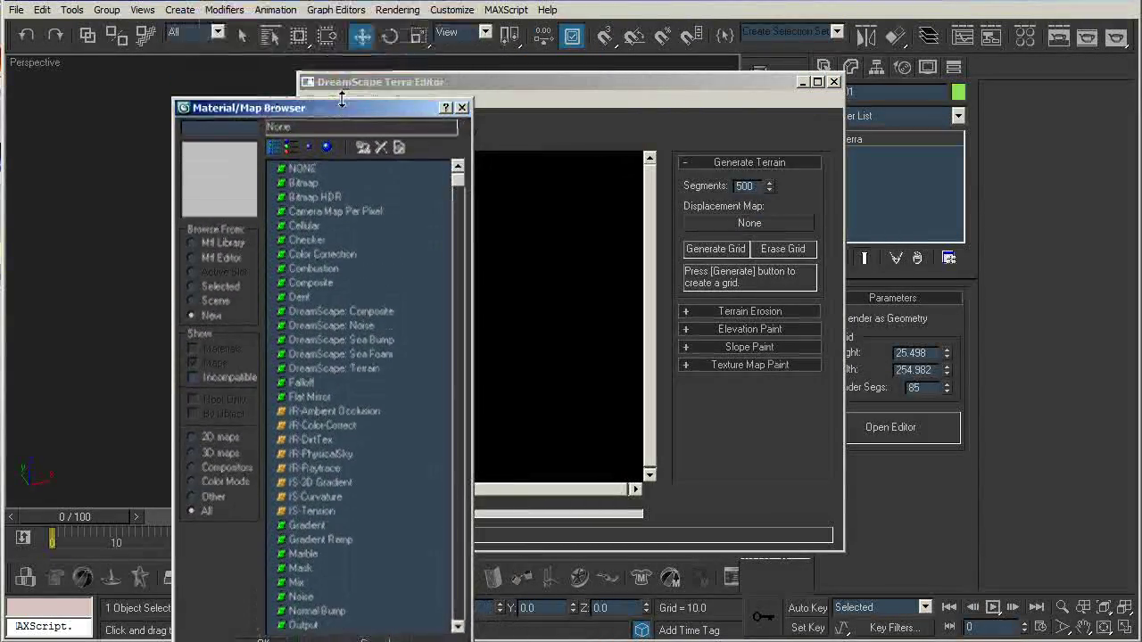
drag(348, 106, 207, 40)
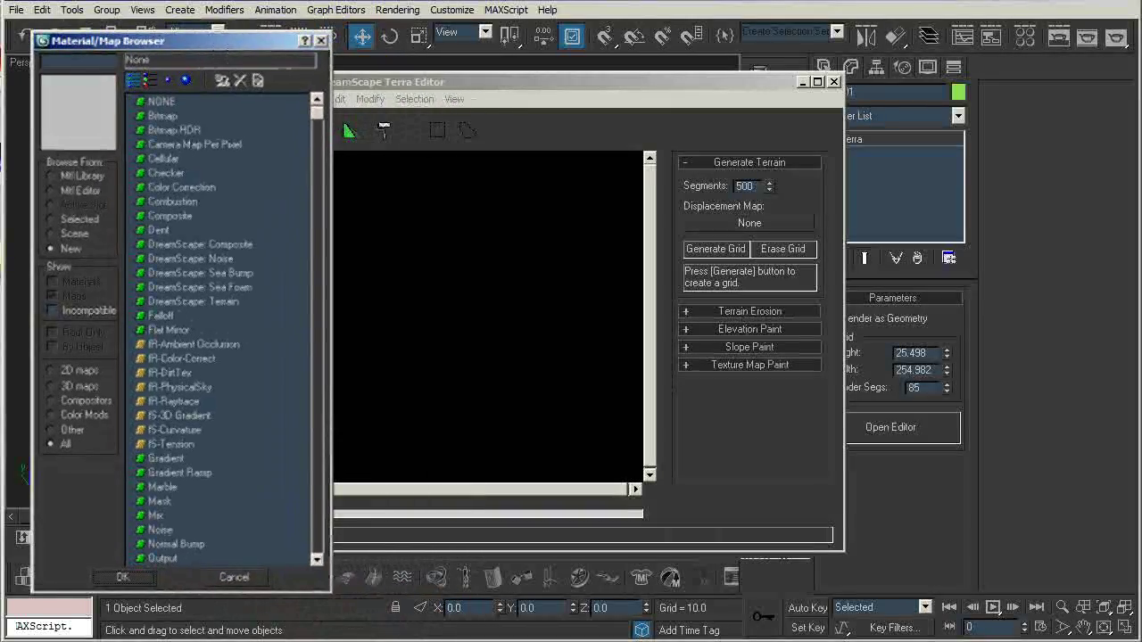
- Switch to the Terrain_Discplacement folder window, examine the Iceberg_1 and Iceberg_2 displacement images, and close the folder
key(alt+Tab)
drag(609, 71, 670, 62)
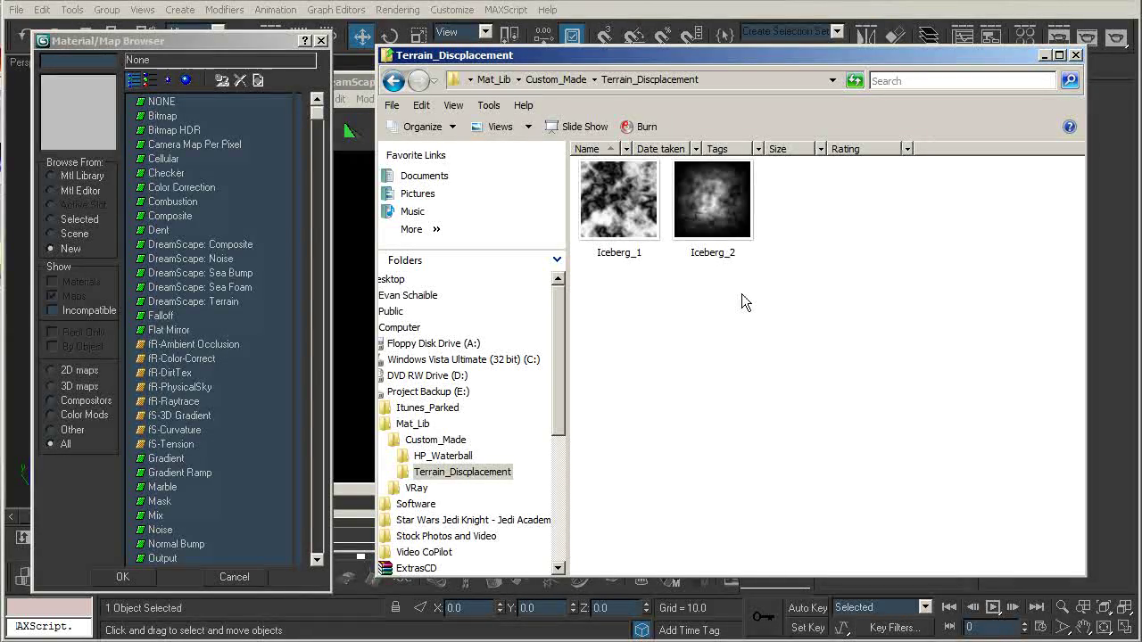
mouse_move(698, 217)
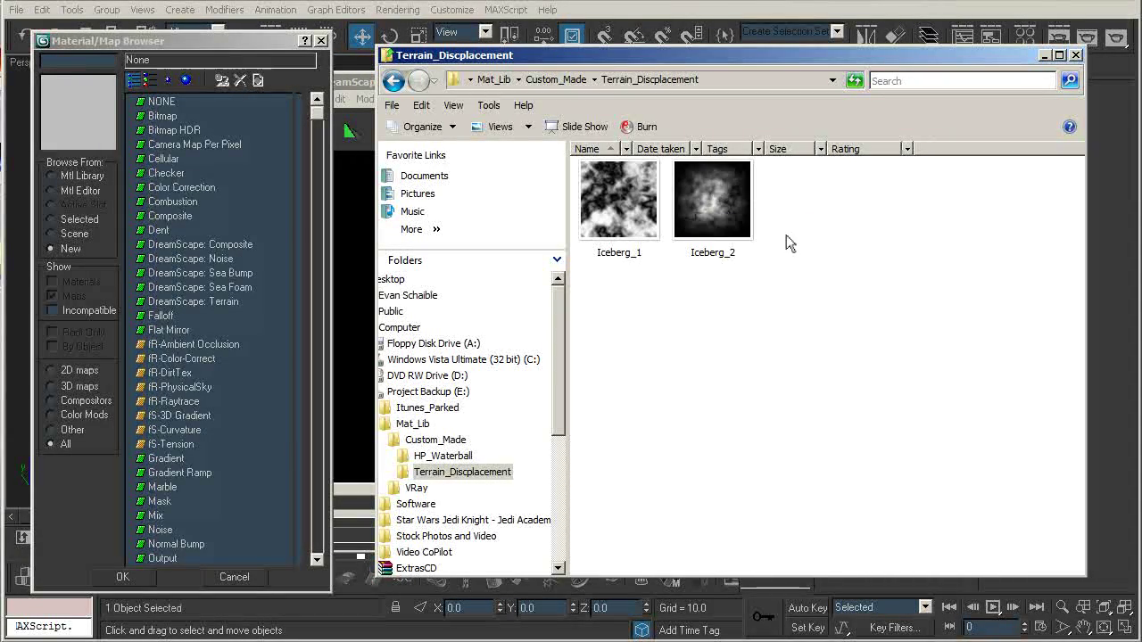
mouse_move(735, 230)
click(721, 221)
click(781, 231)
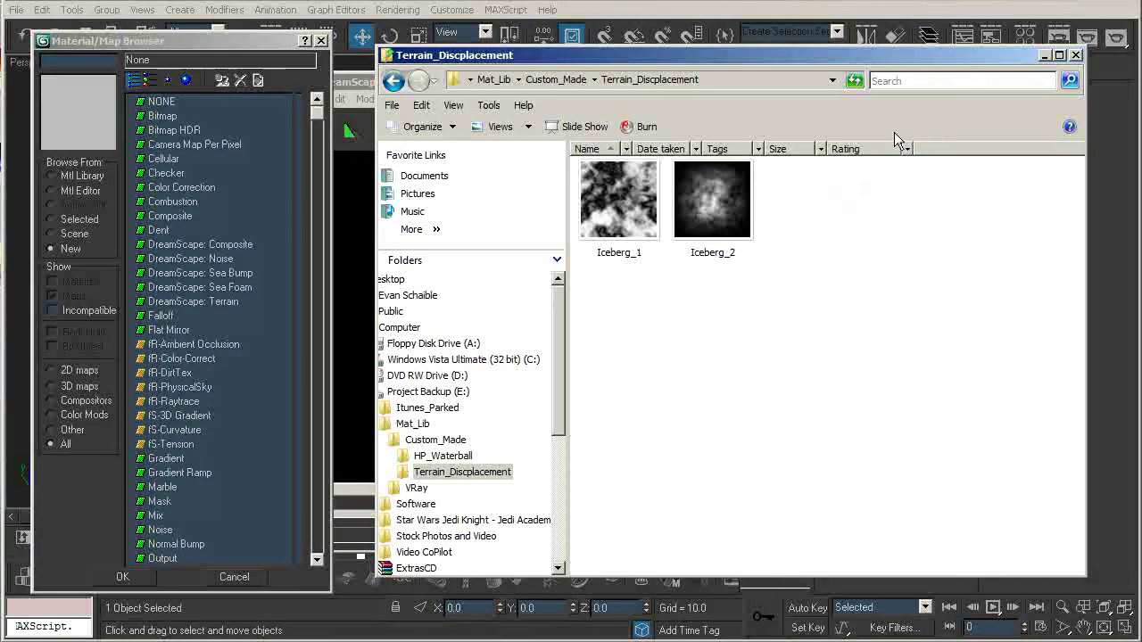
click(1074, 56)
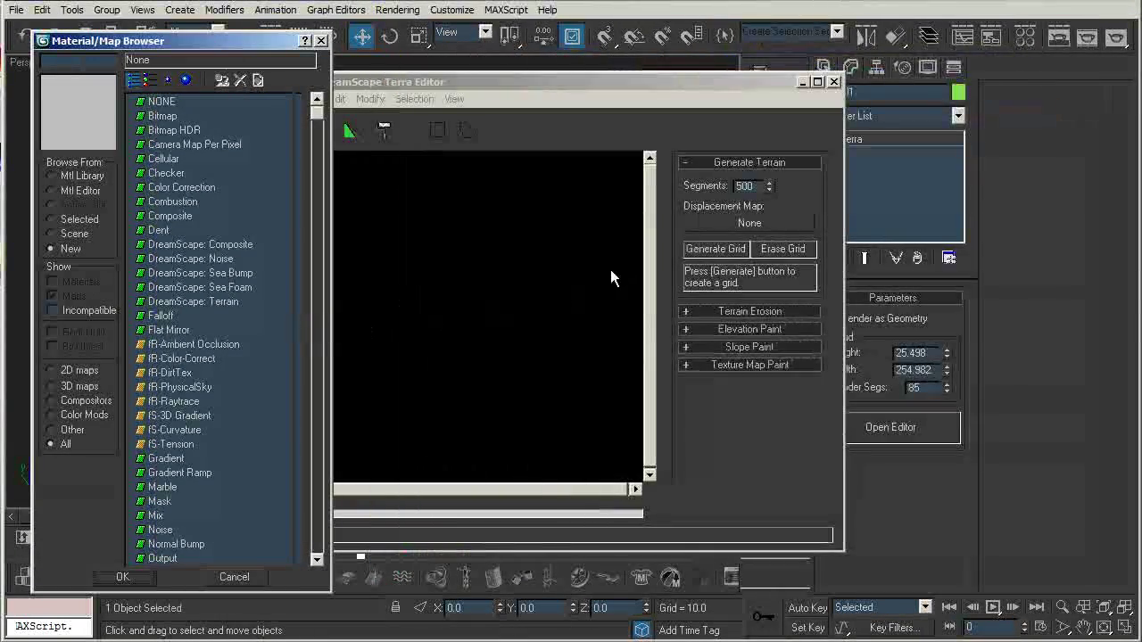
- Assign a Bitmap displacement map using Iceberg_2.jpg from the Mat_Lib\Custom_Made\Terrain_Discplacement folder on drive E
double_click(167, 117)
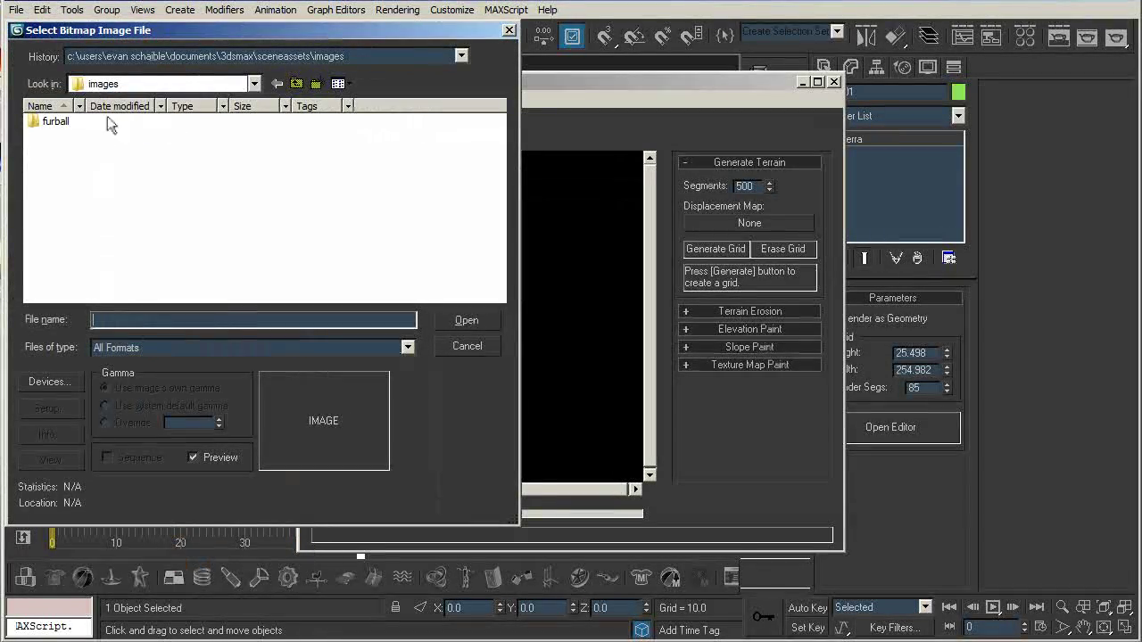
click(184, 81)
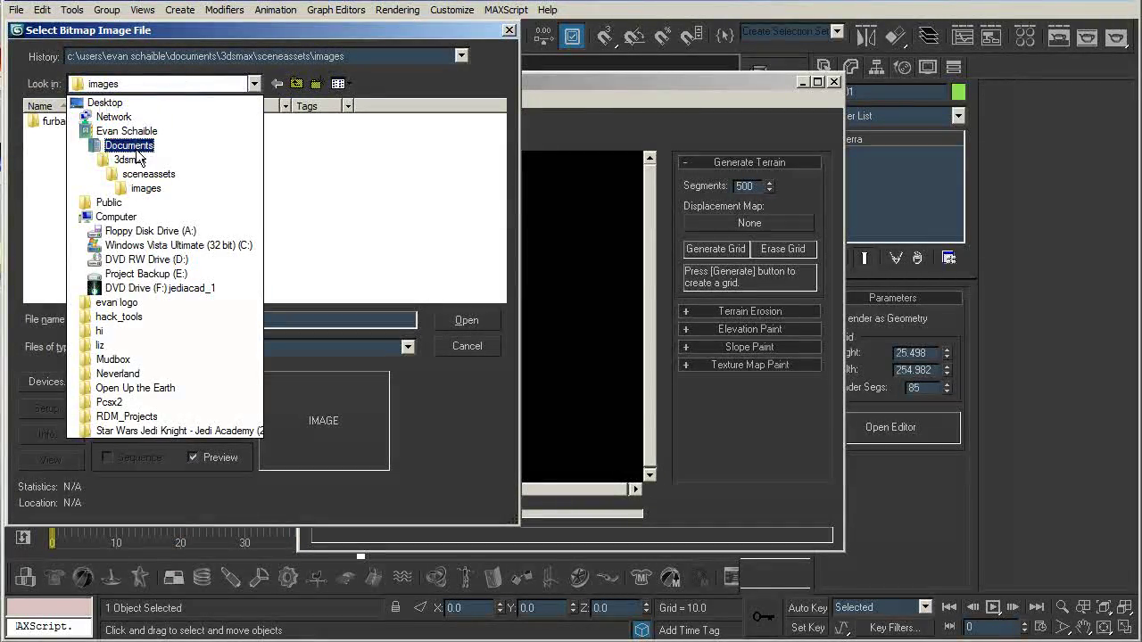
click(116, 217)
double_click(285, 156)
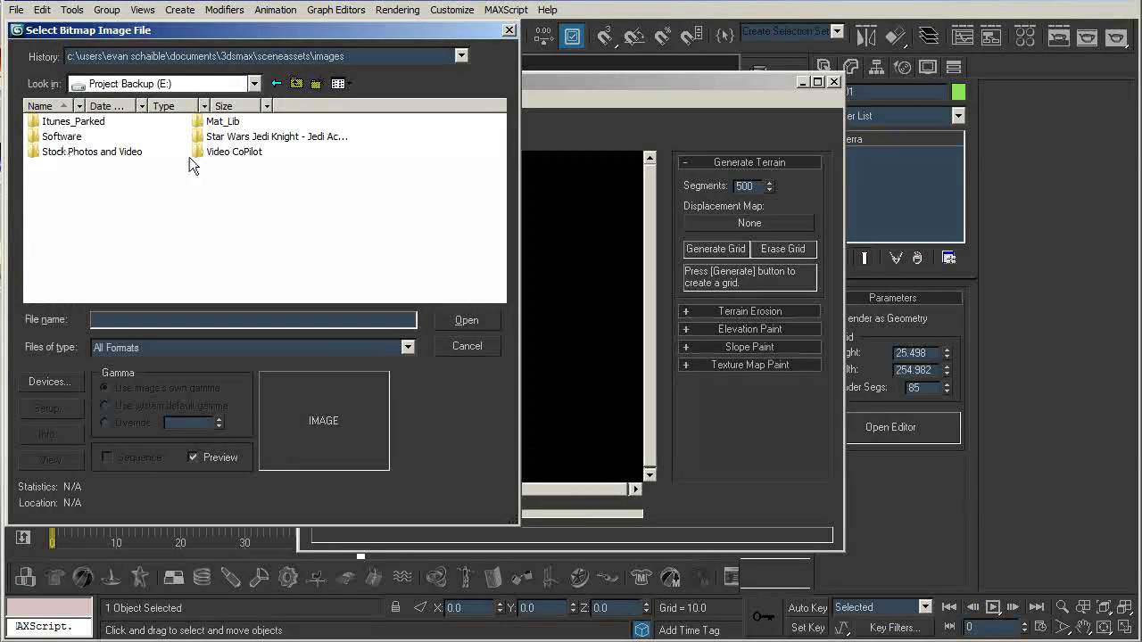
double_click(223, 123)
double_click(55, 141)
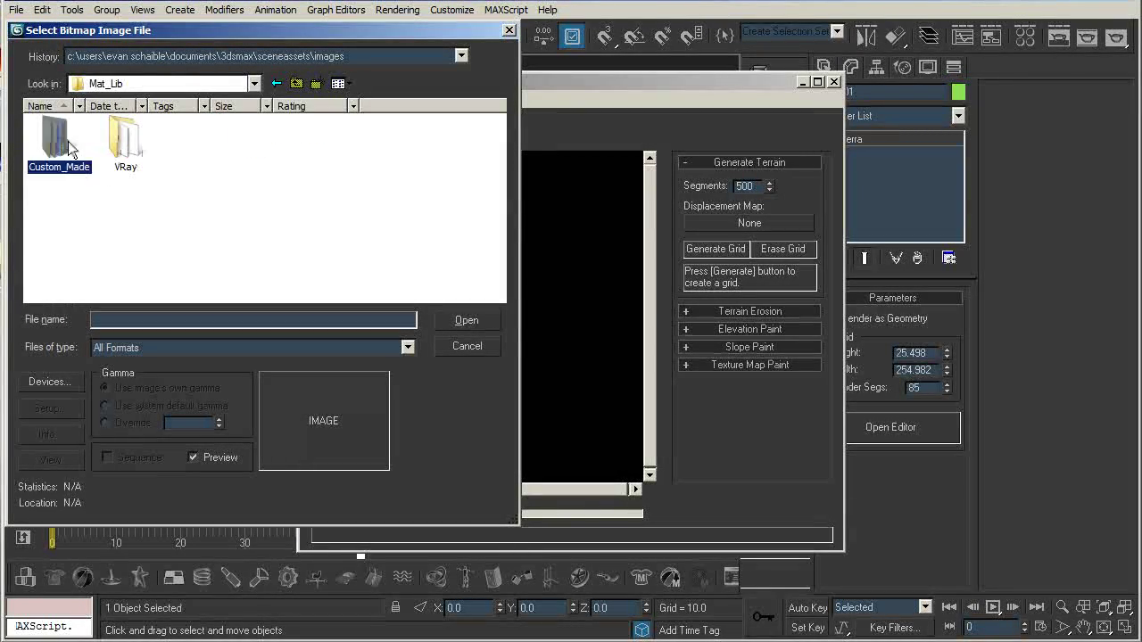
double_click(214, 124)
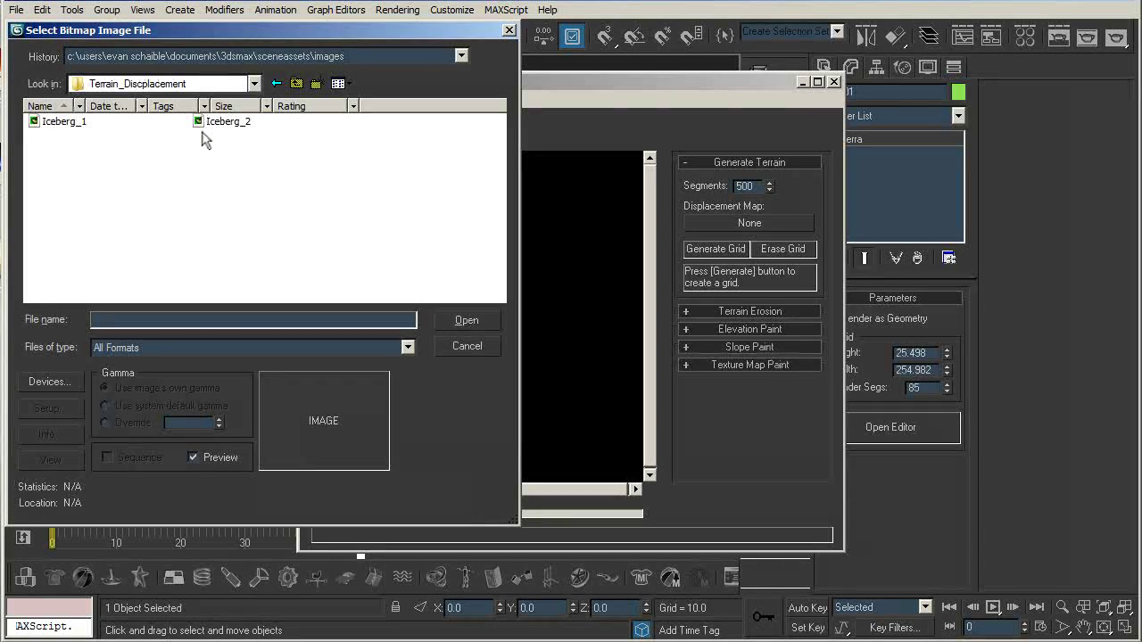
click(211, 122)
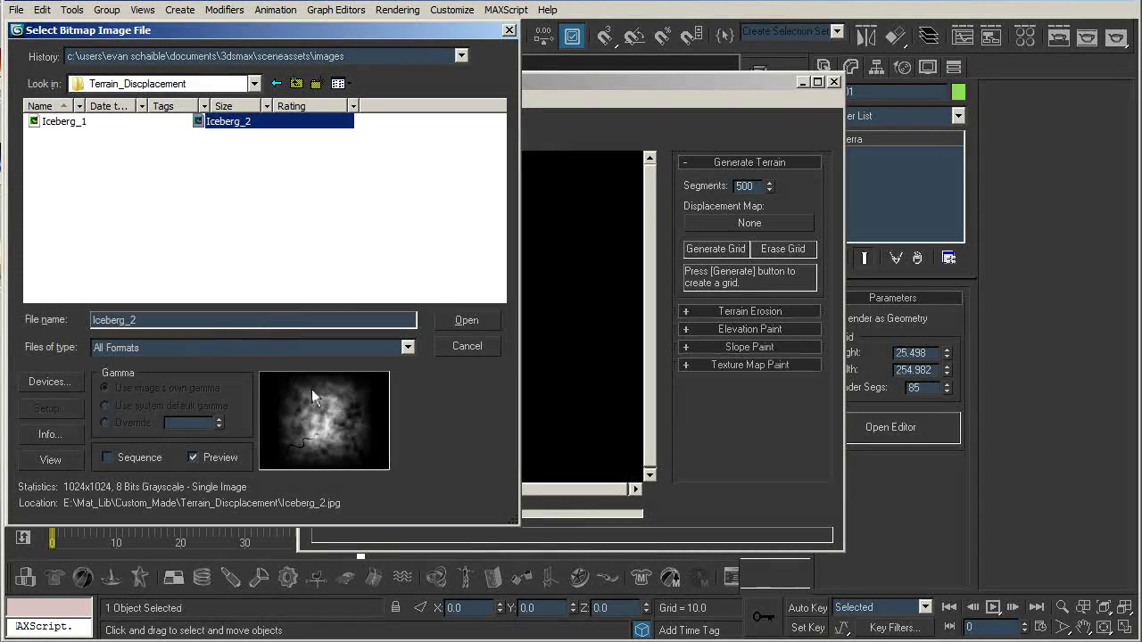
click(450, 322)
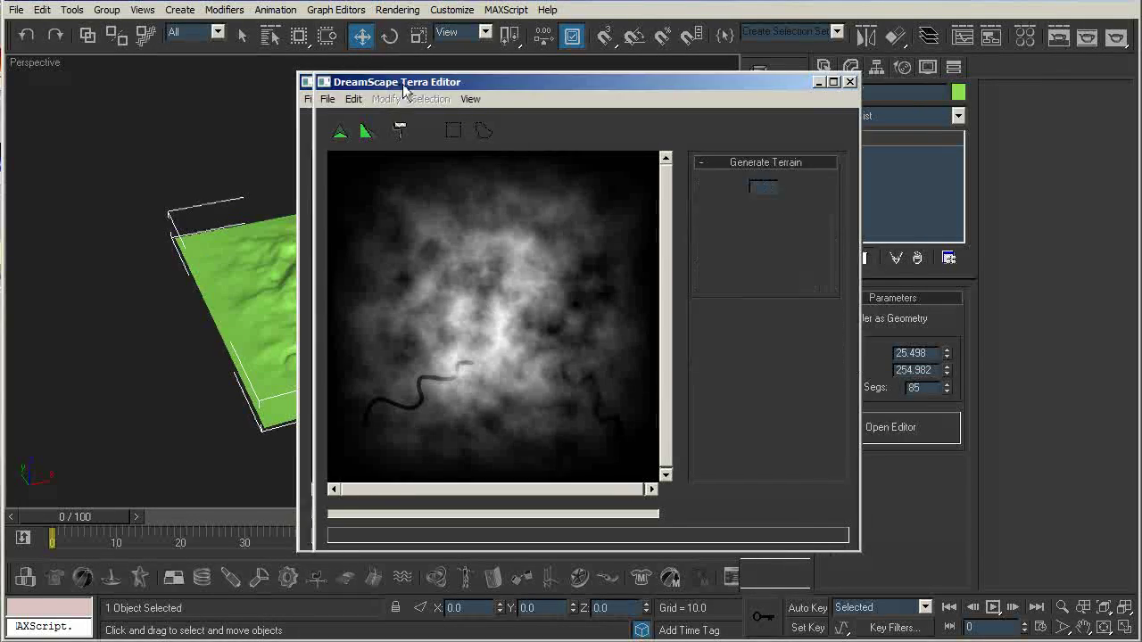
- Place the Terra editor clear of the terrain, activate elevation painting, and generate the terrain grid
drag(390, 82, 616, 70)
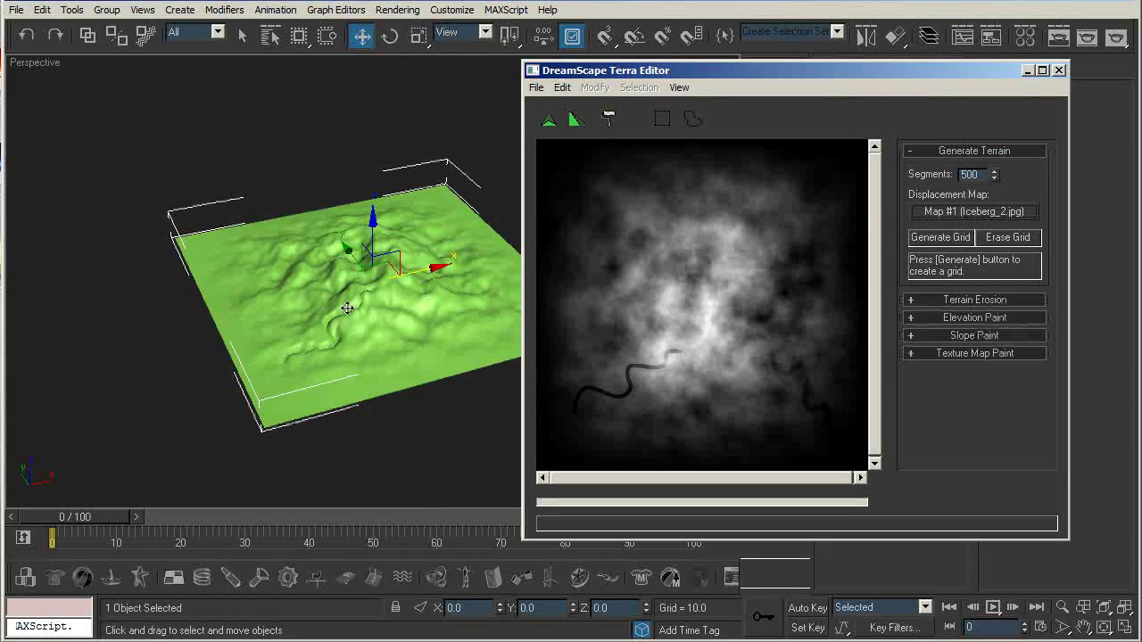
alt+middle_drag(367, 360, 218, 320)
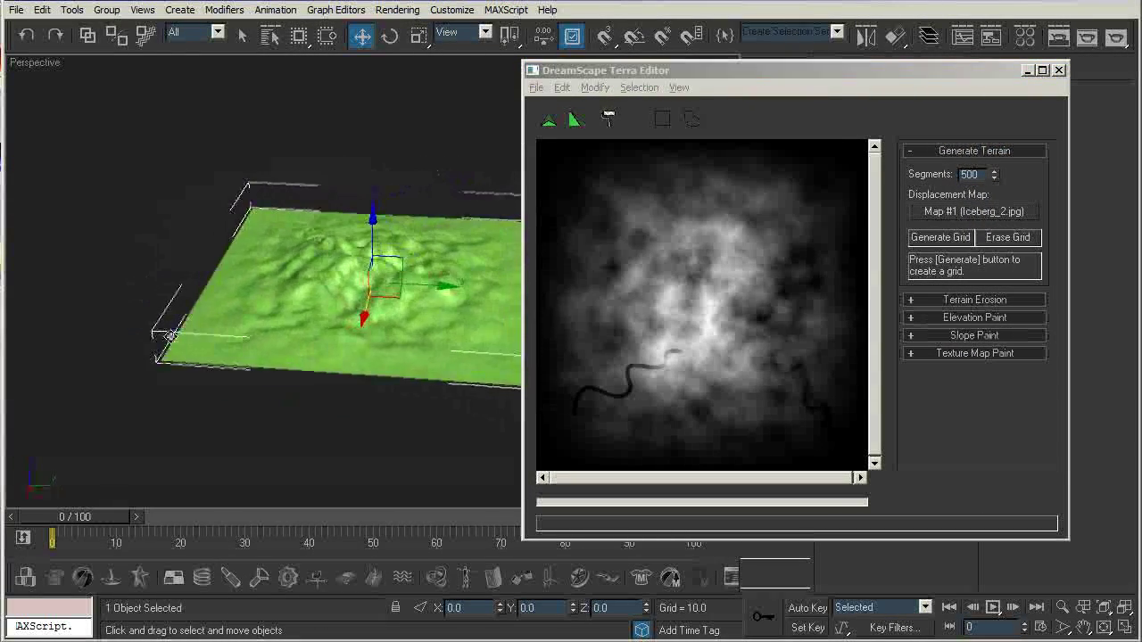
alt+middle_drag(345, 303, 330, 265)
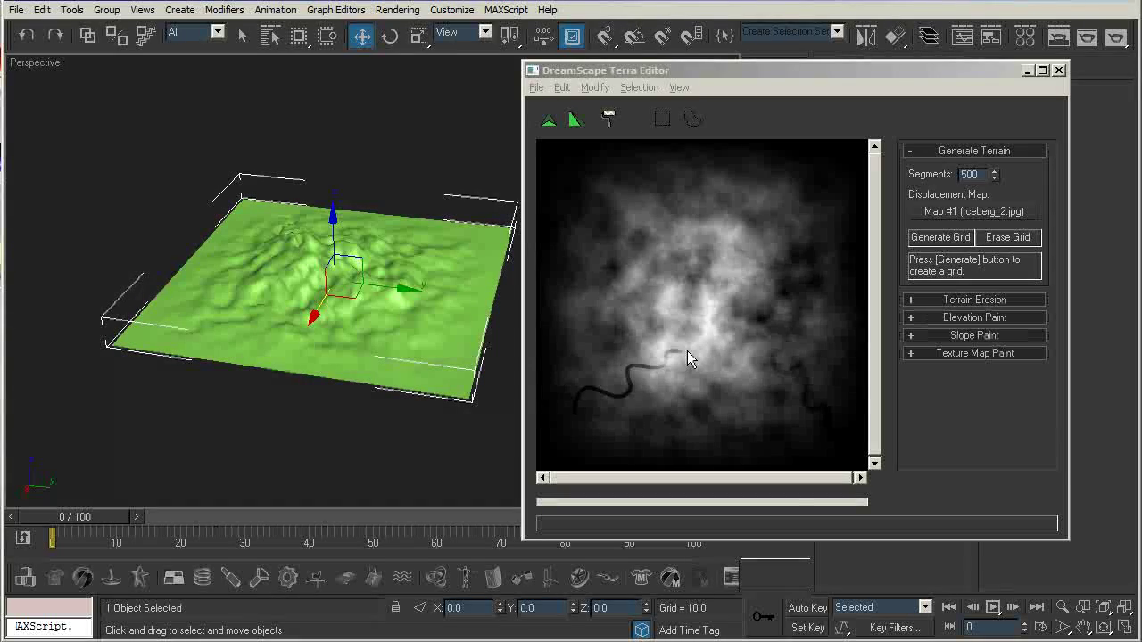
click(548, 119)
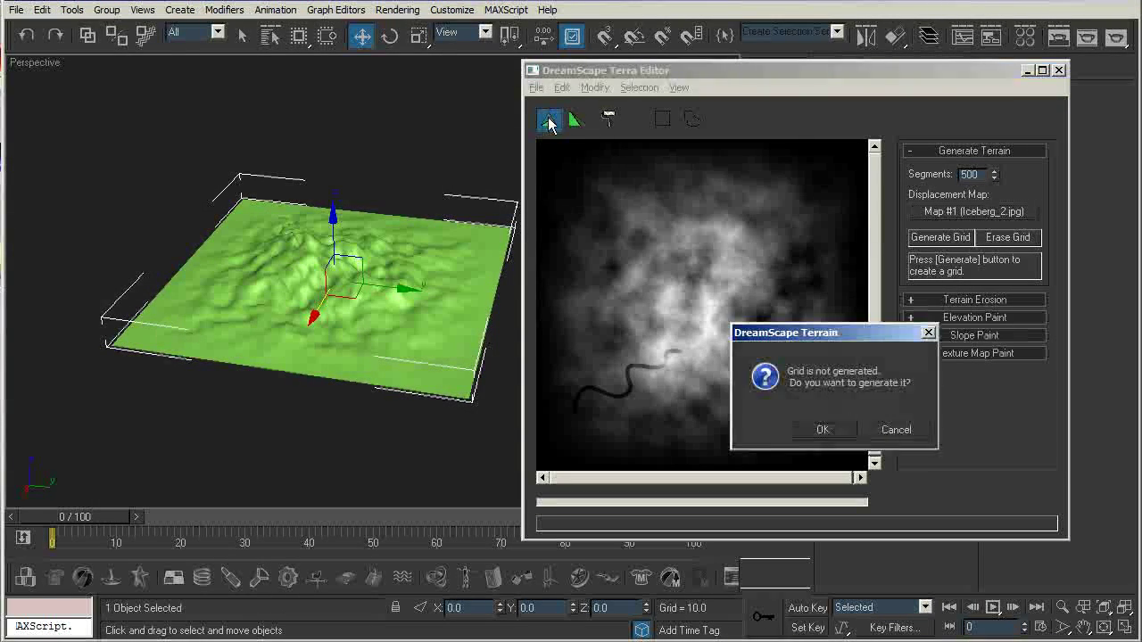
click(823, 429)
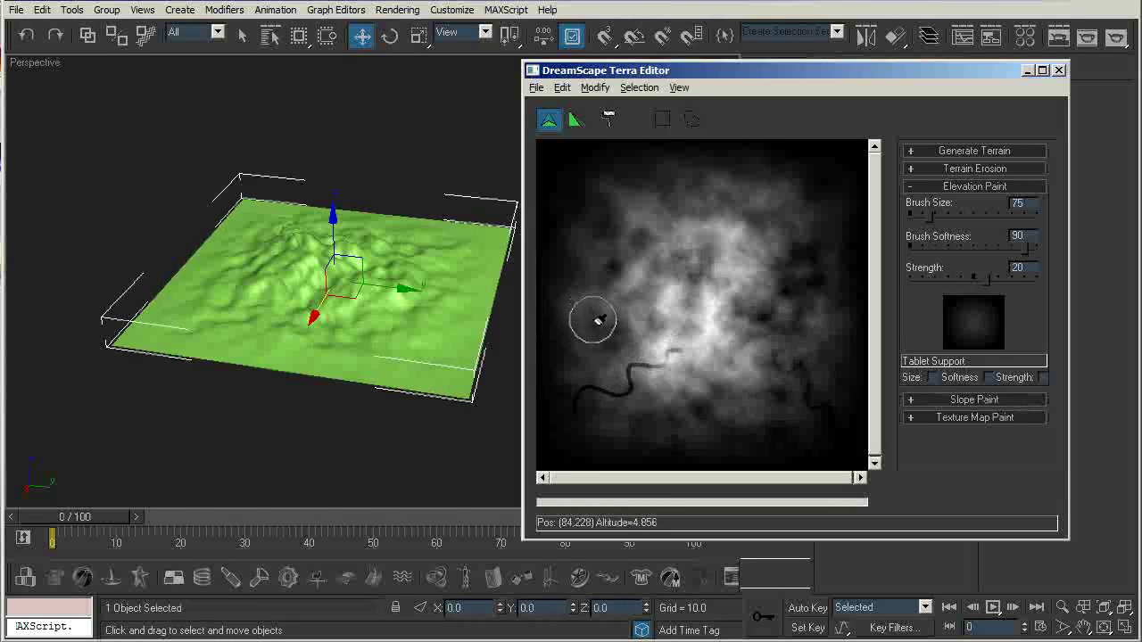
- Paint higher elevation over the dark winding channel and the terrain around the central peak, and close the Terra editor
mouse_move(660, 366)
mouse_down()
mouse_move(584, 400)
mouse_move(686, 357)
mouse_move(662, 366)
mouse_move(630, 338)
mouse_move(673, 355)
mouse_move(627, 392)
mouse_move(637, 357)
mouse_move(628, 385)
mouse_move(681, 387)
mouse_move(645, 383)
mouse_move(683, 403)
mouse_move(806, 370)
mouse_move(725, 366)
mouse_up()
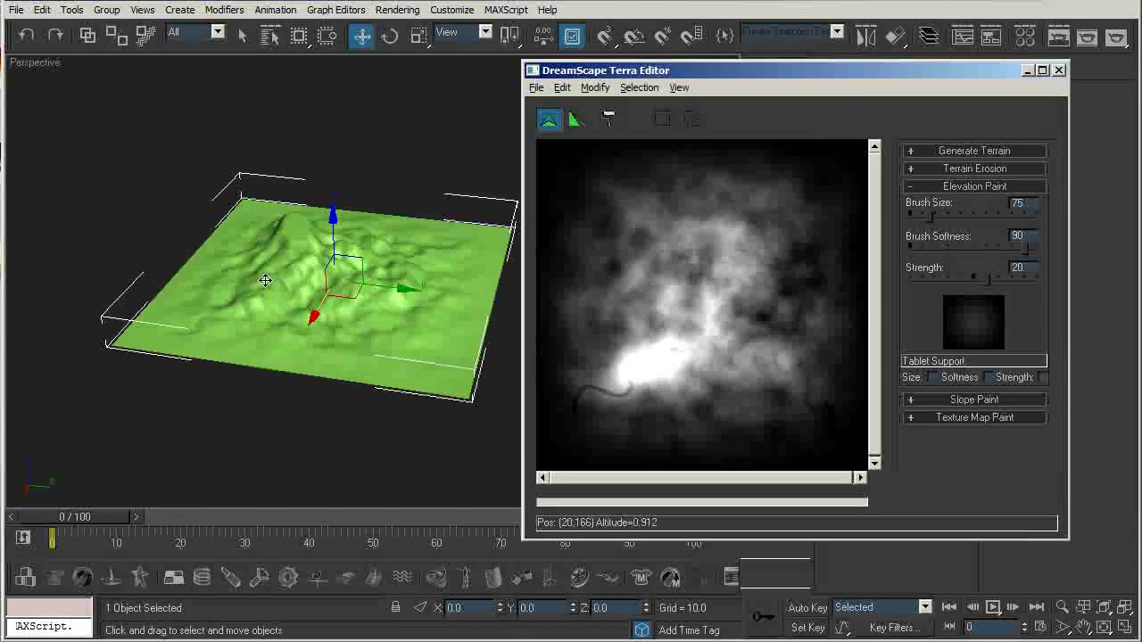
drag(545, 393, 623, 389)
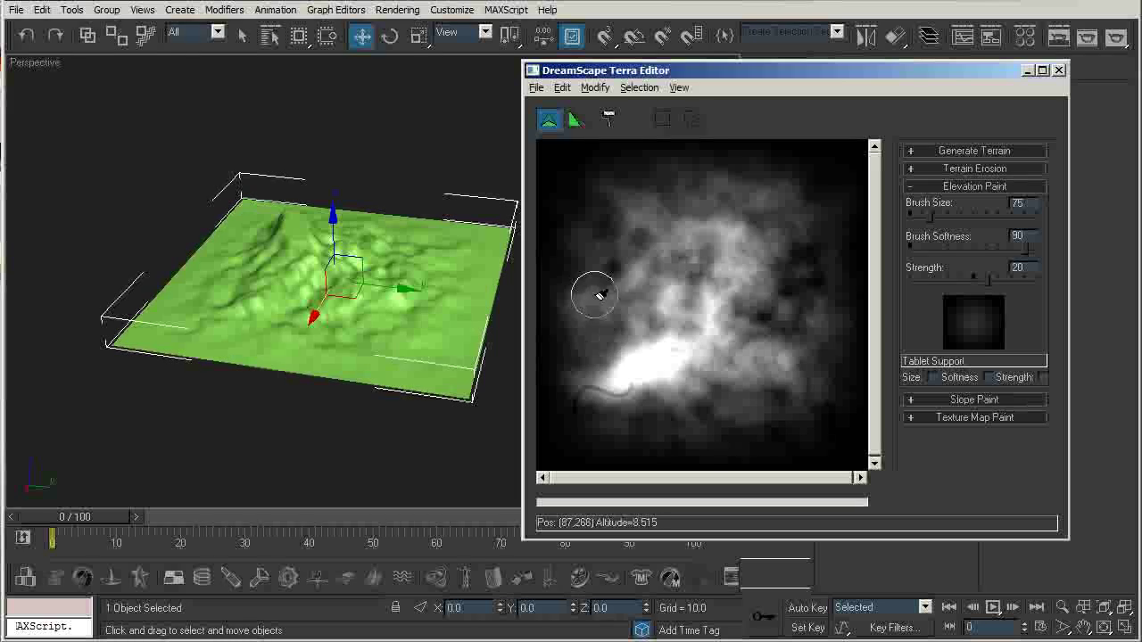
mouse_move(582, 249)
mouse_down()
mouse_move(710, 202)
mouse_move(674, 250)
mouse_move(721, 318)
mouse_move(797, 295)
mouse_move(803, 268)
mouse_move(725, 335)
mouse_move(637, 345)
mouse_move(652, 359)
mouse_up()
mouse_move(789, 334)
mouse_down()
mouse_move(741, 285)
mouse_move(717, 291)
mouse_move(696, 334)
mouse_move(661, 355)
mouse_move(663, 316)
mouse_up()
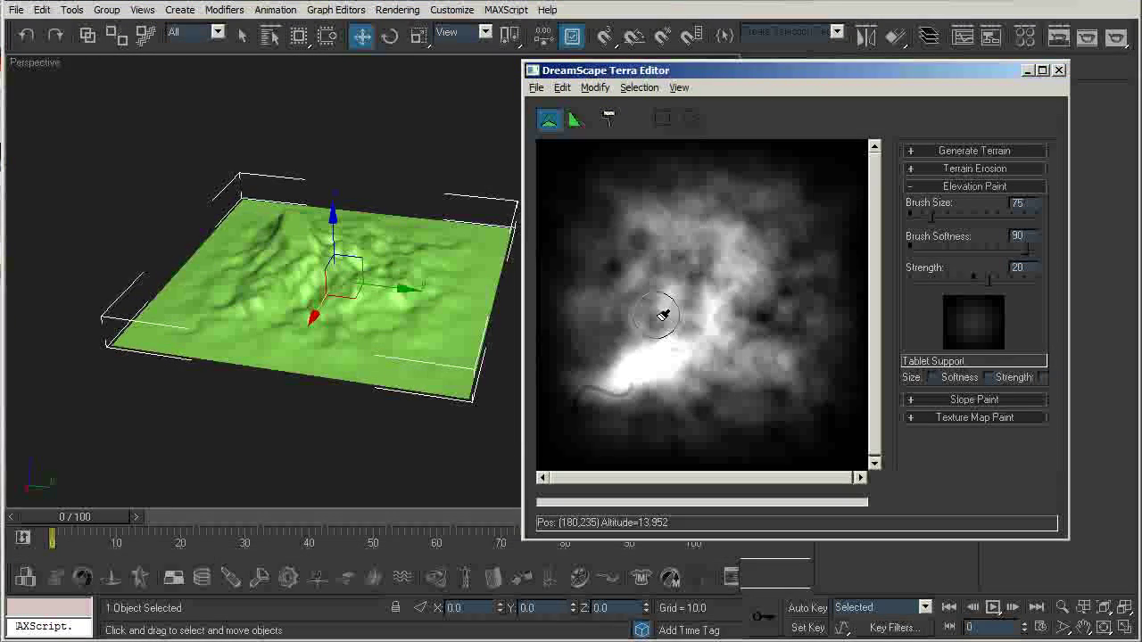
click(1059, 71)
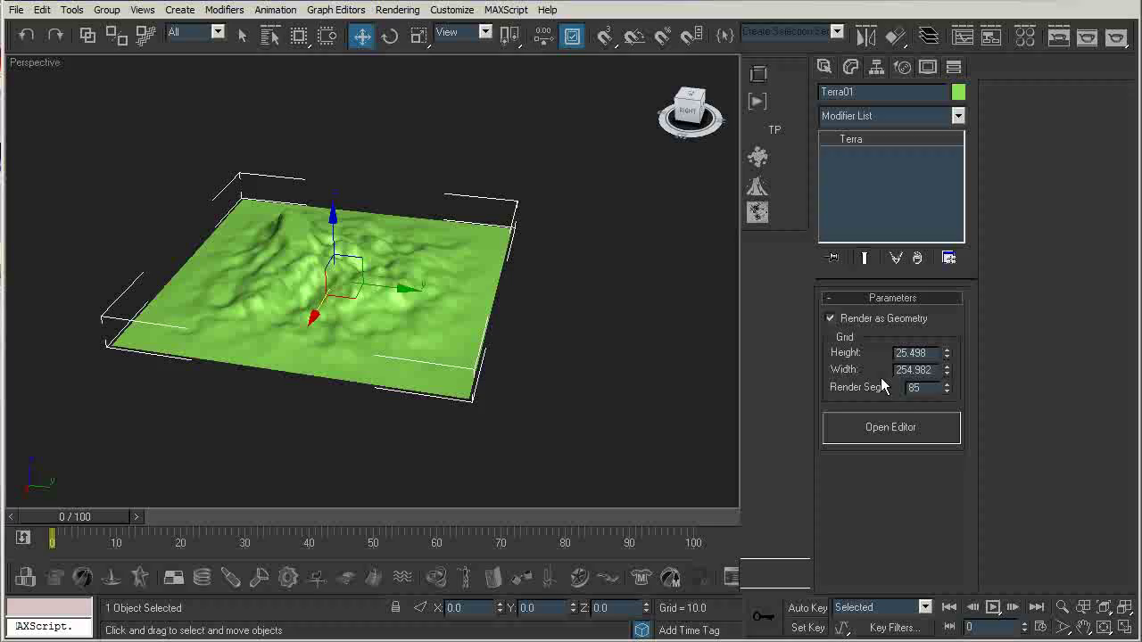
- Render the Perspective view to check the terrain, and close the rendered frame
key(shift+q)
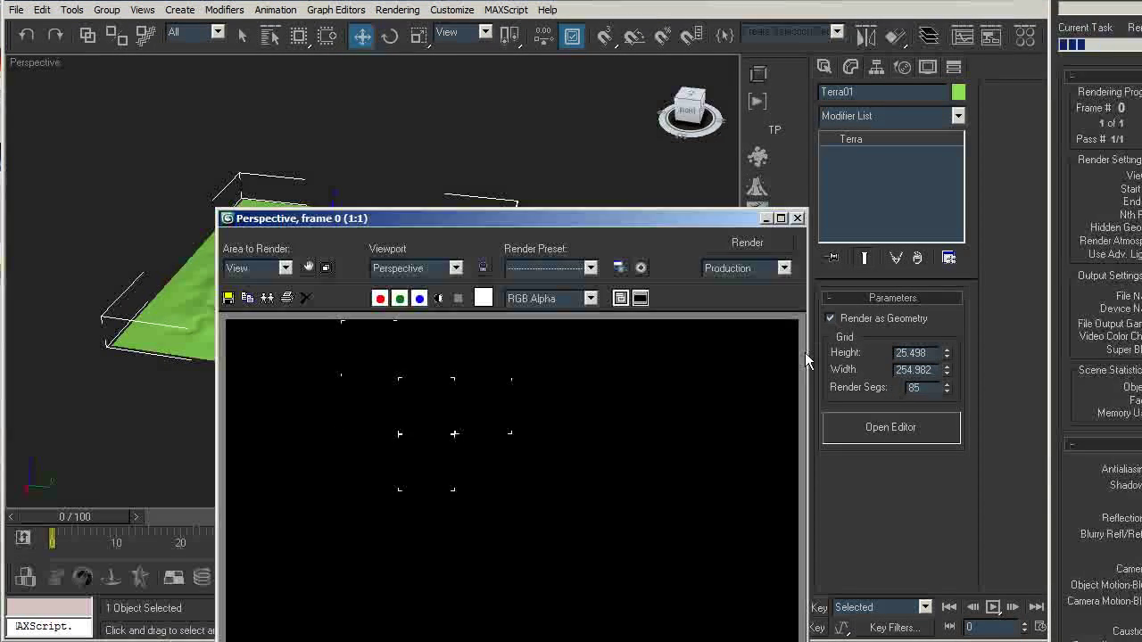
drag(625, 207, 572, 47)
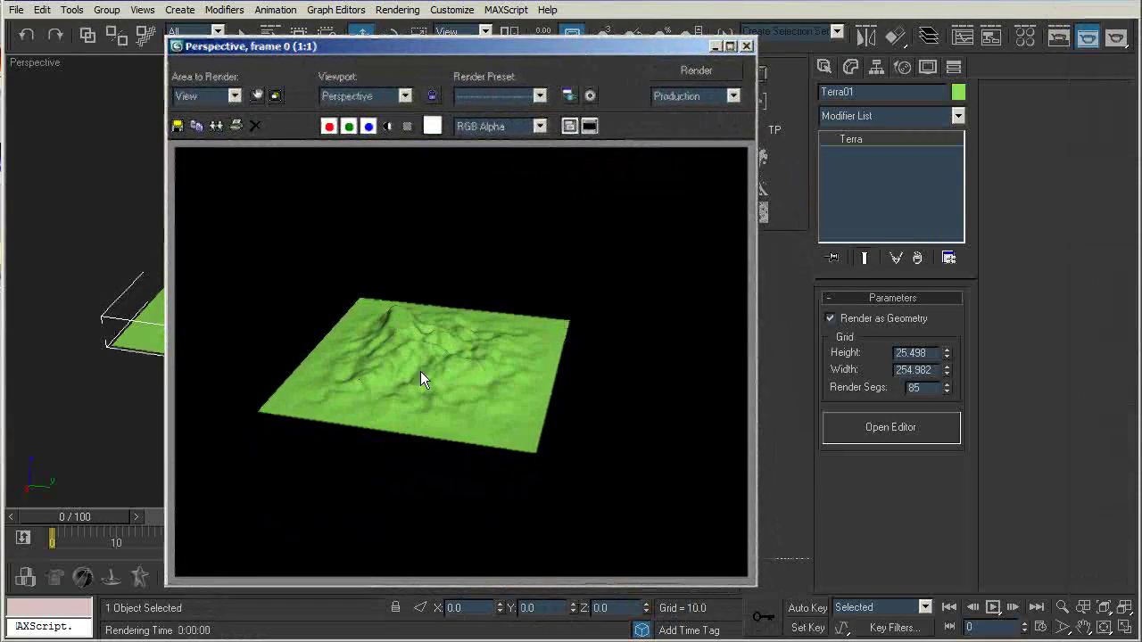
click(746, 46)
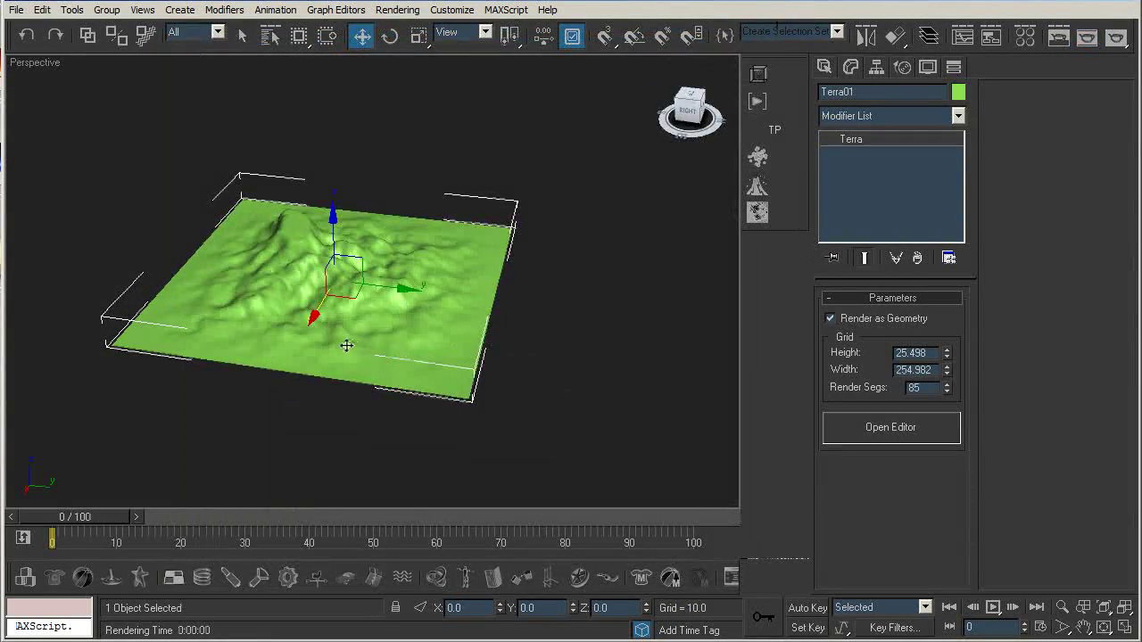
- Try a lower render segment count on the terrain to compare the detail, then set it back to 85
drag(938, 393, 901, 388)
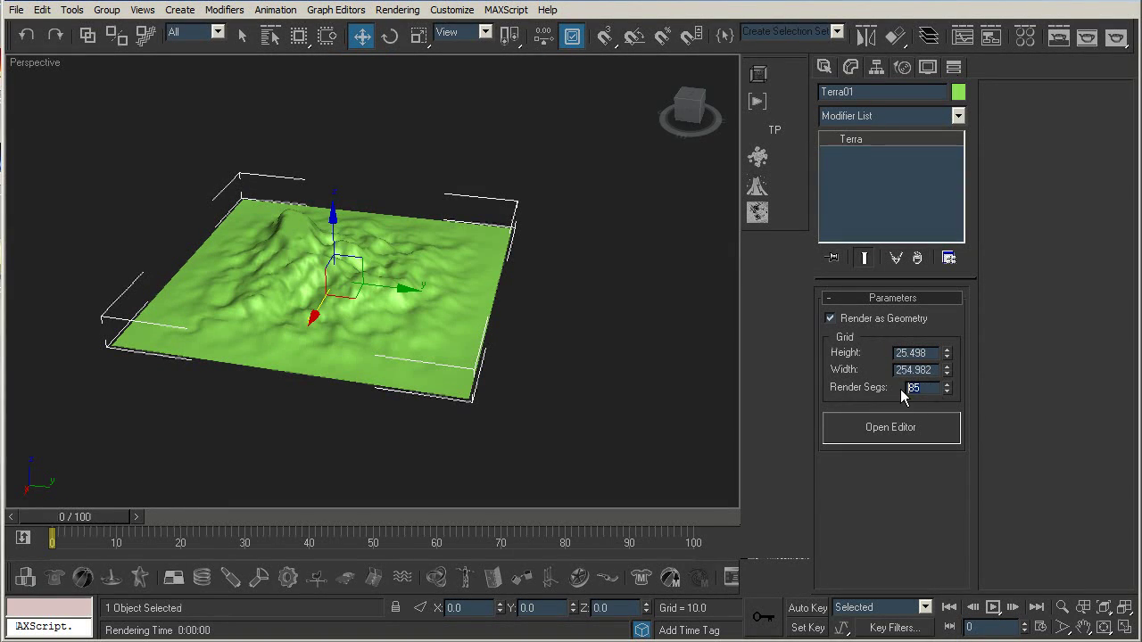
alt+middle_drag(385, 265, 376, 265)
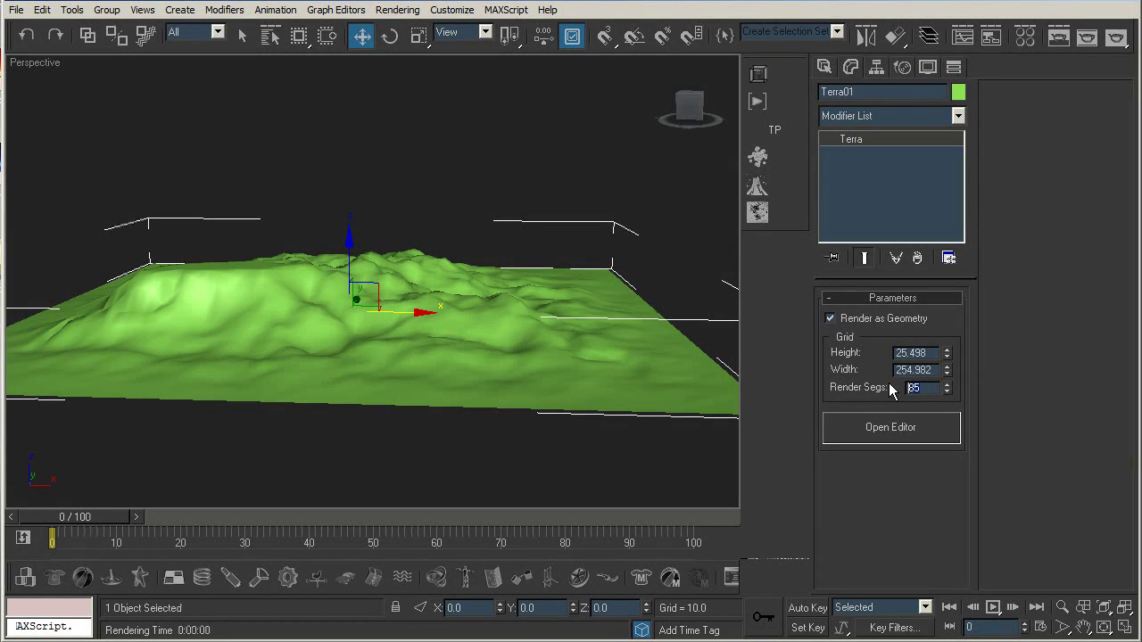
key(Return)
alt+middle_drag(727, 357, 487, 246)
drag(926, 385, 898, 393)
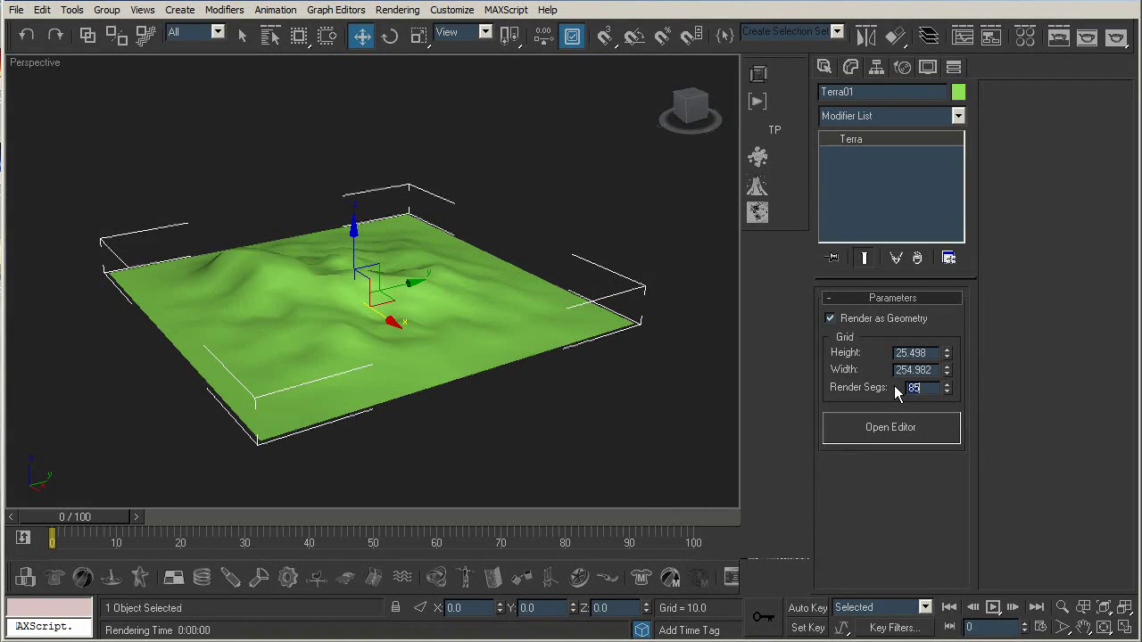
text(85)
key(Return)
alt+middle_drag(545, 313, 383, 260)
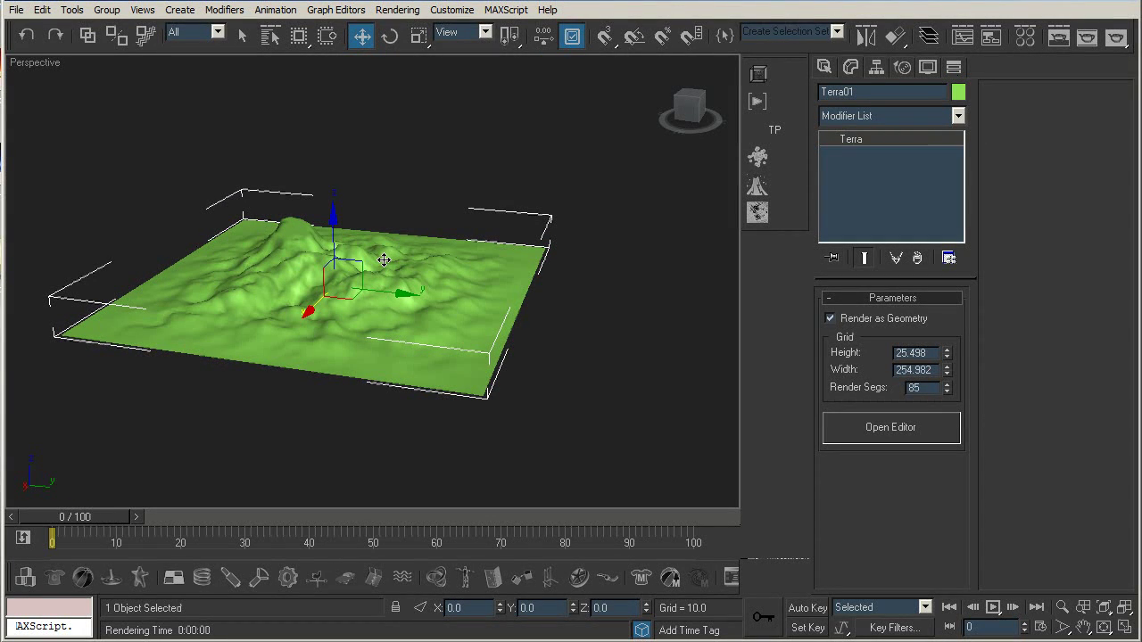
- Compare the terrain with the iceberg at the start of the iceberg_to_island_morph video, and minimize the video
alt+middle_drag(390, 257, 413, 272)
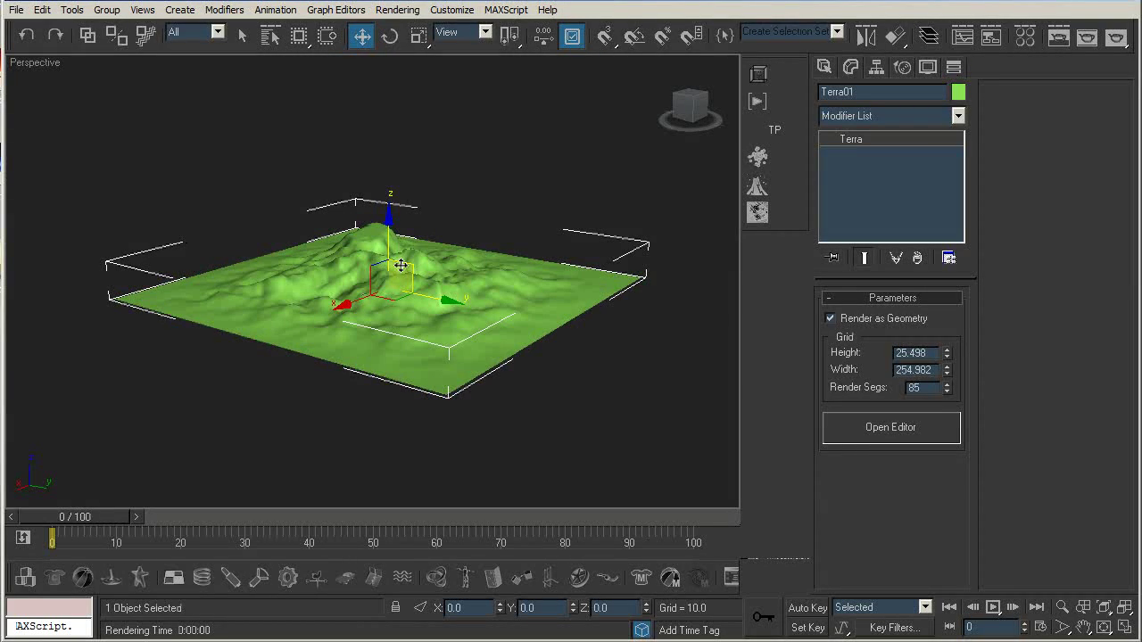
mouse_move(459, 282)
alt+middle_down()
mouse_move(370, 308)
mouse_move(406, 272)
alt+middle_up()
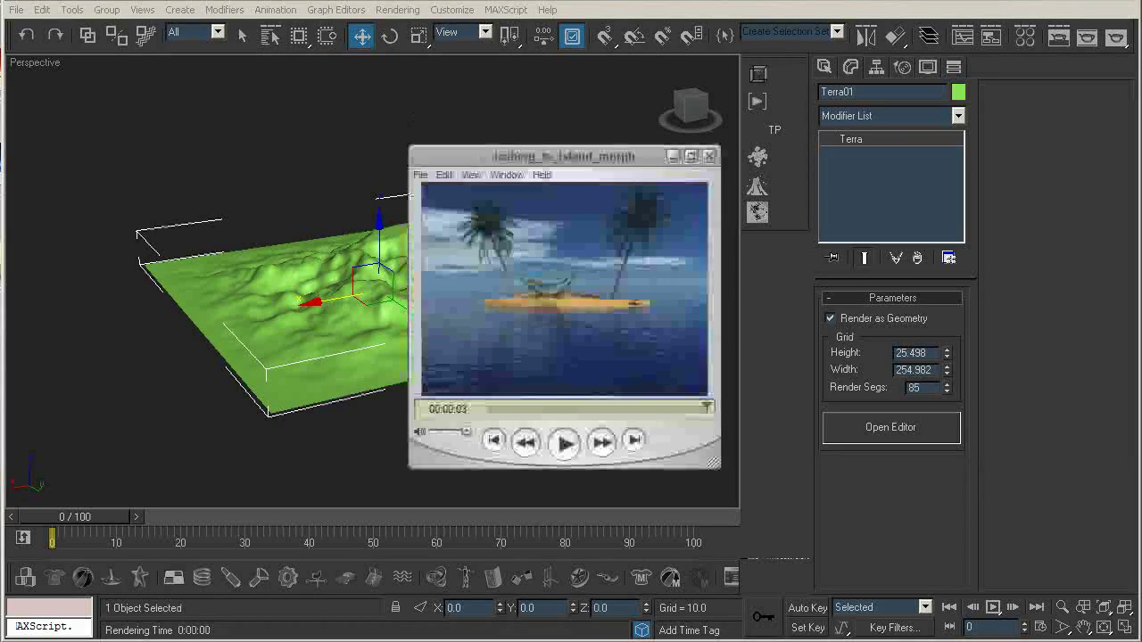
drag(703, 407, 488, 410)
drag(525, 159, 573, 158)
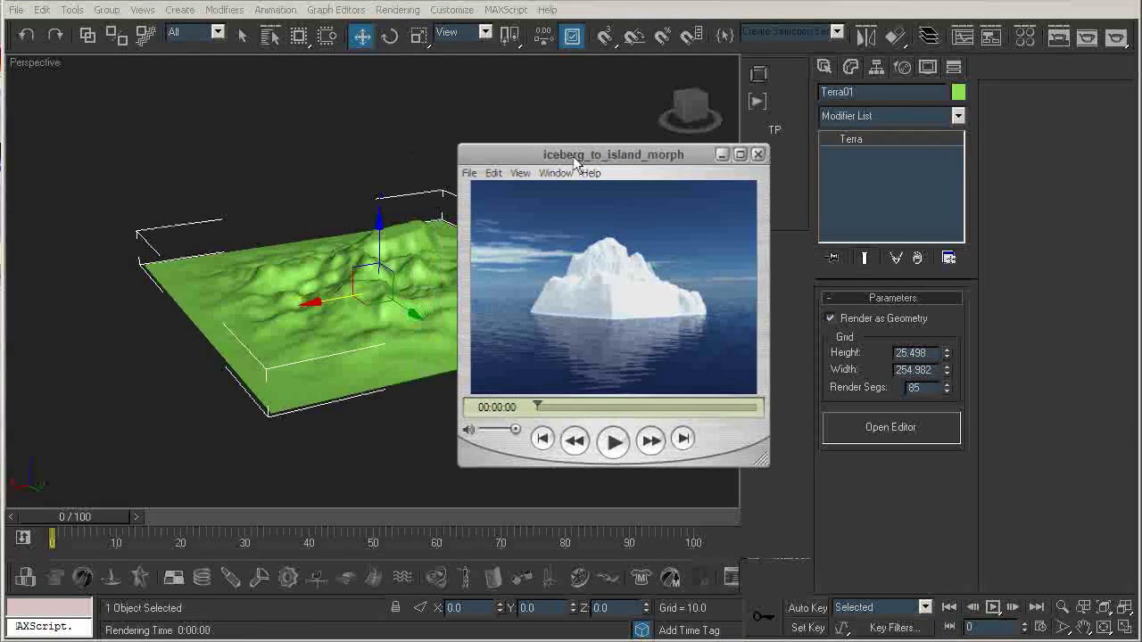
click(722, 154)
- Stretch the terrain along Z to about 343 percent and set its render segments to 100
alt+middle_drag(464, 333, 507, 338)
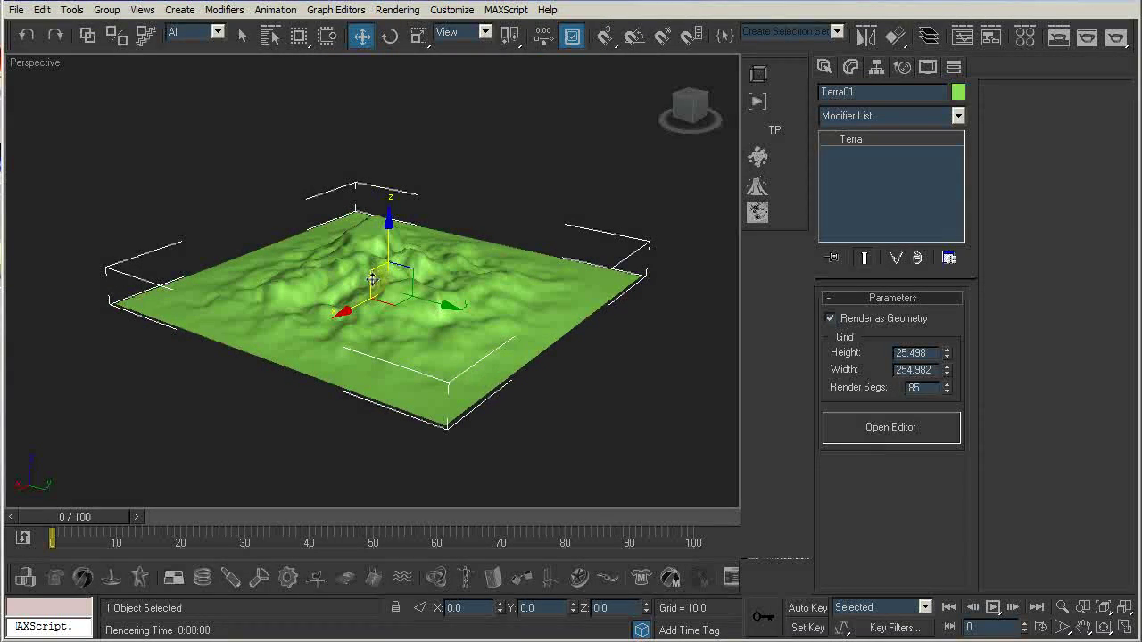
key(r)
drag(390, 210, 390, 166)
drag(390, 208, 388, 184)
key(Return)
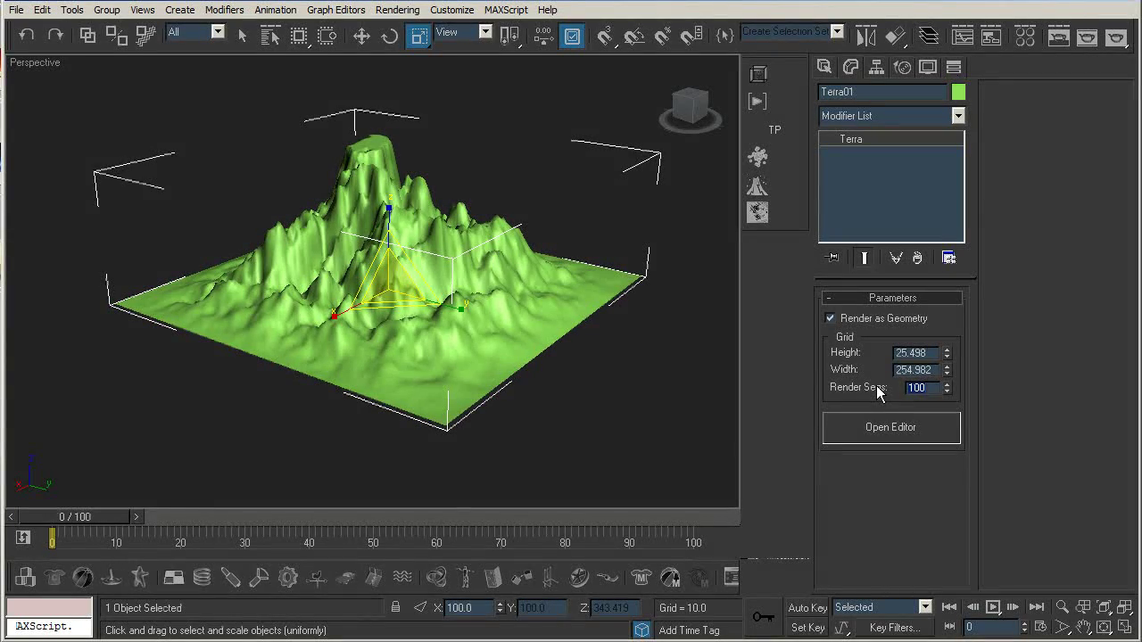
- Paint elevation over the middle of the terrain in the Terra Editor to build a broad raised plateau, and close the editor
alt+middle_drag(280, 292, 357, 291)
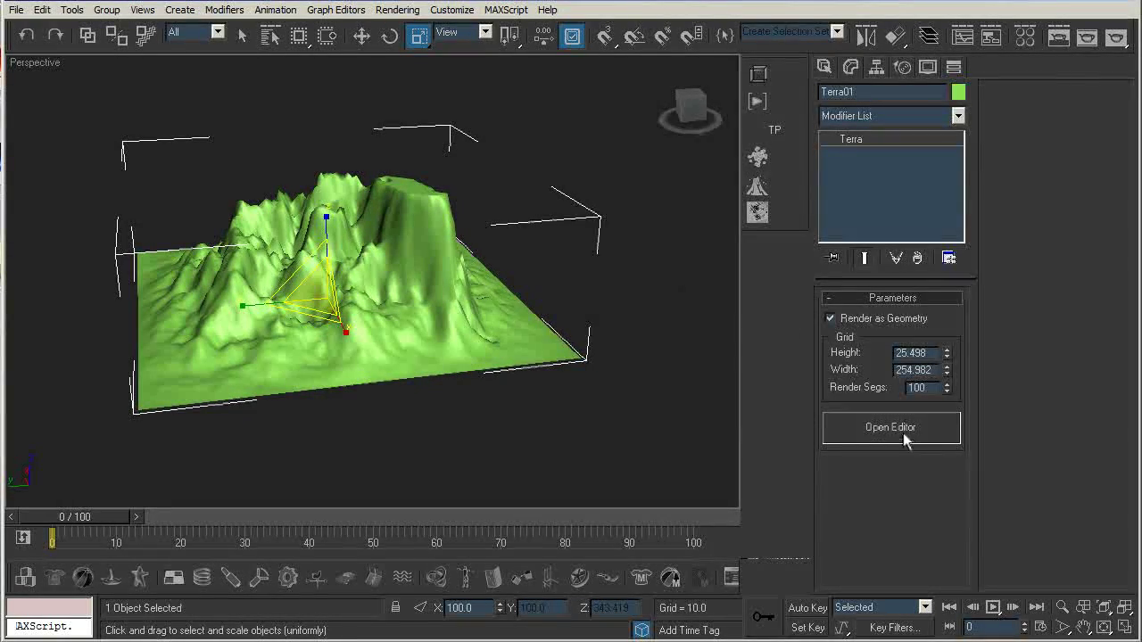
click(905, 442)
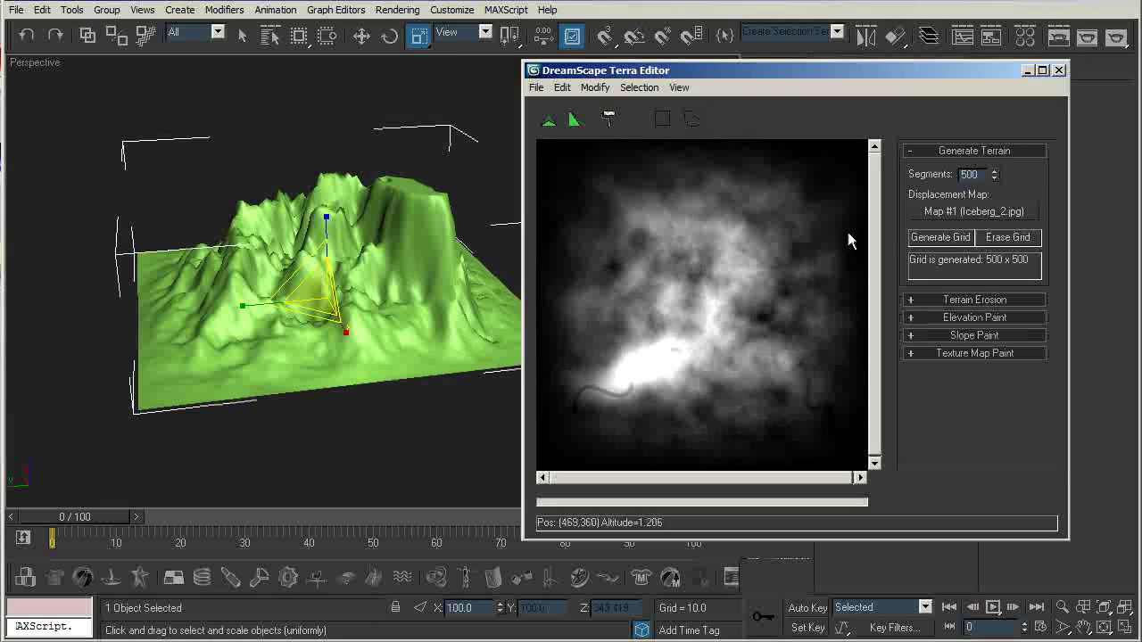
click(549, 118)
mouse_move(645, 311)
mouse_down()
mouse_move(649, 321)
mouse_move(627, 324)
mouse_move(606, 276)
mouse_move(611, 341)
mouse_move(615, 327)
mouse_move(651, 365)
mouse_move(752, 356)
mouse_move(702, 393)
mouse_up()
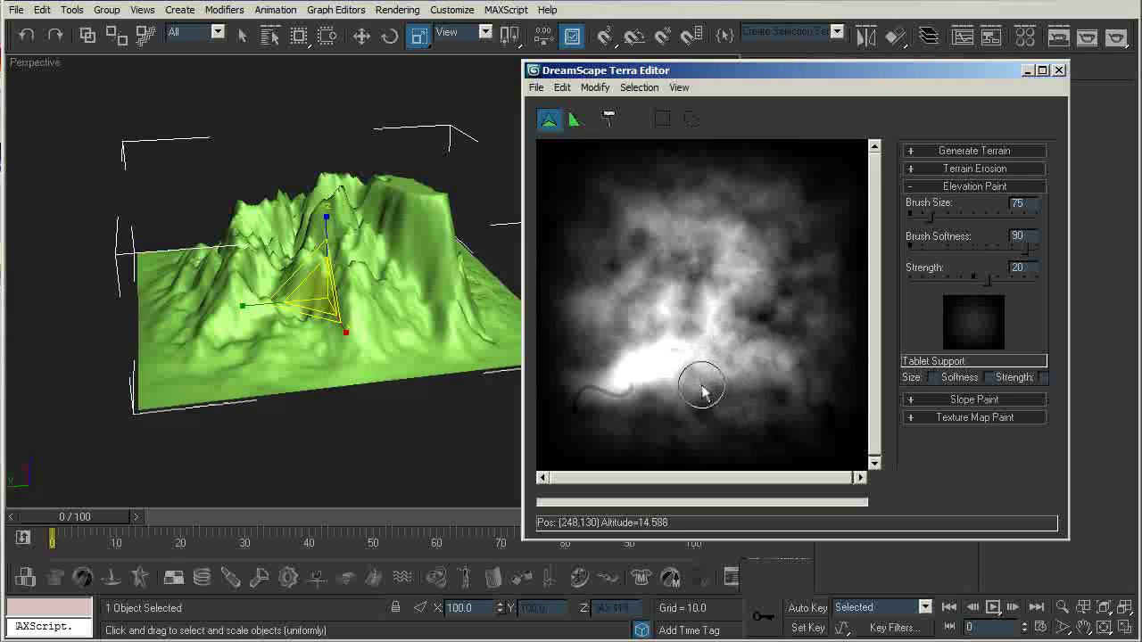
mouse_move(773, 212)
mouse_down()
mouse_move(734, 237)
mouse_move(742, 295)
mouse_move(675, 265)
mouse_move(641, 311)
mouse_move(630, 263)
mouse_move(724, 258)
mouse_move(643, 263)
mouse_move(668, 309)
mouse_move(711, 331)
mouse_move(765, 311)
mouse_move(773, 322)
mouse_move(758, 327)
mouse_move(737, 298)
mouse_move(737, 313)
mouse_up()
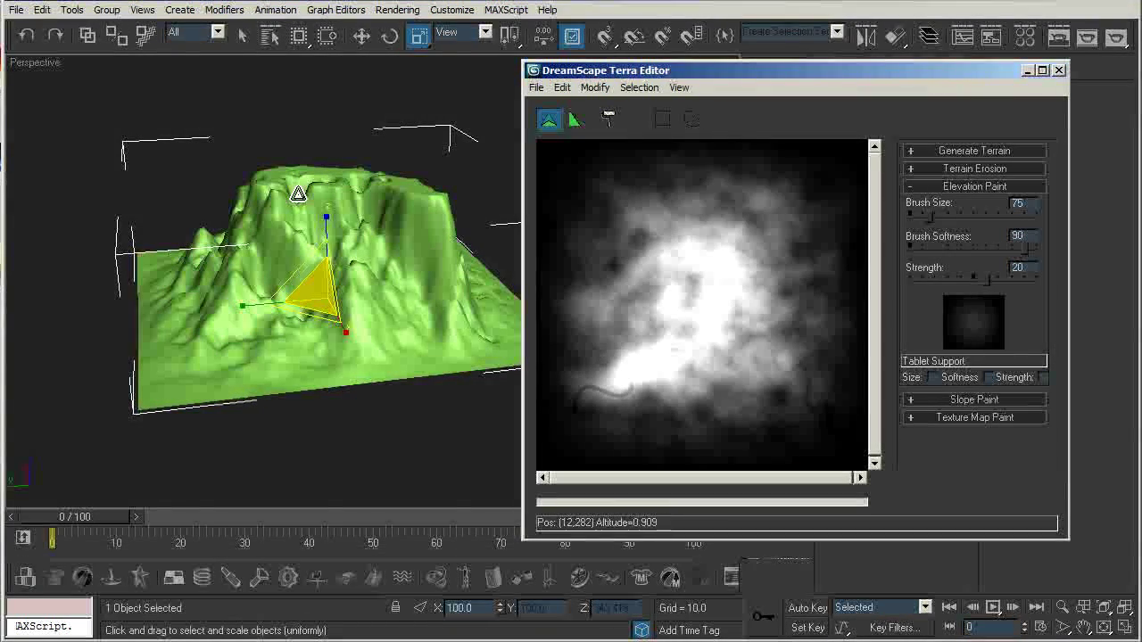
mouse_move(580, 301)
mouse_down()
mouse_move(688, 365)
mouse_move(772, 321)
mouse_up()
mouse_move(800, 297)
mouse_down()
mouse_move(731, 365)
mouse_move(636, 282)
mouse_move(673, 349)
mouse_move(782, 365)
mouse_move(831, 258)
mouse_move(746, 214)
mouse_move(655, 316)
mouse_move(655, 365)
mouse_move(747, 371)
mouse_up()
mouse_move(378, 257)
alt+middle_down()
mouse_move(235, 271)
mouse_move(331, 244)
mouse_move(384, 253)
mouse_move(372, 259)
alt+middle_up()
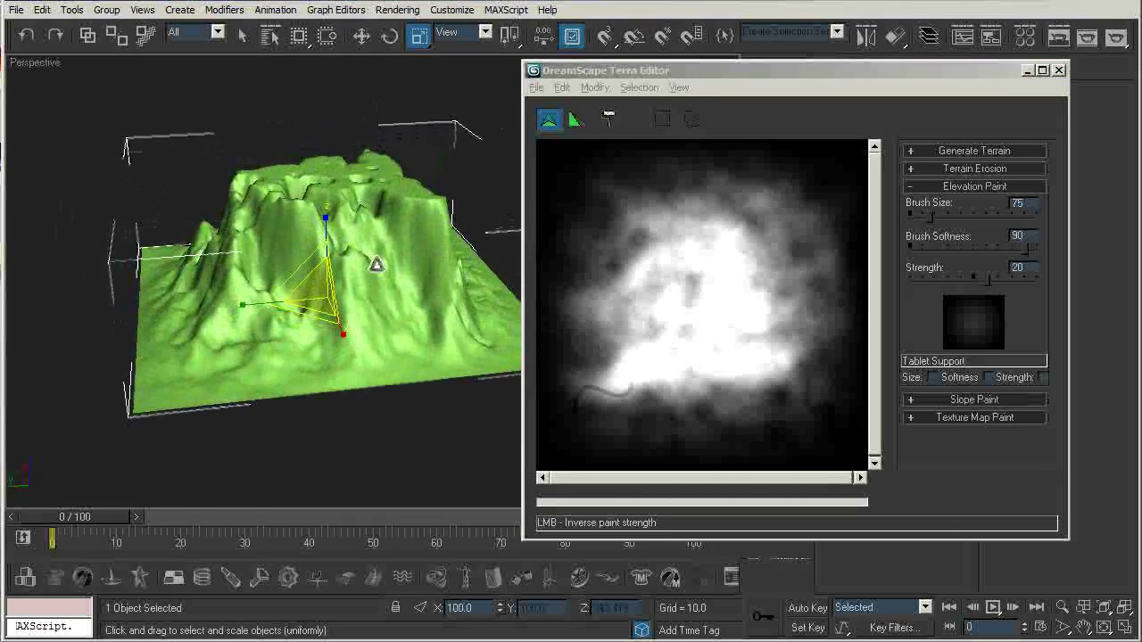
click(1058, 70)
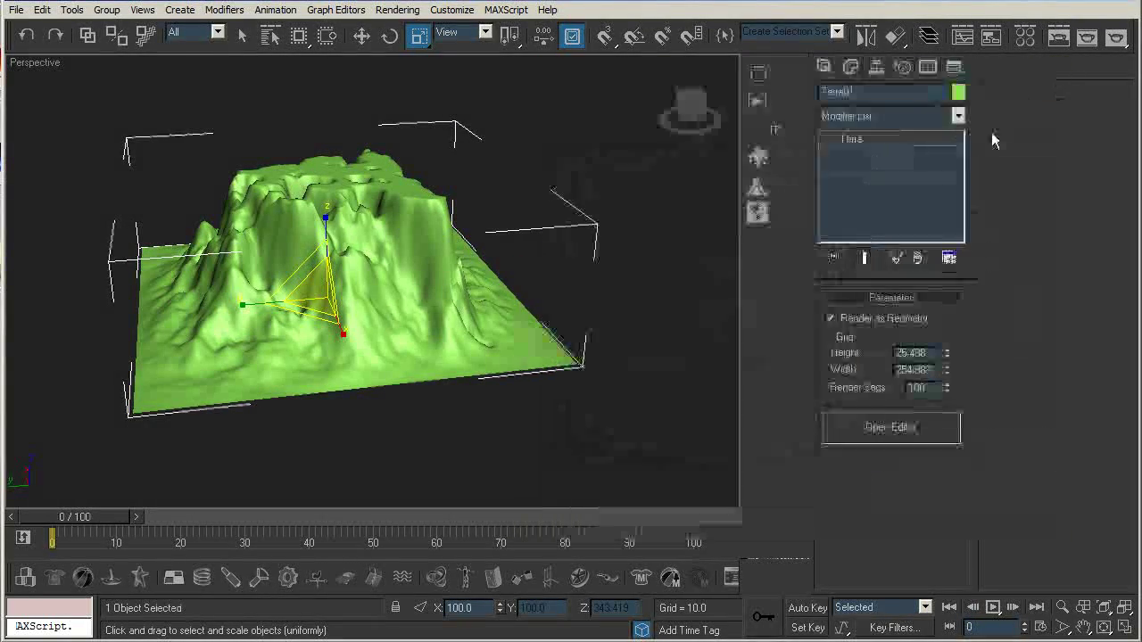
- Display edged faces on the terrain and increase its render segments, trying 125 before settling on 135
alt+middle_drag(362, 298, 415, 313)
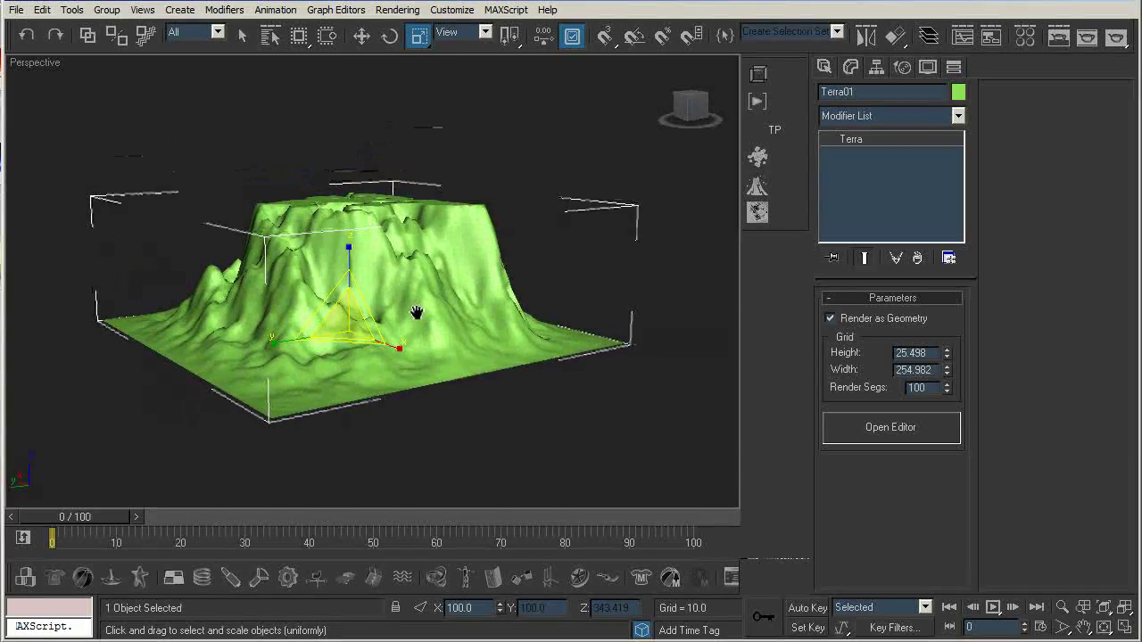
key(F4)
alt+middle_drag(357, 288, 411, 294)
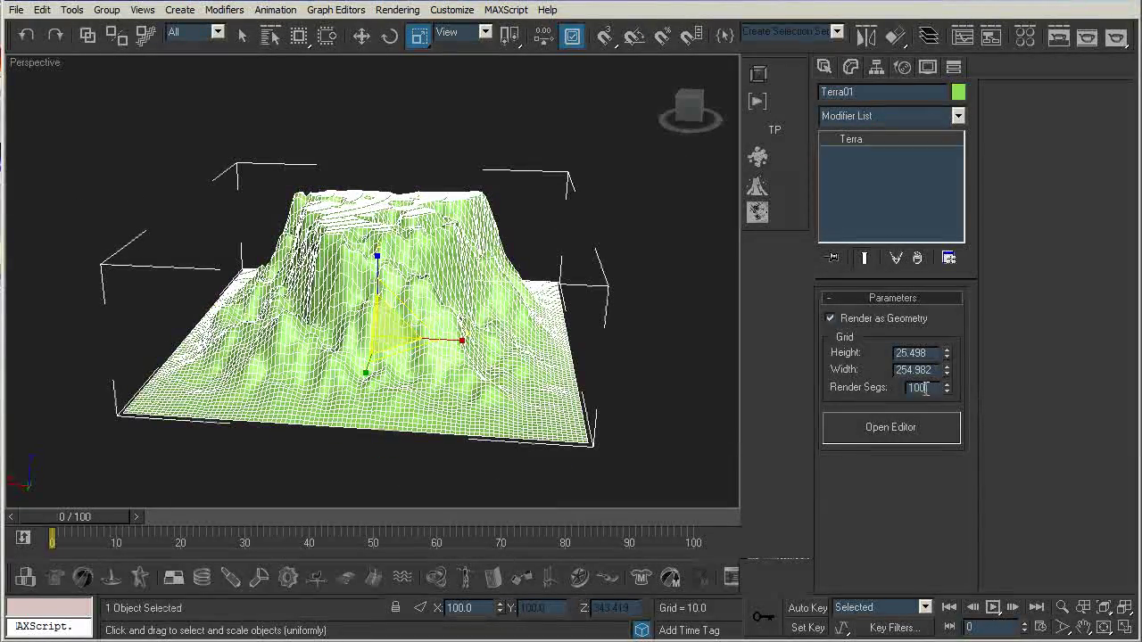
text(125)
key(Return)
mouse_move(611, 328)
alt+middle_down()
mouse_move(475, 353)
mouse_move(556, 362)
mouse_move(600, 322)
alt+middle_up()
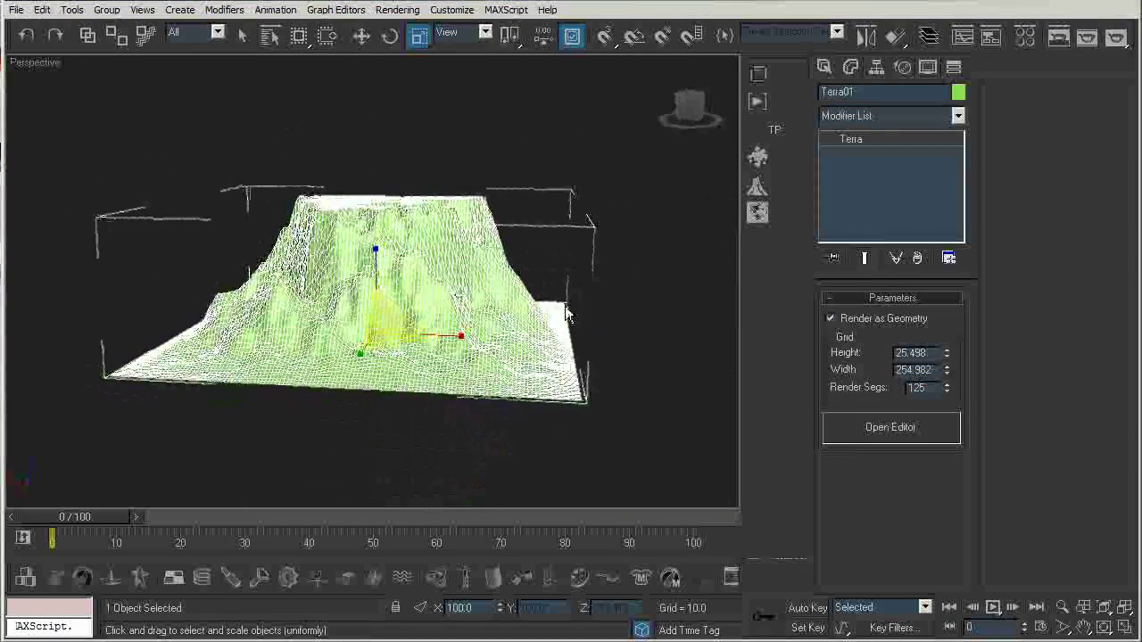
alt+middle_drag(351, 278, 467, 296)
double_click(924, 388)
text(1)
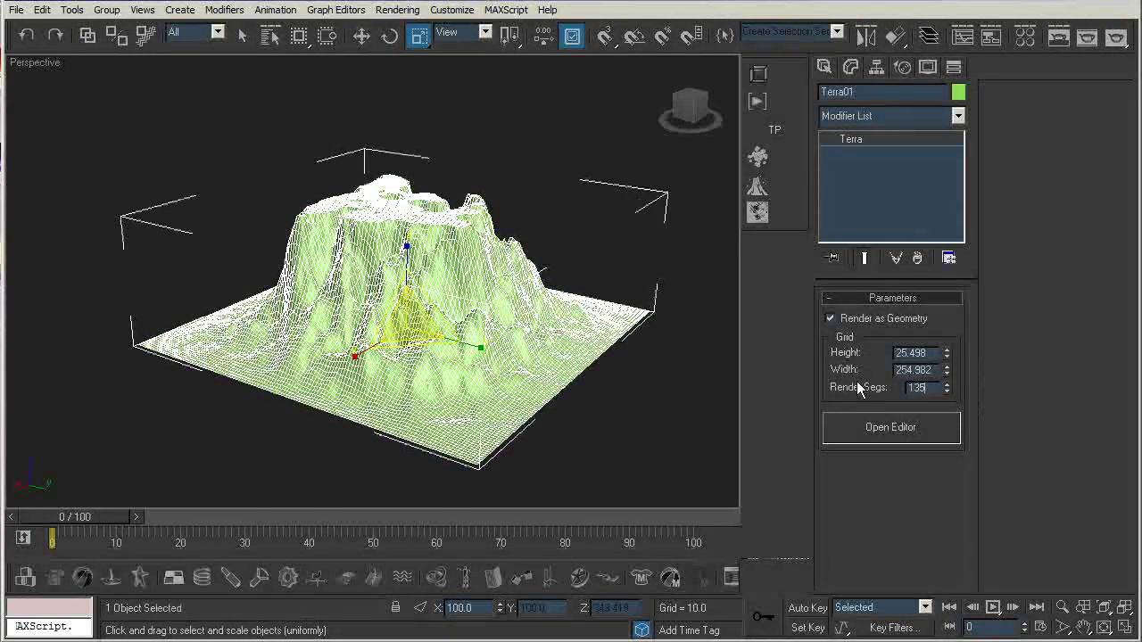
alt+middle_drag(635, 334, 441, 297)
- Change the terrain's object color to dark red
click(242, 154)
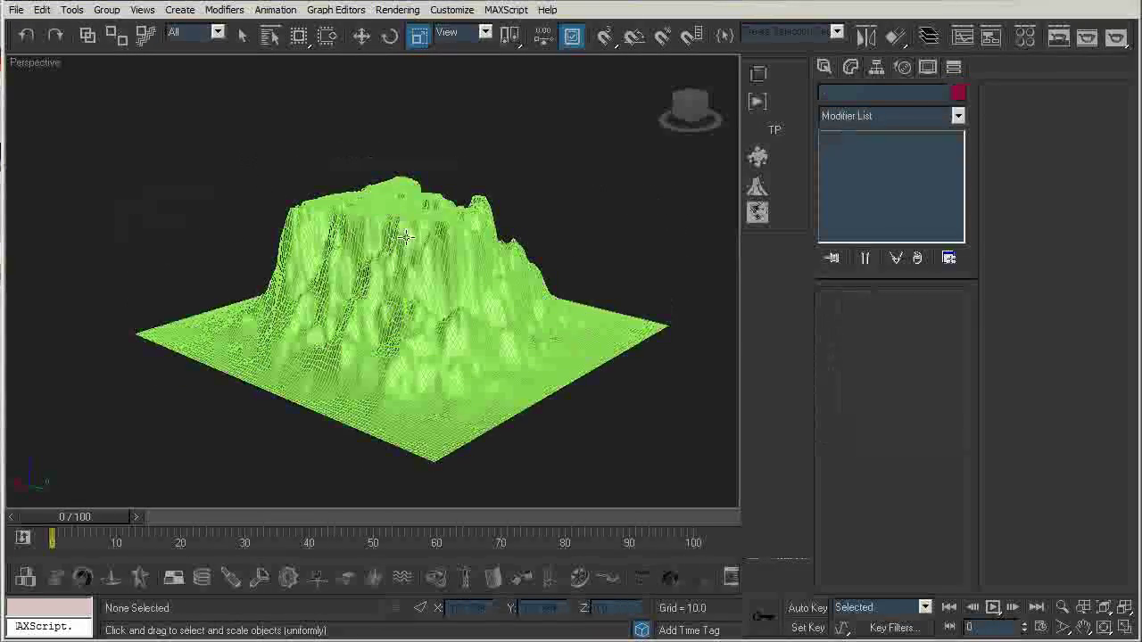
click(406, 288)
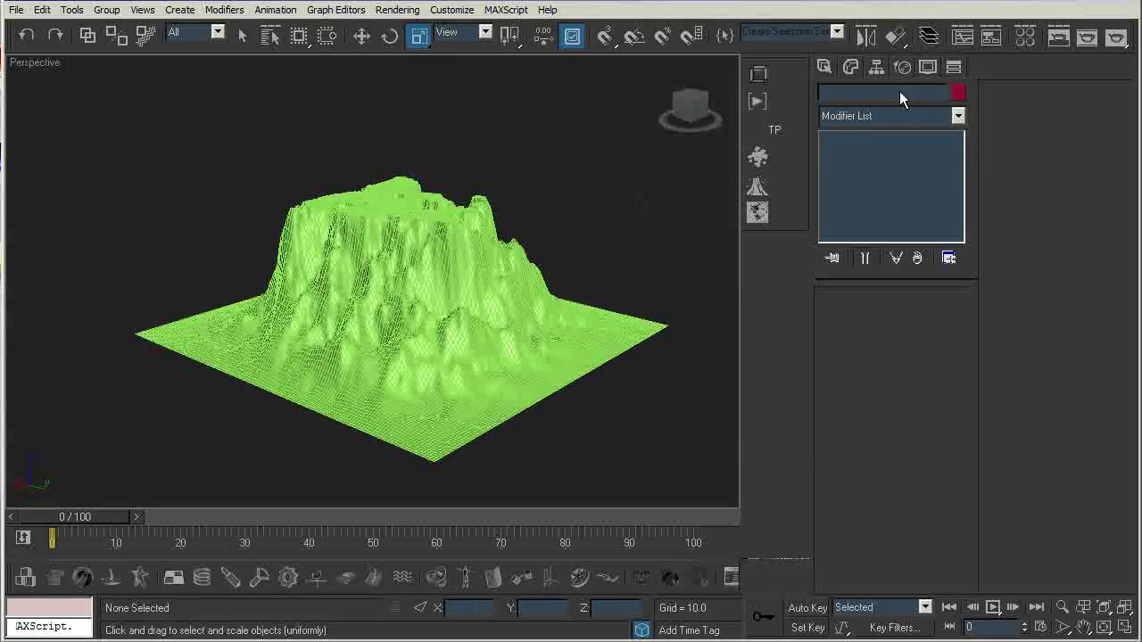
click(957, 92)
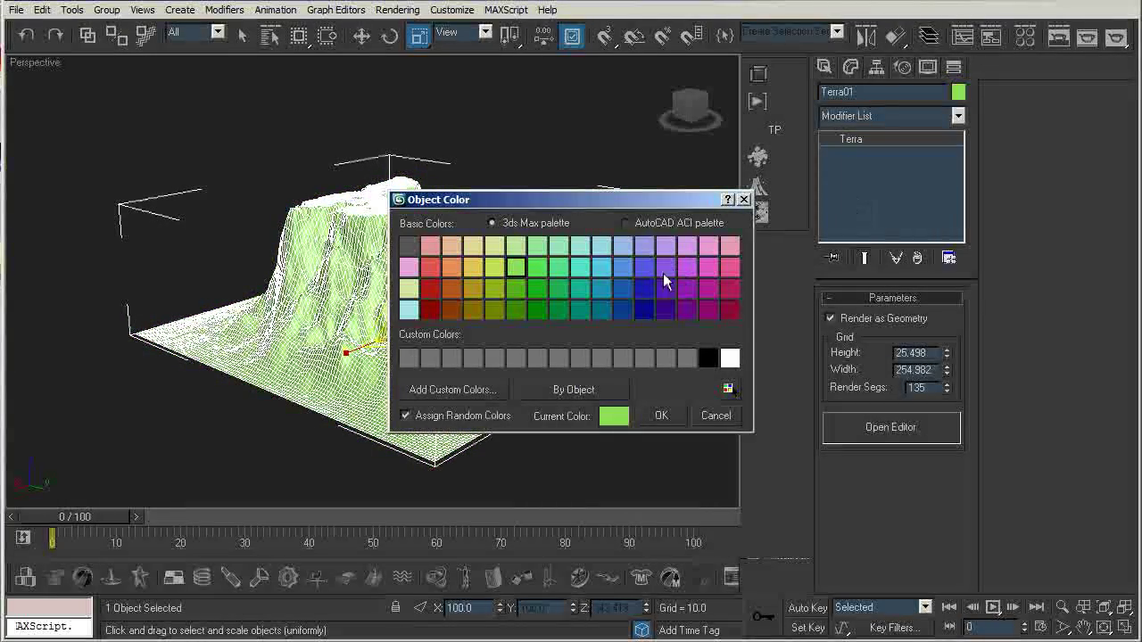
click(661, 416)
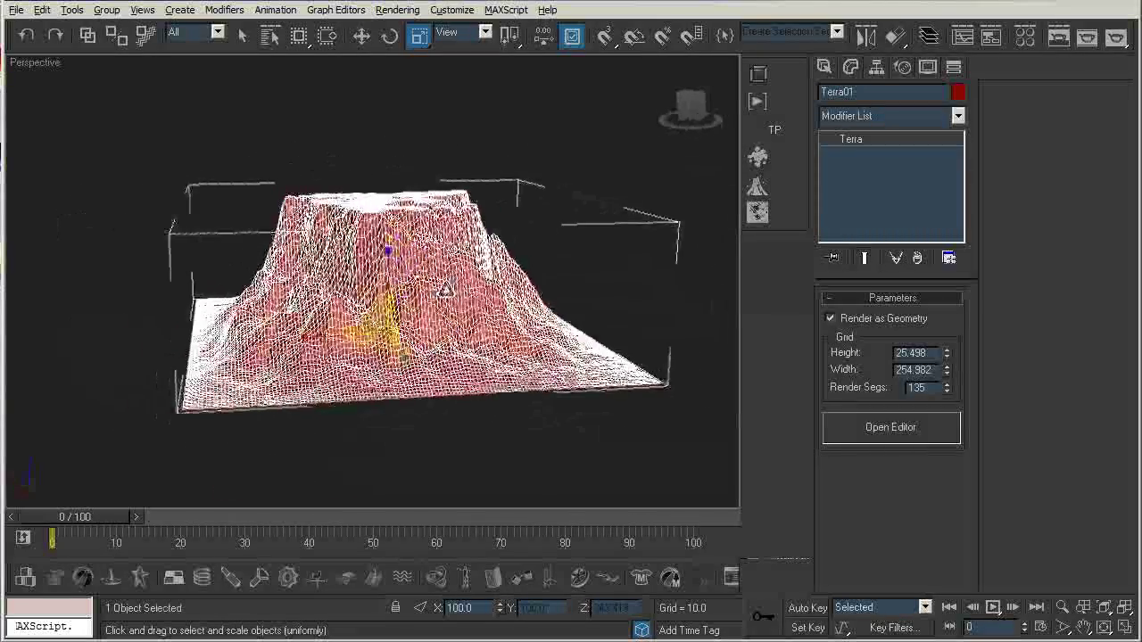
- Convert the terrain to an Editable Poly
key(ctrl+d)
right_click(392, 222)
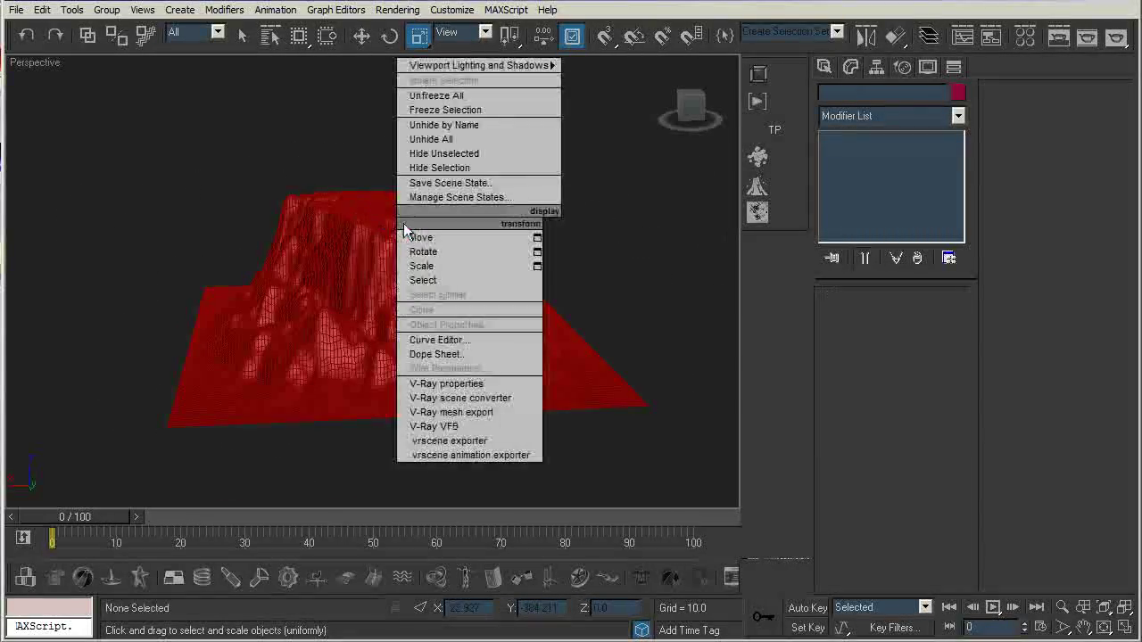
click(357, 276)
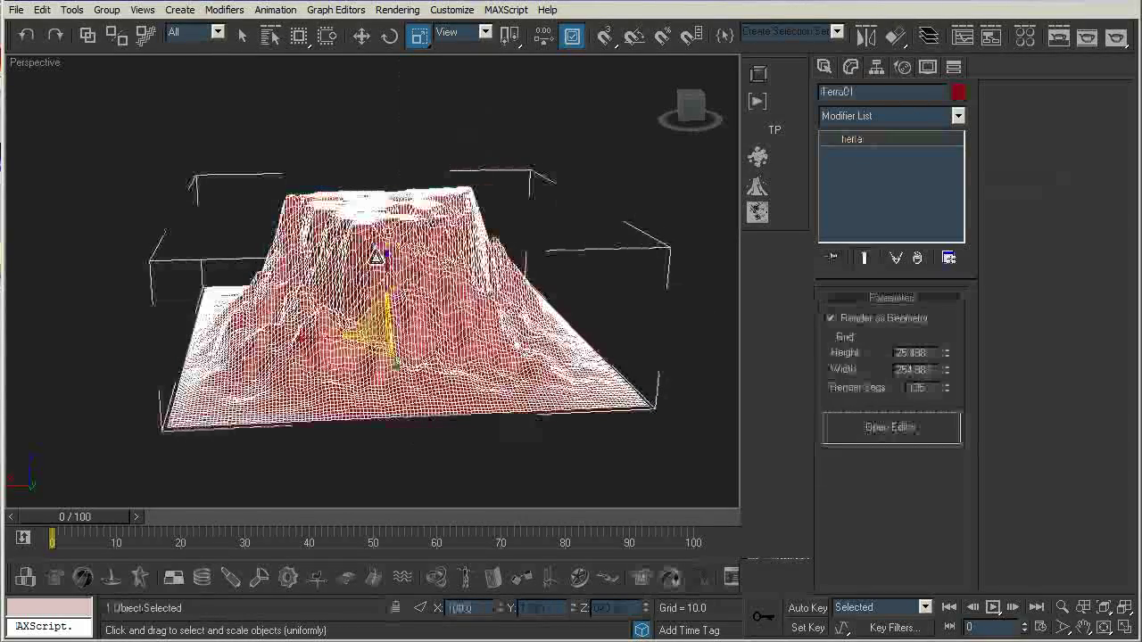
right_click(534, 253)
mouse_move(482, 430)
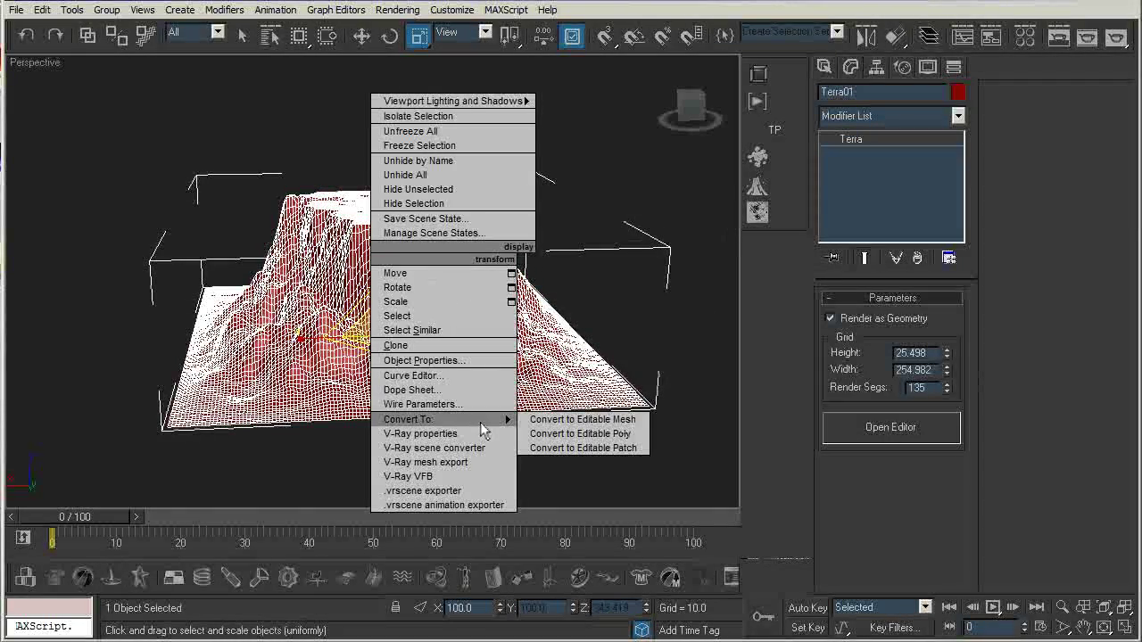
click(558, 434)
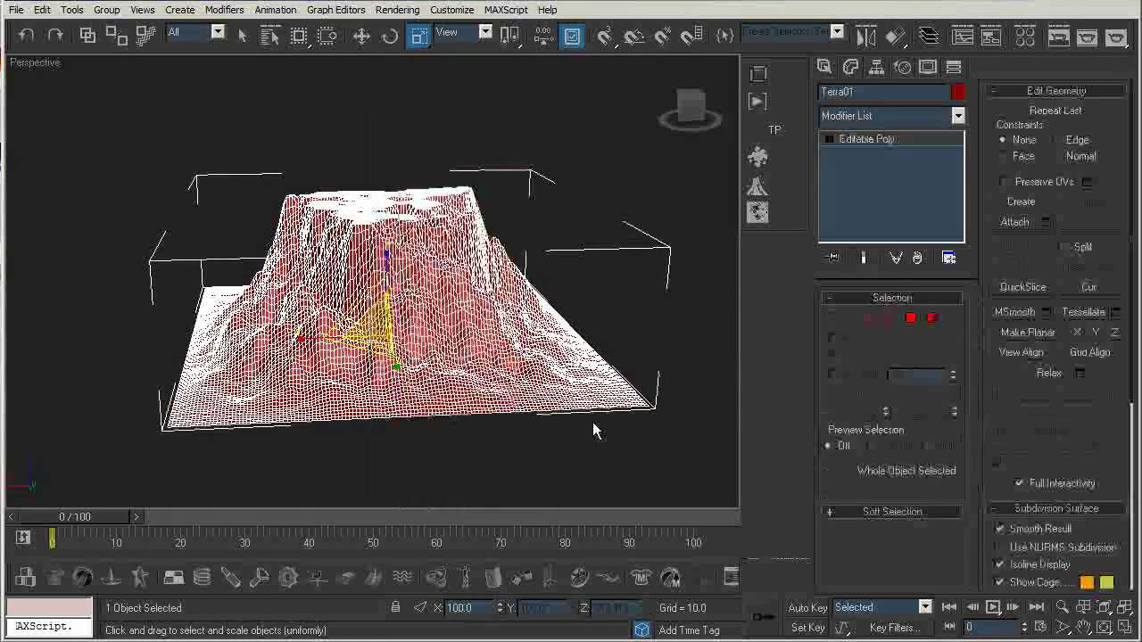
- Switch the terrain to vertex editing, collapse the unneeded parameter groups, and enable Use Soft Selection
click(846, 319)
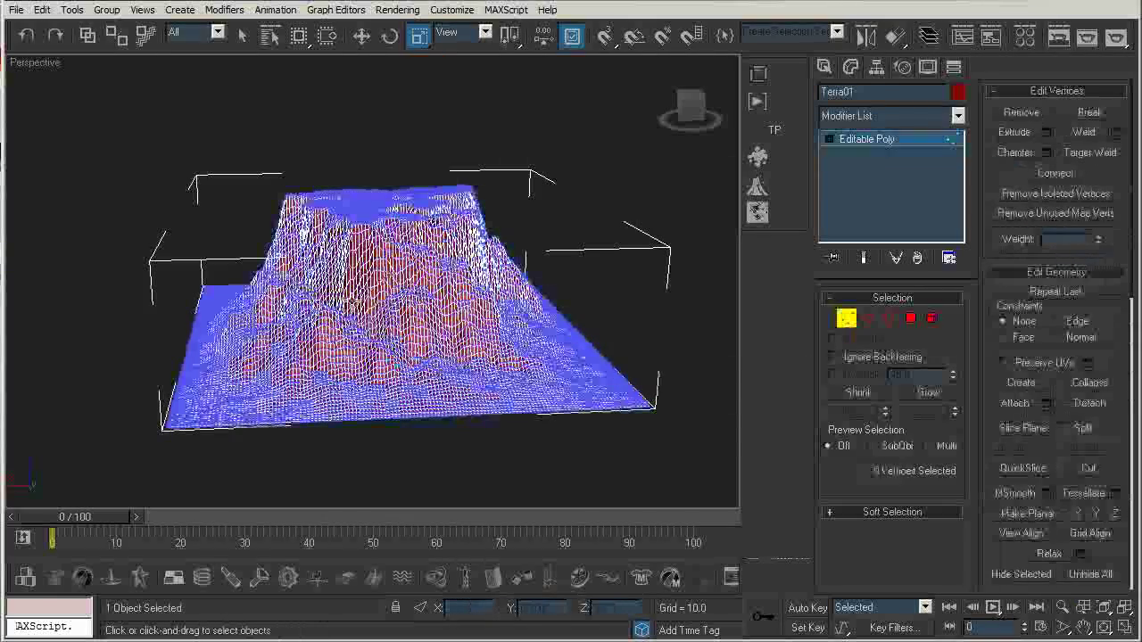
alt+middle_drag(374, 295, 450, 299)
click(903, 512)
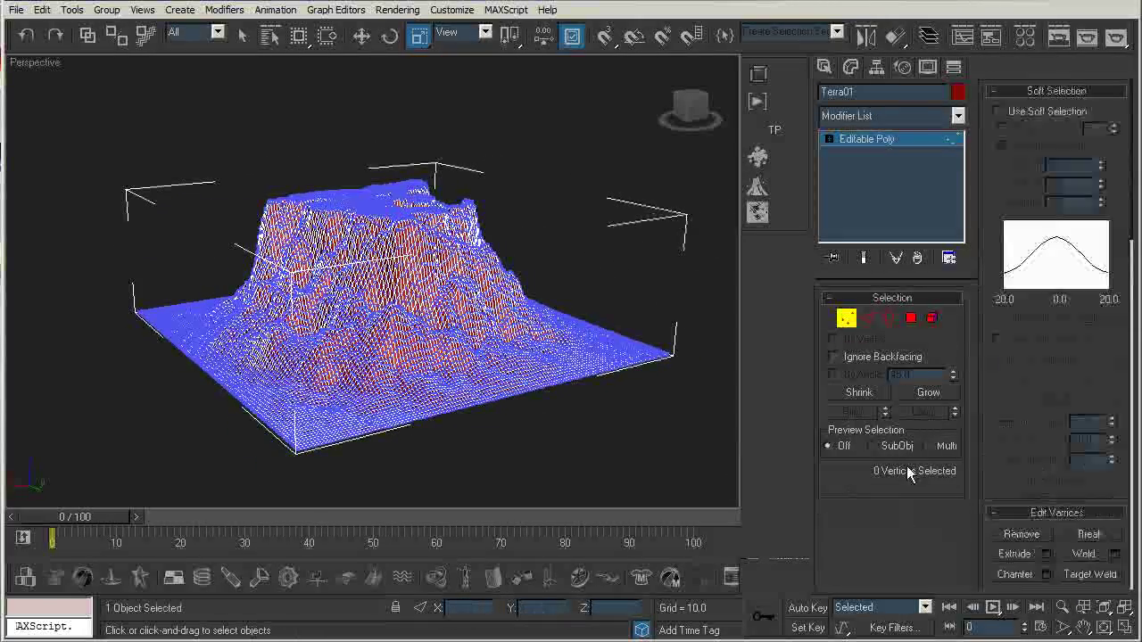
click(899, 302)
click(1080, 92)
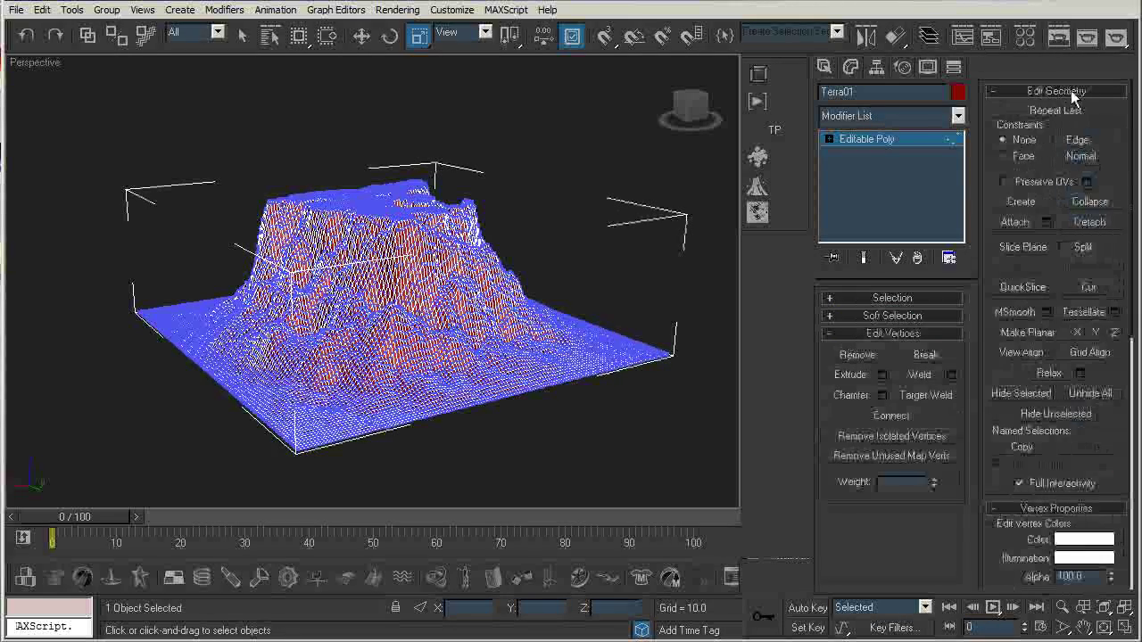
click(1059, 91)
click(1060, 91)
click(1060, 93)
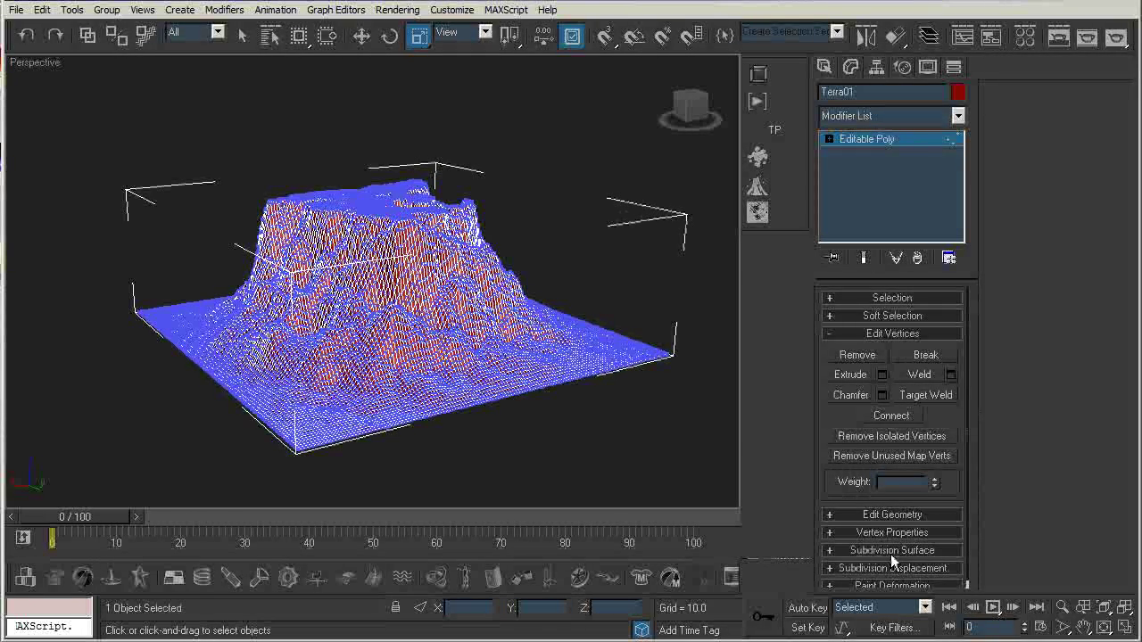
click(859, 331)
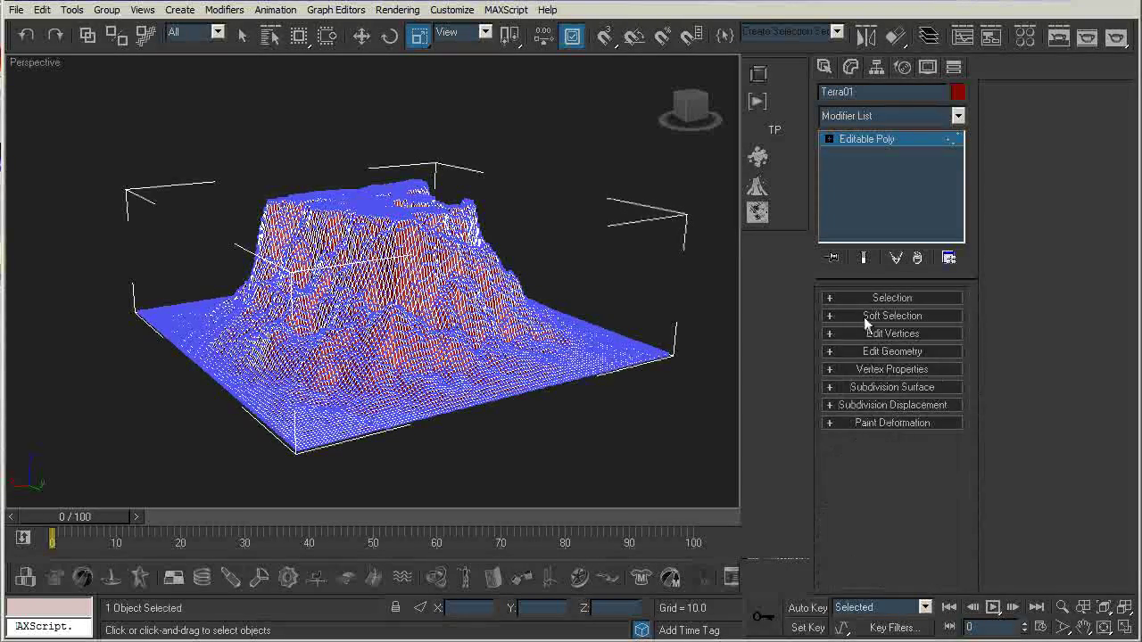
click(864, 317)
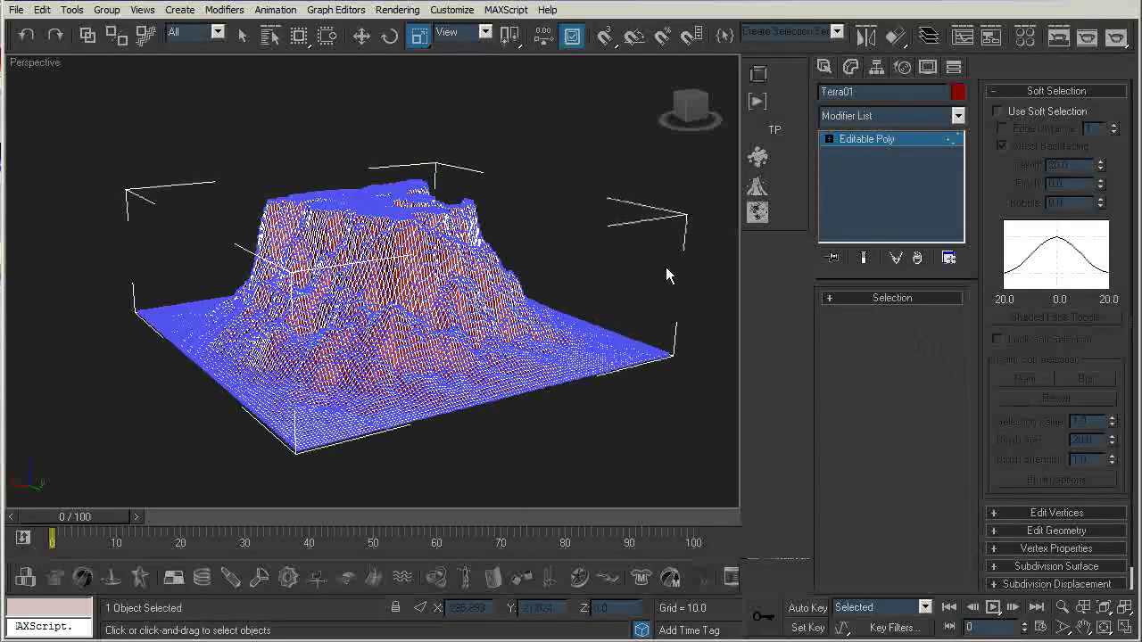
click(998, 111)
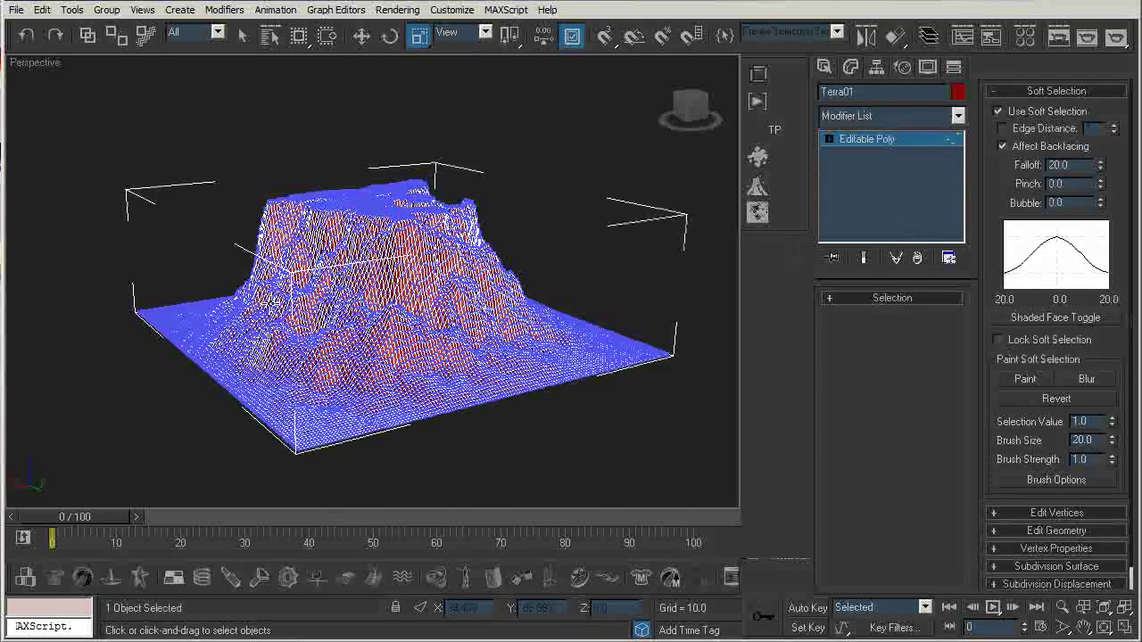
- Set the soft selection falloff to about 33.6 and pull vertices on the plateau's top upward into a peak
alt+middle_drag(220, 297, 267, 295)
click(370, 221)
drag(370, 219, 395, 252)
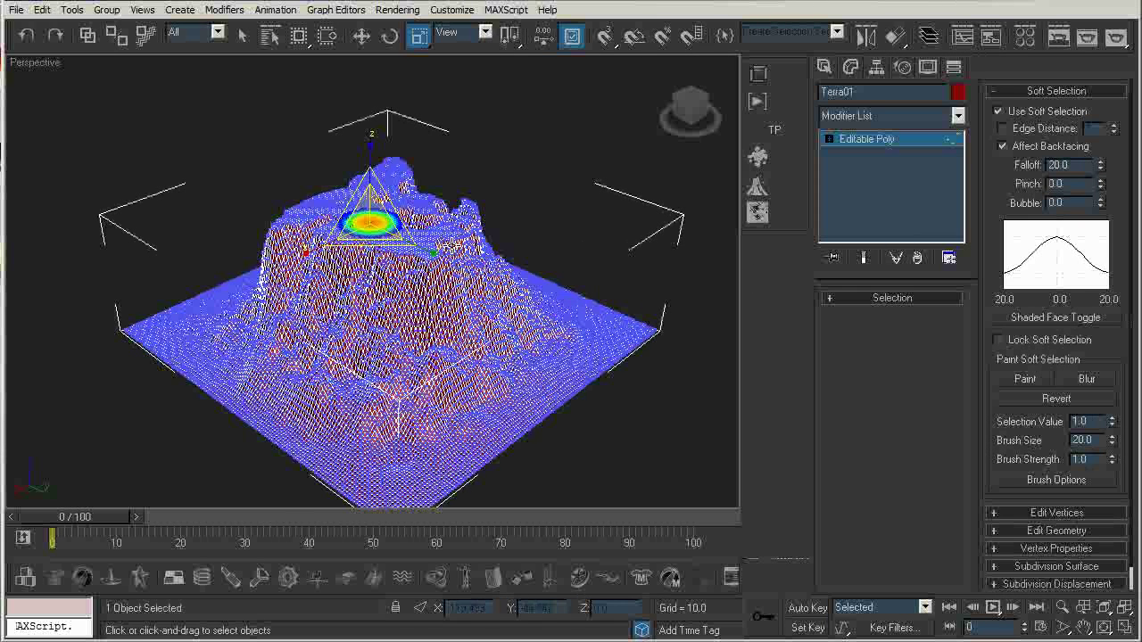
drag(1100, 164, 1094, 104)
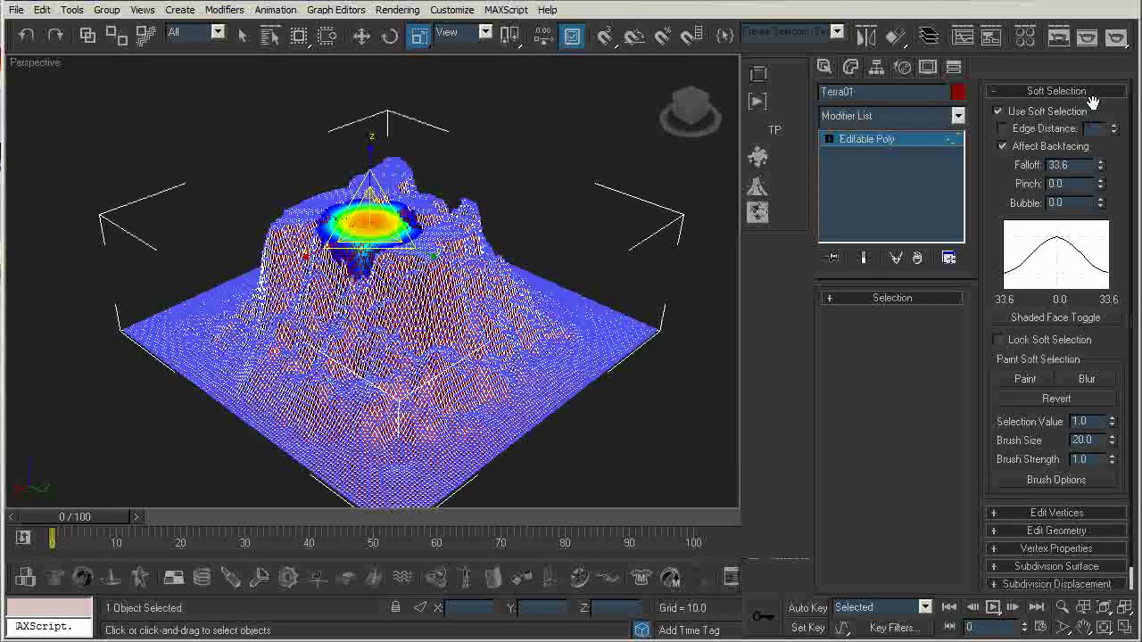
key(w)
drag(372, 159, 338, 122)
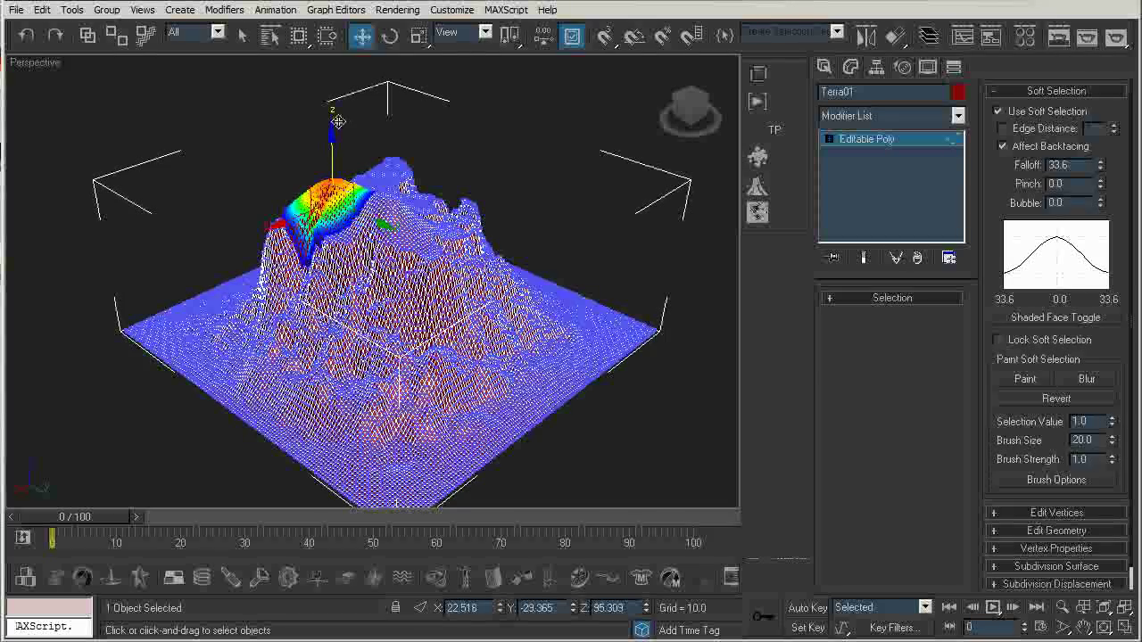
- Move further soft-selected spots around the plateau's rim upward to form additional uneven peaks
alt+middle_drag(312, 232, 330, 220)
mouse_move(330, 221)
mouse_down()
mouse_move(325, 211)
mouse_move(319, 236)
mouse_move(319, 209)
mouse_up()
alt+middle_drag(319, 209, 390, 457)
alt+middle_drag(390, 183, 406, 217)
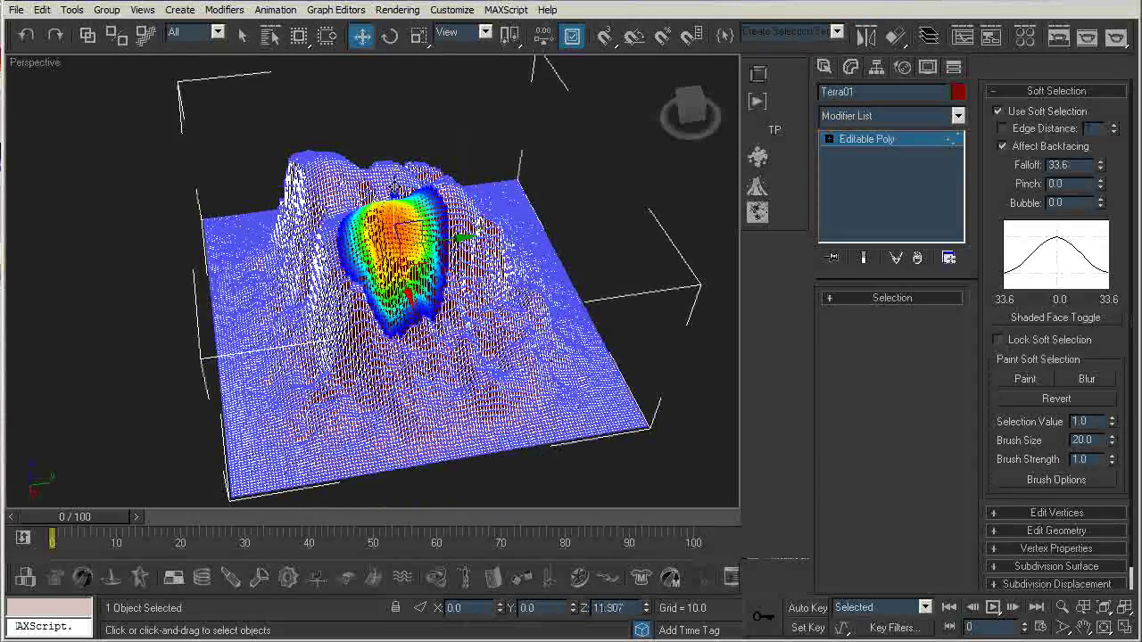
drag(394, 190, 395, 181)
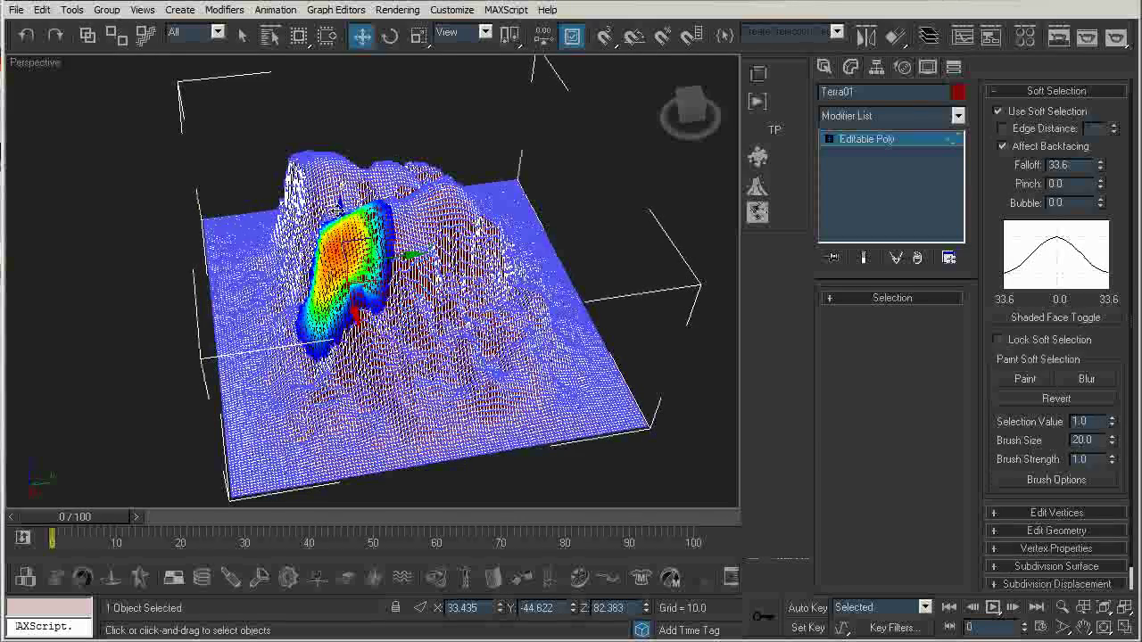
alt+middle_drag(339, 206, 223, 222)
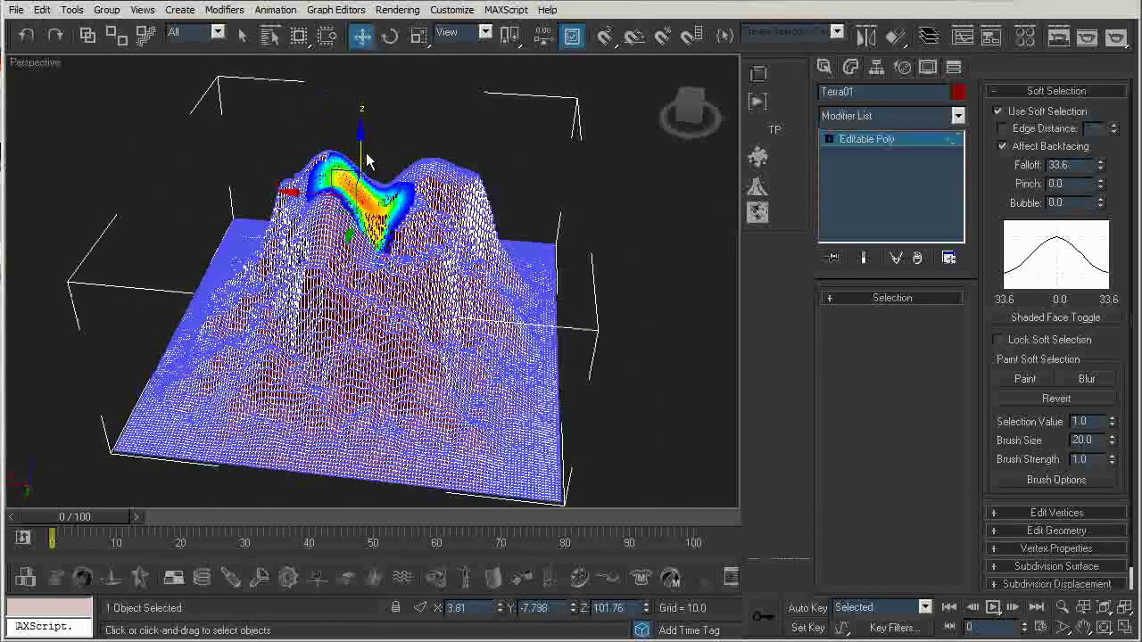
- Select the outermost vertices along all four edges of the terrain's base from a top-down view
alt+middle_drag(179, 268, 470, 209)
key(ctrl+d)
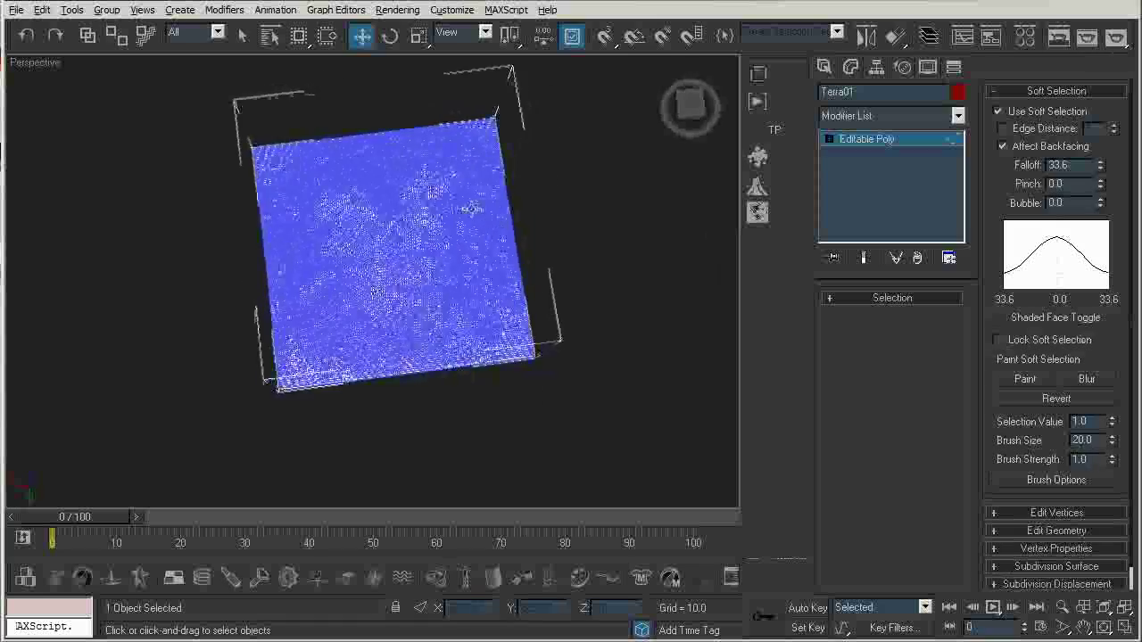
click(689, 102)
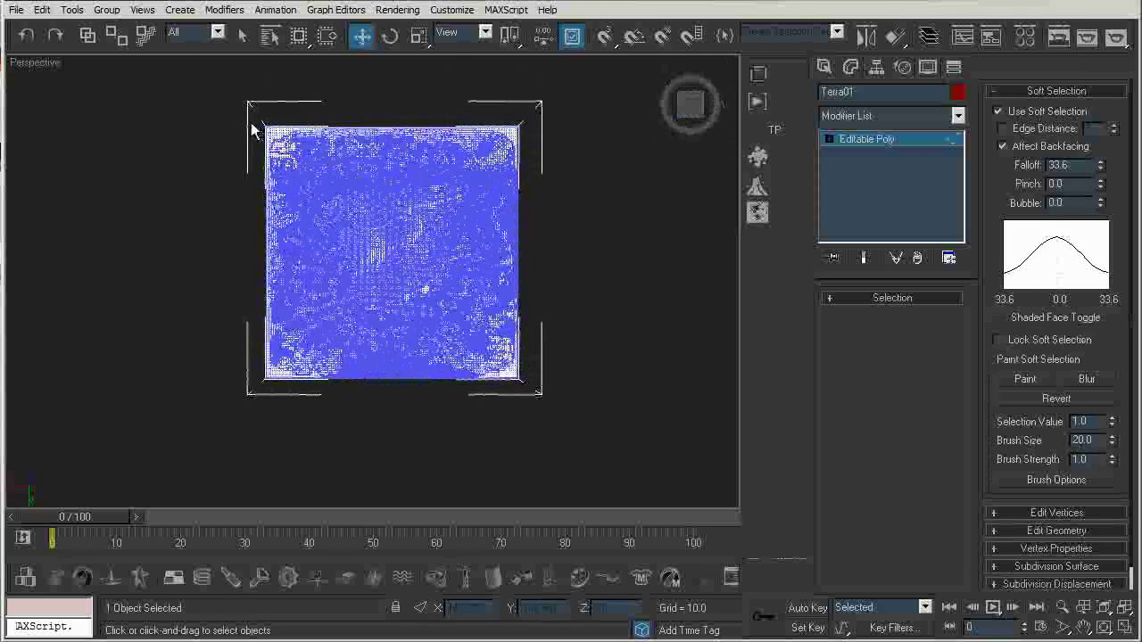
drag(306, 111, 569, 131)
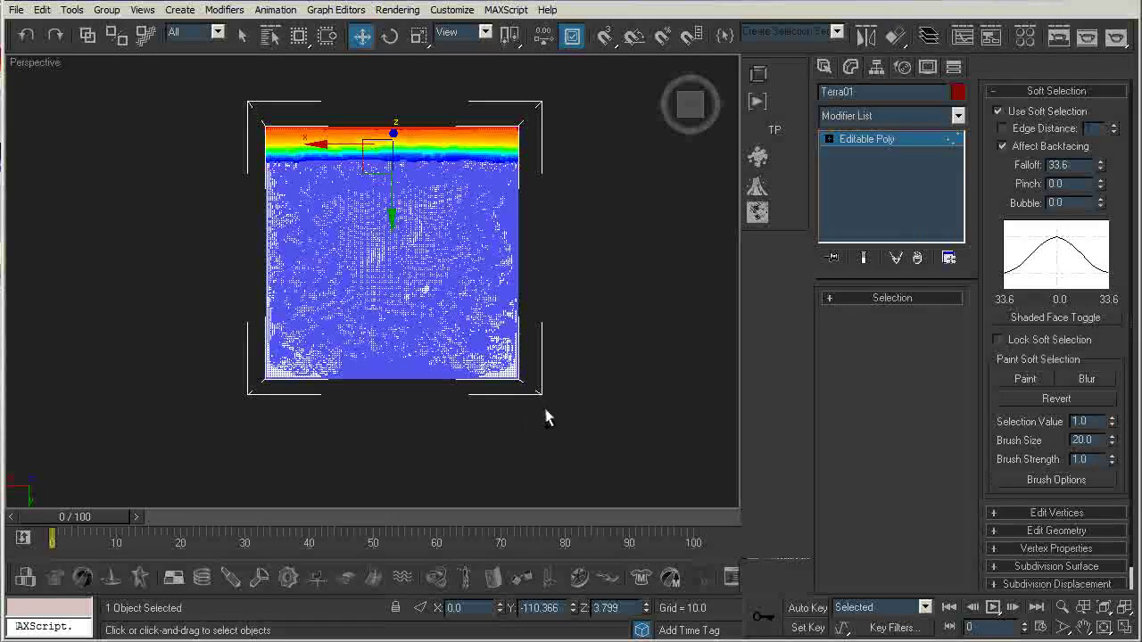
ctrl+drag(527, 172, 518, 128)
ctrl+drag(207, 402, 538, 380)
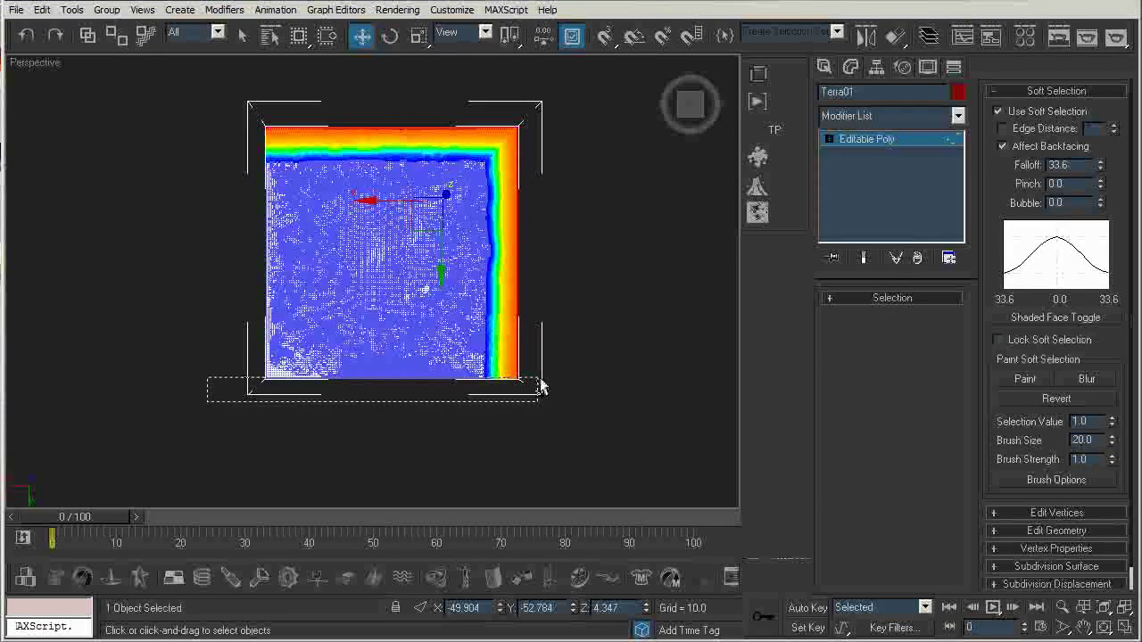
ctrl+drag(380, 379, 549, 385)
ctrl+drag(232, 401, 541, 384)
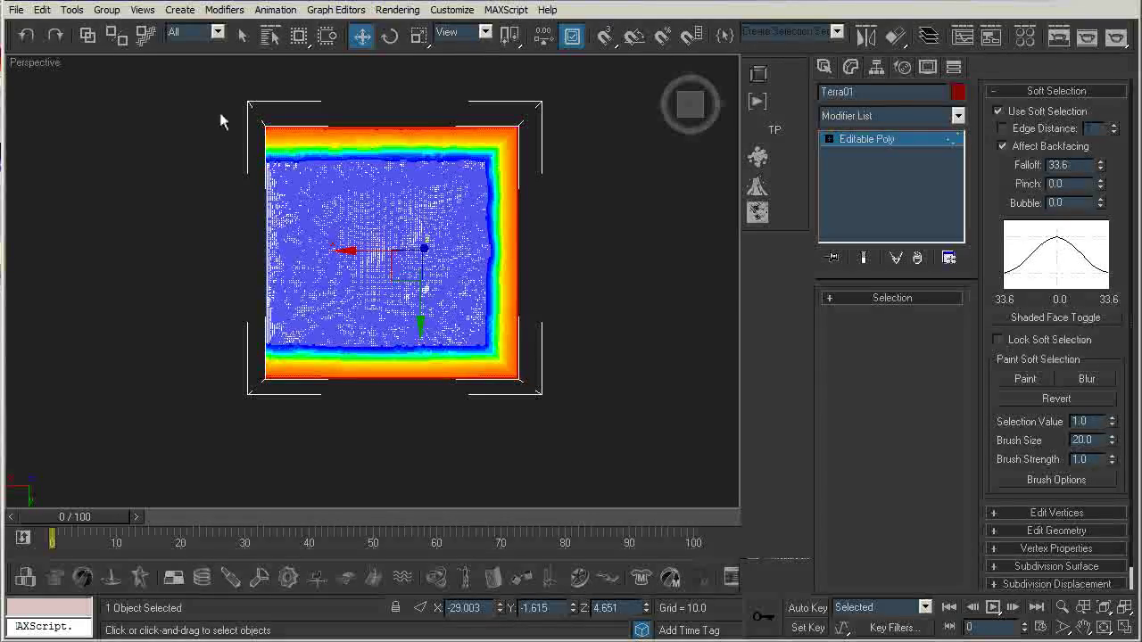
ctrl+drag(256, 300, 274, 394)
- Lower the soft-selected base border, widen the falloff to about 49.7, and lower the border again
alt+middle_drag(284, 360, 382, 213)
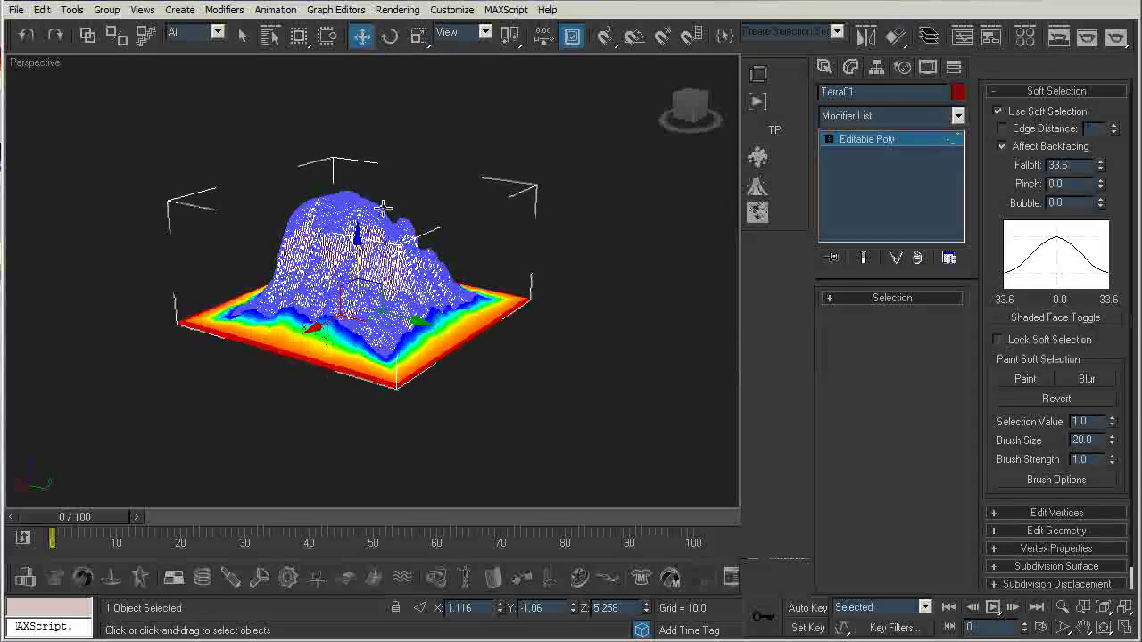
drag(356, 236, 356, 250)
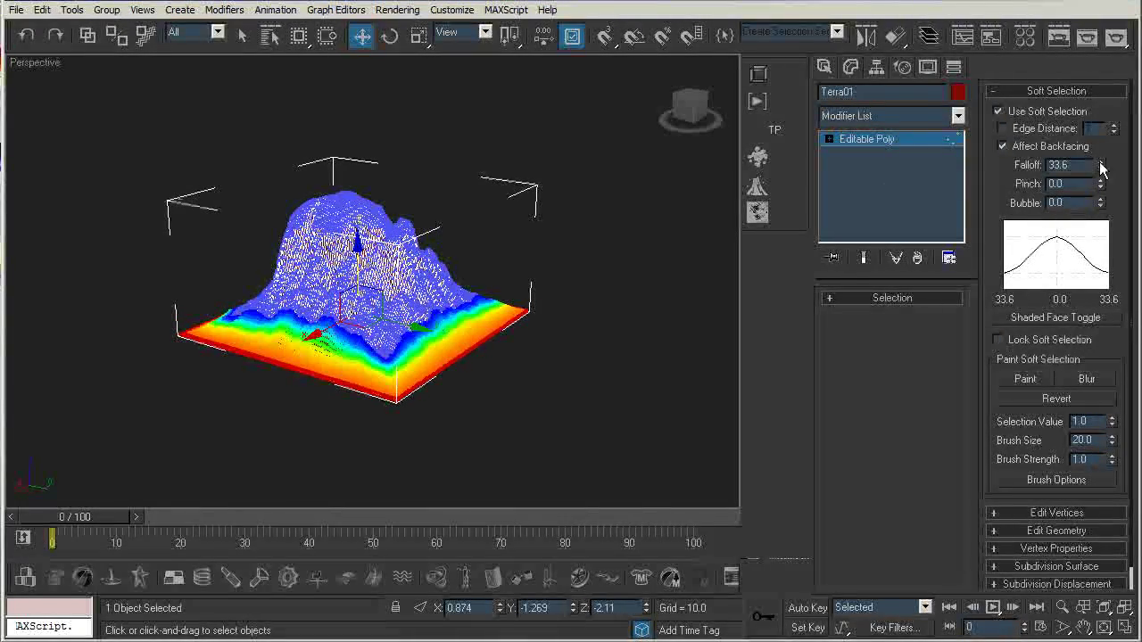
drag(1100, 129, 1098, 118)
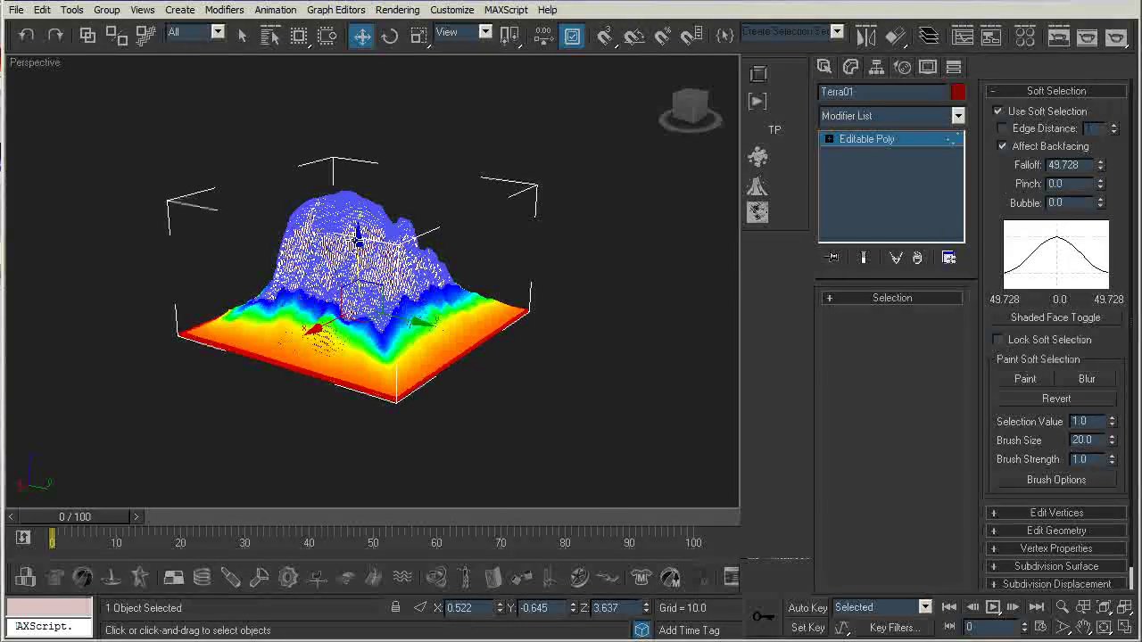
drag(356, 250, 357, 254)
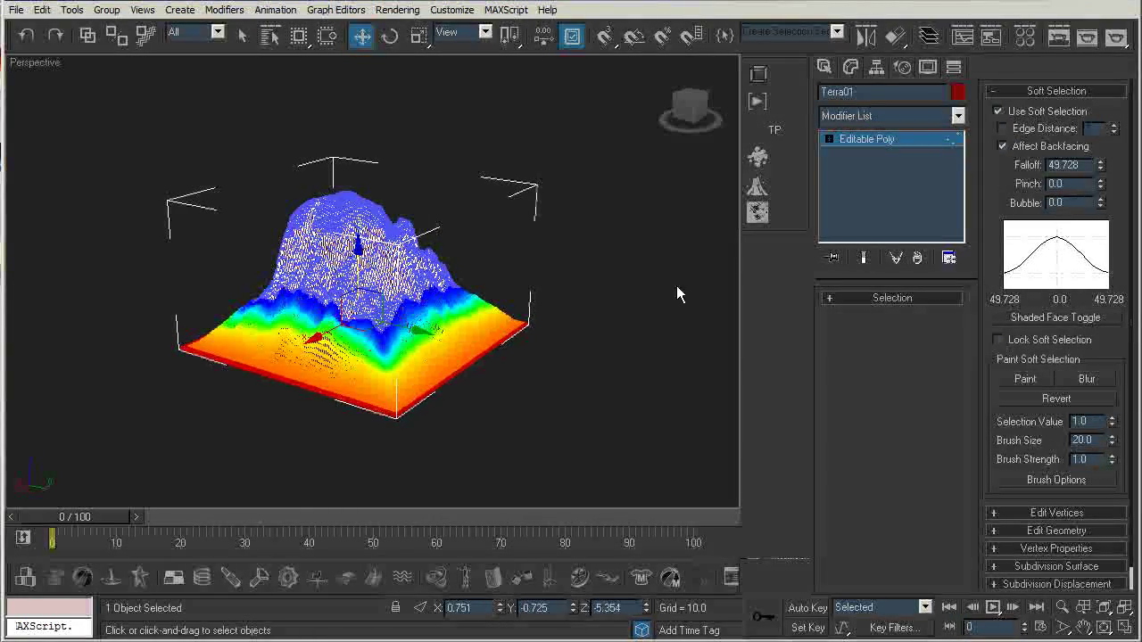
- Adjust the base border's height with a falloff of about 15.3, then refine it with a falloff of about 35.1
drag(1102, 165, 1094, 224)
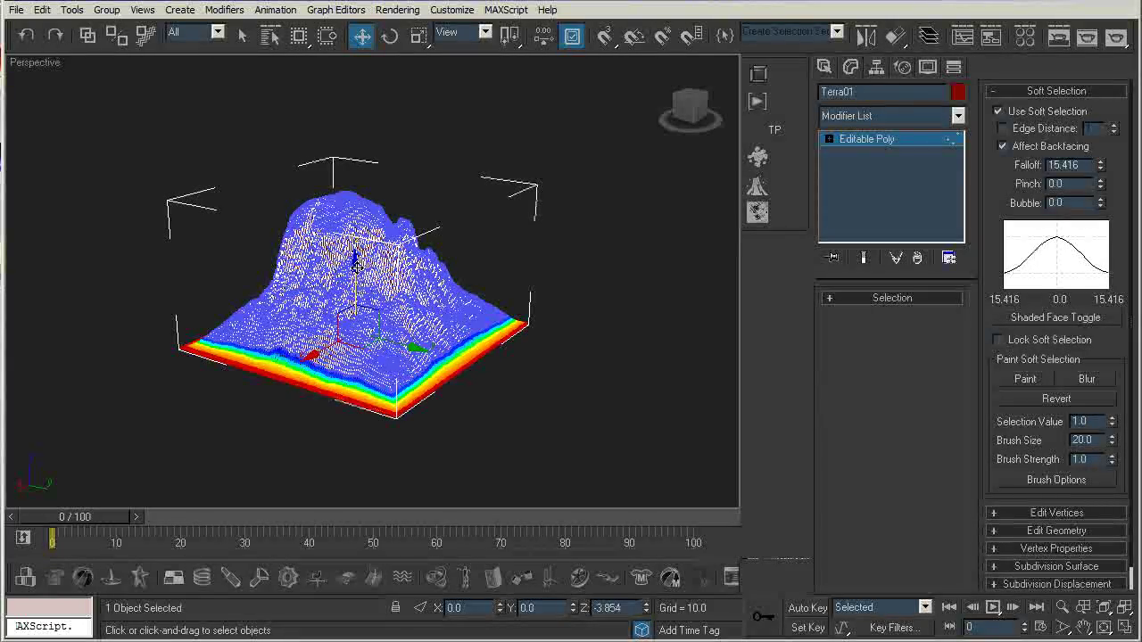
drag(356, 274, 356, 260)
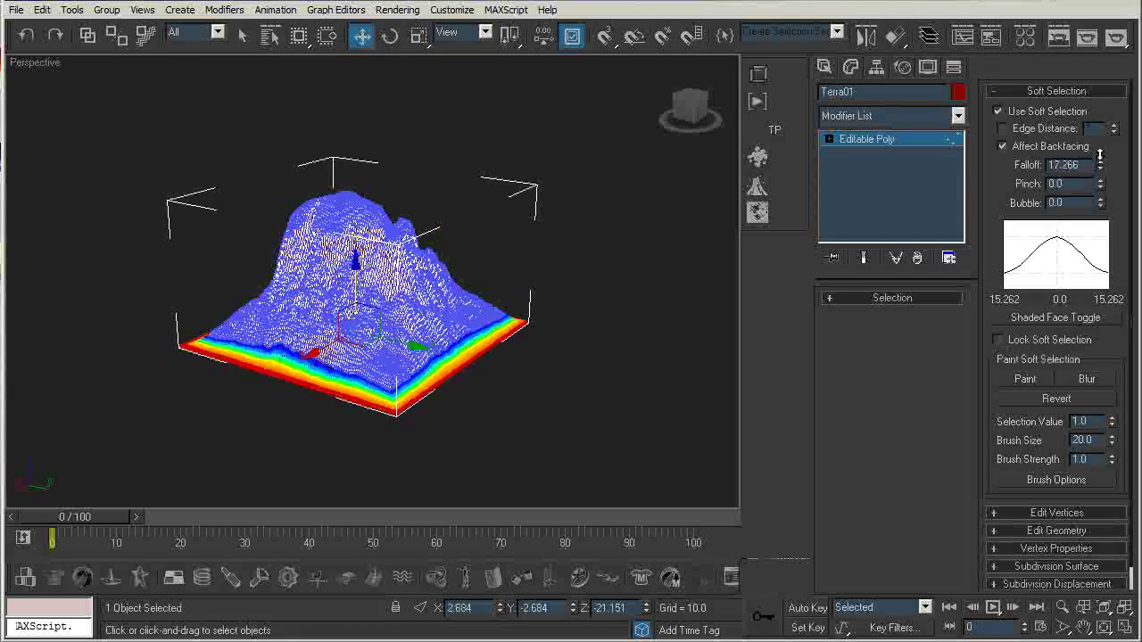
drag(1091, 90, 1088, 65)
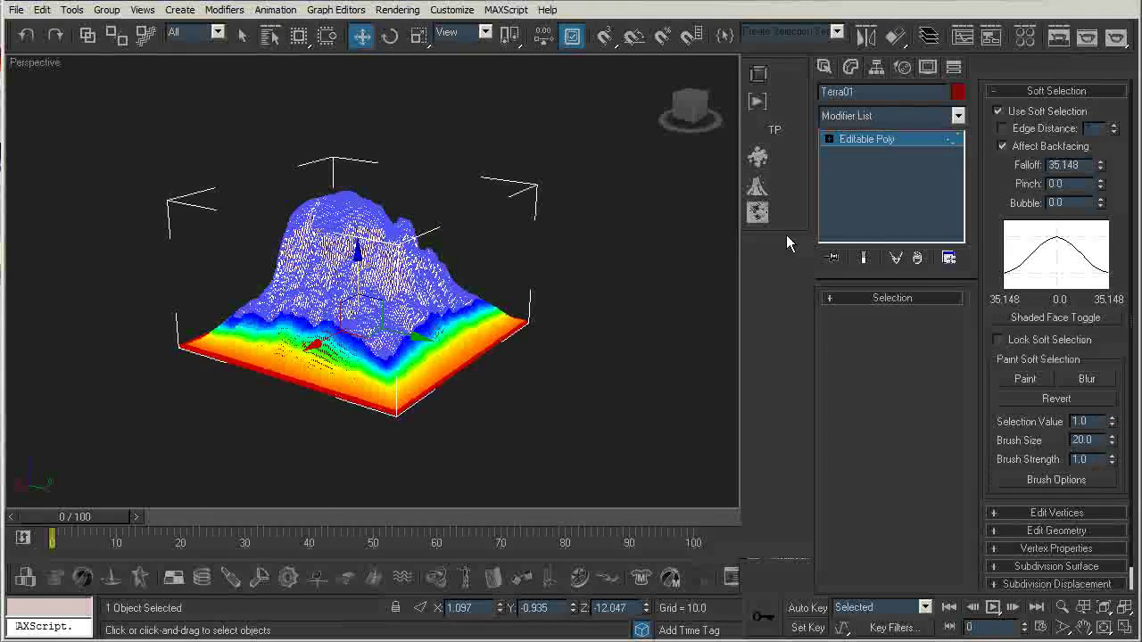
drag(357, 258, 502, 332)
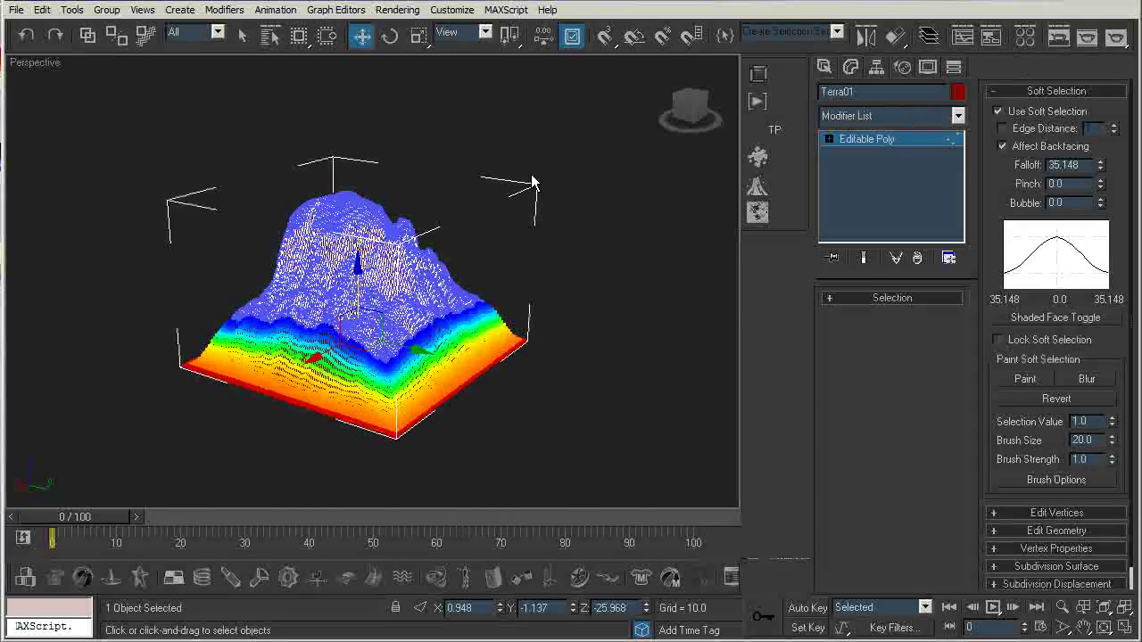
drag(357, 265, 357, 253)
alt+middle_drag(522, 361, 293, 356)
alt+middle_drag(346, 336, 522, 291)
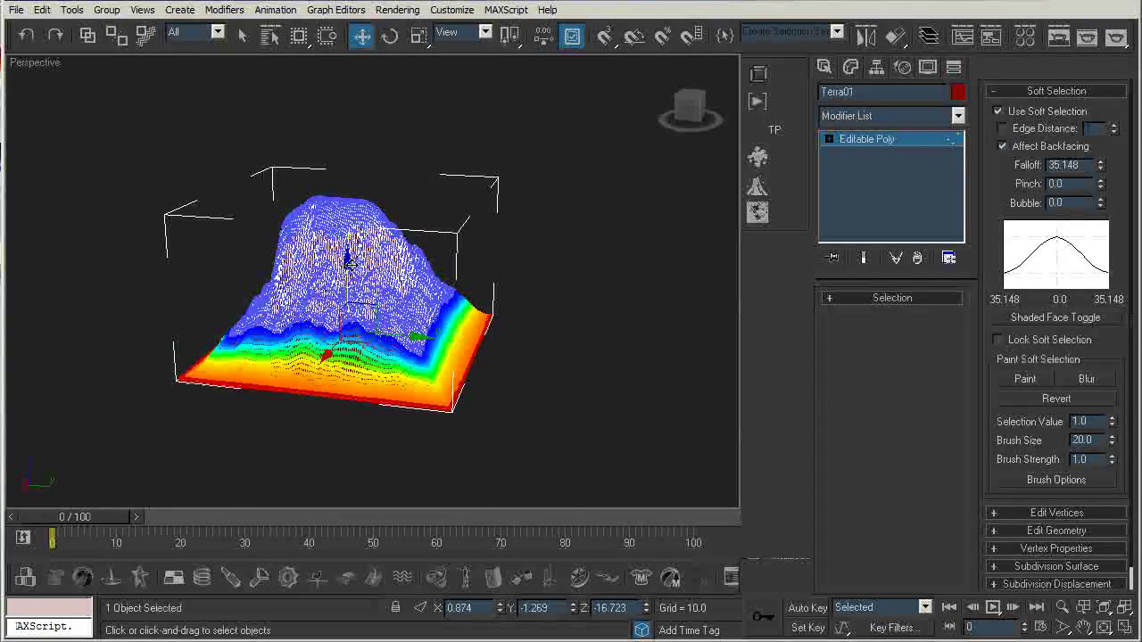
click(350, 261)
click(144, 298)
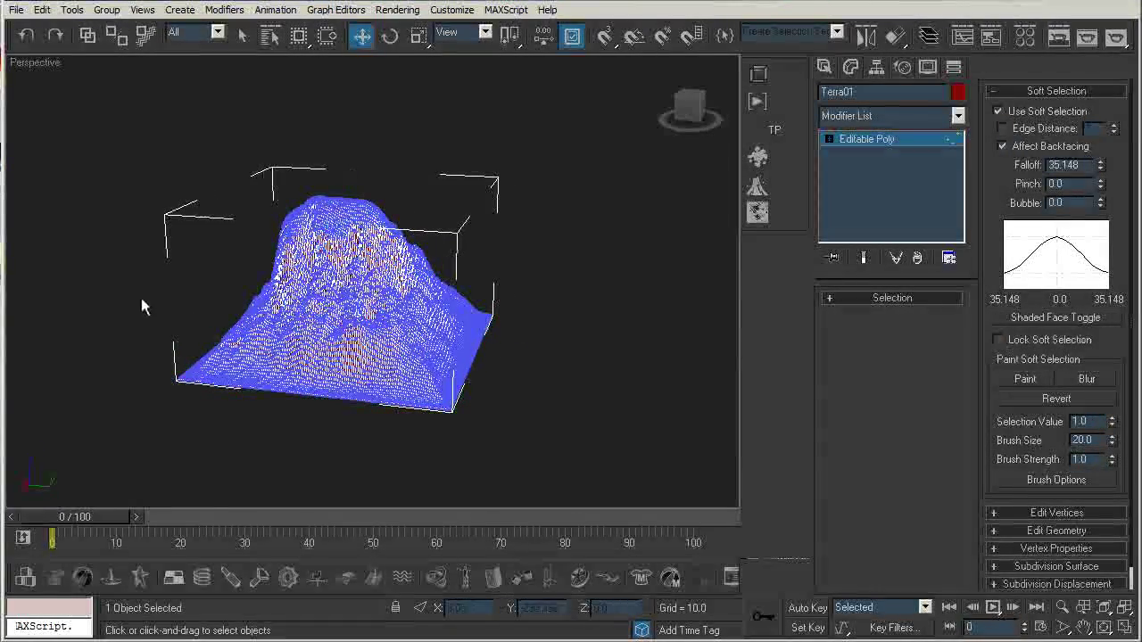
key(ctrl+z)
key(ctrl+z)
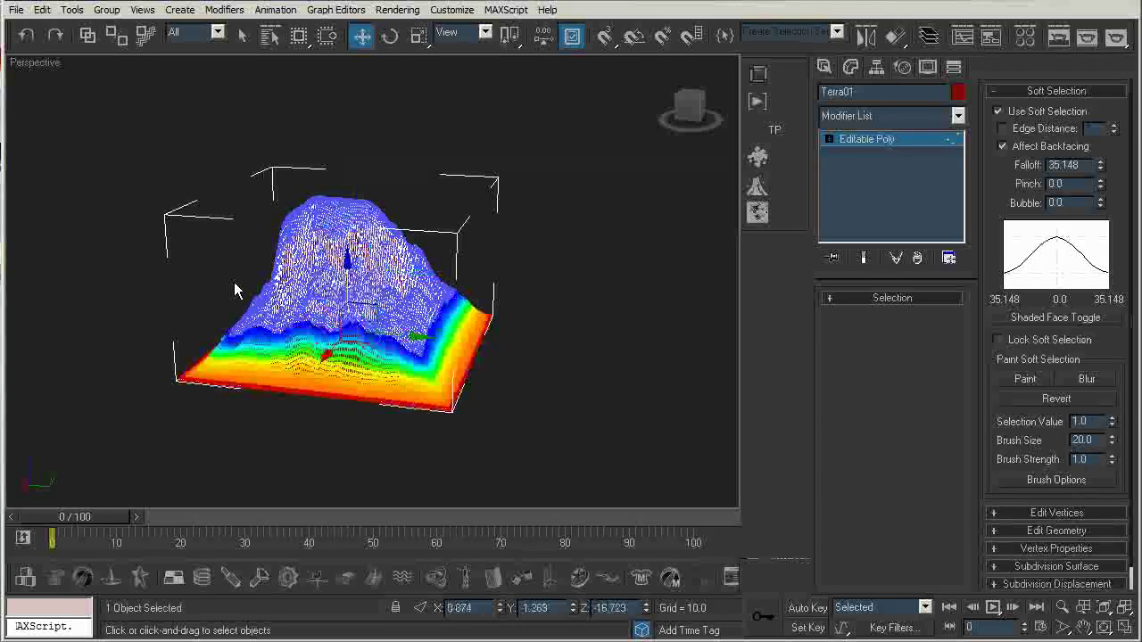
- Lower the base border further, widening the soft selection falloff to about 53.1 between moves, and deselect the vertices
drag(349, 260, 348, 279)
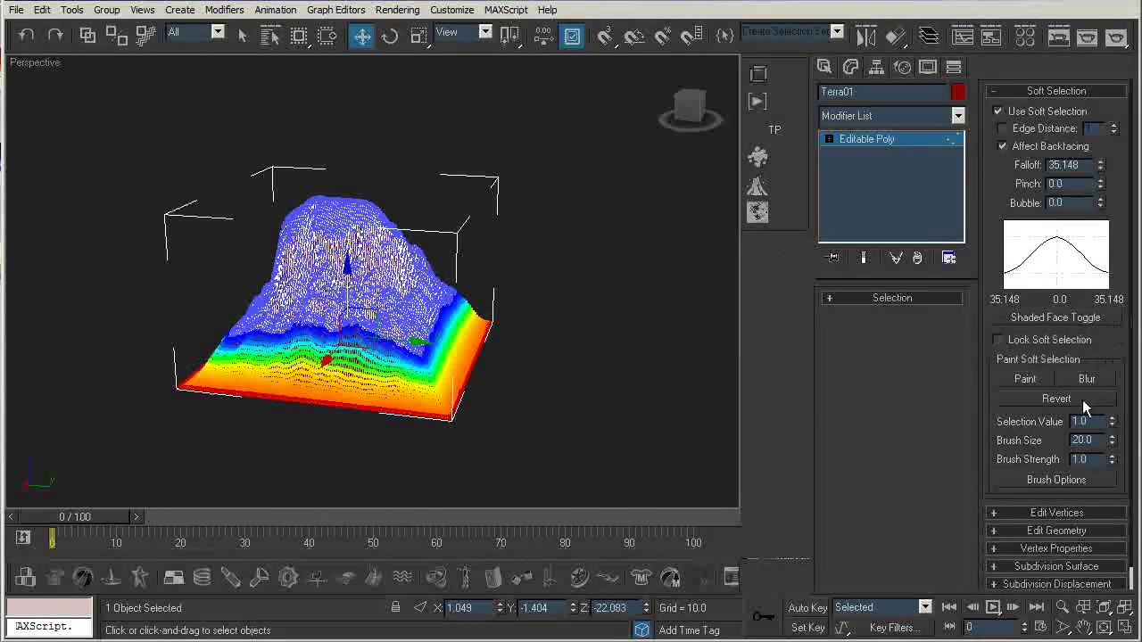
drag(1100, 165, 1100, 134)
drag(349, 261, 349, 271)
click(393, 331)
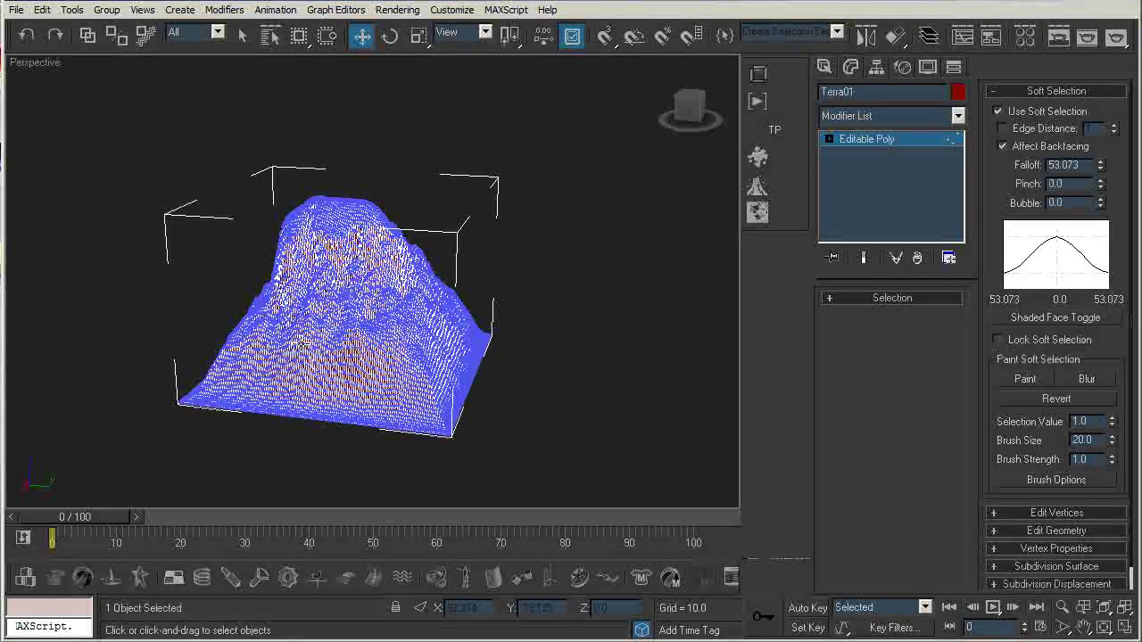
- Return the Editable Poly to its top level, test-render the mountain from the front, and close the render
alt+middle_drag(523, 305, 469, 293)
right_click(432, 299)
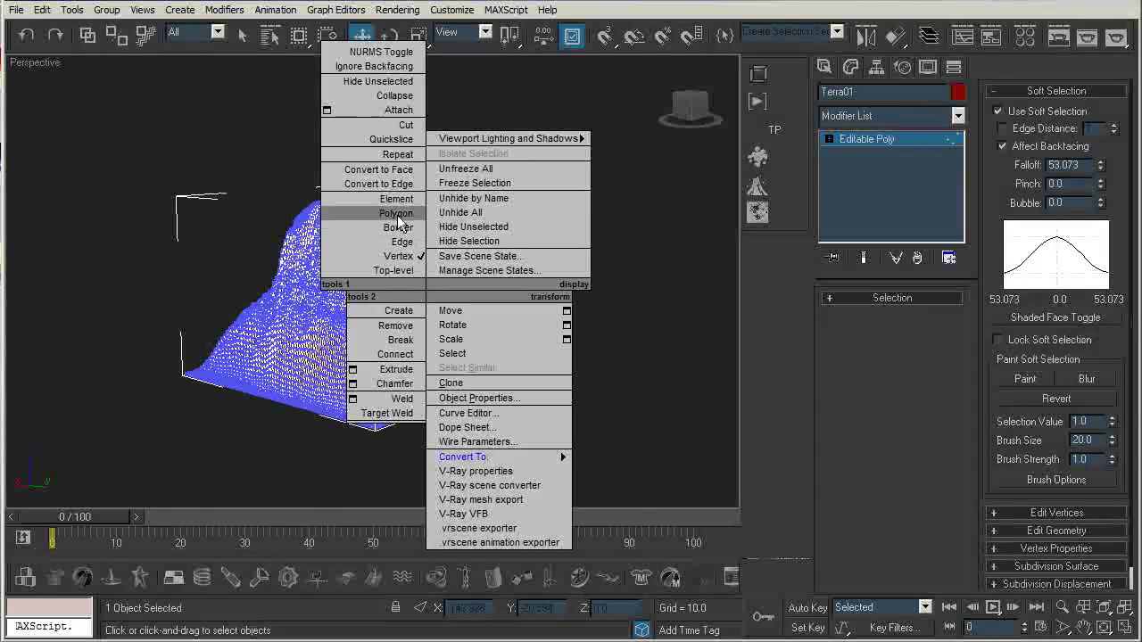
click(385, 272)
alt+middle_drag(523, 262, 406, 250)
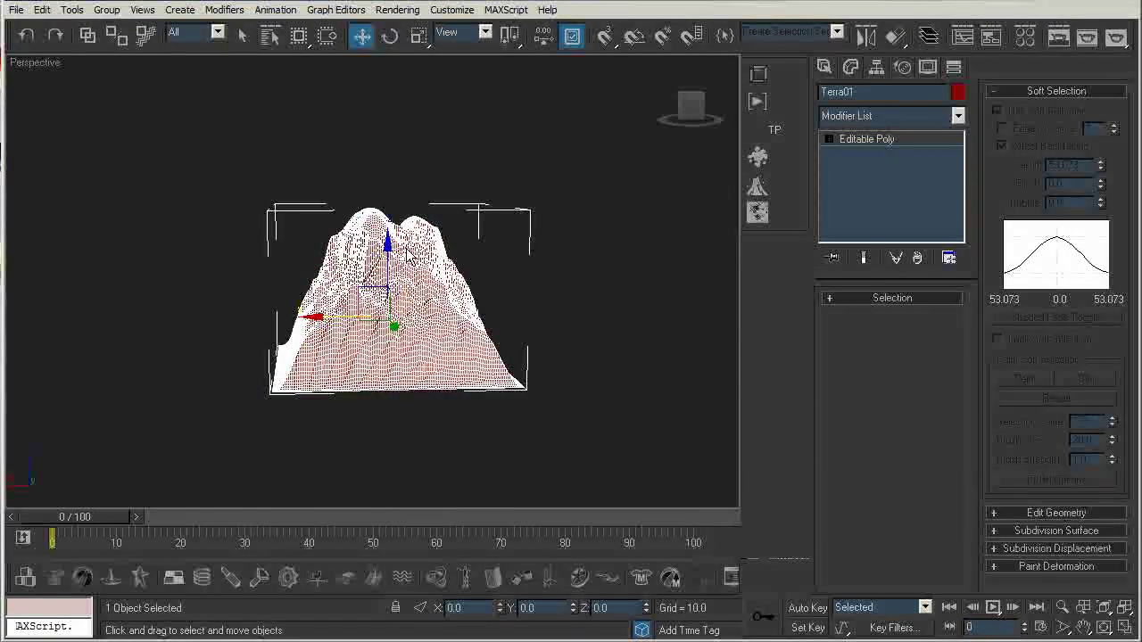
key(shift+q)
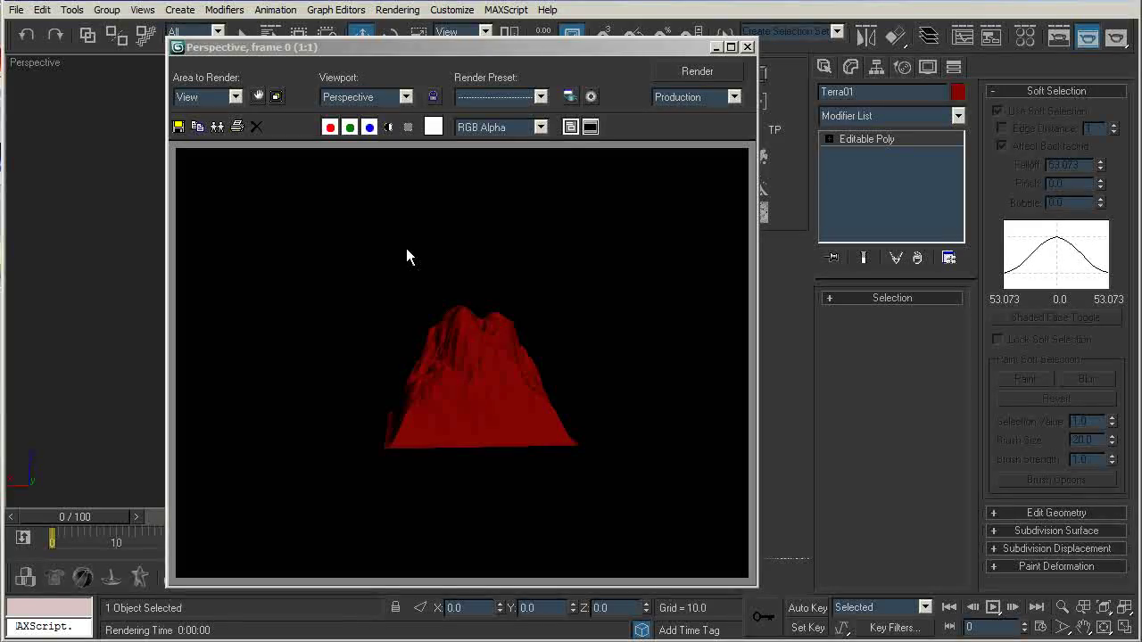
click(747, 46)
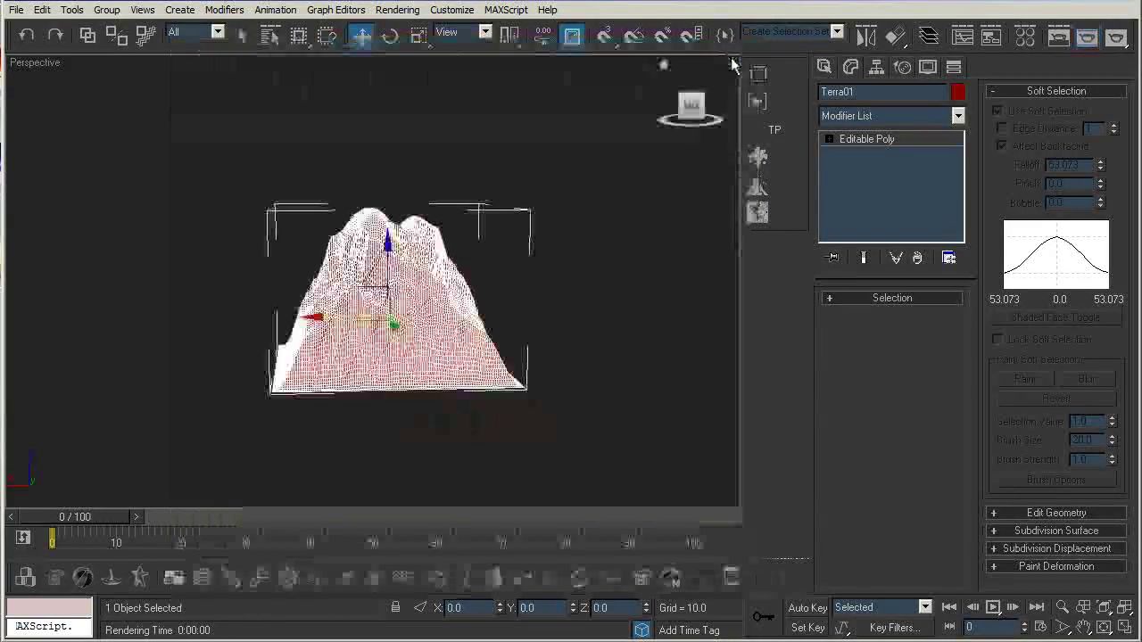
- Raise the whole terrain to about 60.3 in Z and turn on pivot-only editing for it
mouse_move(280, 312)
alt+middle_down()
mouse_move(359, 290)
mouse_move(399, 229)
mouse_move(363, 224)
mouse_move(280, 309)
alt+middle_up()
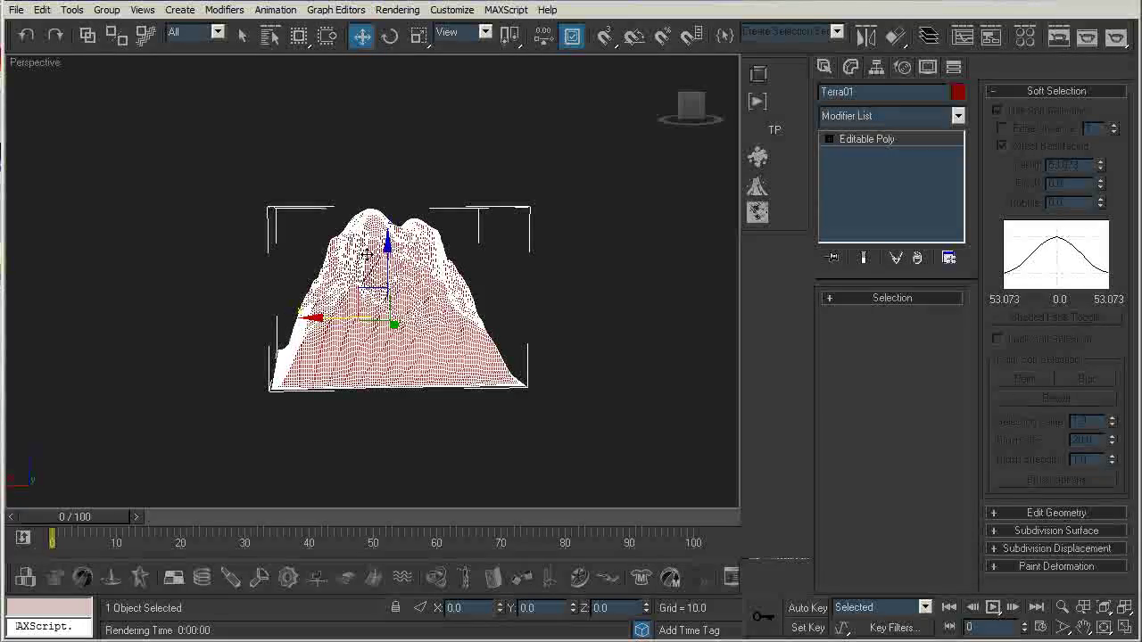
drag(388, 287, 388, 232)
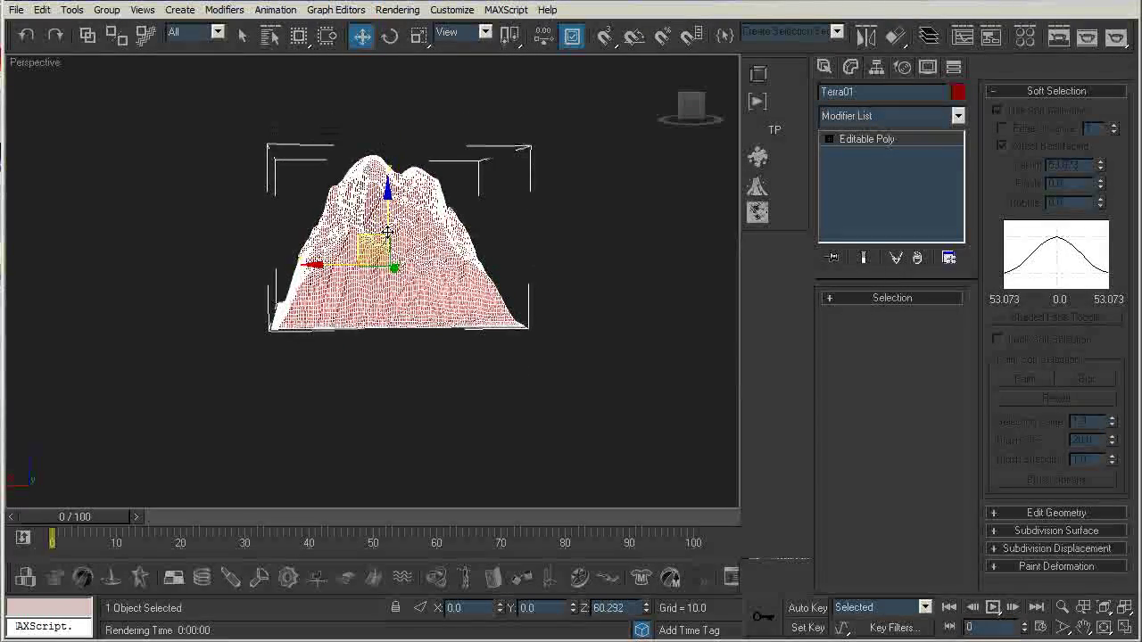
click(876, 68)
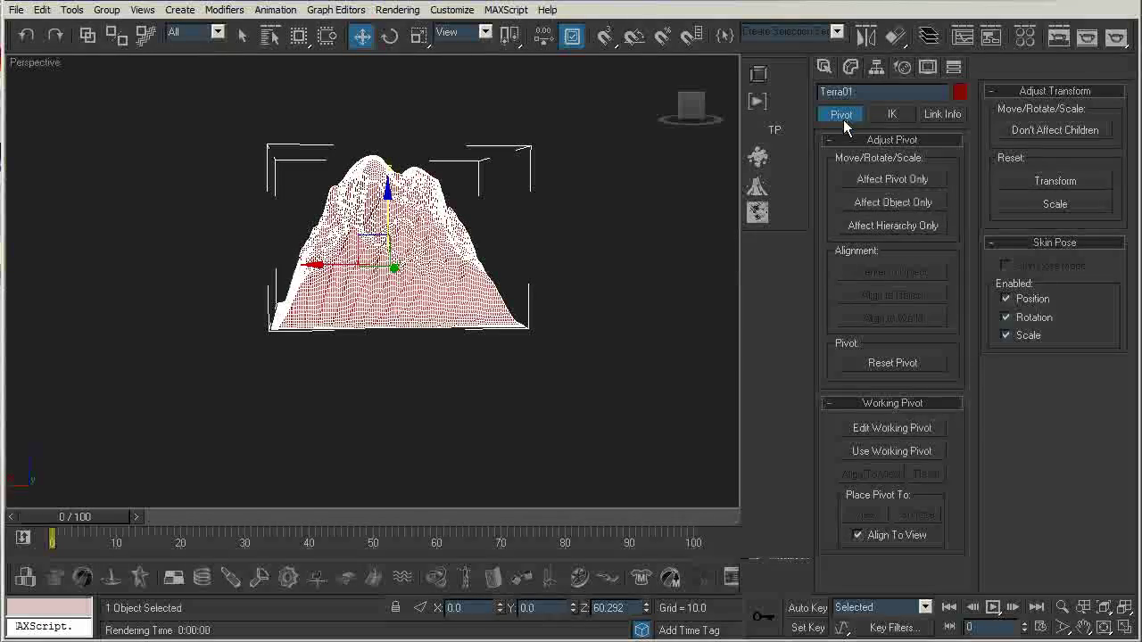
click(893, 179)
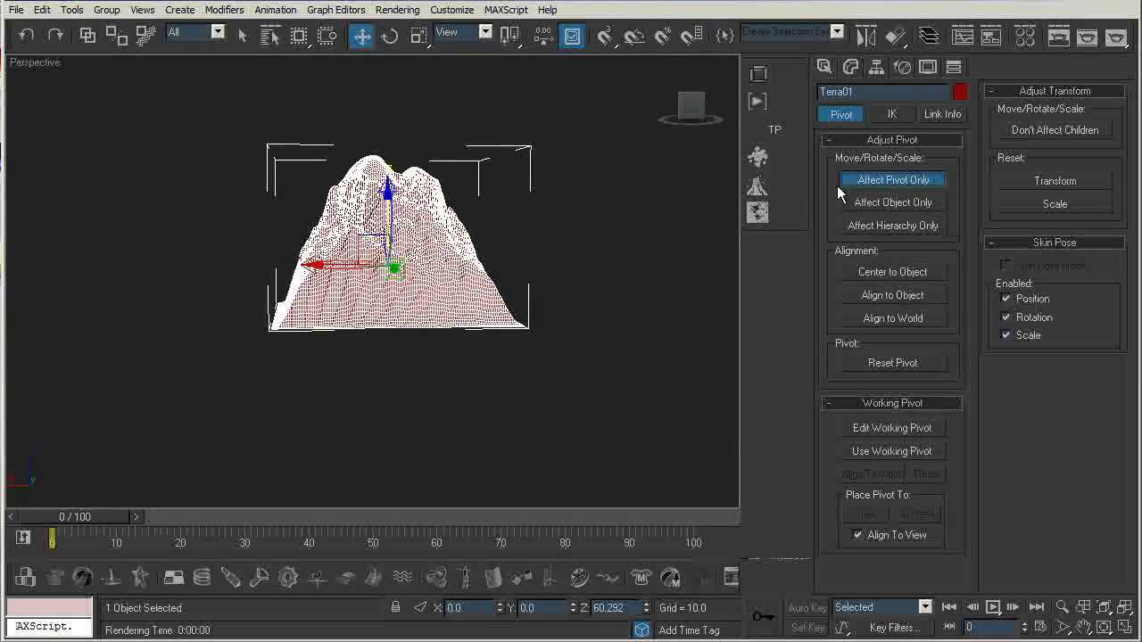
- Center the terrain's pivot on the object and move it down to the base in the Back view, ending pivot-only editing
right_click(34, 63)
mouse_move(70, 77)
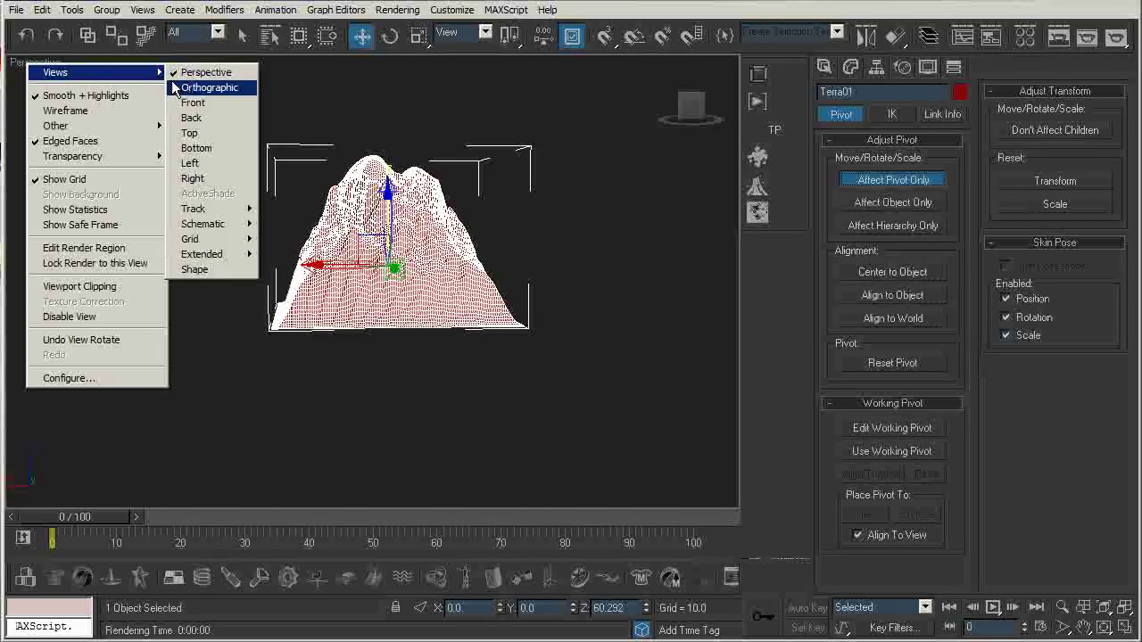
click(197, 134)
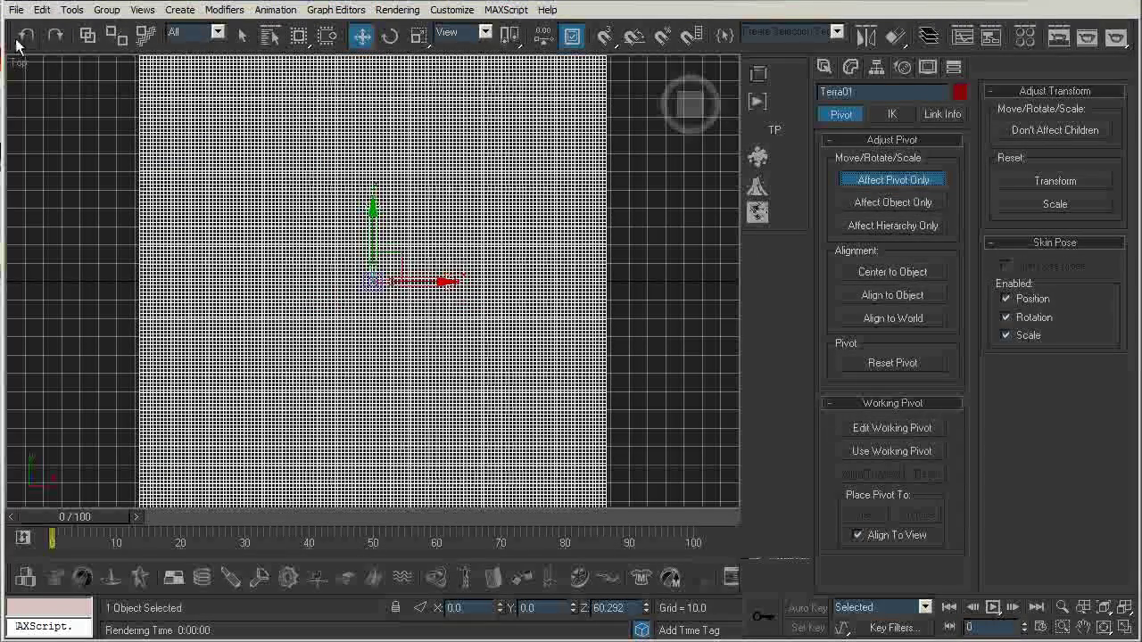
right_click(22, 63)
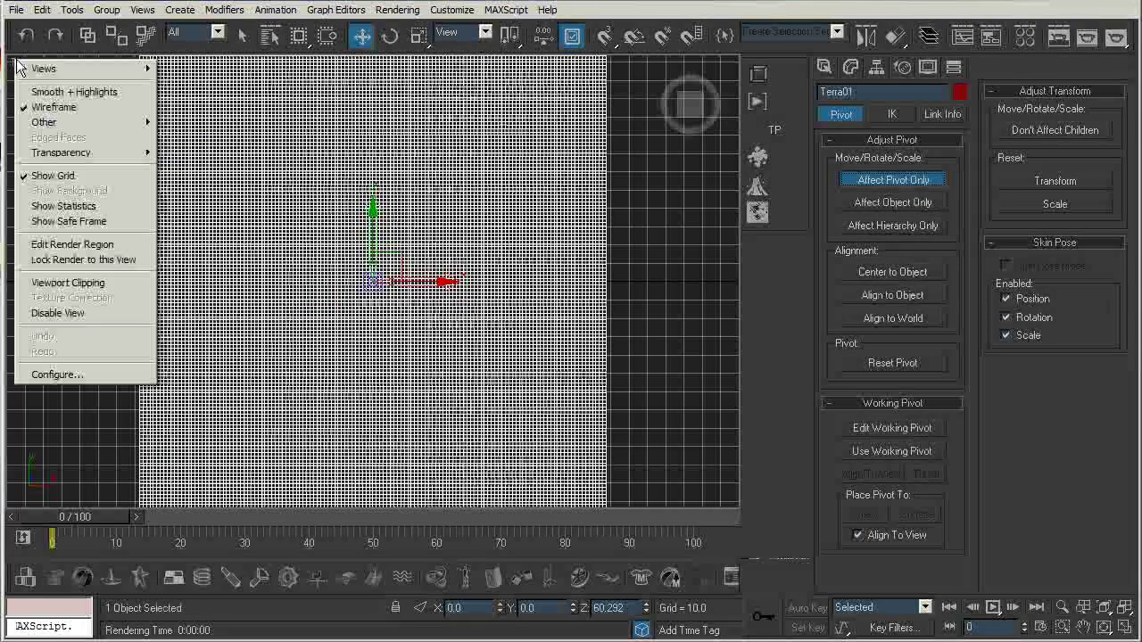
click(688, 98)
click(692, 89)
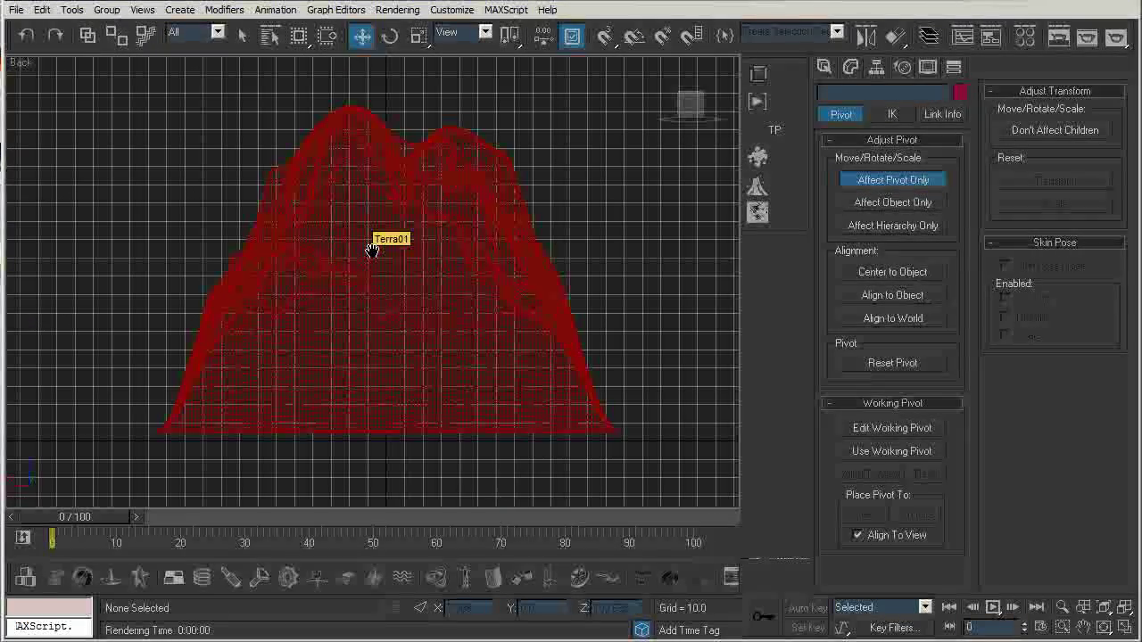
click(484, 212)
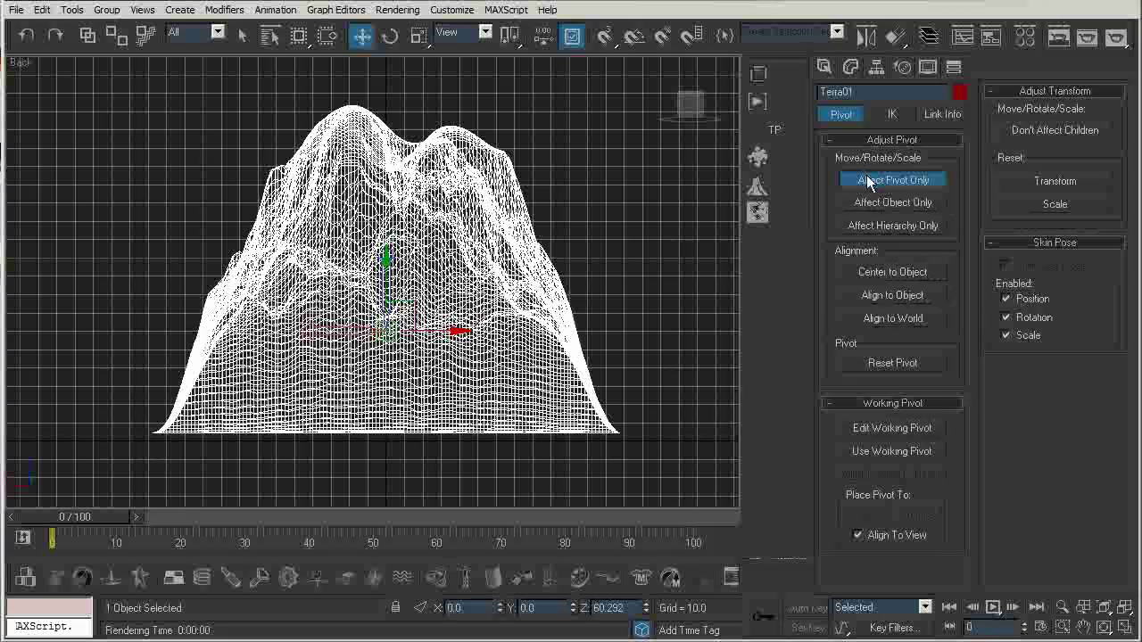
click(892, 272)
drag(387, 348, 386, 357)
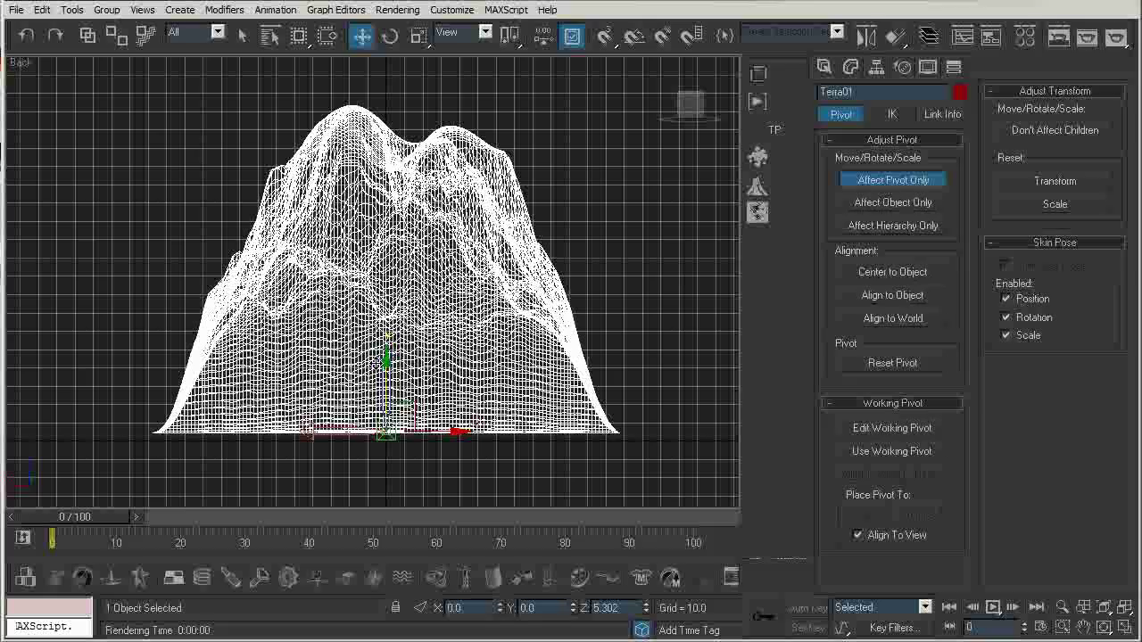
click(879, 179)
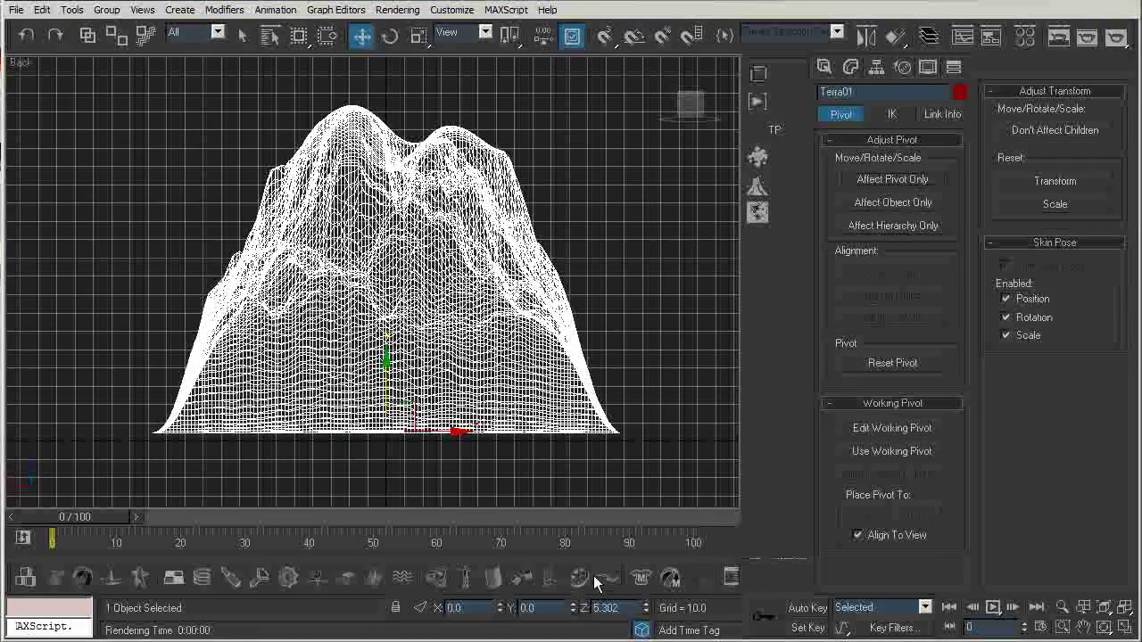
- Set the terrain's Z position to 0
click(627, 608)
text(0)
key(Return)
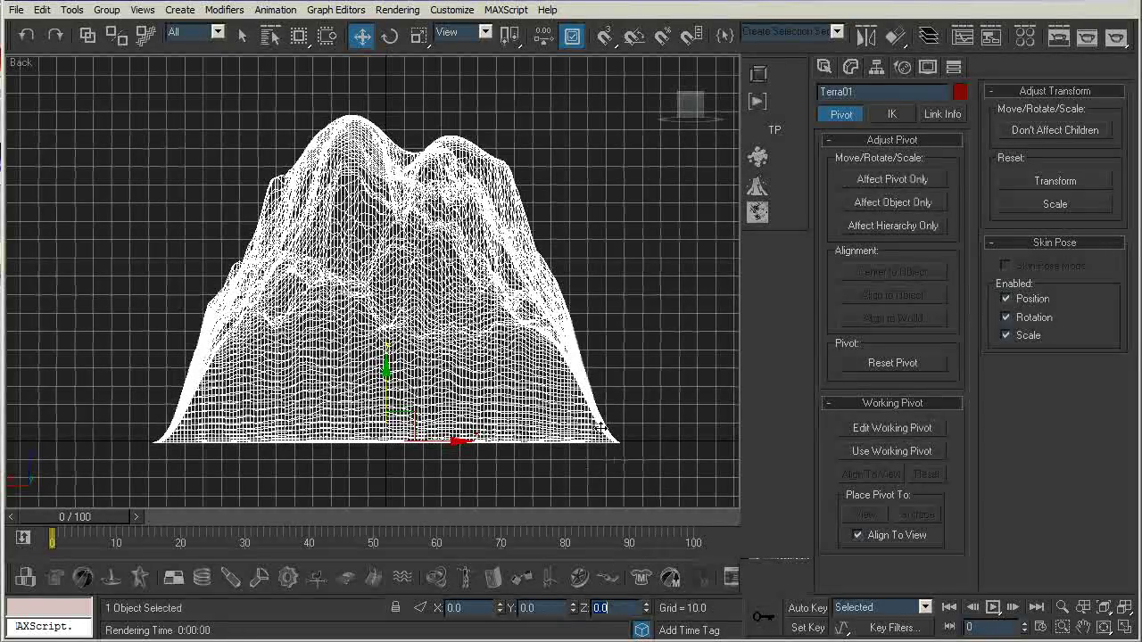
- Deselect the terrain and return the viewport to a closer Perspective view of it
click(629, 378)
alt+middle_drag(523, 378, 437, 361)
right_click(35, 62)
mouse_move(54, 71)
click(199, 81)
scroll(324, 277, up, 6)
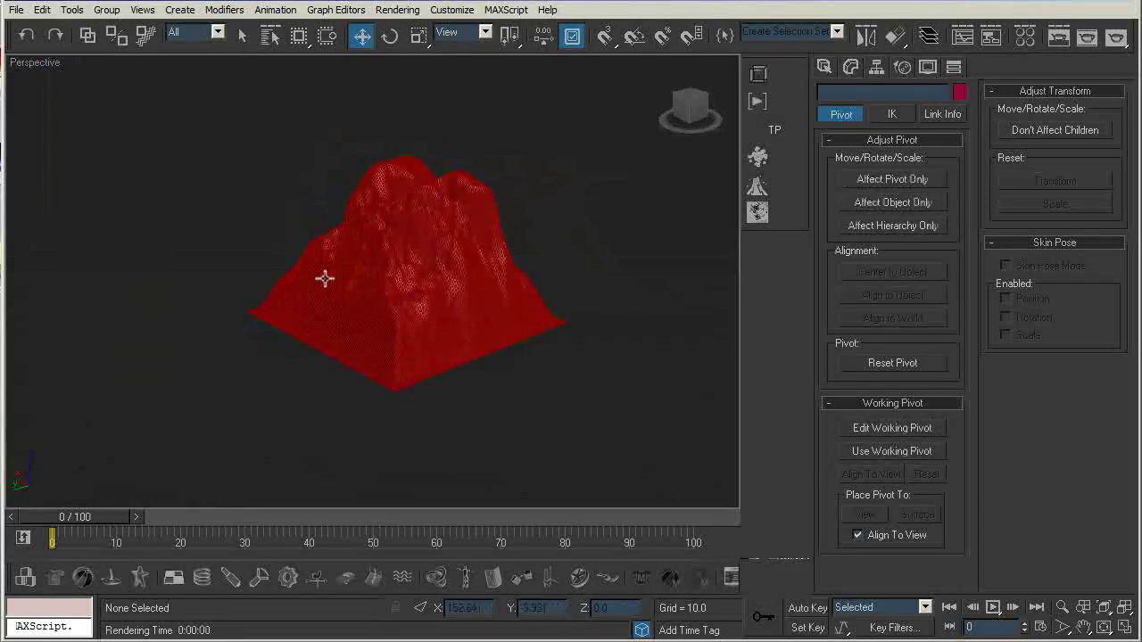
- Select the terrain and try scaling its height from the pivot at the base
alt+middle_drag(324, 278, 418, 276)
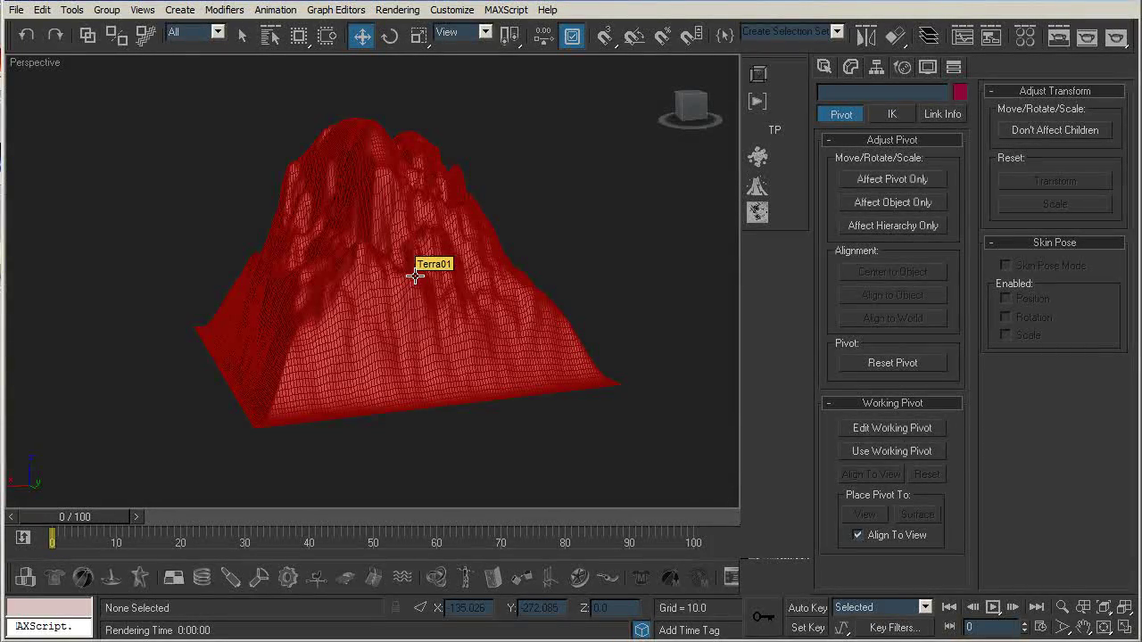
click(414, 276)
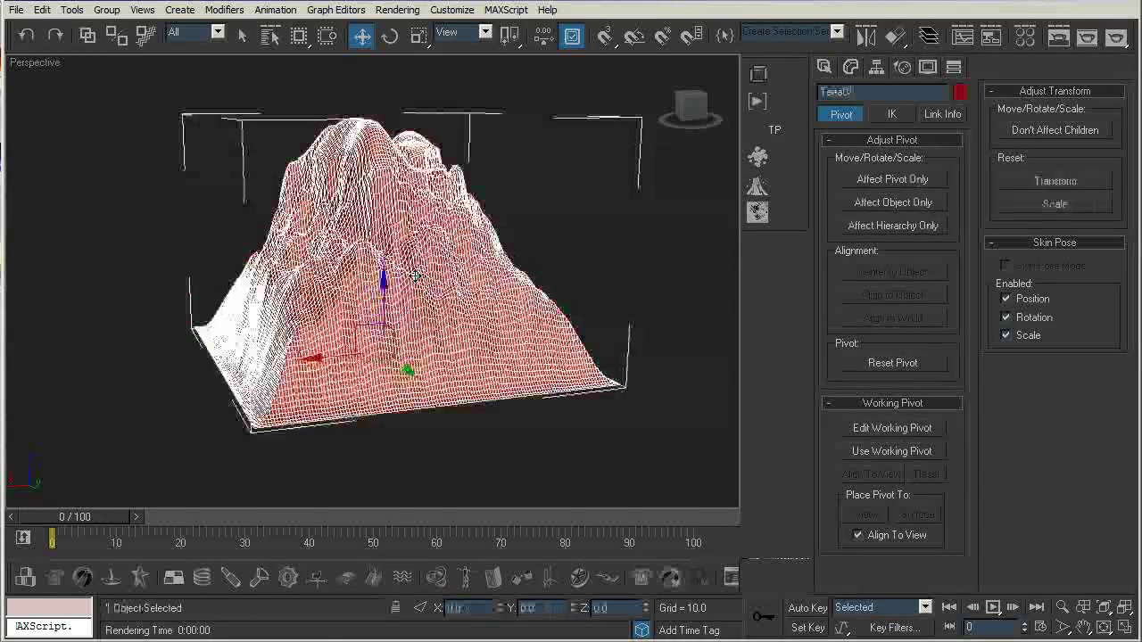
key(r)
mouse_move(415, 276)
alt+middle_down()
mouse_move(430, 255)
mouse_move(392, 276)
alt+middle_up()
mouse_move(386, 273)
mouse_down()
mouse_move(386, 327)
mouse_move(382, 228)
mouse_move(379, 285)
mouse_move(378, 262)
mouse_up()
key(r)
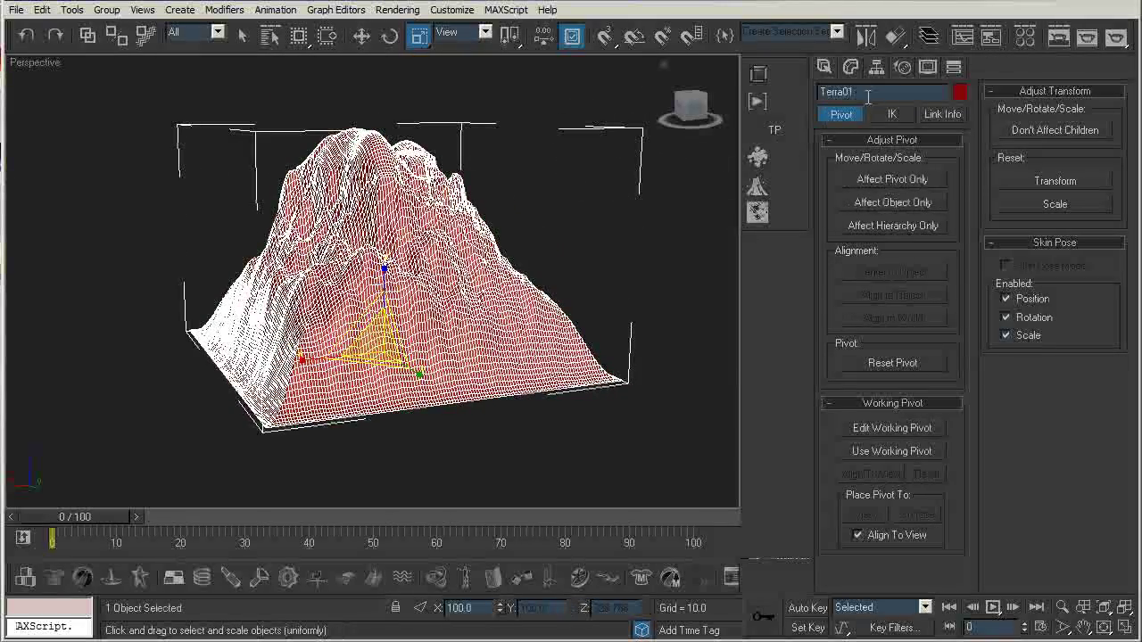
- Try raising the terrain's pivot to about 73.6 in Z and scaling the terrain vertically from it, and undo both changes
click(891, 179)
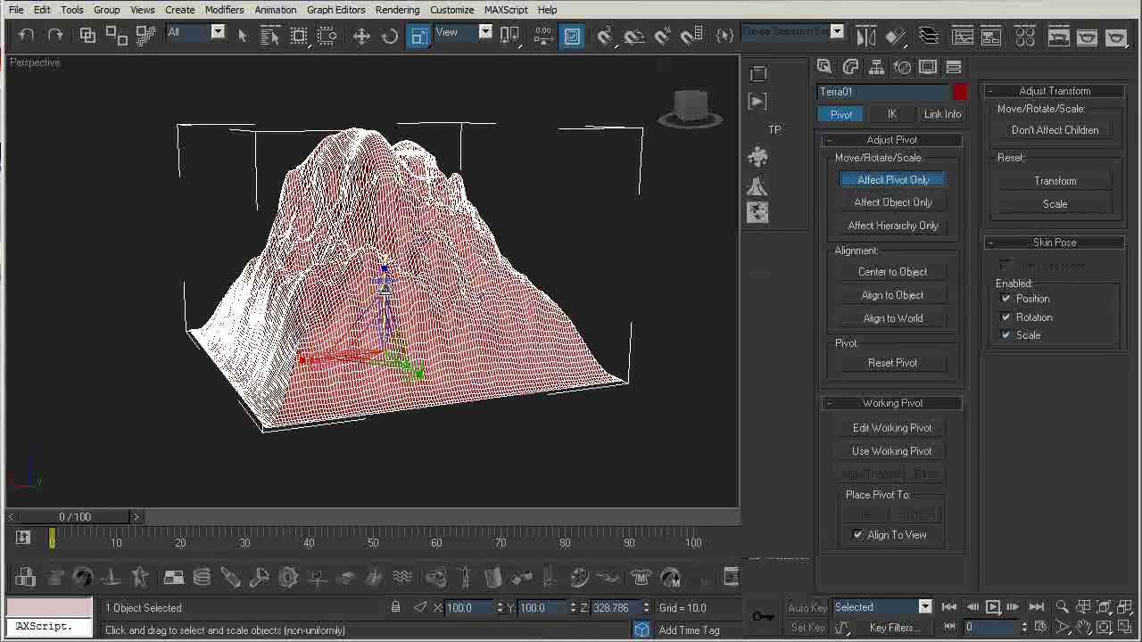
mouse_move(386, 281)
mouse_down()
mouse_move(383, 239)
mouse_move(386, 260)
mouse_up()
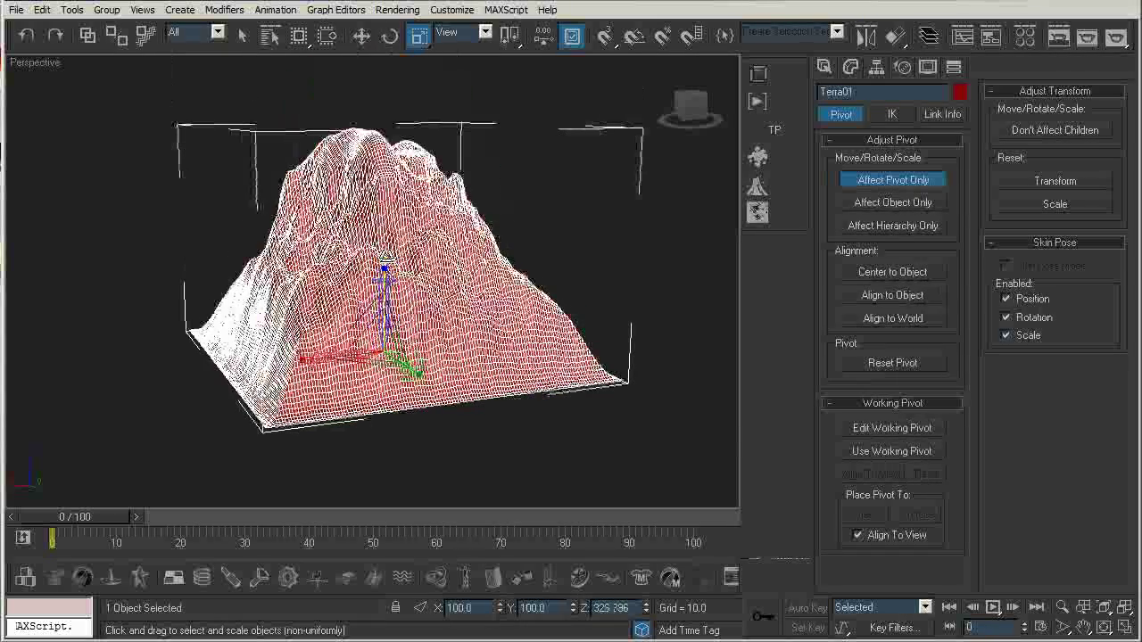
key(w)
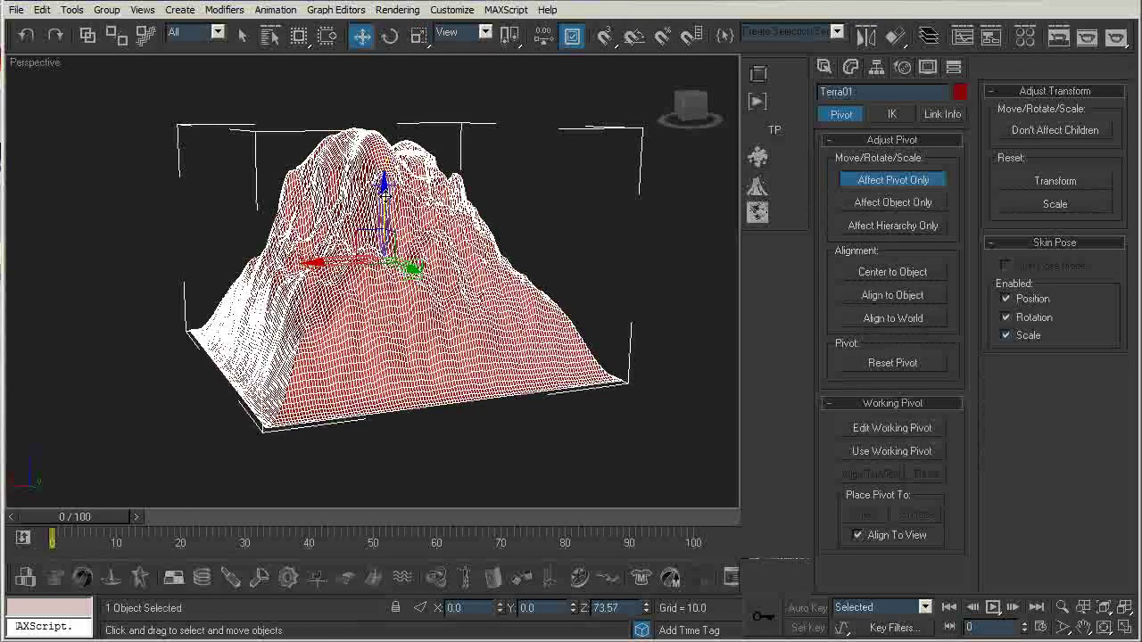
click(888, 180)
key(r)
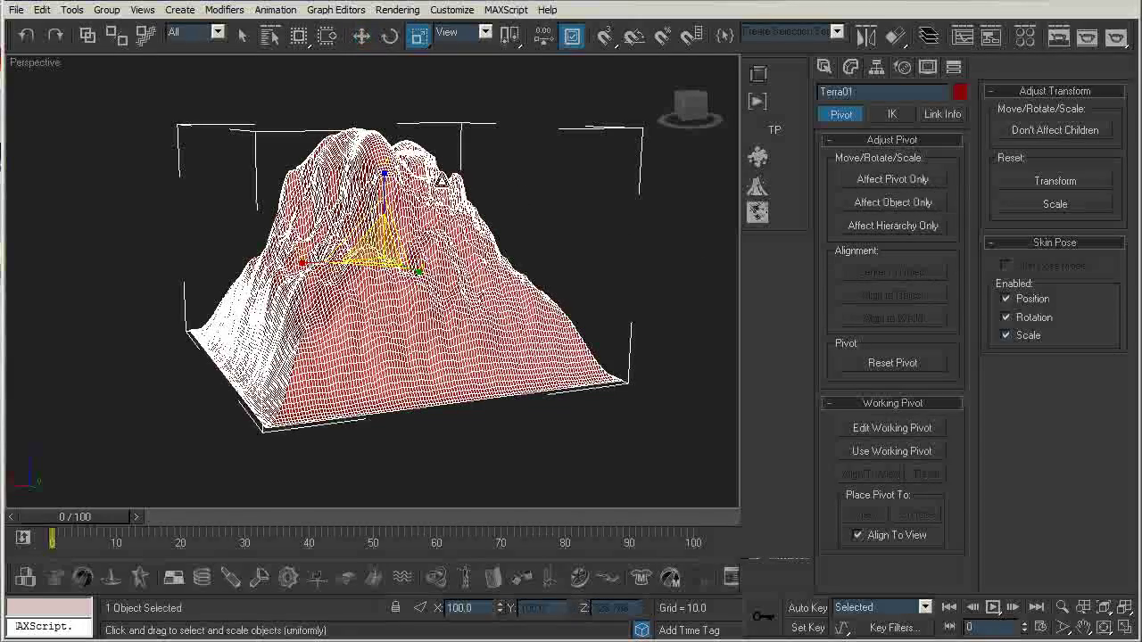
mouse_move(384, 174)
mouse_down()
mouse_move(384, 232)
mouse_move(381, 134)
mouse_move(376, 174)
mouse_up()
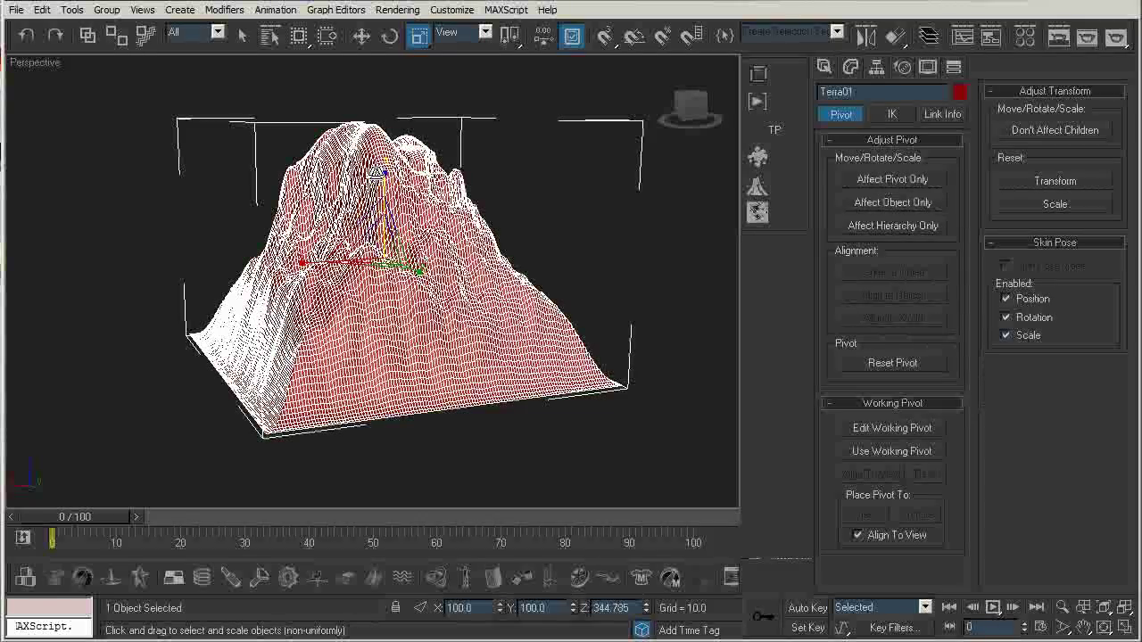
key(ctrl+z)
key(ctrl+z)
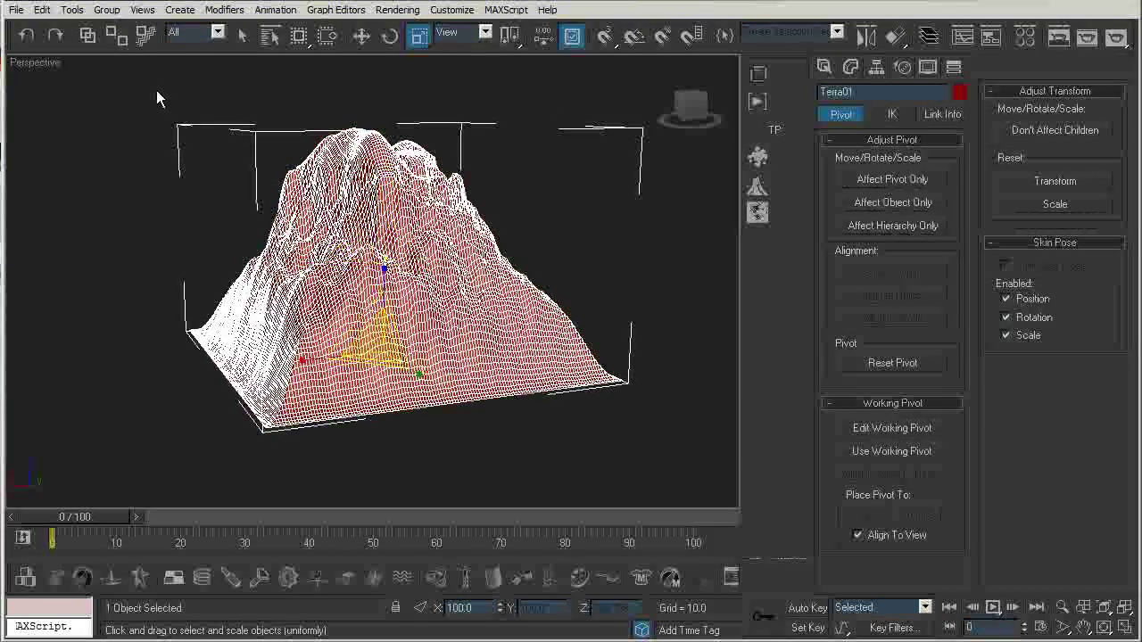
- Scale the terrain up to about 115.4 percent in X and Y from its base pivot
drag(314, 182, 369, 188)
mouse_move(383, 275)
mouse_down()
mouse_move(378, 298)
mouse_move(370, 234)
mouse_move(378, 264)
mouse_up()
drag(376, 341, 344, 384)
mouse_move(344, 357)
alt+middle_down()
mouse_move(370, 326)
mouse_move(383, 350)
mouse_move(334, 357)
alt+middle_up()
click(163, 259)
alt+middle_drag(164, 258, 331, 250)
click(332, 252)
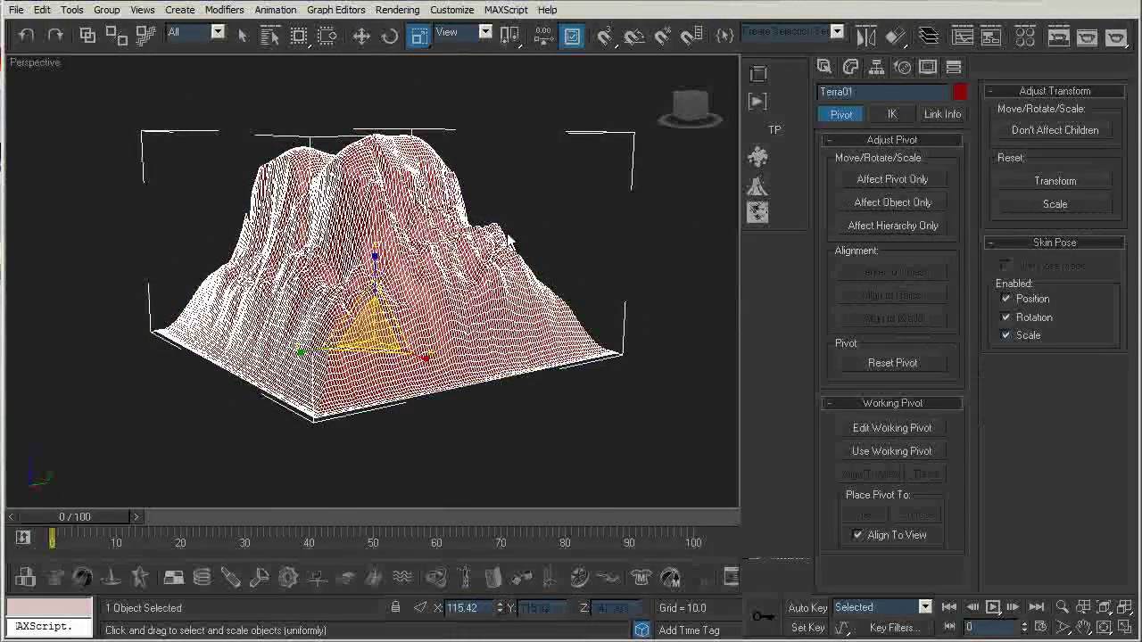
- Switch the terrain's Editable Poly to vertex-level editing
click(824, 67)
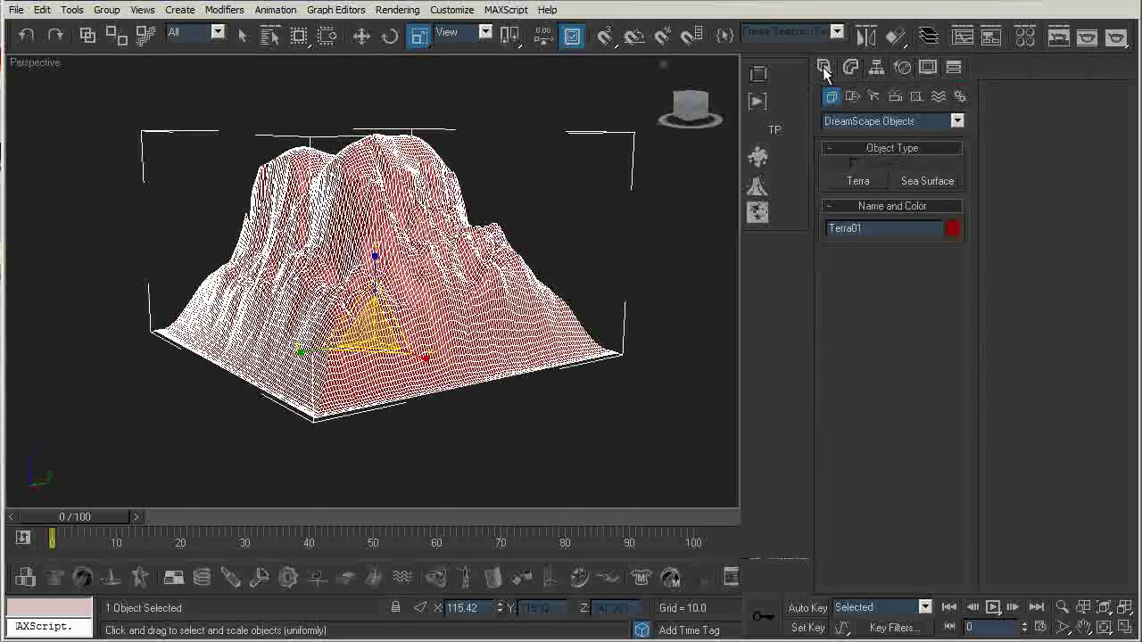
click(850, 67)
right_click(369, 261)
click(312, 243)
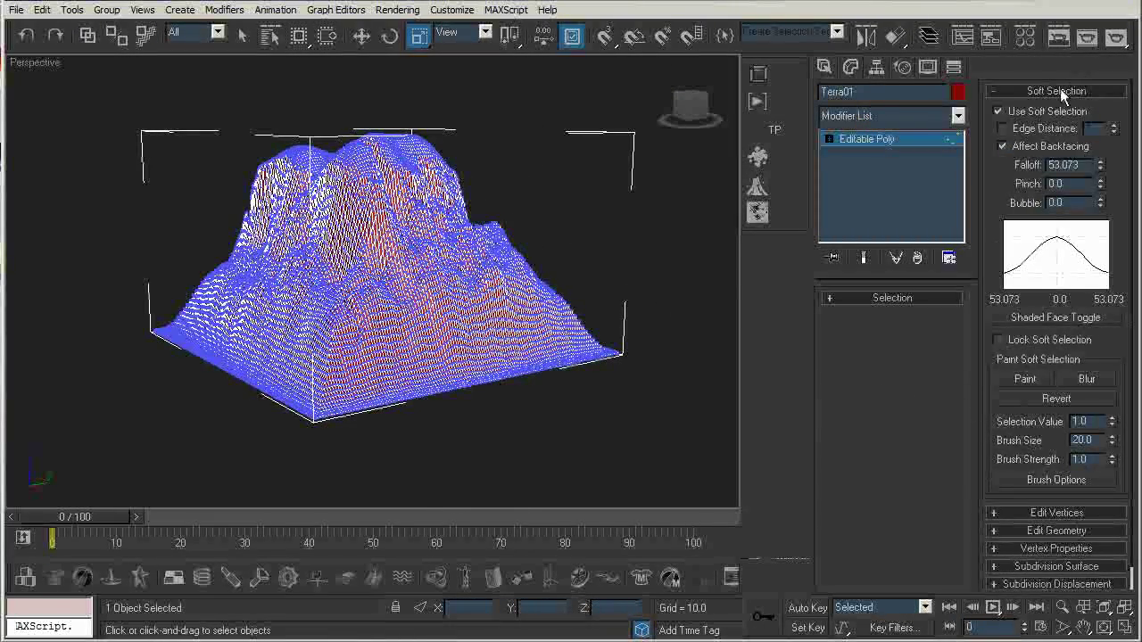
- Activate Push/Pull paint deformation with a push/pull value of 3.0 and a brush size of 19.8
click(1058, 90)
click(872, 422)
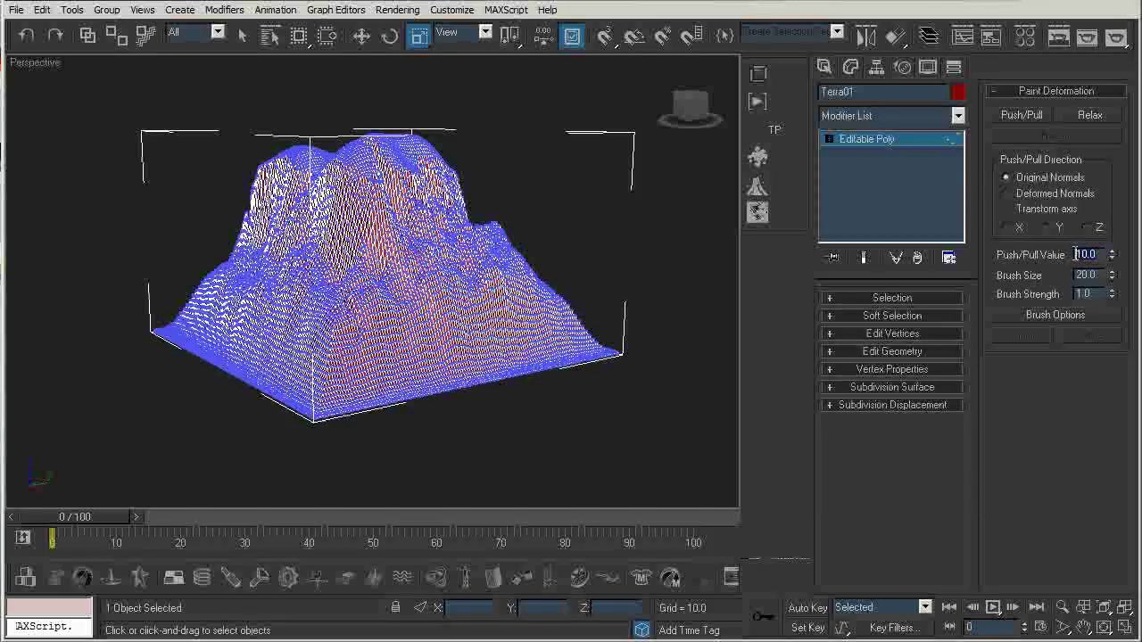
text(25)
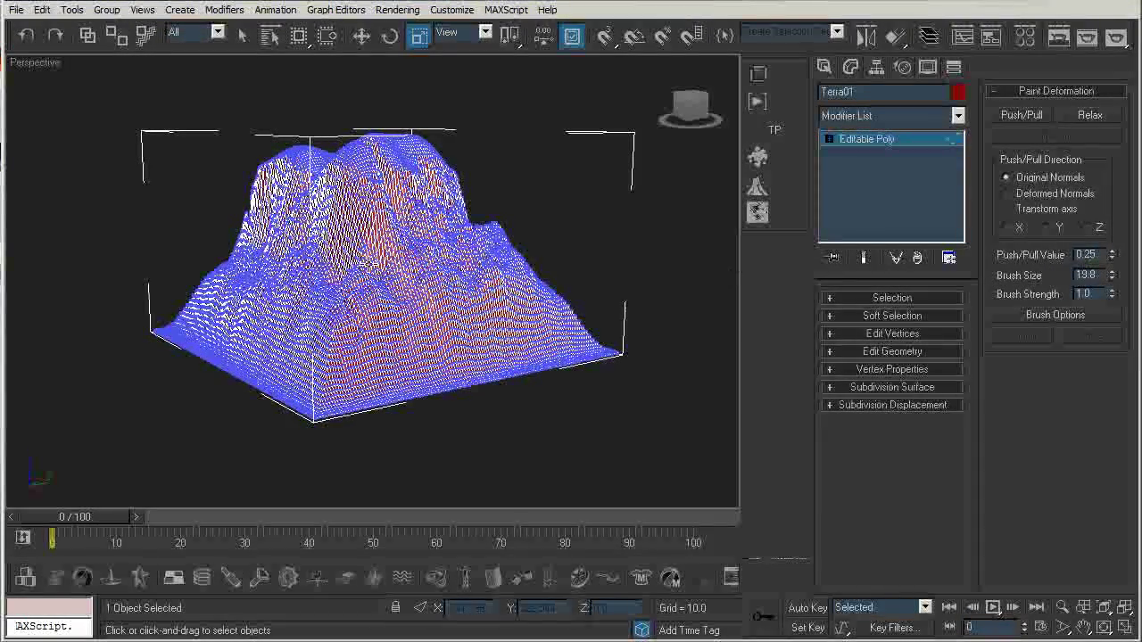
click(1023, 116)
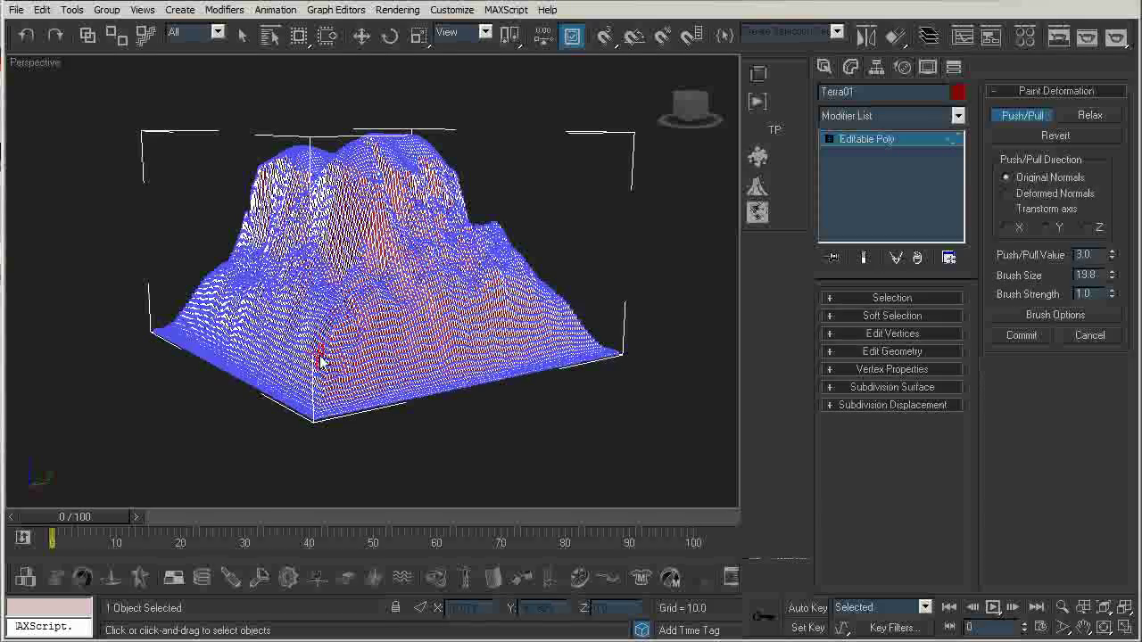
- Paint rocky bulges with Push/Pull around the corners and lower slopes of the terrain to break up its straight edges
alt+middle_drag(280, 369, 356, 373)
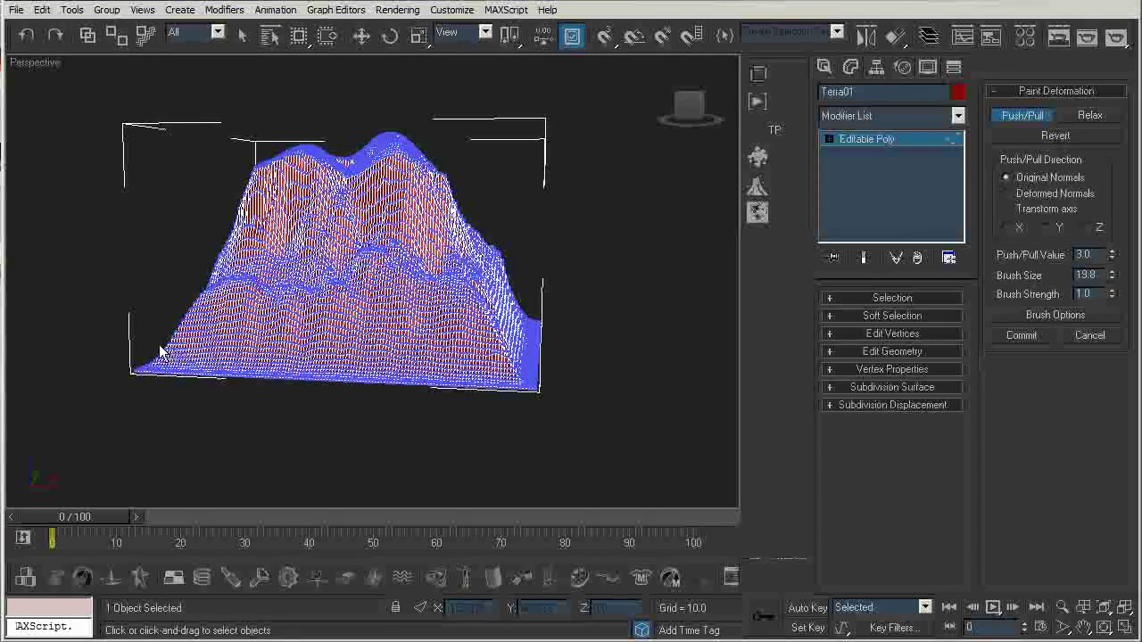
alt+middle_drag(117, 332, 398, 331)
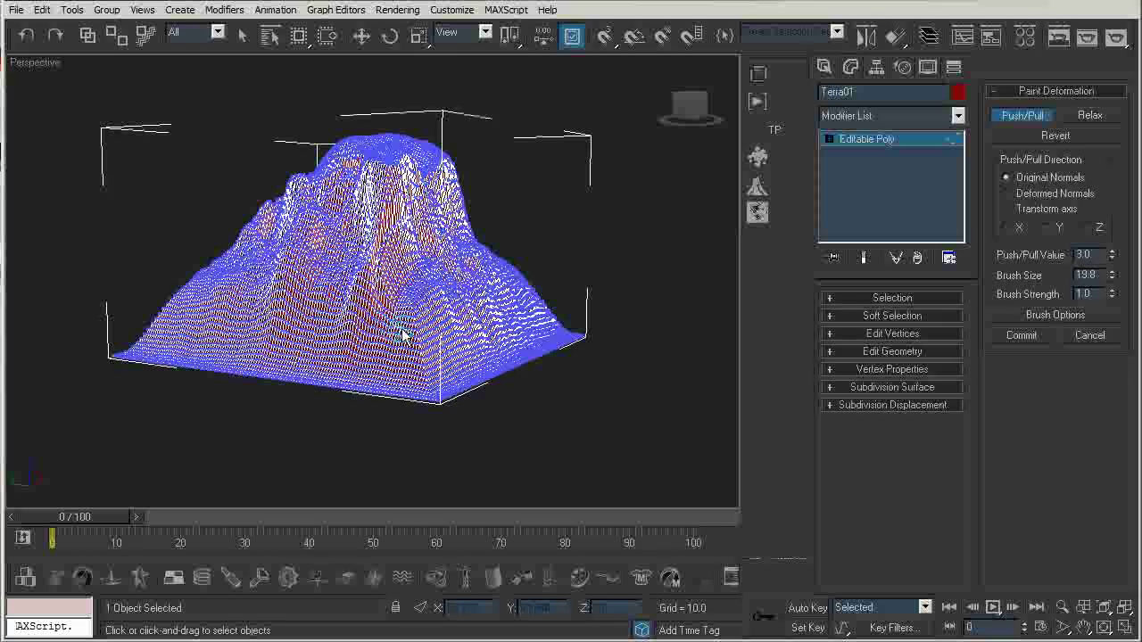
drag(426, 355, 413, 328)
alt+middle_drag(407, 355, 314, 367)
mouse_move(210, 340)
alt+middle_down()
mouse_move(451, 347)
mouse_move(395, 345)
alt+middle_up()
scroll(362, 339, up, 5)
mouse_move(580, 418)
mouse_down()
mouse_move(535, 349)
mouse_move(575, 379)
mouse_up()
alt+middle_drag(578, 383, 551, 408)
mouse_move(571, 326)
mouse_down()
mouse_move(499, 383)
mouse_move(508, 343)
mouse_move(578, 324)
mouse_up()
alt+middle_drag(578, 324, 446, 342)
scroll(446, 341, up, 3)
scroll(446, 341, down, 5)
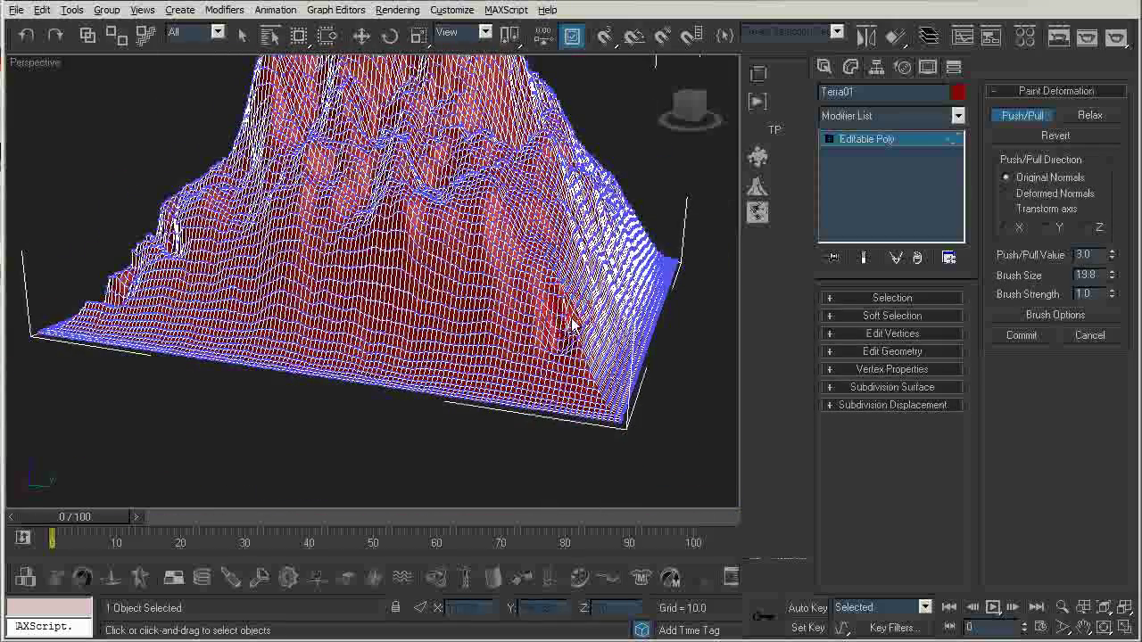
drag(592, 328, 586, 375)
mouse_move(578, 326)
mouse_down()
mouse_move(558, 267)
mouse_move(541, 327)
mouse_up()
alt+middle_drag(578, 312, 438, 333)
mouse_move(549, 299)
mouse_down()
mouse_move(518, 339)
mouse_move(507, 327)
mouse_move(548, 321)
mouse_up()
mouse_move(548, 321)
alt+middle_down()
mouse_move(447, 395)
mouse_move(504, 364)
alt+middle_up()
mouse_move(507, 337)
mouse_down()
mouse_move(574, 312)
mouse_move(509, 337)
mouse_up()
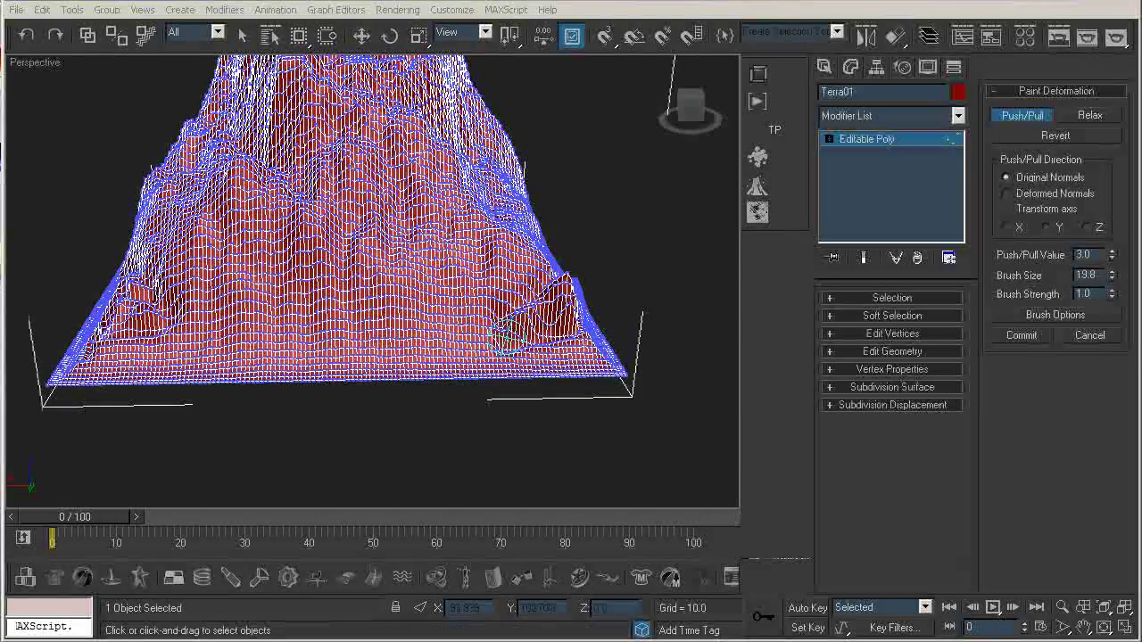
alt+middle_drag(426, 380, 513, 350)
- Finish painting, leave vertex-level editing and deselect the terrain
right_click(470, 364)
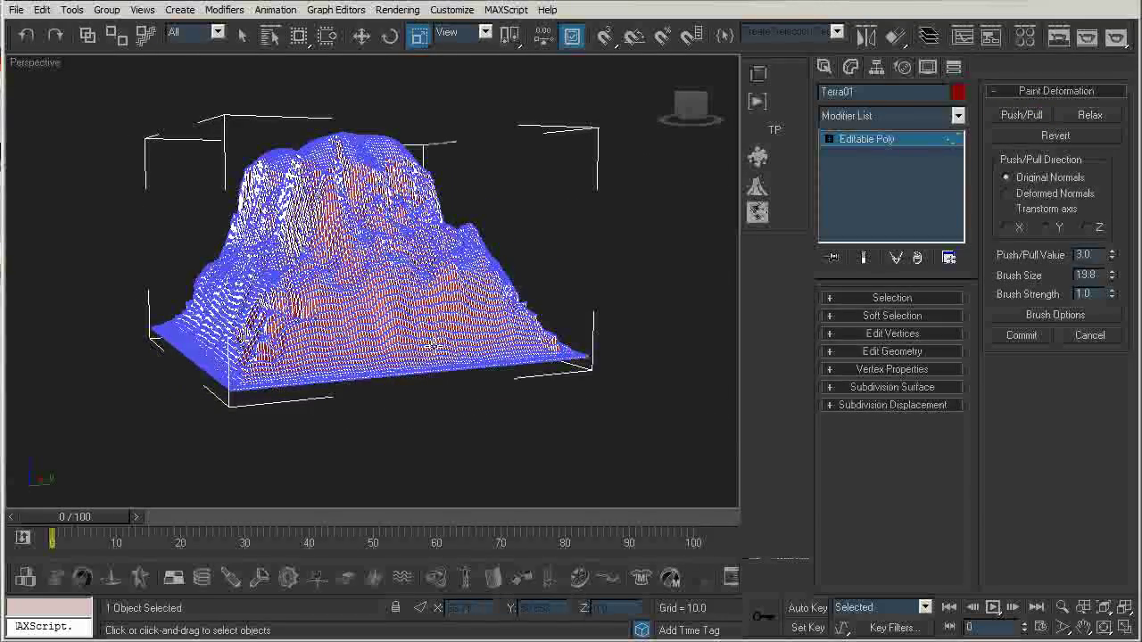
right_click(400, 342)
click(424, 390)
right_click(385, 319)
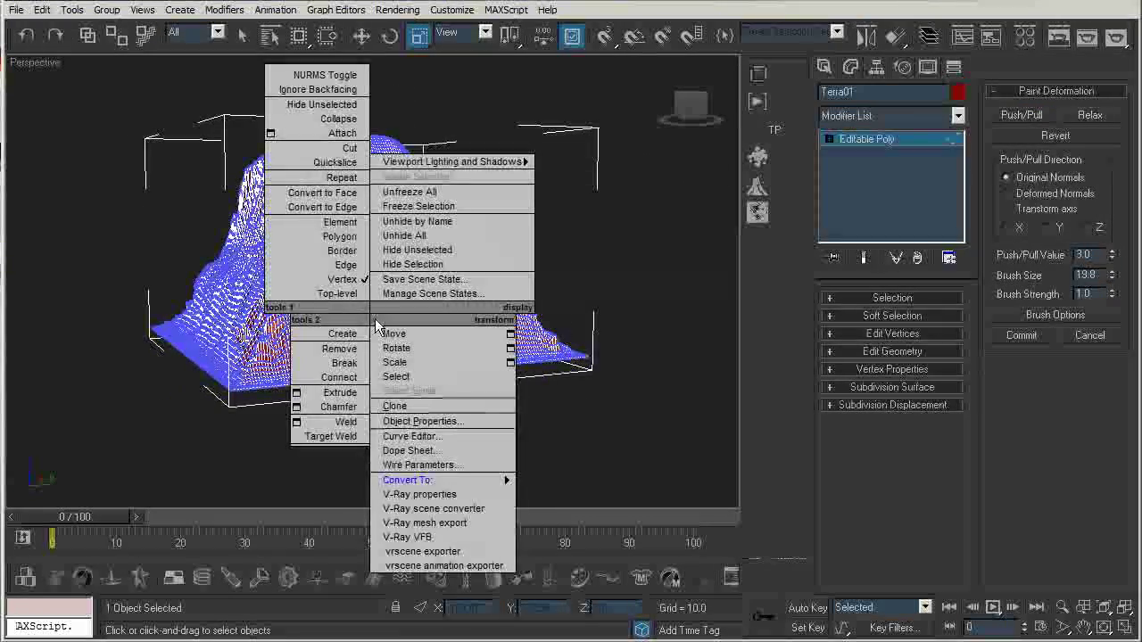
click(383, 363)
click(572, 399)
- Test-render the sculpted terrain in the Perspective view and close the rendered frame
alt+middle_drag(572, 399, 367, 315)
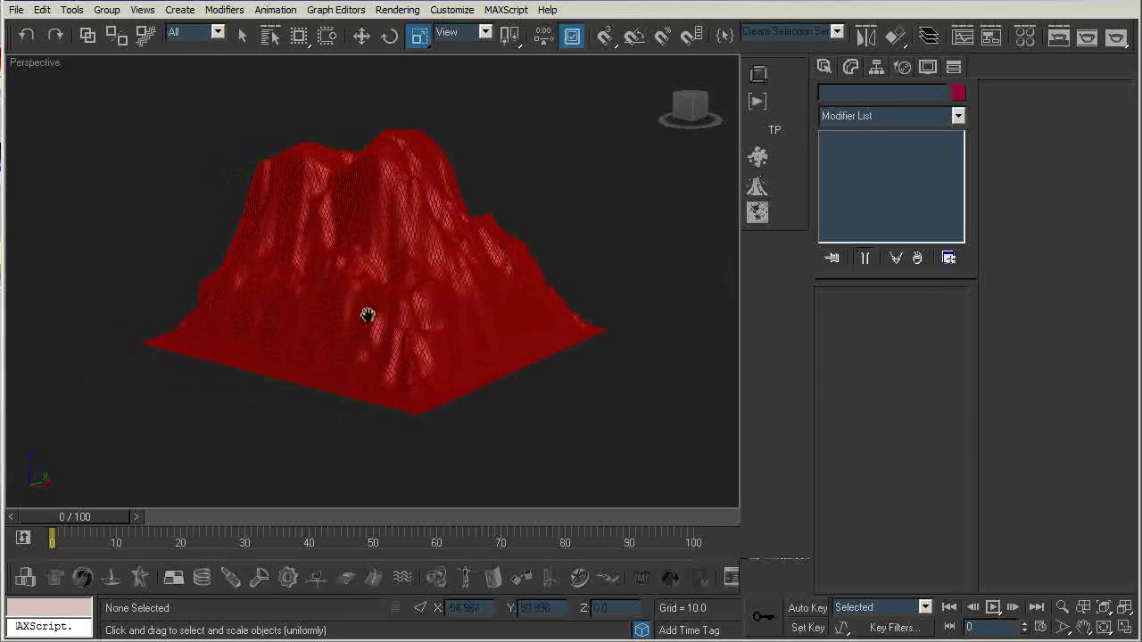
key(shift+q)
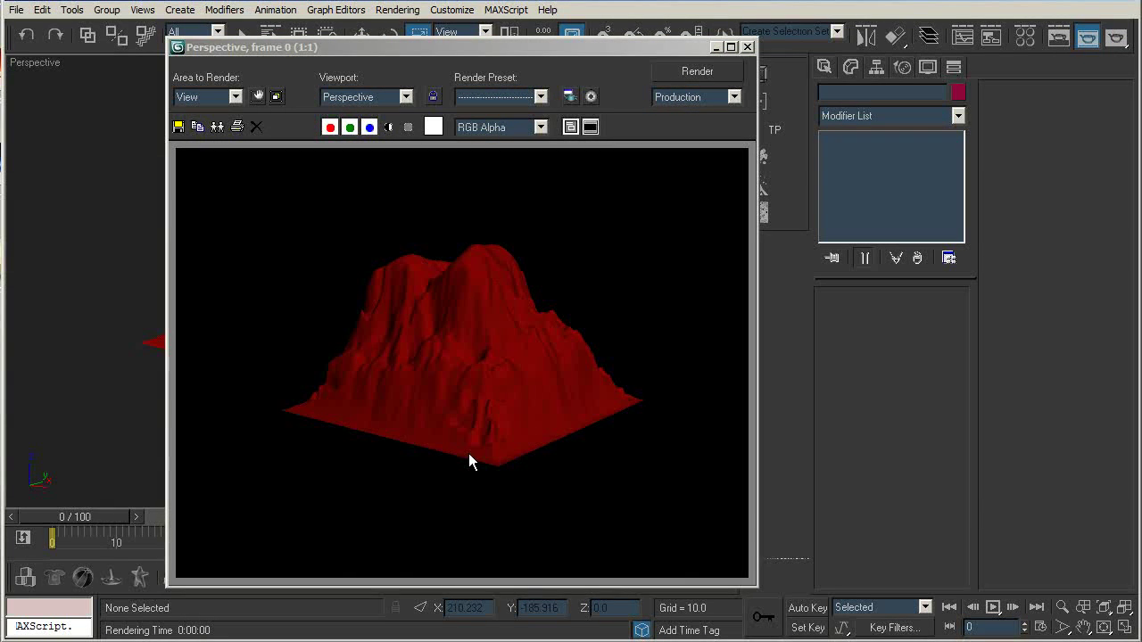
click(746, 48)
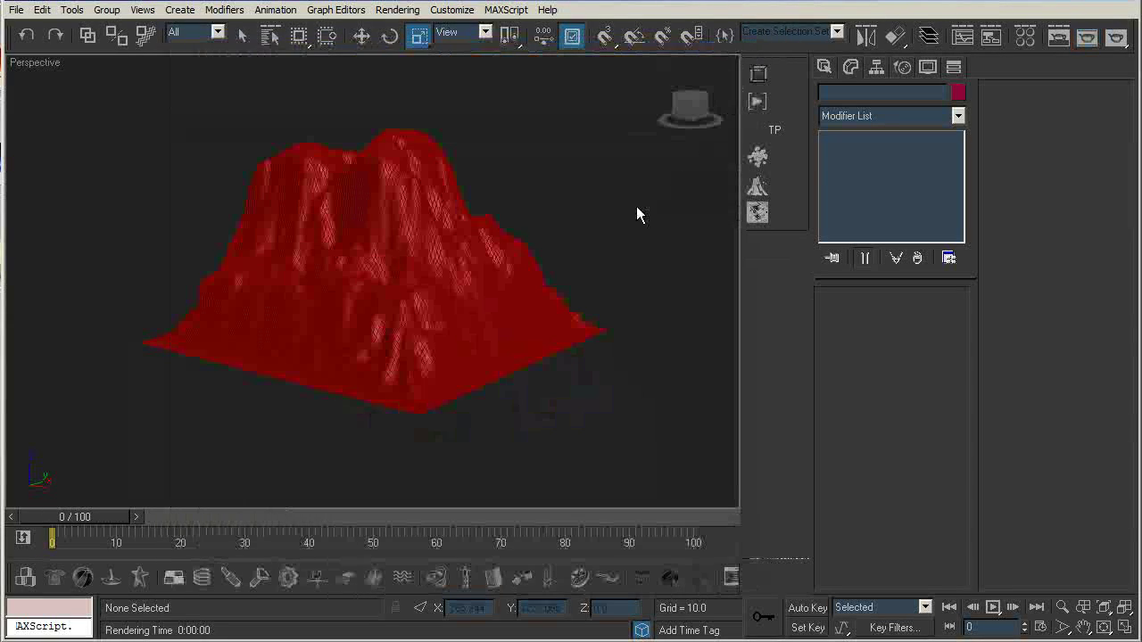
- Create a DreamScape Sea Surface about 376 wide and 462 long in a top-down view and move it to surround the terrain's base
alt+middle_drag(403, 247, 376, 248)
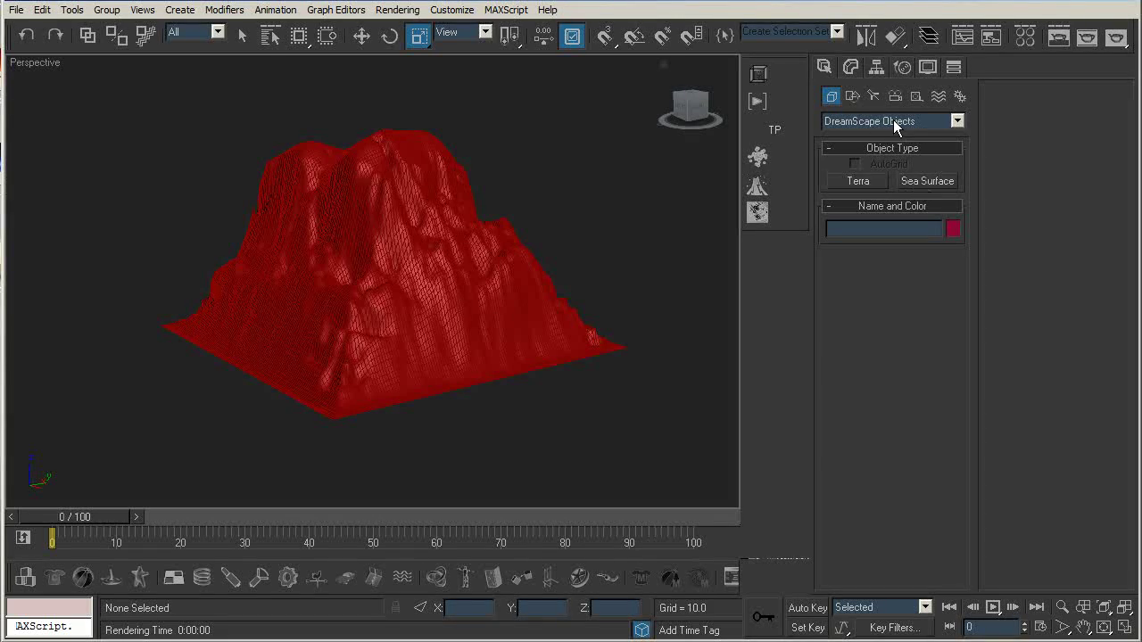
click(932, 182)
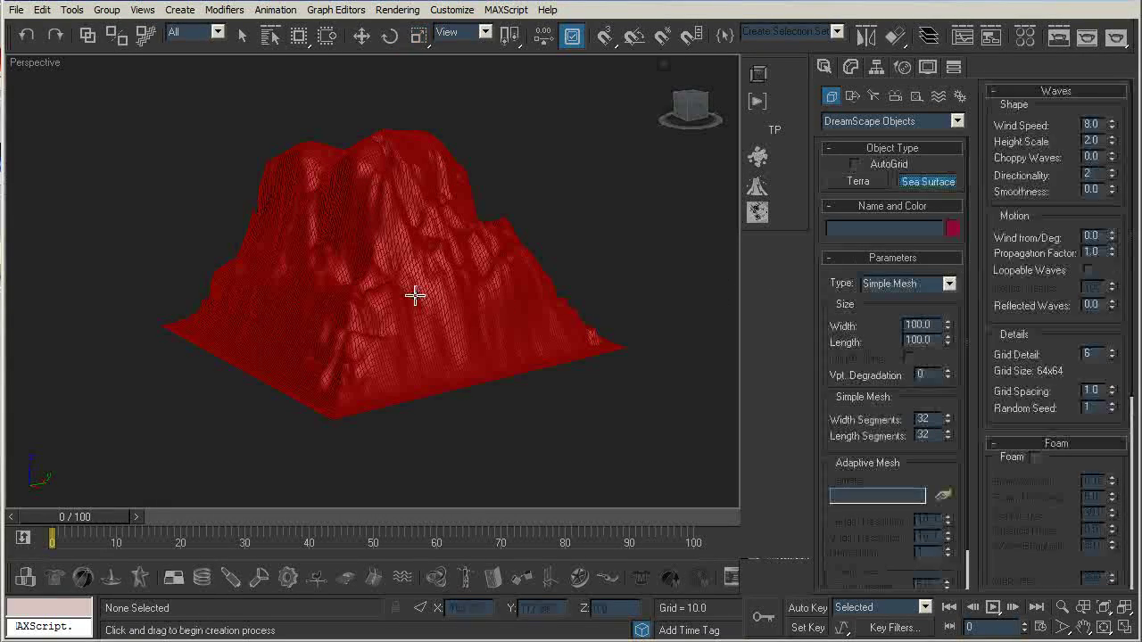
click(691, 87)
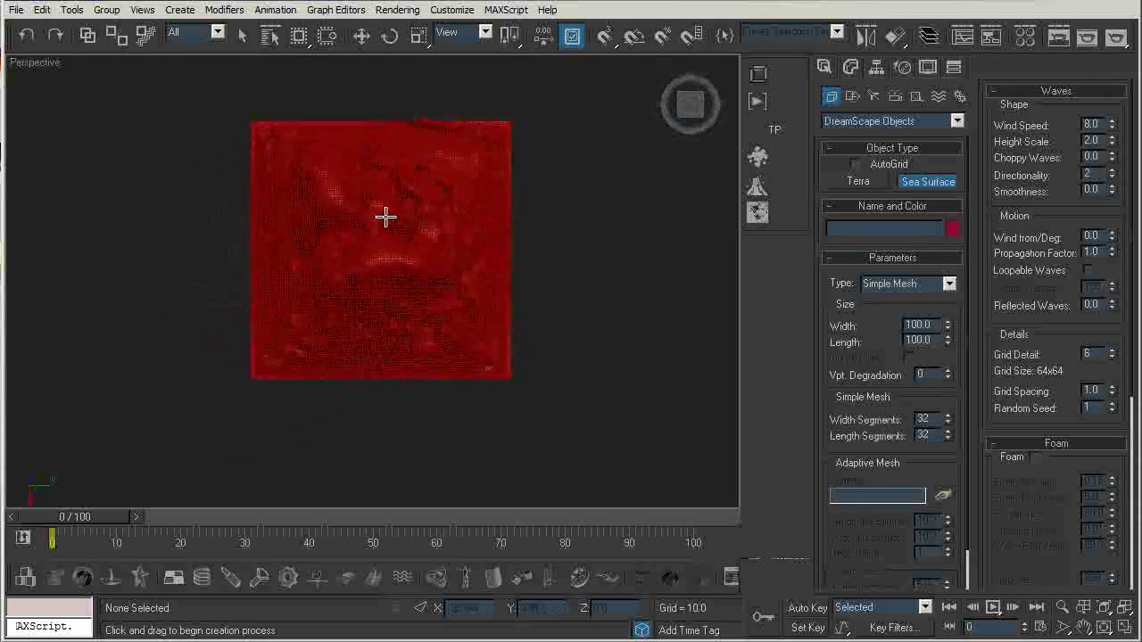
drag(375, 246, 620, 448)
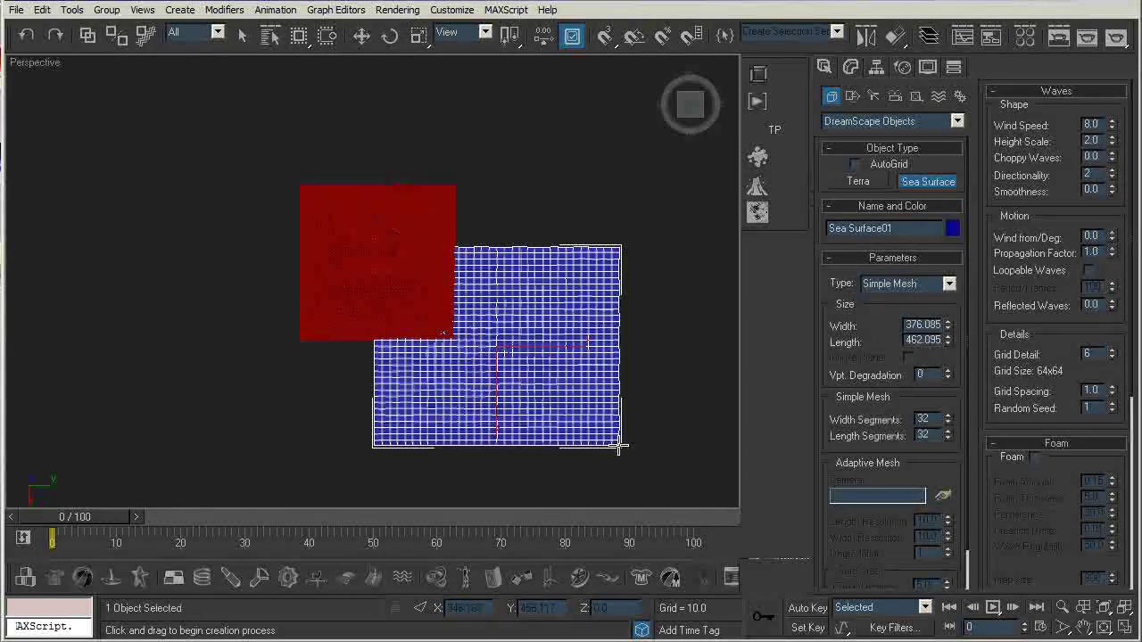
key(w)
drag(513, 373, 402, 284)
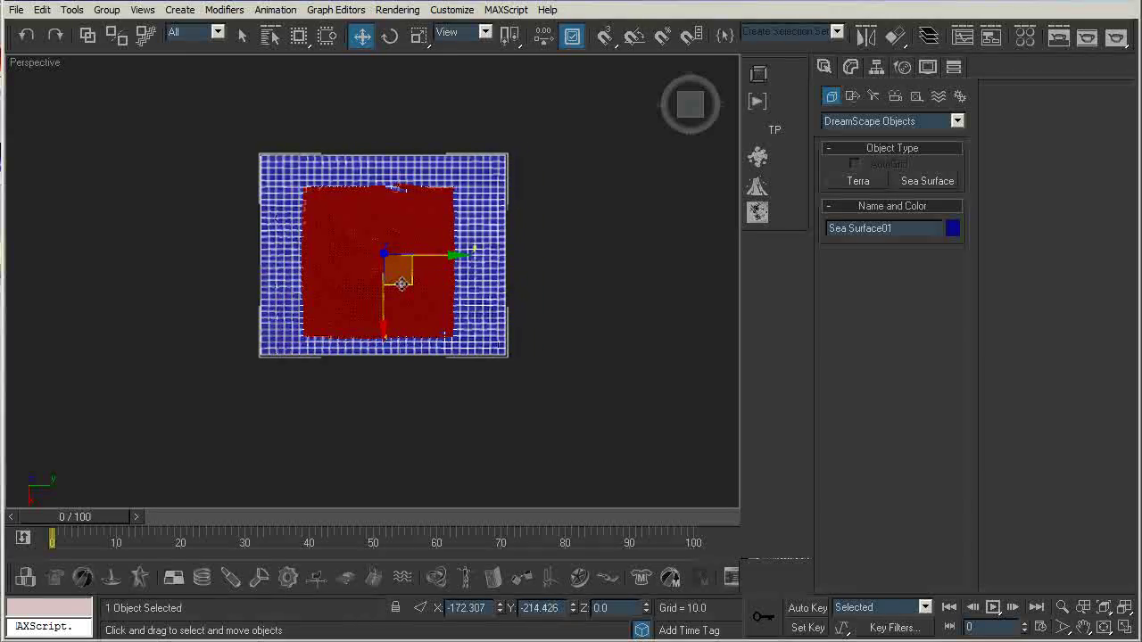
- Create a camera from a low view of the terrain and sea, and return the viewport to Perspective
alt+middle_drag(398, 283, 530, 172)
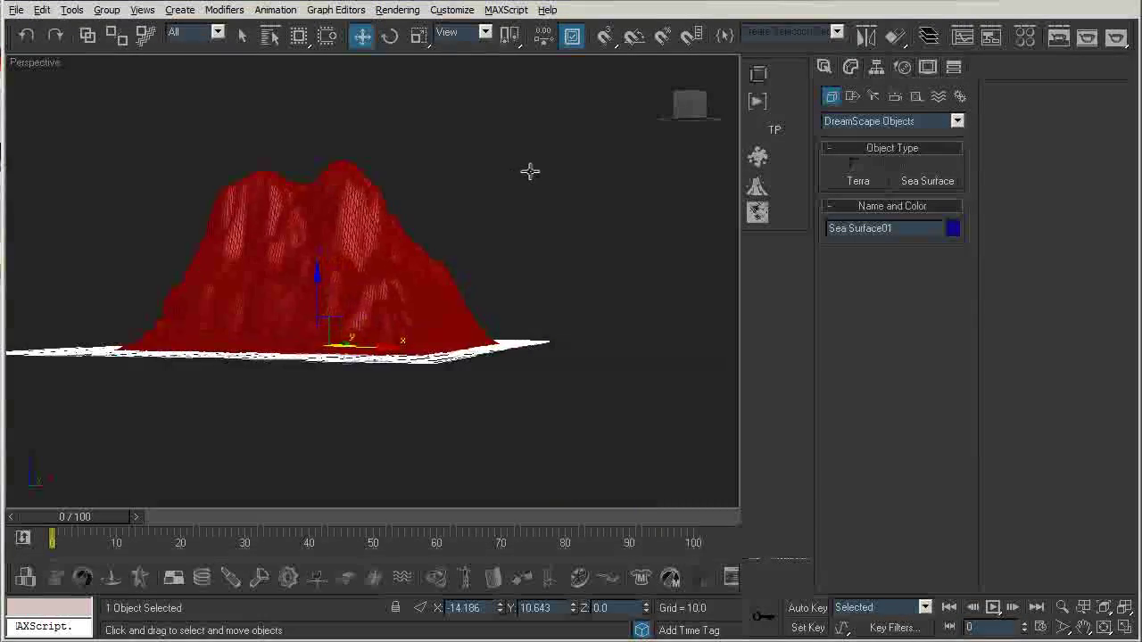
alt+middle_drag(398, 209, 508, 211)
key(ctrl+c)
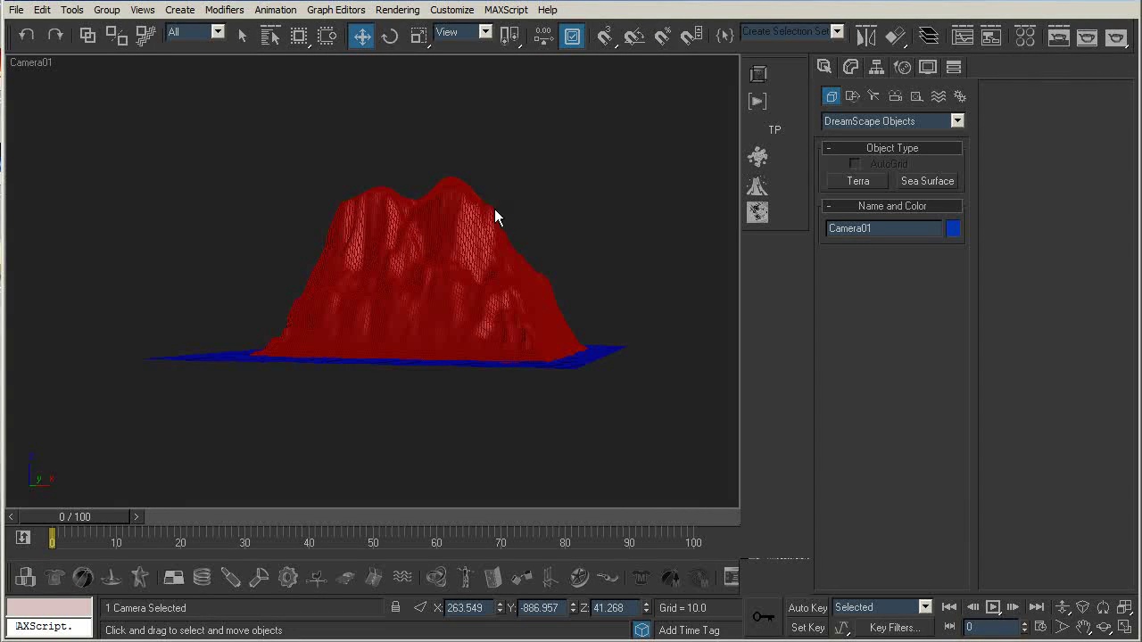
key(p)
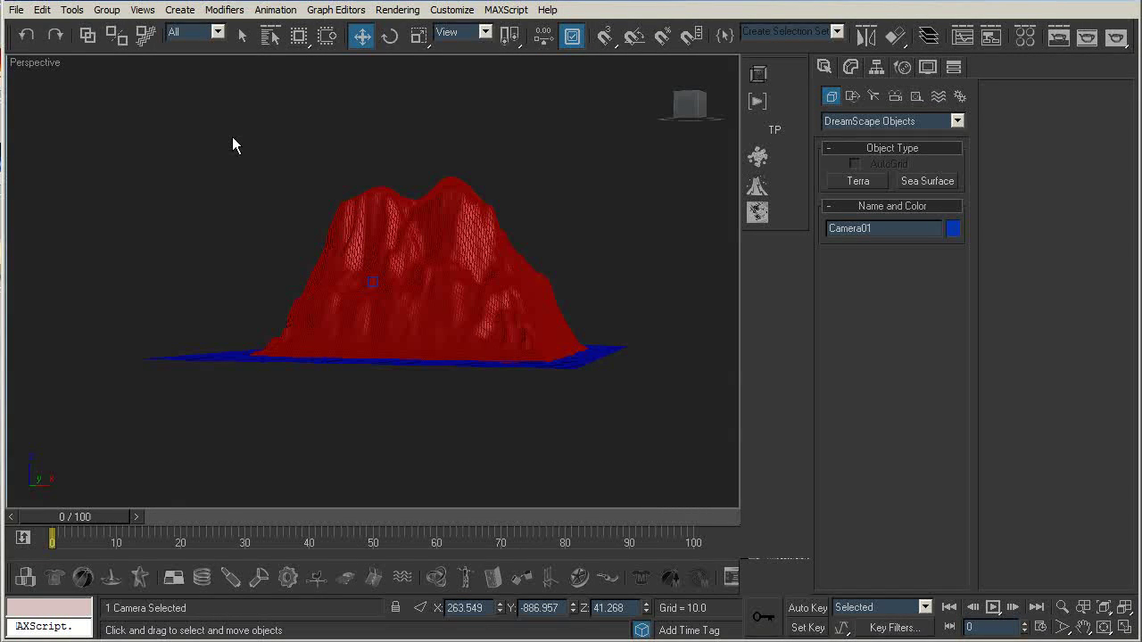
- Select the sea surface and change its mesh type to Adaptive Mesh
alt+middle_drag(222, 145, 365, 194)
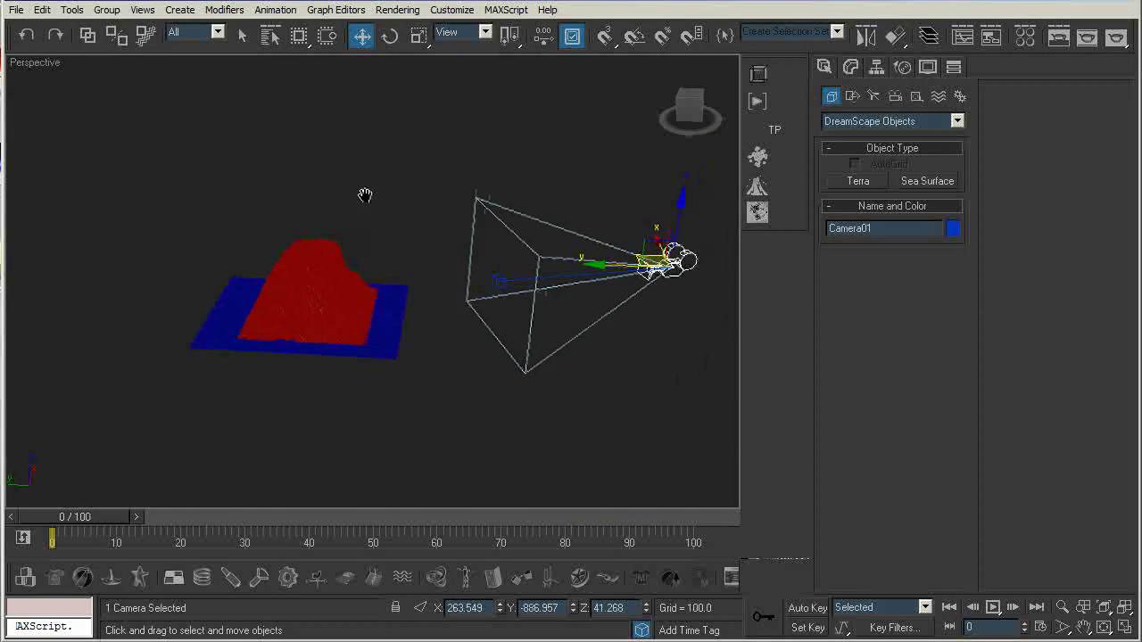
click(383, 302)
click(852, 68)
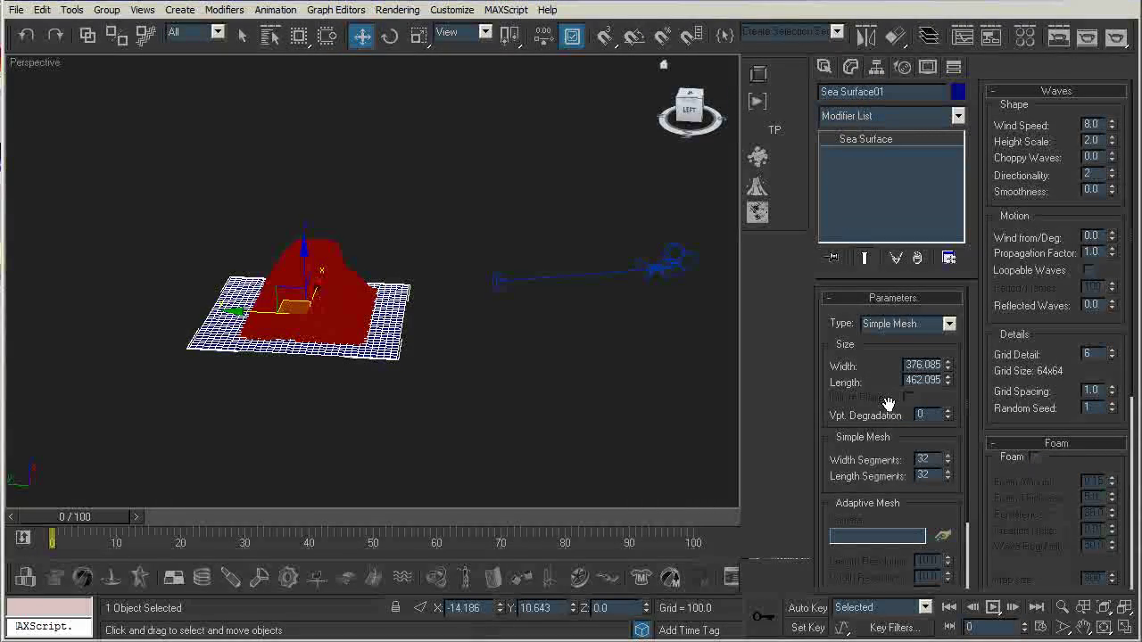
click(949, 323)
click(935, 348)
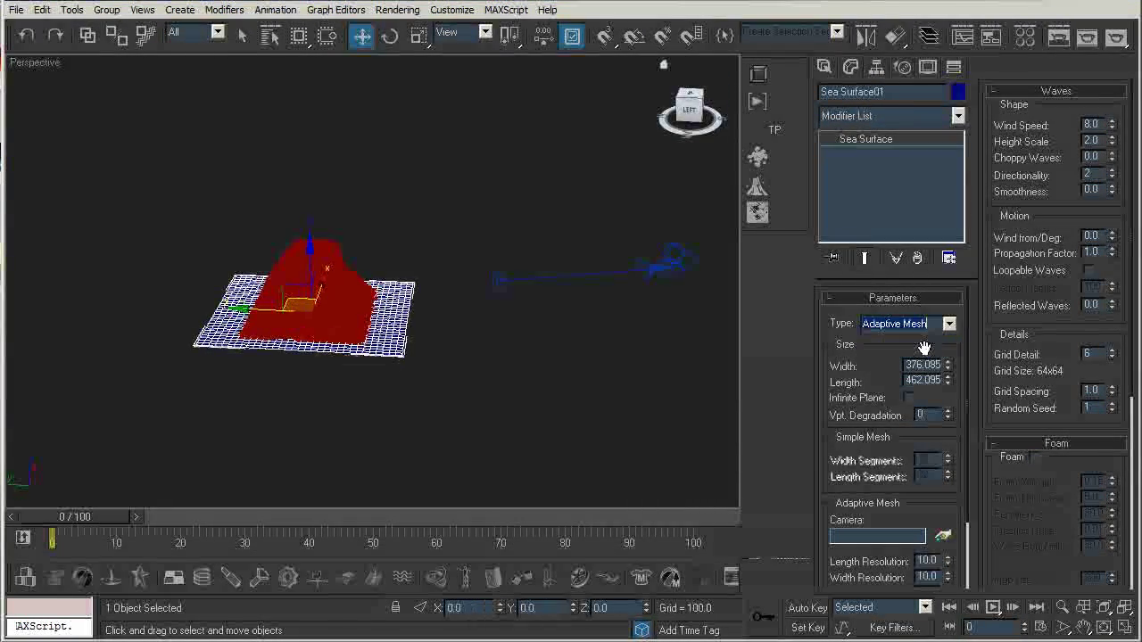
- Assign Camera01 as the sea surface's adaptive mesh camera and check the remaining adaptive mesh parameters
click(942, 537)
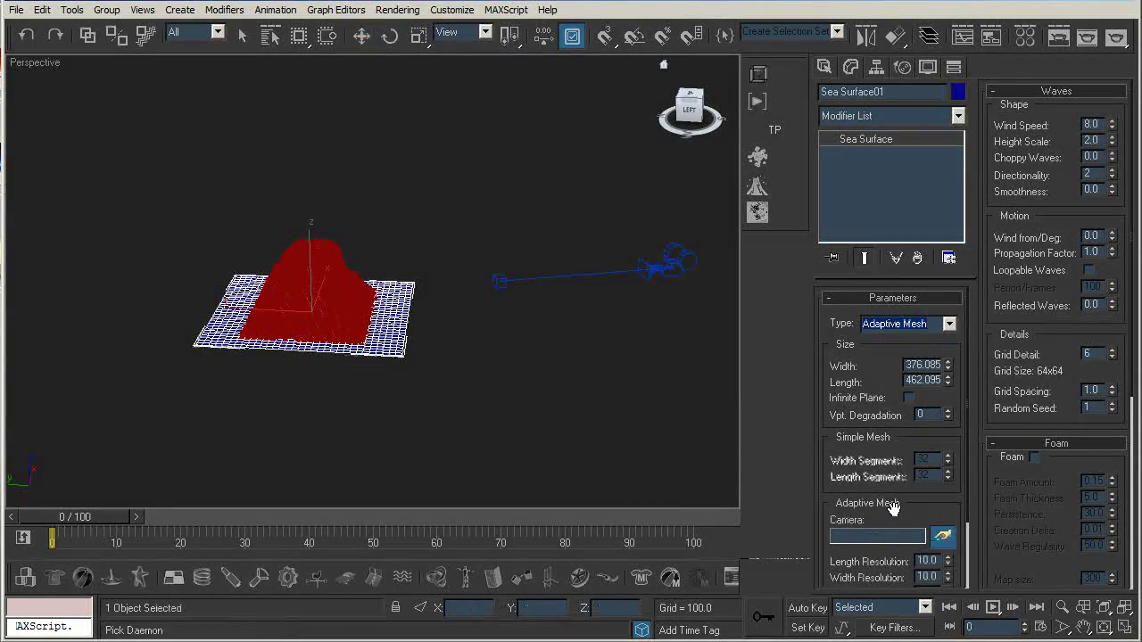
click(678, 266)
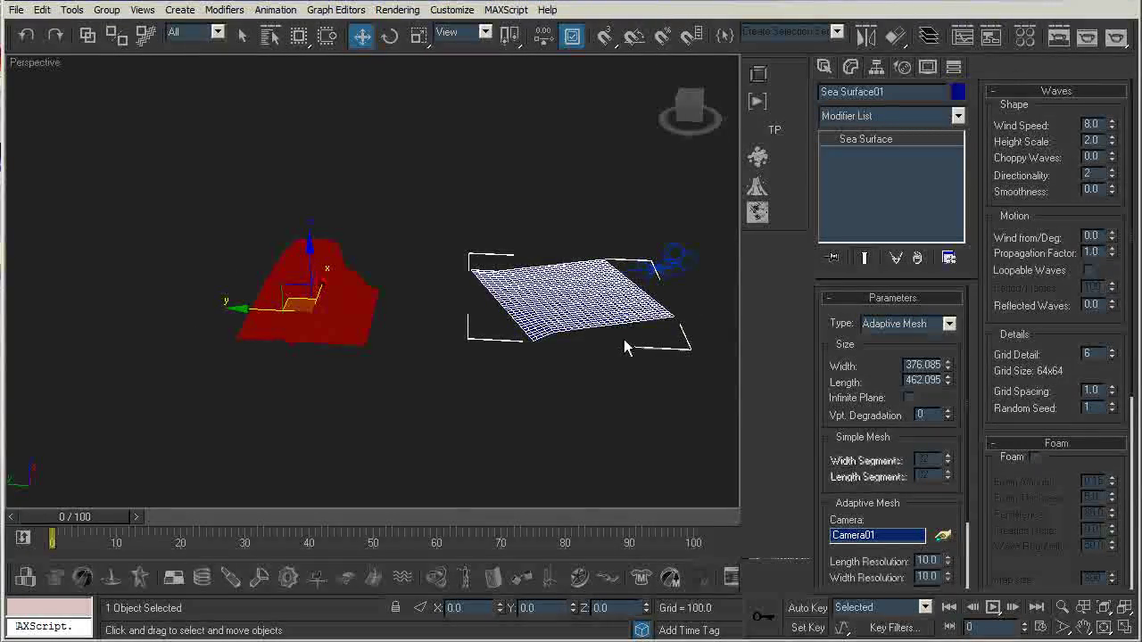
alt+middle_drag(645, 260, 489, 343)
drag(893, 504, 926, 434)
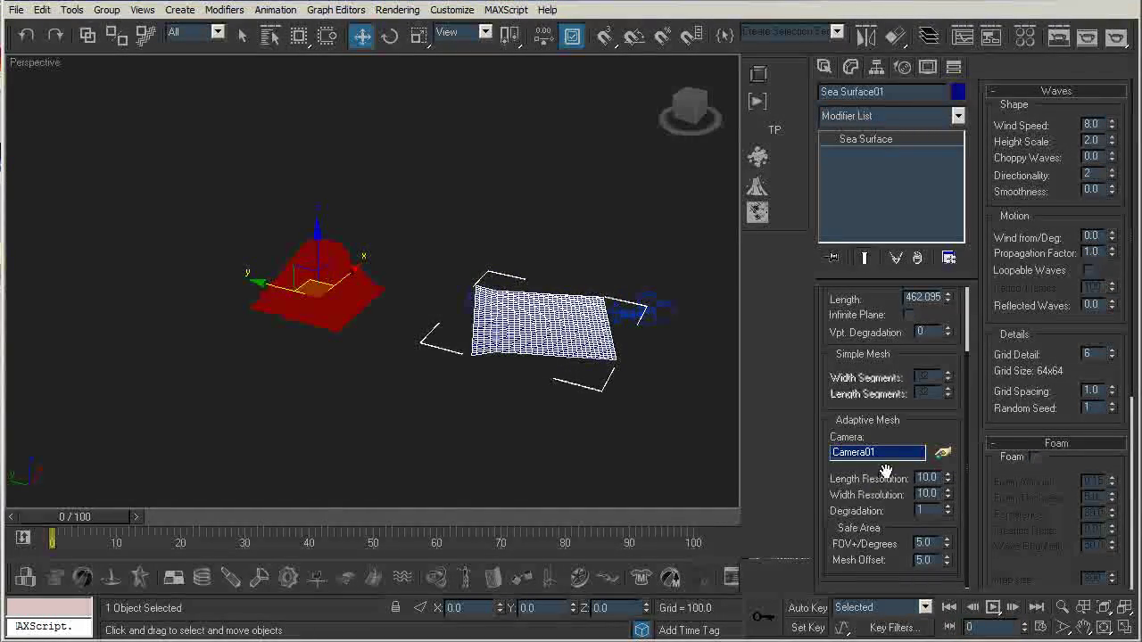
drag(896, 365, 880, 449)
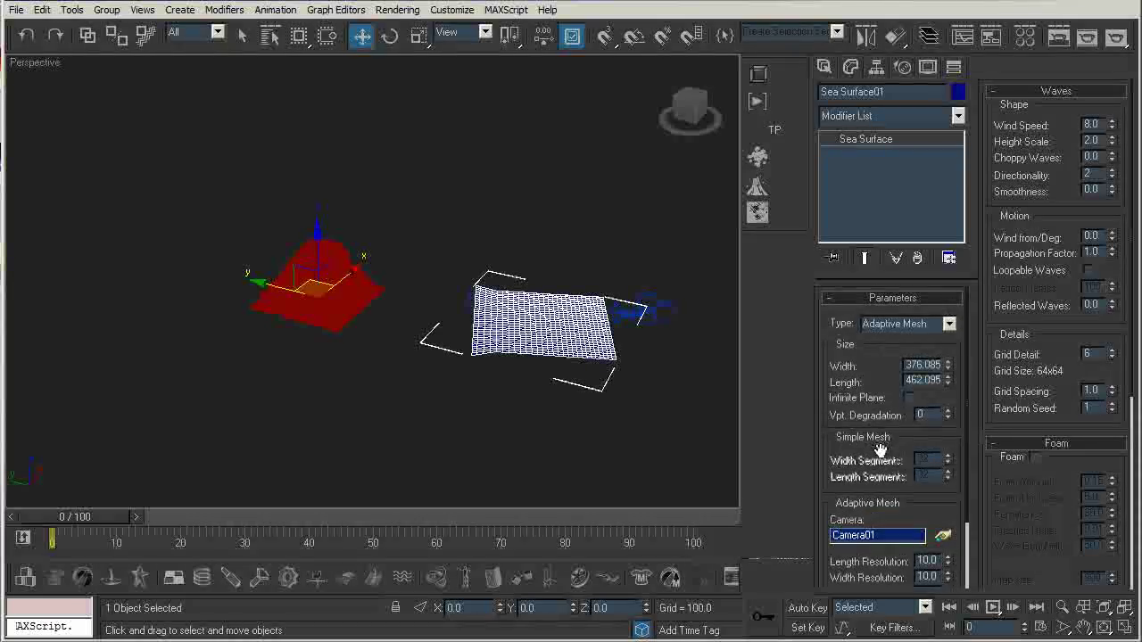
- Increase the sea surface's length to about 1640 so it extends past the terrain, and look over its wave parameters
drag(950, 382, 927, 161)
drag(870, 411, 867, 327)
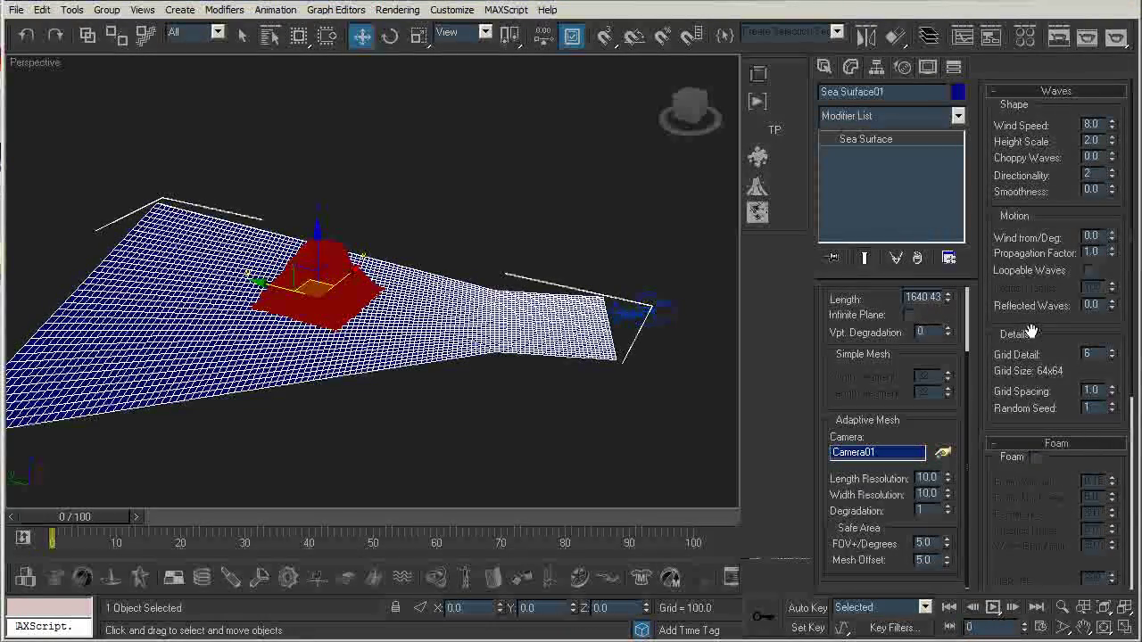
drag(1031, 355, 1026, 134)
drag(1015, 326, 960, 493)
scroll(876, 362, up, 3)
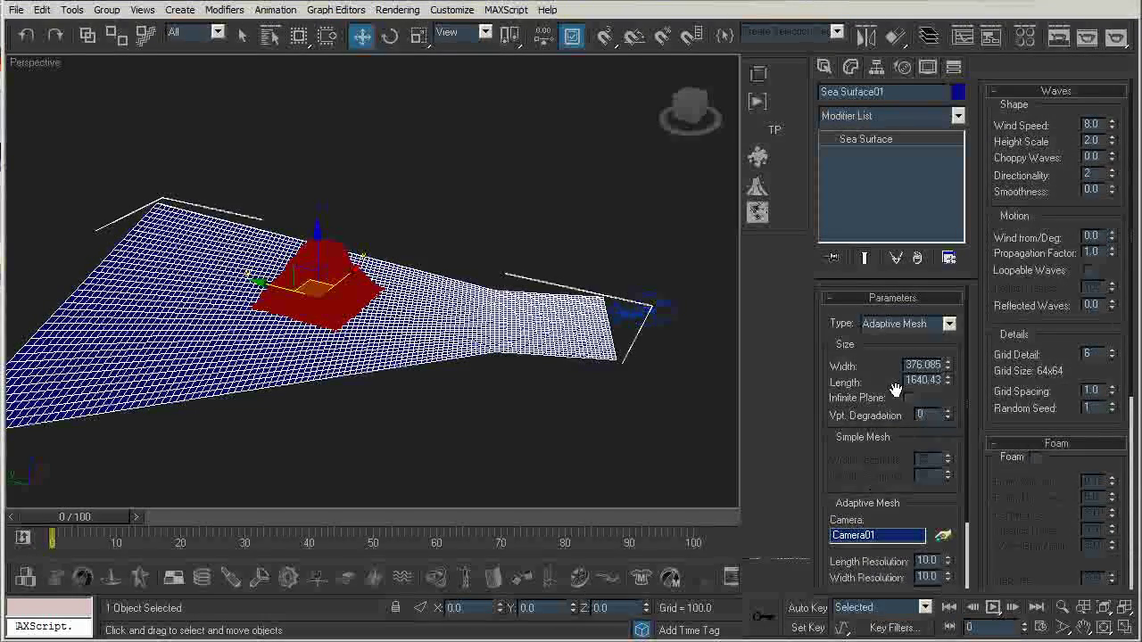
- Turn on Infinite Plane for the sea surface and increase its width to about 553
click(859, 400)
scroll(874, 379, down, 1)
drag(948, 354, 950, 306)
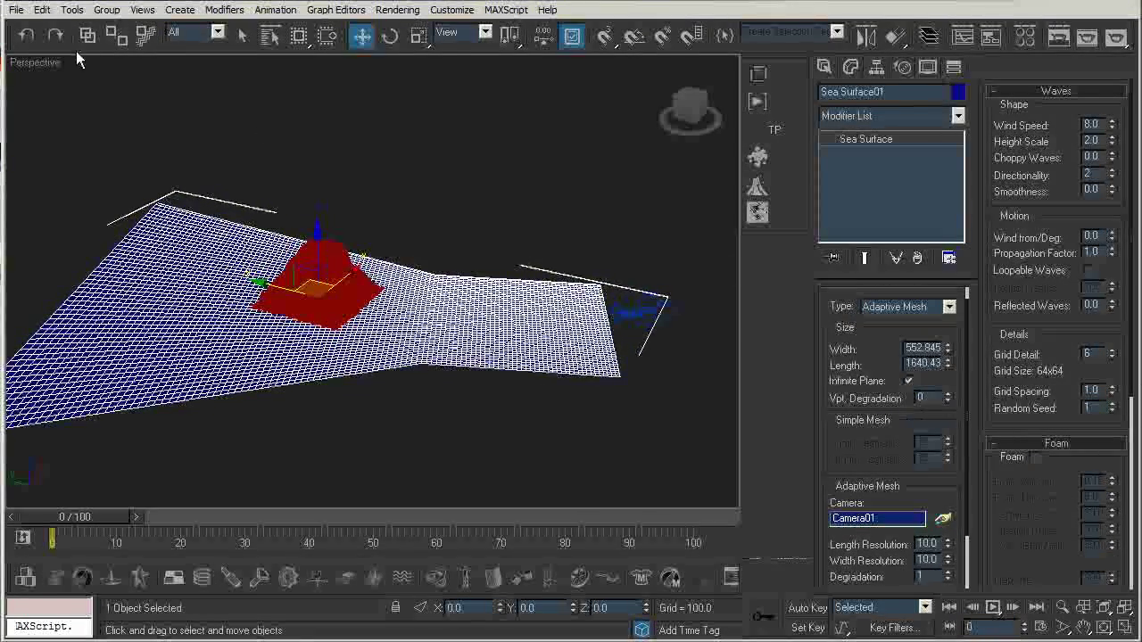
- Switch the viewport to the Camera01 view and lower the terrain about 8.3 units so its base sinks into the sea
click(42, 64)
mouse_move(67, 71)
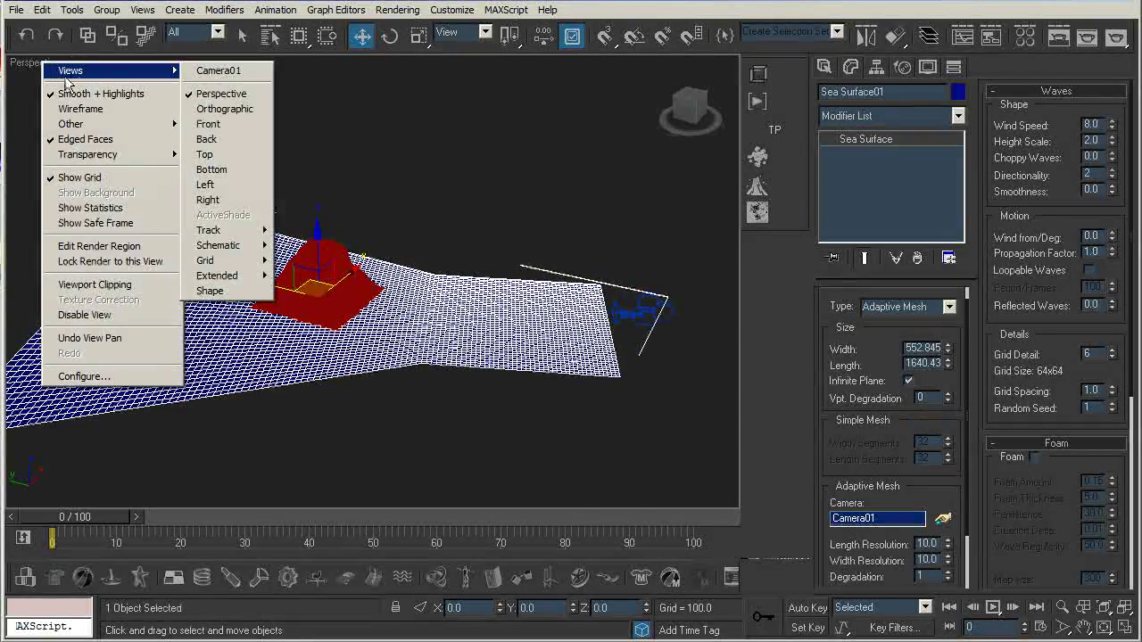
click(219, 70)
middle_drag(446, 271, 375, 234)
click(398, 248)
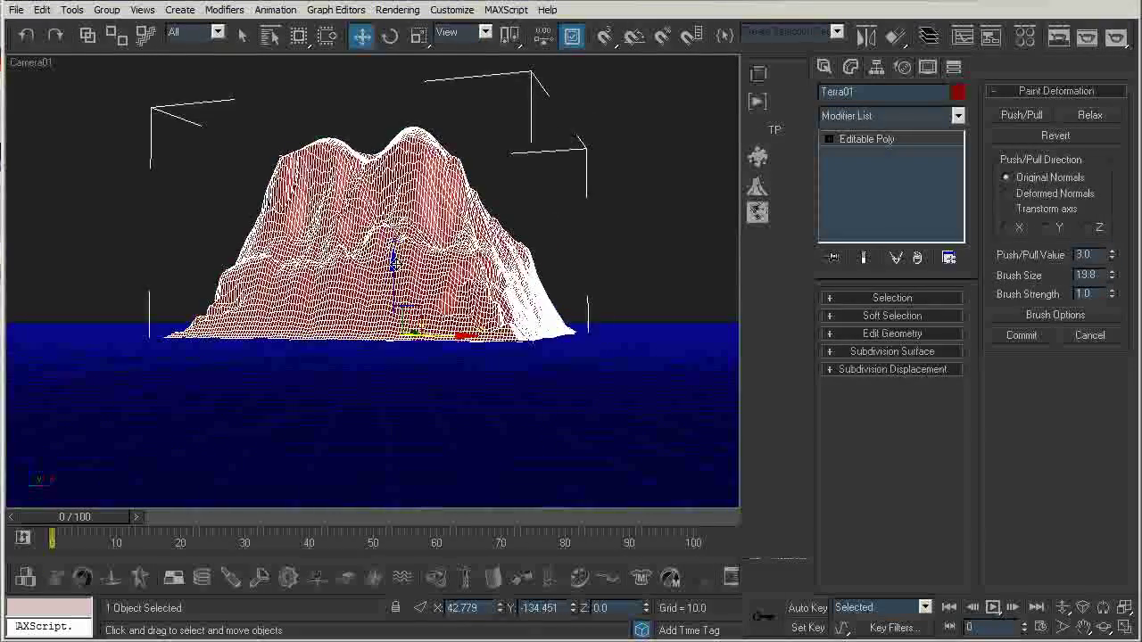
mouse_move(397, 253)
mouse_down()
mouse_move(397, 267)
mouse_move(397, 247)
mouse_move(396, 256)
mouse_up()
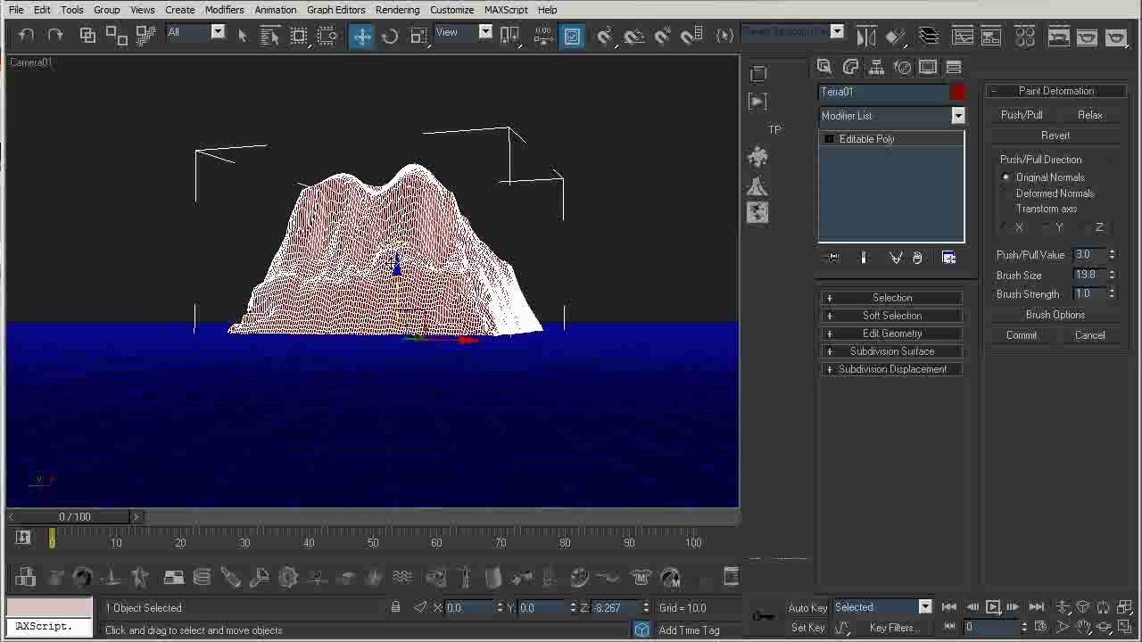
- Deselect the terrain, test-render the Camera01 view, and close the rendered frame
click(164, 236)
key(shift+q)
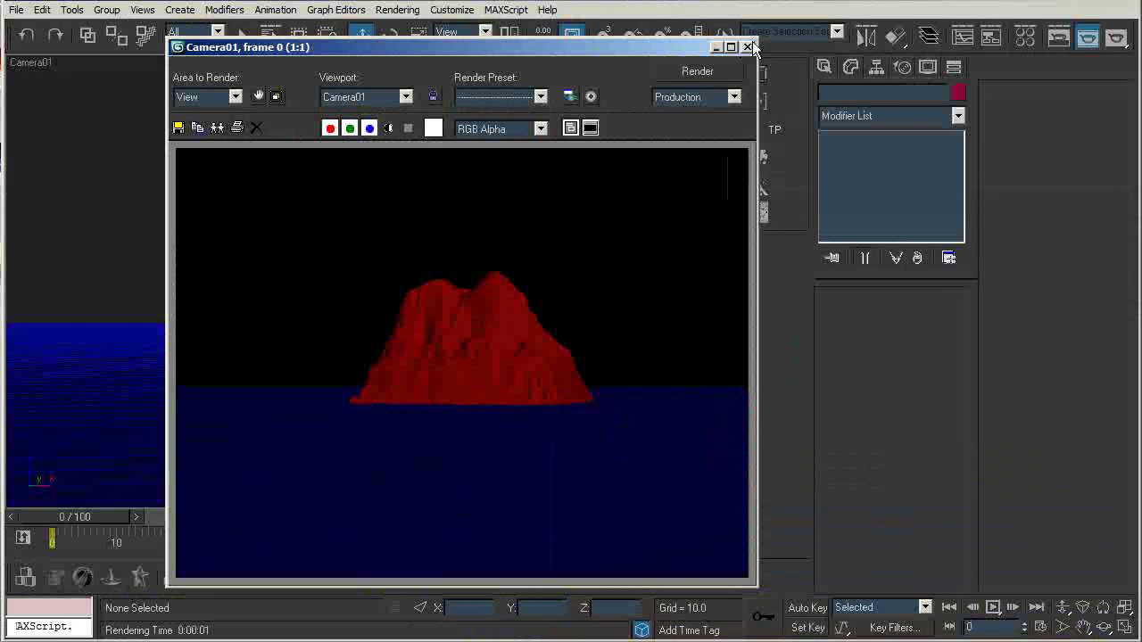
click(748, 46)
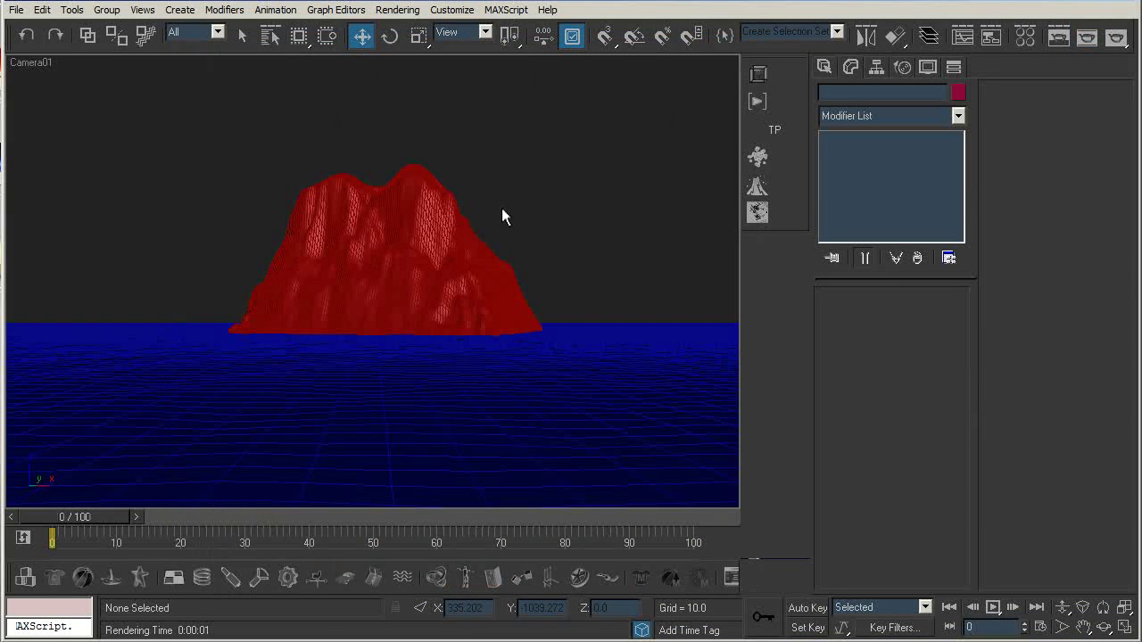
- Turn on anti-aliasing in the finalRender global options, set its quality to 30, and close the render setup
key(F10)
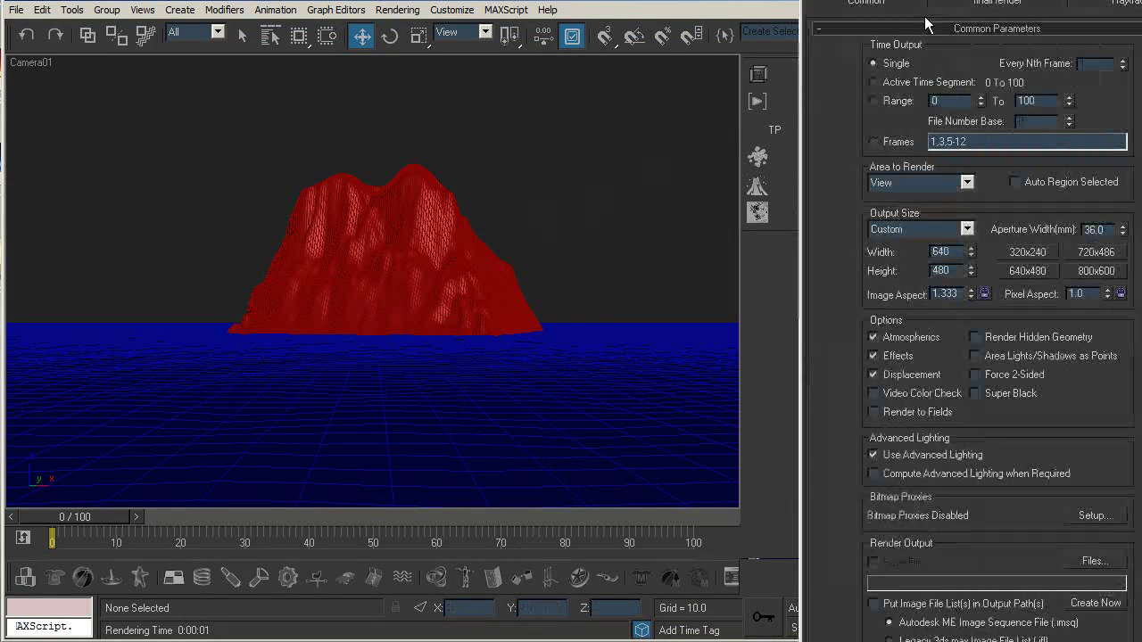
drag(995, 28, 558, 7)
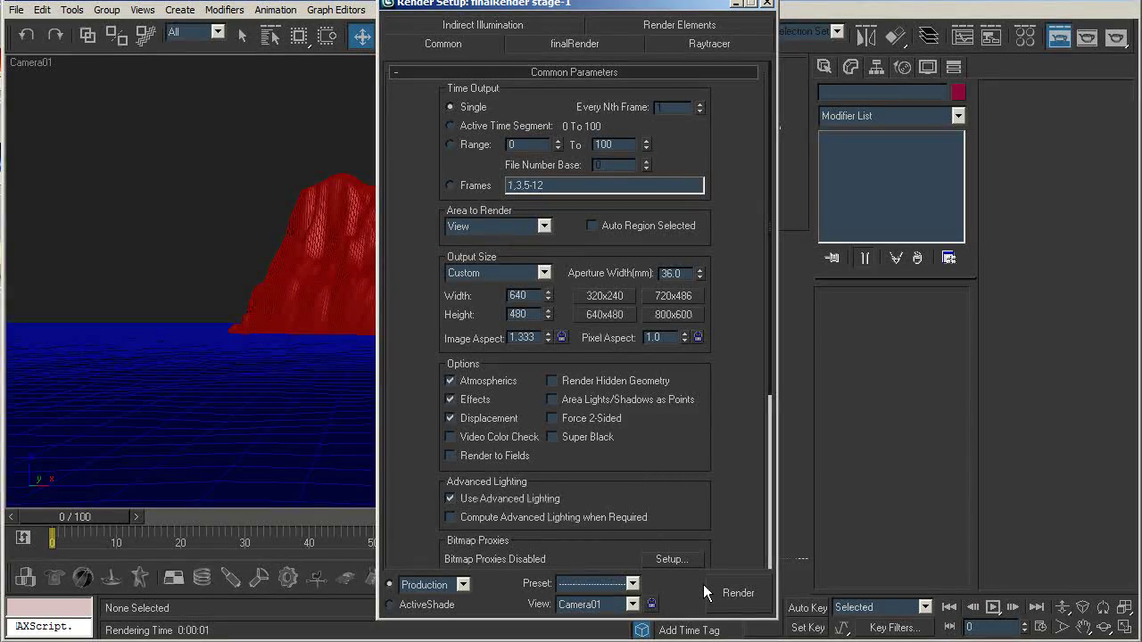
drag(732, 378, 718, 518)
drag(716, 556, 724, 400)
drag(744, 446, 719, 459)
click(574, 43)
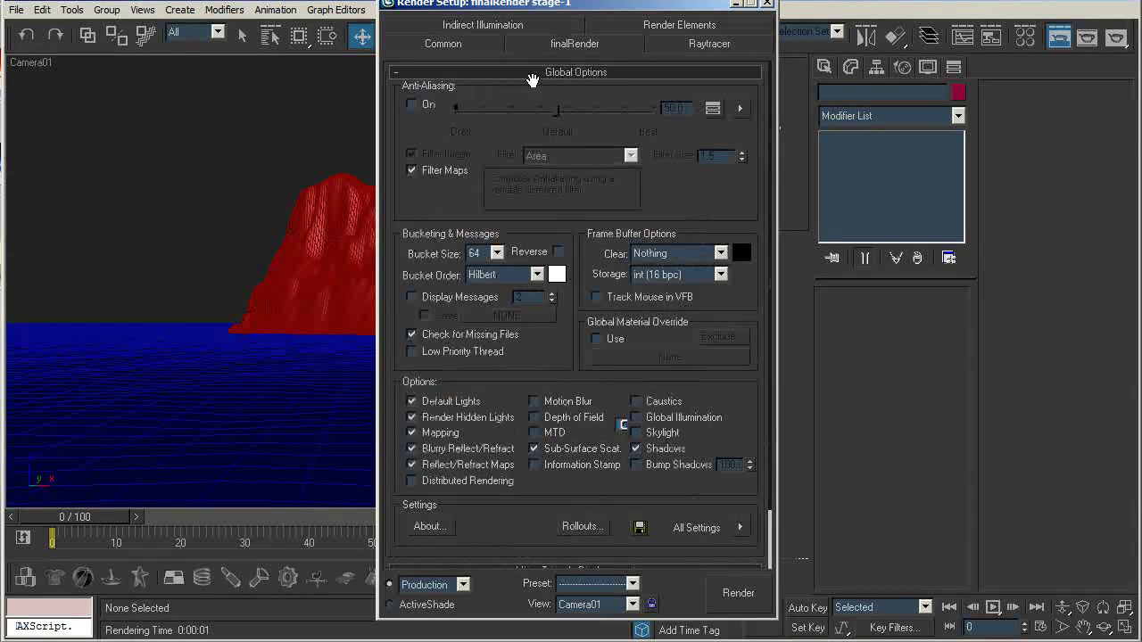
click(412, 105)
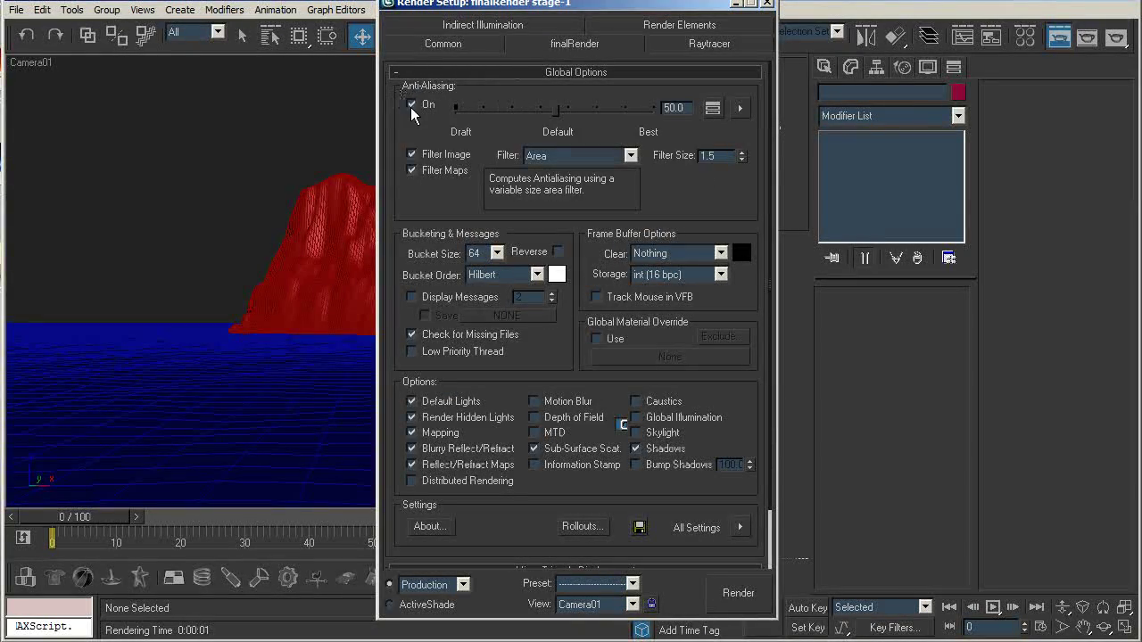
drag(557, 109, 513, 110)
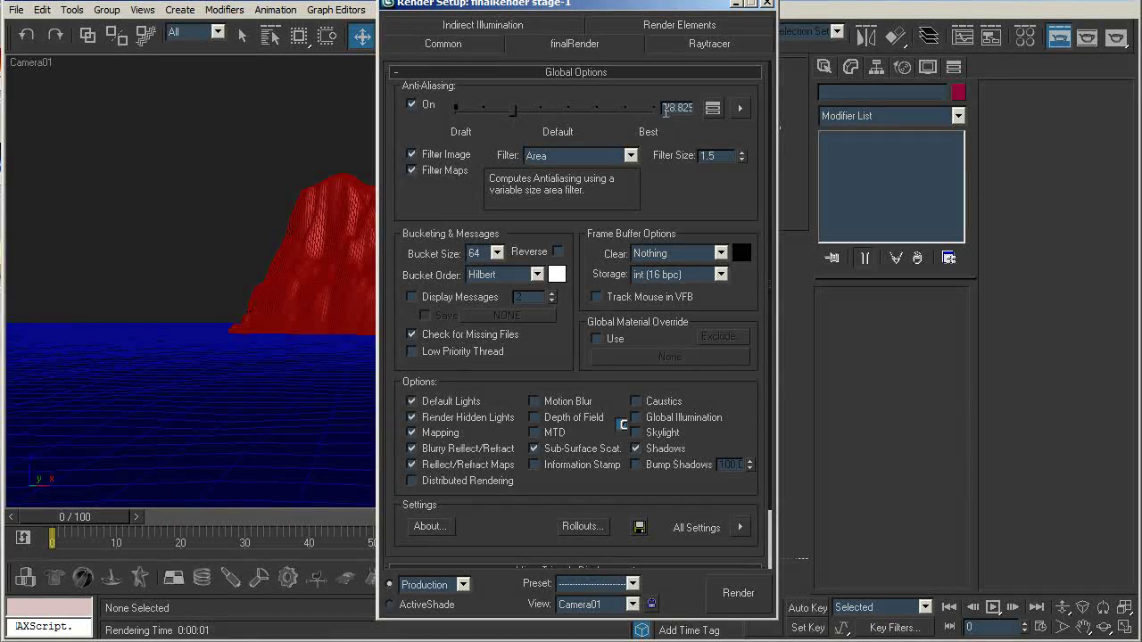
text(30)
key(Return)
click(767, 4)
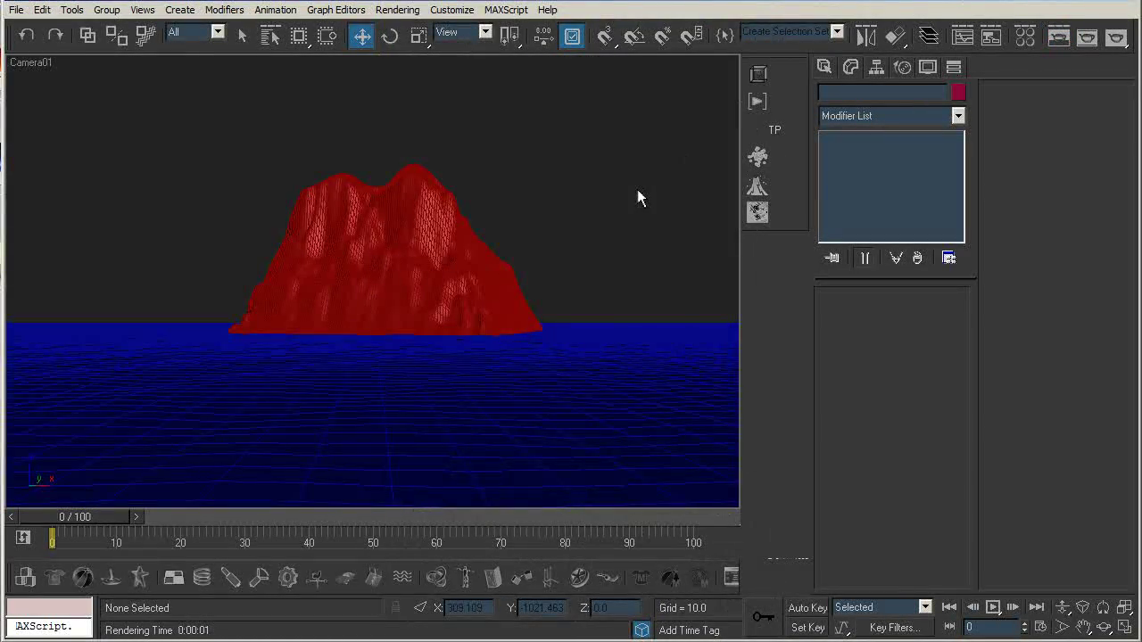
- Render the Camera01 view again with anti-aliasing on and close the rendered frame
key(shift+q)
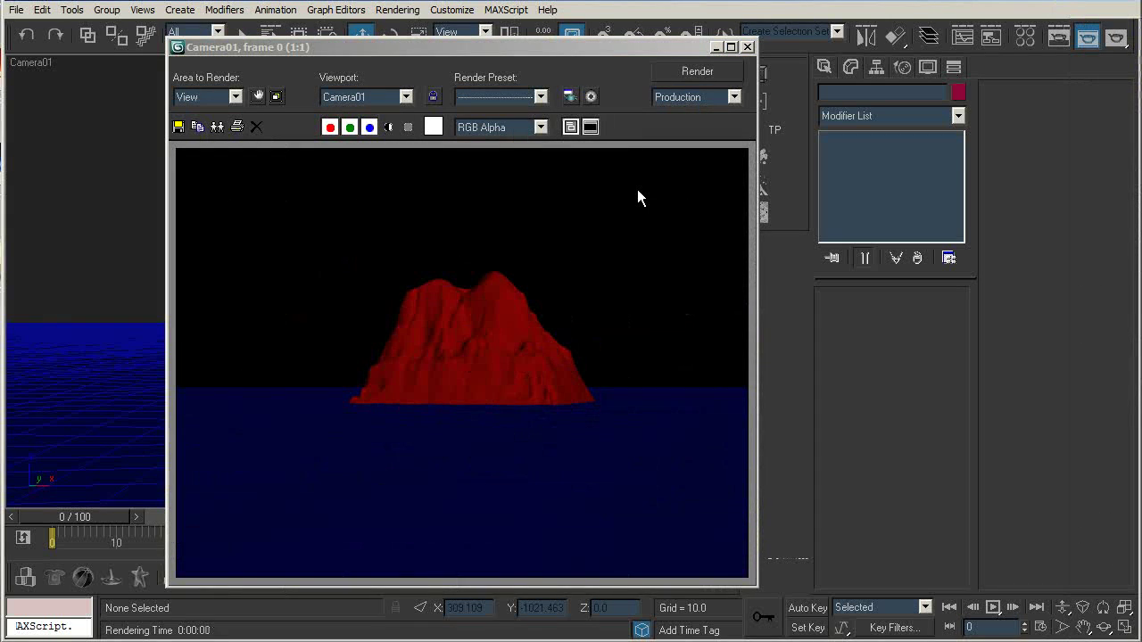
mouse_move(703, 52)
mouse_down()
mouse_move(691, 52)
mouse_move(710, 50)
mouse_up()
click(755, 42)
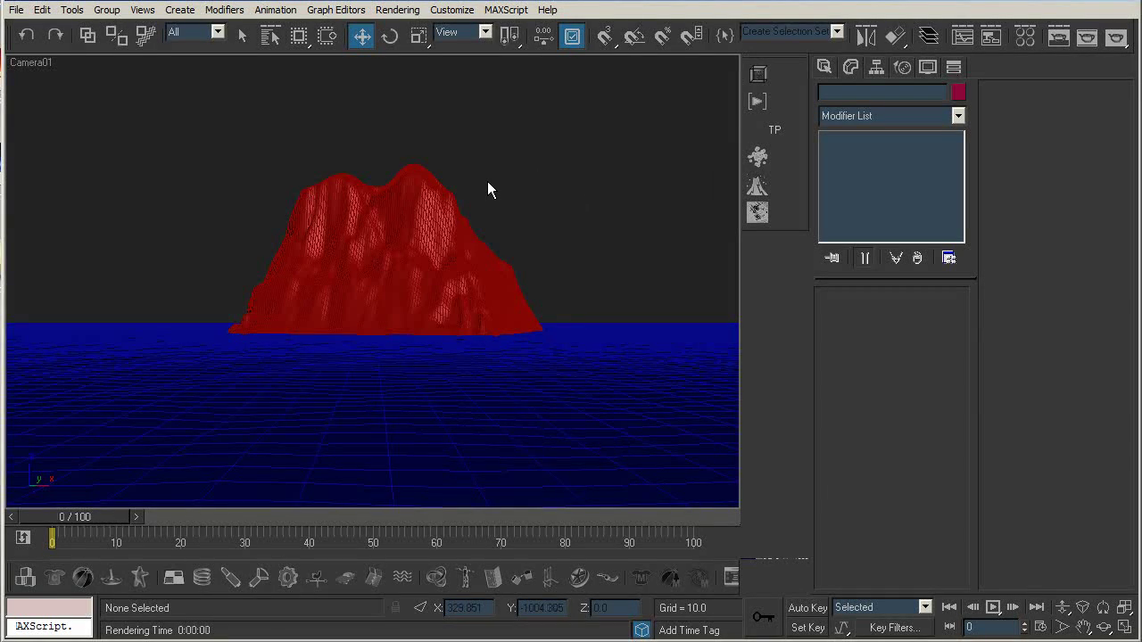
- Add the FusionWorks Renderer, DreamScape, and DreamScape: SubSurface atmospheric effects to the environment
key(8)
drag(841, 7, 955, 5)
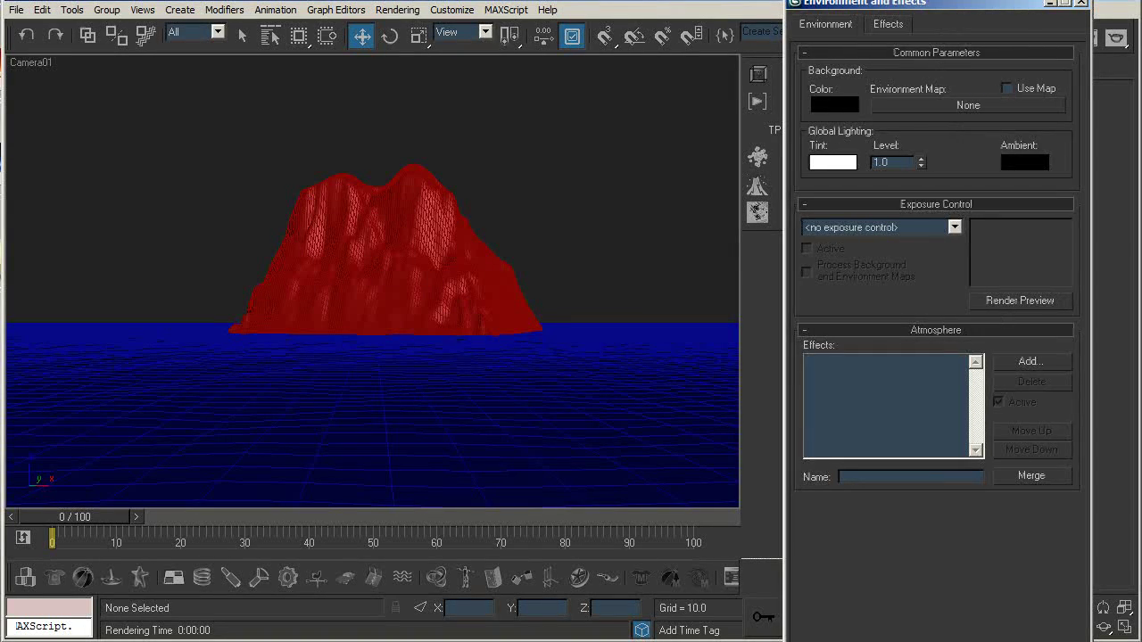
click(1031, 362)
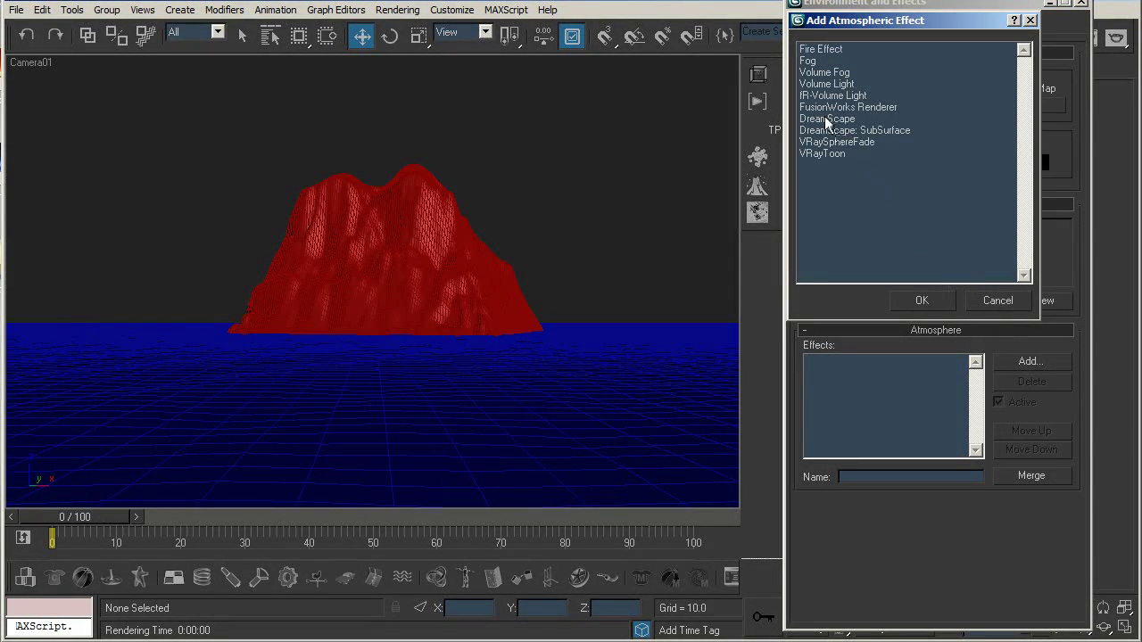
click(825, 107)
click(915, 300)
click(1030, 364)
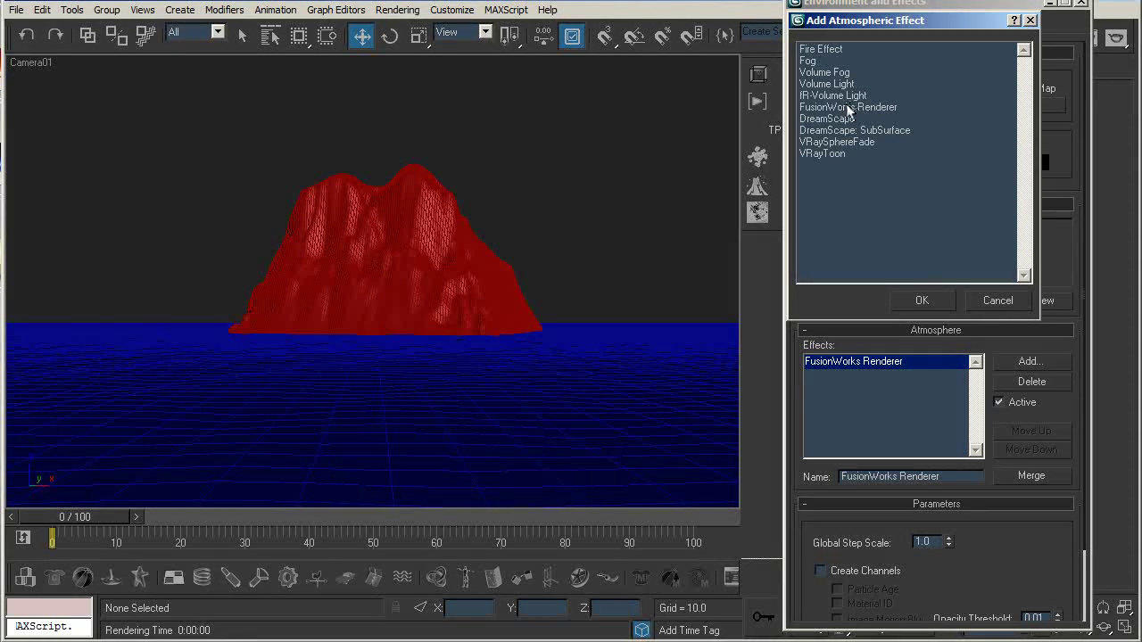
click(821, 120)
click(921, 300)
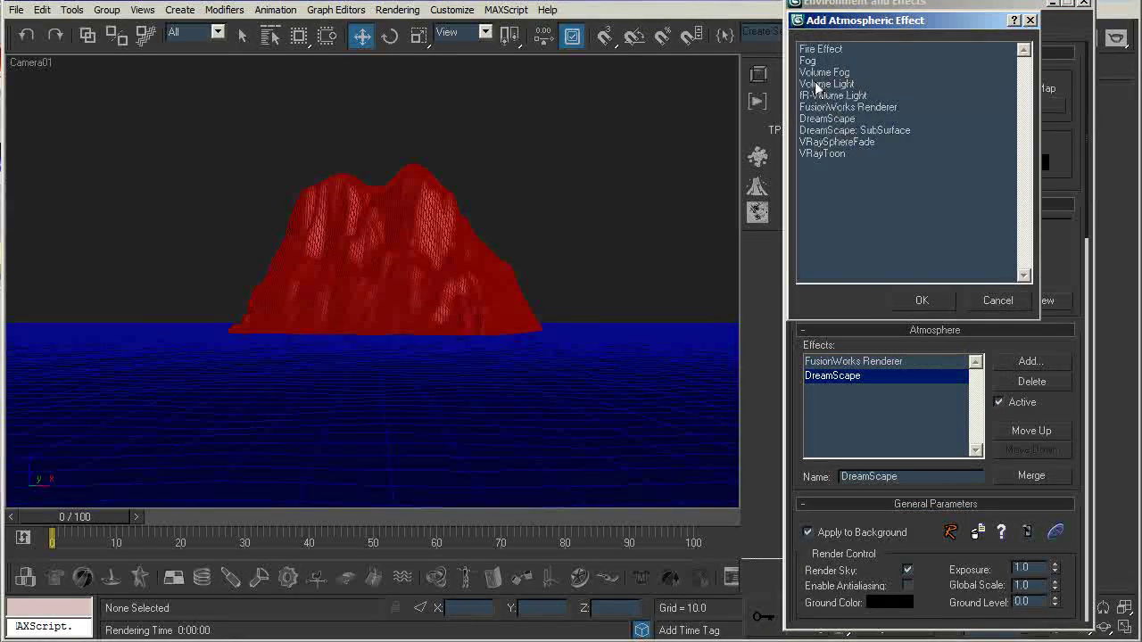
click(820, 131)
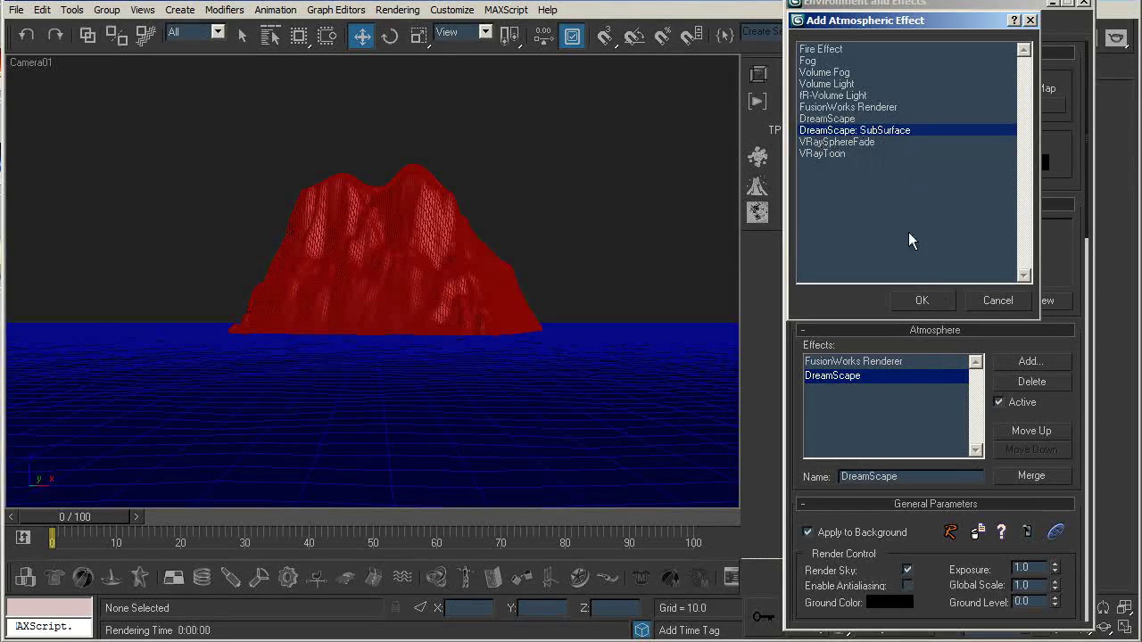
click(922, 300)
- Examine the parameters of the three atmospheric effects, including DreamScape's general and daylight settings
click(844, 378)
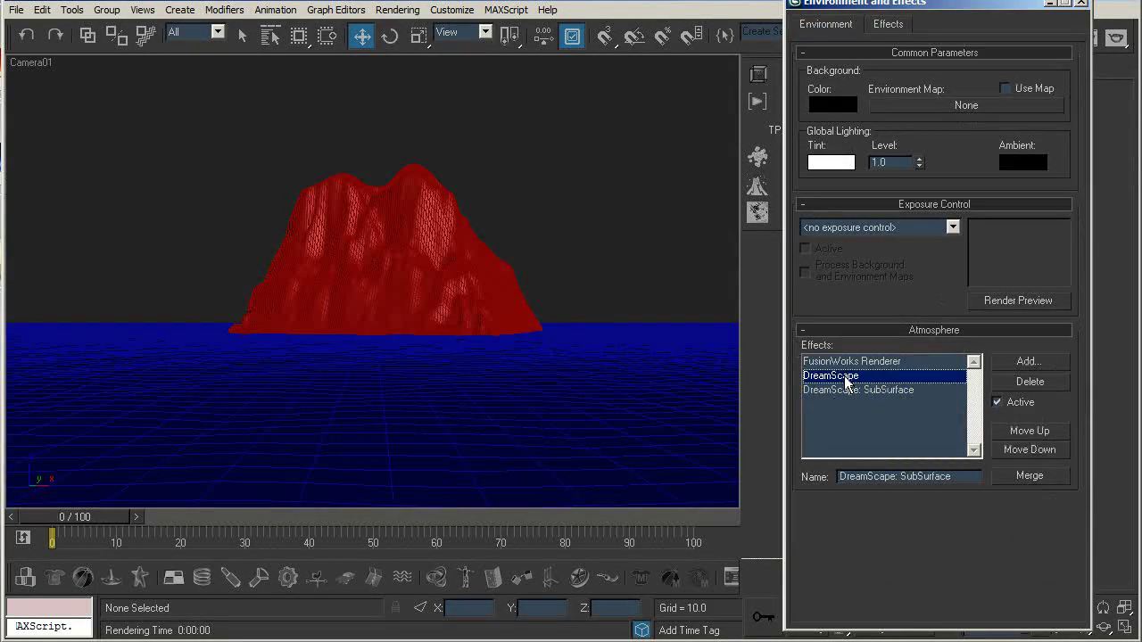
click(901, 391)
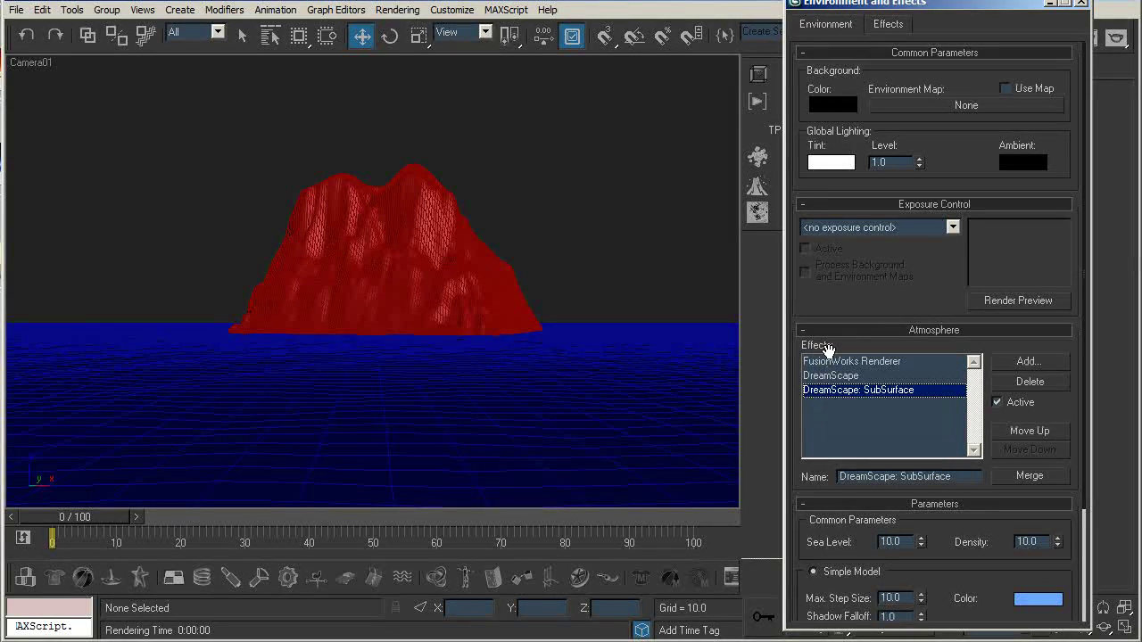
click(853, 362)
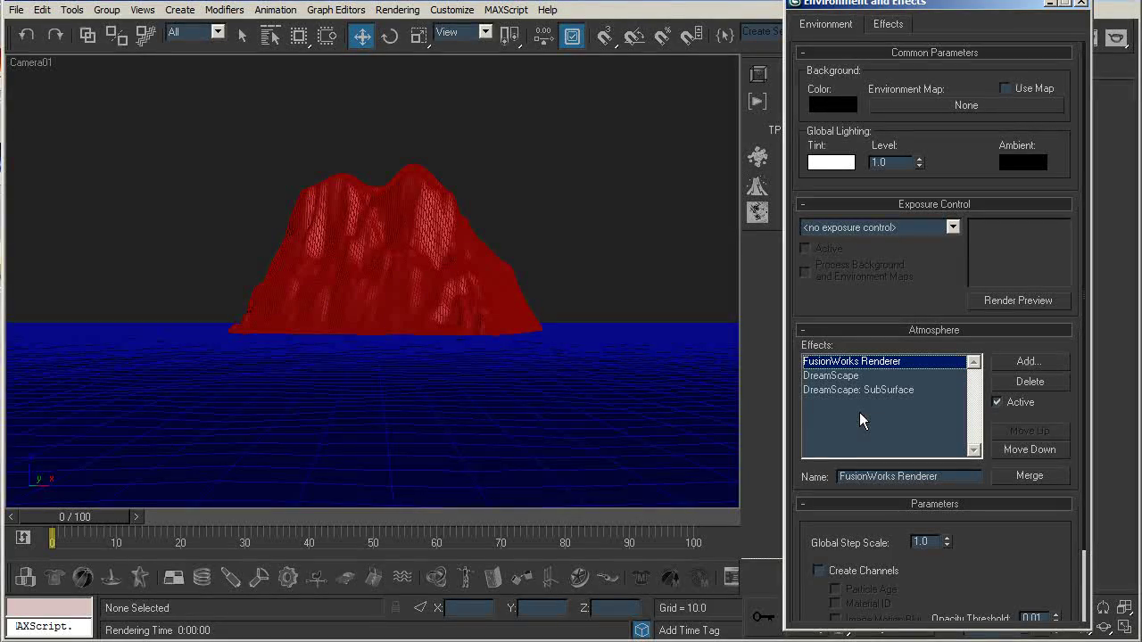
click(818, 379)
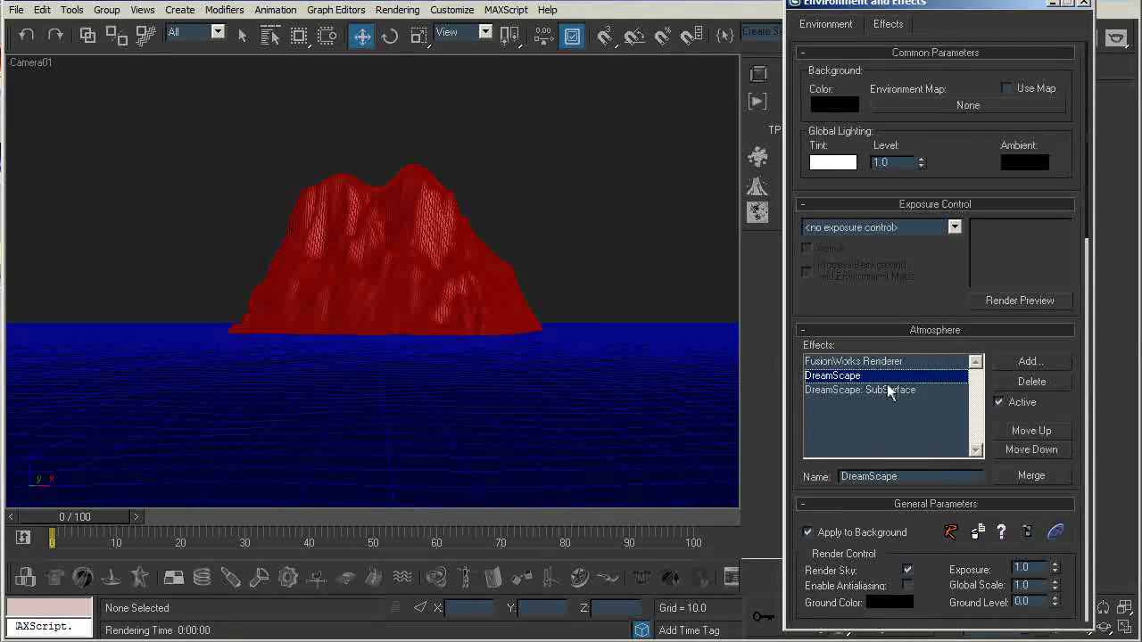
drag(890, 305, 869, 133)
drag(849, 571, 824, 398)
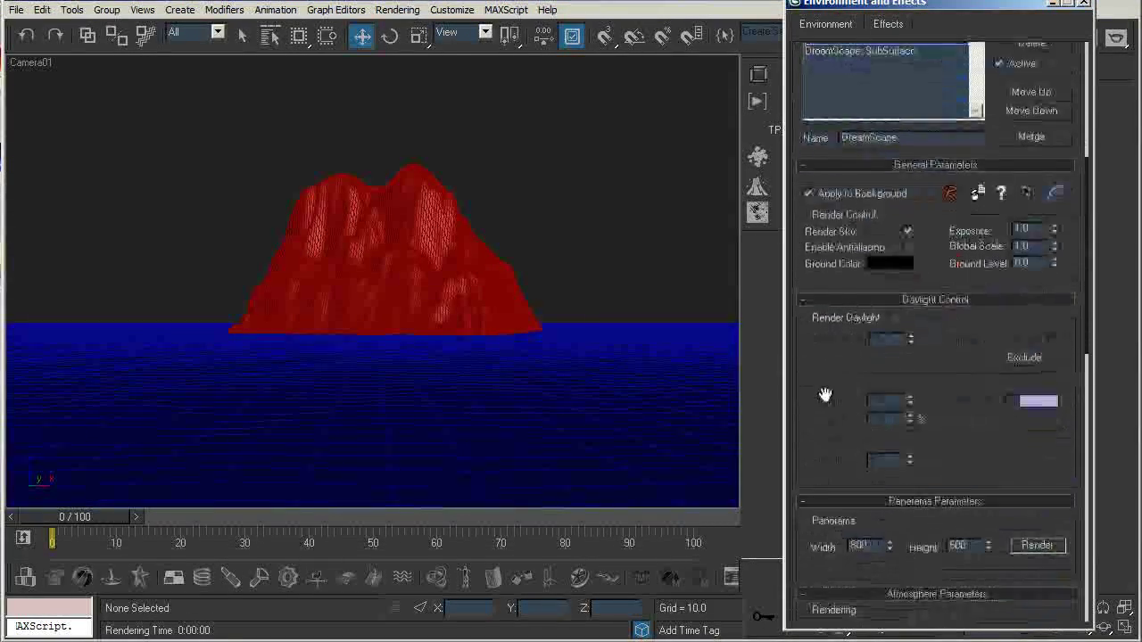
scroll(872, 275, up, 2)
drag(834, 508, 834, 413)
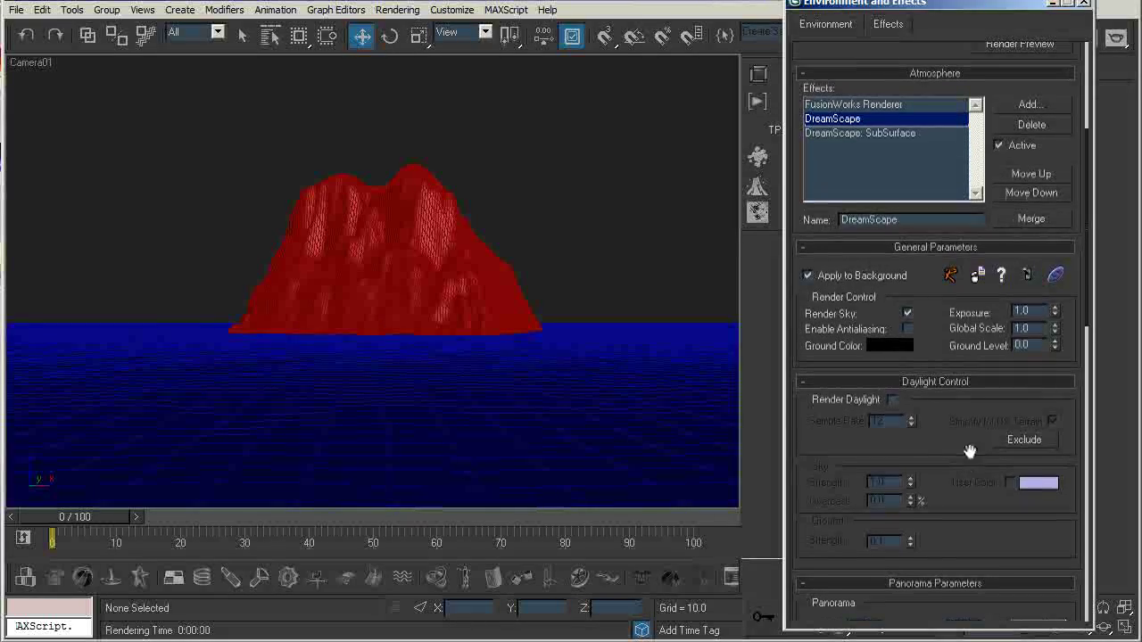
- Try to preview the DreamScape sky, and close the preview
click(1026, 276)
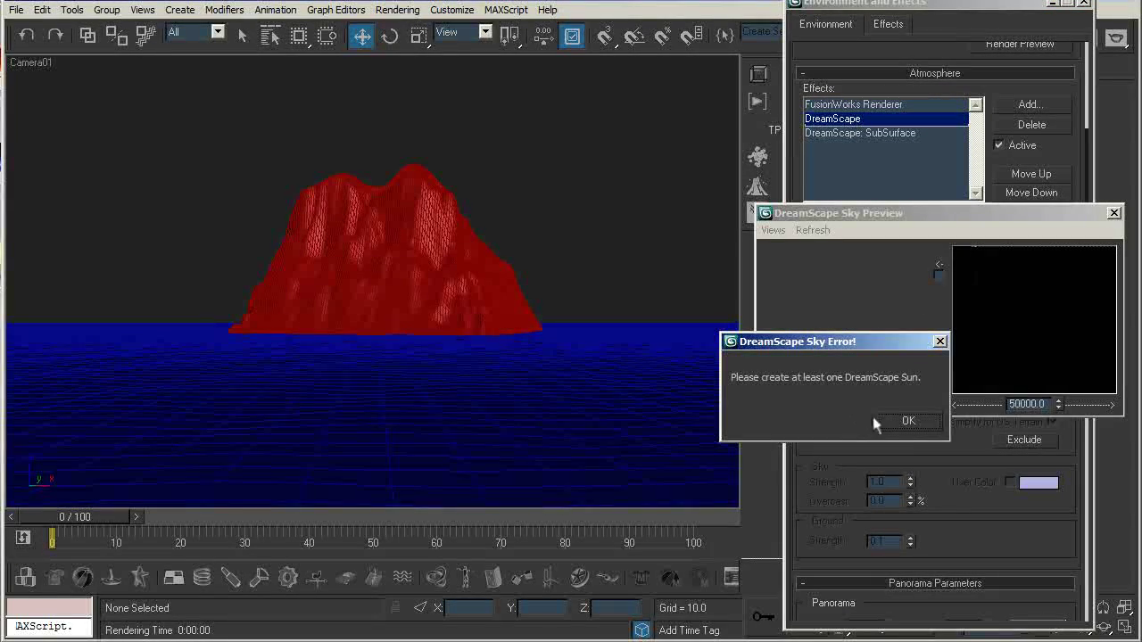
click(908, 421)
click(1114, 213)
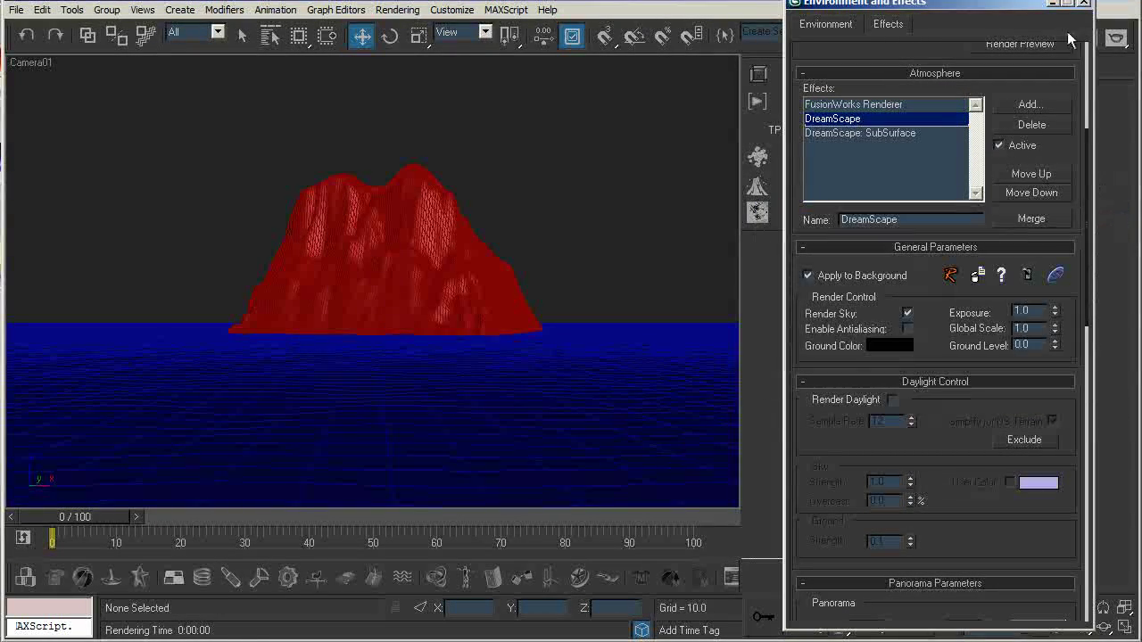
- Close the environment settings and return to the four-viewport layout
click(1084, 4)
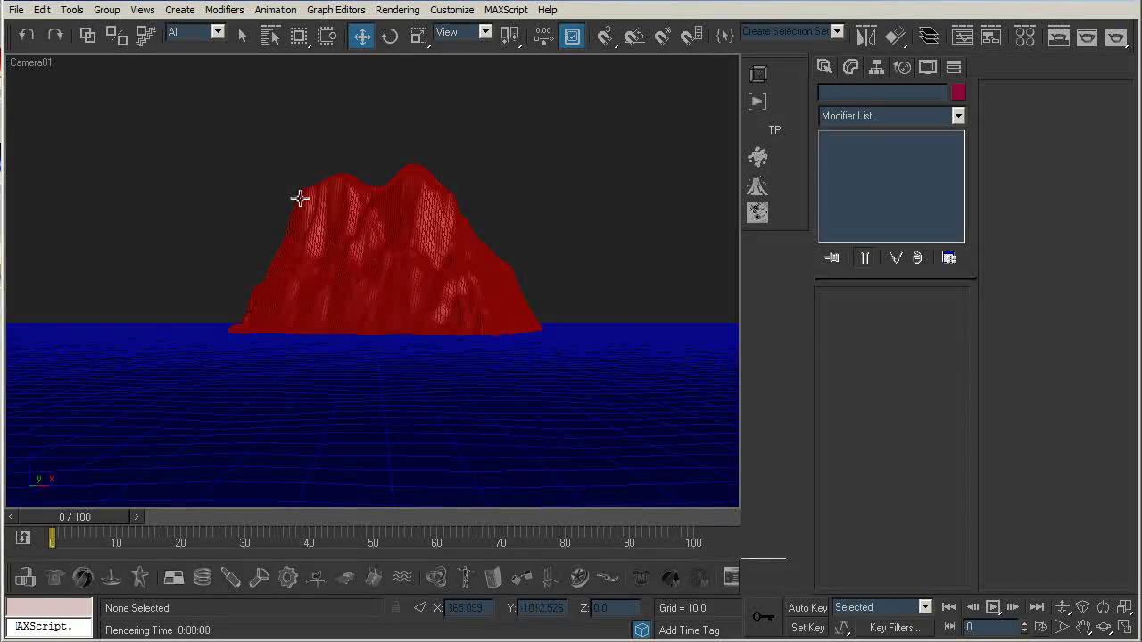
key(alt+w)
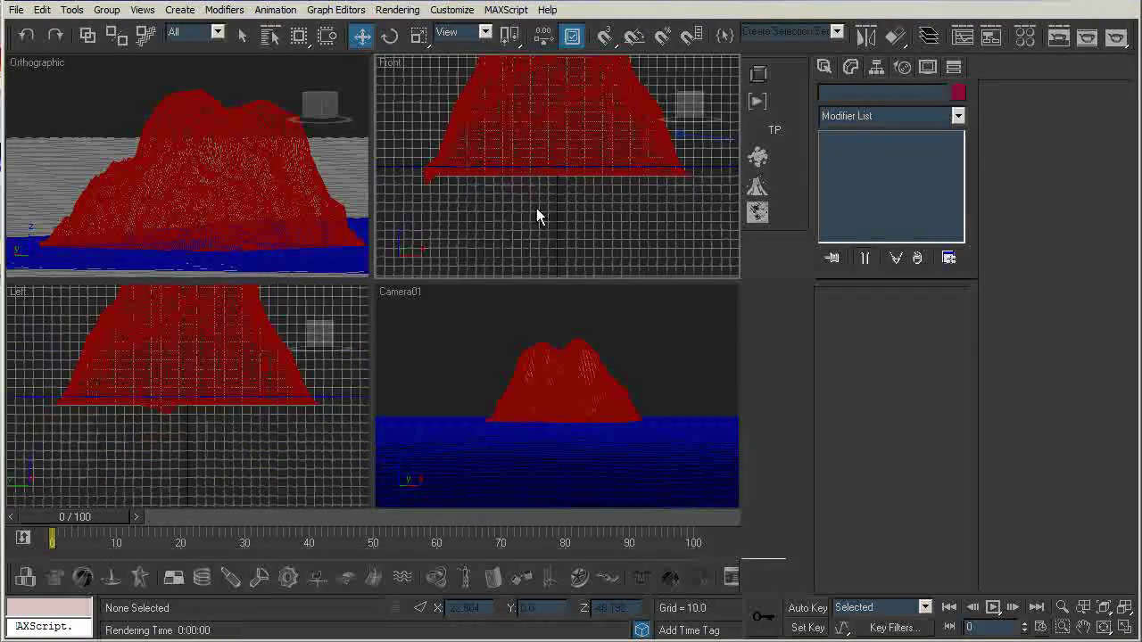
- Switch the orthographic viewport to the Top view, framing the whole scene in the Front and Top views
scroll(536, 216, down, 8)
middle_drag(563, 171, 566, 191)
right_click(268, 202)
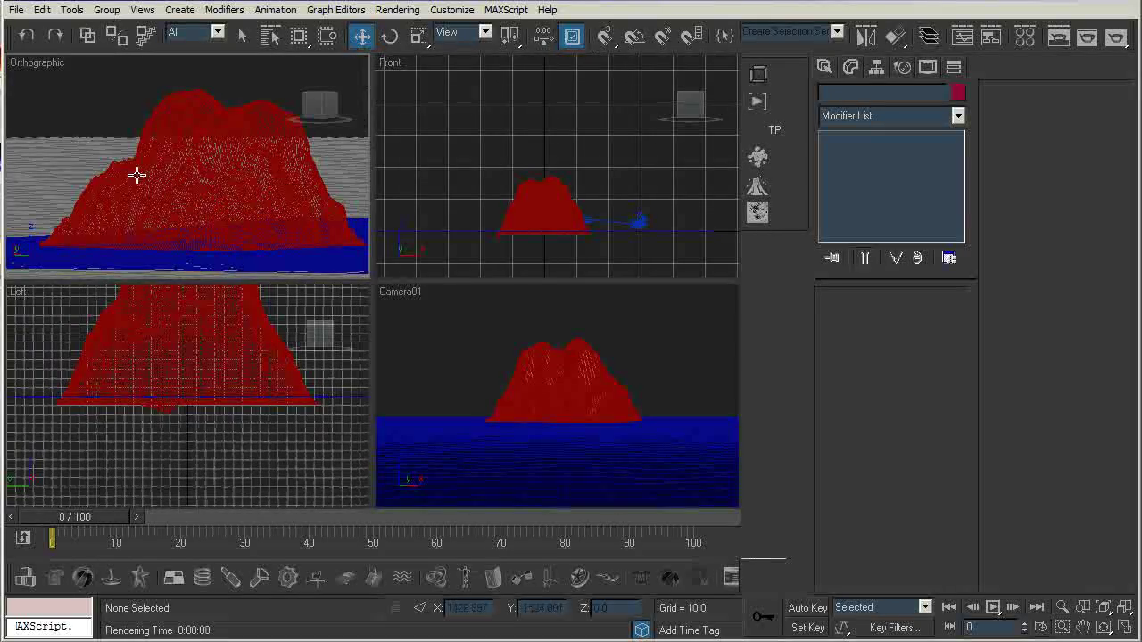
right_click(36, 63)
mouse_move(134, 72)
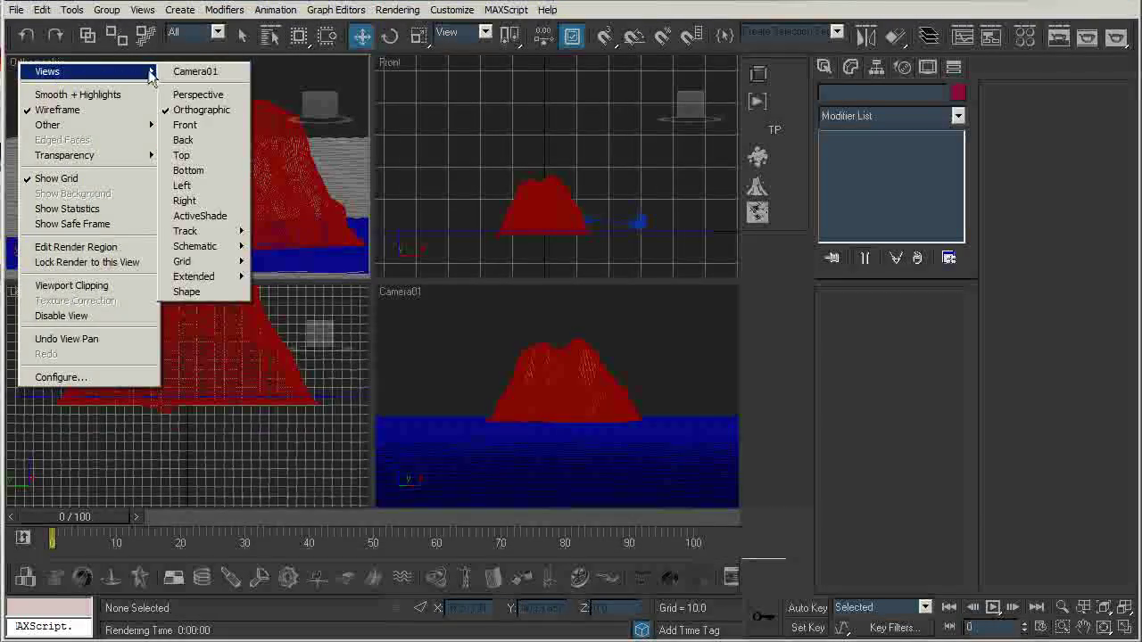
click(183, 156)
scroll(224, 166, down, 5)
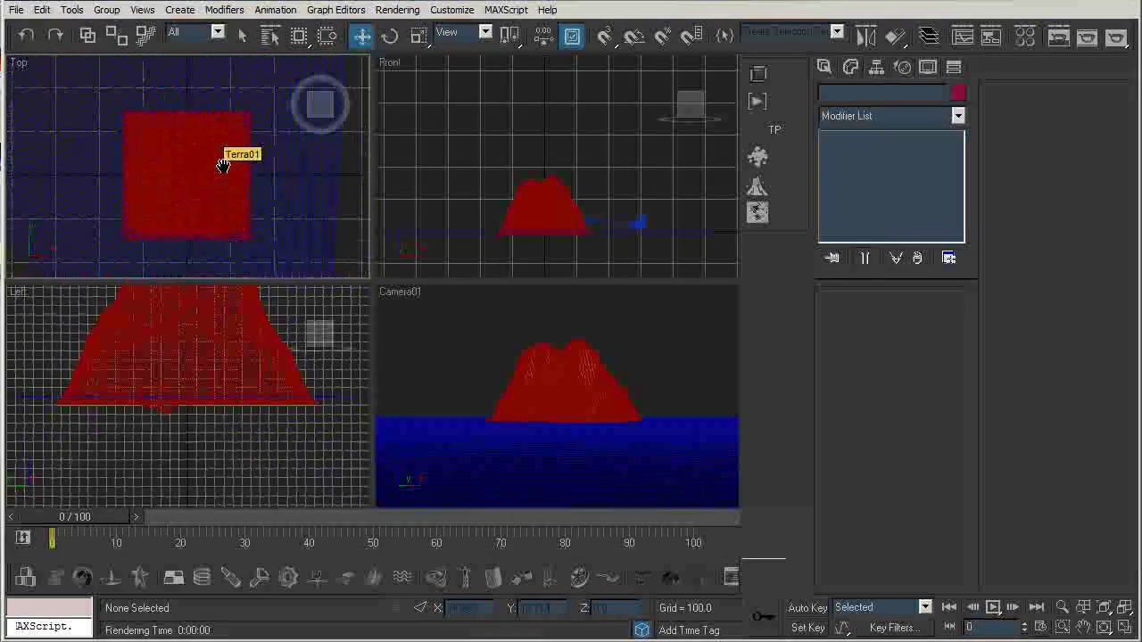
scroll(223, 166, down, 8)
mouse_move(200, 183)
middle_down()
mouse_move(207, 153)
mouse_move(204, 189)
mouse_move(204, 176)
middle_up()
scroll(203, 188, down, 1)
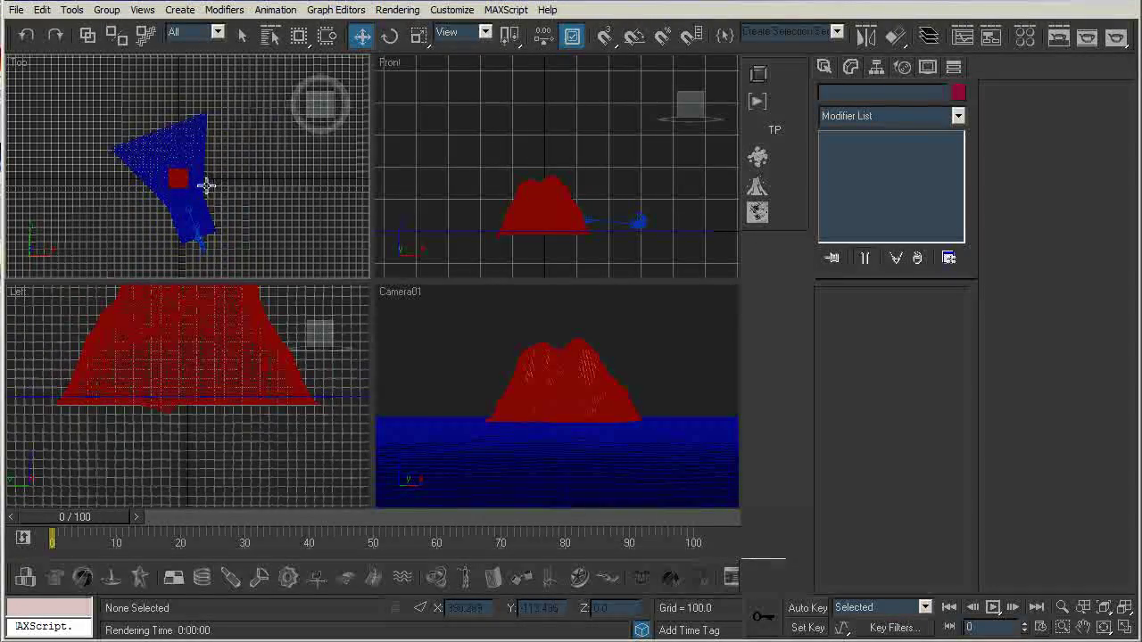
- Create a DreamScape Sun light in the Top view, placed beyond the far end of the sea and aimed at the island
click(824, 66)
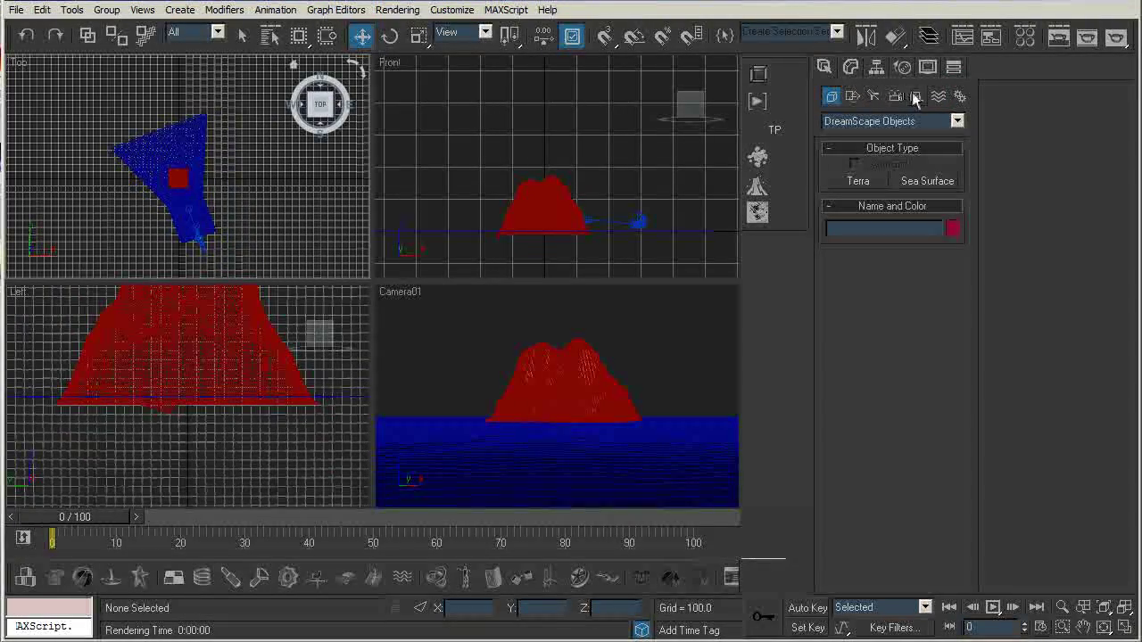
click(873, 96)
click(873, 121)
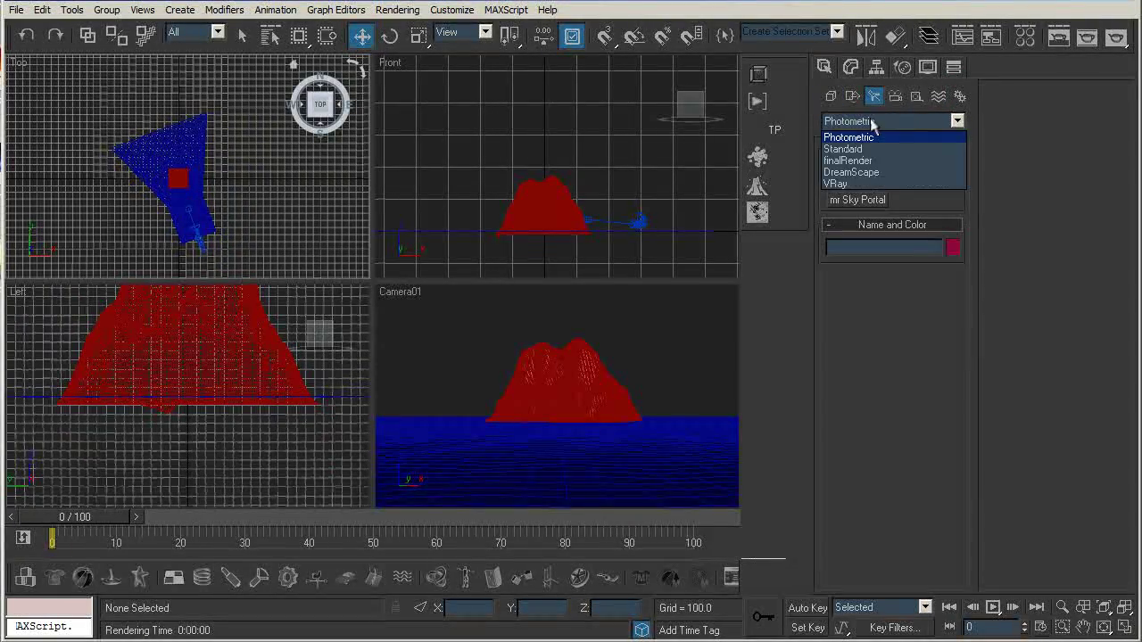
click(865, 173)
click(859, 182)
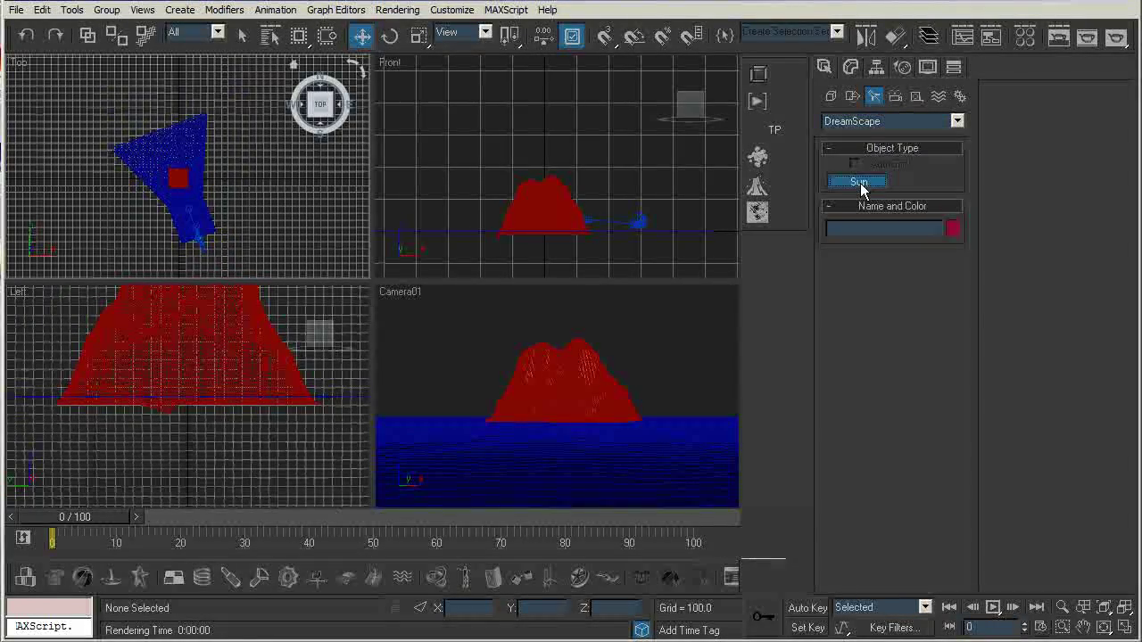
scroll(241, 145, down, 6)
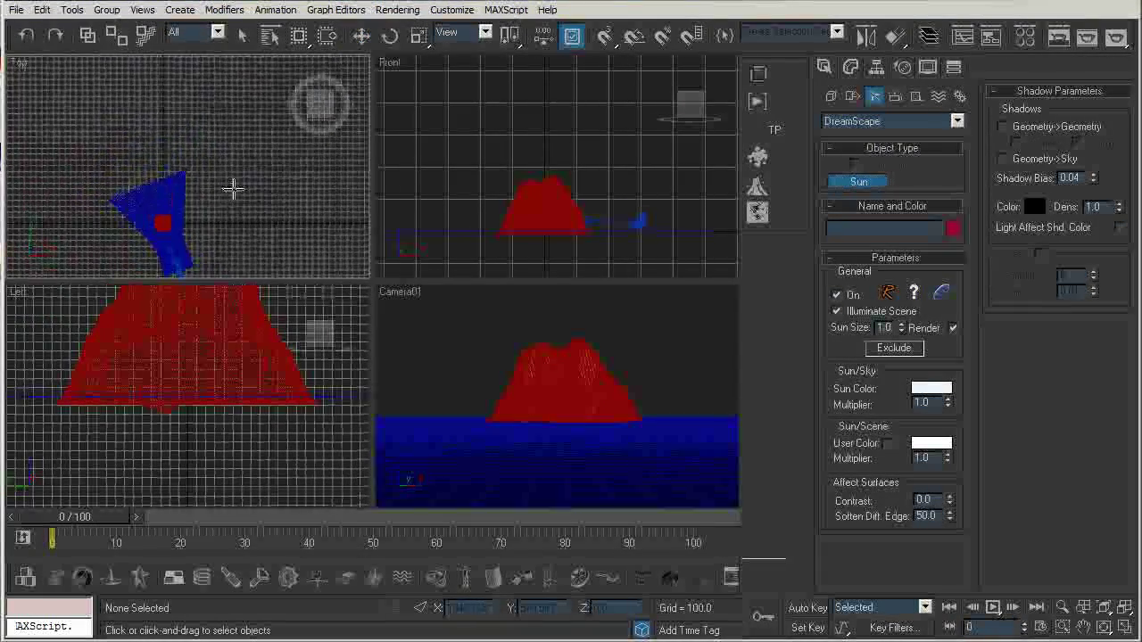
drag(222, 115, 169, 209)
key(w)
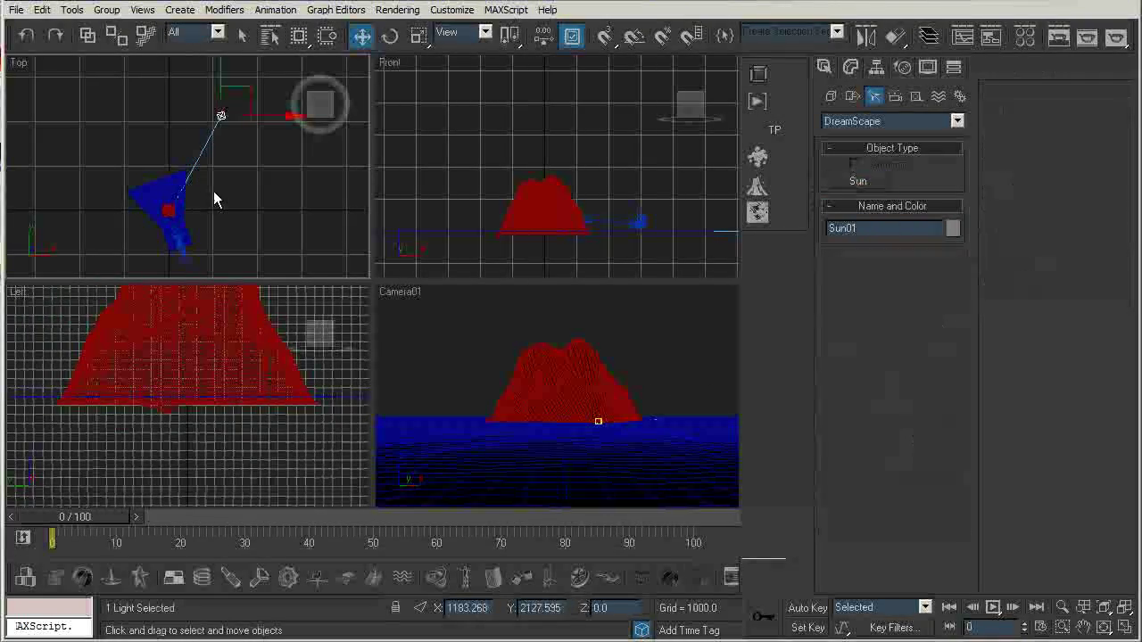
- Raise the sun above the sea to about X 911, Z 1181, and clear the selection
middle_drag(588, 218, 575, 239)
scroll(575, 238, down, 8)
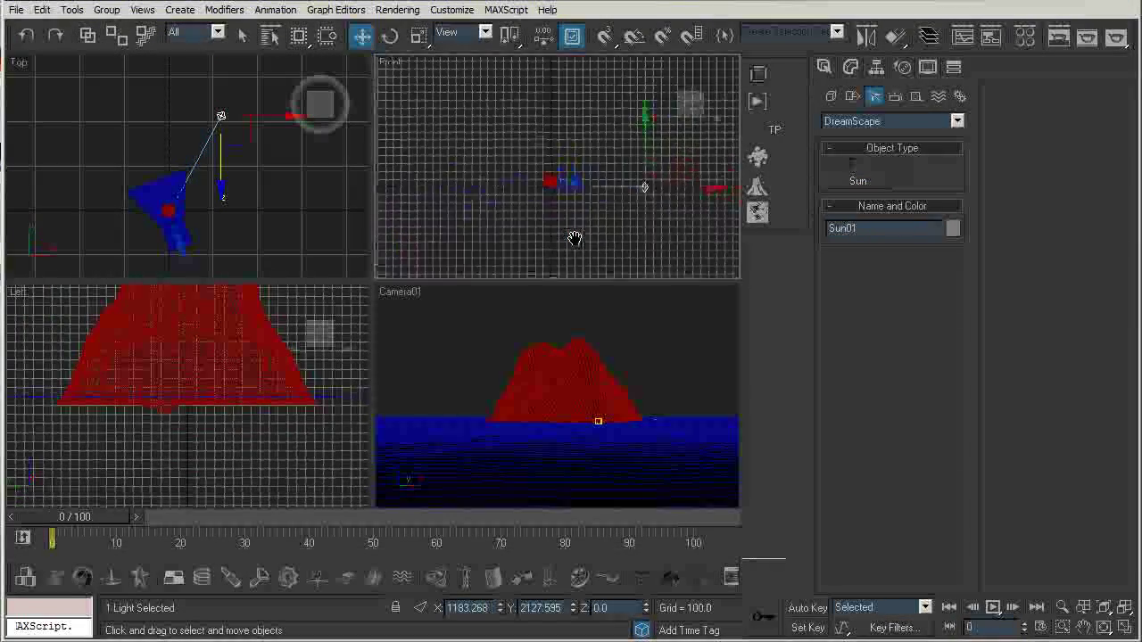
drag(614, 214, 594, 119)
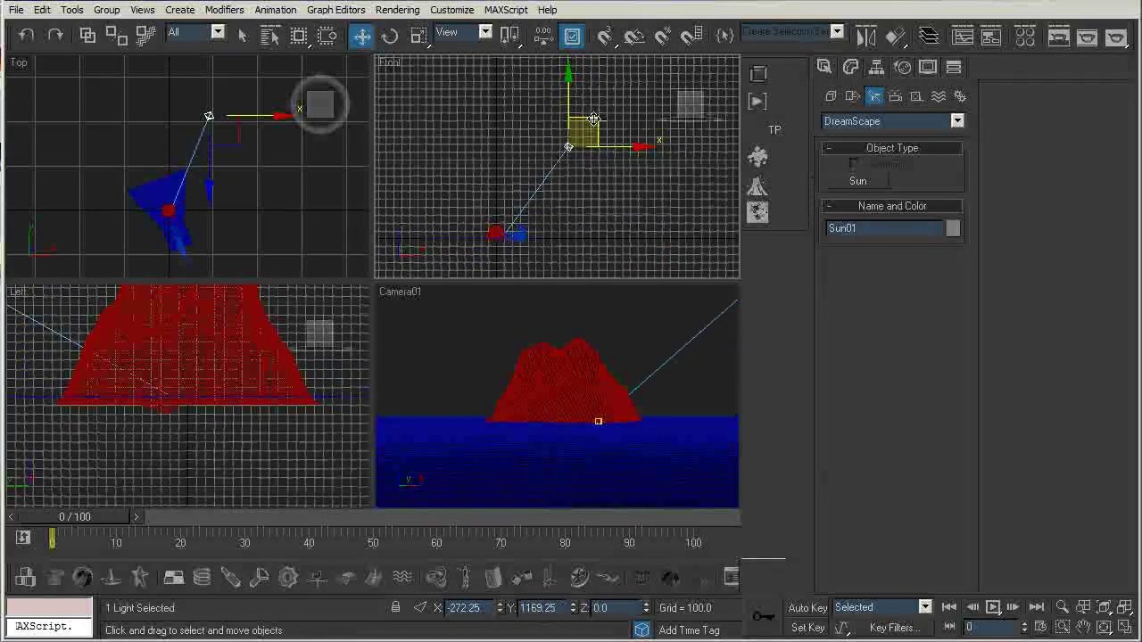
middle_drag(495, 174, 542, 156)
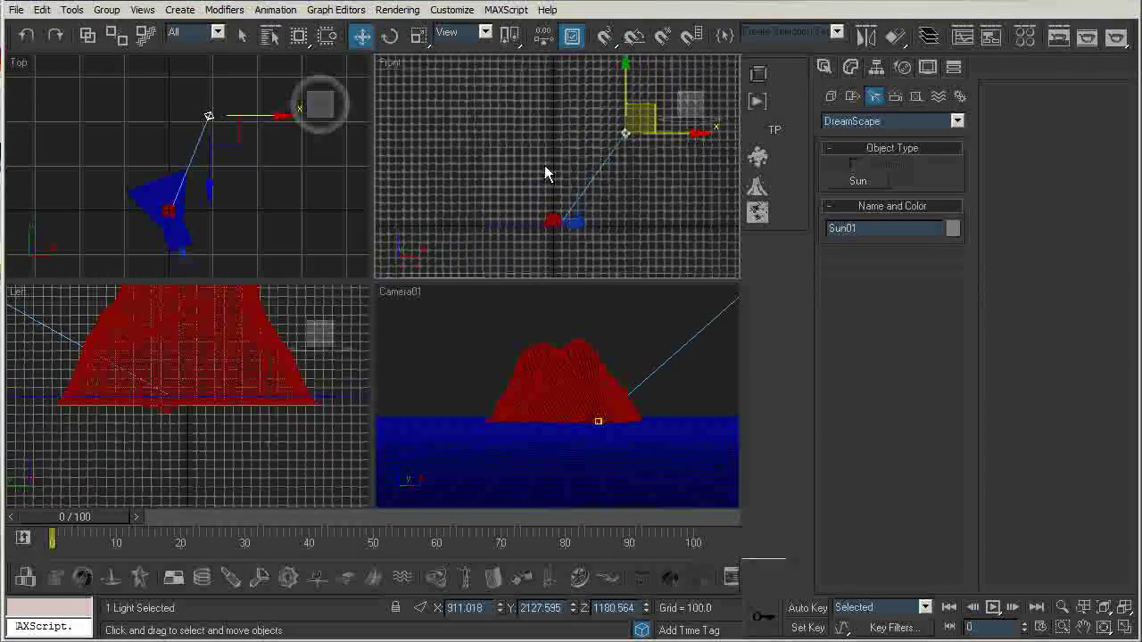
right_click(321, 357)
scroll(298, 434, down, 5)
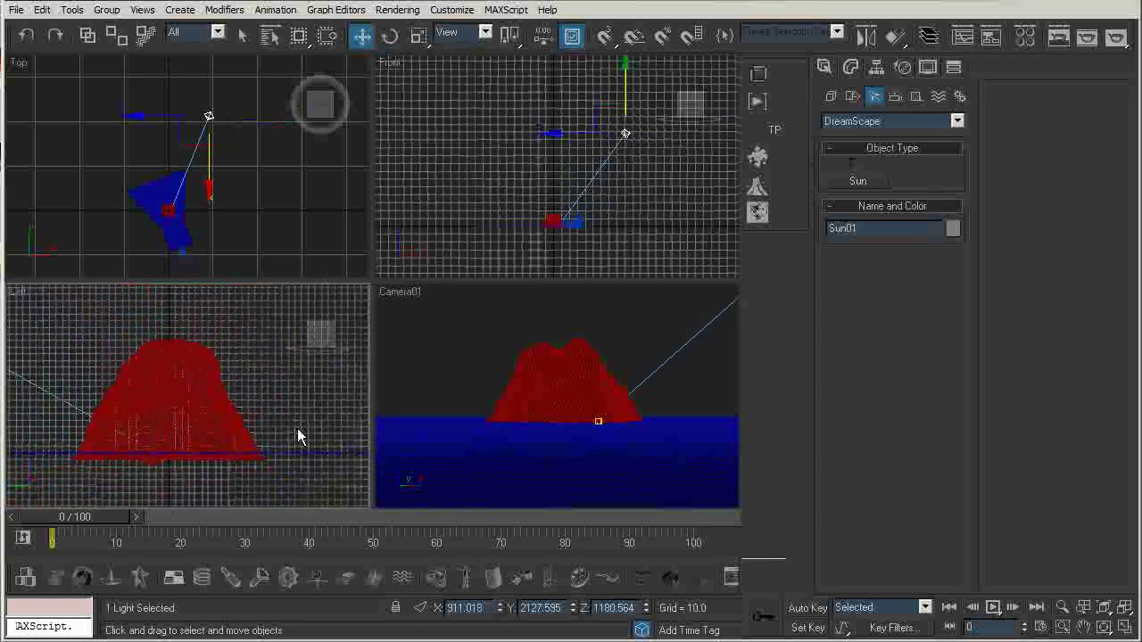
scroll(242, 382, down, 5)
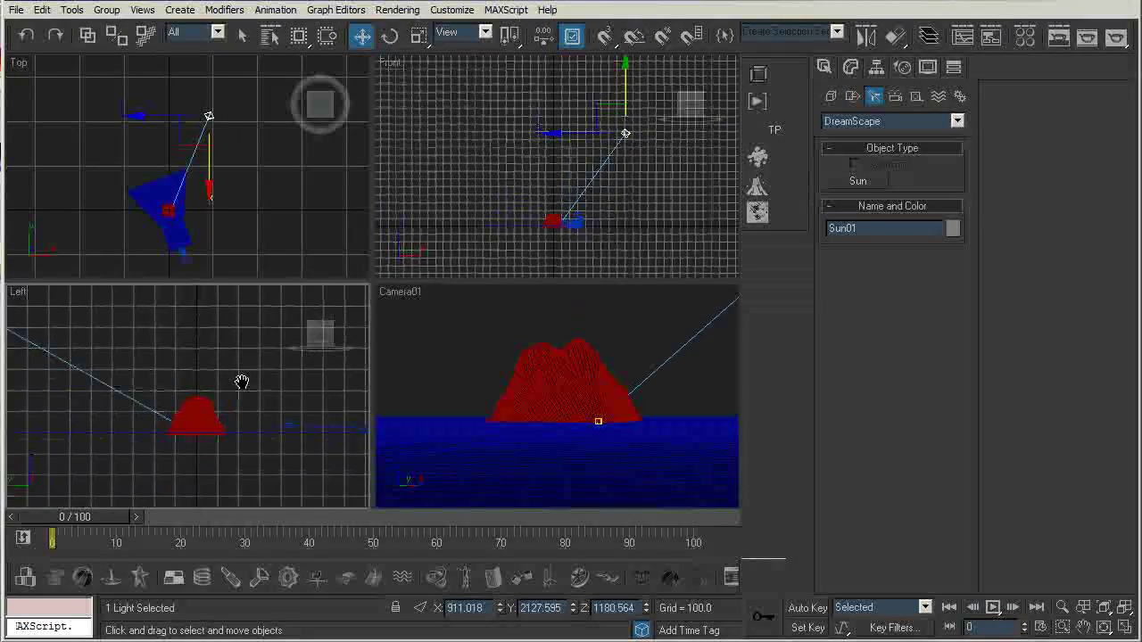
scroll(242, 382, down, 2)
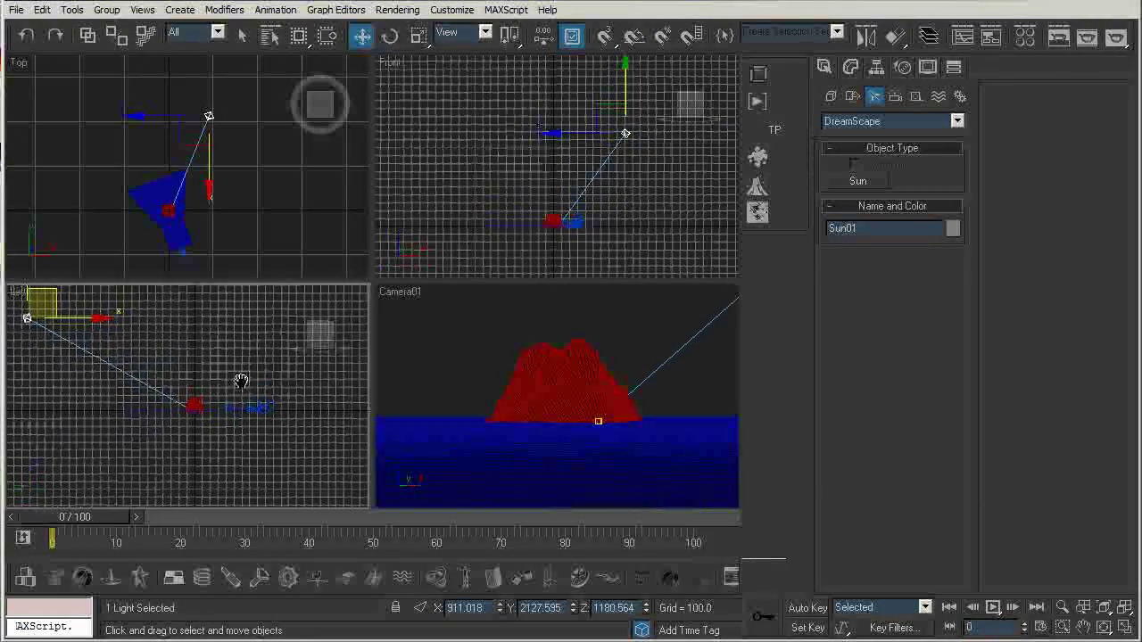
click(213, 383)
scroll(220, 379, up, 3)
middle_drag(219, 378, 162, 391)
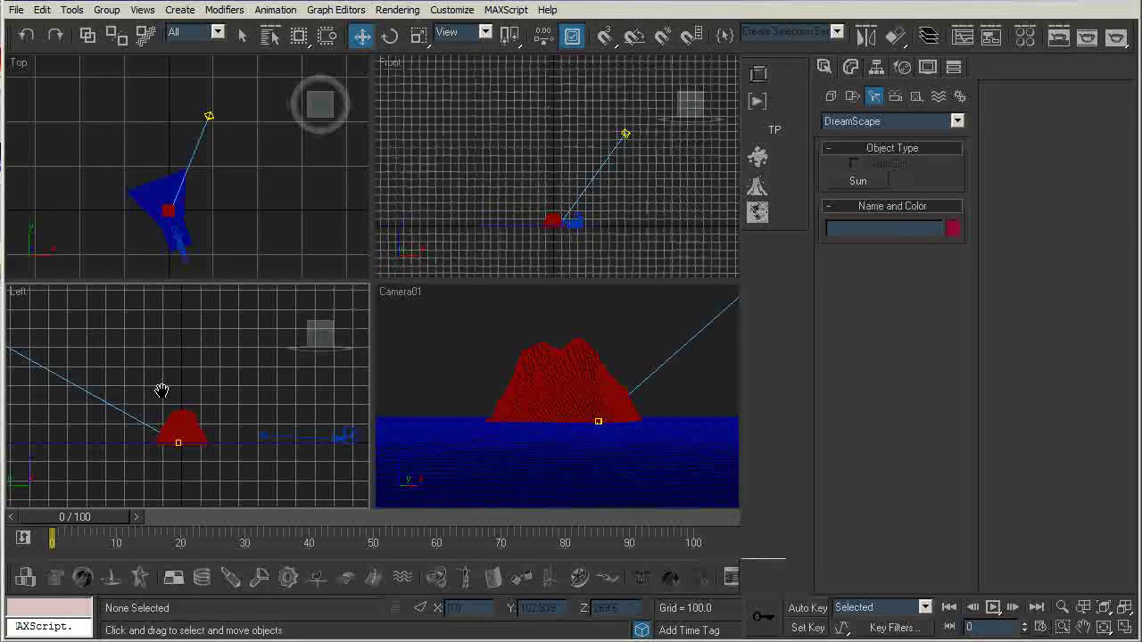
- Preview the sky and clouds of the DreamScape atmospheric effect in the environment settings, and close the preview
key(8)
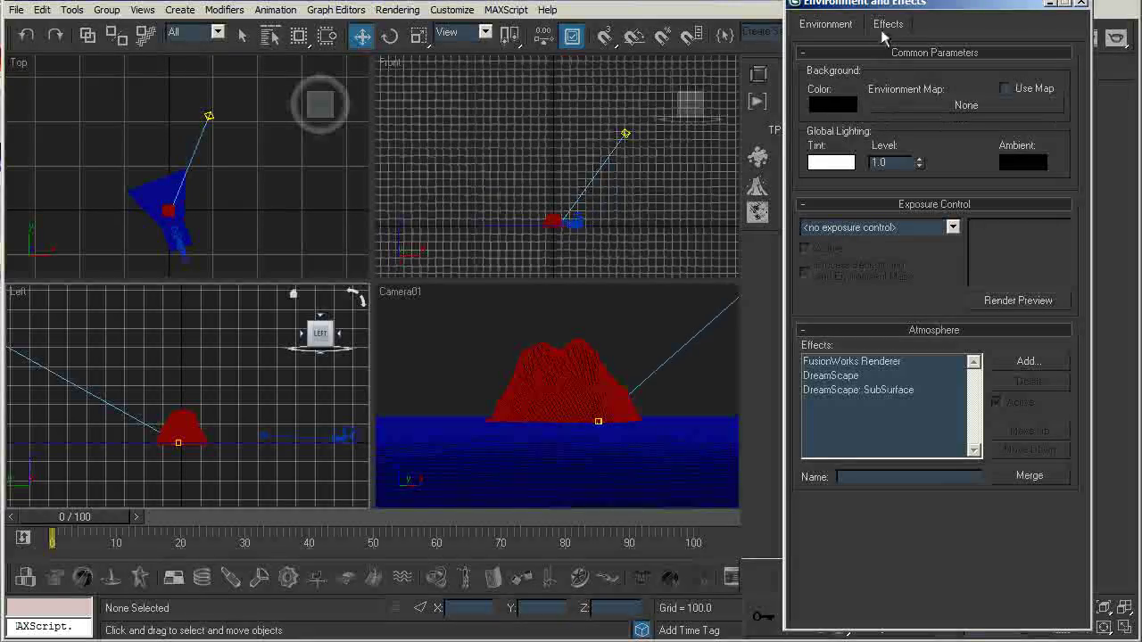
click(846, 376)
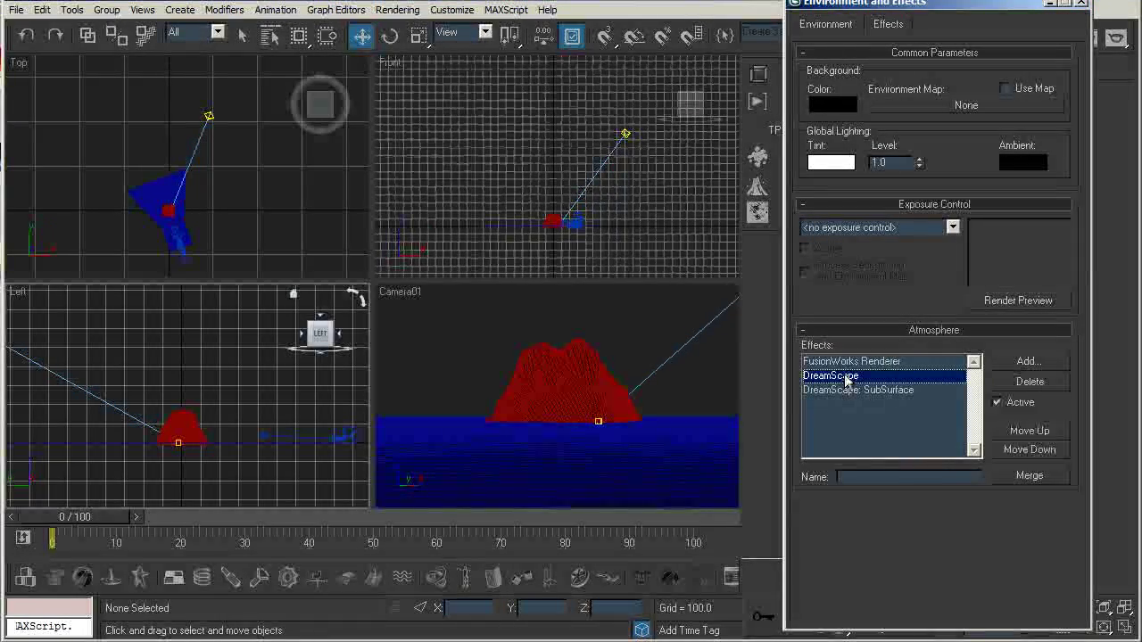
drag(928, 564, 928, 393)
click(1024, 361)
drag(969, 226, 899, 173)
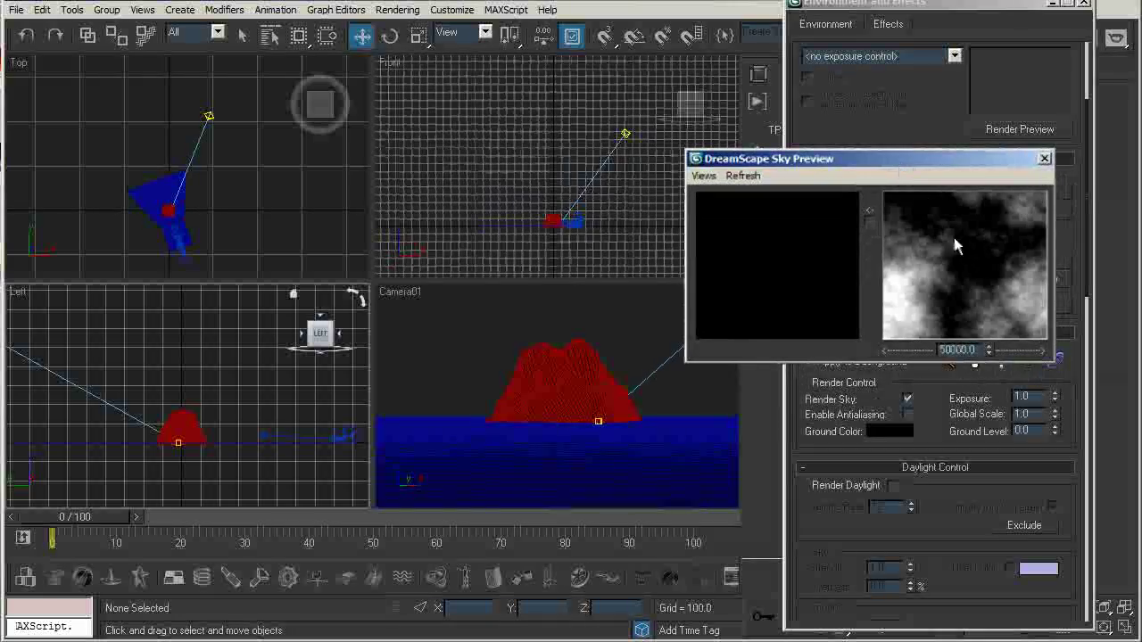
mouse_move(940, 279)
mouse_down()
mouse_move(929, 293)
mouse_move(941, 266)
mouse_move(932, 278)
mouse_up()
click(1044, 158)
- Enable daylight rendering for the DreamScape effect and review its daylight parameters
drag(897, 534, 931, 272)
click(892, 229)
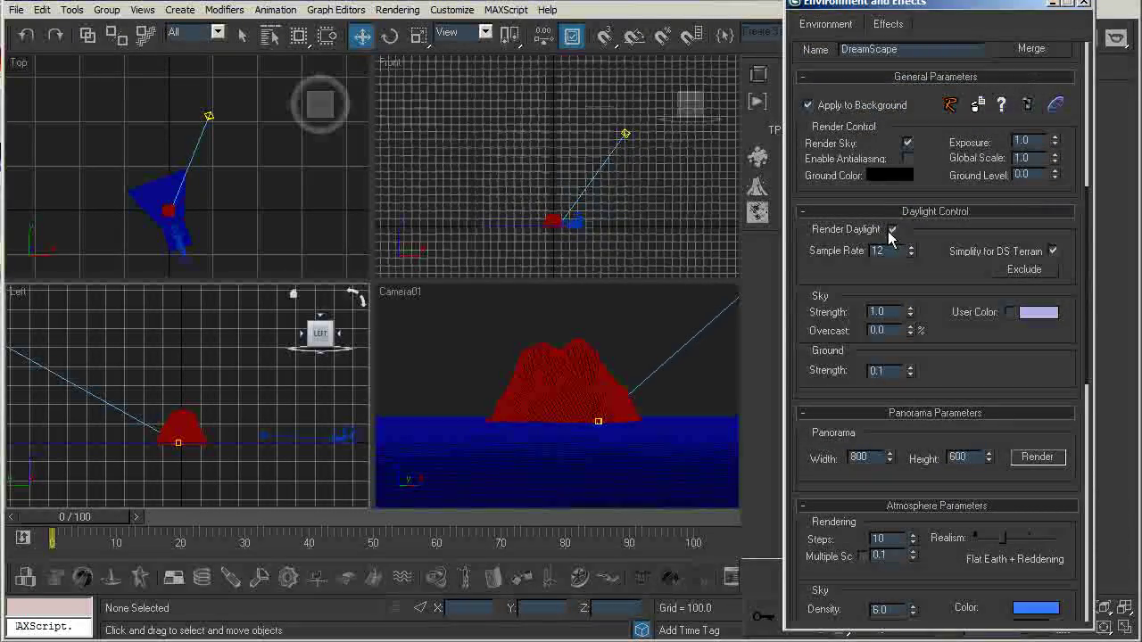
scroll(928, 276, down, 2)
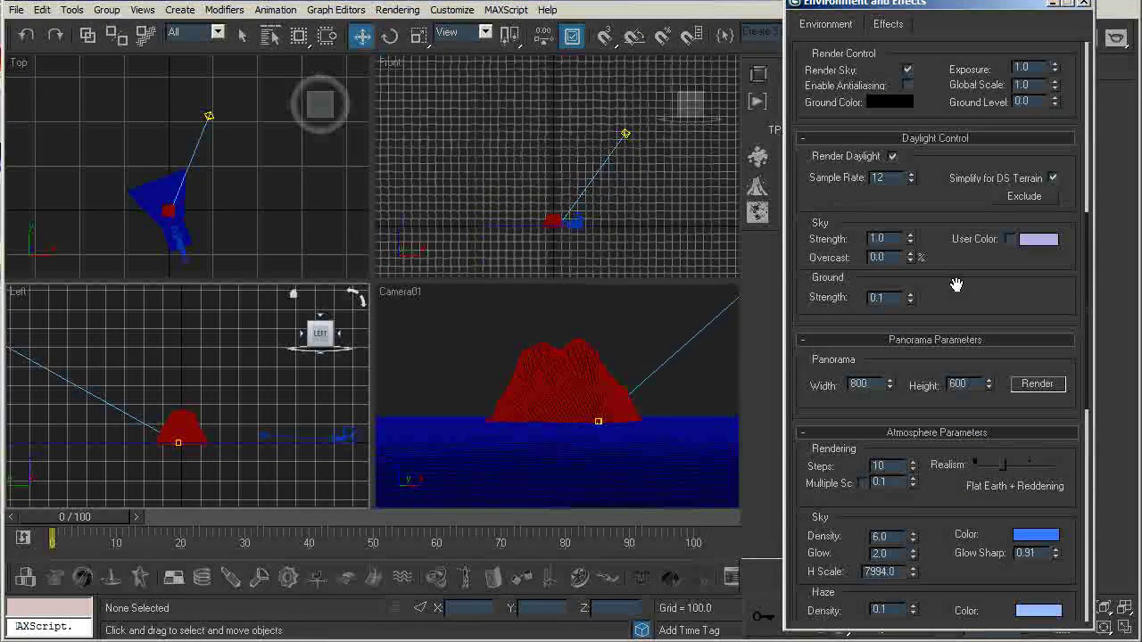
drag(956, 285, 951, 331)
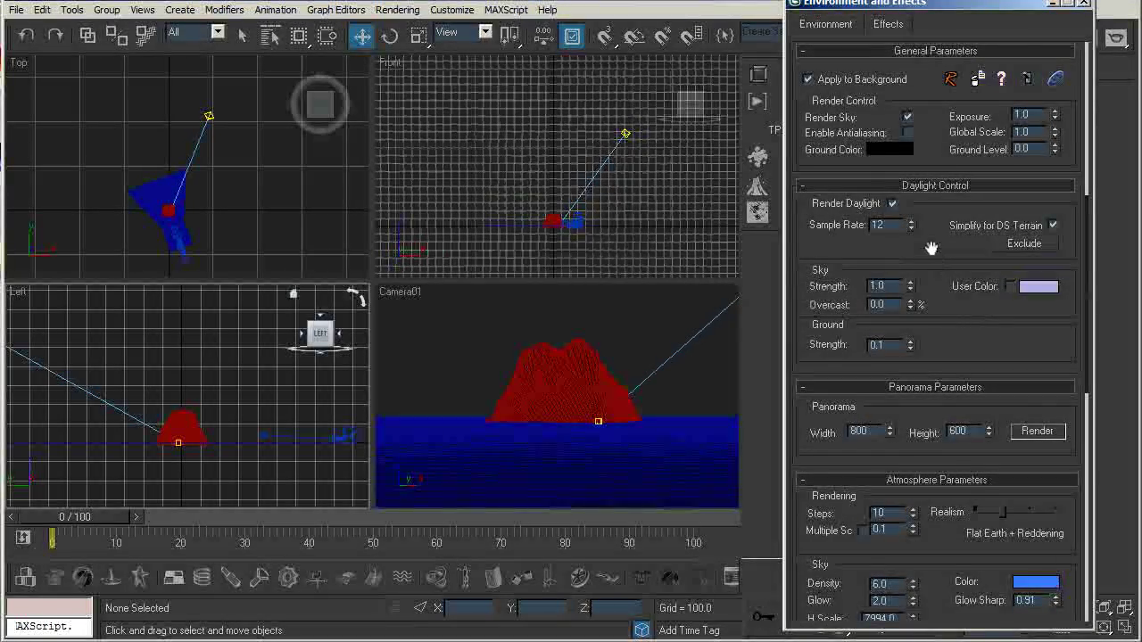
drag(932, 249, 956, 373)
- Set the atmosphere's realism to Flat Earth and its rendering steps to 15
scroll(956, 373, down, 5)
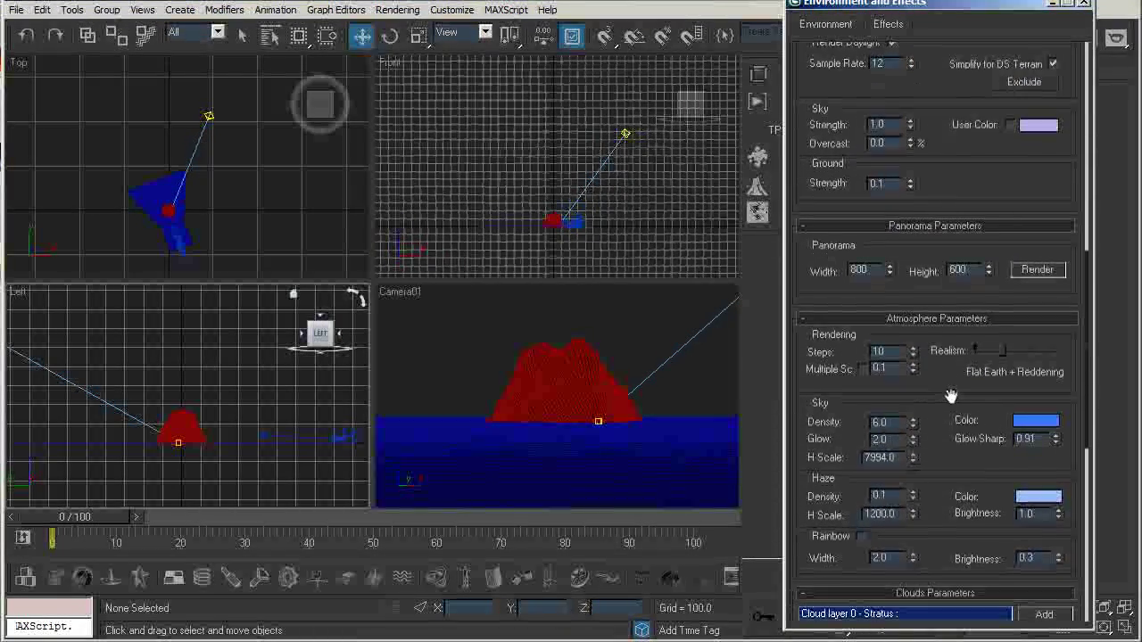
mouse_move(1003, 351)
mouse_down()
mouse_move(977, 351)
mouse_move(1003, 353)
mouse_up()
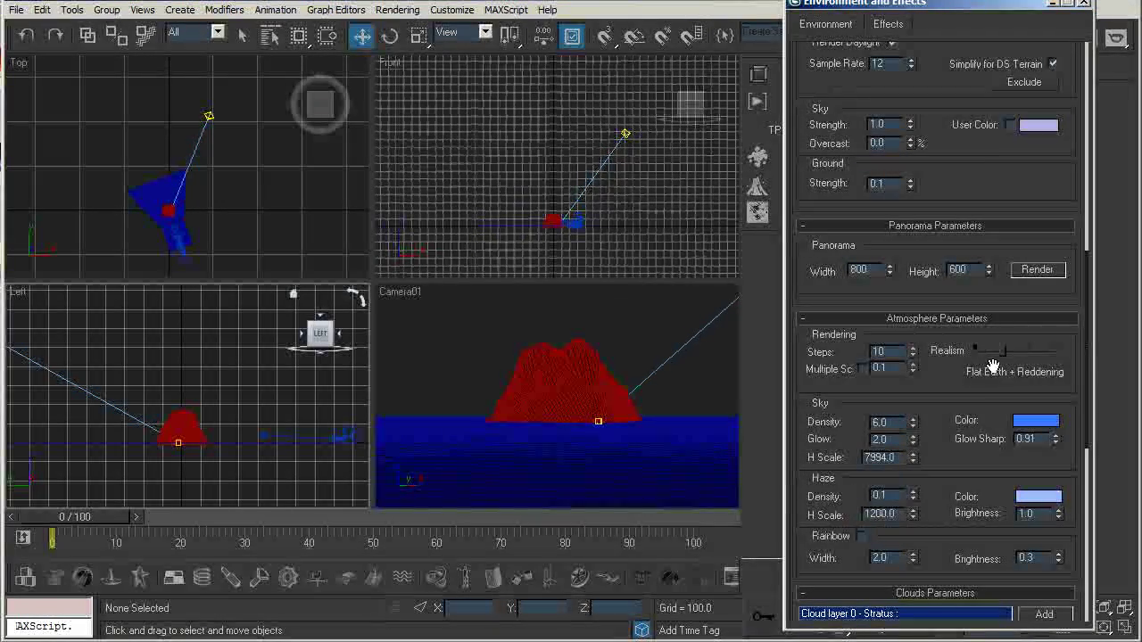
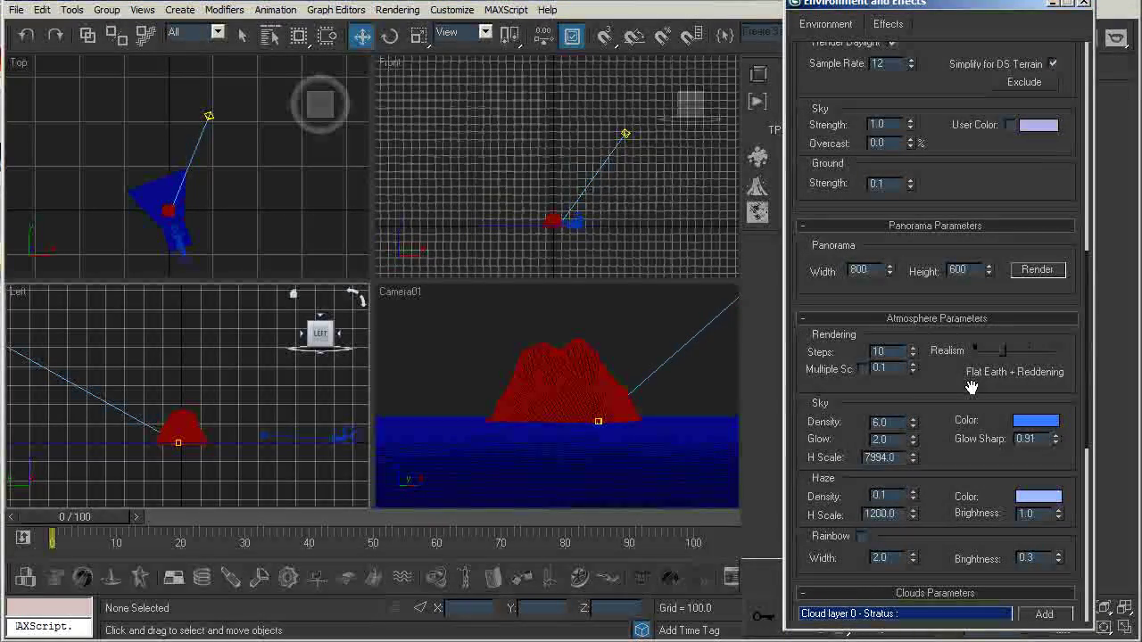
drag(1004, 356, 977, 357)
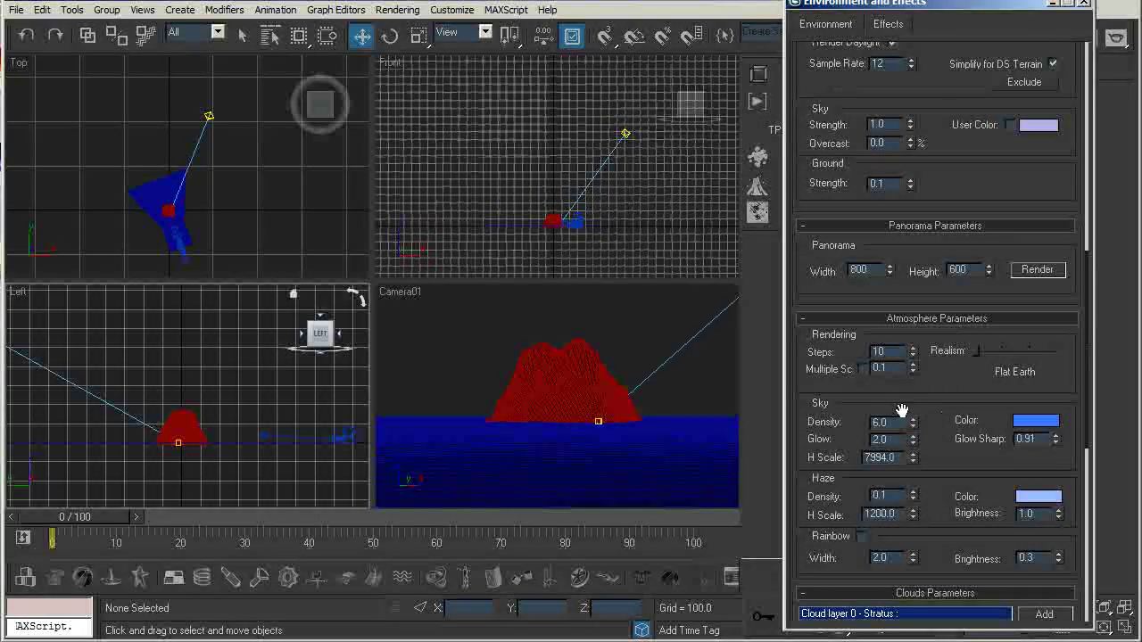
text(15)
key(Return)
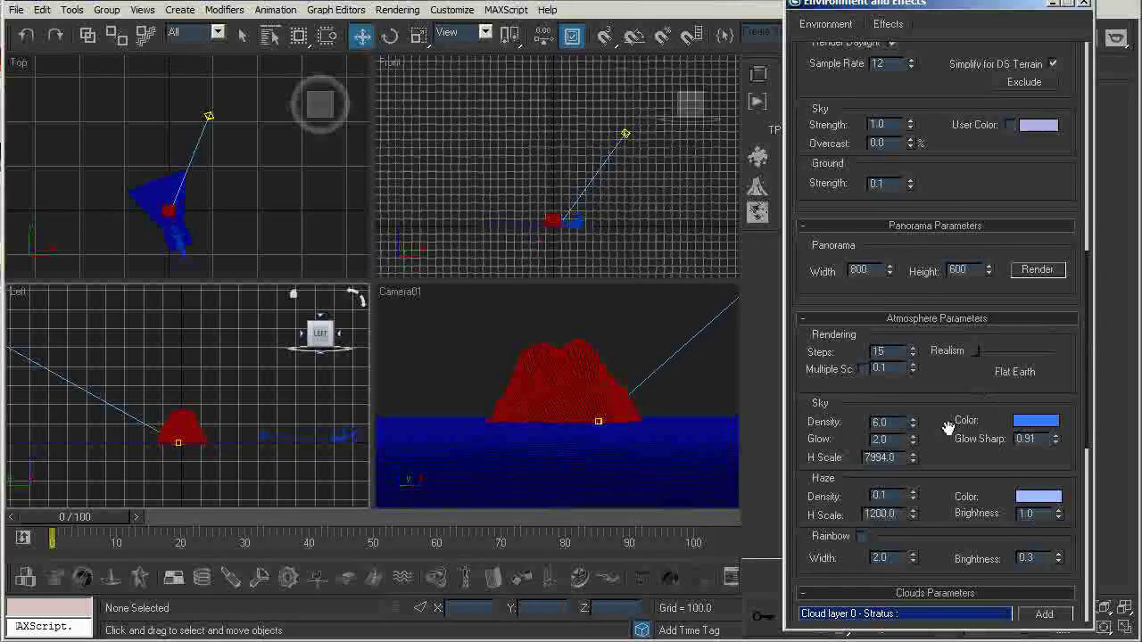
- Try to set the Stratus cloud layer's motion phase to 15 at the first frame
scroll(944, 404, down, 1)
drag(935, 440, 933, 378)
drag(946, 465, 942, 354)
drag(1009, 507, 1026, 331)
scroll(946, 430, down, 1)
drag(946, 430, 952, 311)
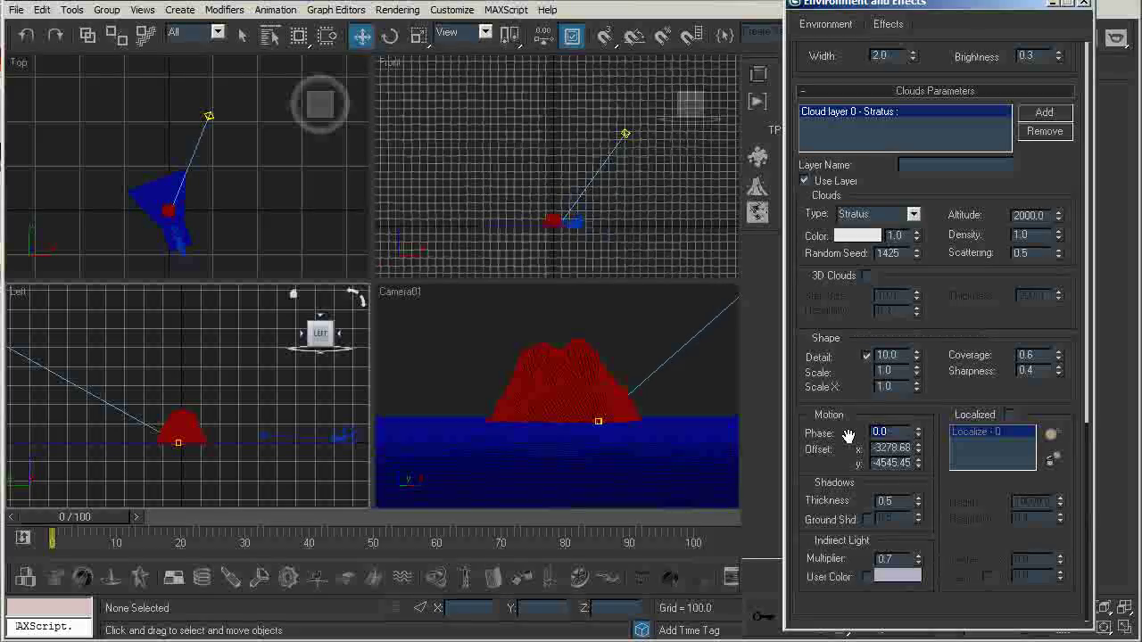
text(15)
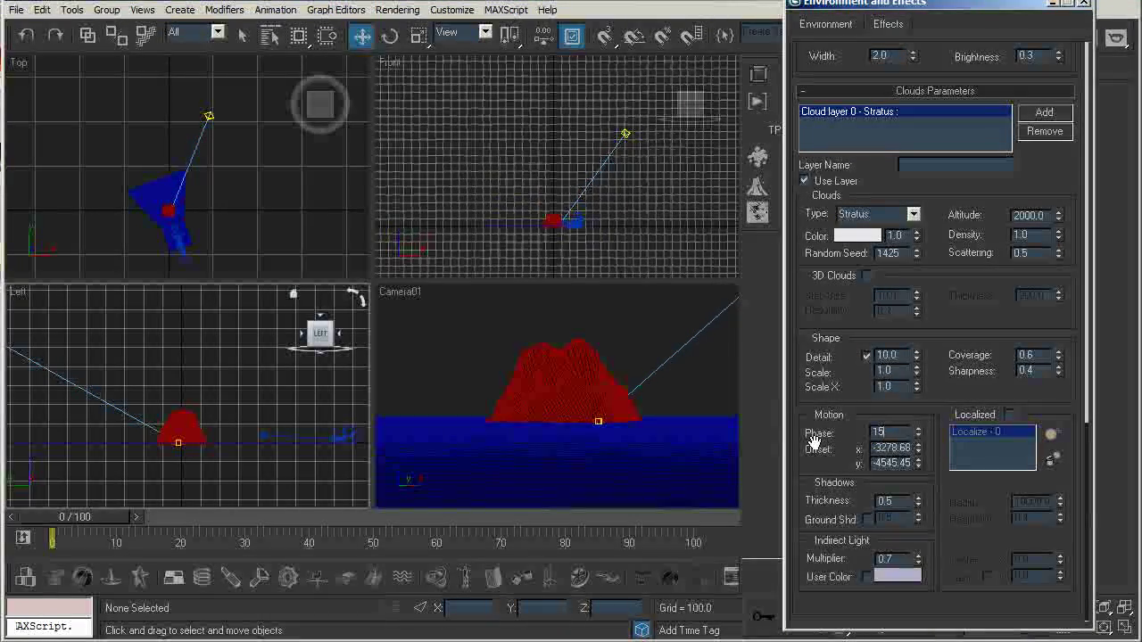
key(Return)
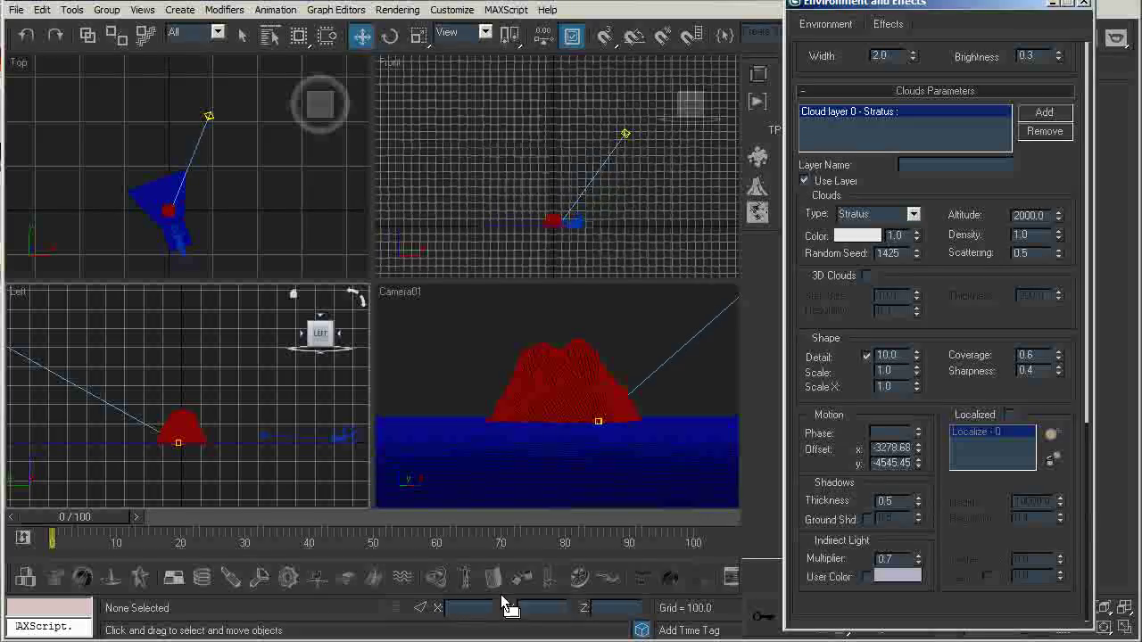
- Turn on Auto Key and animate the Stratus cloud layer's motion phase to 15 at frame 100
drag(939, 11, 597, 16)
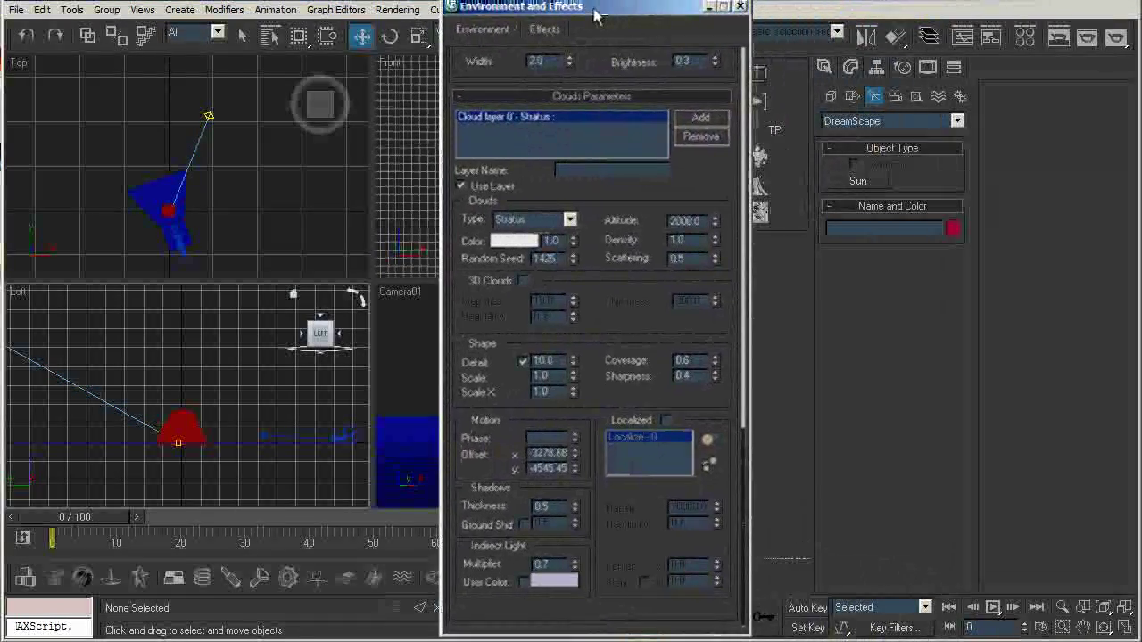
click(807, 608)
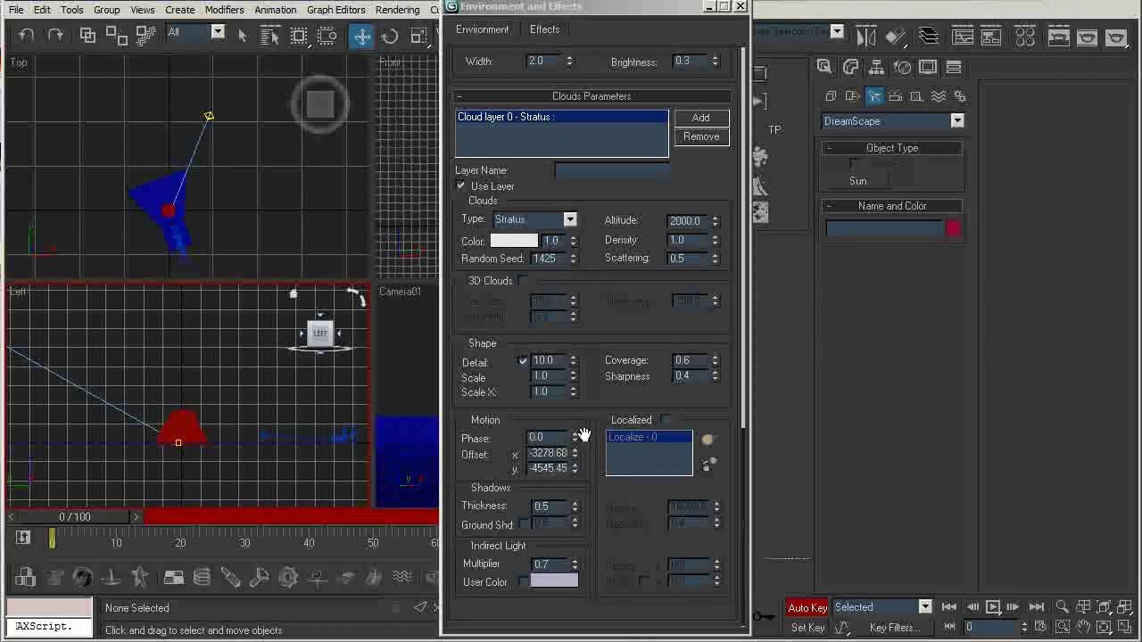
click(574, 435)
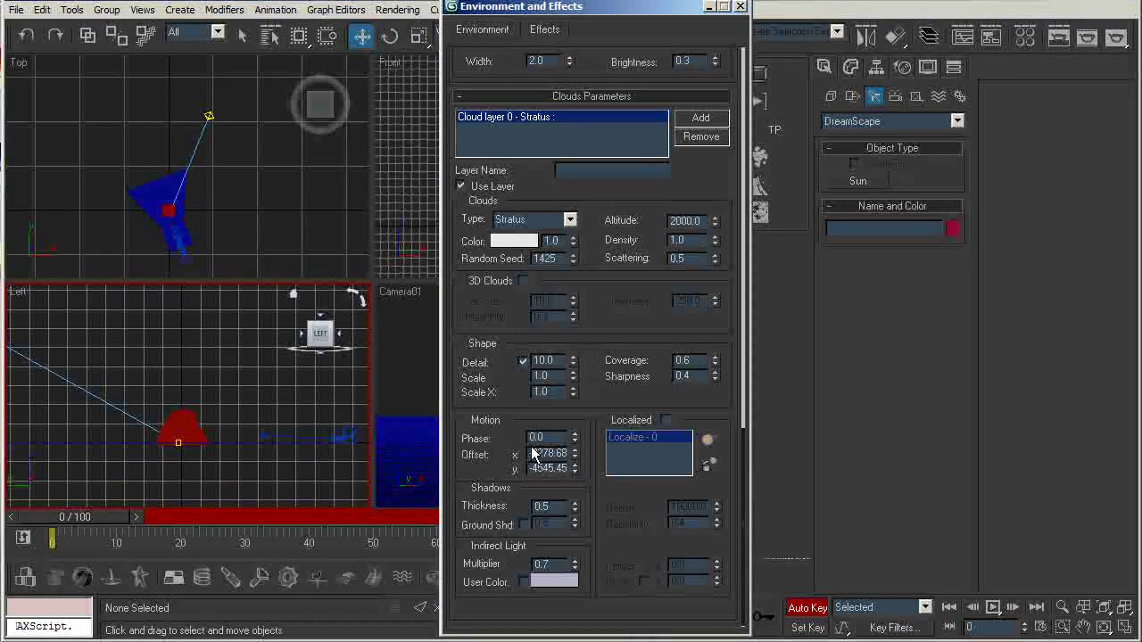
key(End)
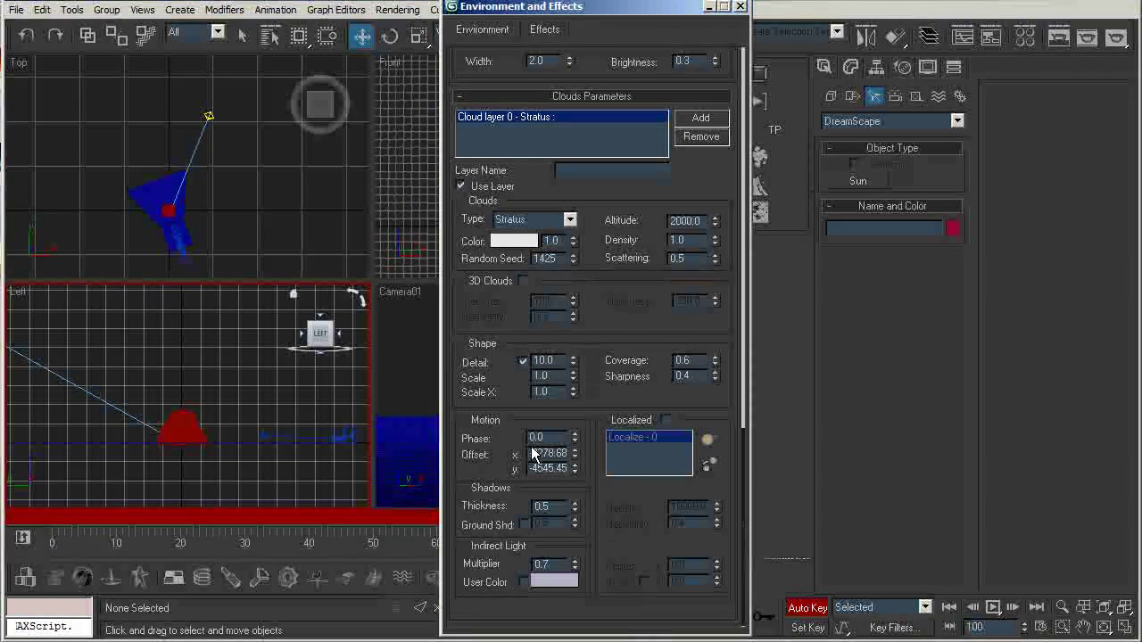
text(15)
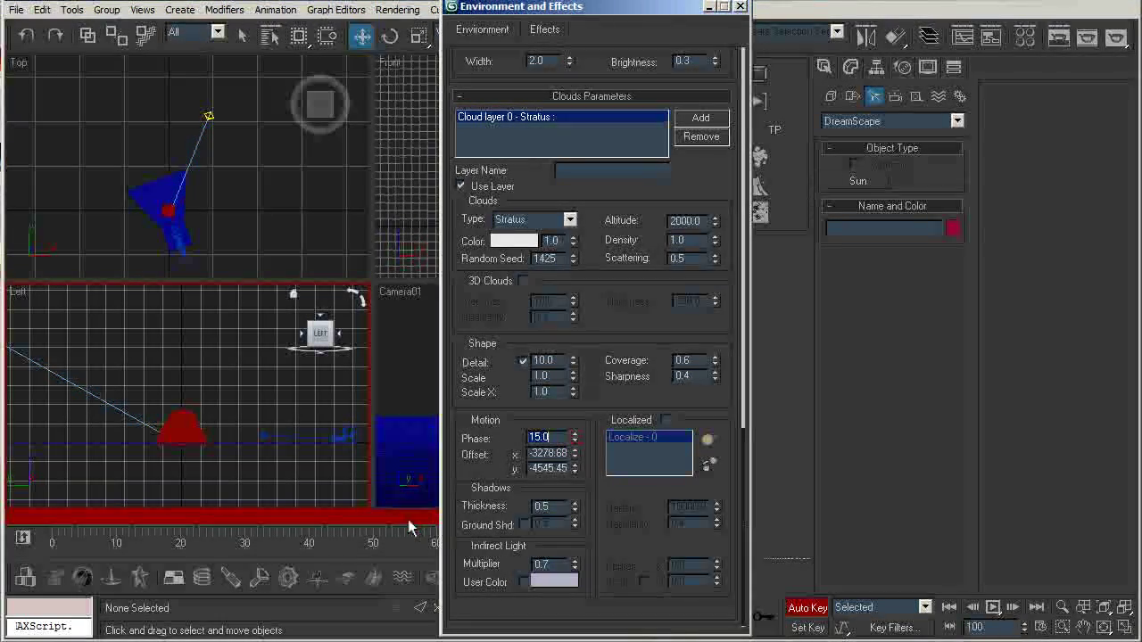
- Turn off Auto Key and shift the Stratus cloud pattern in the DreamScape sky preview
key(n)
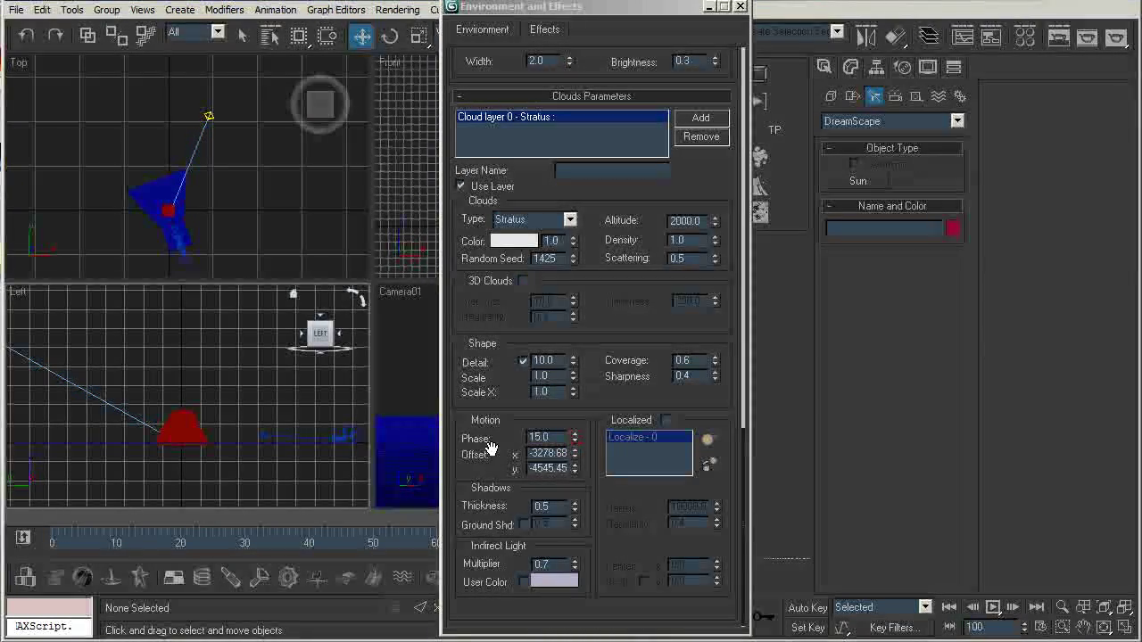
scroll(645, 420, up, 5)
scroll(639, 311, up, 8)
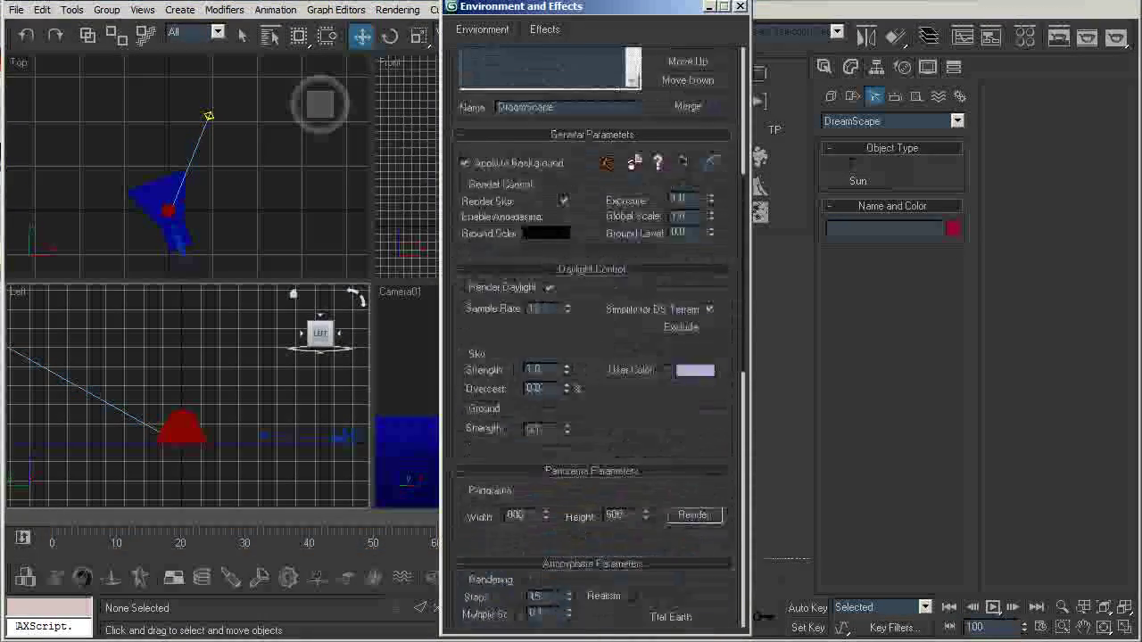
click(684, 200)
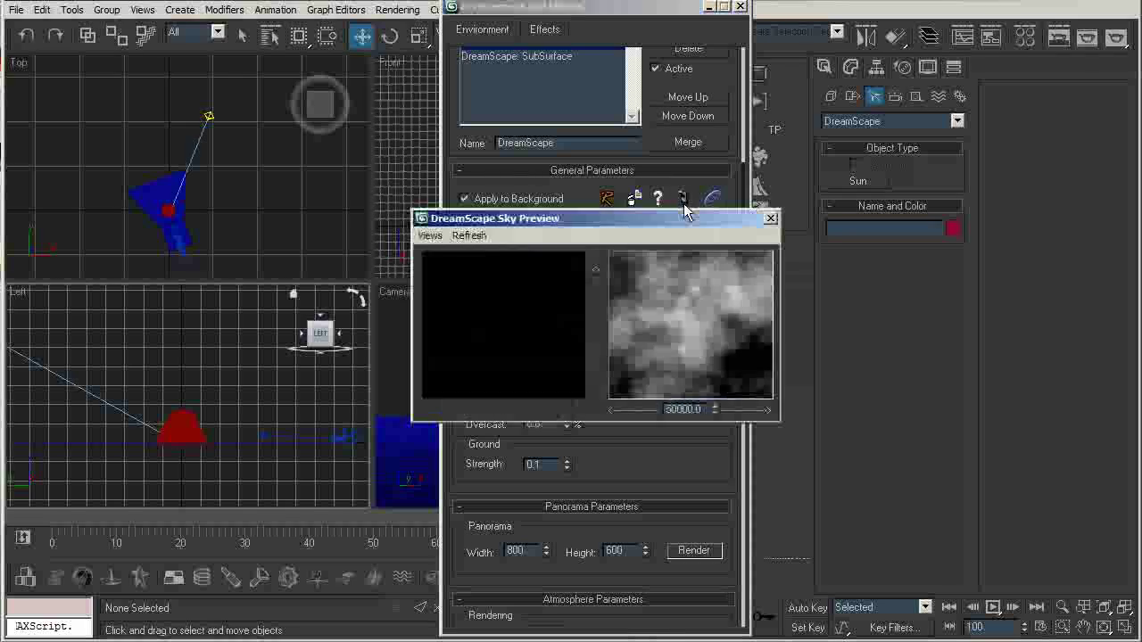
drag(650, 293, 705, 353)
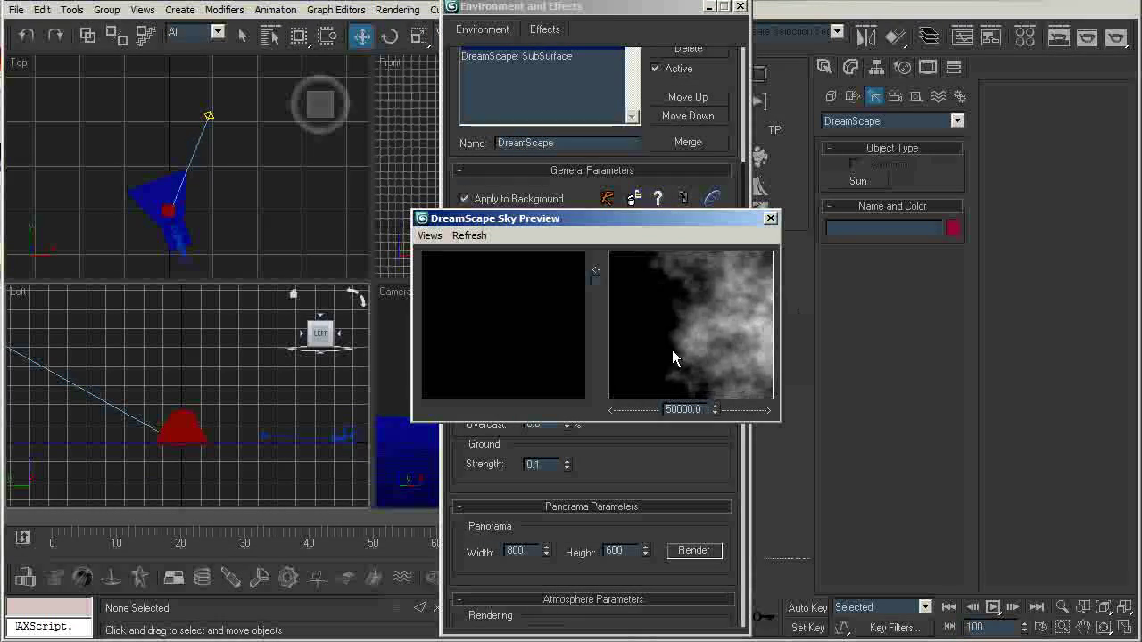
drag(615, 290, 656, 314)
click(771, 219)
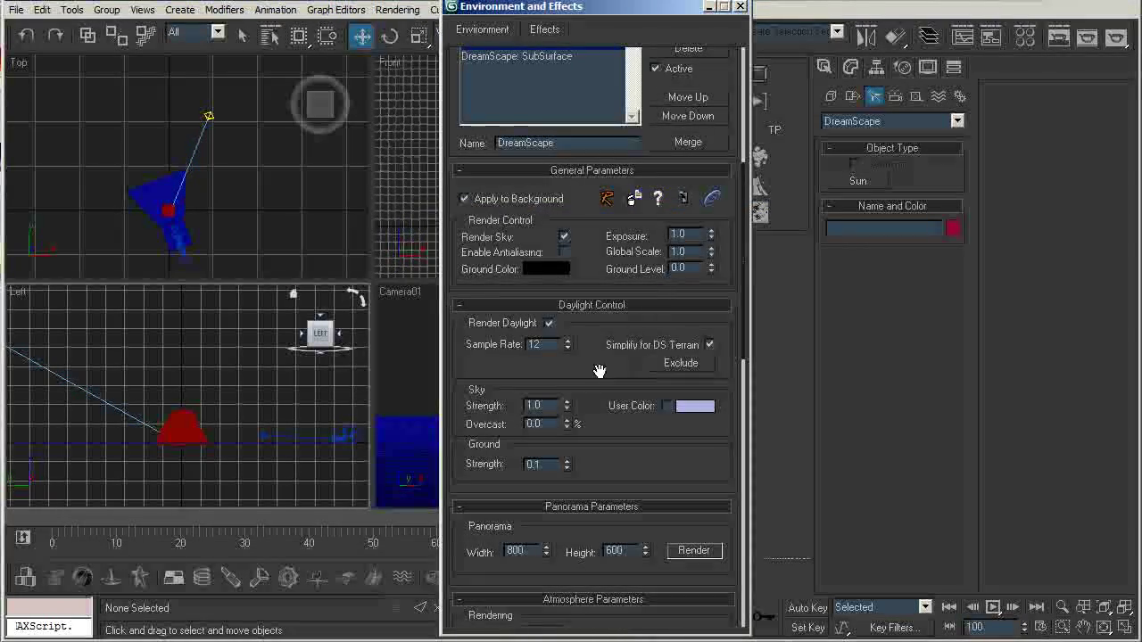
scroll(571, 321, down, 3)
drag(612, 418, 620, 310)
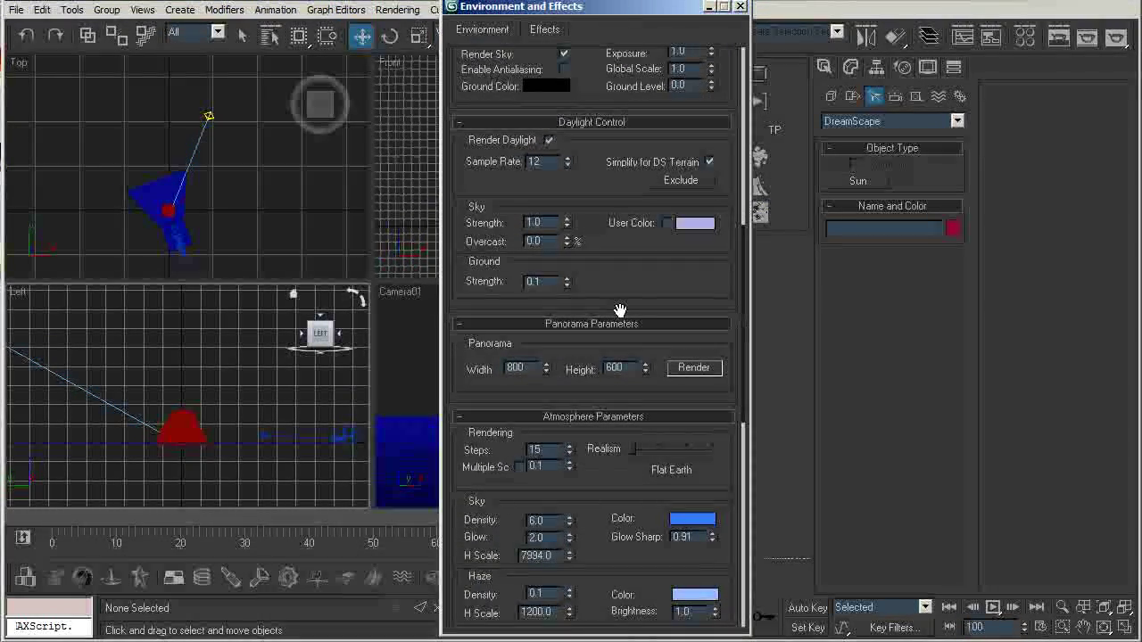
drag(596, 499, 606, 405)
drag(606, 321, 599, 548)
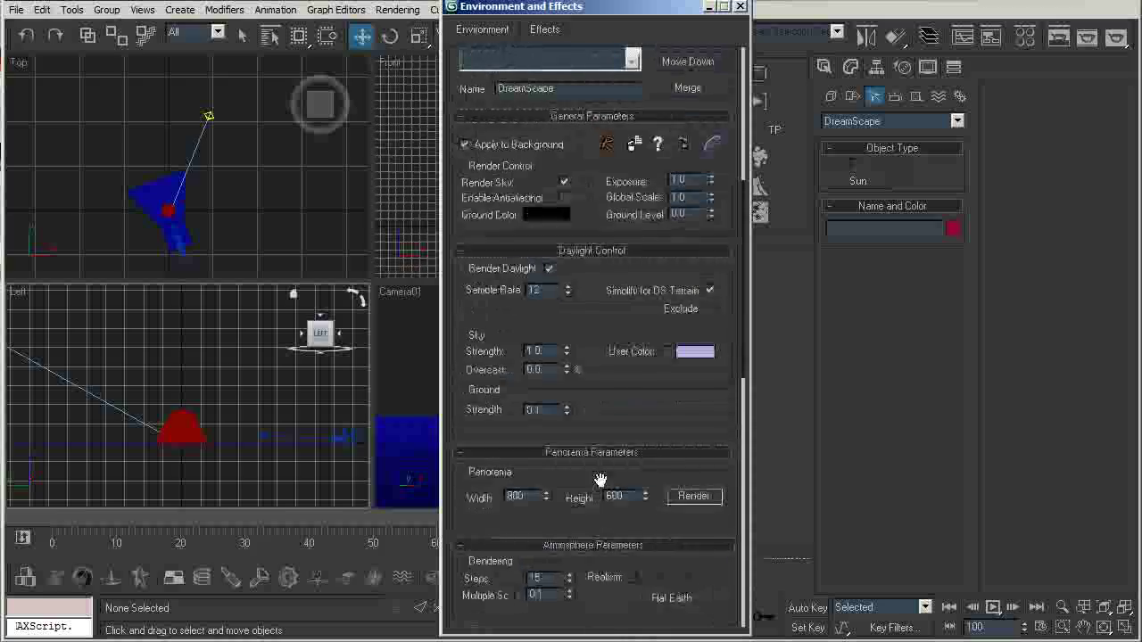
drag(597, 288, 597, 364)
click(738, 7)
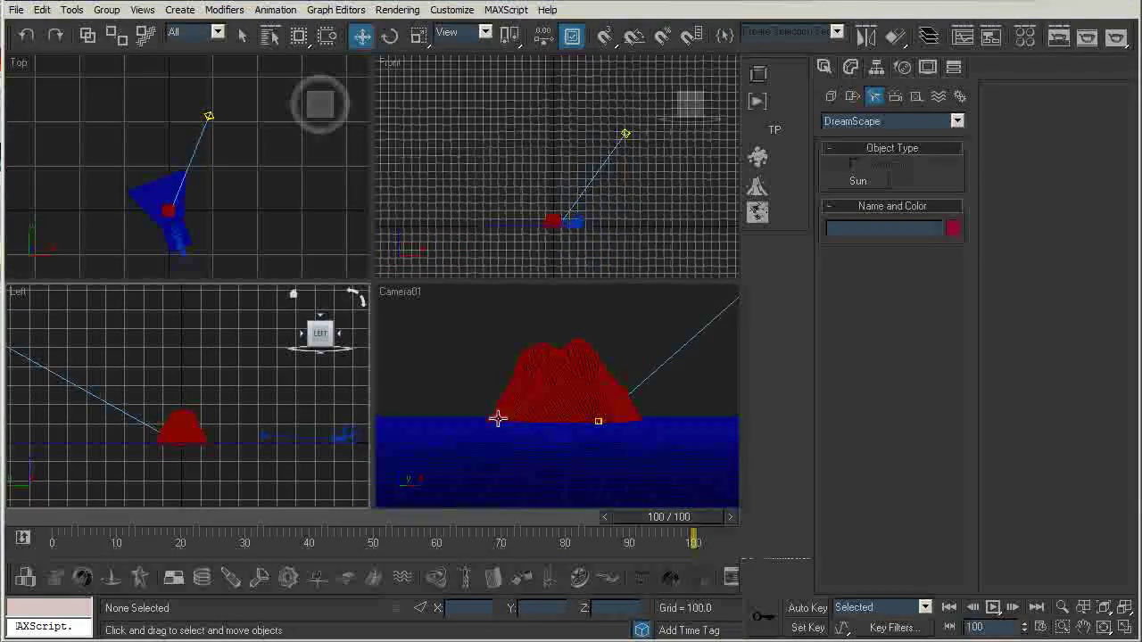
click(531, 379)
click(510, 437)
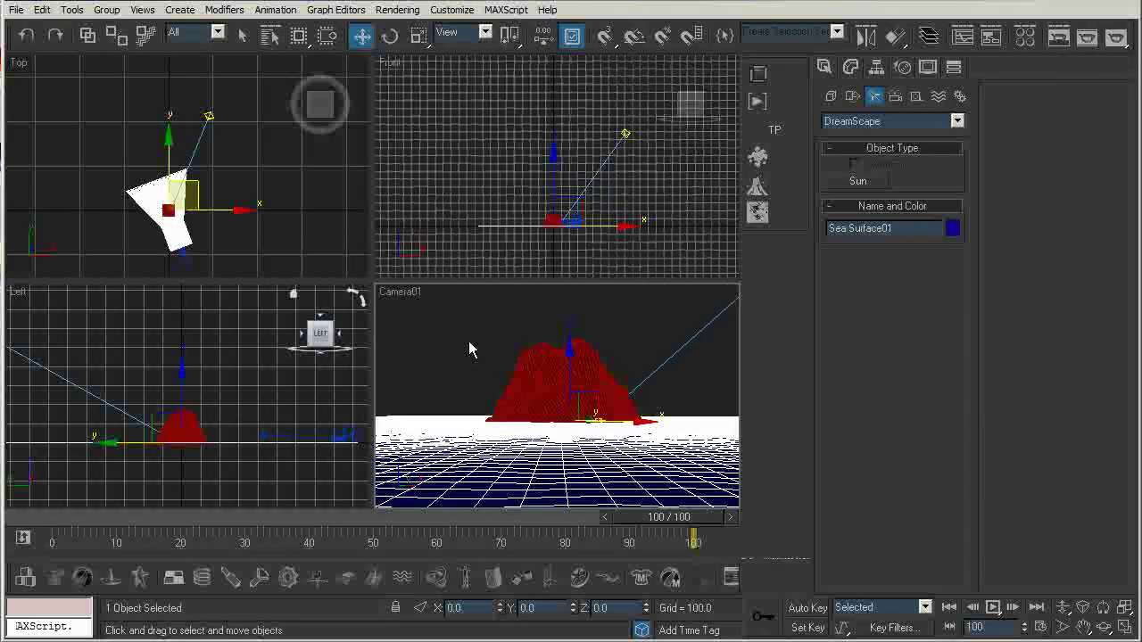
- For the DreamScape effect's daylight, disable Simplify for DS Terrain and set the sample rate to 24
key(8)
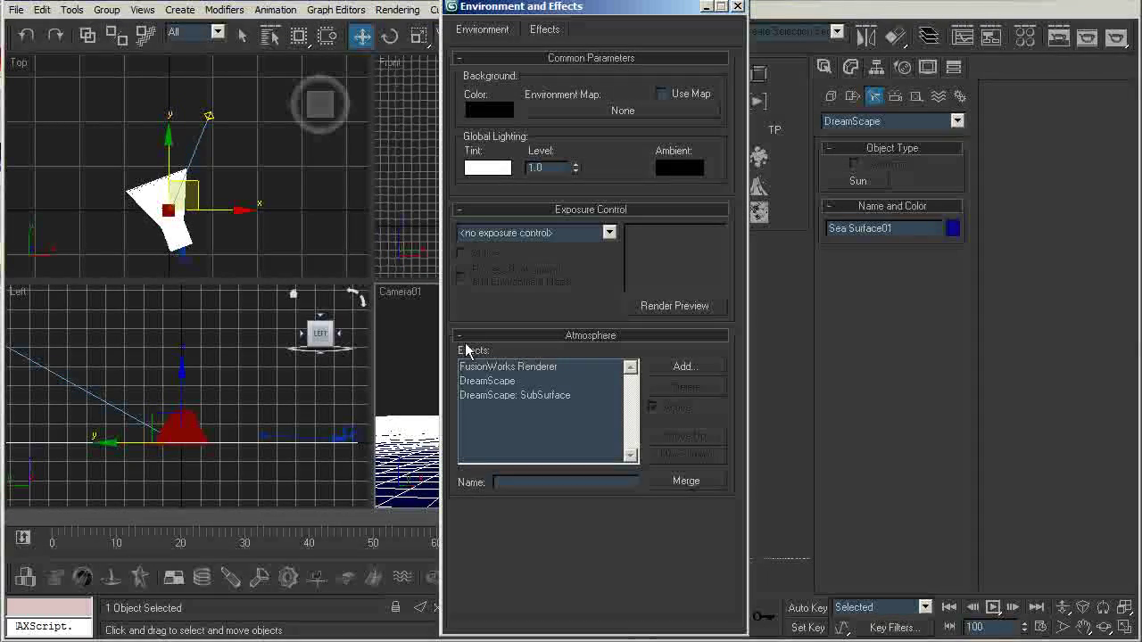
click(487, 381)
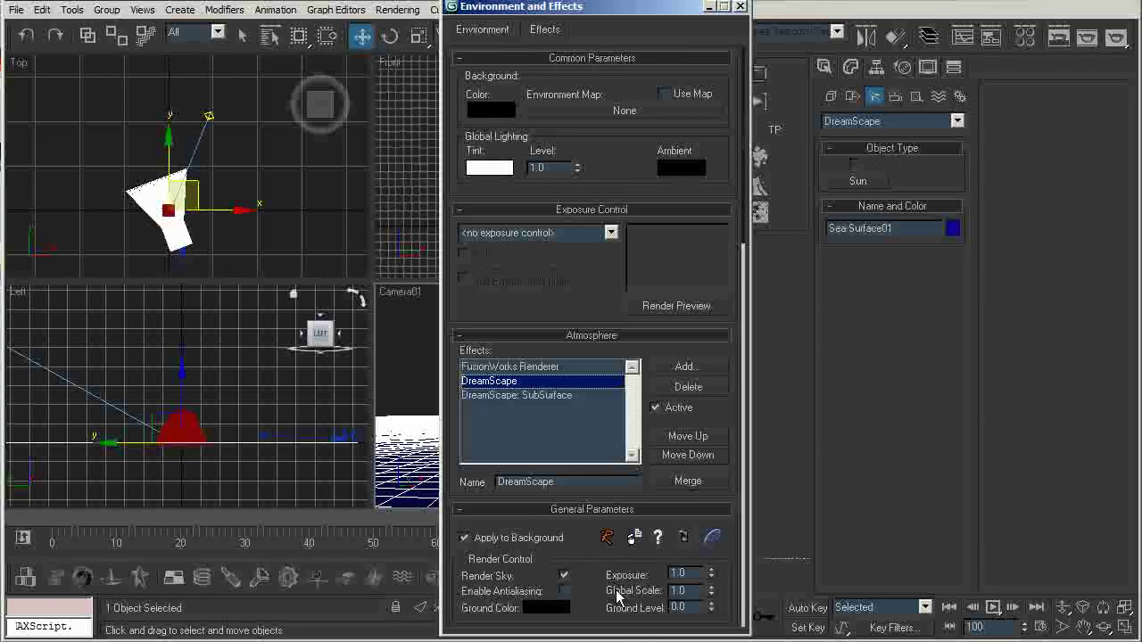
scroll(606, 244, down, 5)
scroll(616, 410, down, 4)
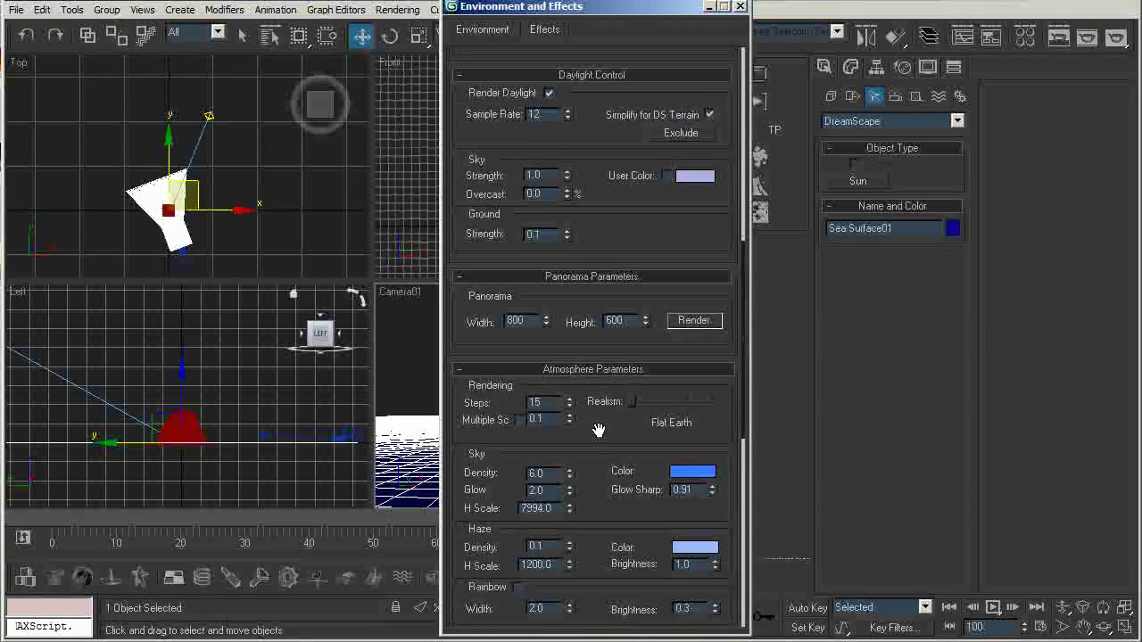
scroll(599, 429, down, 2)
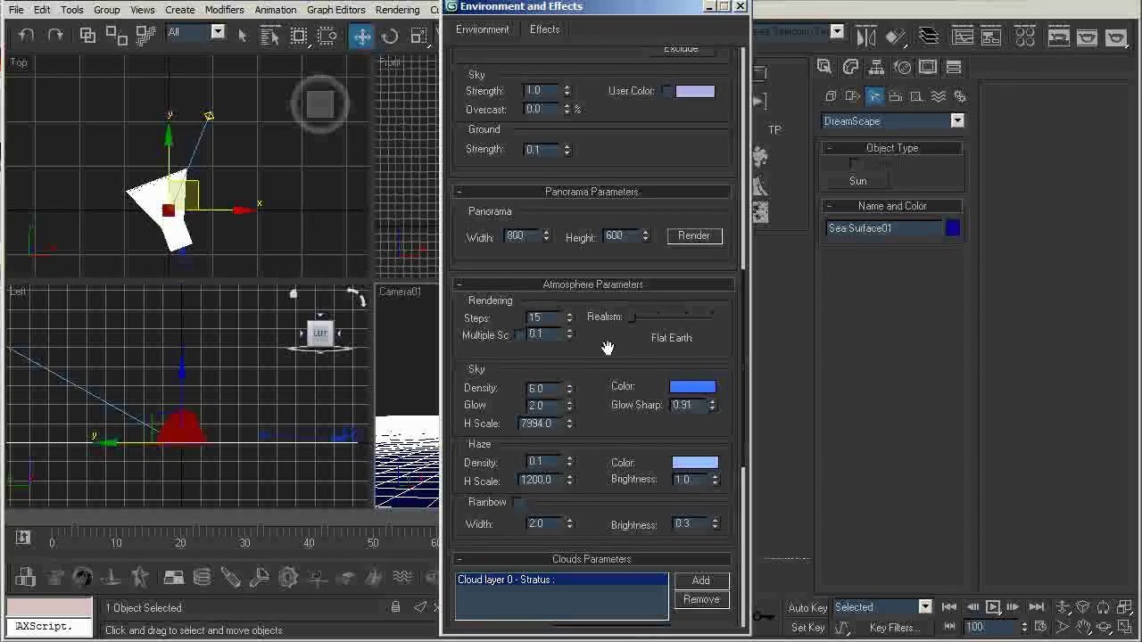
scroll(598, 405, up, 5)
scroll(616, 397, up, 2)
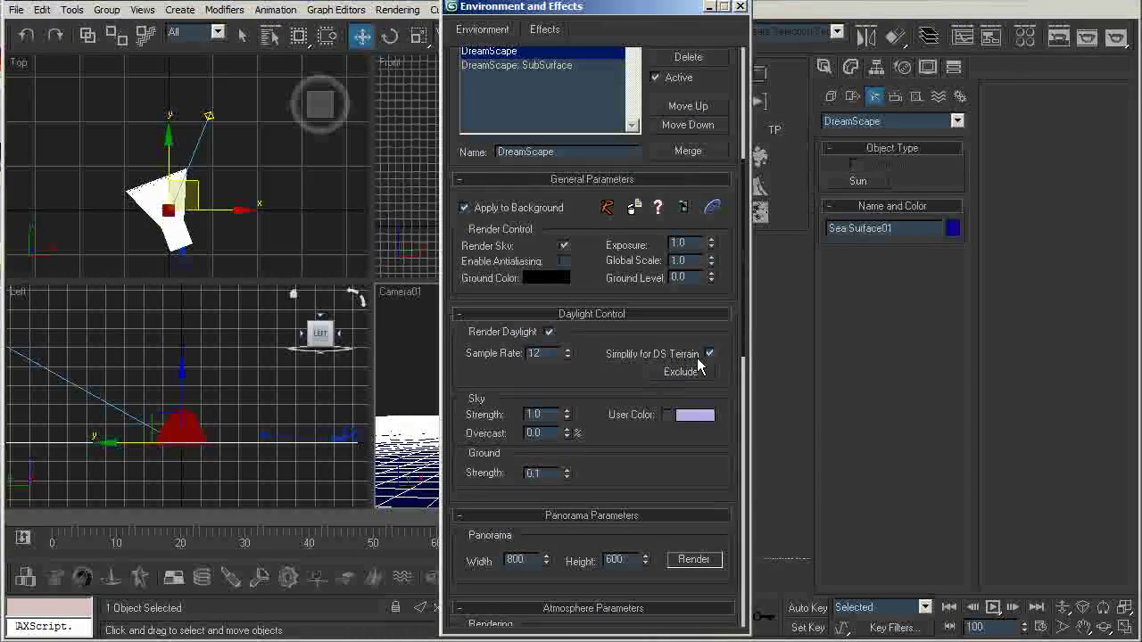
scroll(589, 352, up, 2)
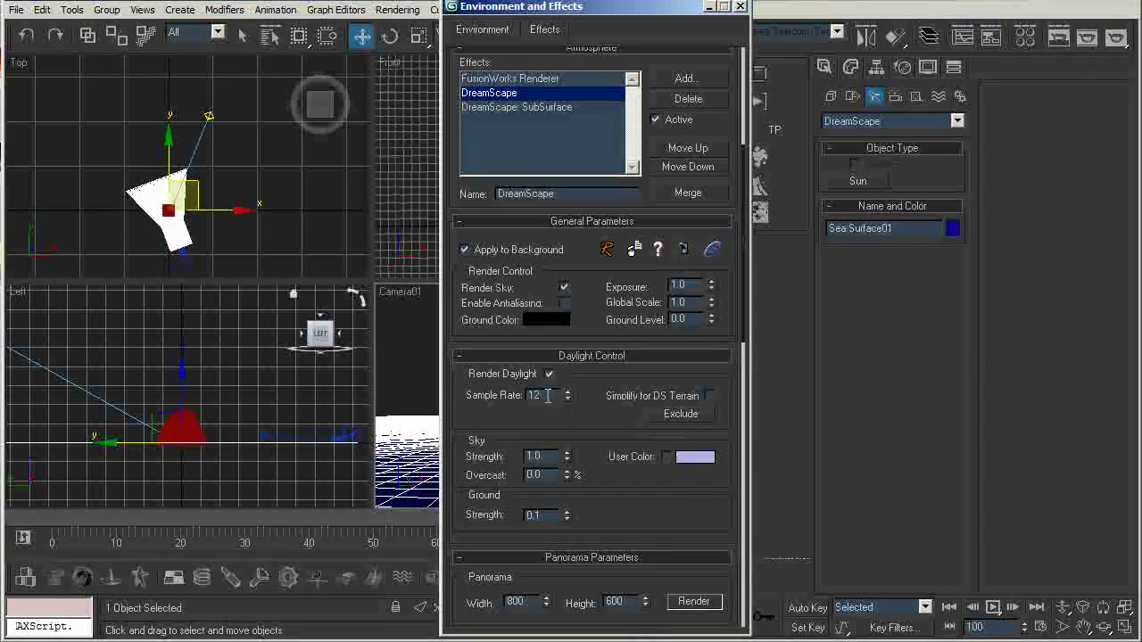
text(24)
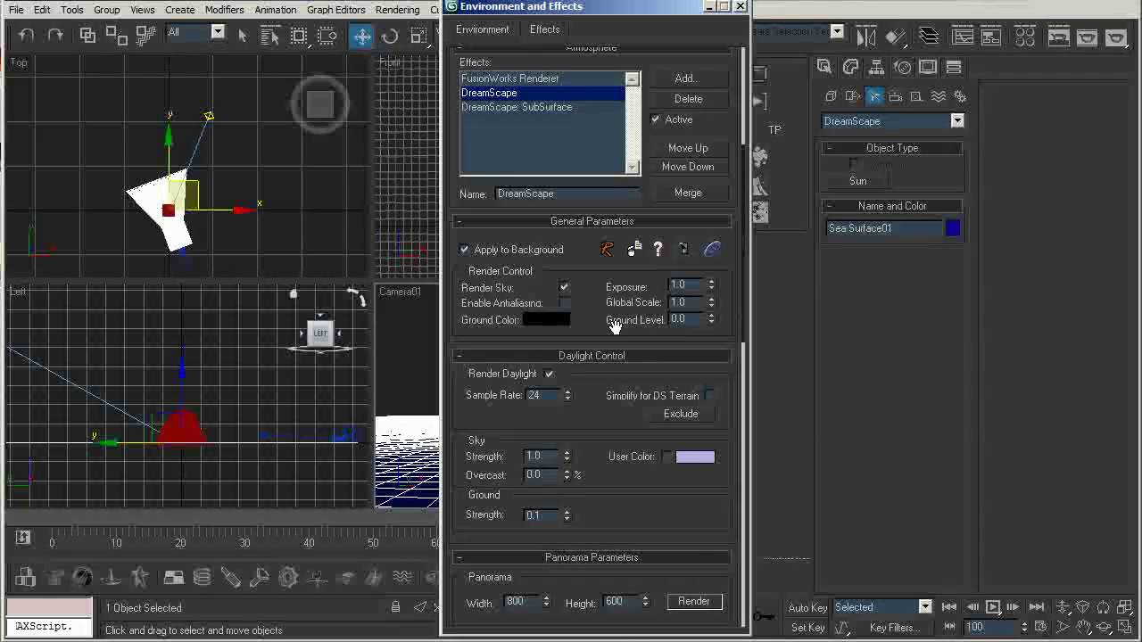
scroll(593, 304, up, 3)
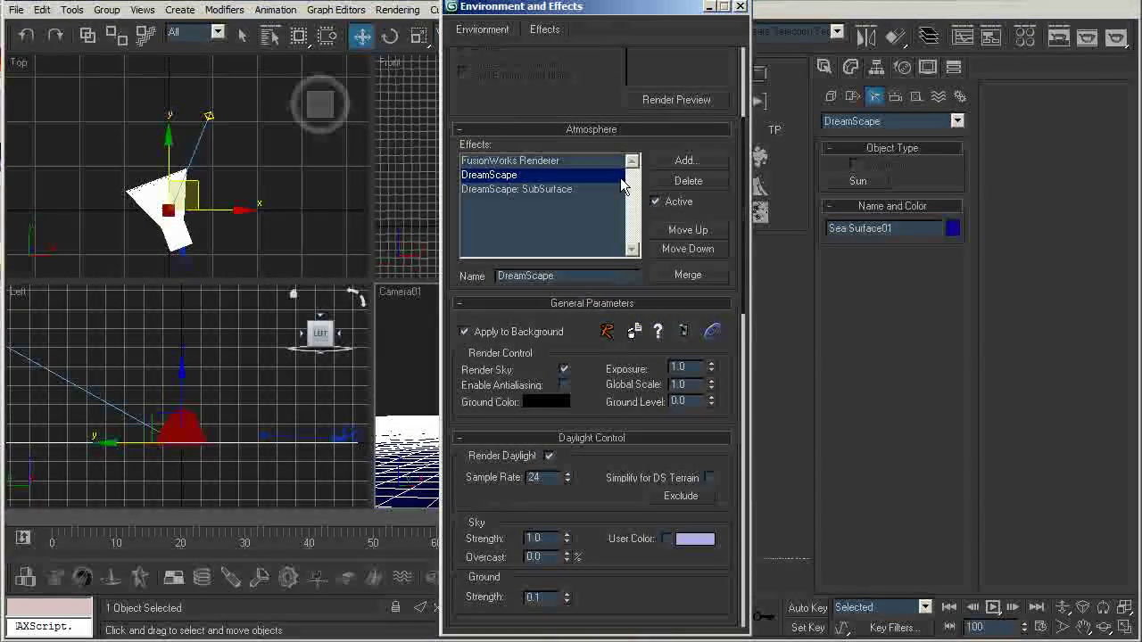
- Render the Camera01 view at frame 100 and arrange the environment settings and the render side by side
drag(585, 16, 184, 7)
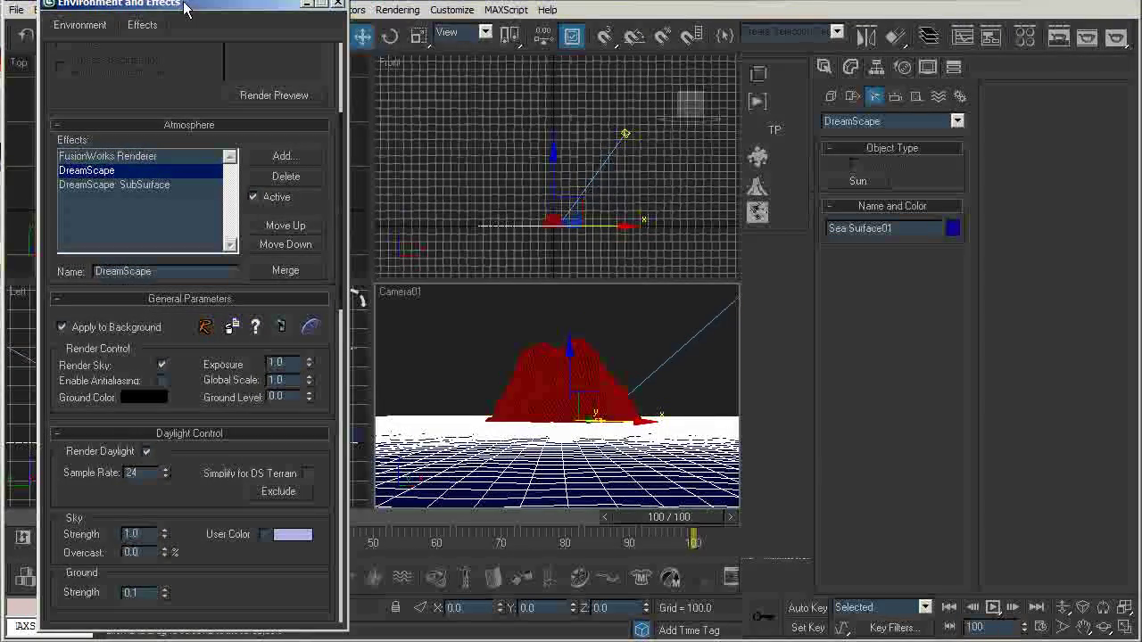
click(435, 319)
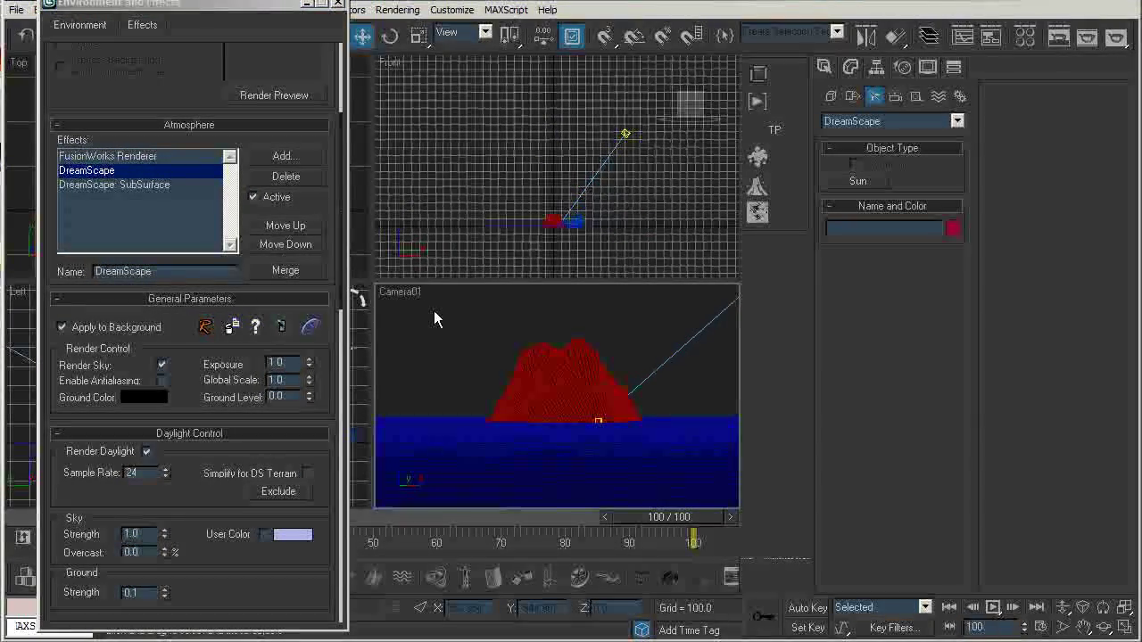
key(F9)
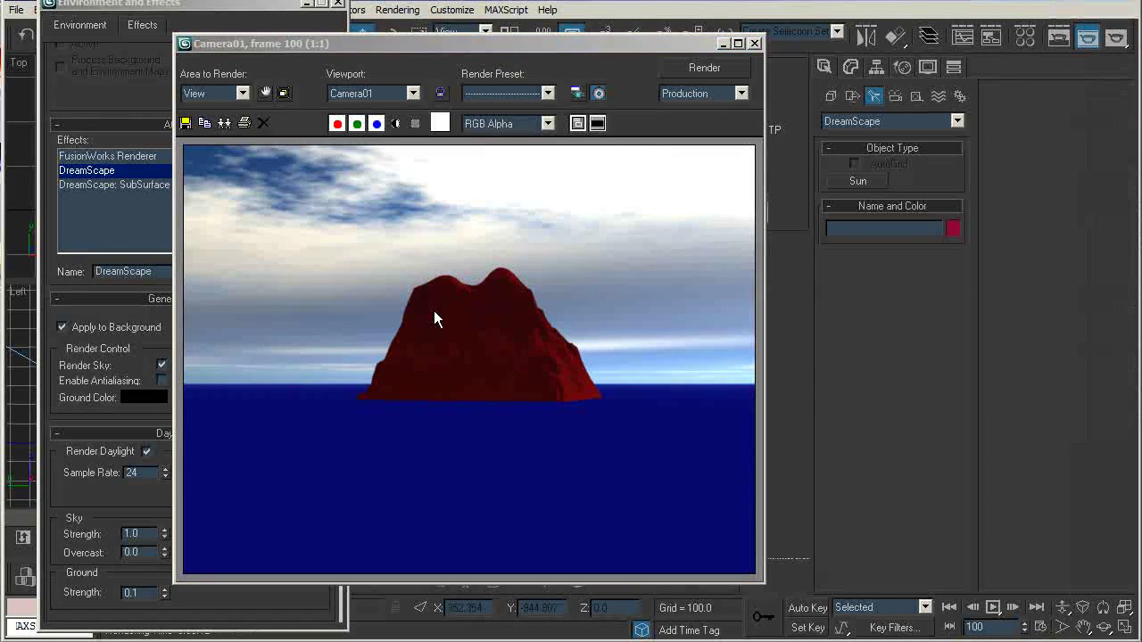
drag(439, 42, 710, 64)
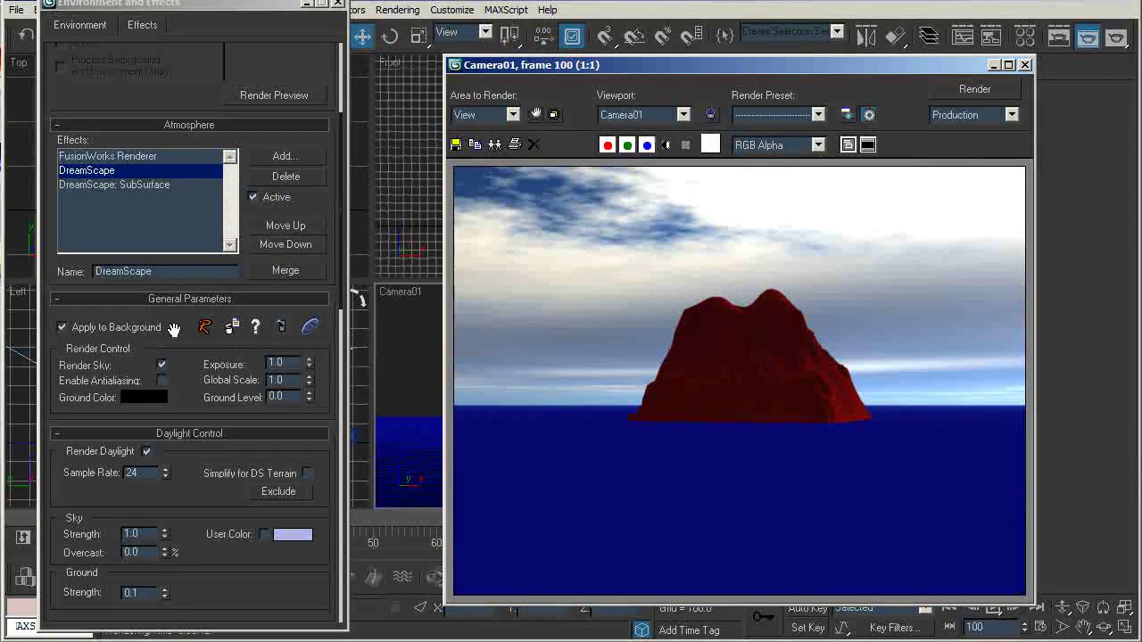
- Enable the rendered sky image in the DreamScape sky preview and shift the clouds until mostly clear sky surrounds the camera
click(282, 327)
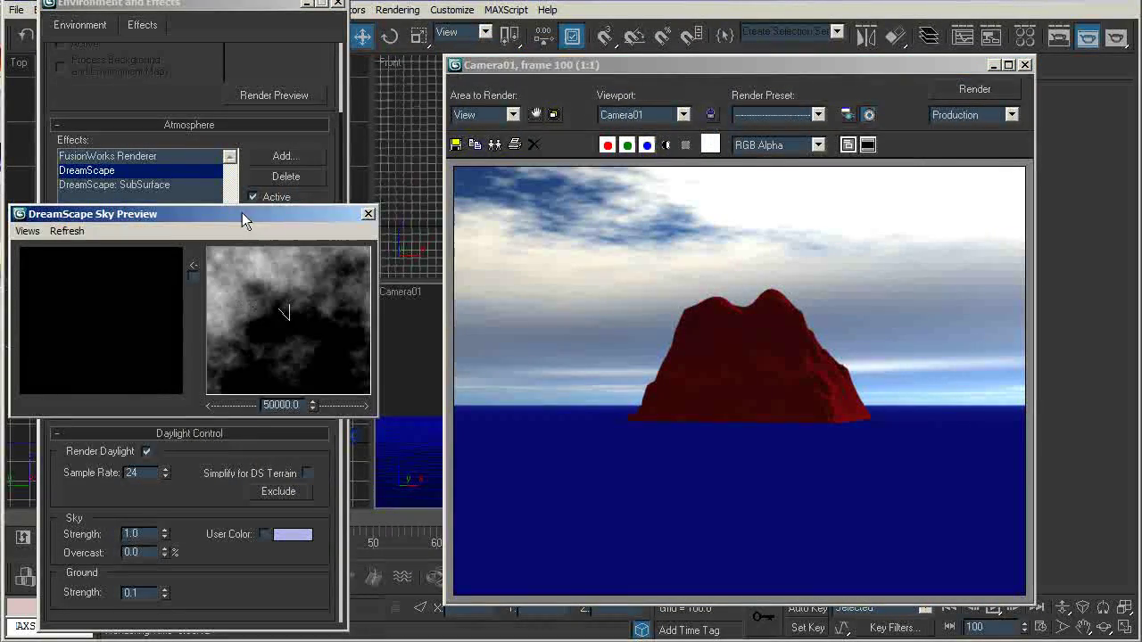
drag(244, 216, 312, 203)
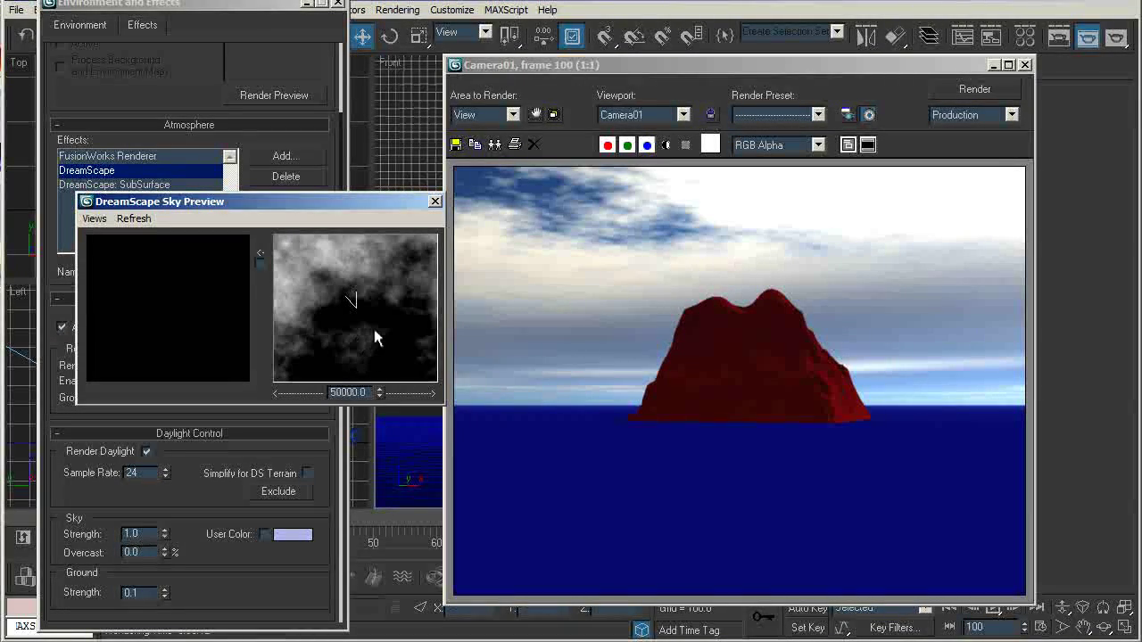
drag(358, 330, 318, 309)
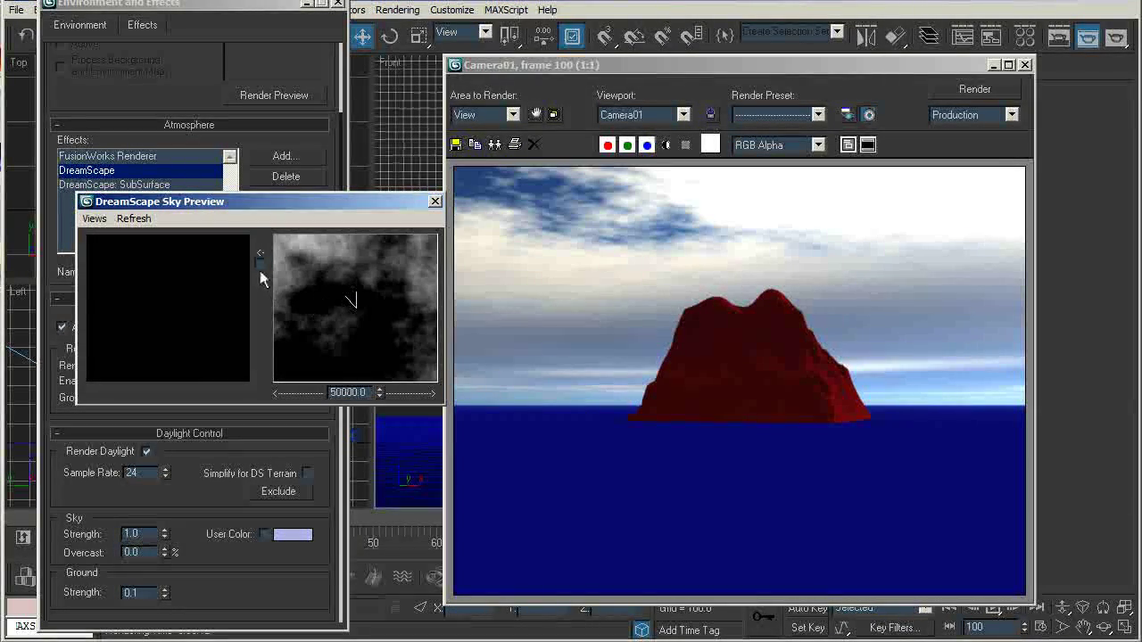
mouse_move(351, 306)
mouse_down()
mouse_move(330, 302)
mouse_move(337, 262)
mouse_move(332, 301)
mouse_up()
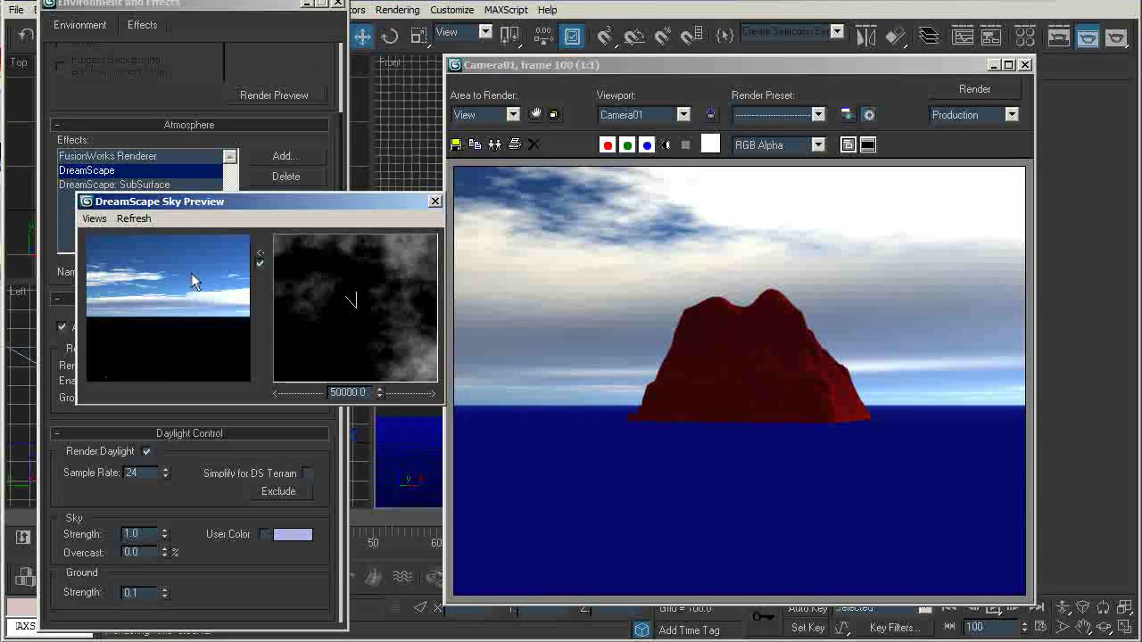
drag(347, 348, 314, 311)
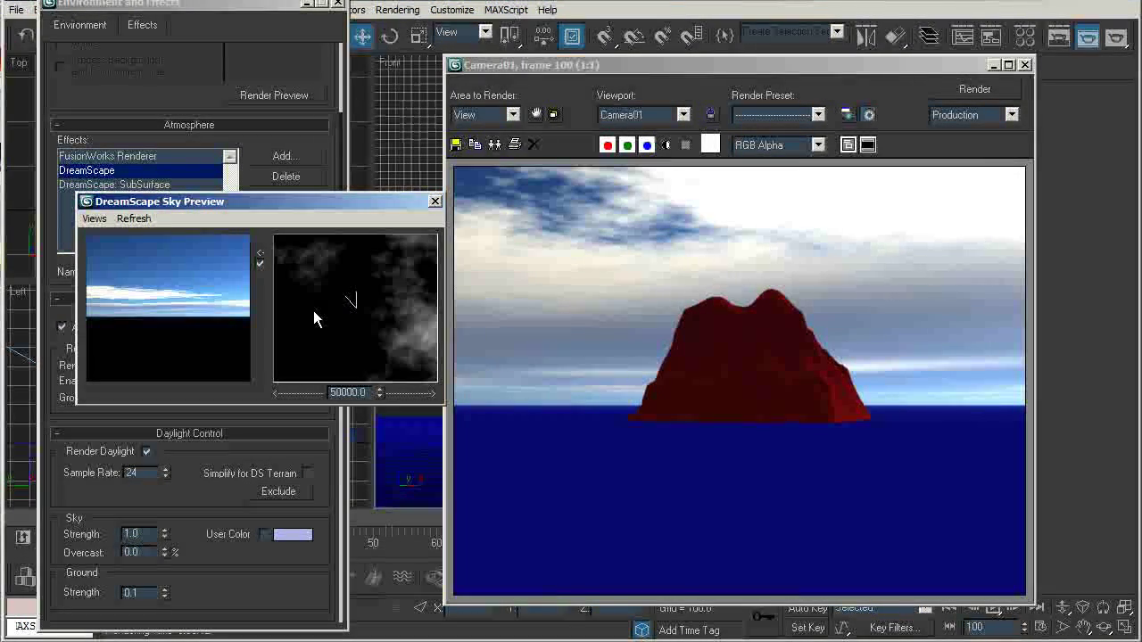
- Re-render the Camera01 view at frame 100 to check the repositioned clouds
click(988, 91)
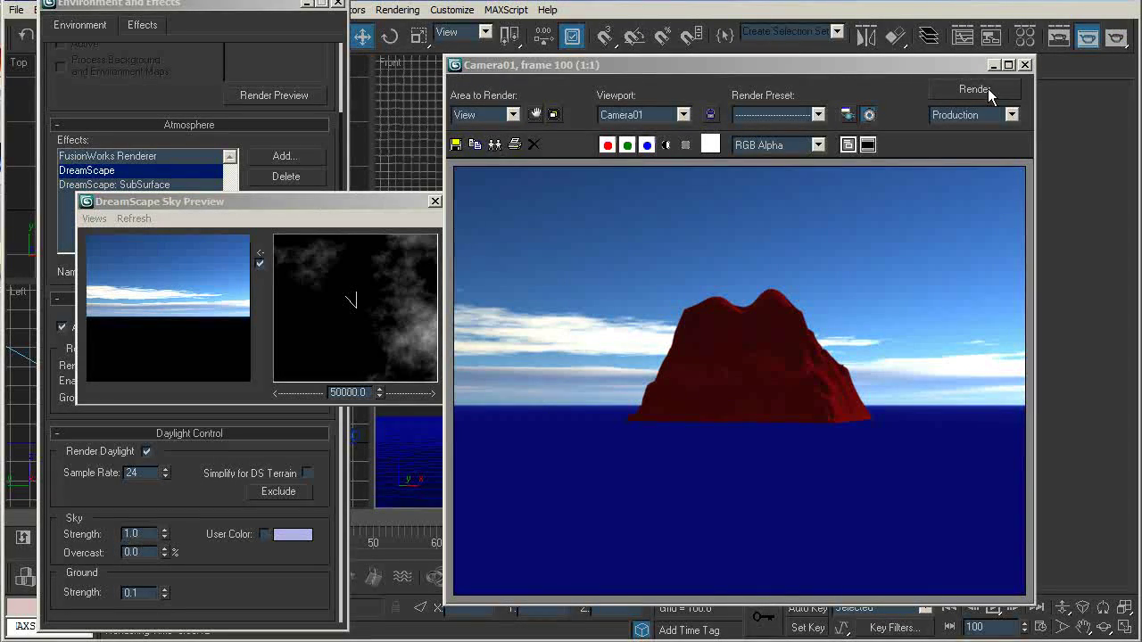
drag(816, 65, 821, 63)
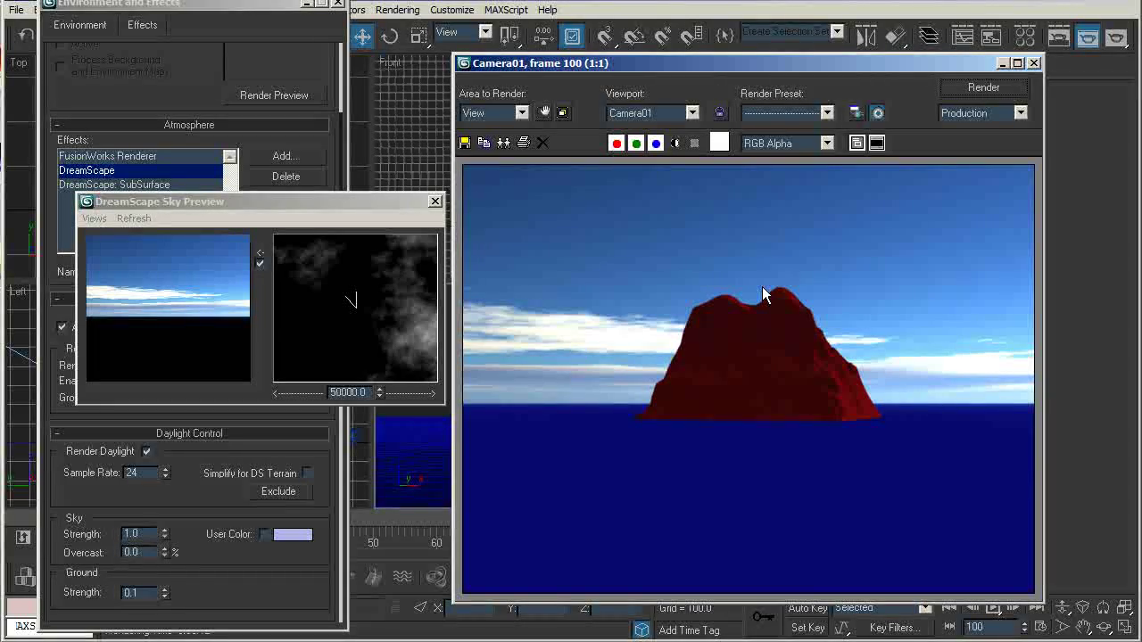
drag(382, 202, 360, 195)
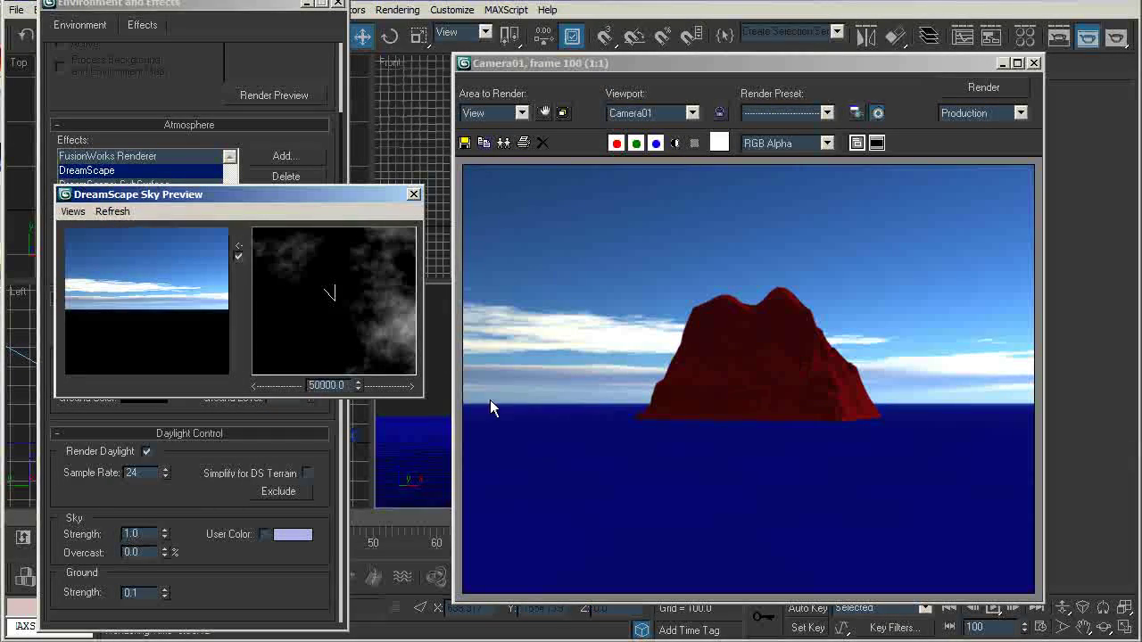
- Go to frame 50, render the Camera01 view to compare the clouds, and close the sky preview
click(387, 543)
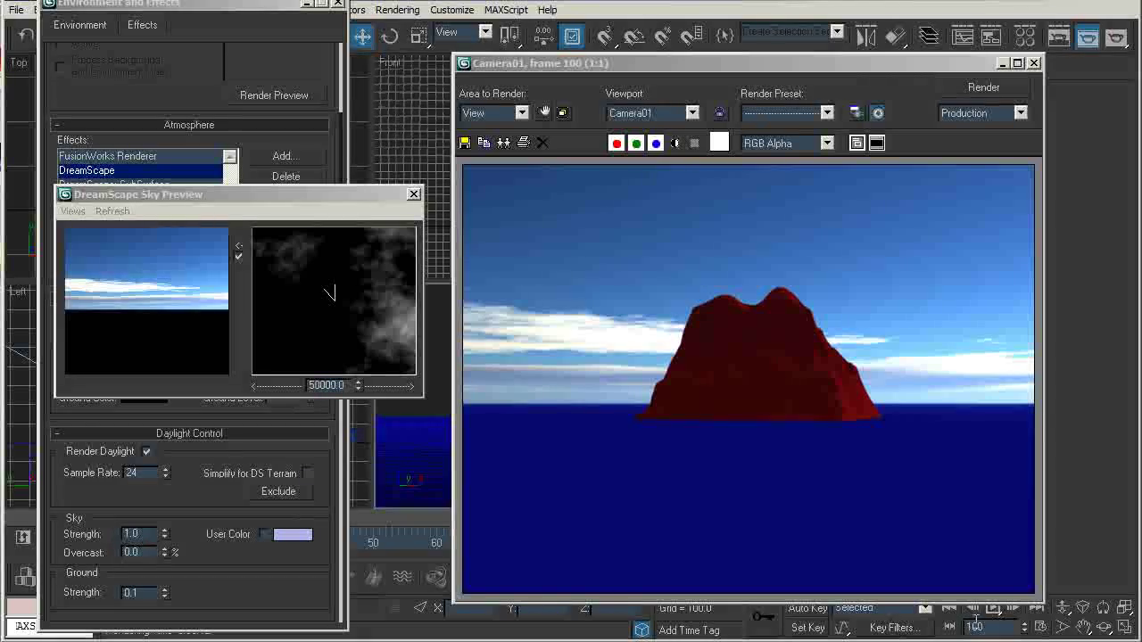
double_click(968, 629)
text(50)
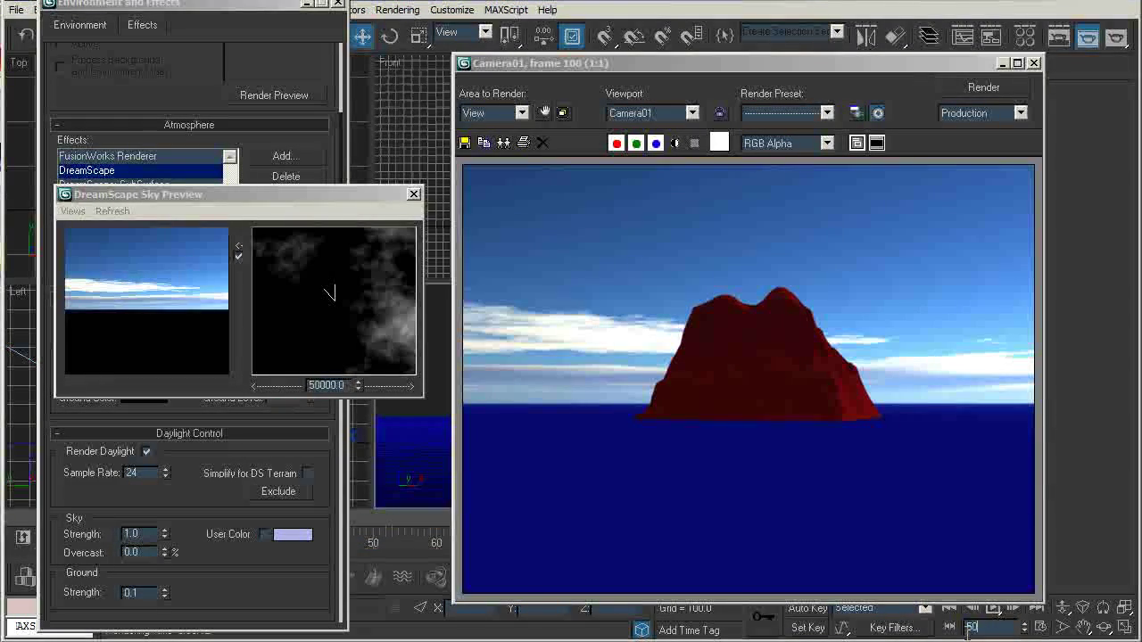
key(Return)
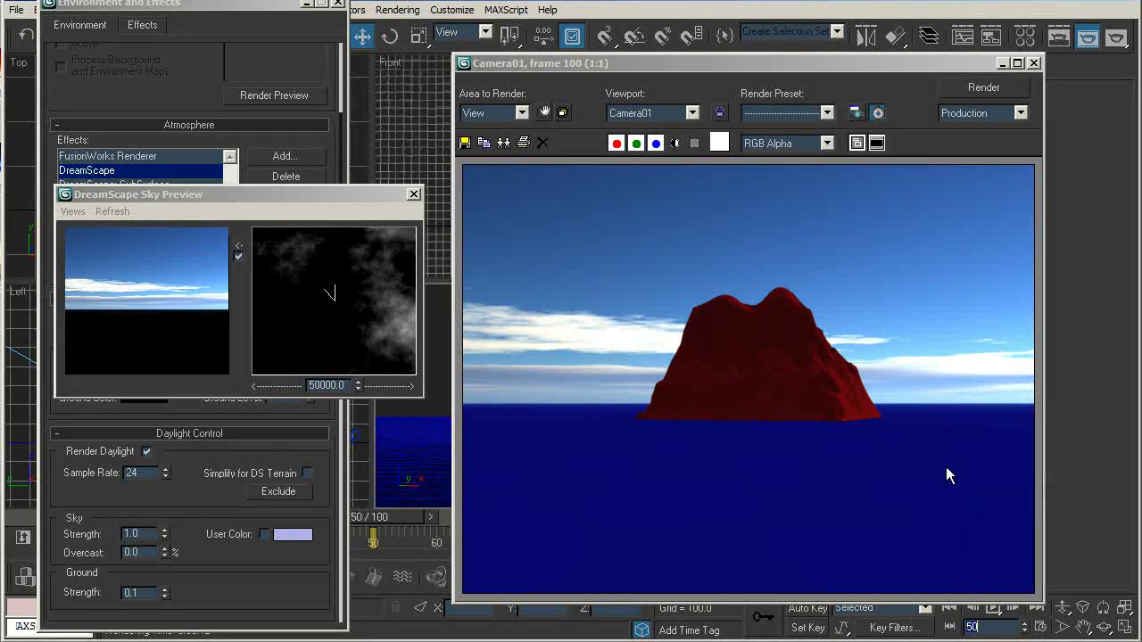
click(989, 87)
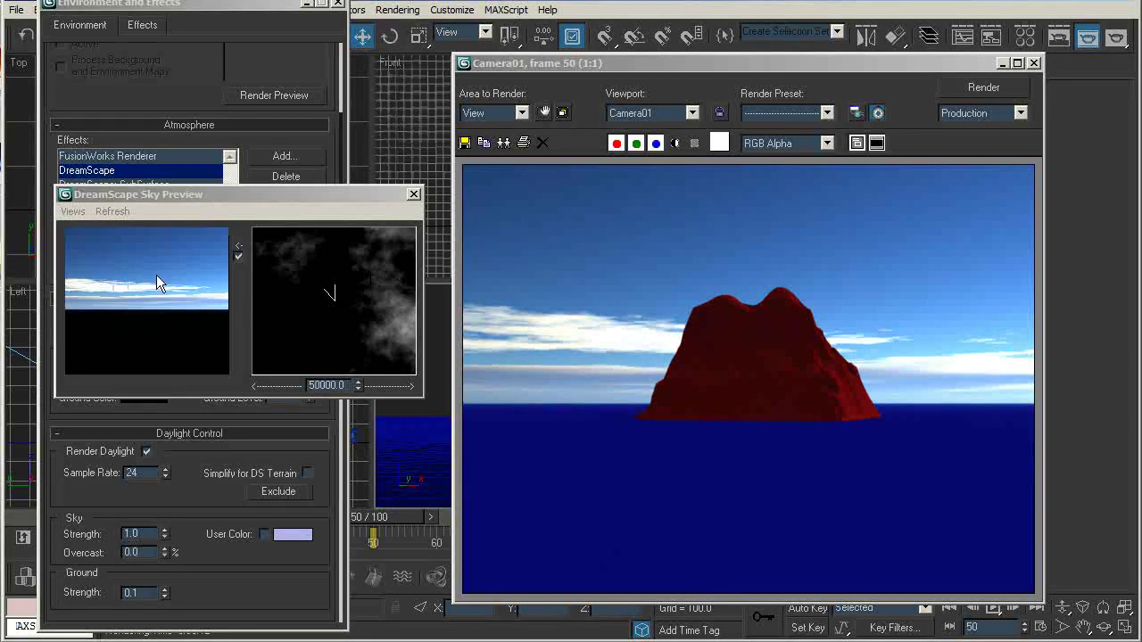
drag(257, 280, 321, 278)
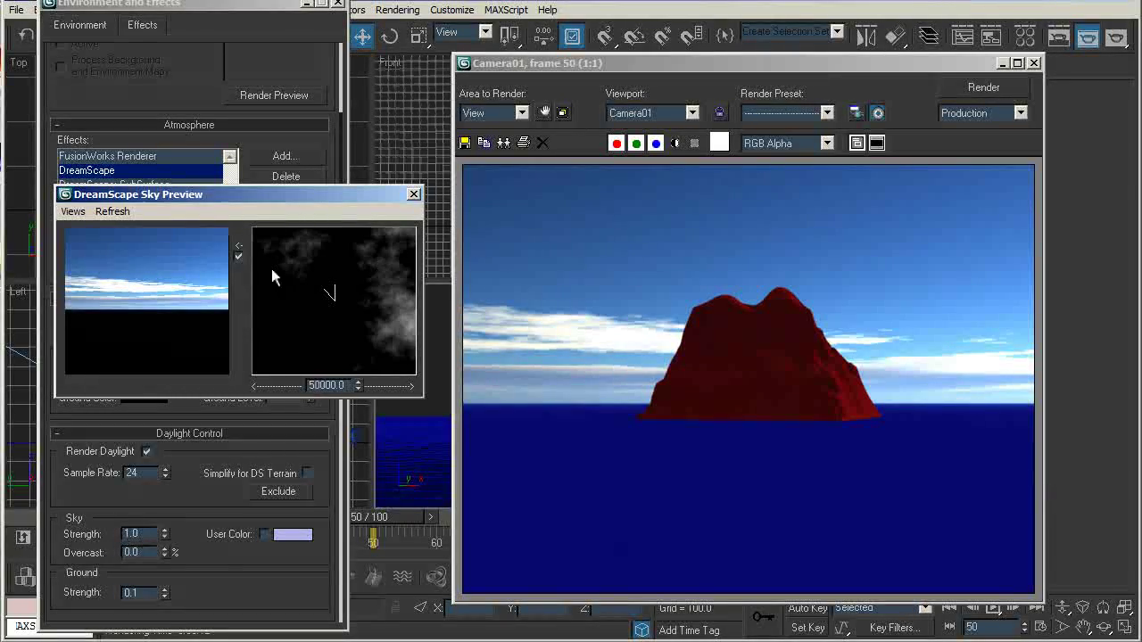
click(413, 193)
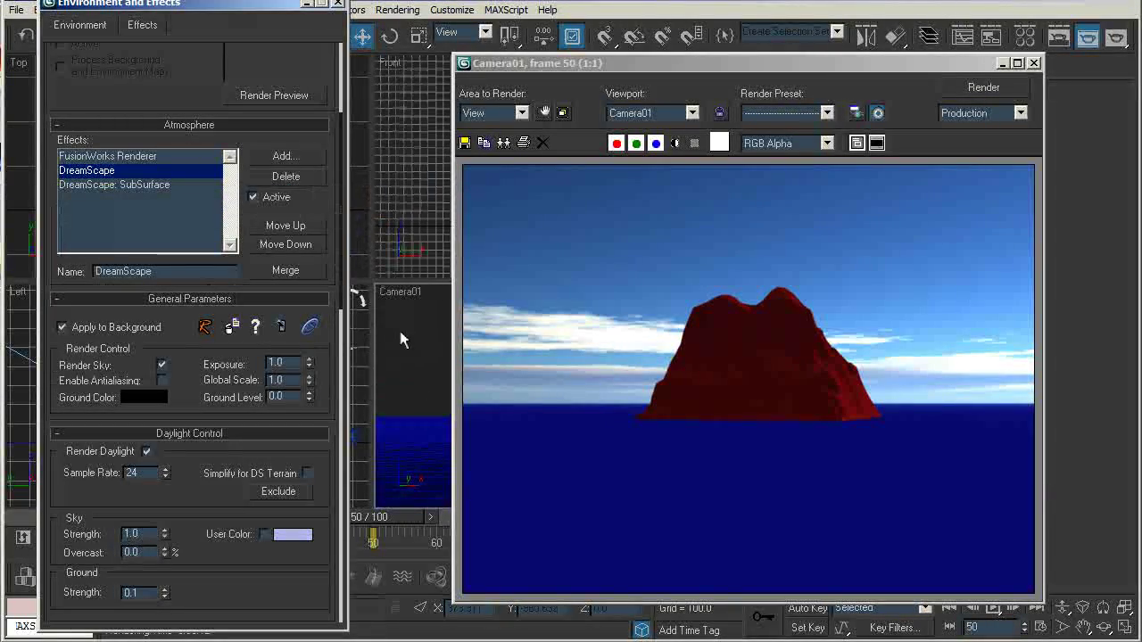
- Review the DreamScape: SubSurface effect's parameters, and close the environment settings and the render window
click(127, 185)
scroll(171, 178, up, 3)
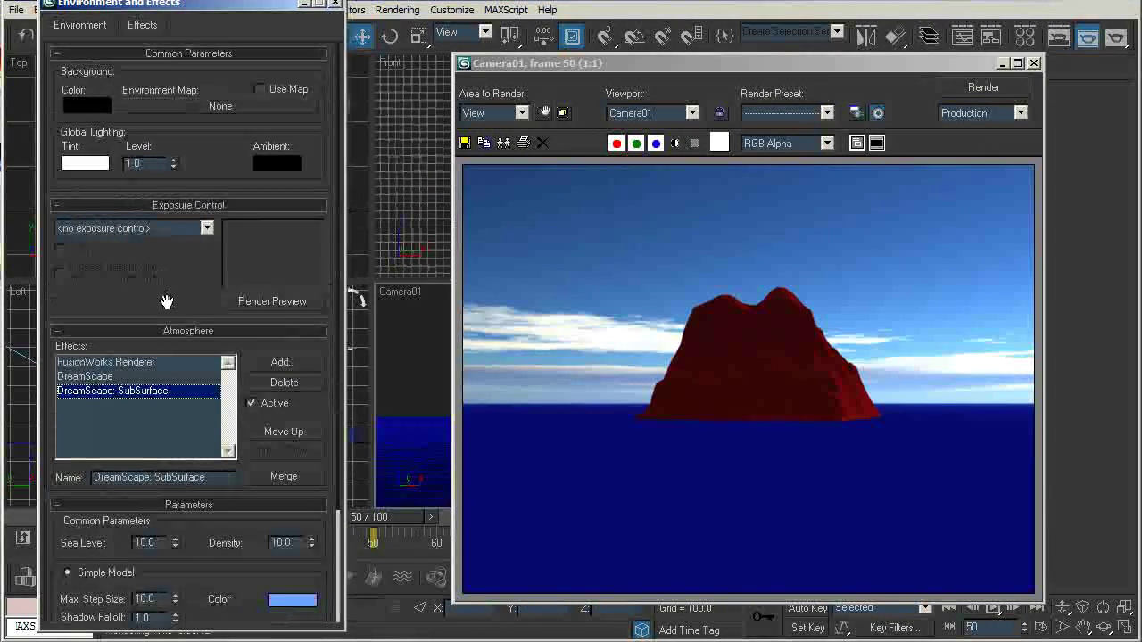
scroll(171, 178, down, 1)
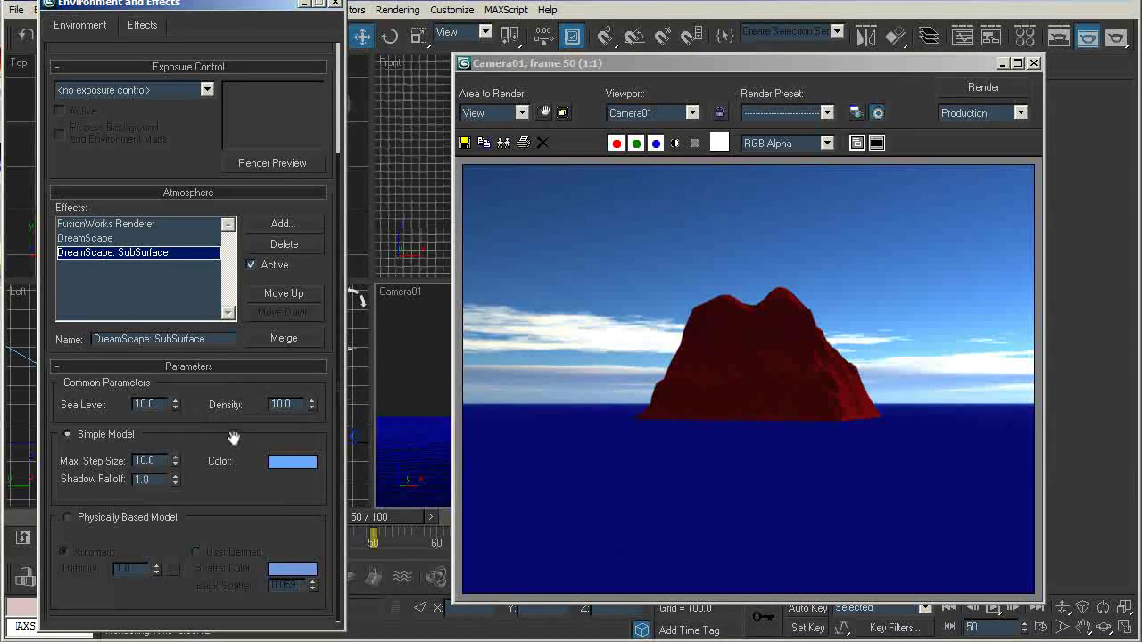
click(334, 3)
click(1033, 63)
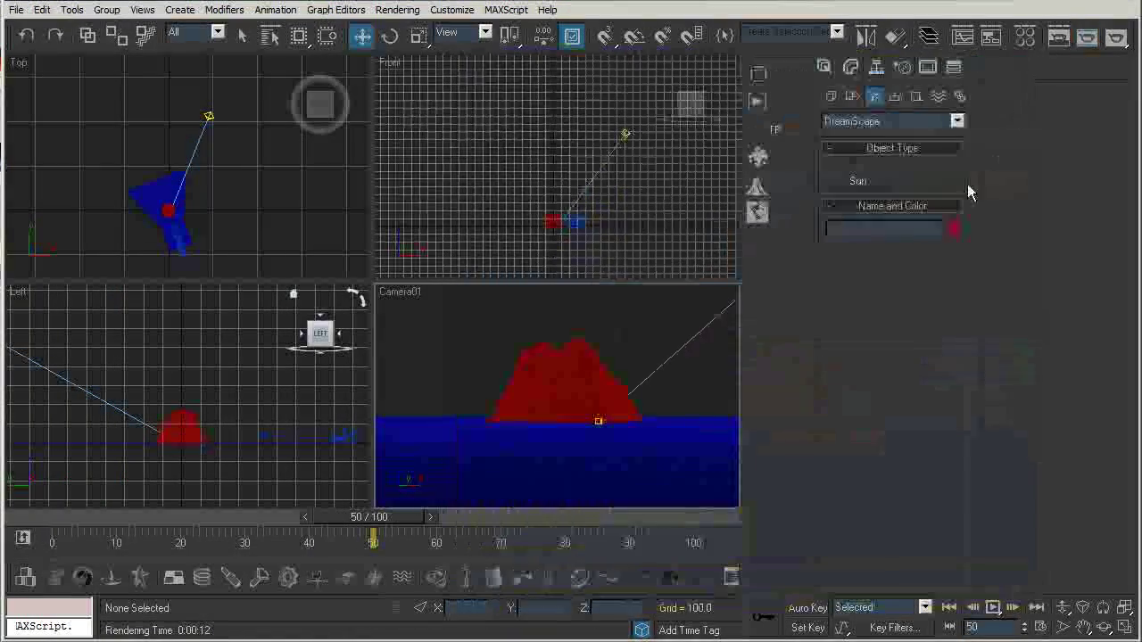
- Select the sea surface and create a DreamScape: SeaMaterial in the first Material Editor slot
click(512, 436)
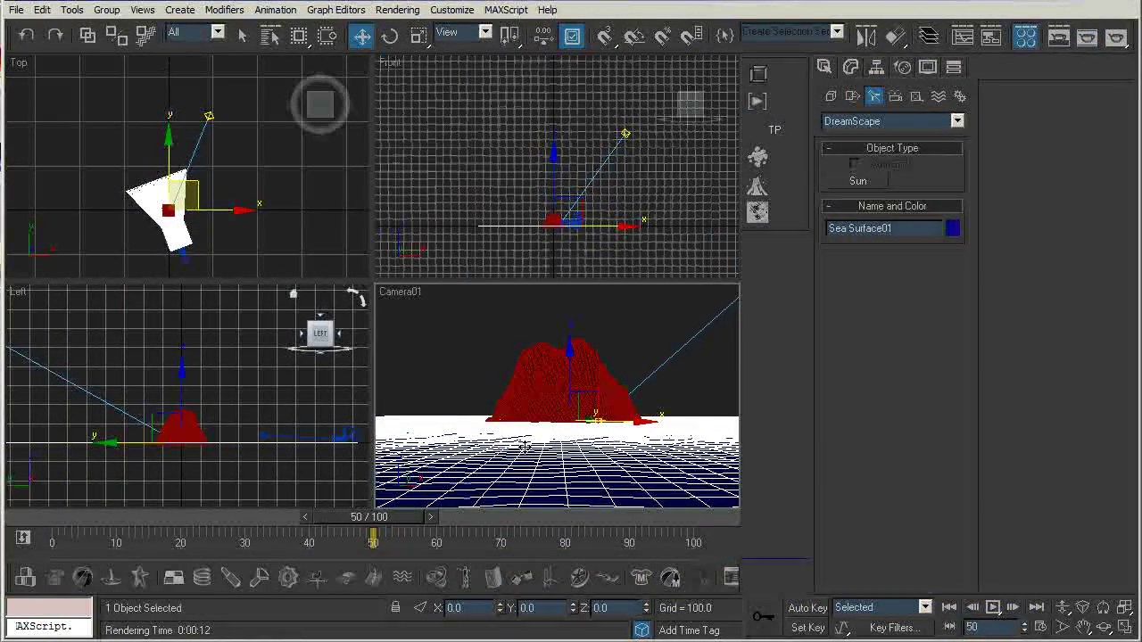
key(m)
drag(1114, 30, 978, 17)
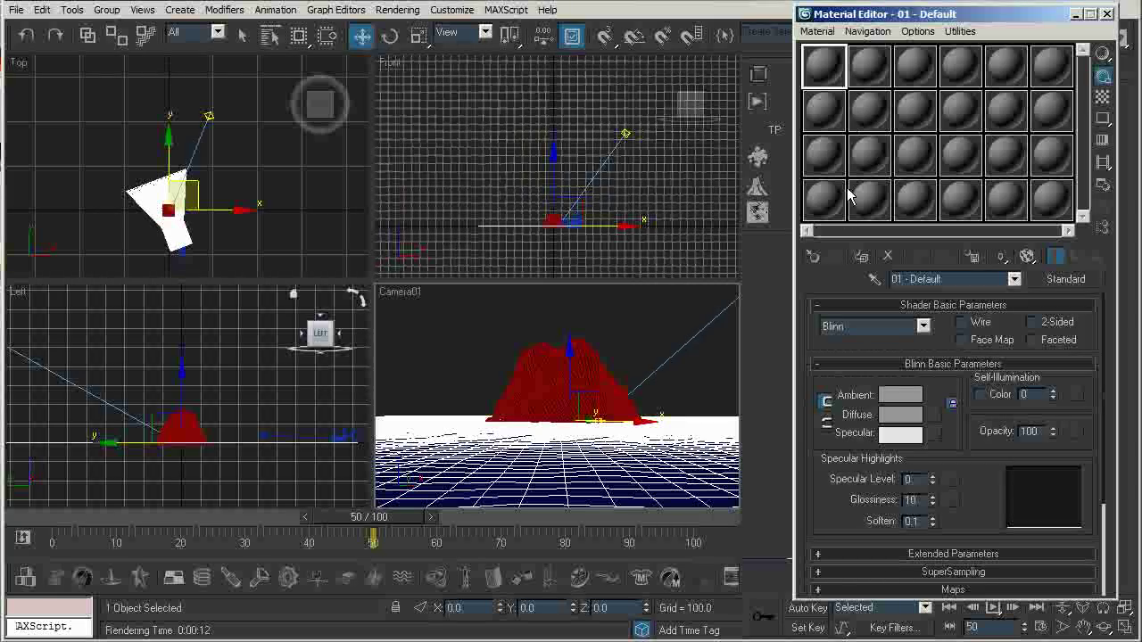
click(814, 257)
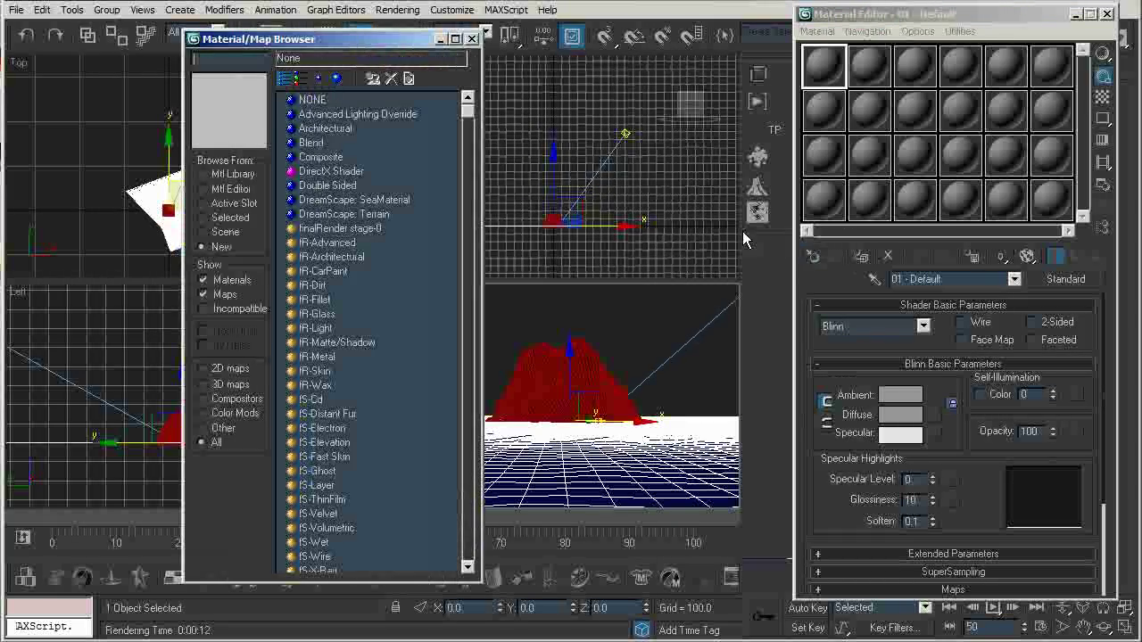
double_click(335, 200)
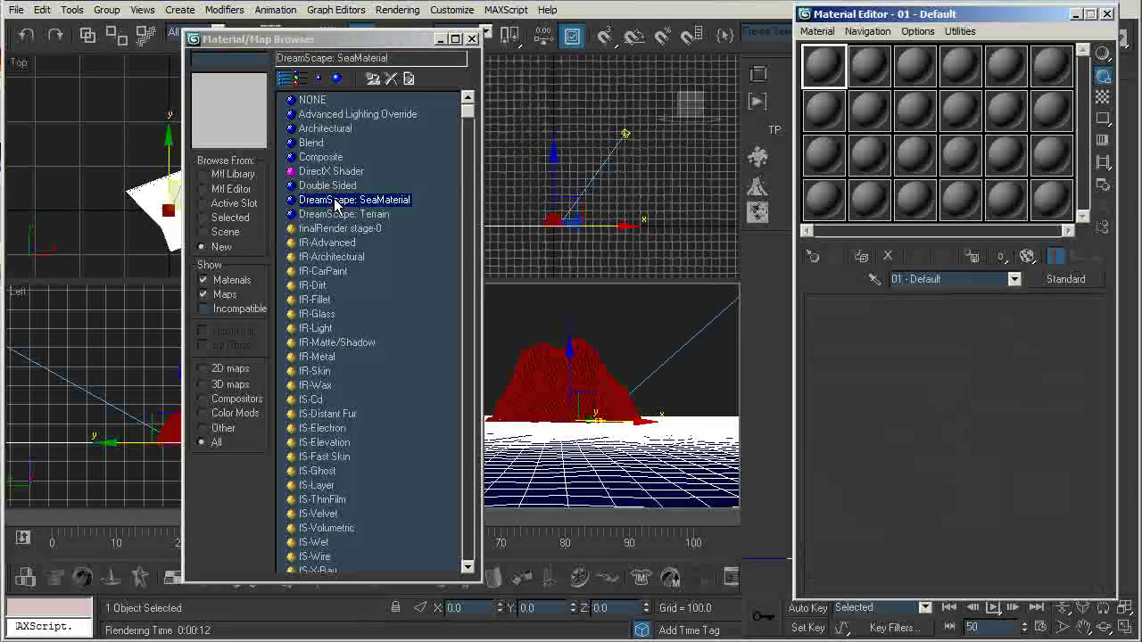
click(472, 38)
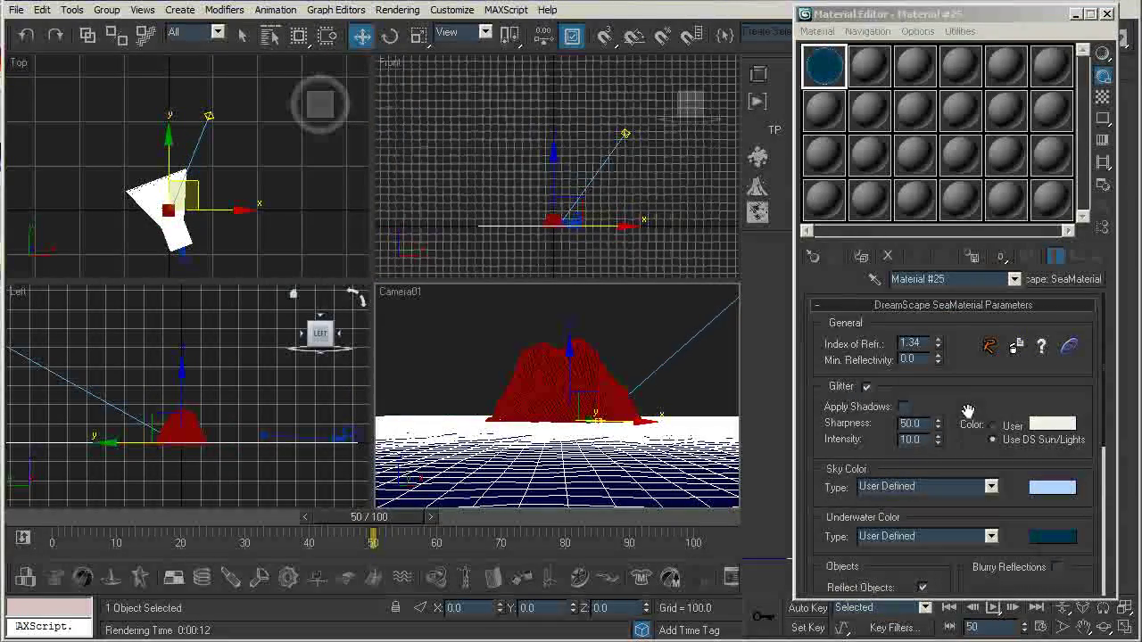
- Enable blurry reflections in the sea material
scroll(969, 362, down, 2)
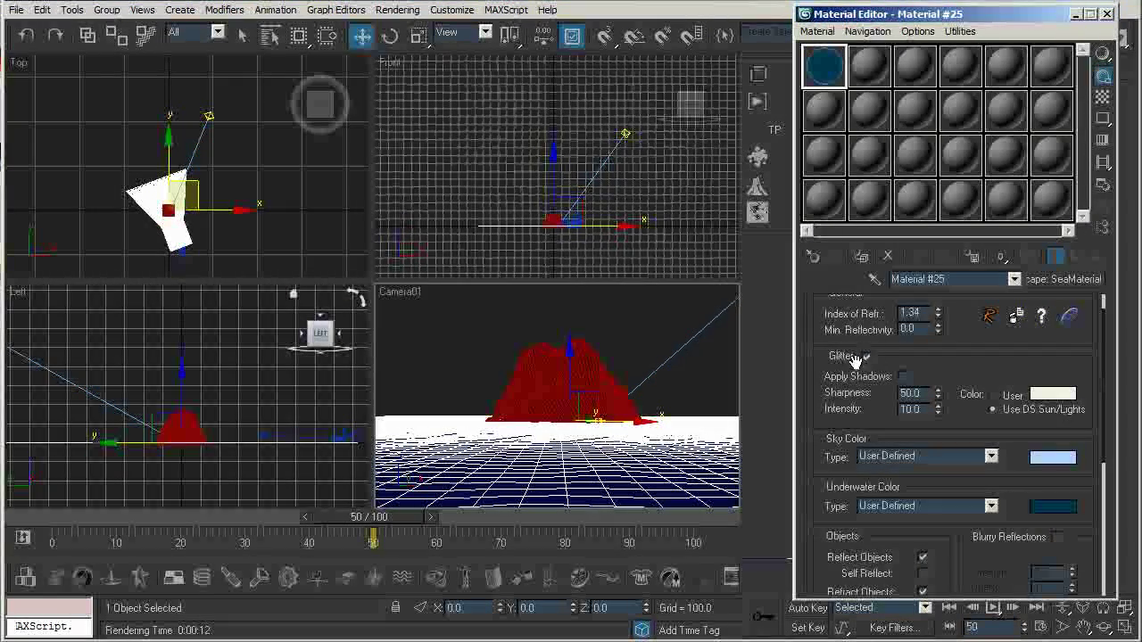
scroll(1018, 497, down, 4)
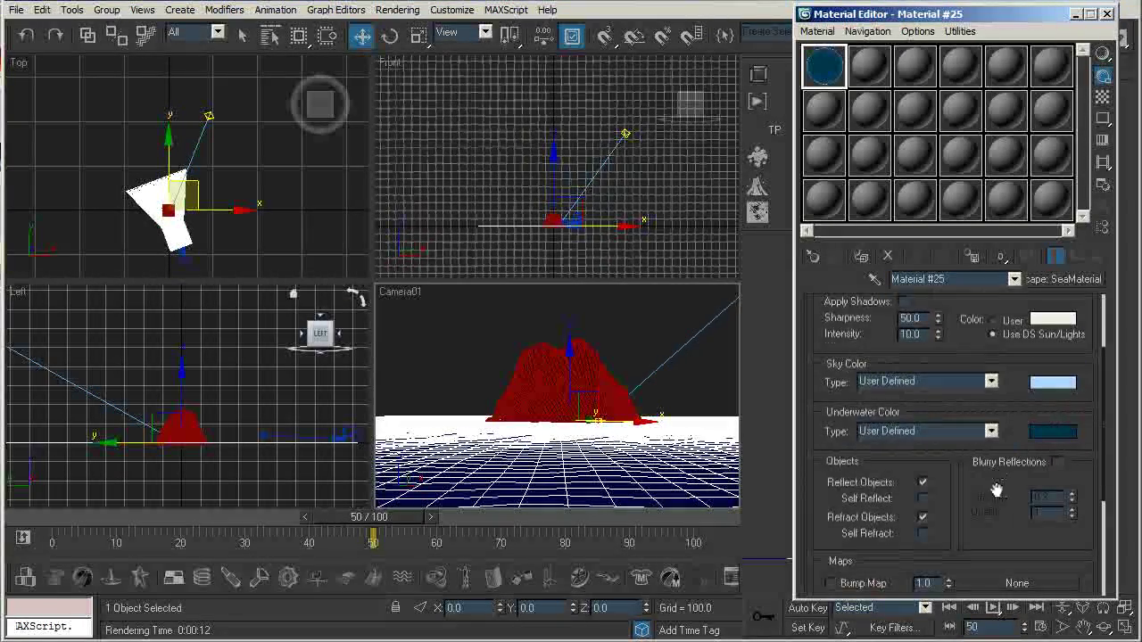
click(1056, 429)
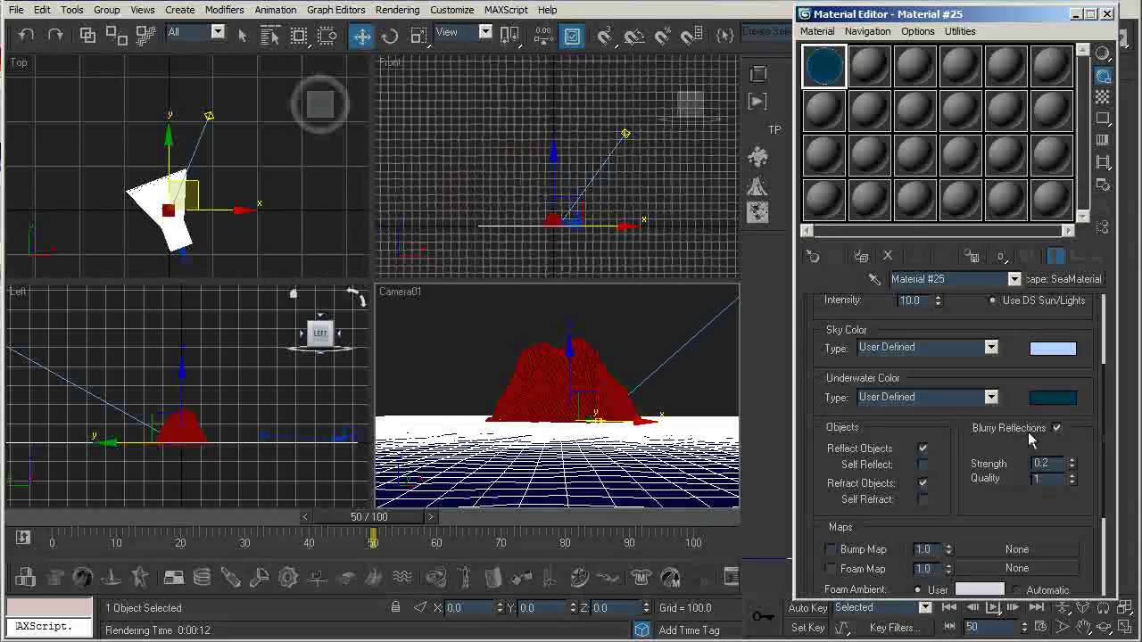
scroll(942, 456, down, 2)
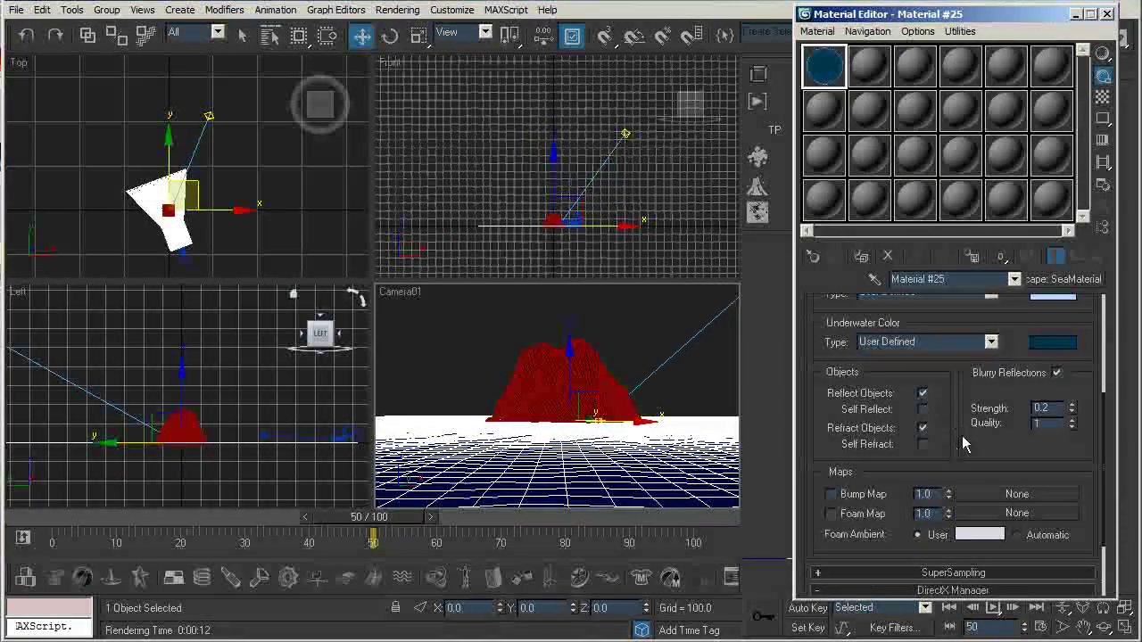
scroll(959, 437, down, 1)
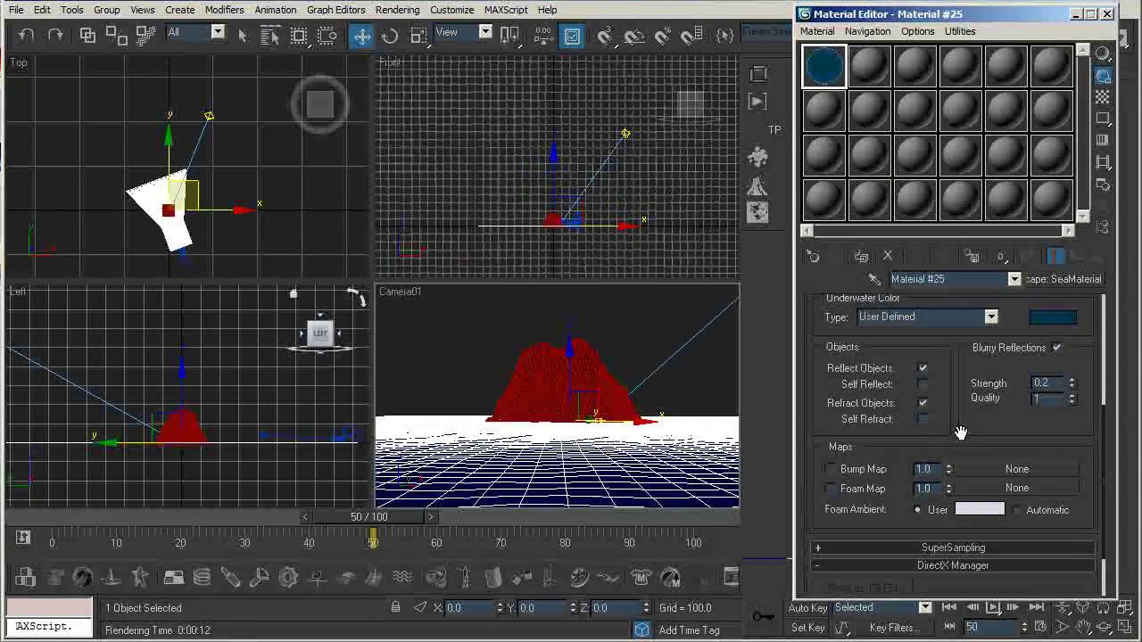
- Turn on Apply Shadows for the sea material's glitter
scroll(973, 402, up, 4)
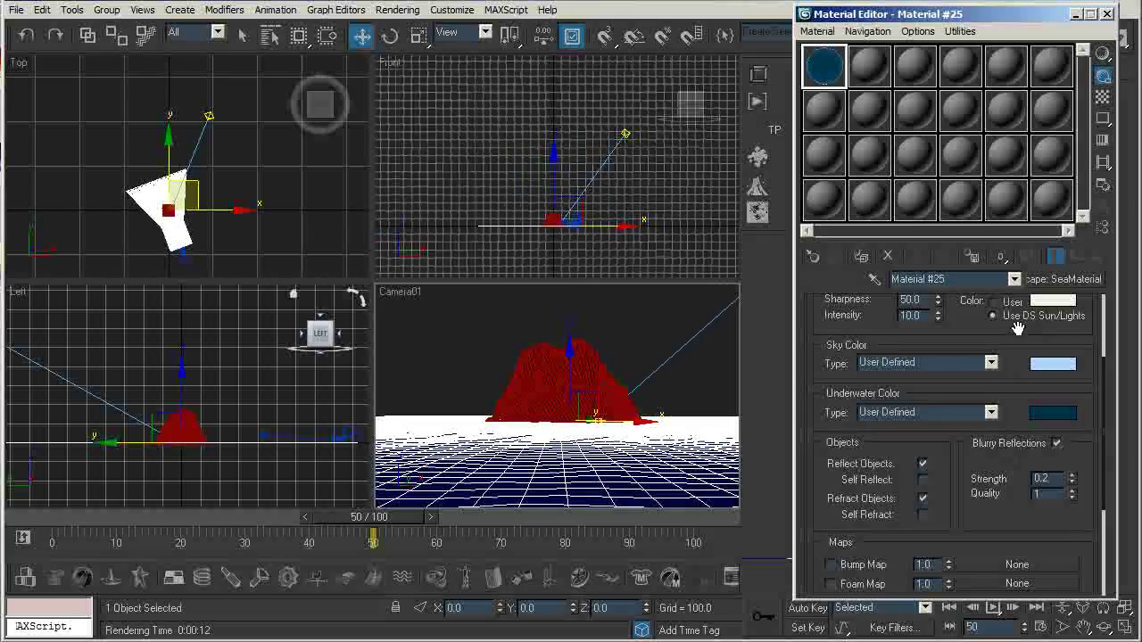
scroll(1006, 509, up, 4)
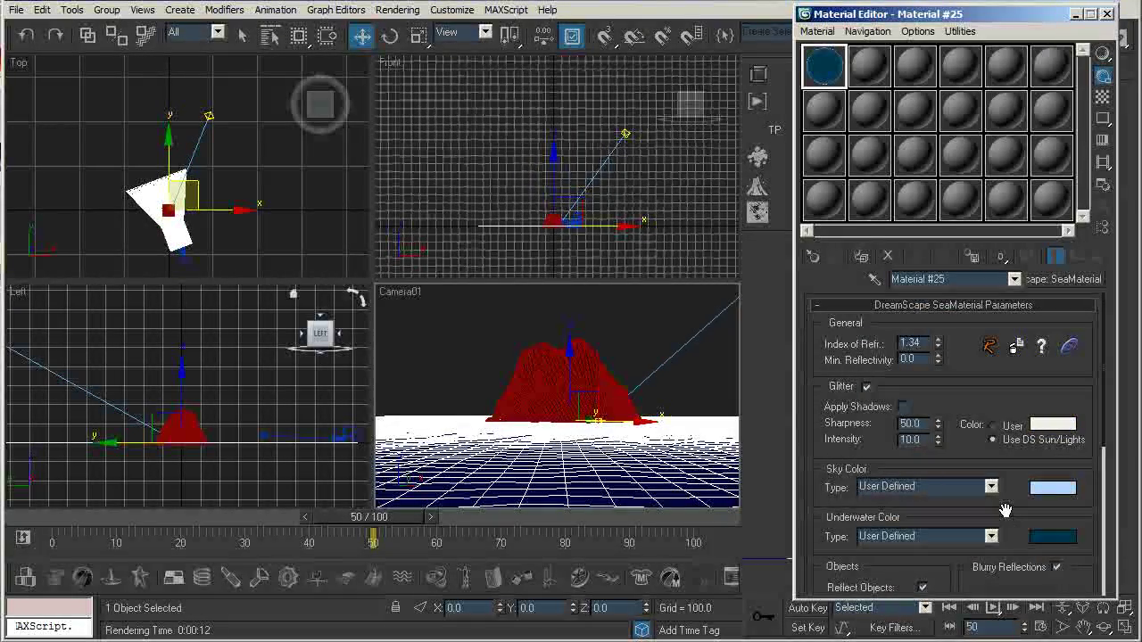
scroll(1018, 473, down, 1)
scroll(1012, 458, up, 1)
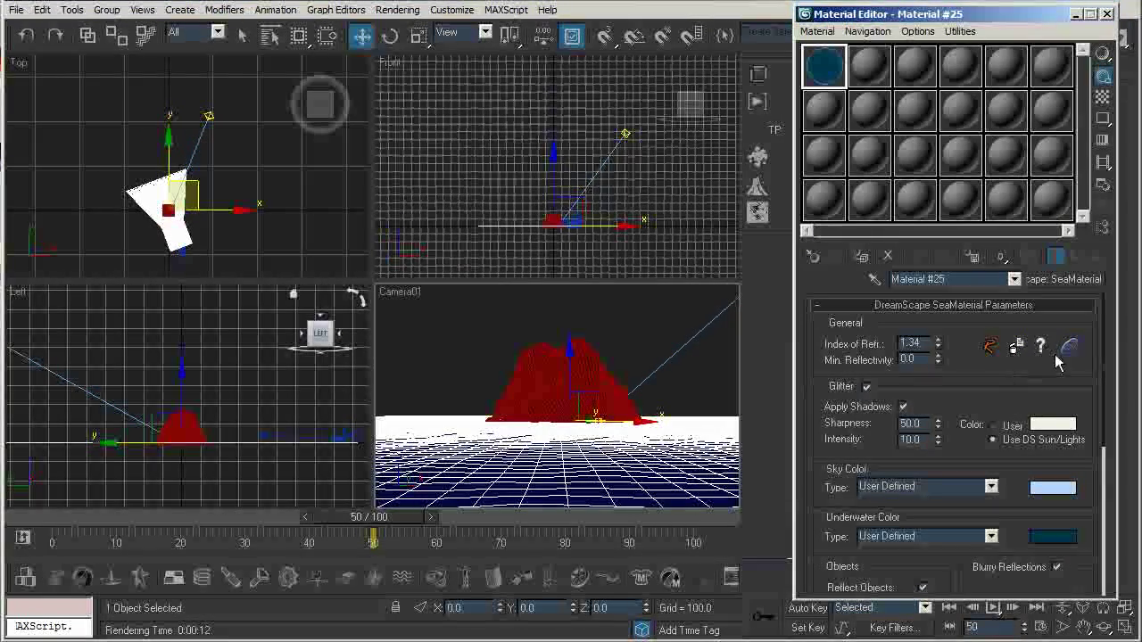
- Set the sea material's underwater color type to DreamScape SubSurface
scroll(1001, 428, down, 2)
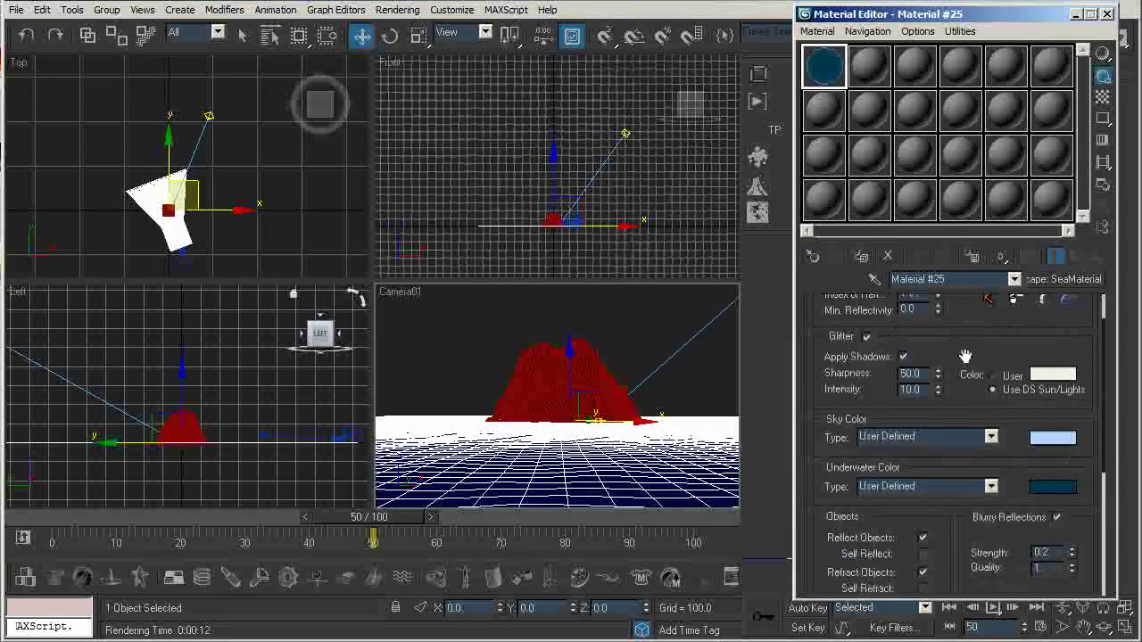
drag(980, 571, 970, 399)
scroll(968, 400, up, 3)
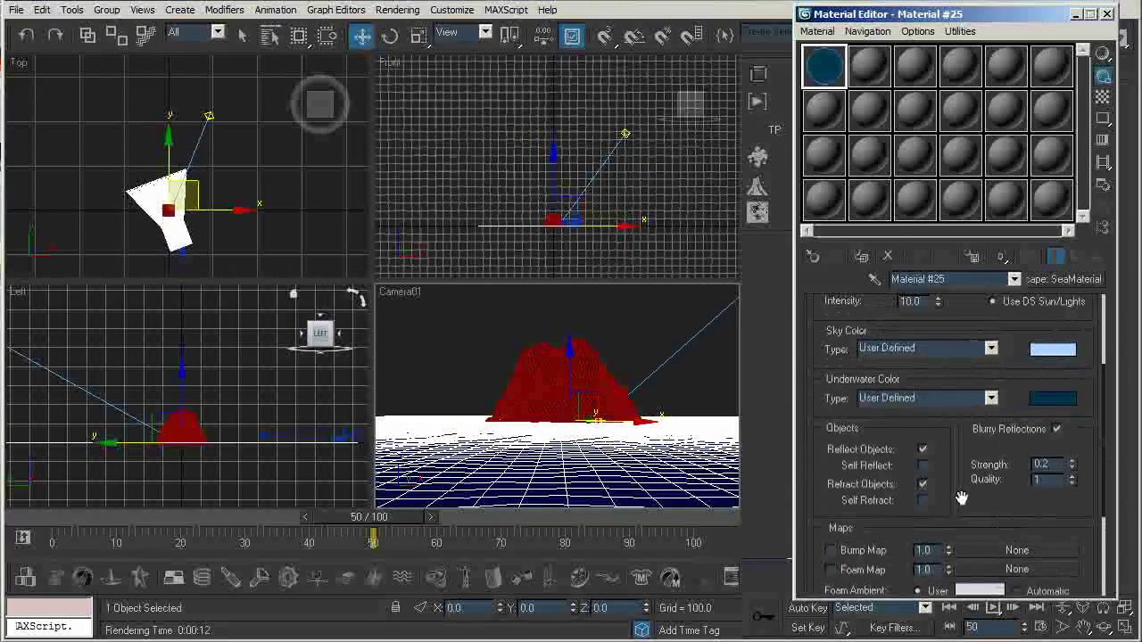
click(991, 398)
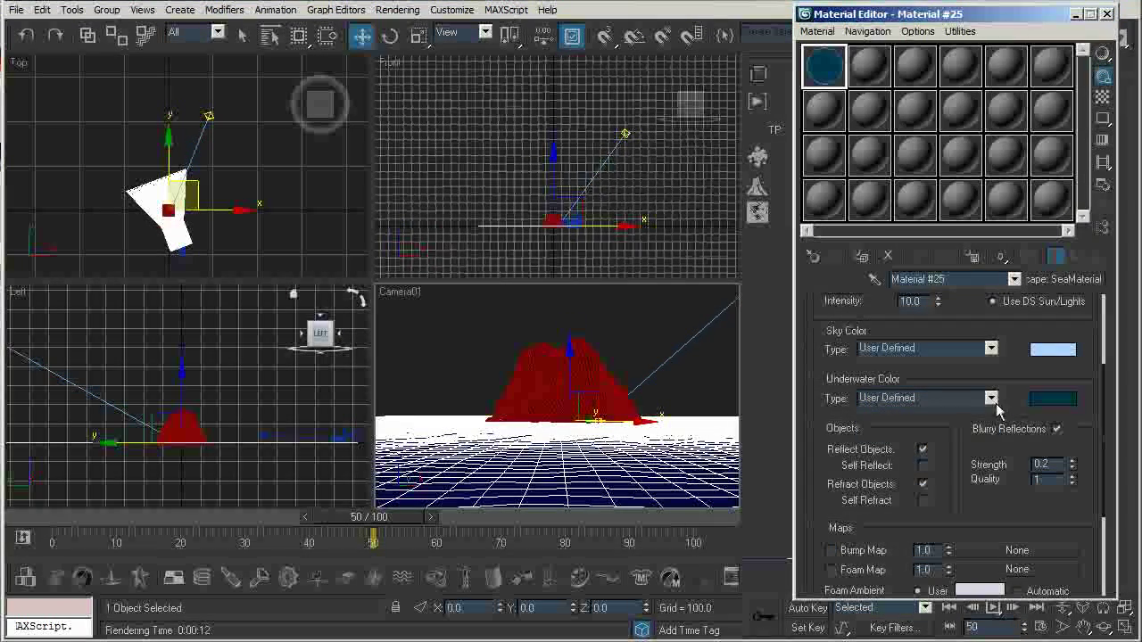
click(960, 427)
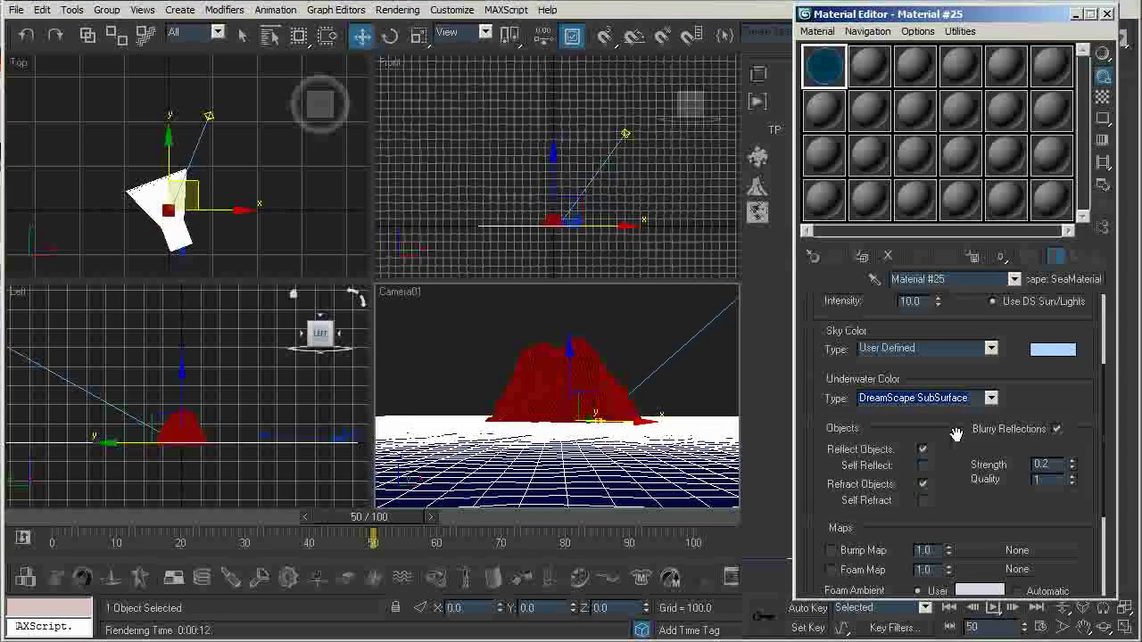
- Show the DreamScape: SubSurface parameters in the environment settings and render the Camera01 view at frame 50
key(8)
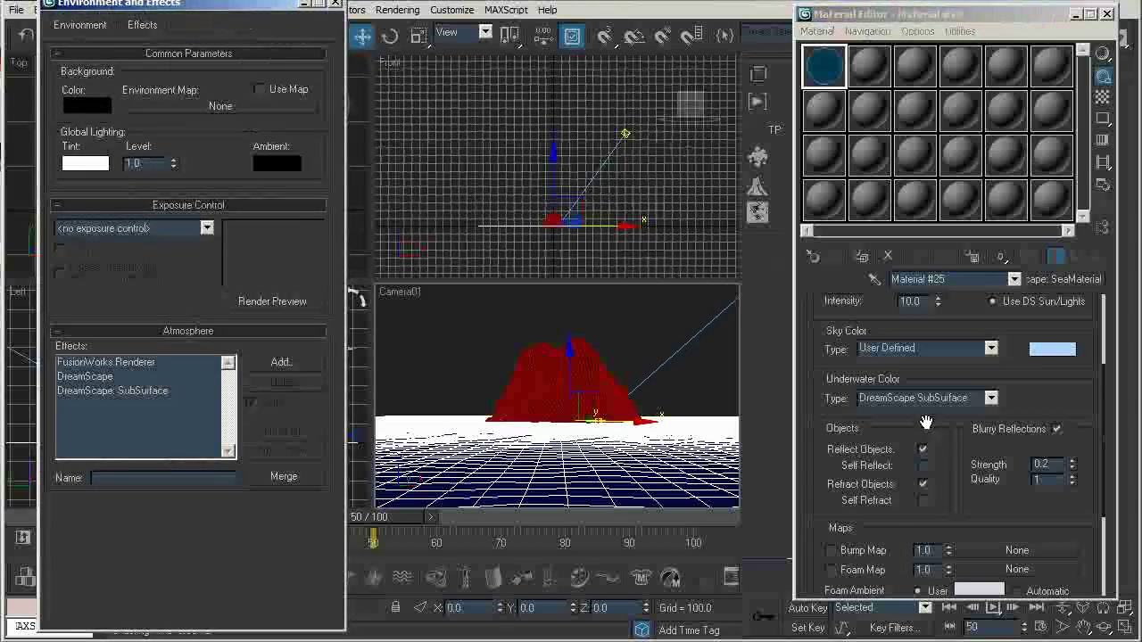
click(88, 391)
drag(230, 568, 217, 348)
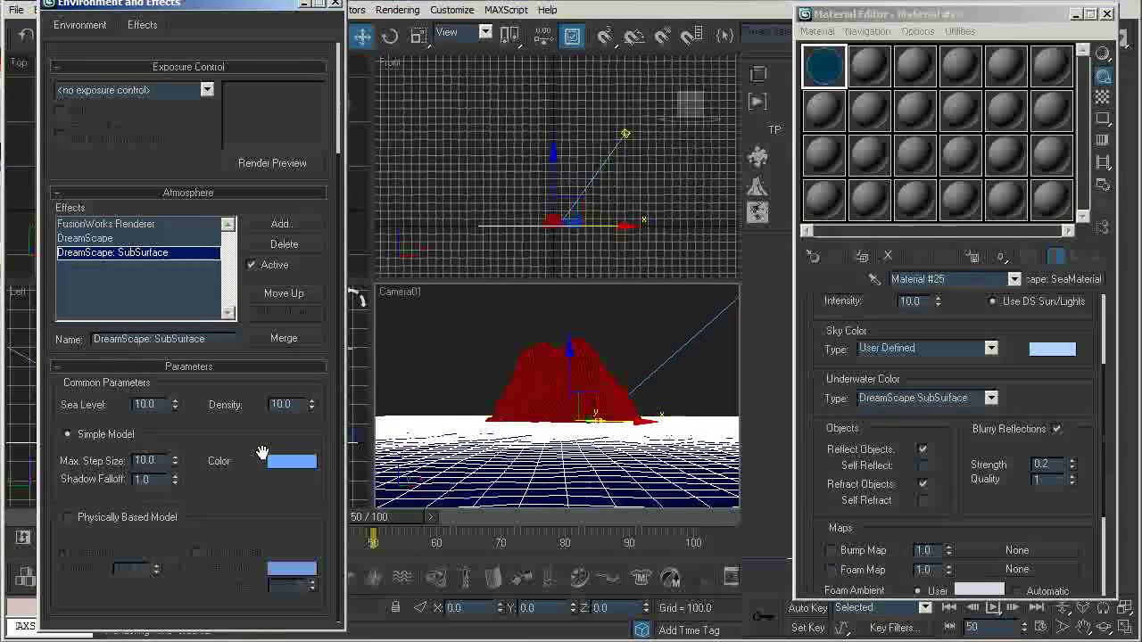
click(404, 376)
key(shift+q)
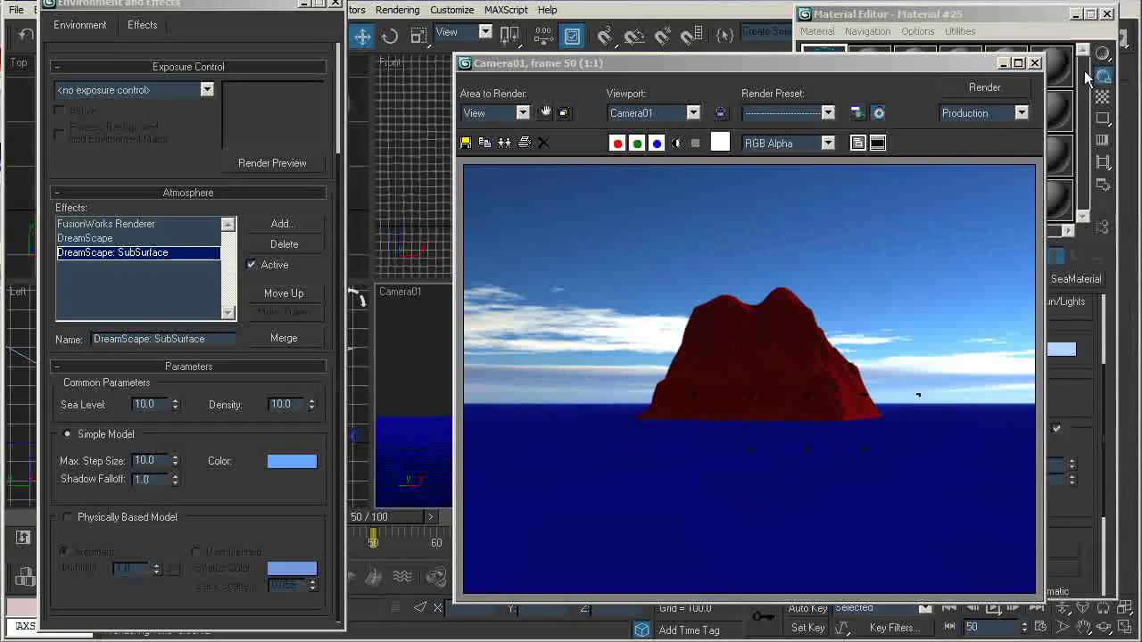
- Assign the SeaMaterial to the sea surface and re-render the Camera01 view at frame 50
click(1035, 64)
drag(830, 69, 619, 474)
key(shift+q)
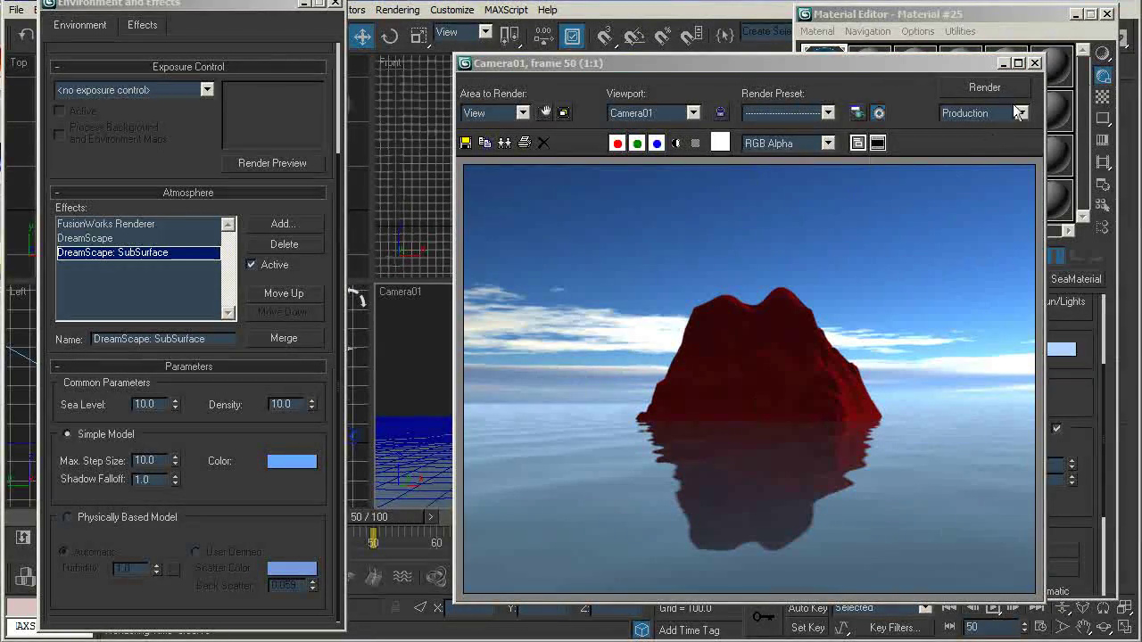
- Close the render and the Material Editor, and select the sea surface in the Camera01 view
click(1035, 62)
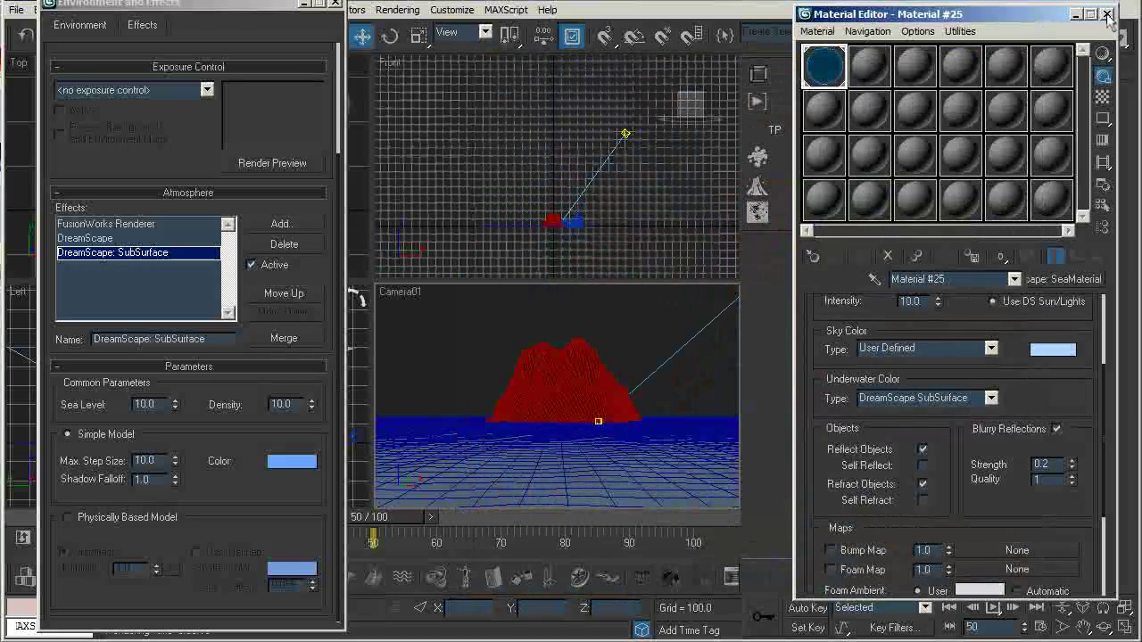
click(1107, 15)
click(579, 453)
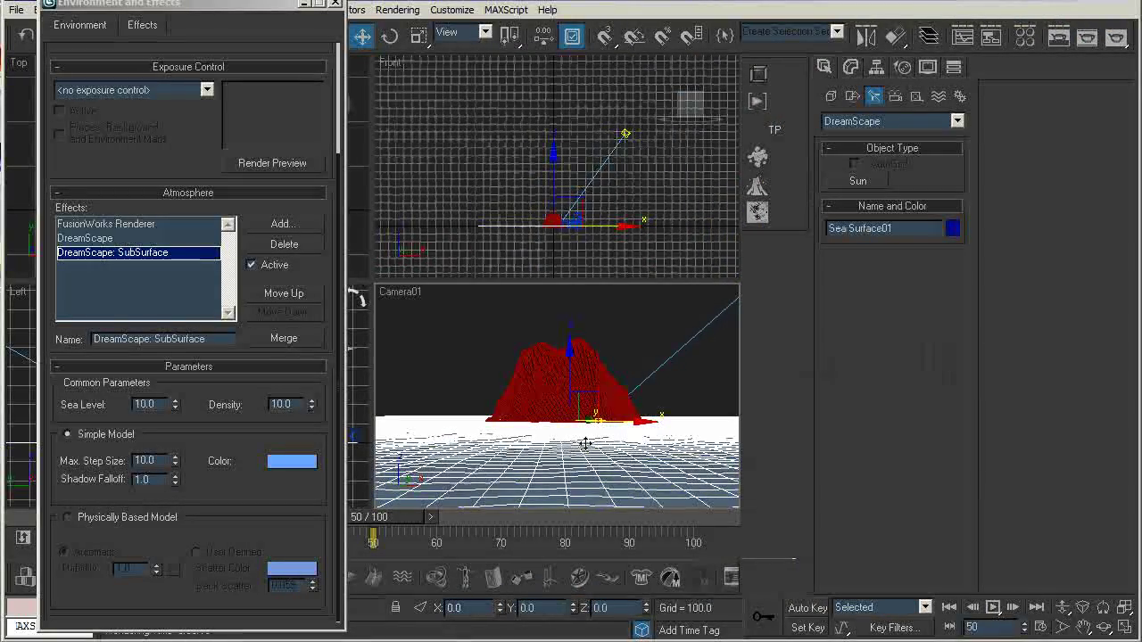
- Set the sea surface's adaptive mesh Length Resolution to 4.0 and Width Resolution to 4.5, and test-render the camera view
click(850, 67)
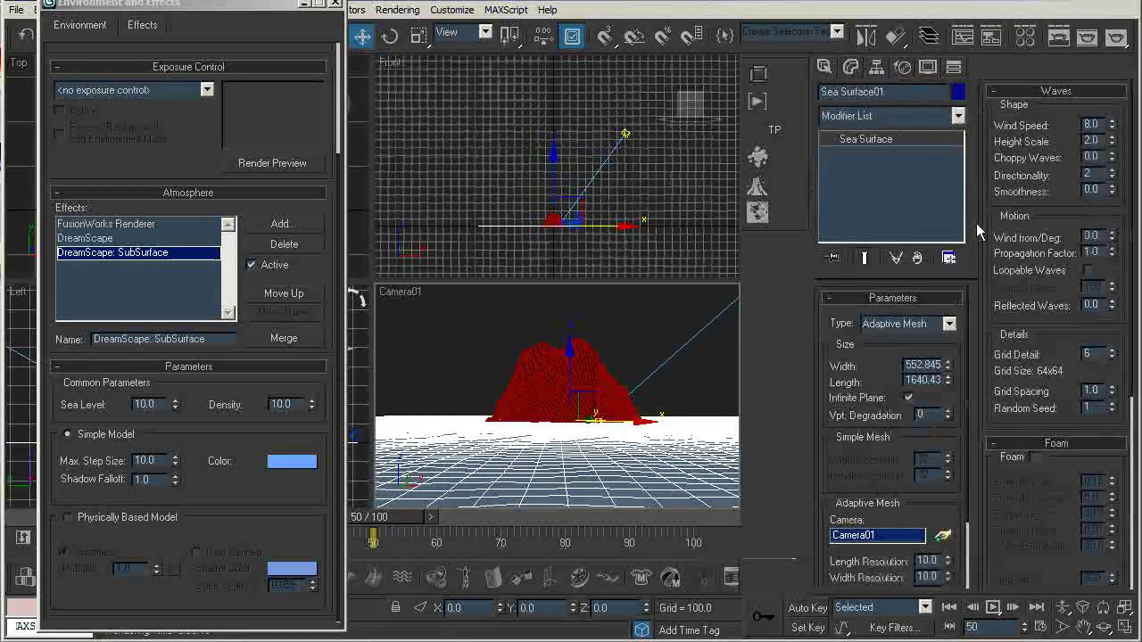
scroll(874, 392, down, 2)
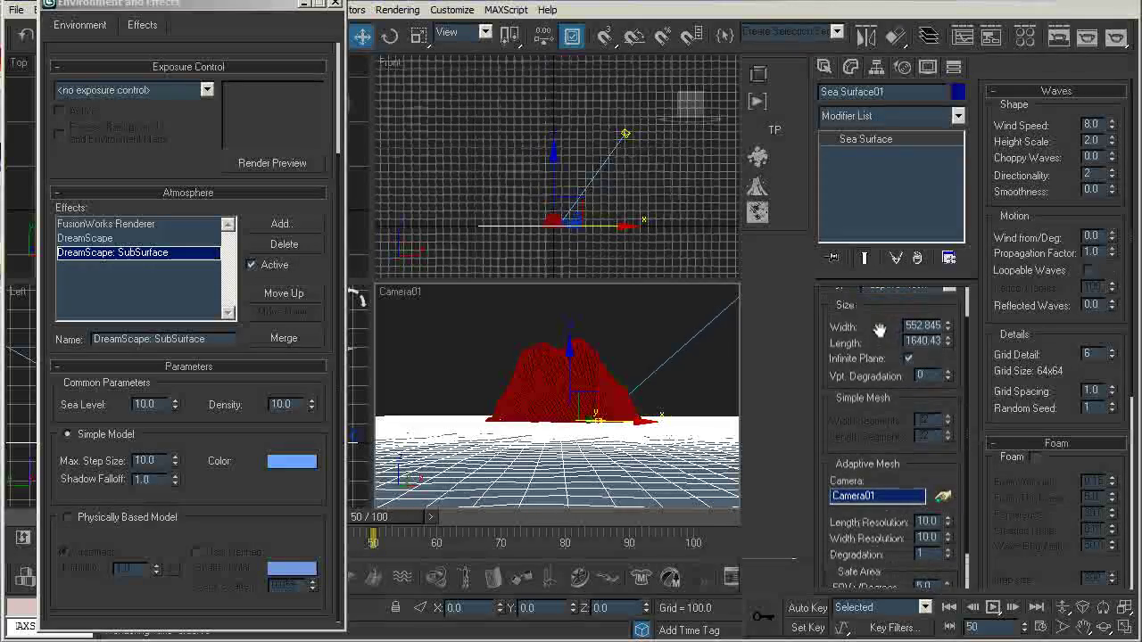
scroll(871, 384, down, 2)
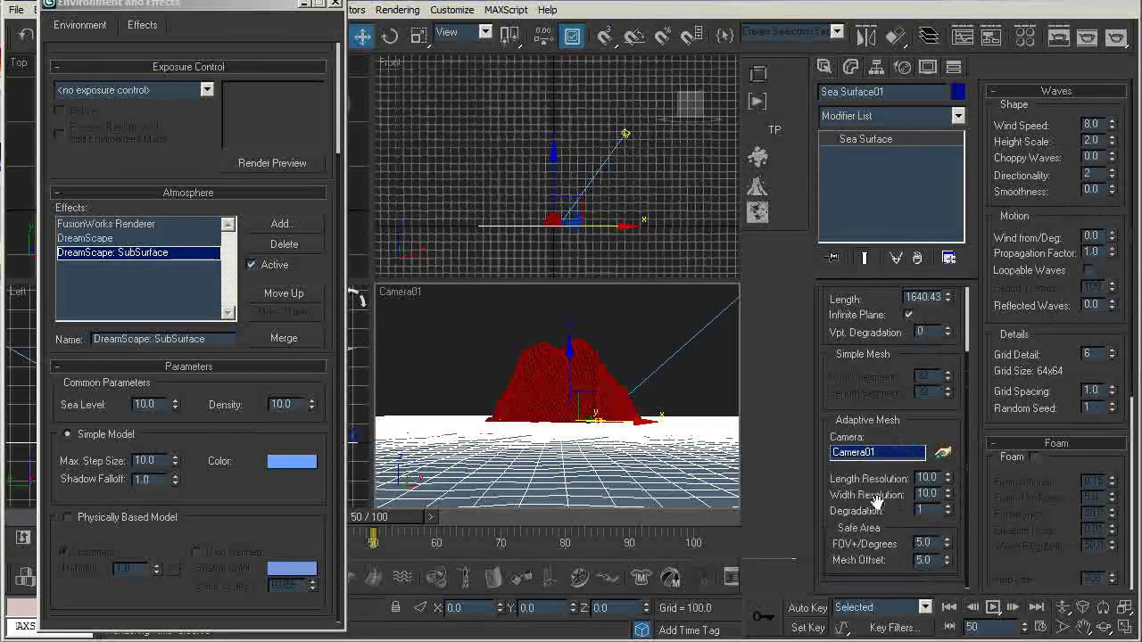
drag(948, 477, 962, 544)
click(948, 498)
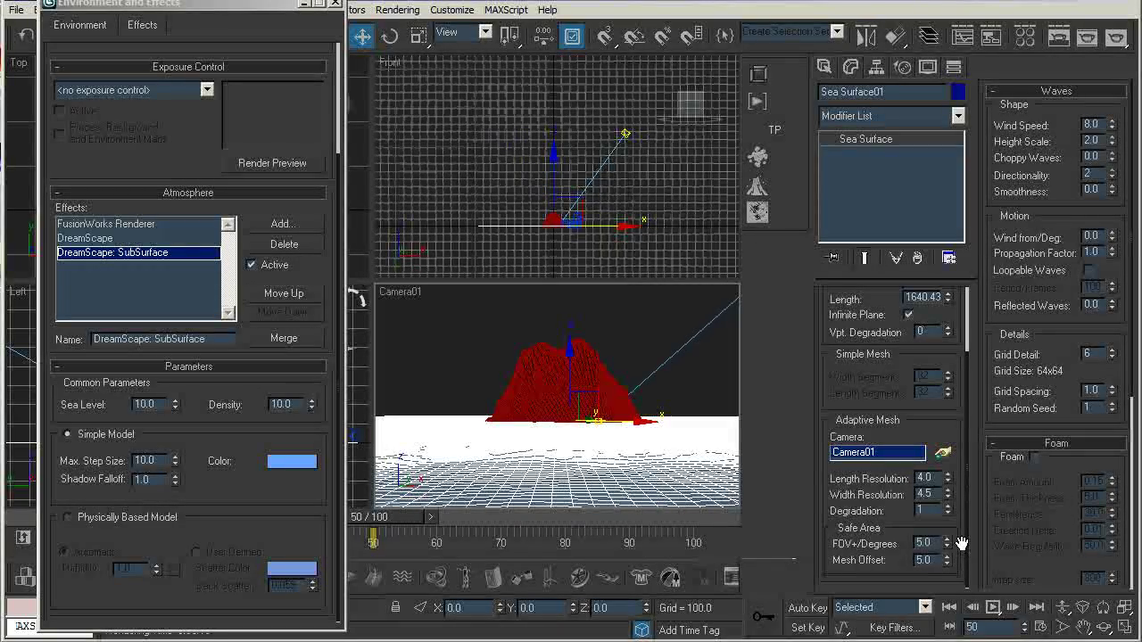
key(shift+q)
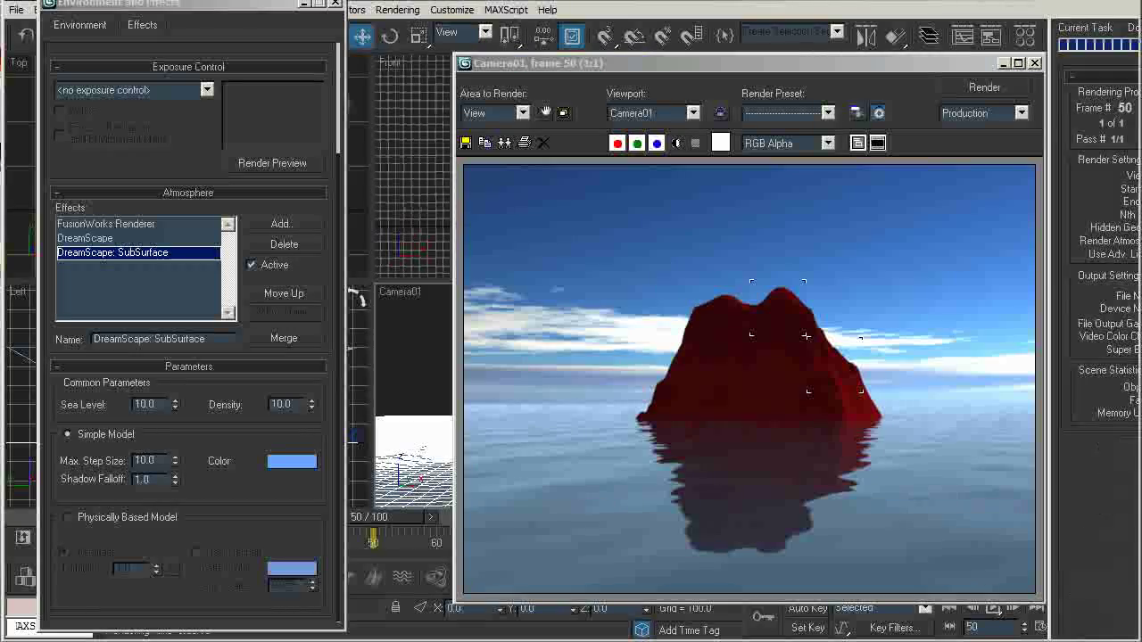
click(1036, 63)
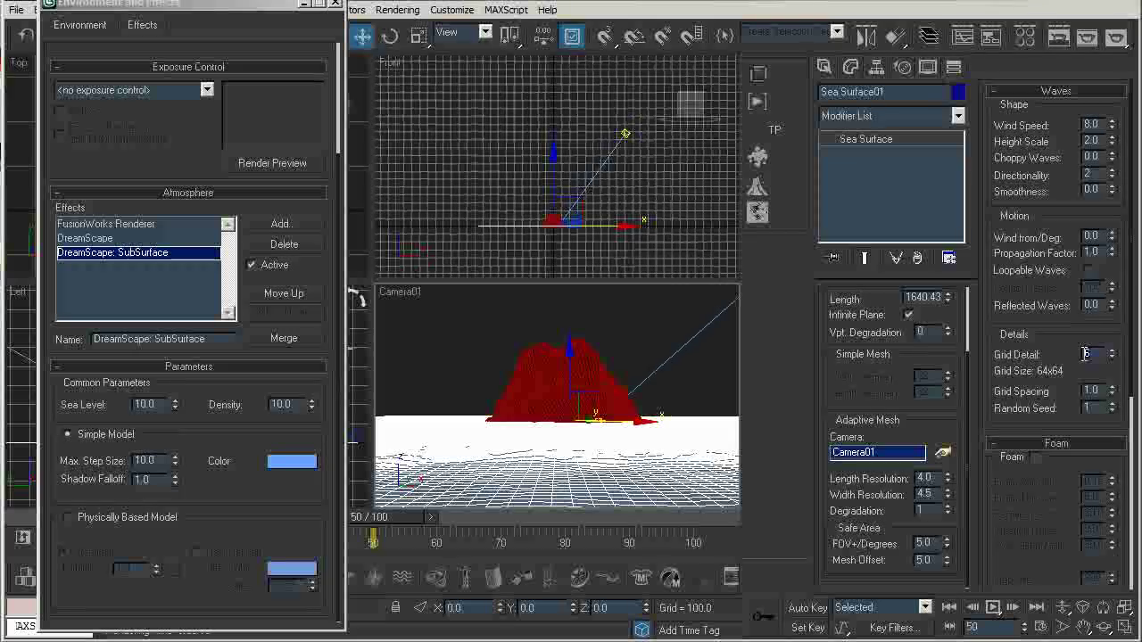
- Try a Grid Detail of 10 for the sea surface's waves, and set it to 7 instead
text(10)
key(Return)
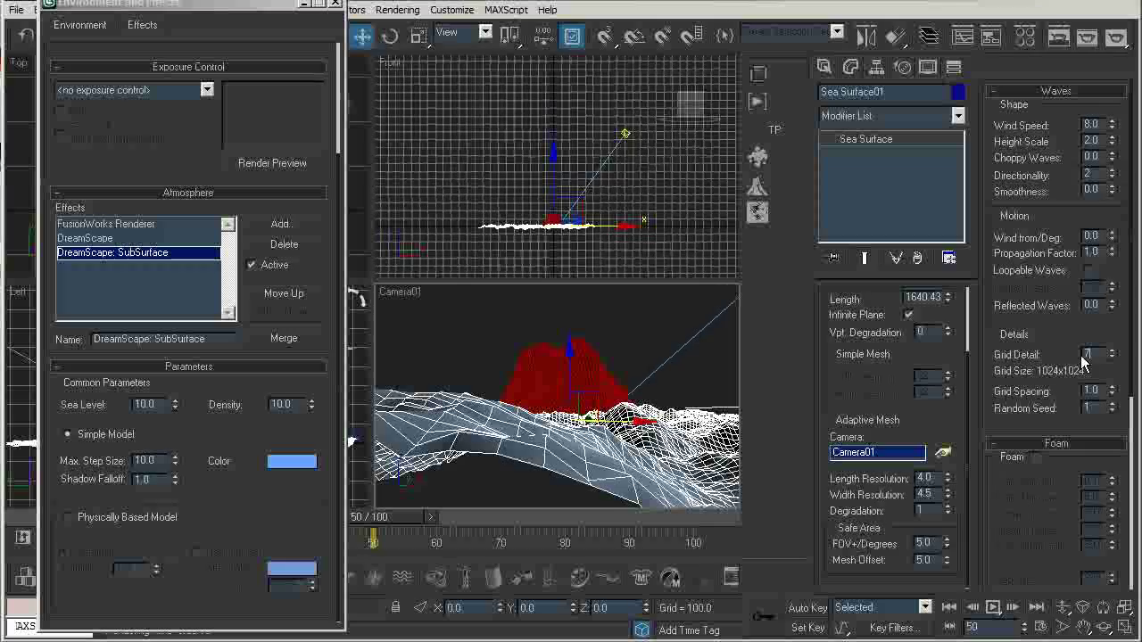
text(7)
key(Return)
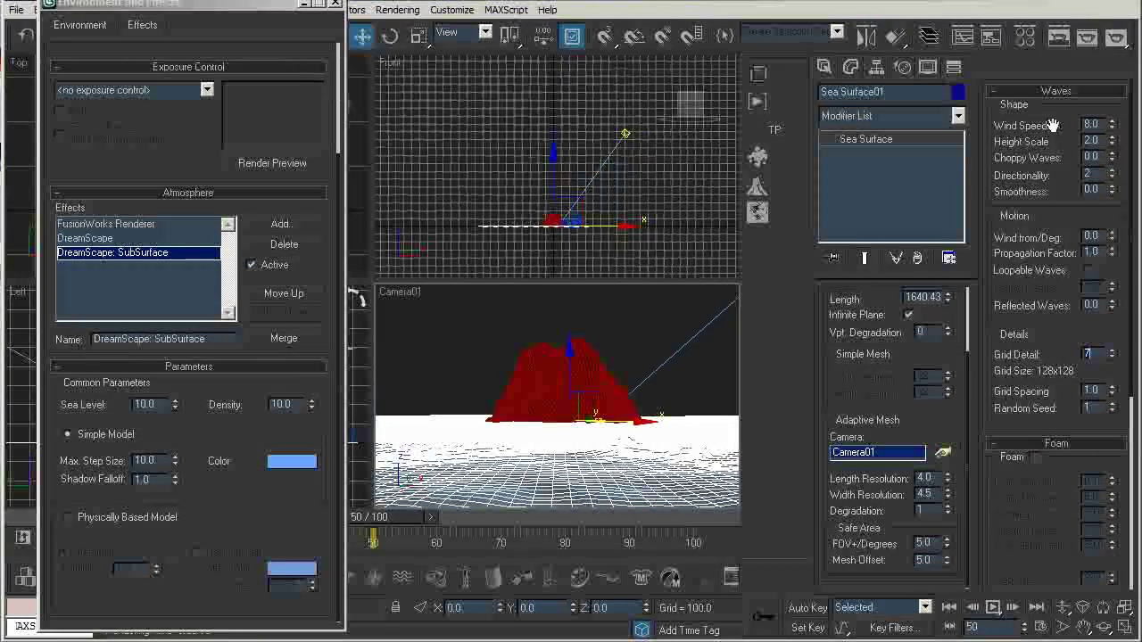
- Refine the sea surface's adaptive mesh to a Length Resolution of 2.04 and a Width Resolution of 3.015
scroll(1062, 238, down, 5)
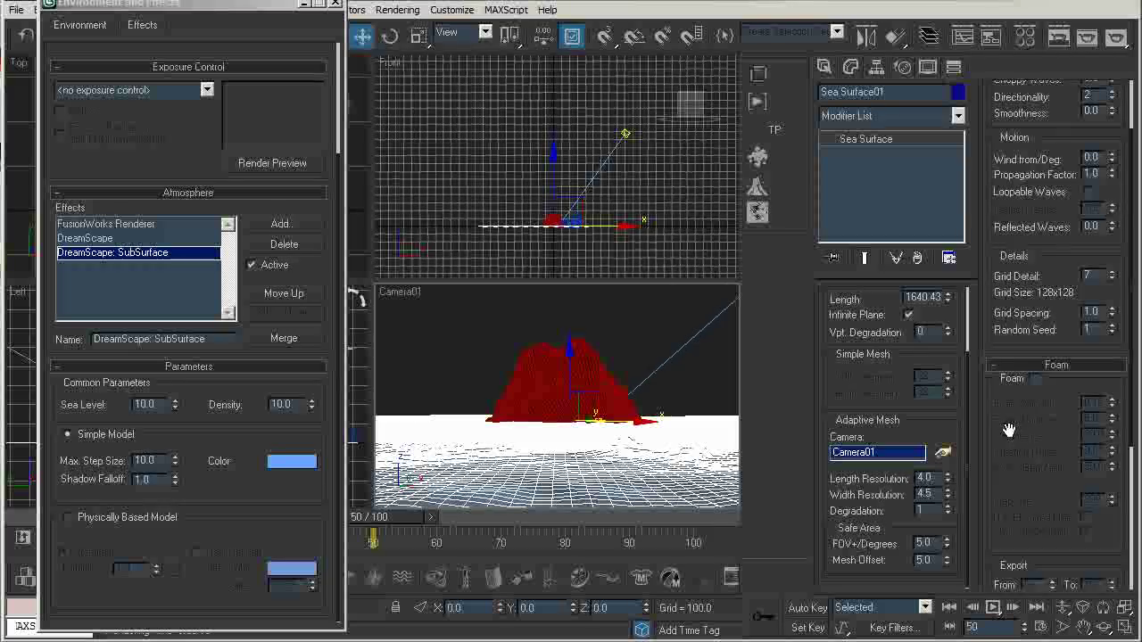
scroll(1022, 273, down, 2)
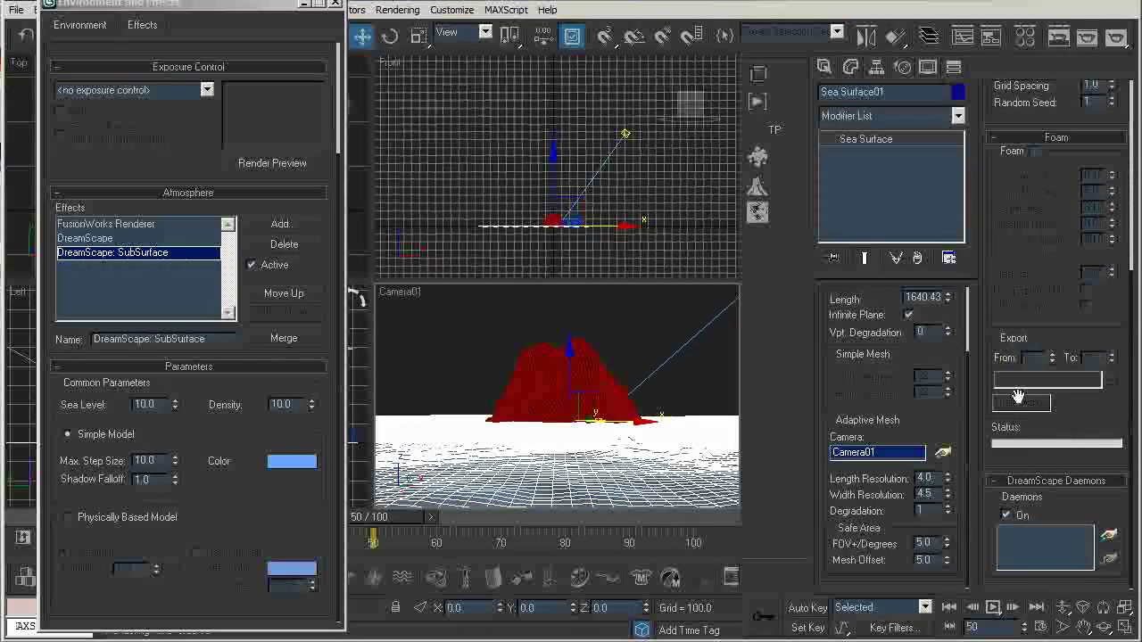
drag(861, 347, 860, 417)
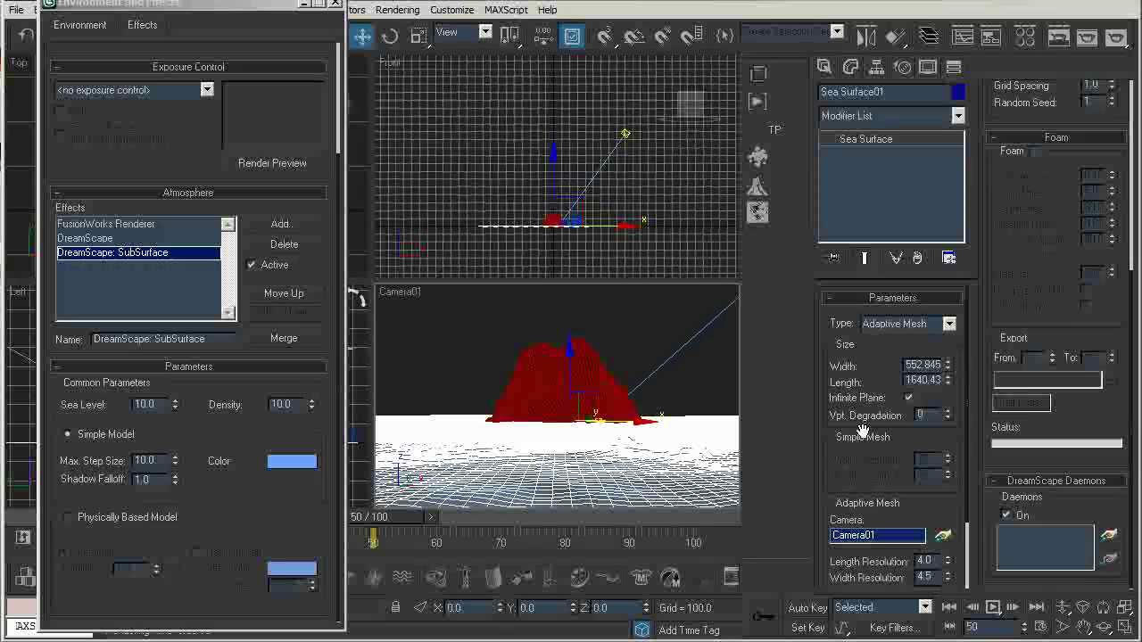
scroll(928, 452, down, 2)
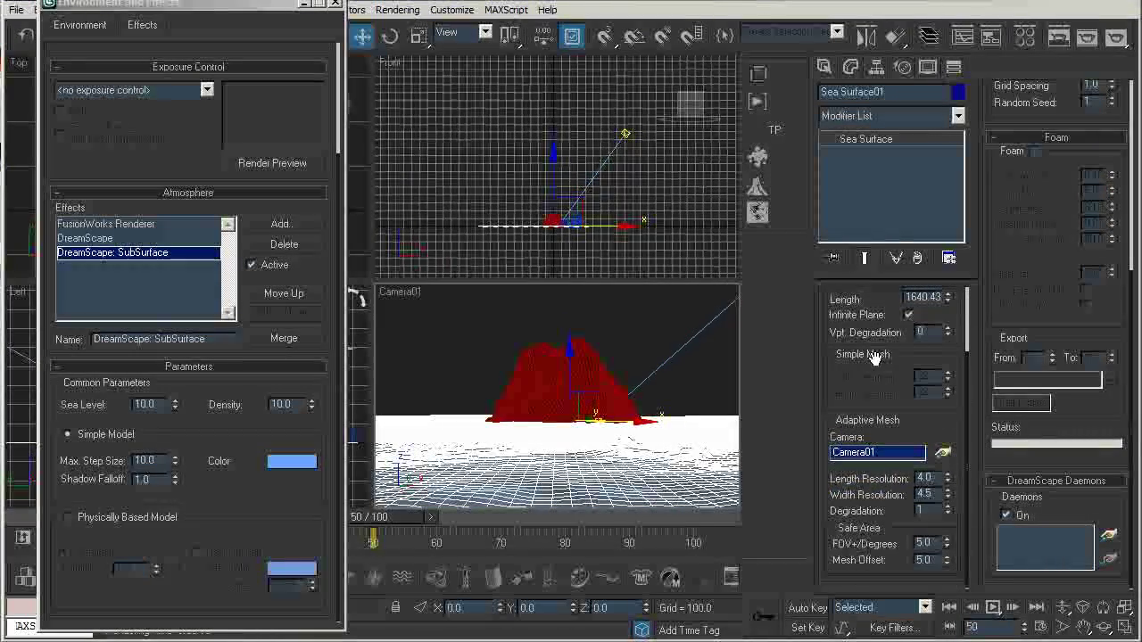
drag(947, 479, 947, 520)
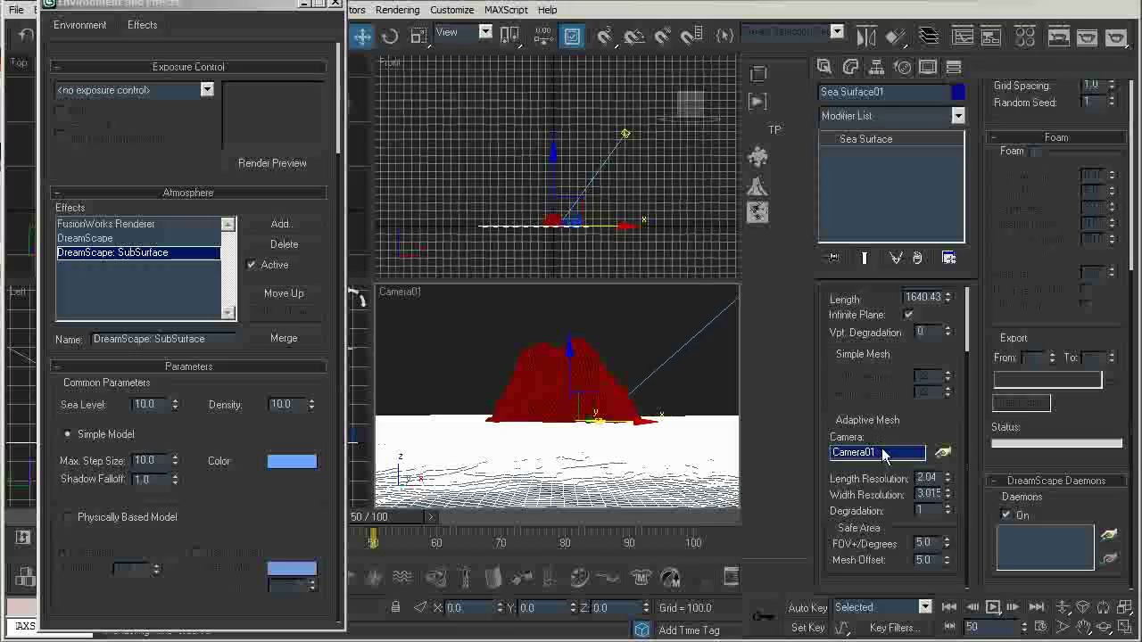
scroll(870, 436, up, 3)
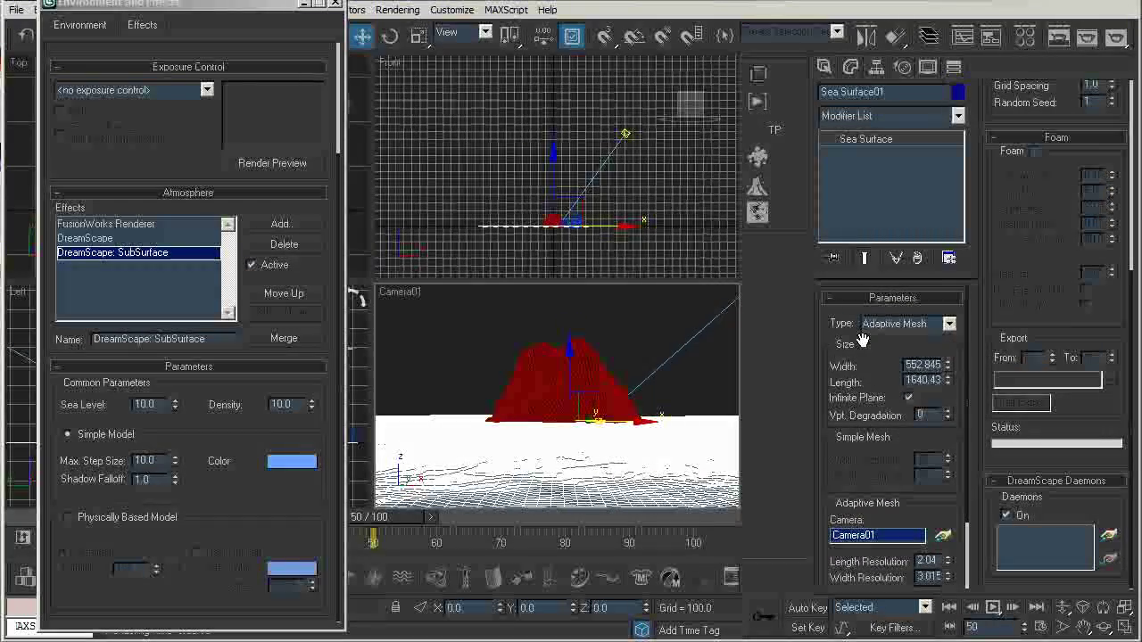
scroll(1025, 276, up, 2)
drag(1024, 276, 1015, 512)
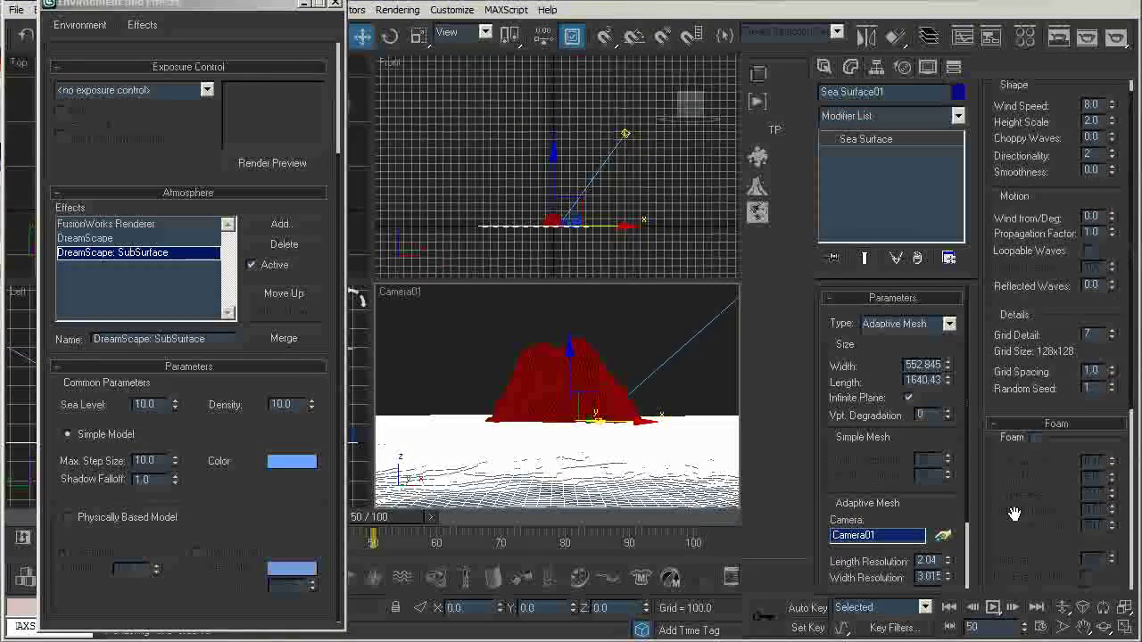
- Deselect the sea surface, test-render Camera01 to check the refined water, and close the render
click(623, 331)
key(shift+q)
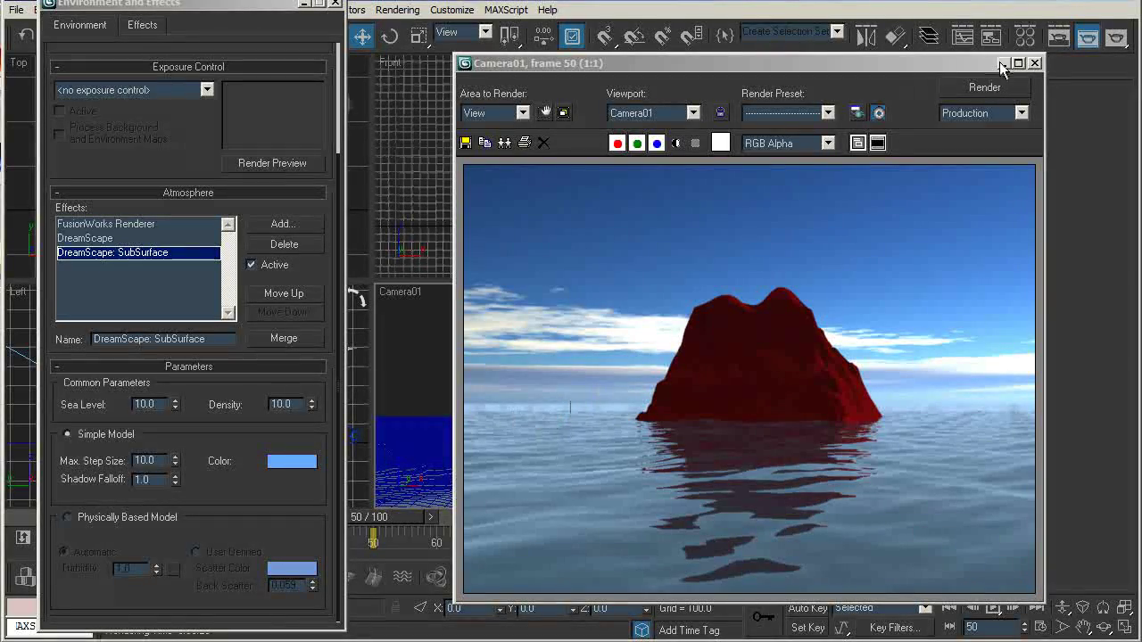
click(1034, 63)
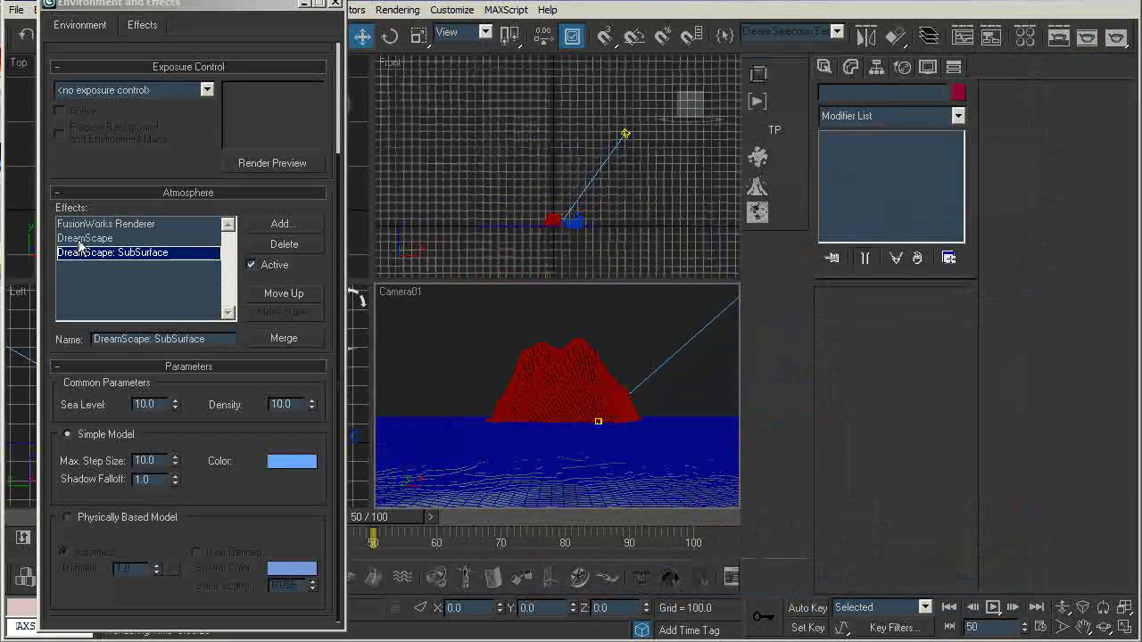
- Move the DreamScape: SubSurface atmosphere effect above DreamScape and test-render the camera view
click(283, 294)
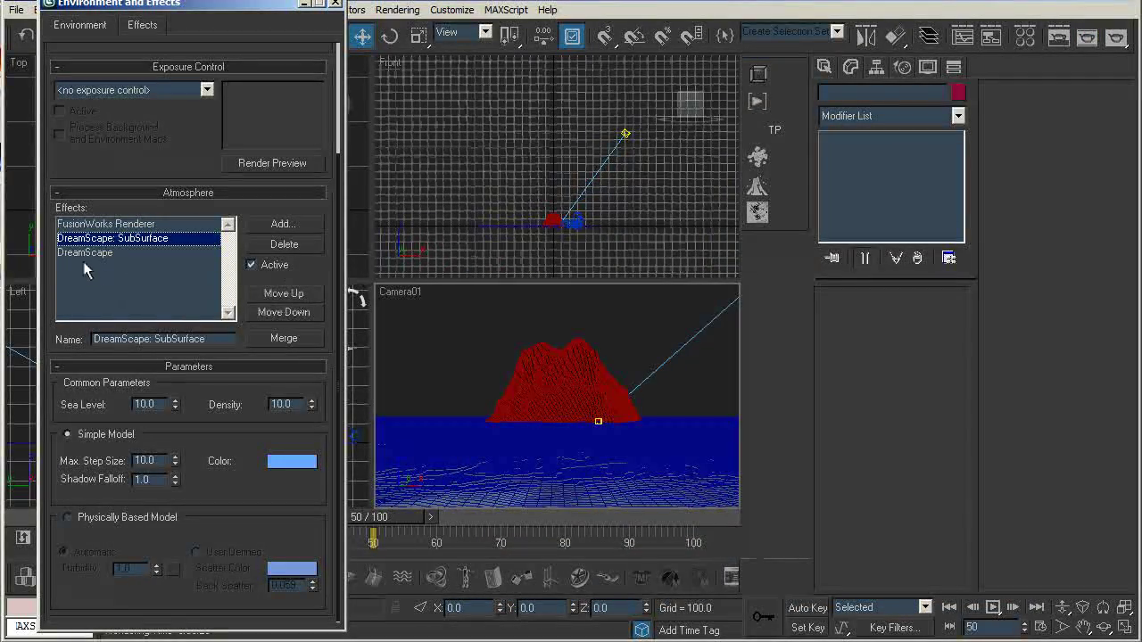
key(shift+q)
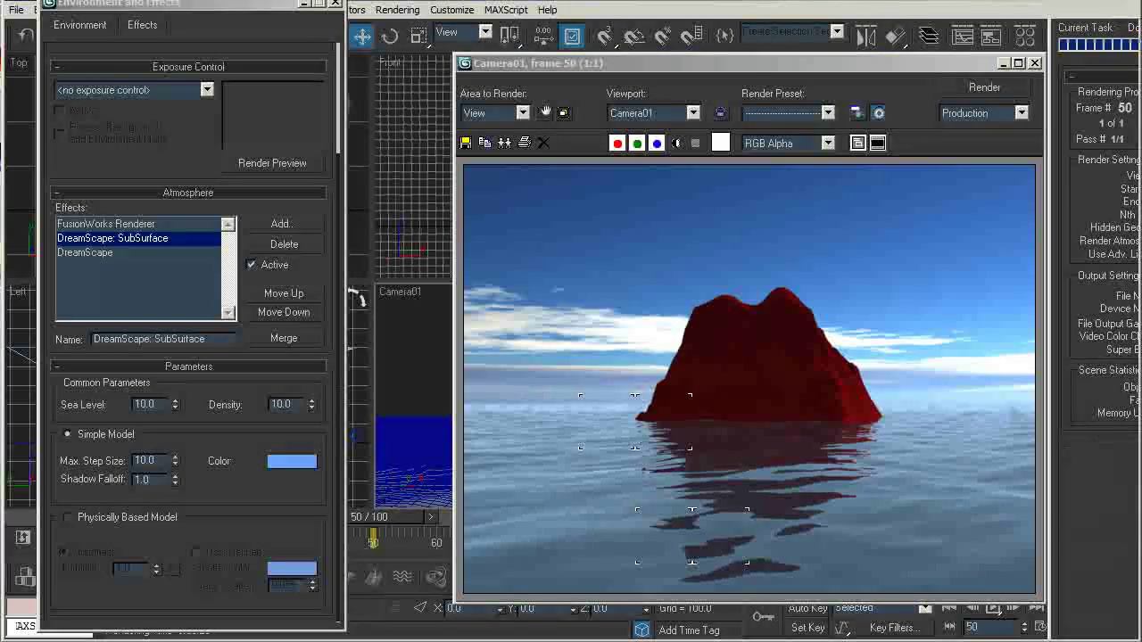
click(1034, 63)
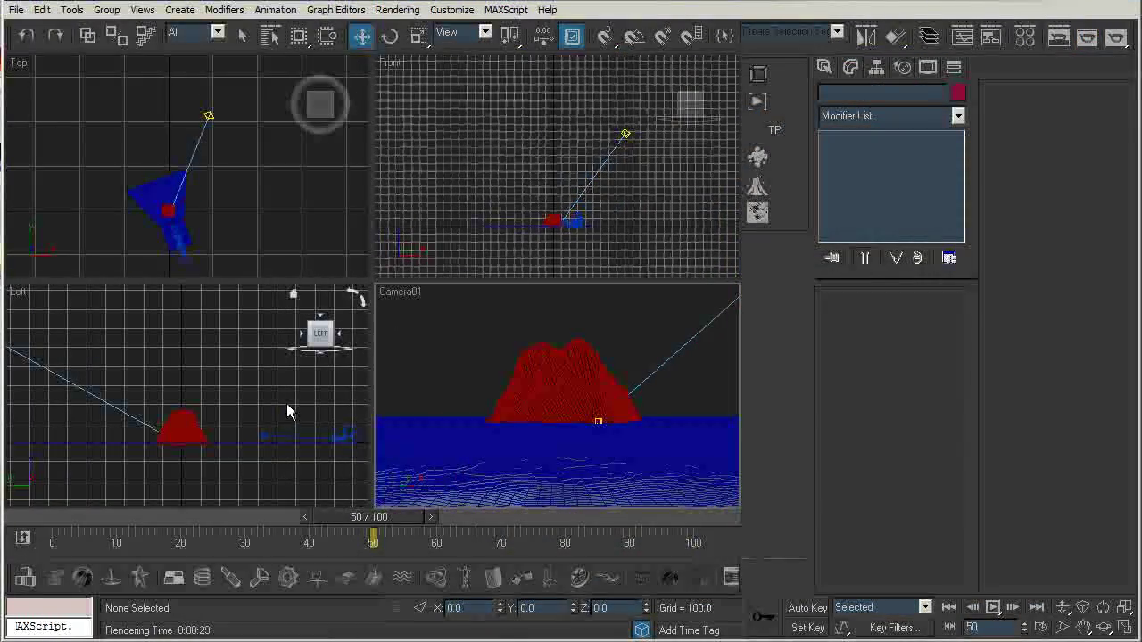
- Move Camera01's target onto the island in the top view, to about X -40, Y -25
click(348, 438)
click(348, 438)
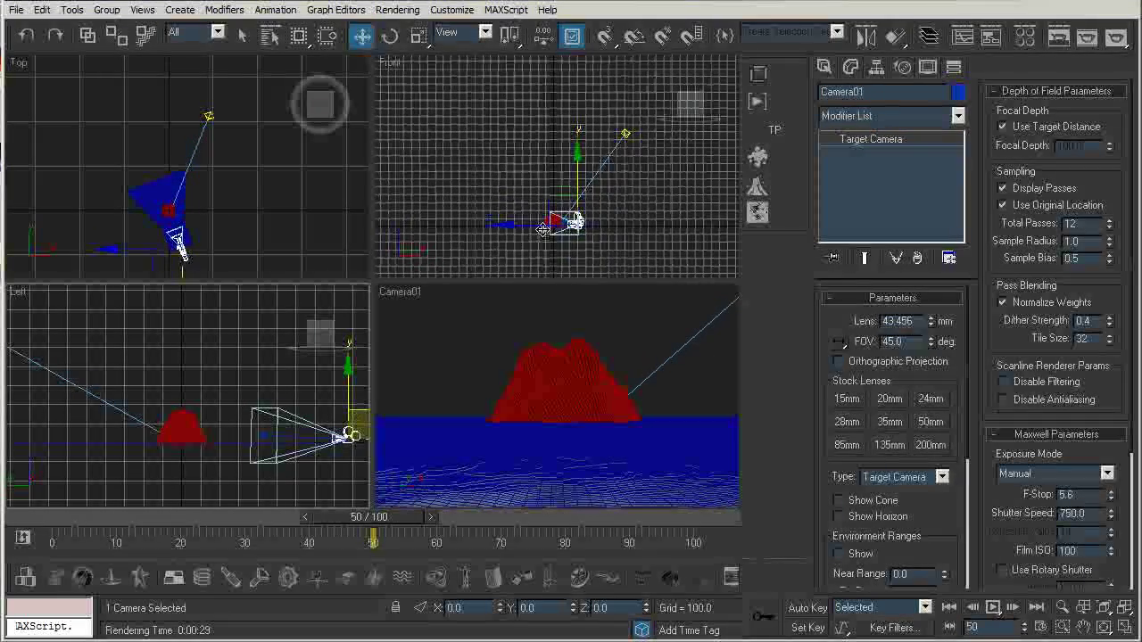
scroll(196, 250, up, 6)
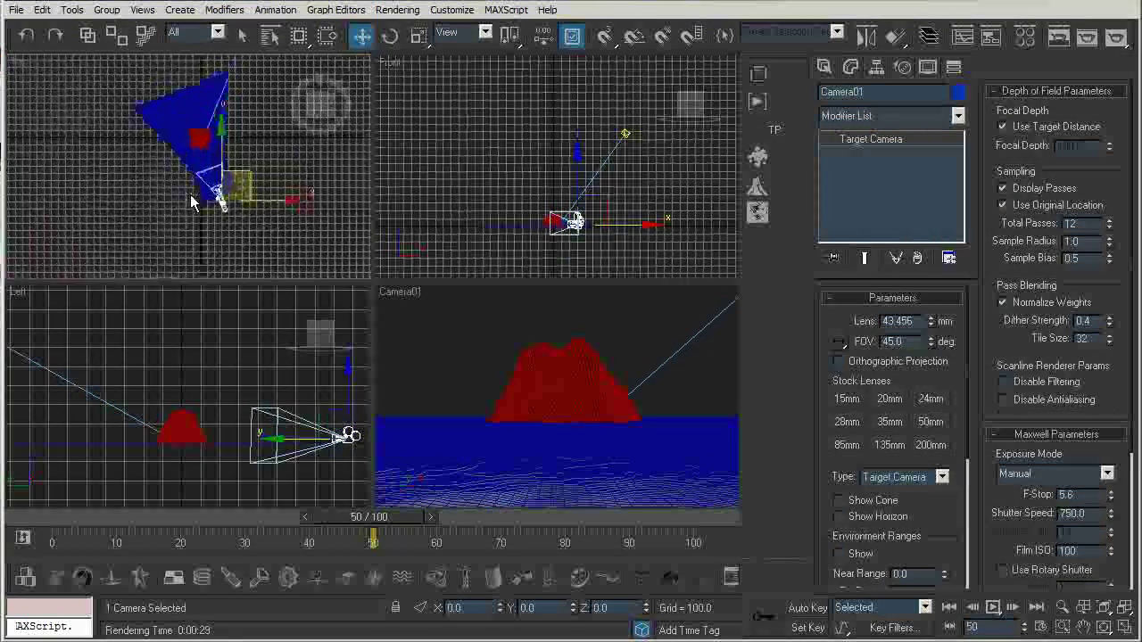
drag(237, 214, 228, 104)
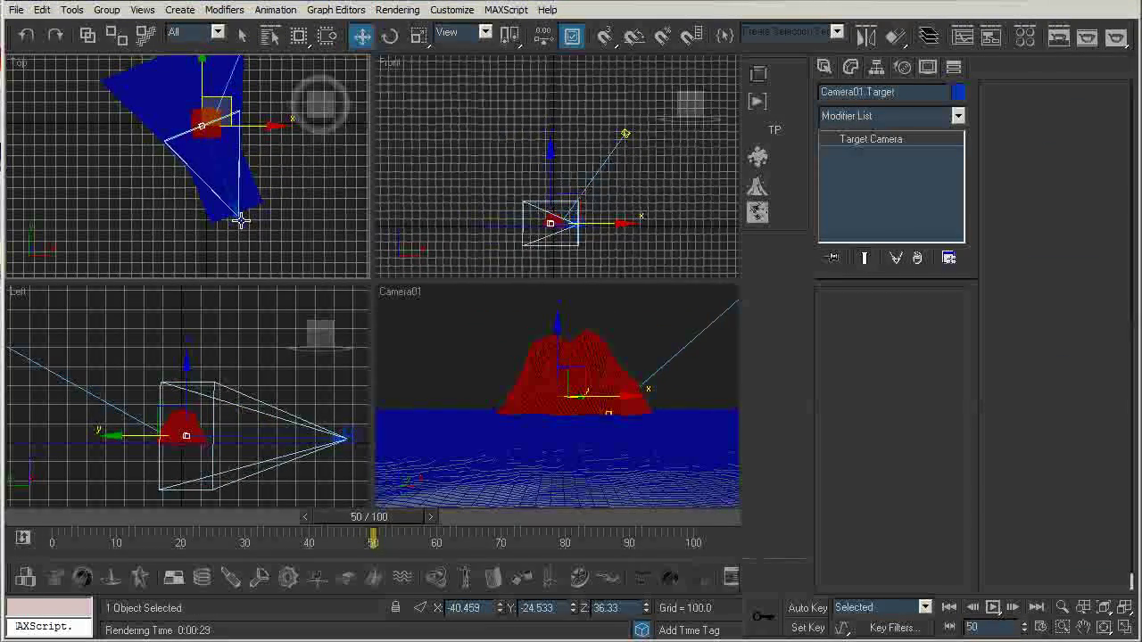
- Try raising Camera01 to a height of about Z 57 and test-render the view
click(237, 219)
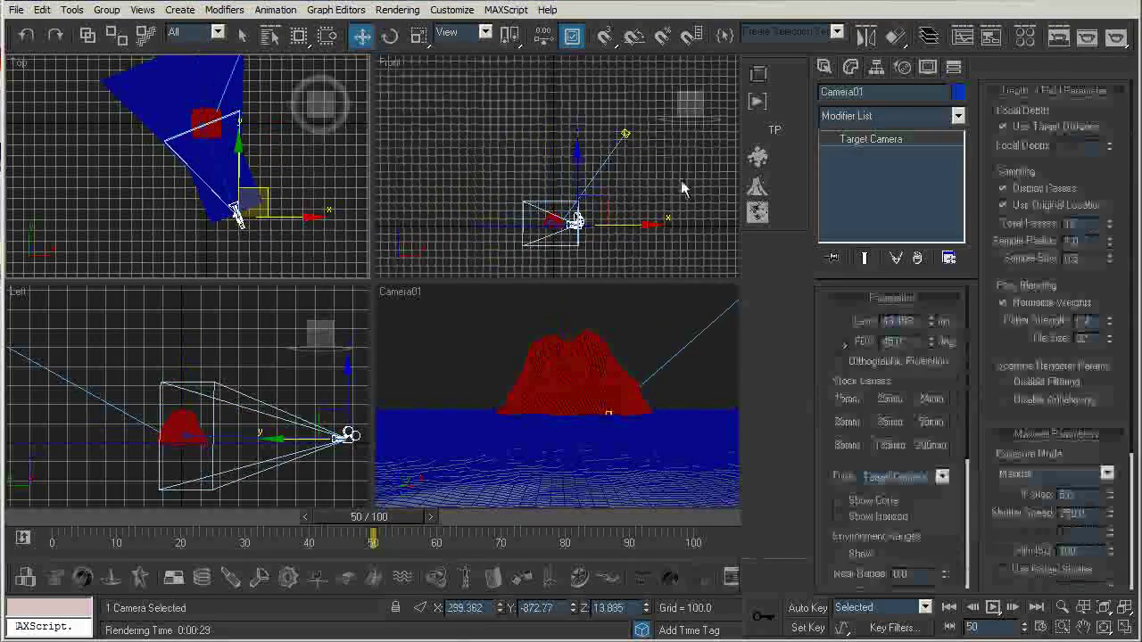
click(577, 152)
drag(577, 152, 577, 149)
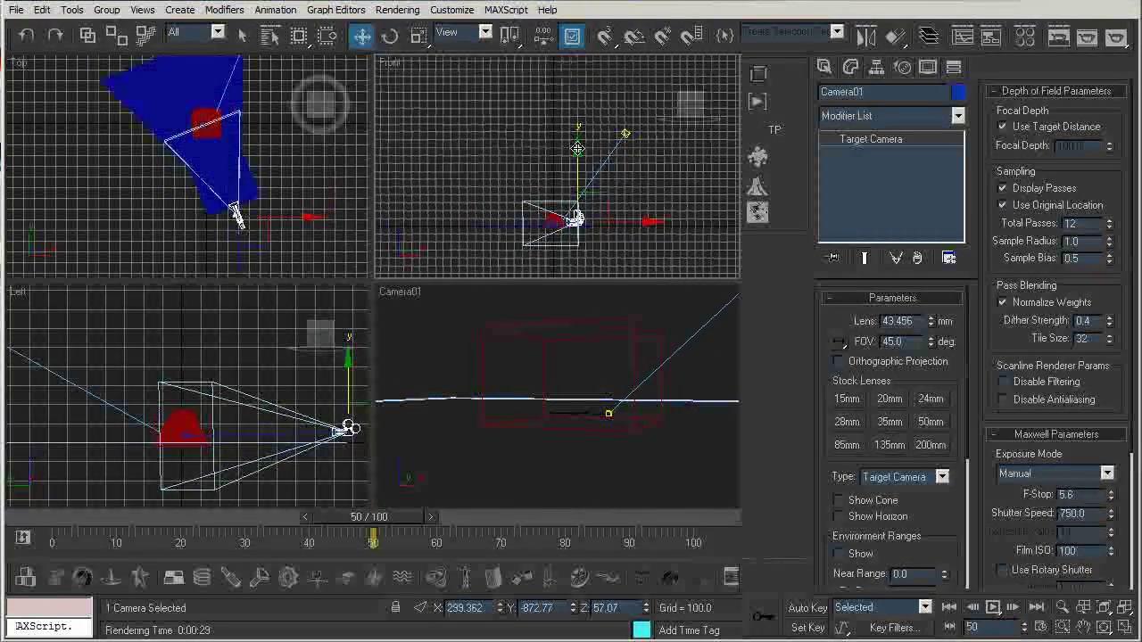
click(674, 354)
key(shift+q)
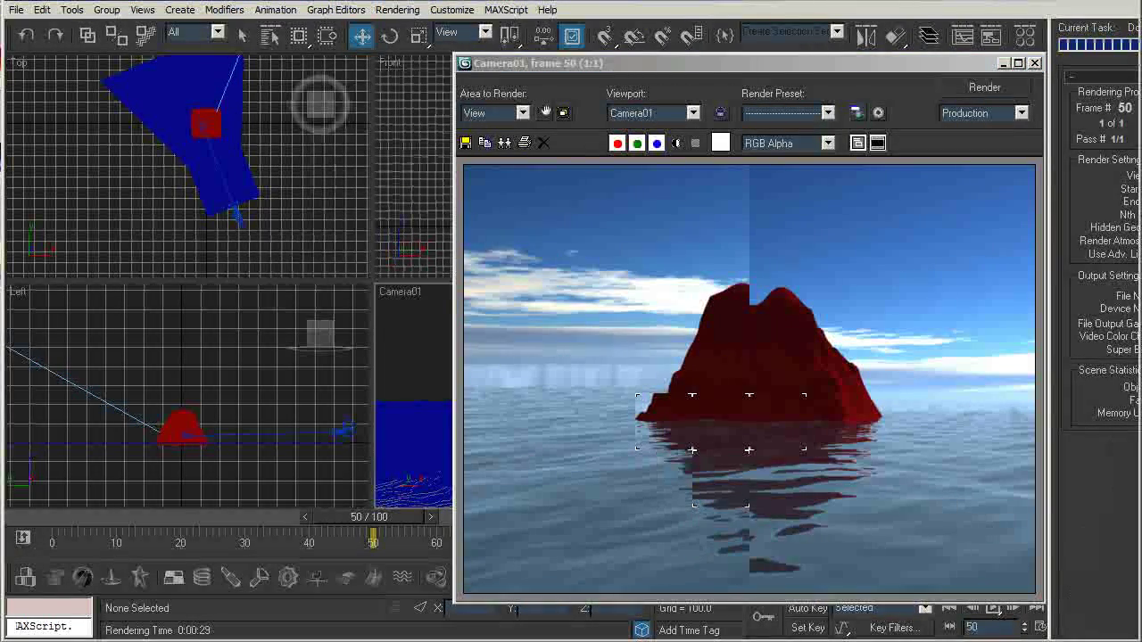
click(1035, 63)
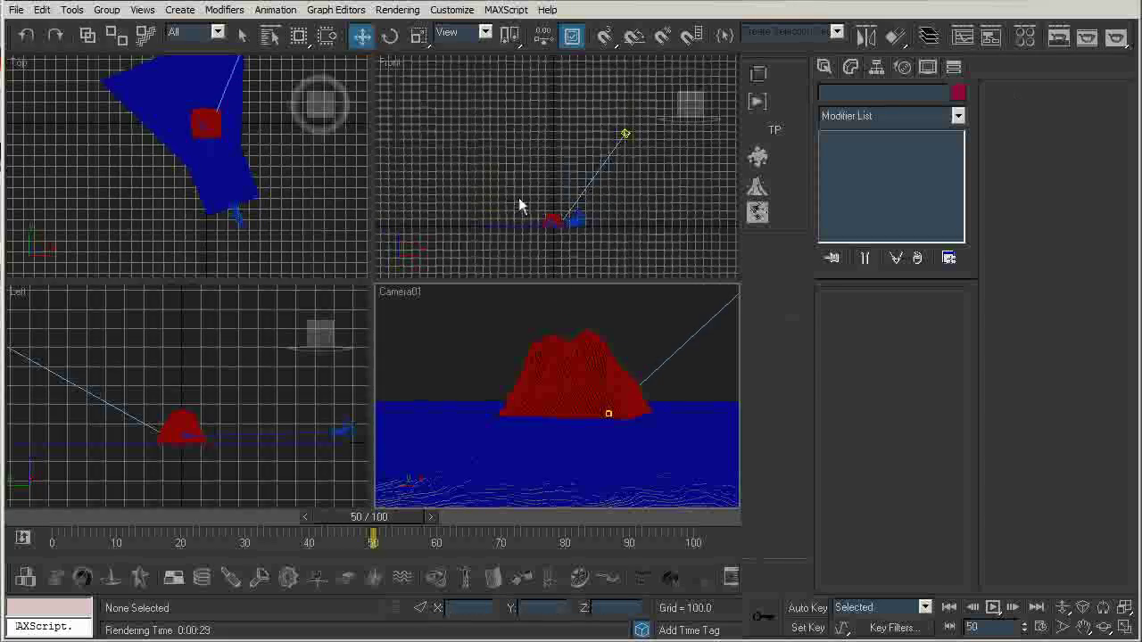
- Move Camera01 down in the front view to a height of about Z 23, just above the water
click(571, 216)
key(z)
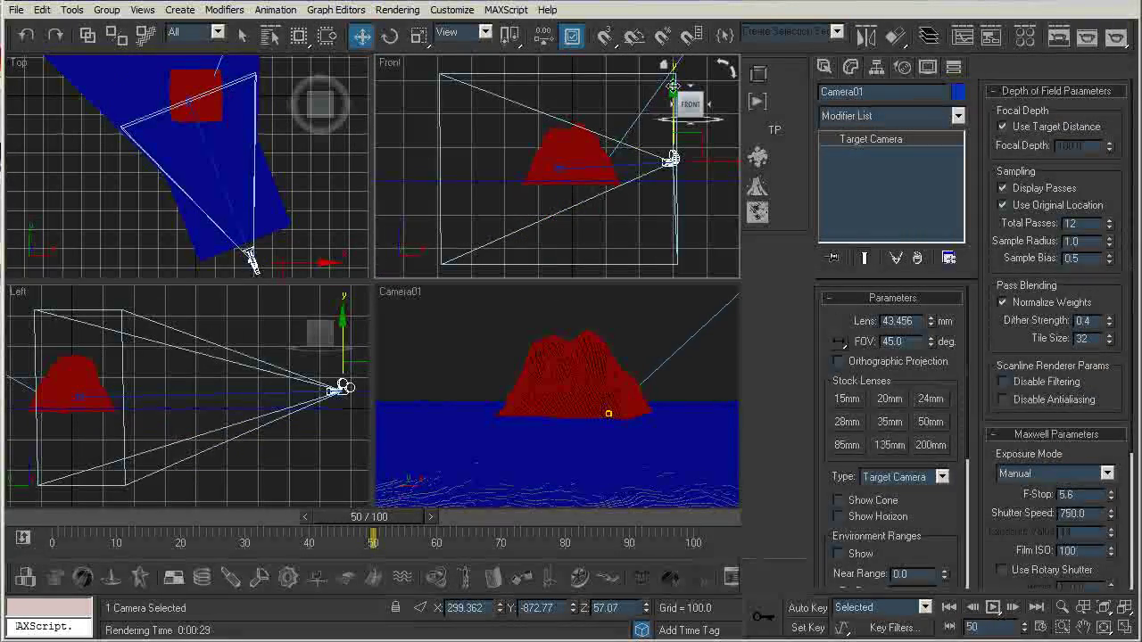
drag(671, 158, 671, 165)
drag(671, 93, 668, 98)
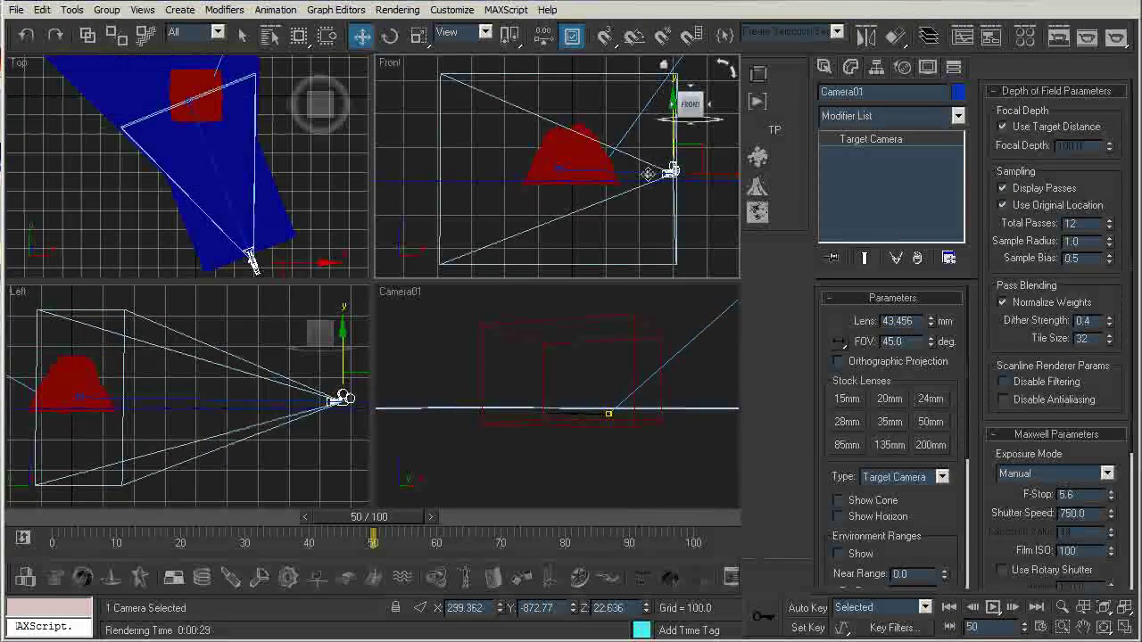
- Test-render the camera view from the lowered viewpoint and close the rendered frame
right_click(653, 312)
click(653, 321)
key(shift+q)
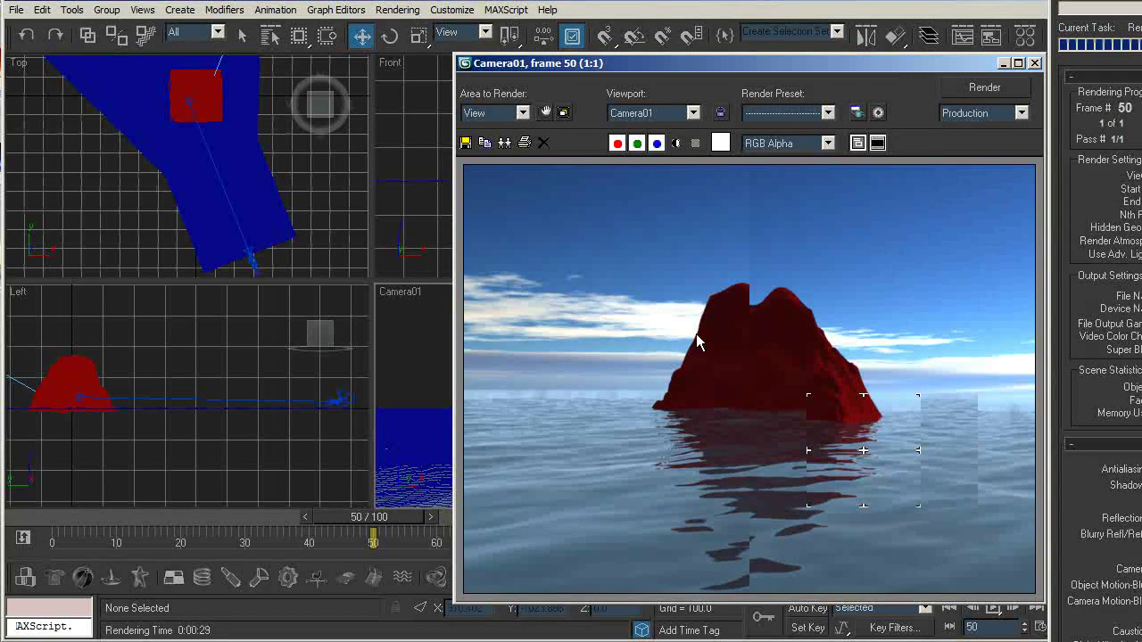
drag(971, 69, 941, 66)
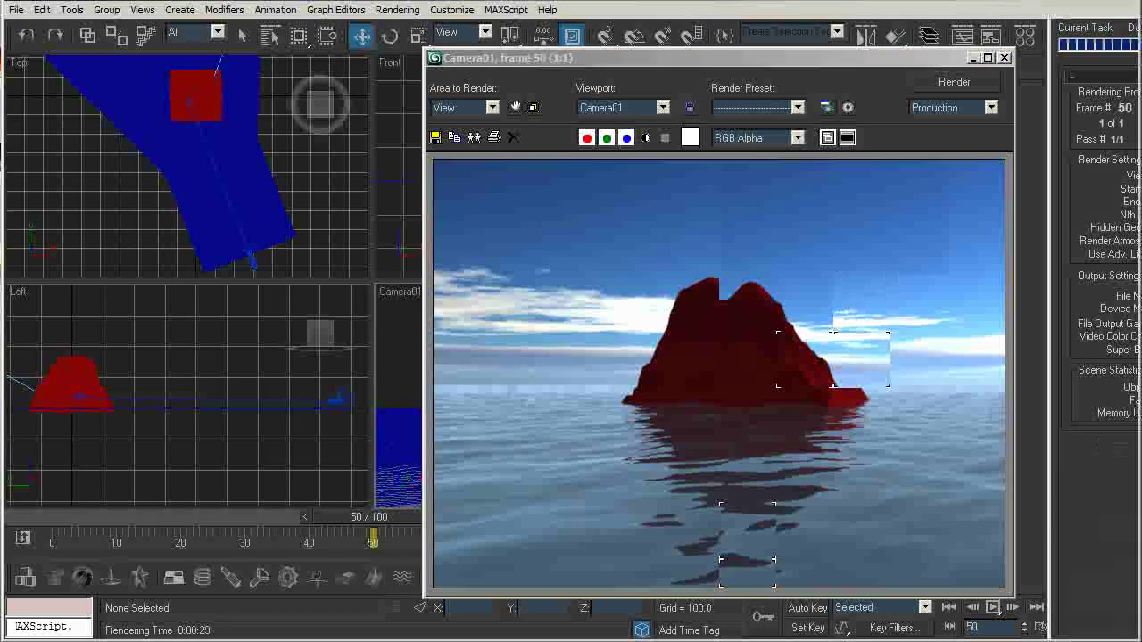
click(1005, 57)
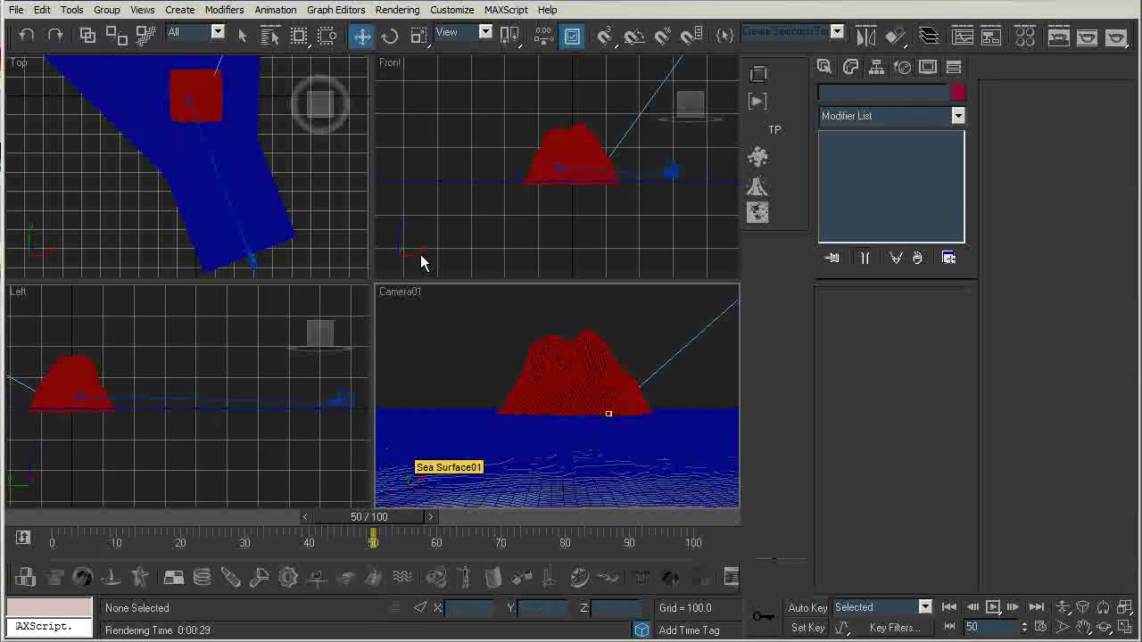
- Scale the island terrain Terra01 up uniformly to about 248%
middle_drag(158, 145, 157, 202)
scroll(158, 203, down, 4)
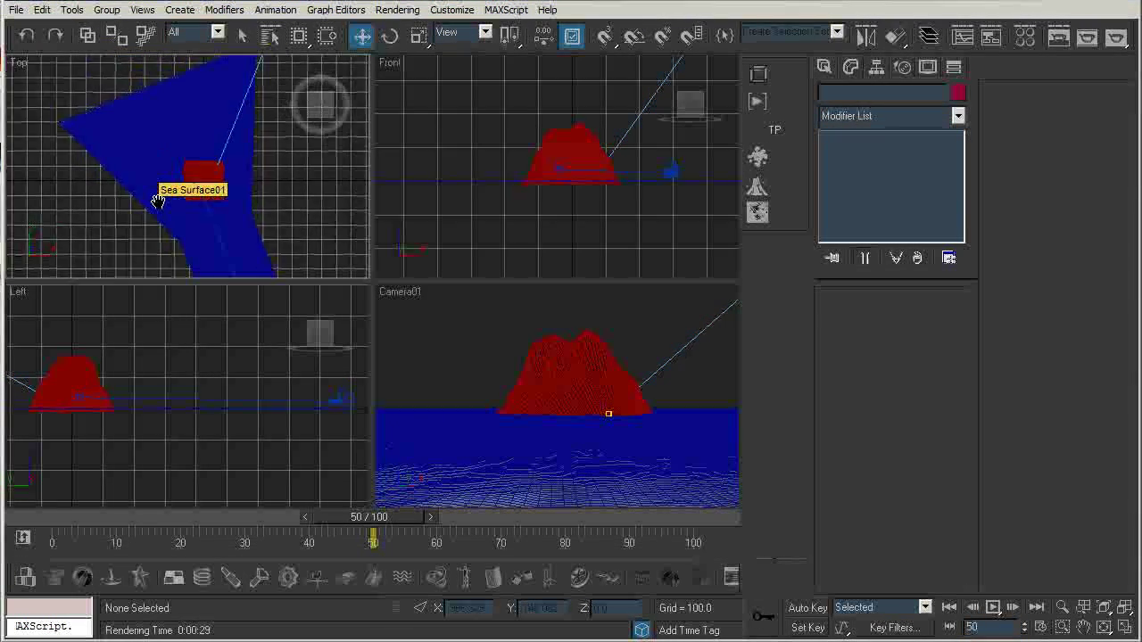
click(200, 176)
key(r)
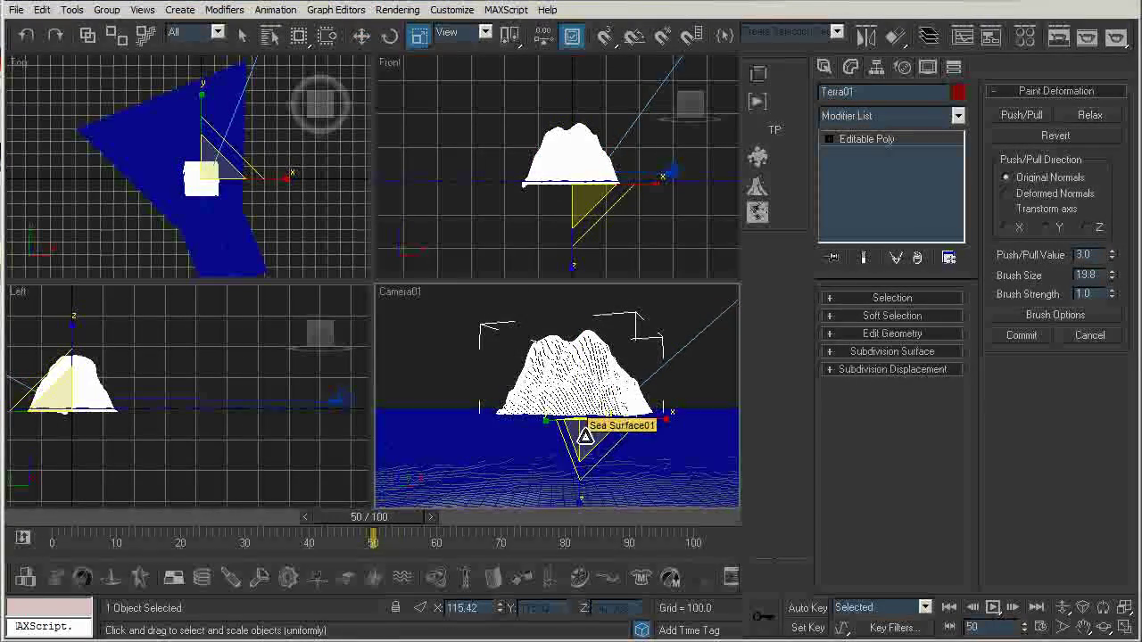
drag(581, 438, 497, 208)
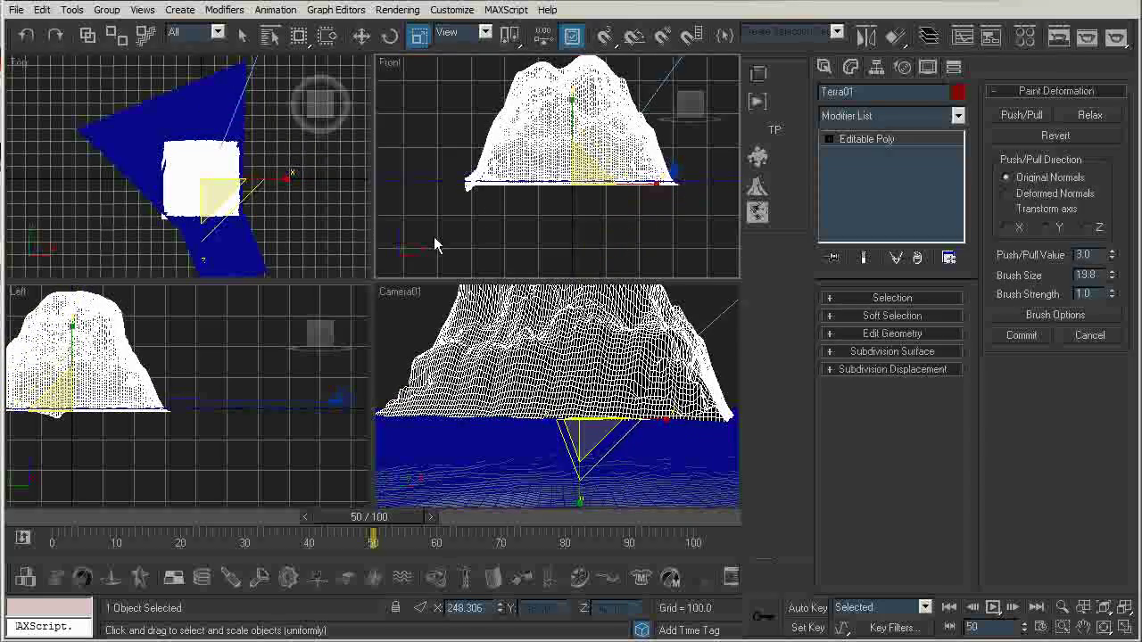
- Move Camera01 away from the island in the top view to about X 468, Y -1599
scroll(434, 248, down, 3)
click(636, 195)
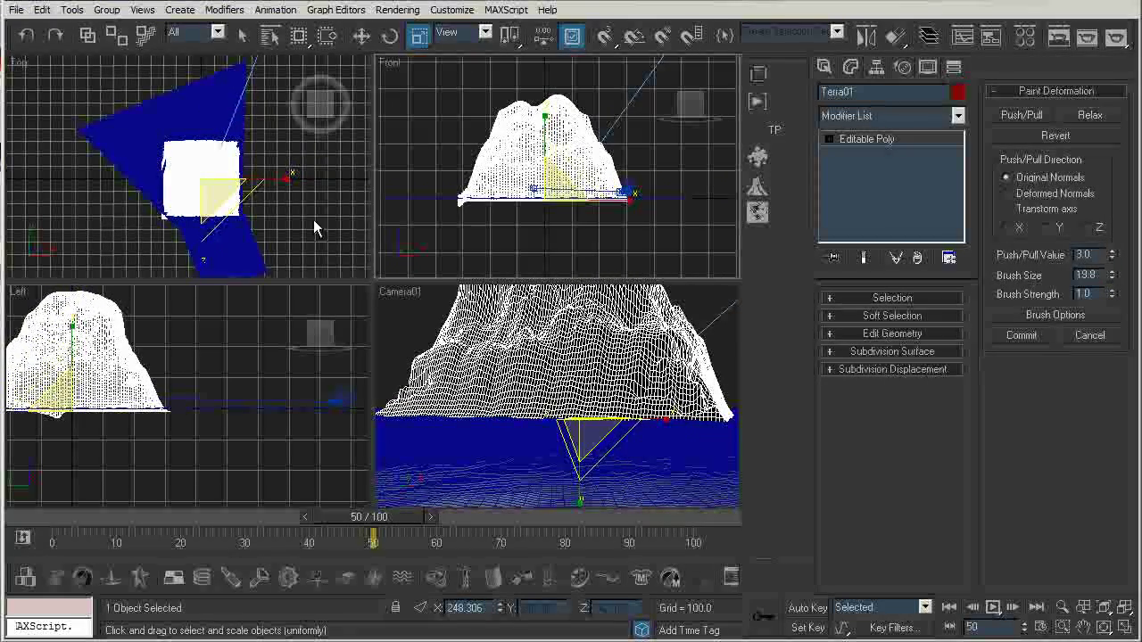
middle_drag(263, 216, 255, 158)
click(246, 228)
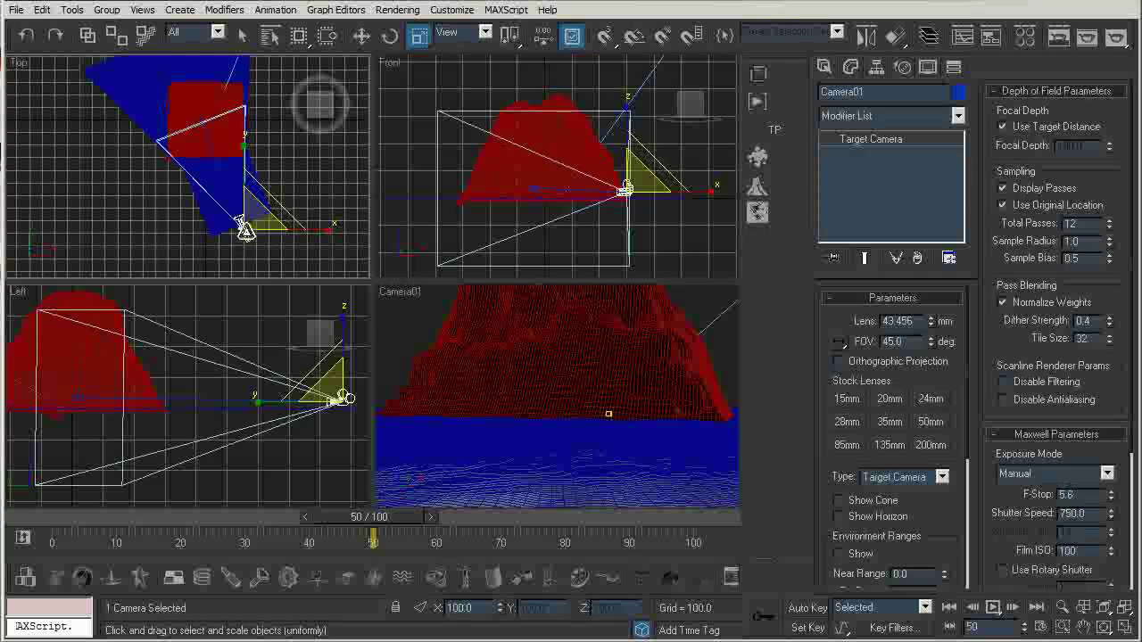
key(w)
drag(247, 225, 293, 306)
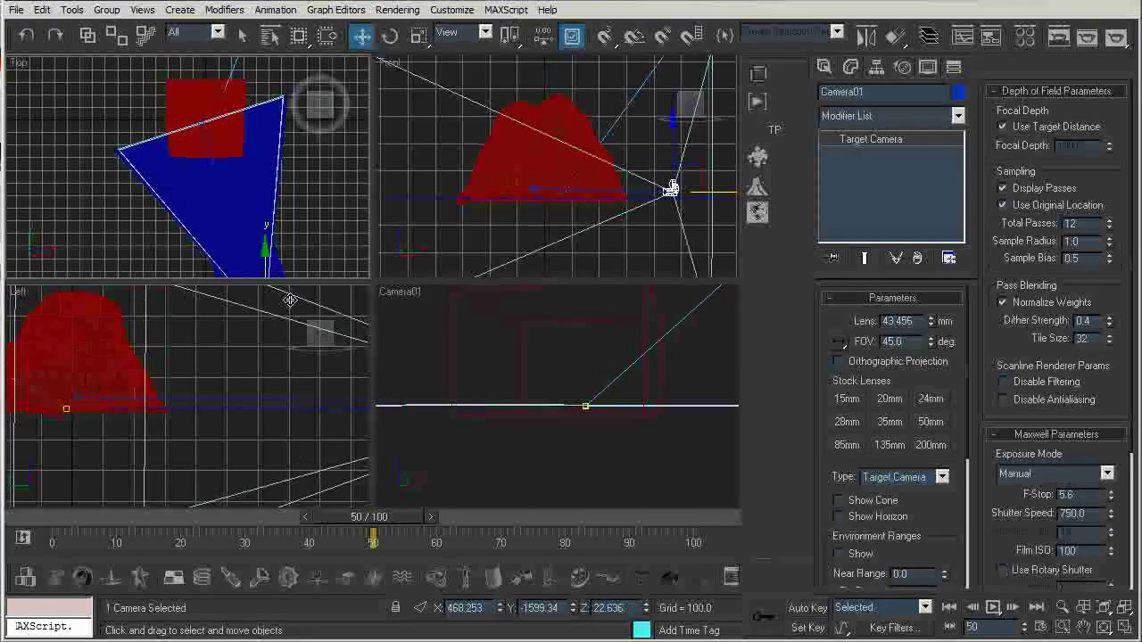
- Test-render the camera view from the more distant position and close the rendered frame
click(443, 334)
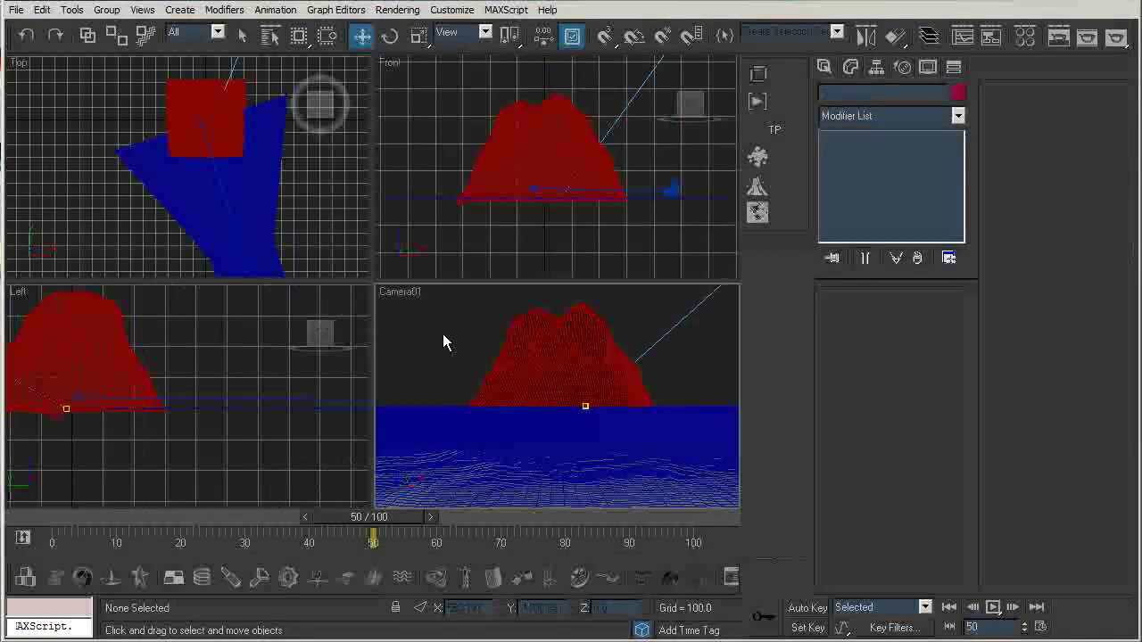
key(shift+q)
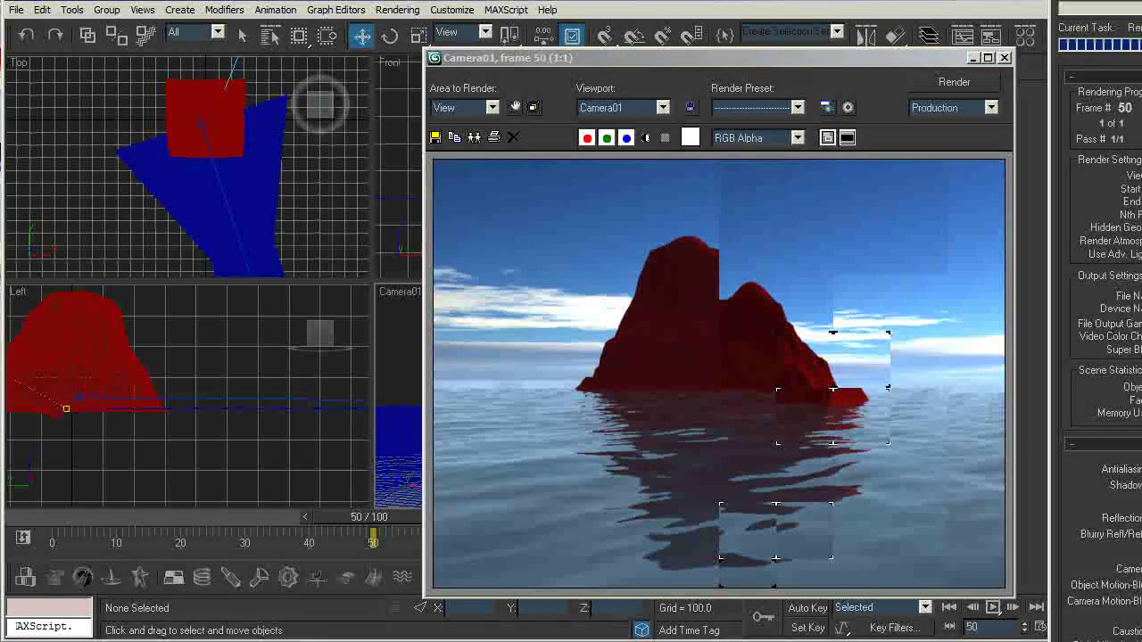
click(1005, 58)
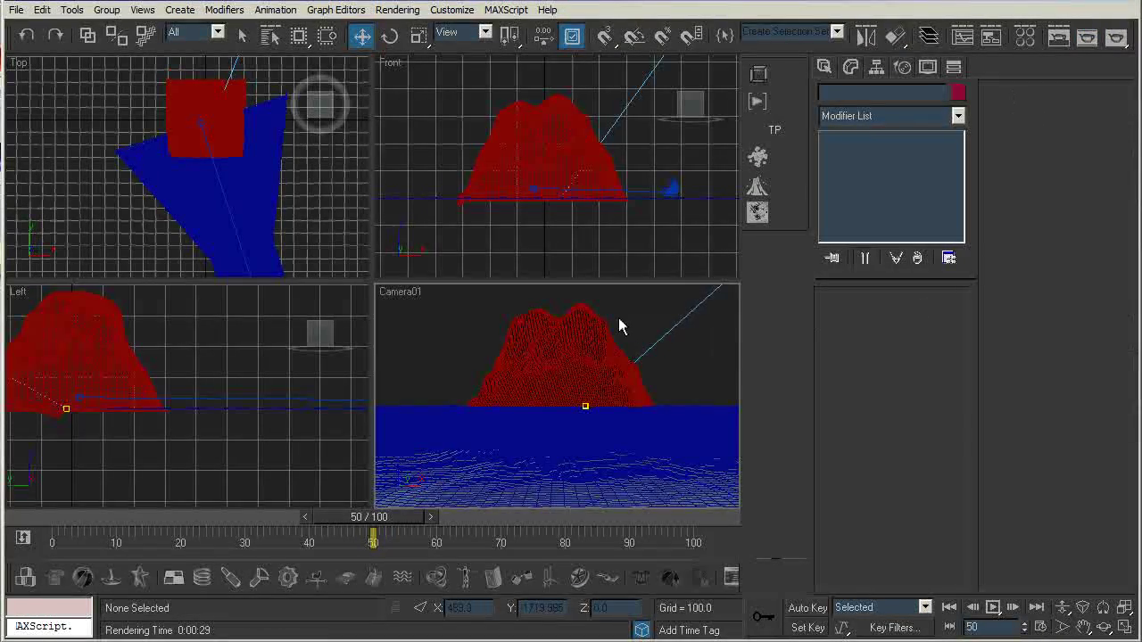
- Select the island terrain Terra01 and create an fR-Dirt material in the second material slot
click(562, 361)
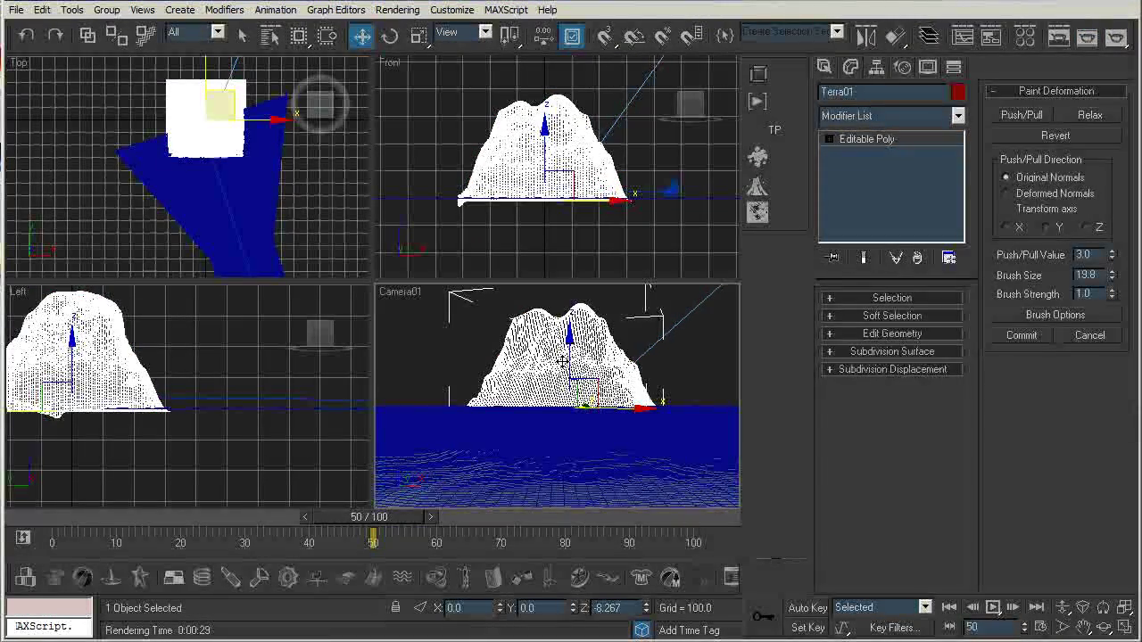
click(1024, 35)
click(870, 65)
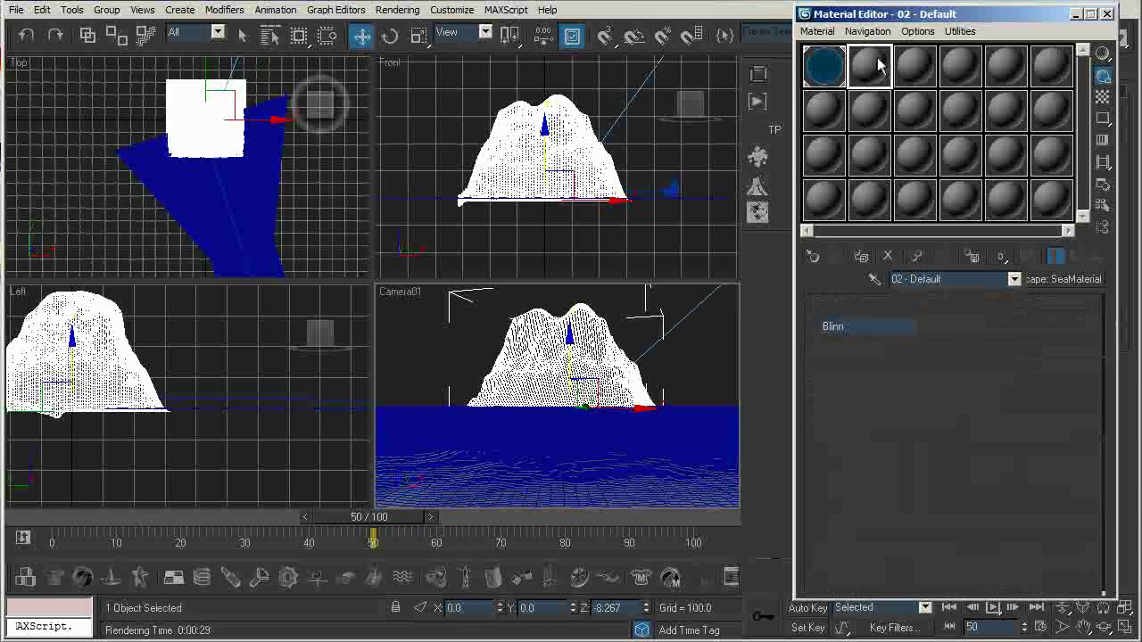
click(813, 257)
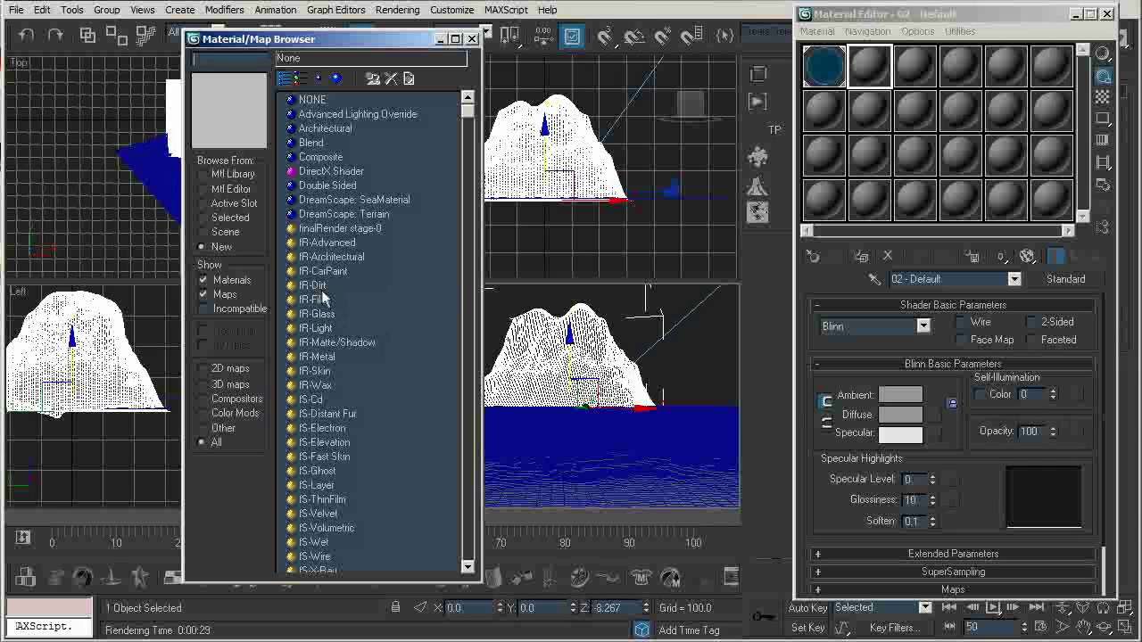
double_click(312, 286)
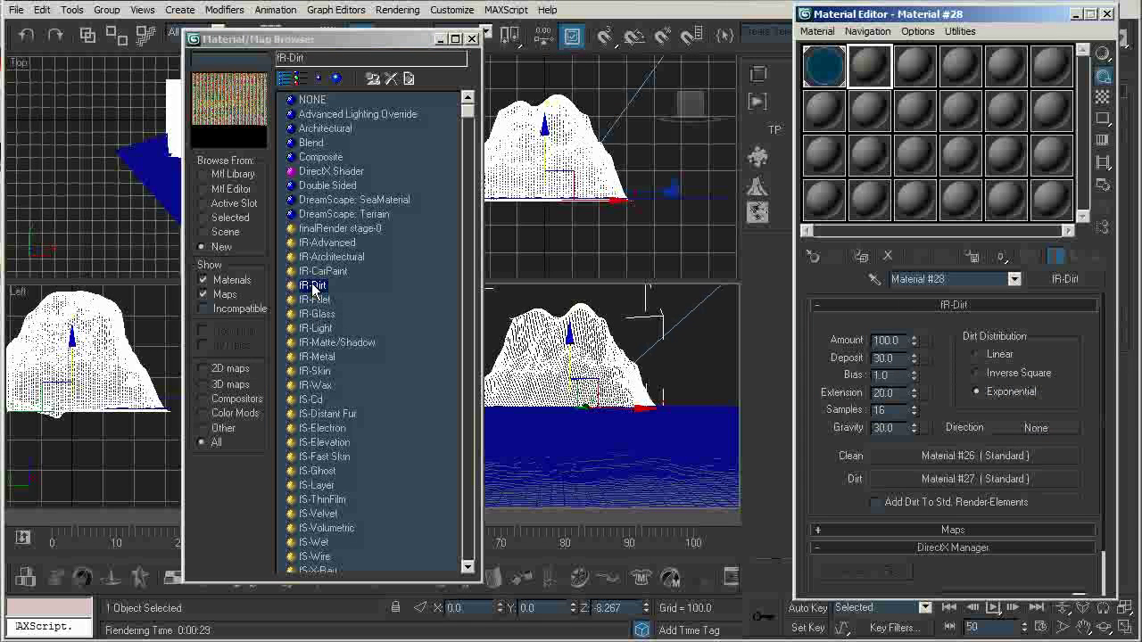
click(473, 39)
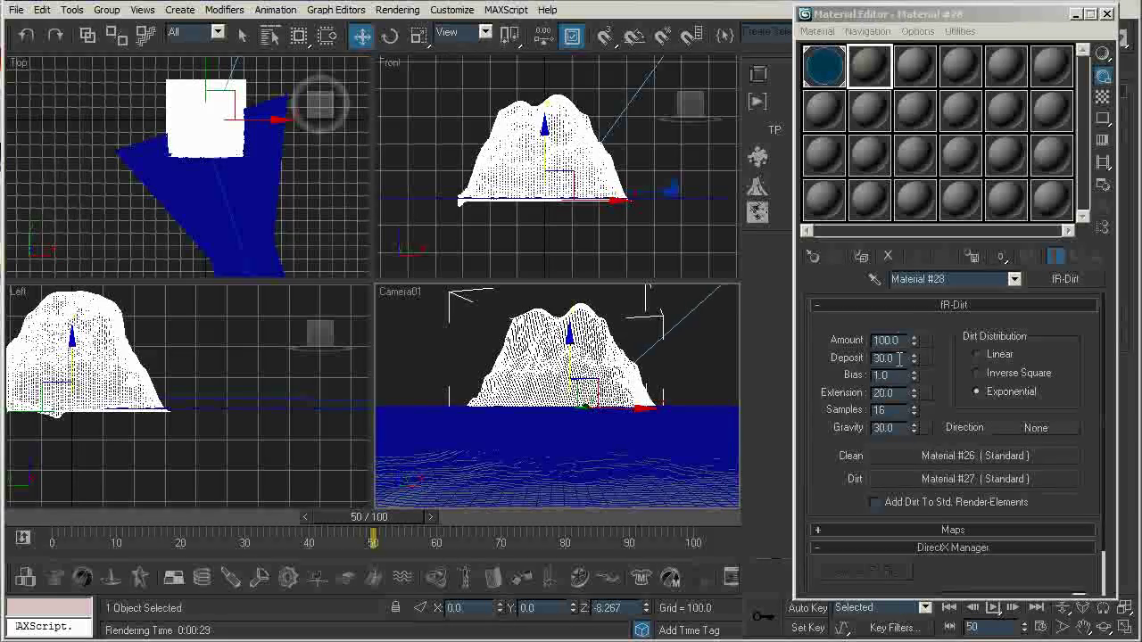
- Set the Clean sub-material's ambient, diffuse and specular colours to pure white (255, 255, 255)
click(887, 459)
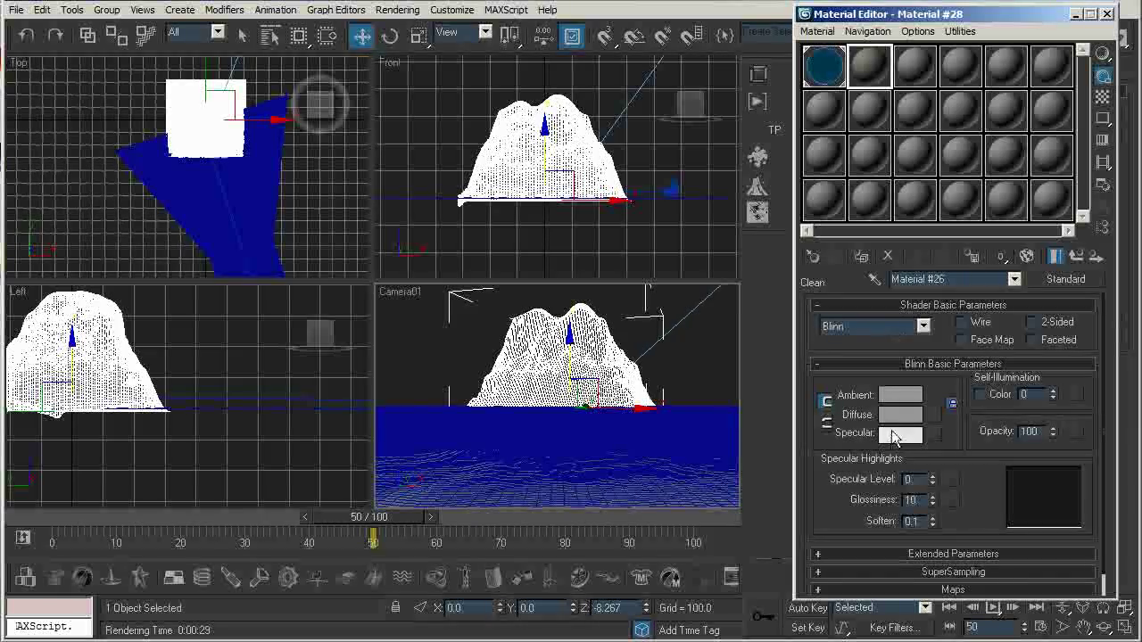
click(895, 416)
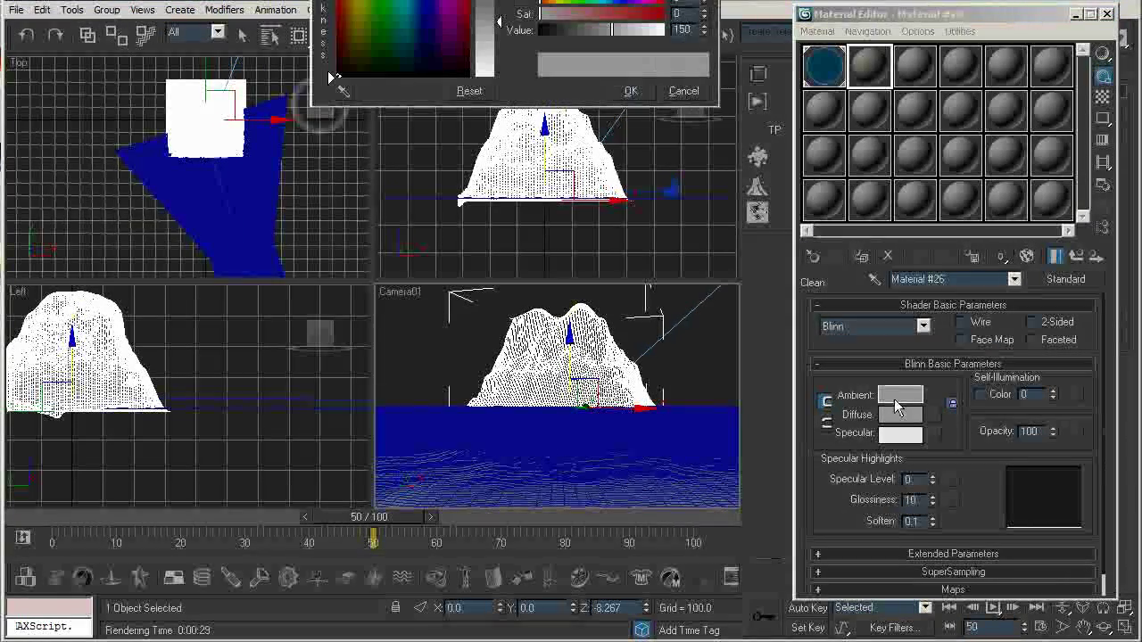
drag(461, 0, 497, 82)
drag(535, 183, 536, 242)
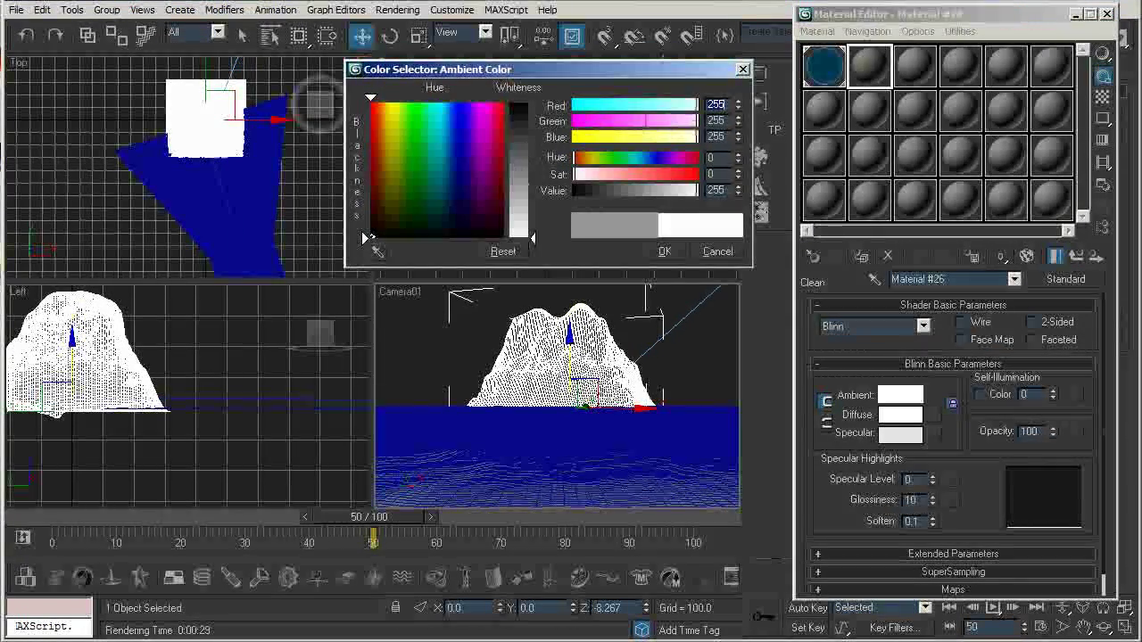
click(665, 255)
click(899, 415)
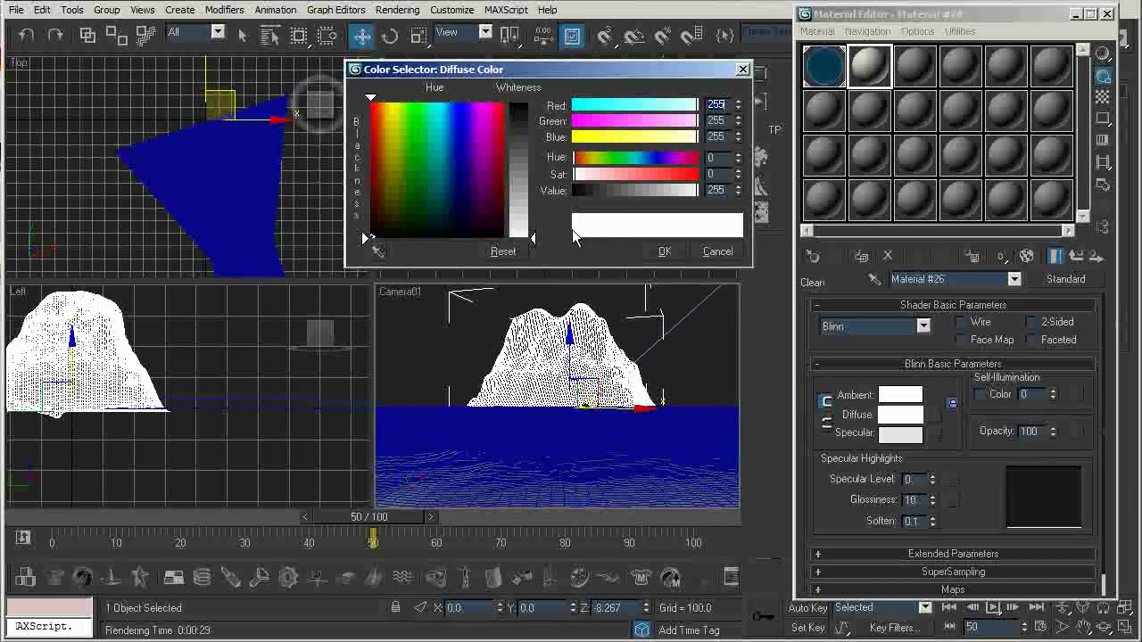
key(Escape)
click(903, 434)
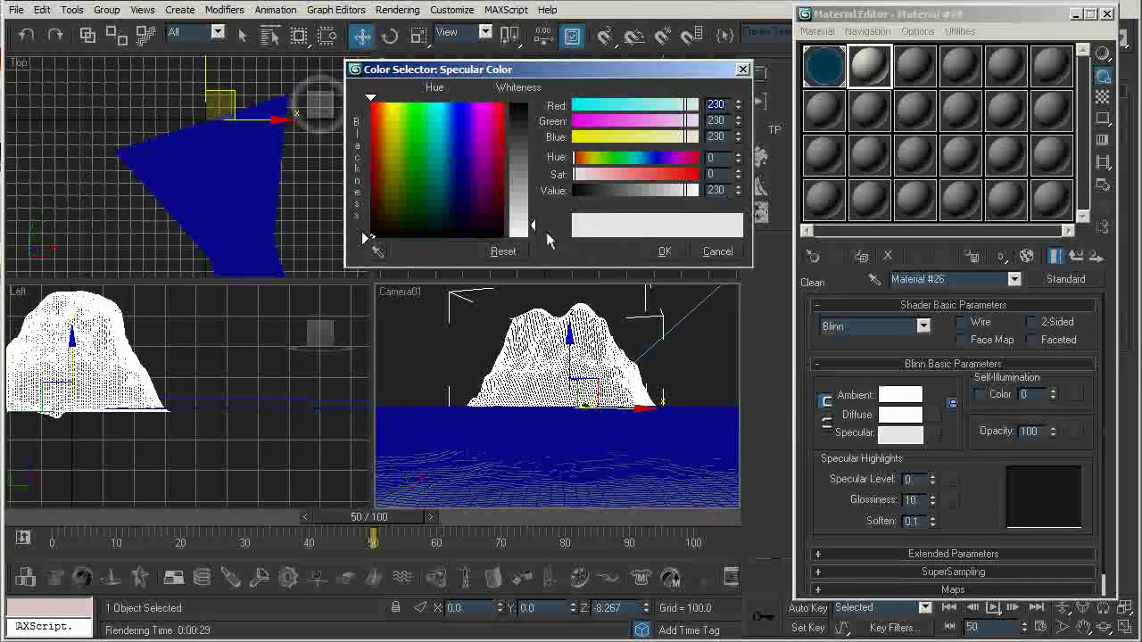
drag(534, 218, 546, 247)
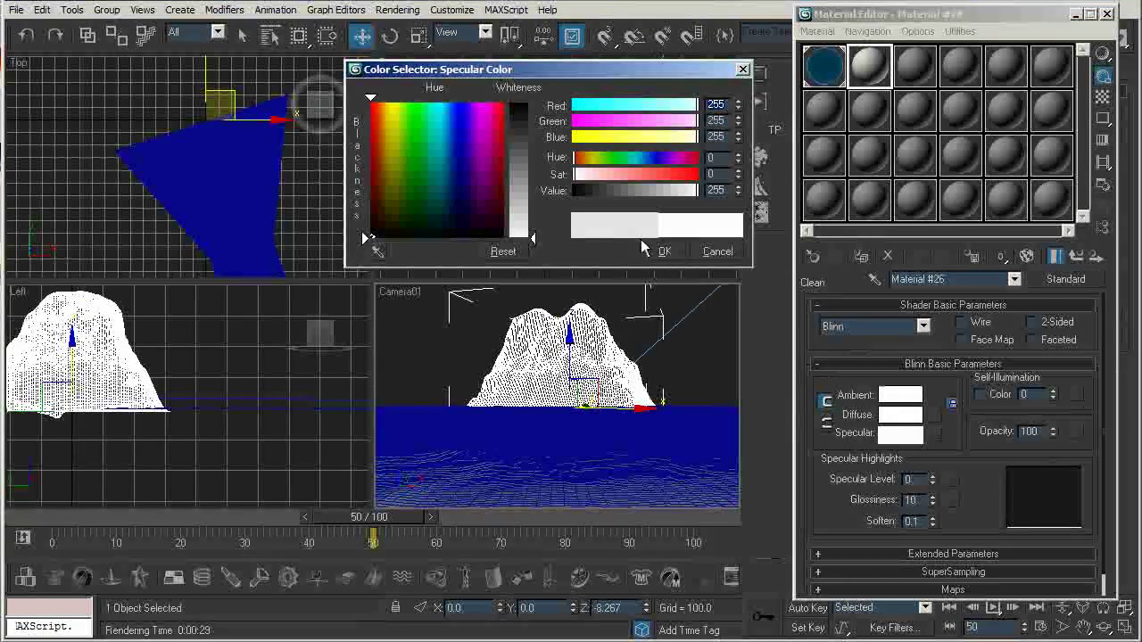
click(674, 255)
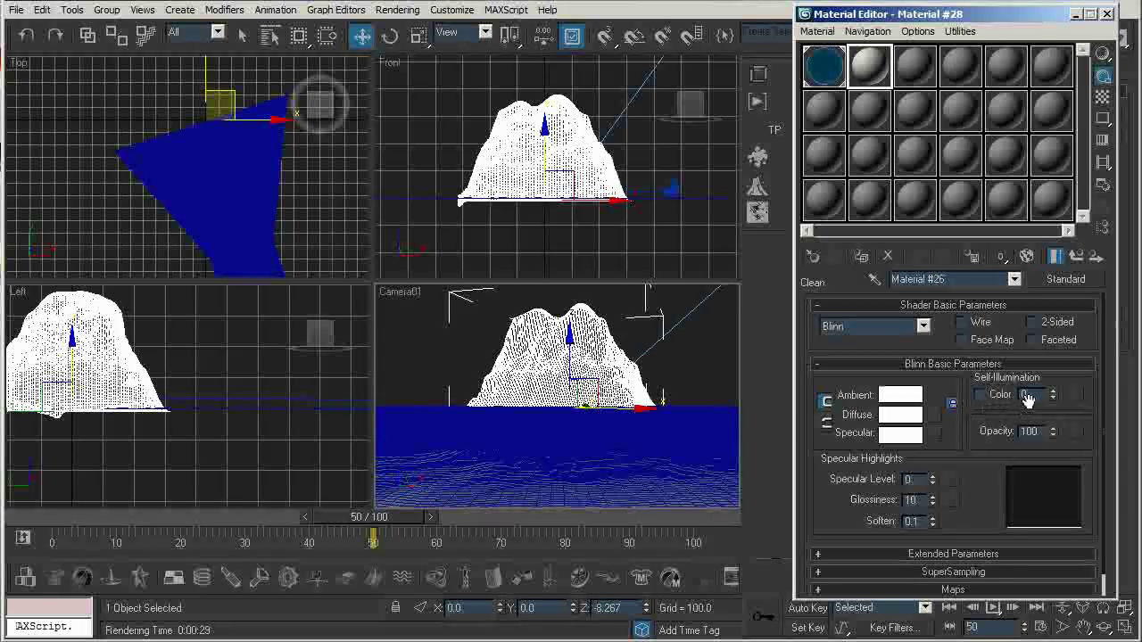
- Give the Clean sub-material a white self-illumination colour, with Specular Level 12 and Glossiness 38
text(80)
click(979, 395)
click(1039, 394)
drag(534, 220, 534, 238)
click(659, 254)
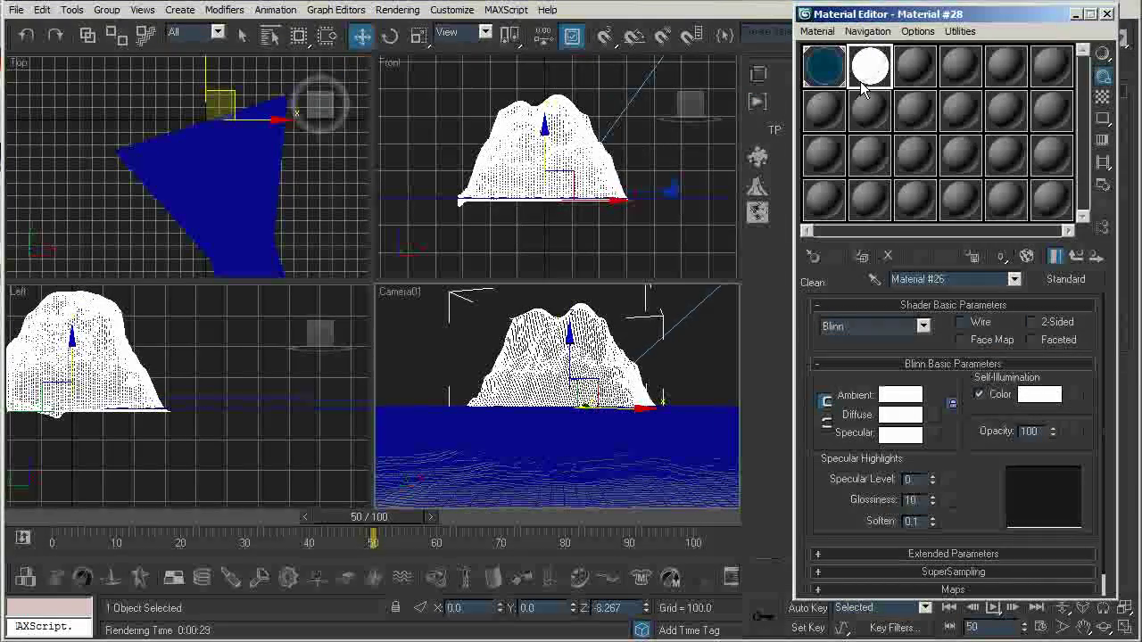
mouse_move(932, 480)
mouse_down()
mouse_move(931, 465)
mouse_move(933, 480)
mouse_up()
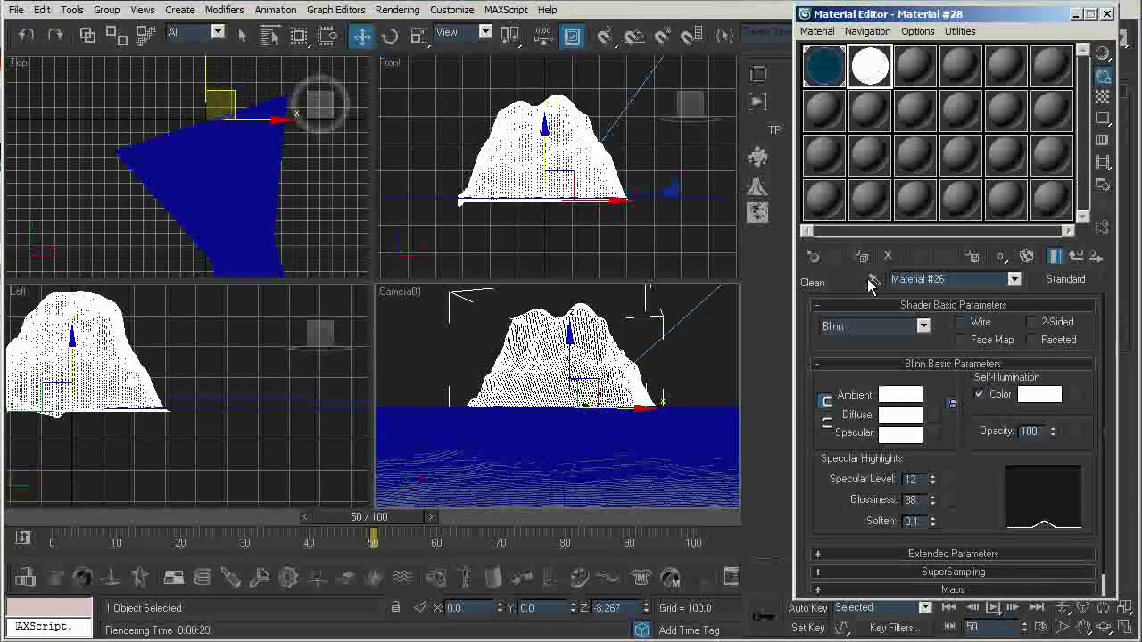
- Set the Dirt sub-material's ambient, diffuse and specular colours to pure white
click(1073, 257)
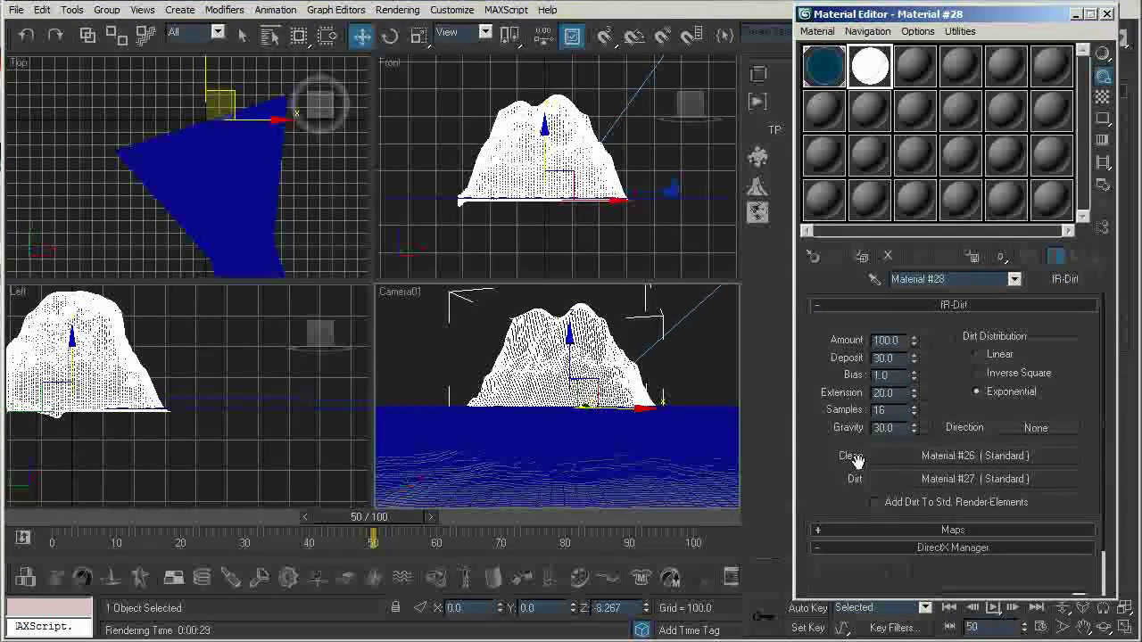
click(882, 479)
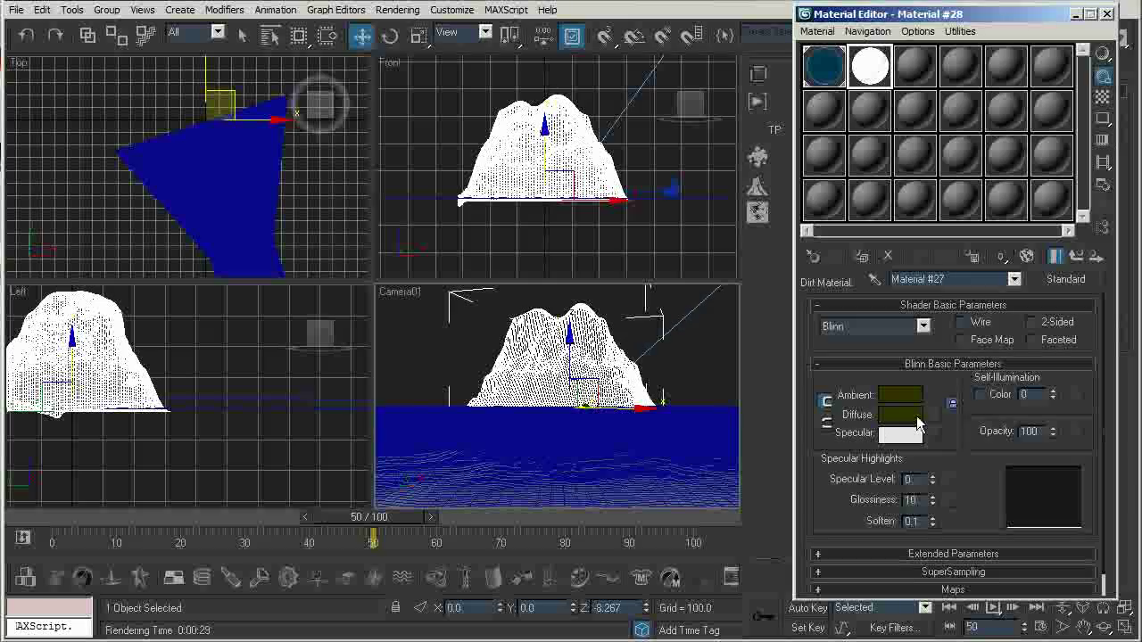
click(900, 414)
drag(533, 219, 534, 238)
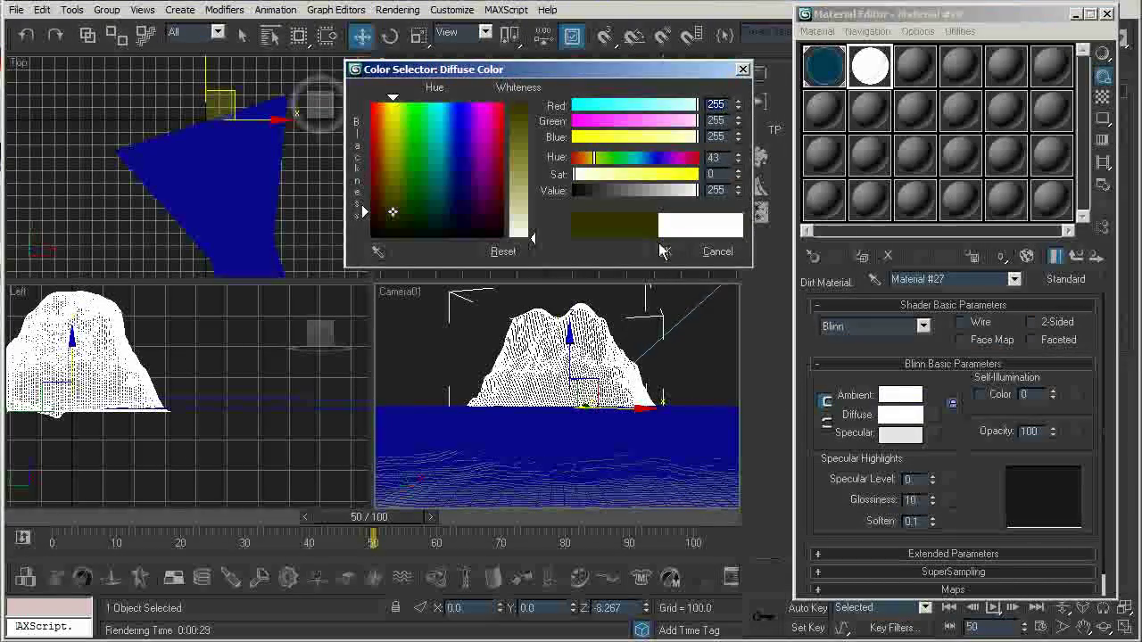
click(664, 251)
click(900, 433)
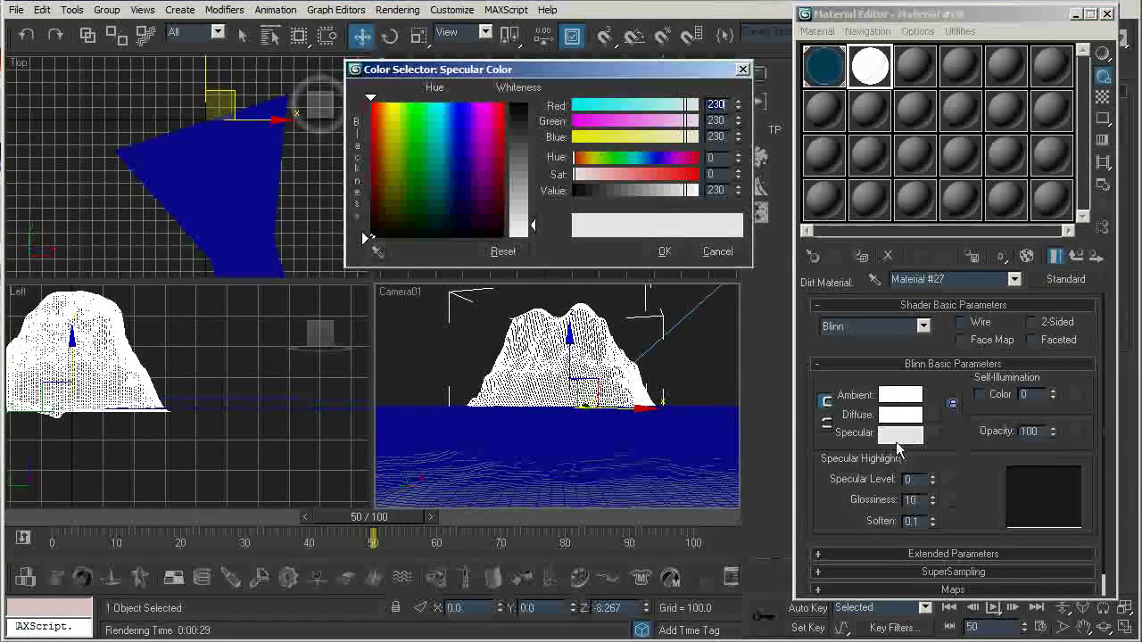
click(525, 242)
click(665, 251)
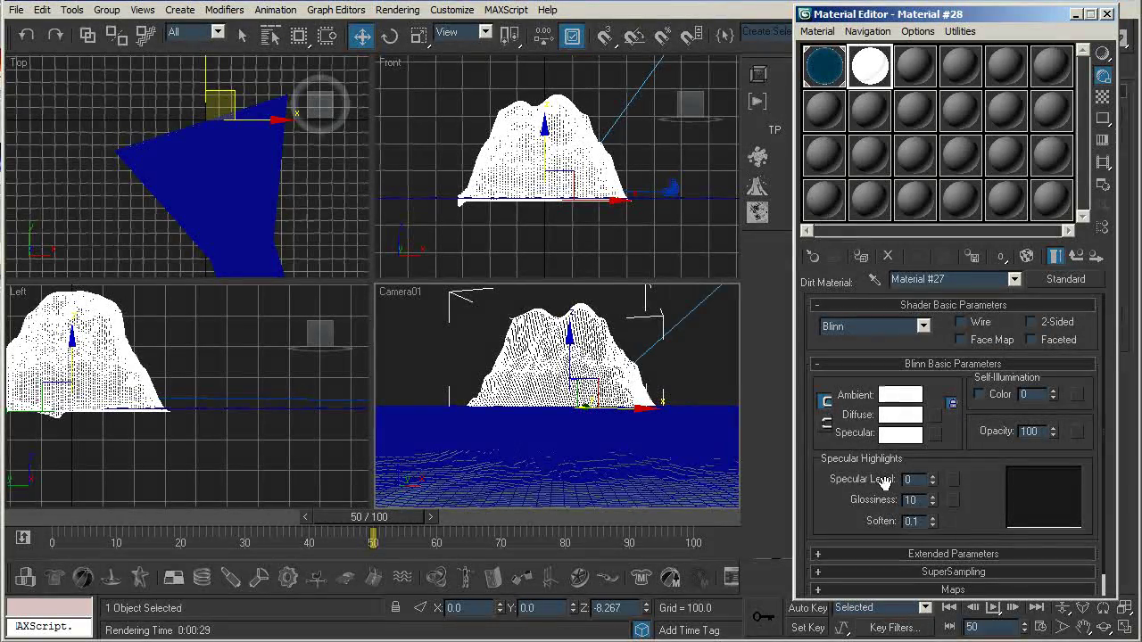
- Apply the fR-Dirt material to the island terrain, then test-render the camera view and close the rendered frame
click(1078, 257)
drag(676, 203, 591, 304)
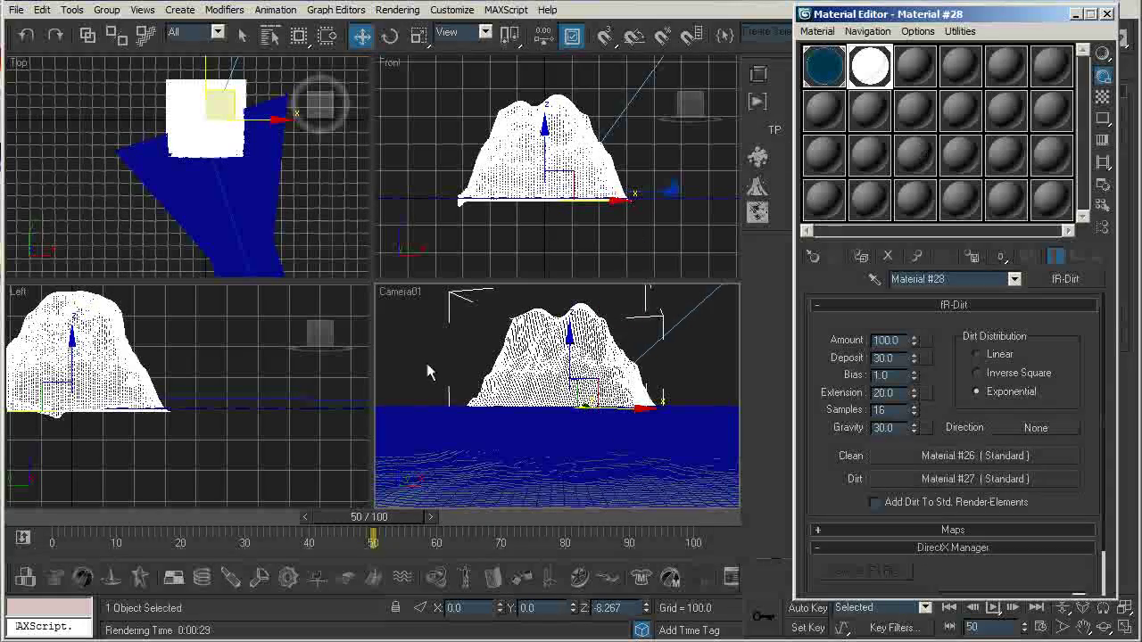
click(432, 355)
key(shift+q)
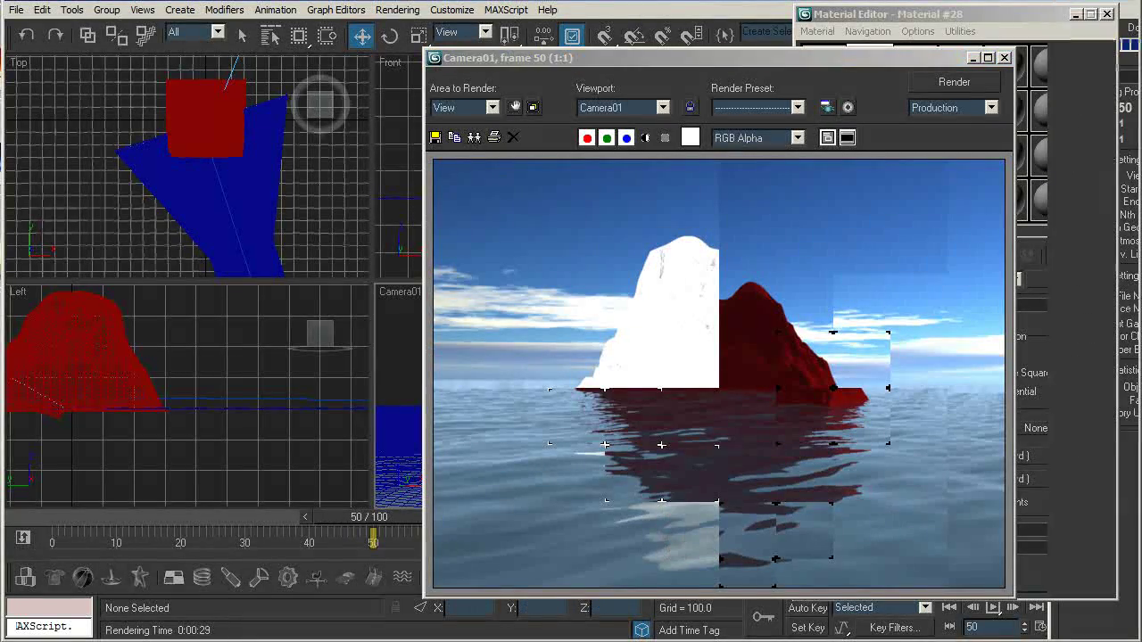
click(1004, 57)
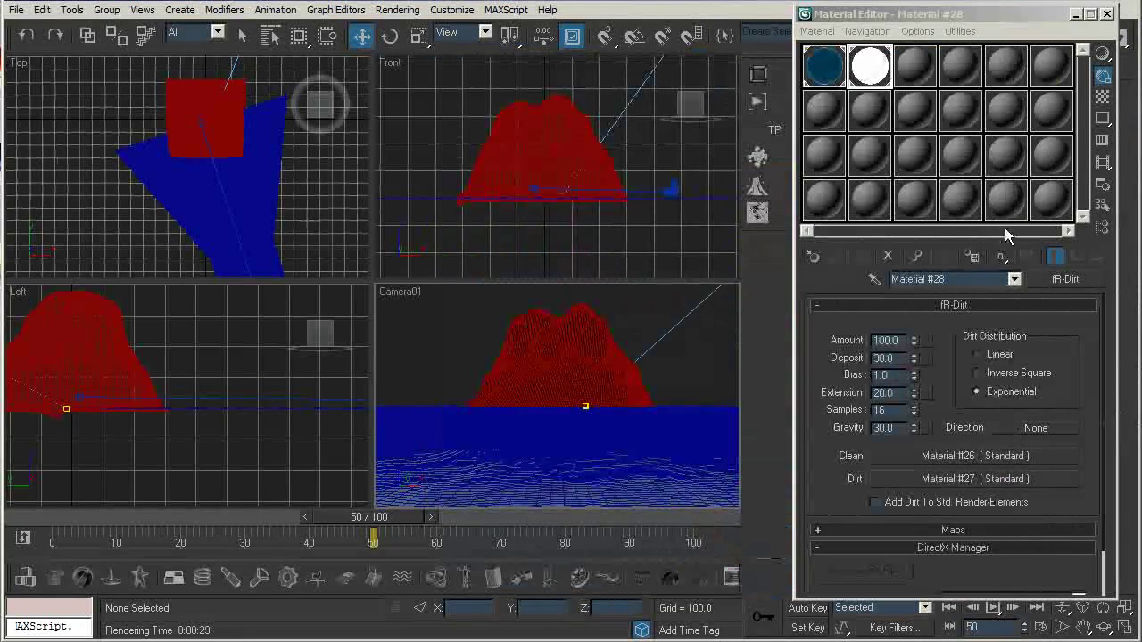
- Replace the Clean sub-material's self-illumination colour with a plain value of 100 and test-render the camera view again
click(949, 456)
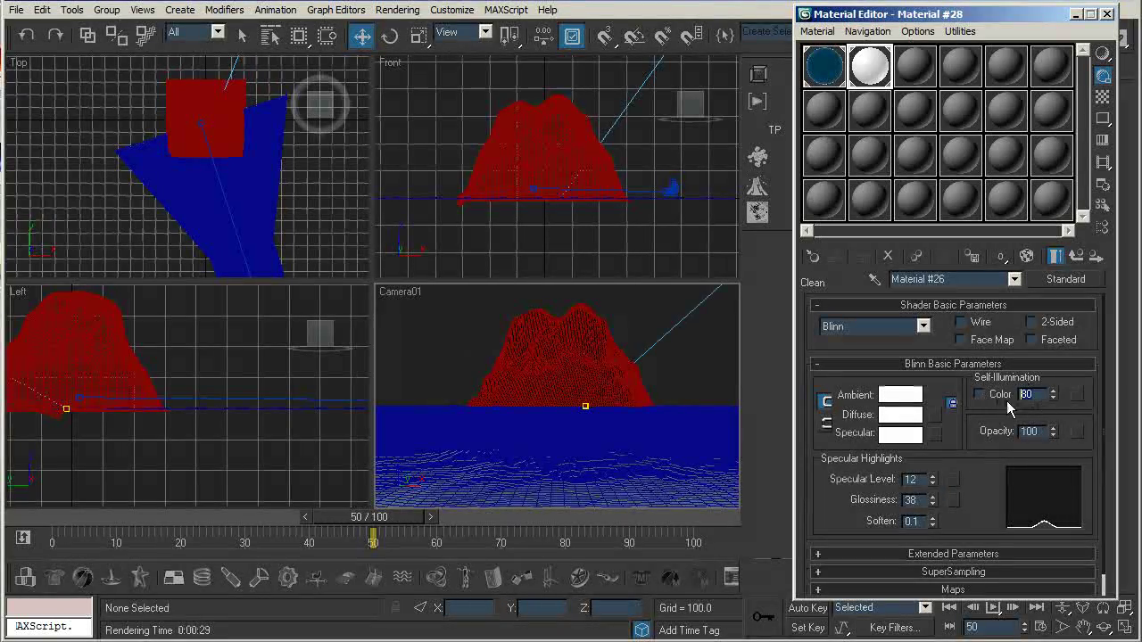
drag(1053, 393, 1046, 325)
drag(872, 76, 554, 353)
key(shift+q)
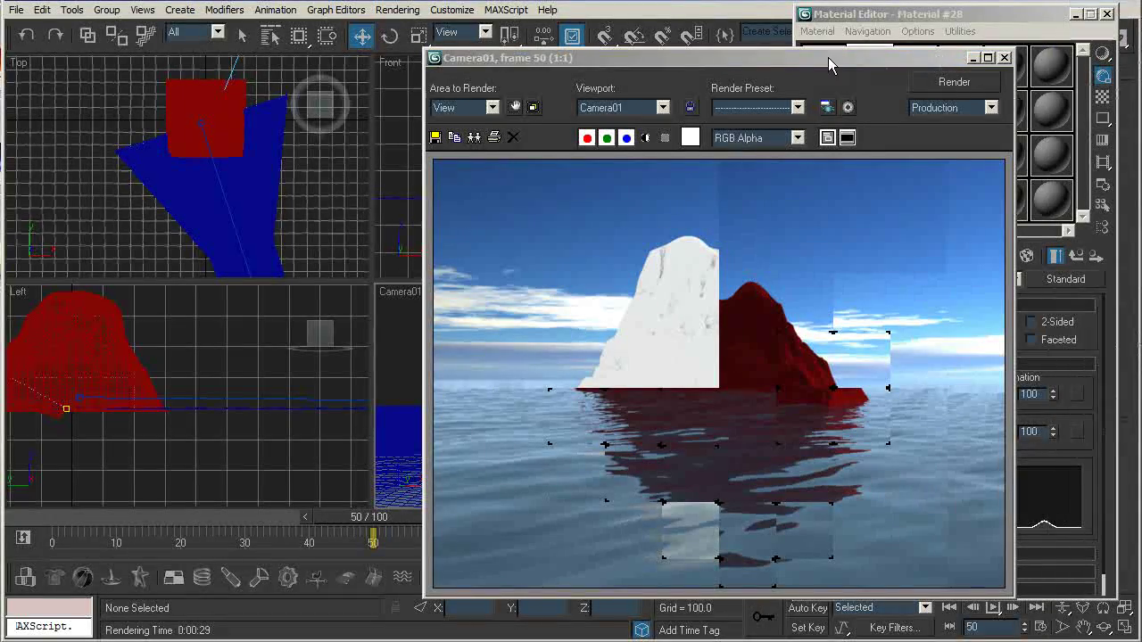
click(1004, 57)
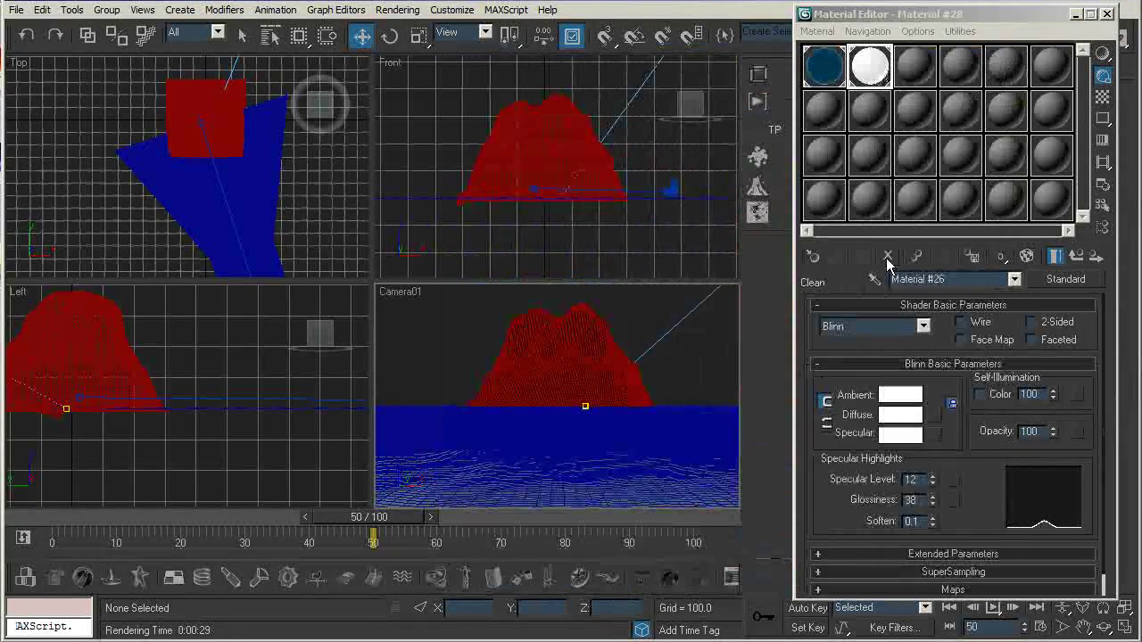
- Set the fR-Dirt material's Samples to 32 and review the Clean sub-material's parameters
click(1065, 278)
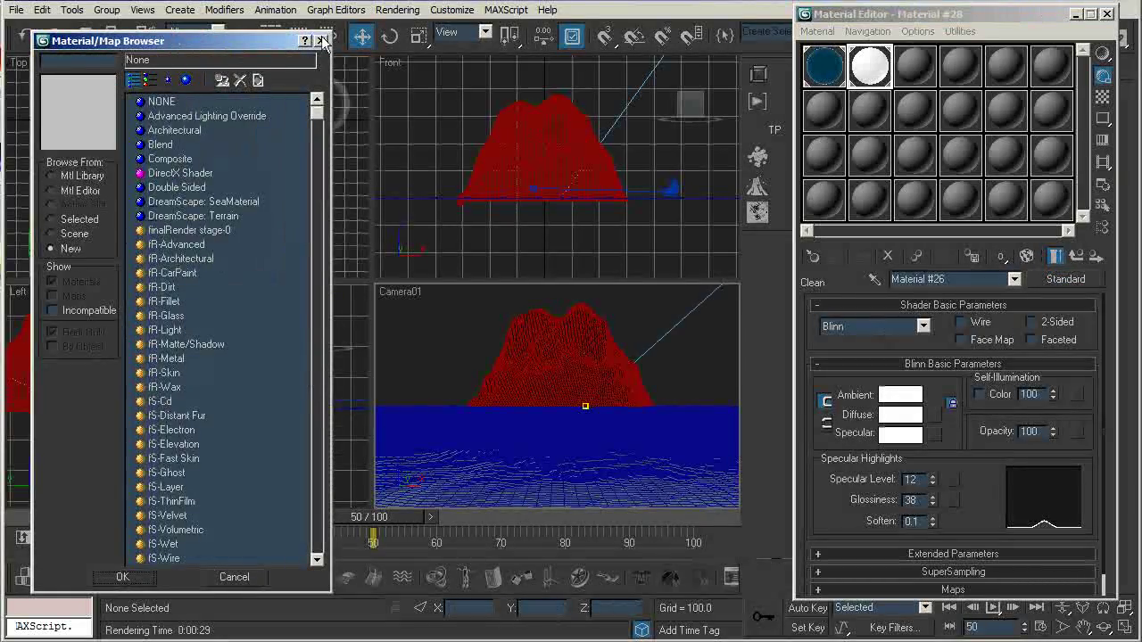
click(322, 42)
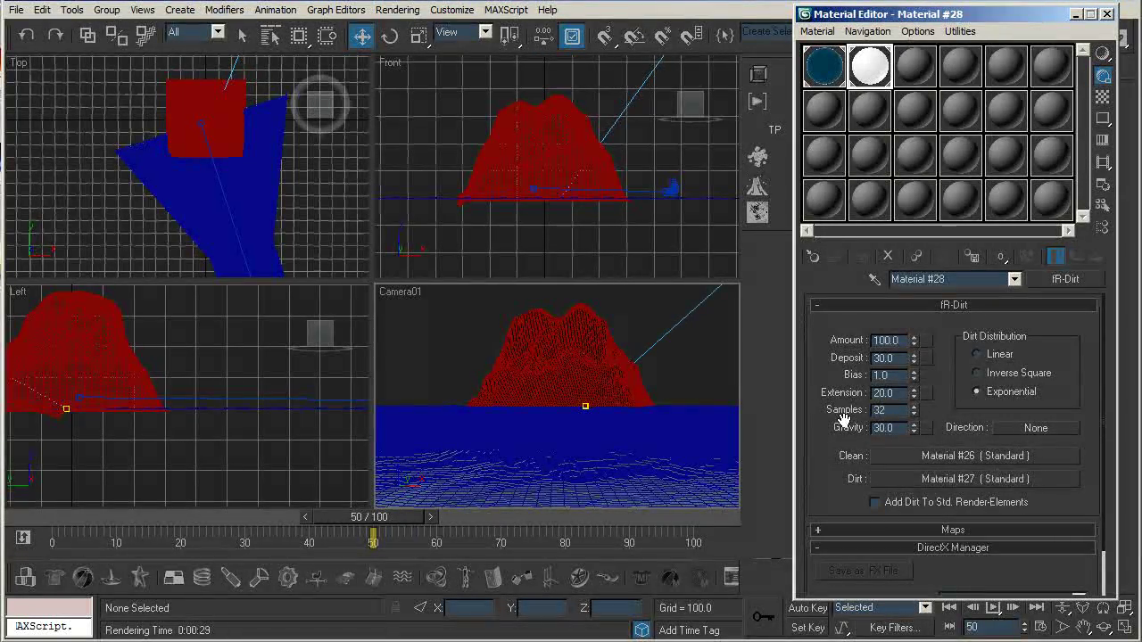
click(888, 459)
scroll(955, 501, down, 1)
scroll(905, 505, up, 1)
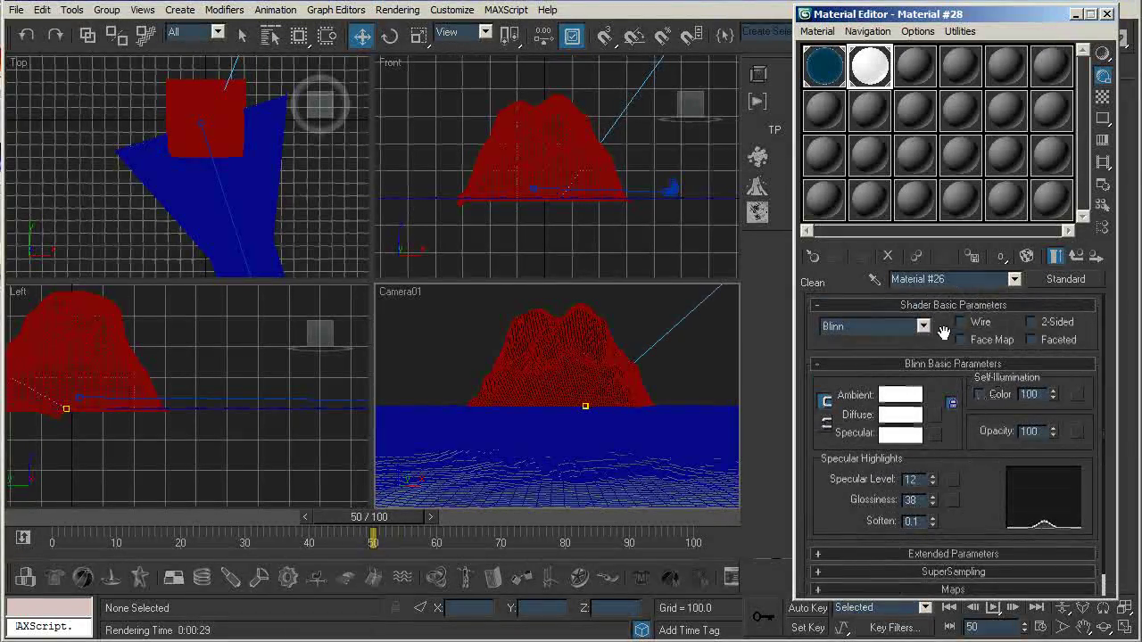
click(1076, 256)
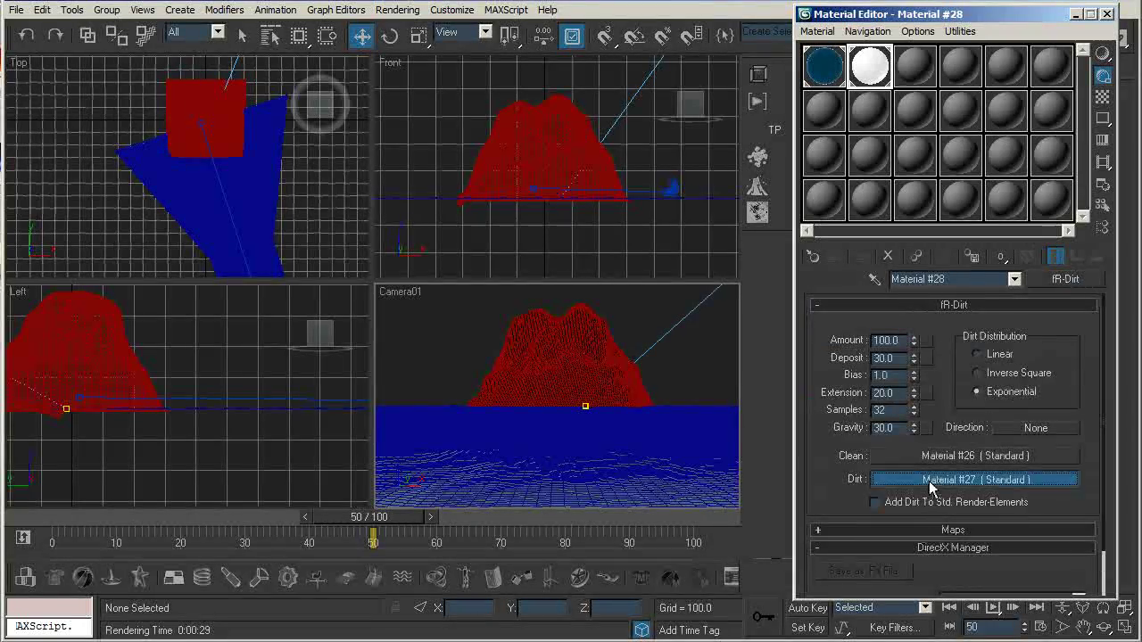
- Set the Dirt sub-material's Specular Level to 13, Glossiness to 16 and self-illumination to 19
click(931, 481)
click(897, 435)
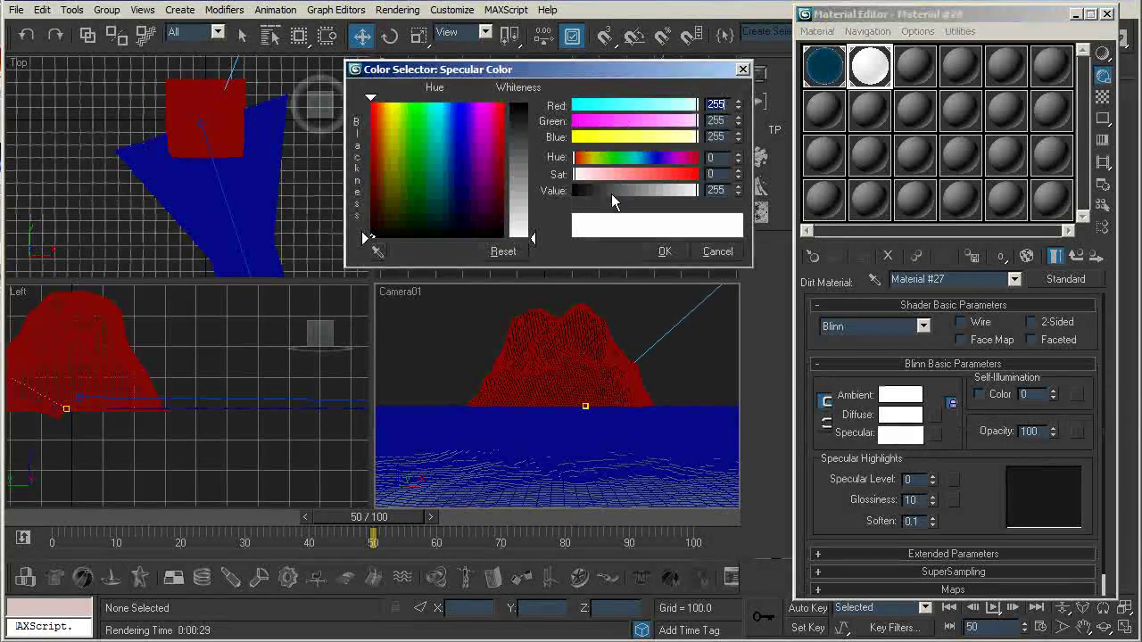
click(664, 252)
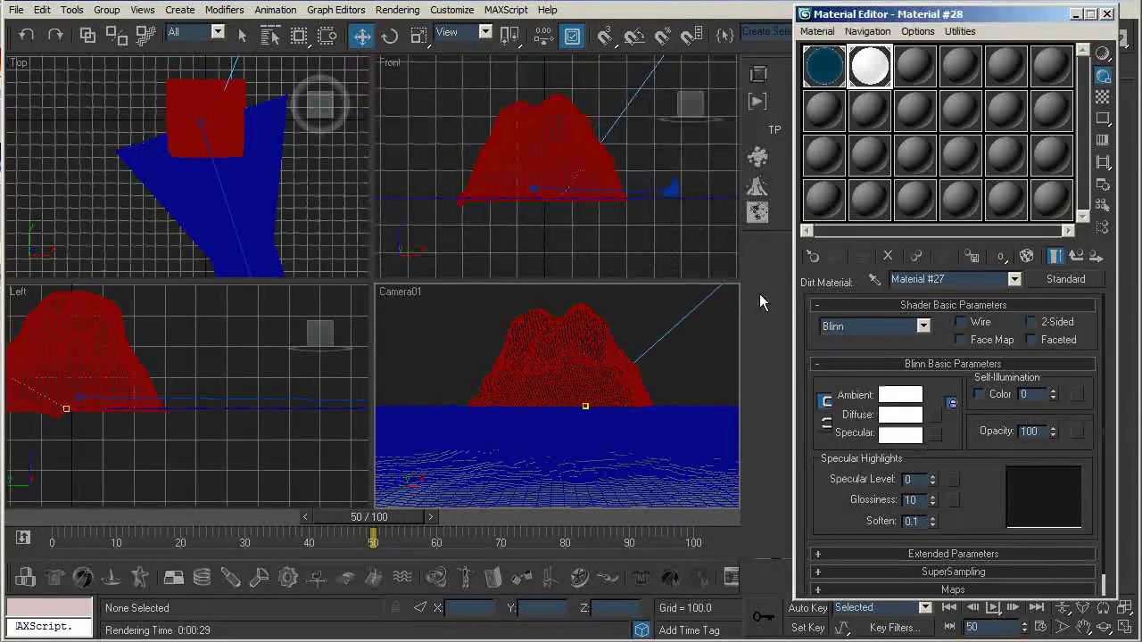
drag(933, 482, 934, 498)
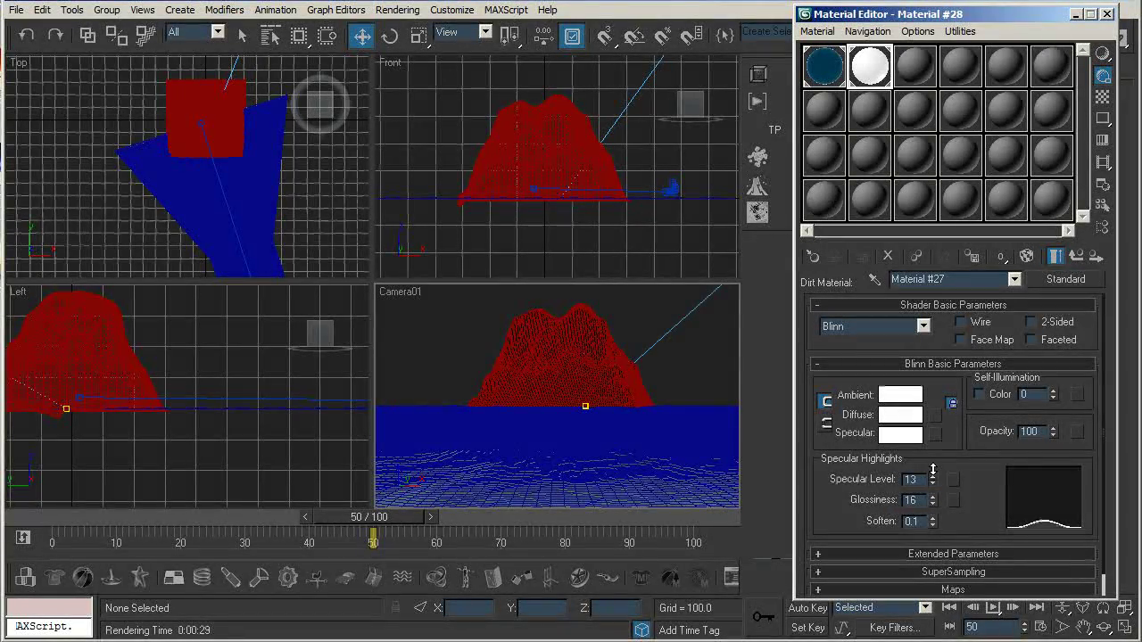
drag(1054, 394, 1052, 379)
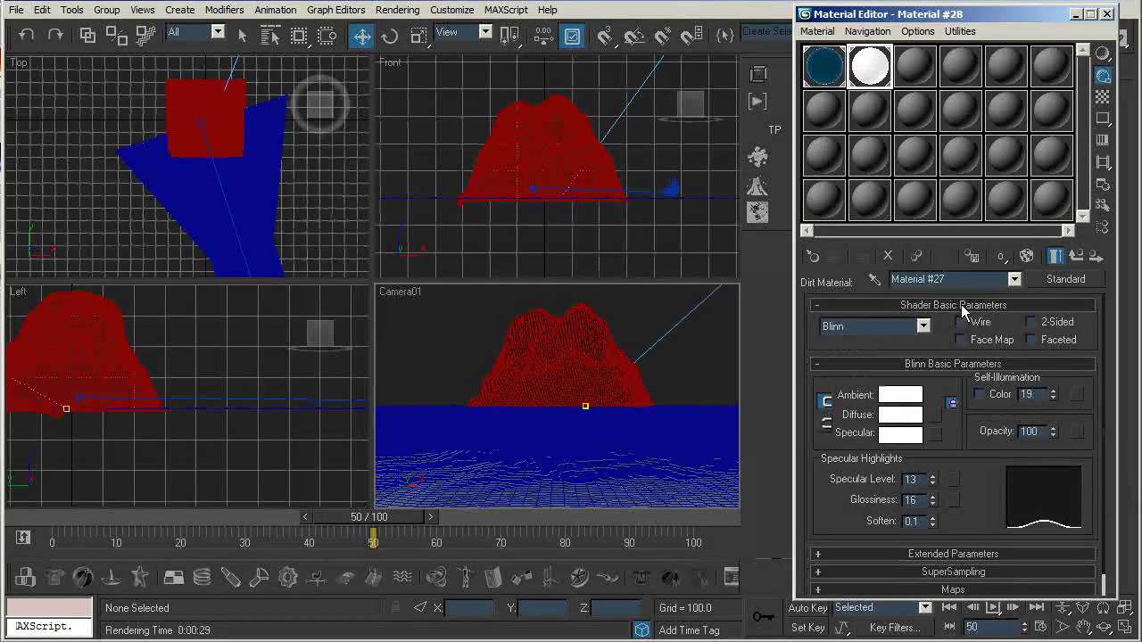
click(1070, 258)
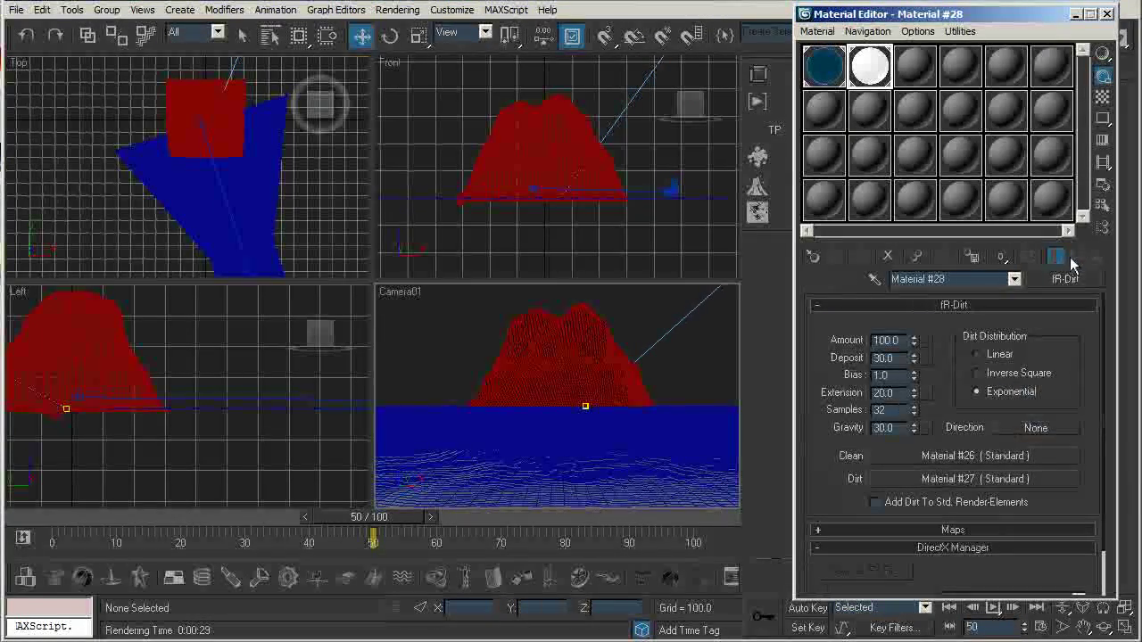
- Set the opacity of the white fR-Dirt material's Clean sub-material to 95
click(930, 460)
mouse_move(1054, 432)
mouse_down()
mouse_move(1051, 451)
mouse_move(1052, 426)
mouse_up()
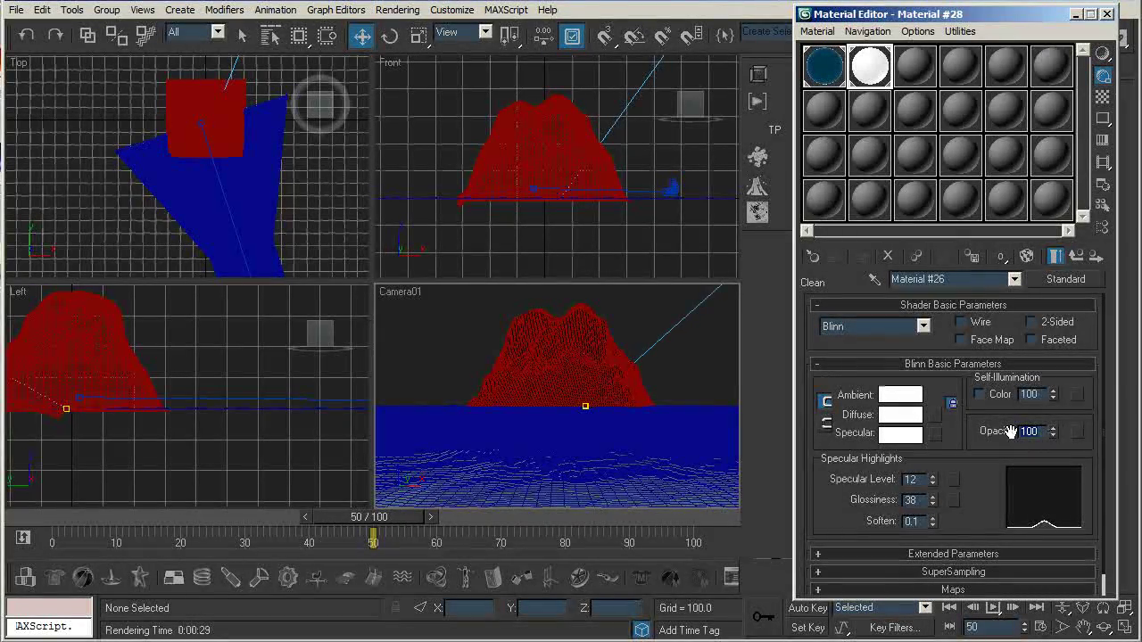
text(95)
key(Return)
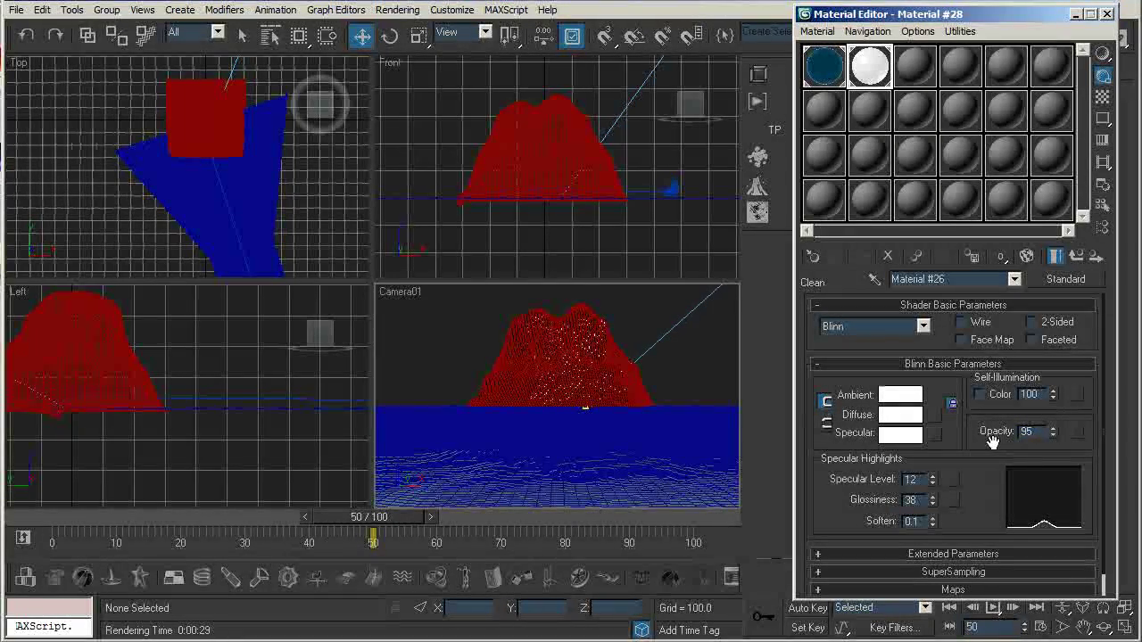
- Change the Clean sub-material's specular colour to a pale blue of about RGB 213, 211, 255
click(888, 438)
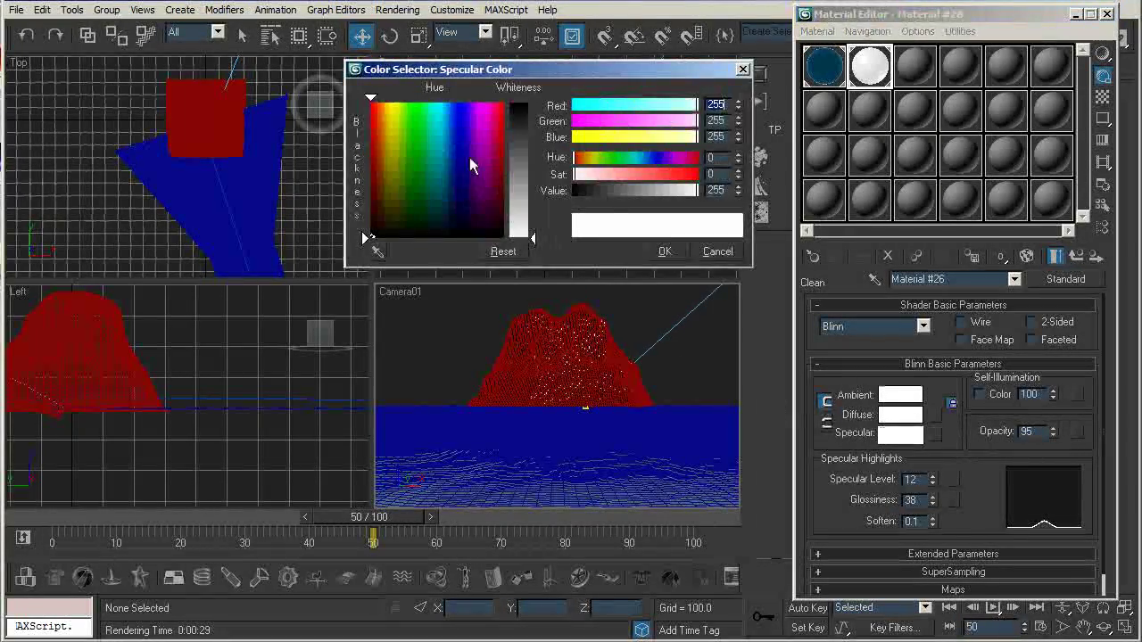
drag(641, 159, 595, 191)
click(652, 175)
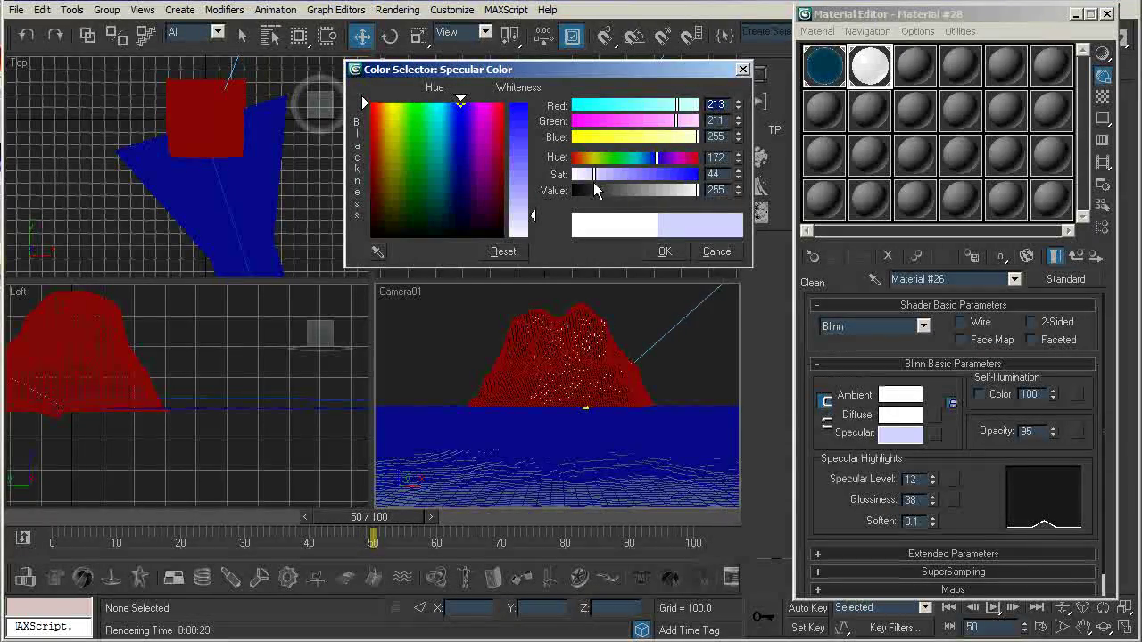
click(652, 255)
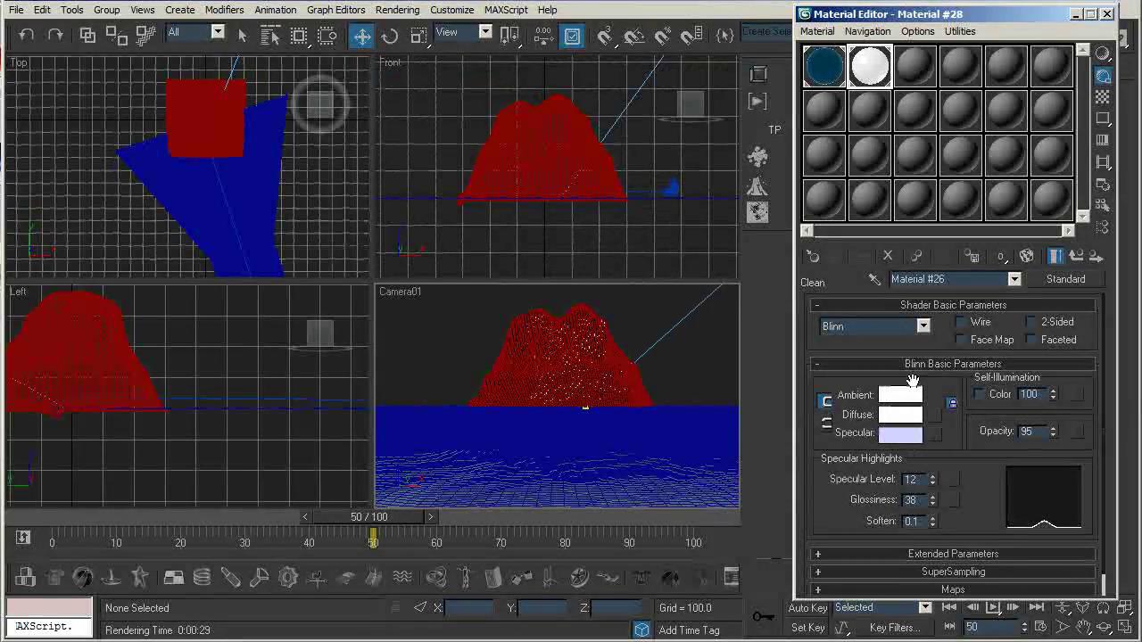
- Apply the white fR-Dirt material to the island terrain again, test-render the camera view and close the rendered frame
click(866, 108)
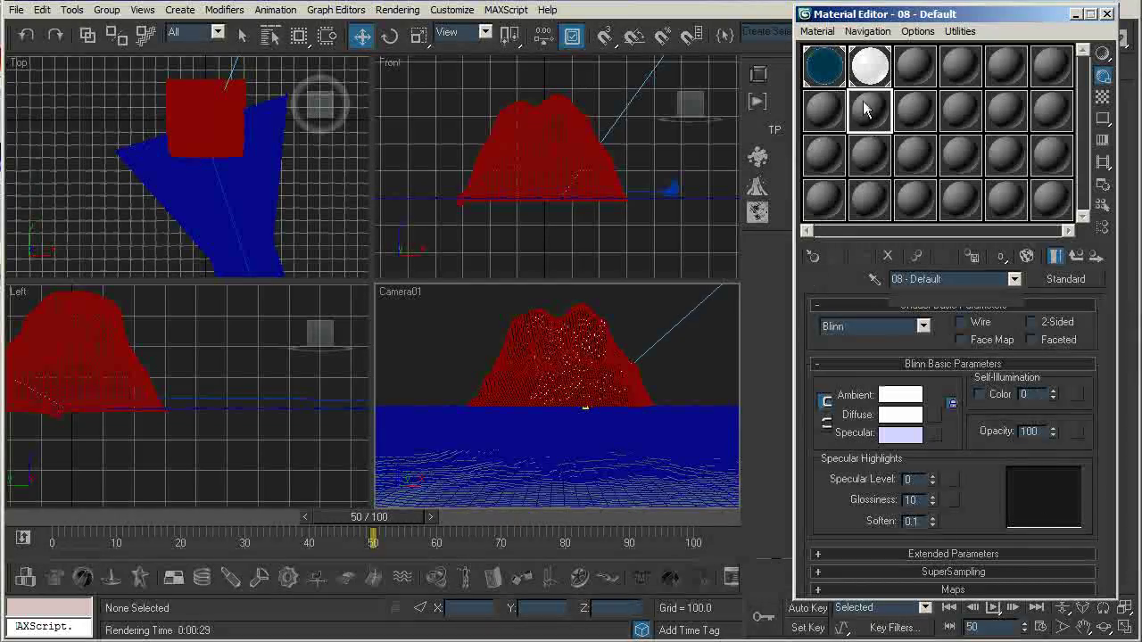
drag(910, 116, 878, 116)
drag(875, 73, 581, 331)
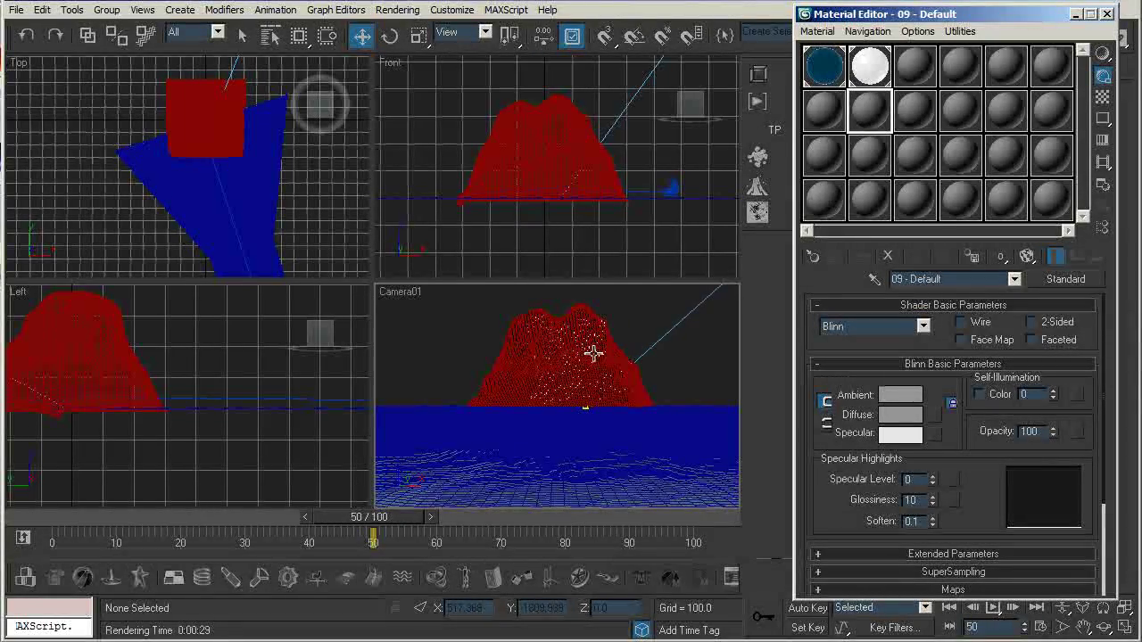
key(shift+q)
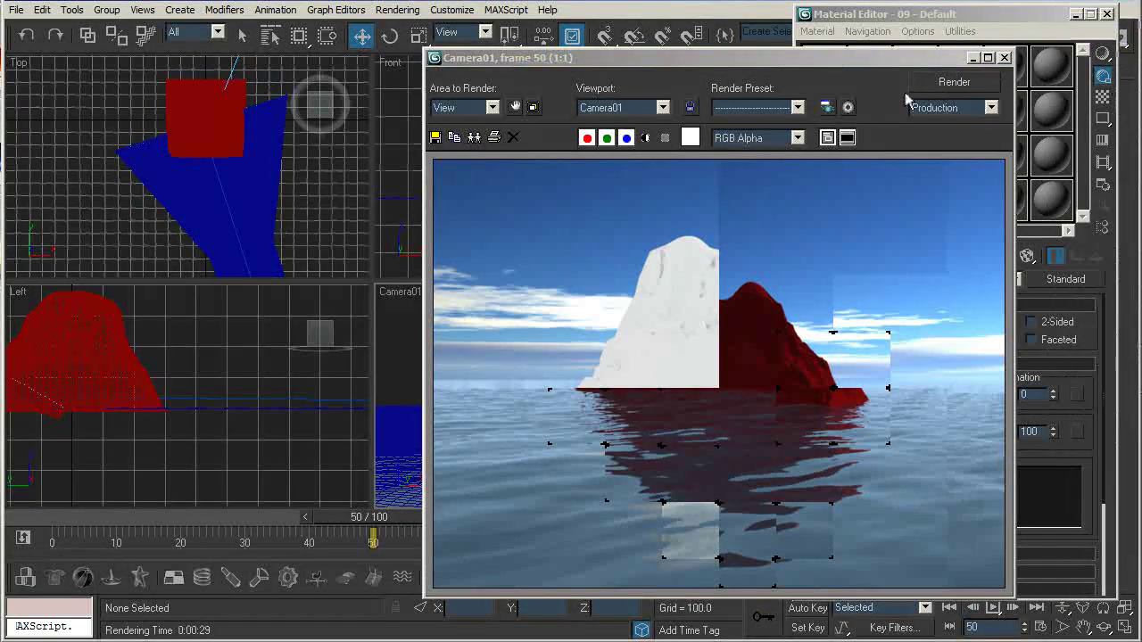
click(1004, 58)
- Load a new fR-Dirt material into the empty third sample slot
click(919, 71)
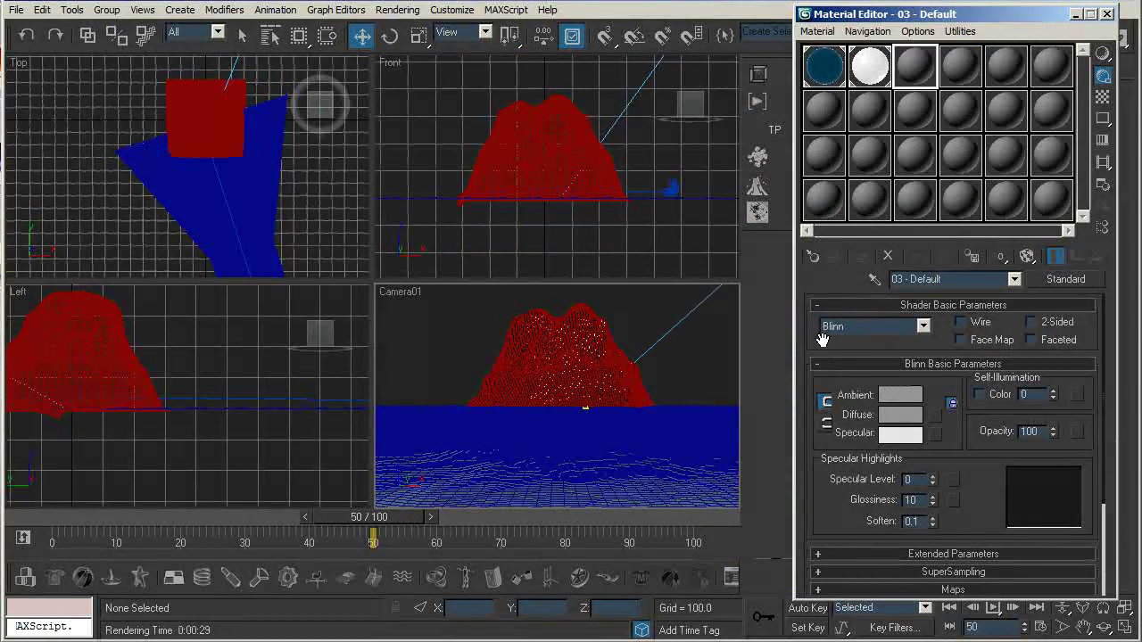
click(813, 257)
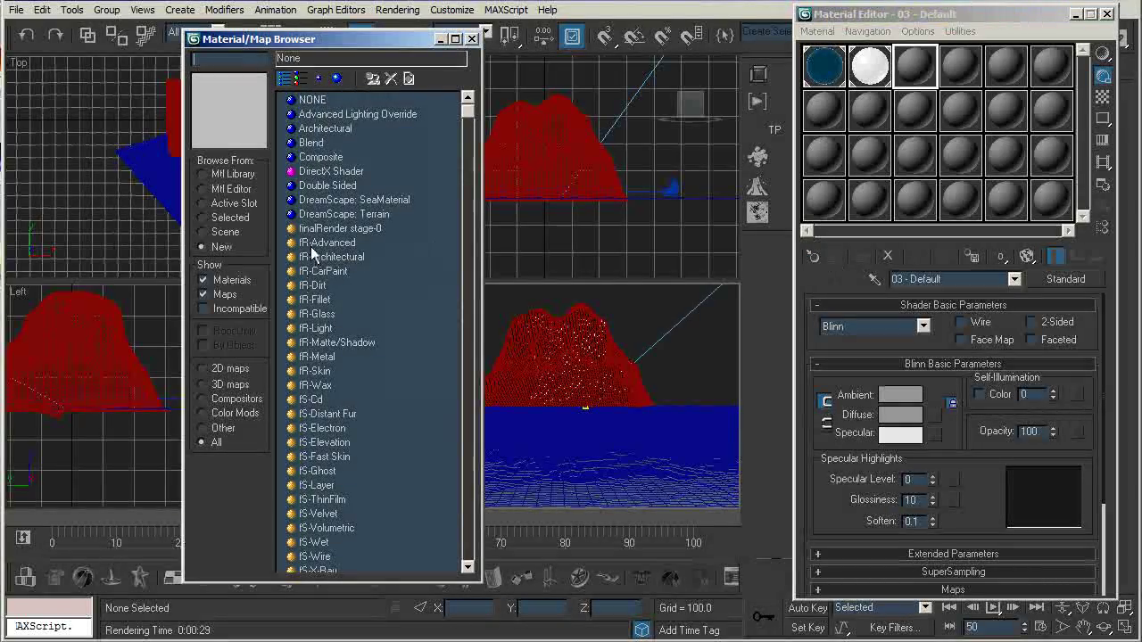
double_click(308, 286)
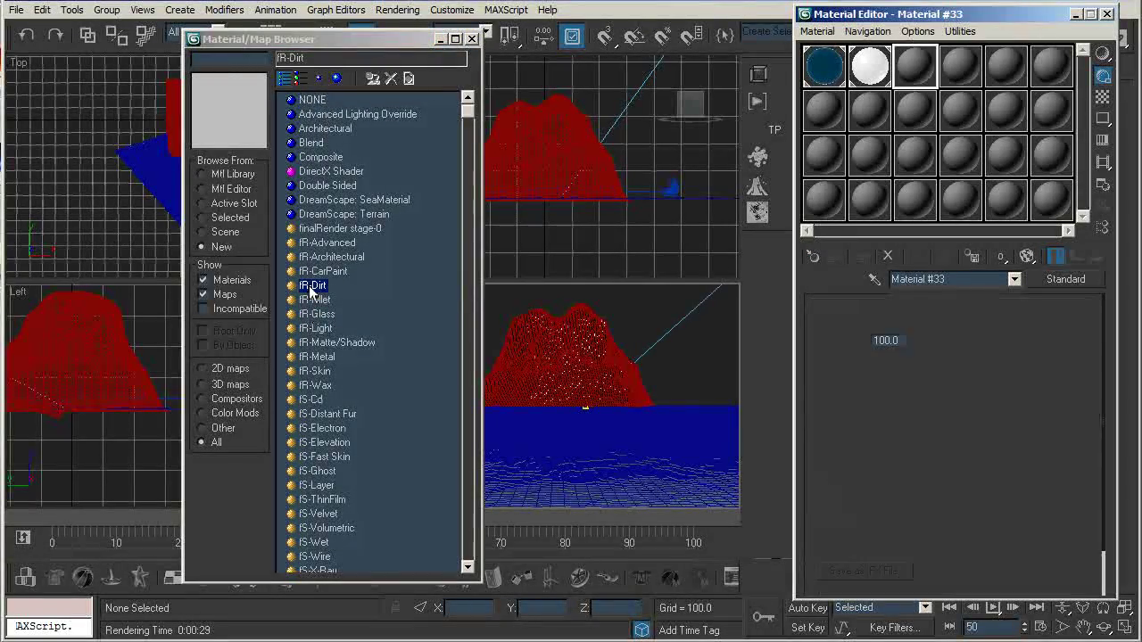
click(472, 39)
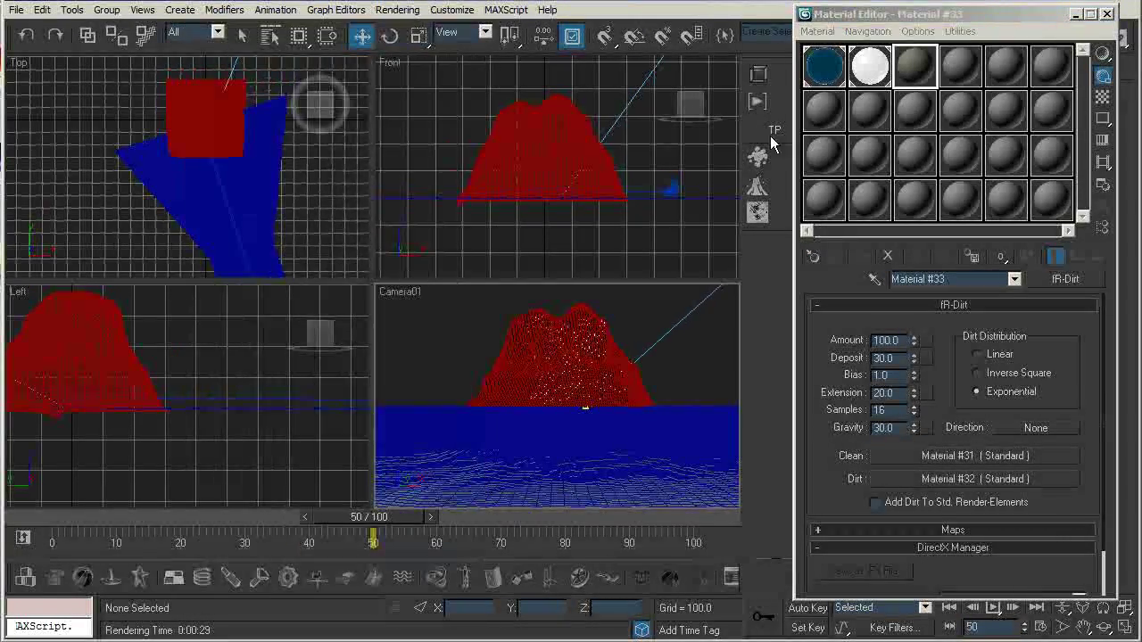
- Set the diffuse colour of the new fR-Dirt material's Clean sub-material to orange, about RGB 214, 136, 25
drag(811, 417, 814, 406)
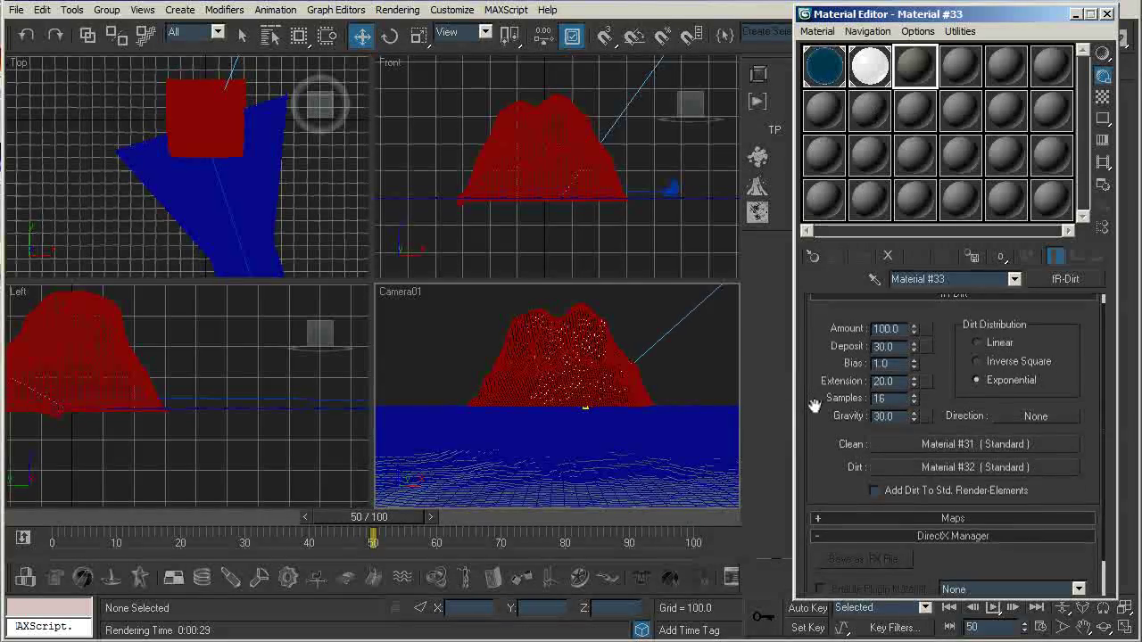
click(895, 445)
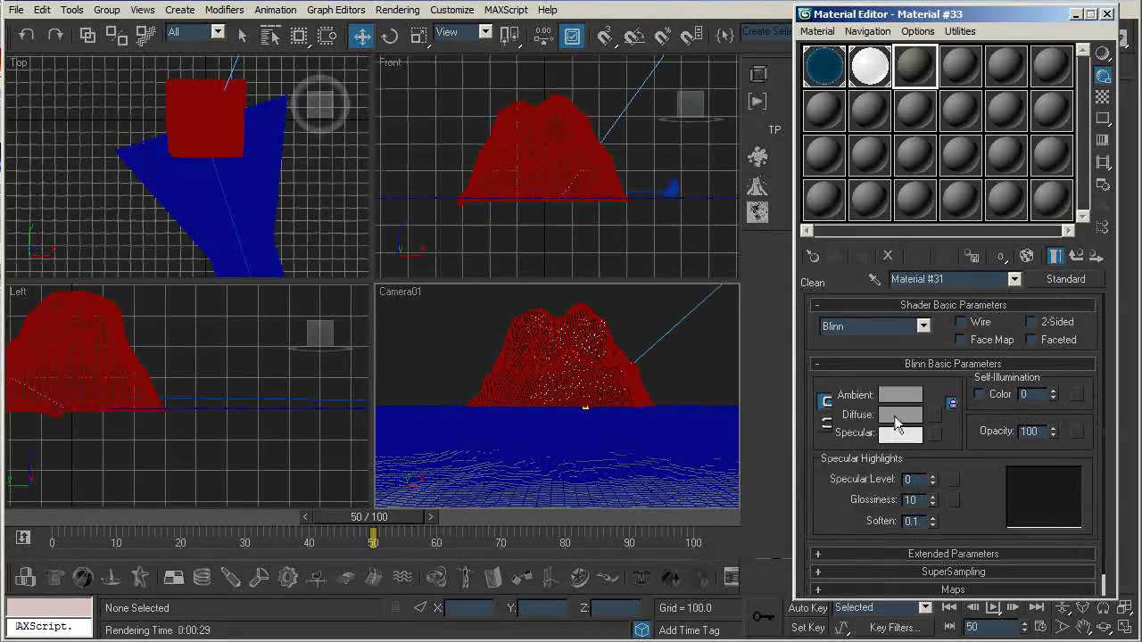
click(896, 418)
mouse_move(397, 134)
mouse_down()
mouse_move(393, 120)
mouse_move(502, 154)
mouse_move(406, 139)
mouse_move(381, 108)
mouse_up()
drag(519, 131, 518, 117)
drag(395, 146, 381, 120)
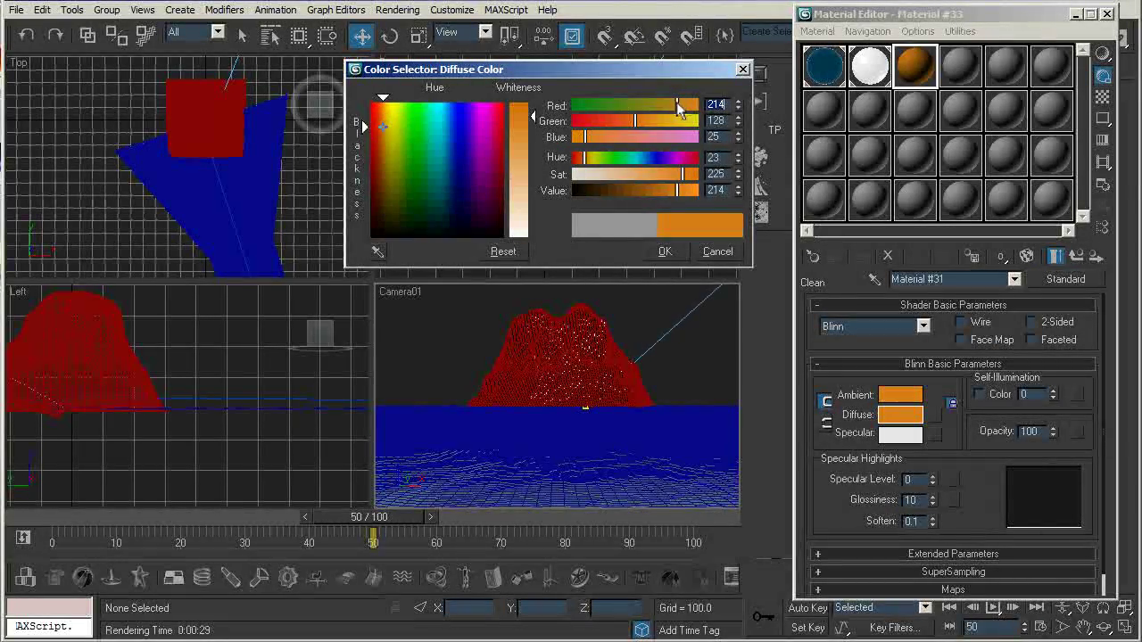
drag(639, 126, 649, 125)
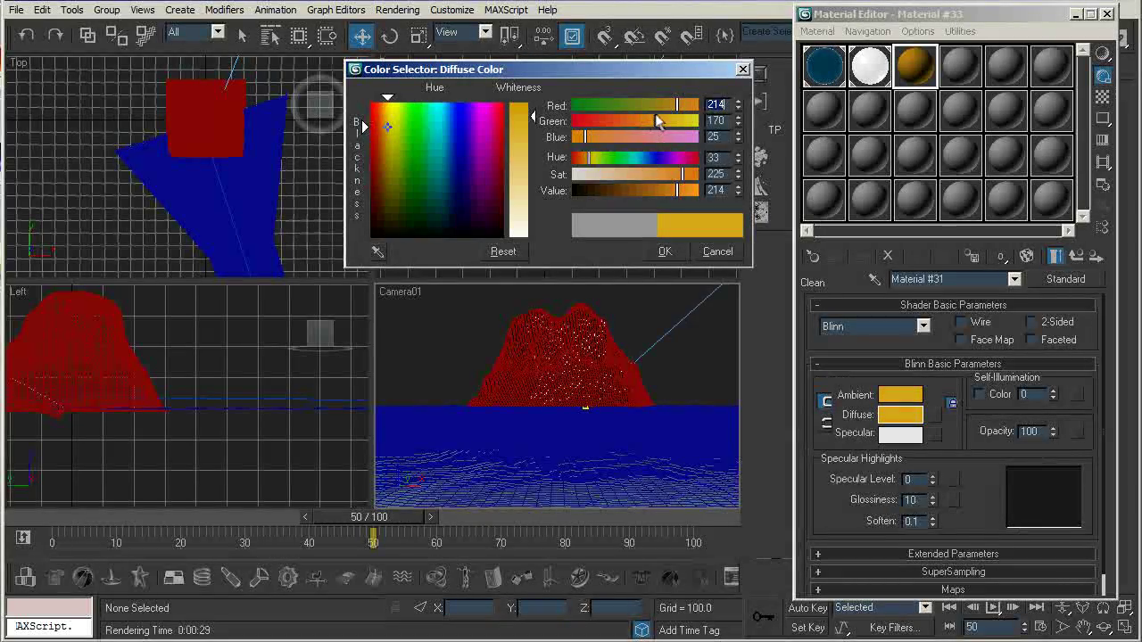
drag(587, 158, 586, 161)
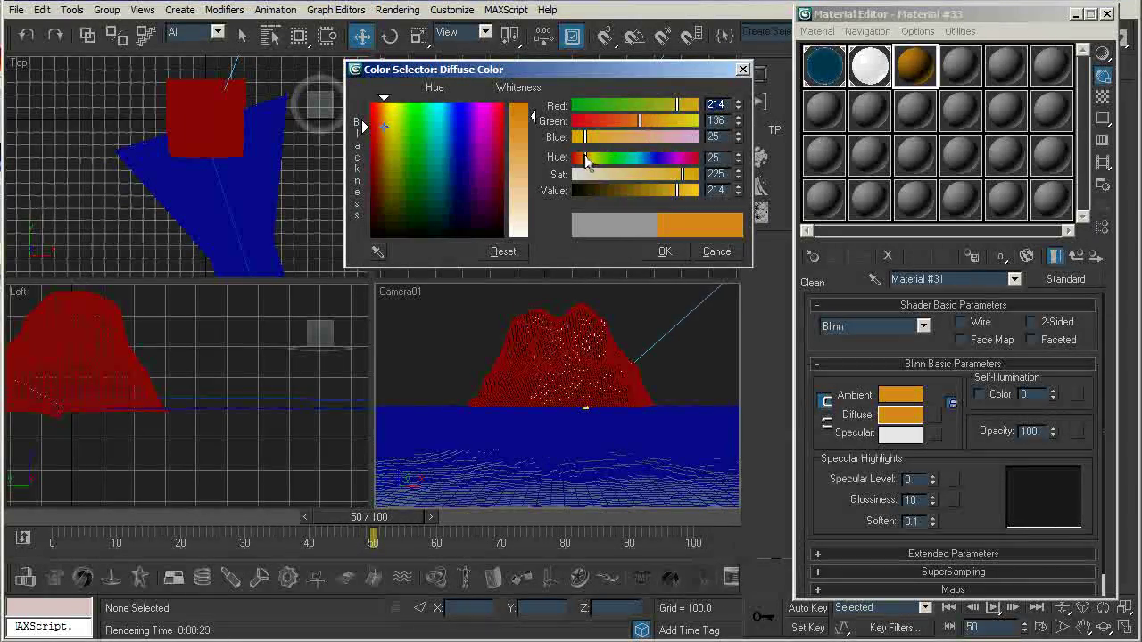
click(682, 255)
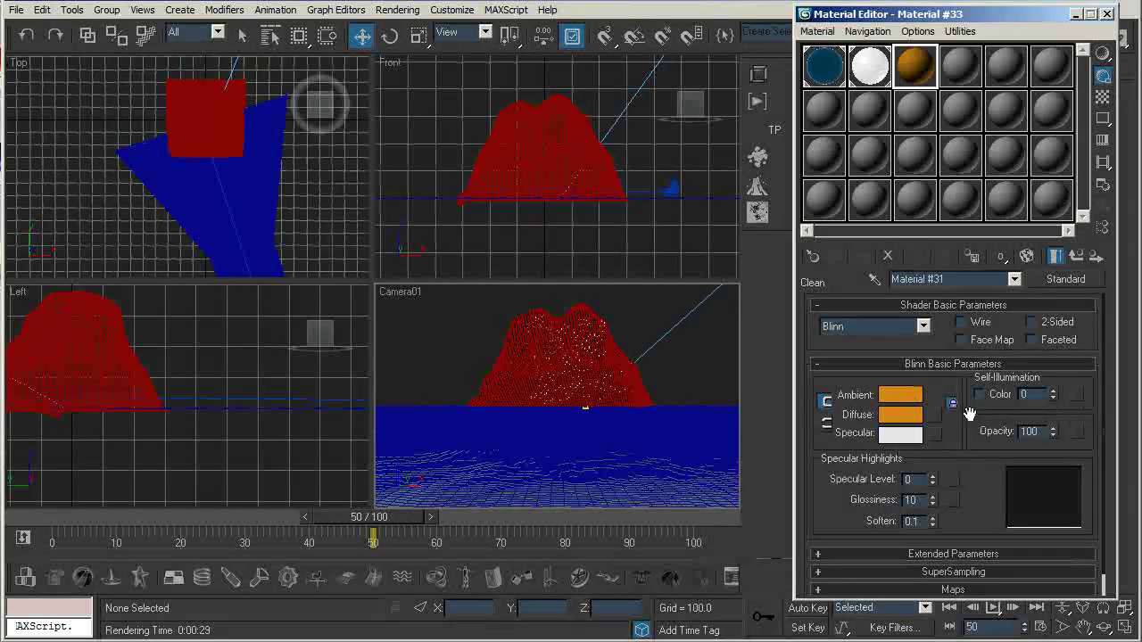
- Set the diffuse colour of the new fR-Dirt material's Dirt sub-material to orange, about RGB 210, 133, 0
click(1077, 257)
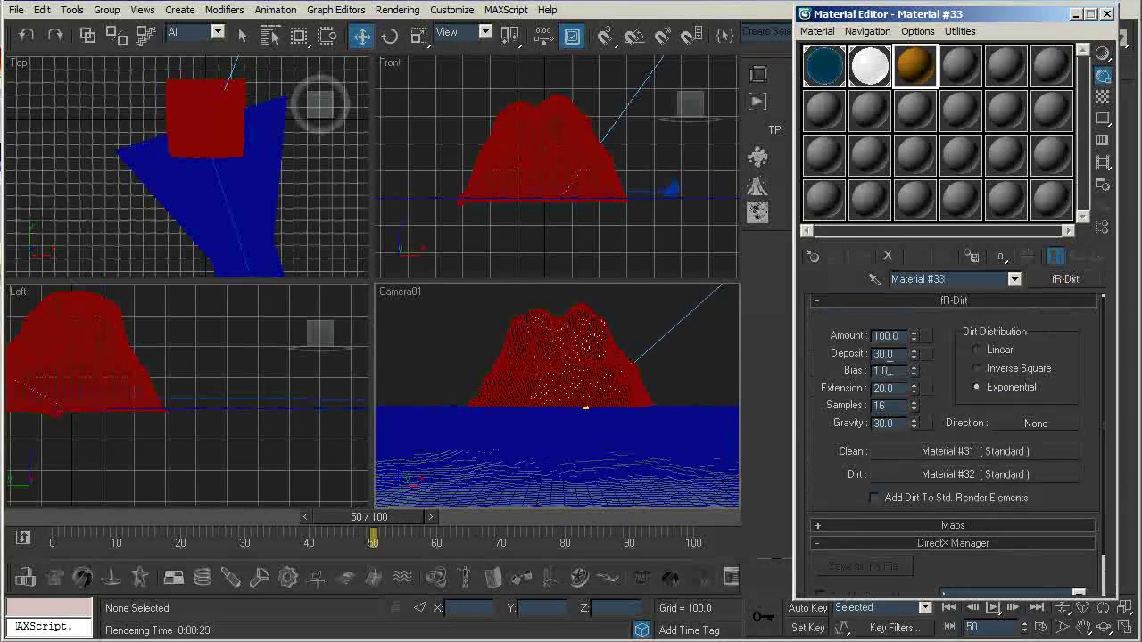
click(944, 475)
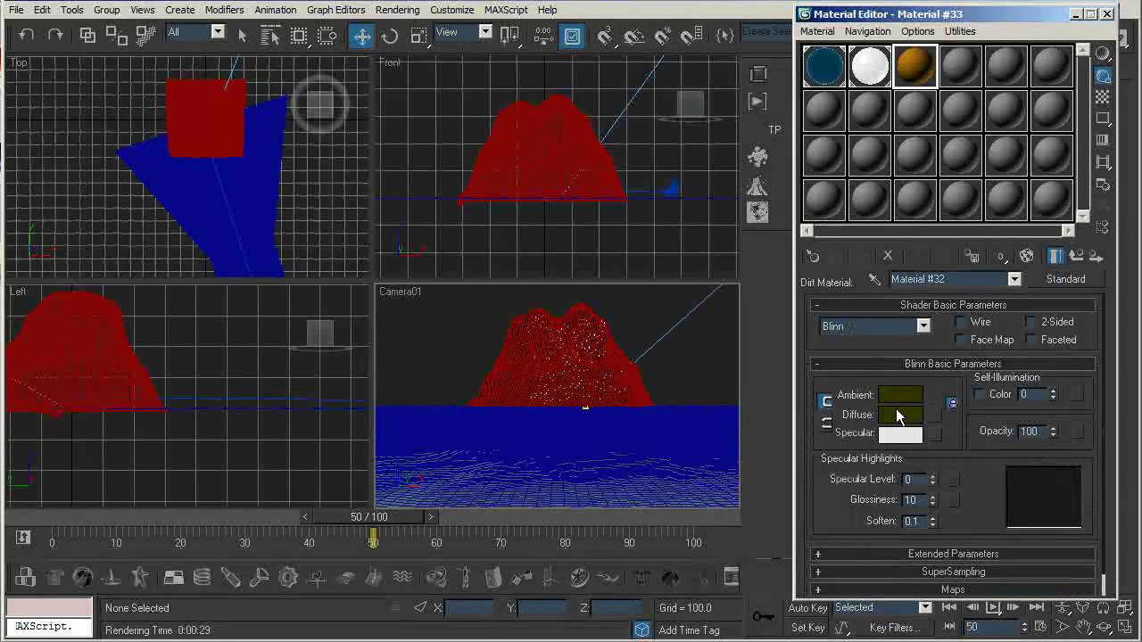
click(898, 412)
drag(394, 127, 399, 127)
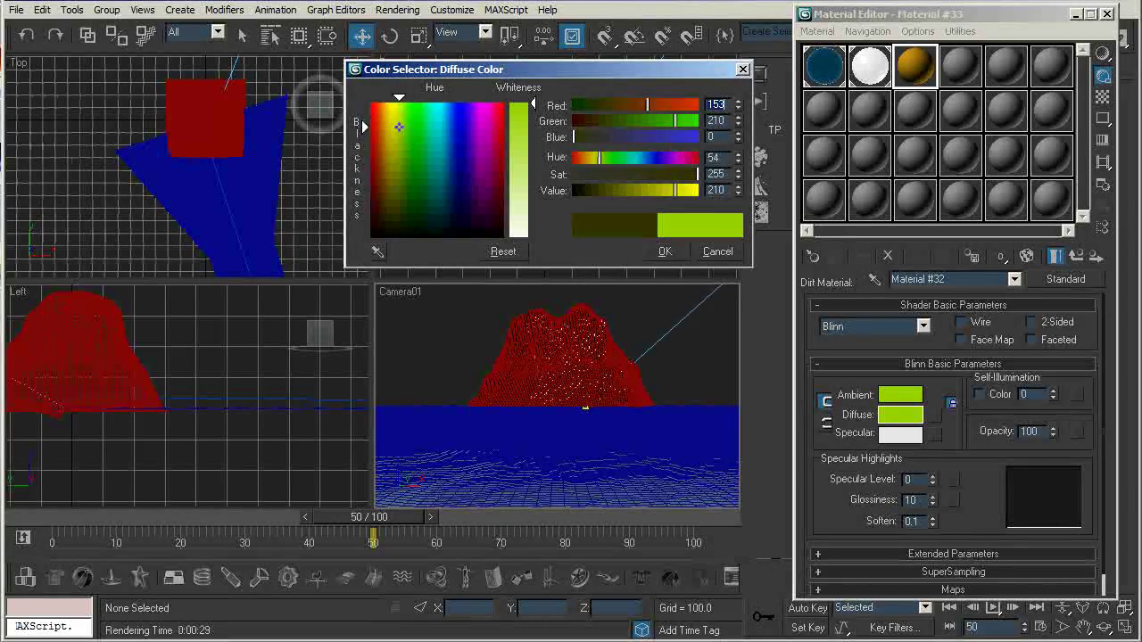
drag(599, 158, 586, 157)
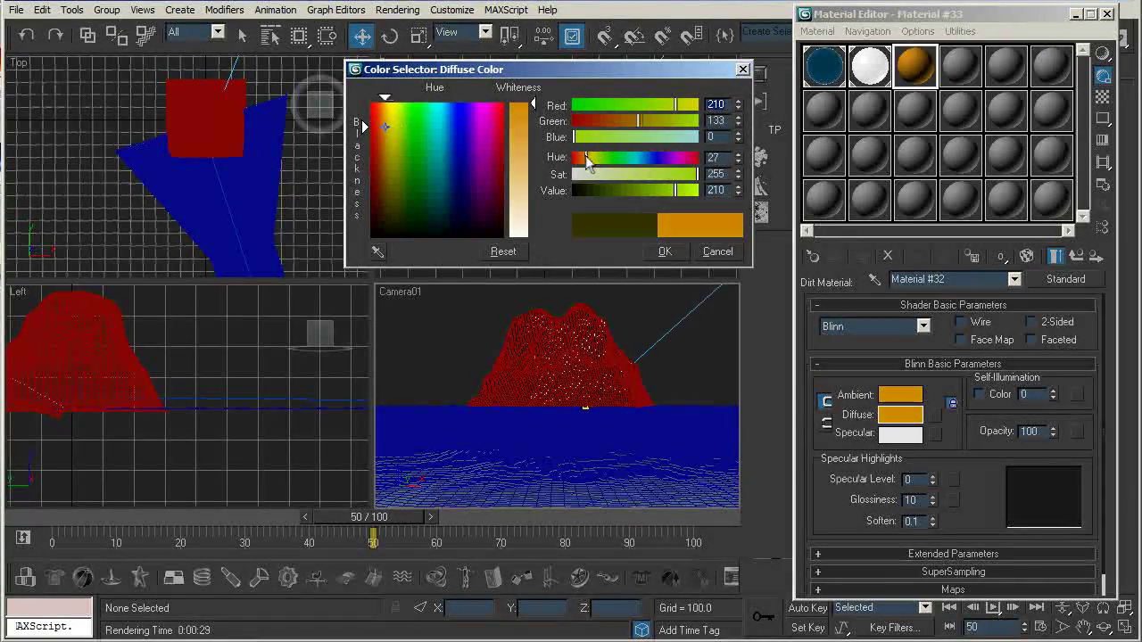
click(672, 253)
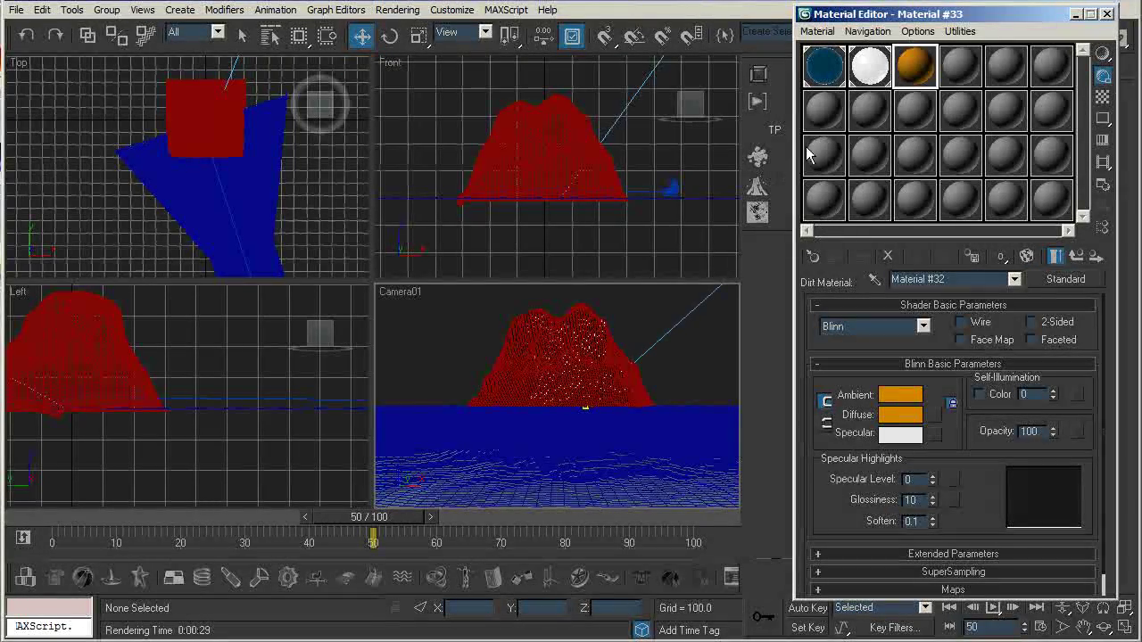
- Load a Blend material into the empty fourth sample slot
click(962, 68)
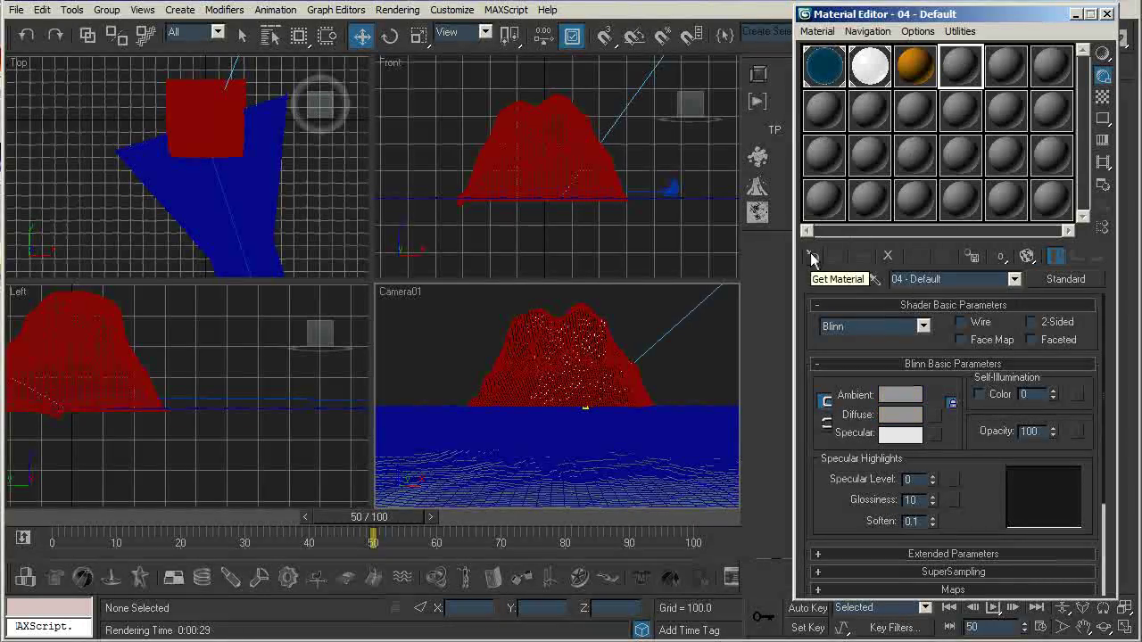
click(813, 257)
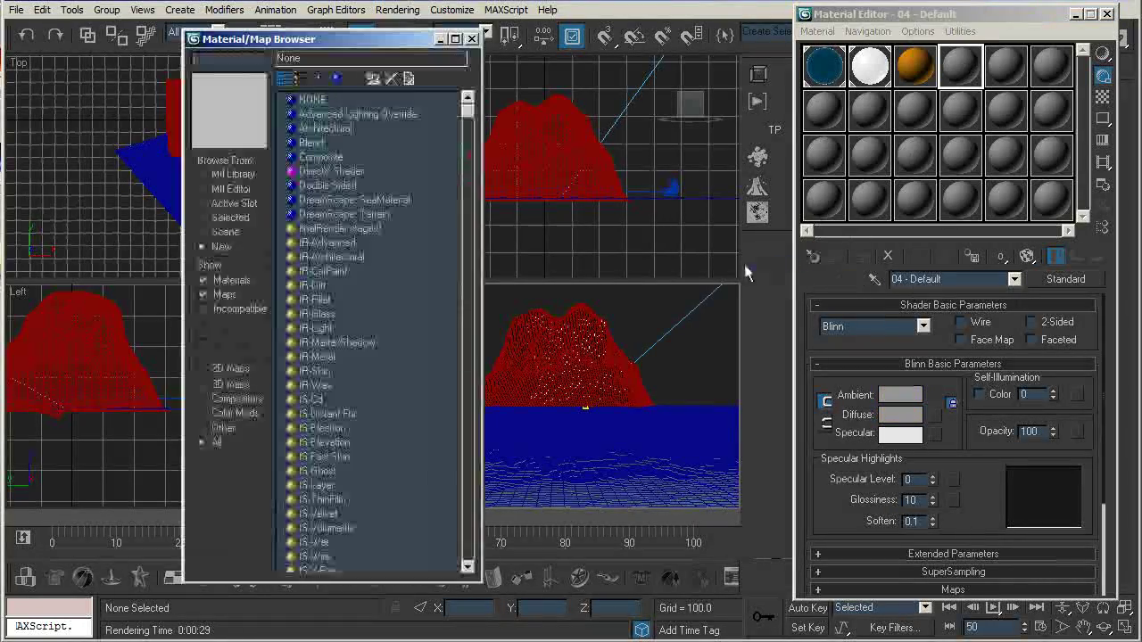
double_click(313, 142)
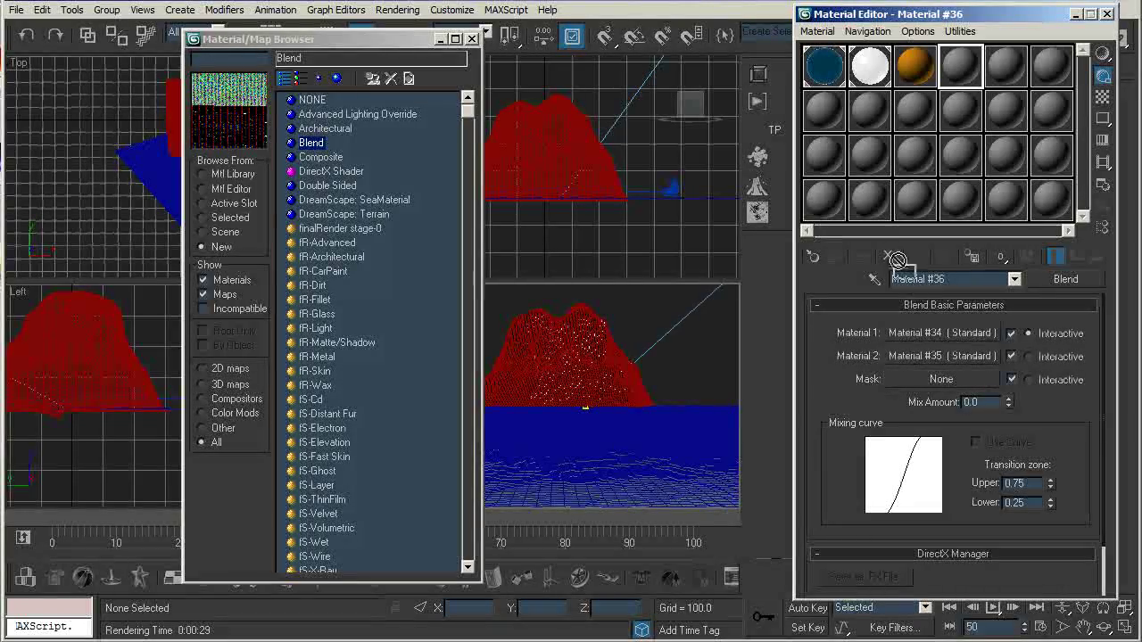
- Assign the white fR-Dirt material as the Blend's Material 1 and the orange fR-Dirt material as its Material 2
drag(920, 340, 889, 233)
click(922, 353)
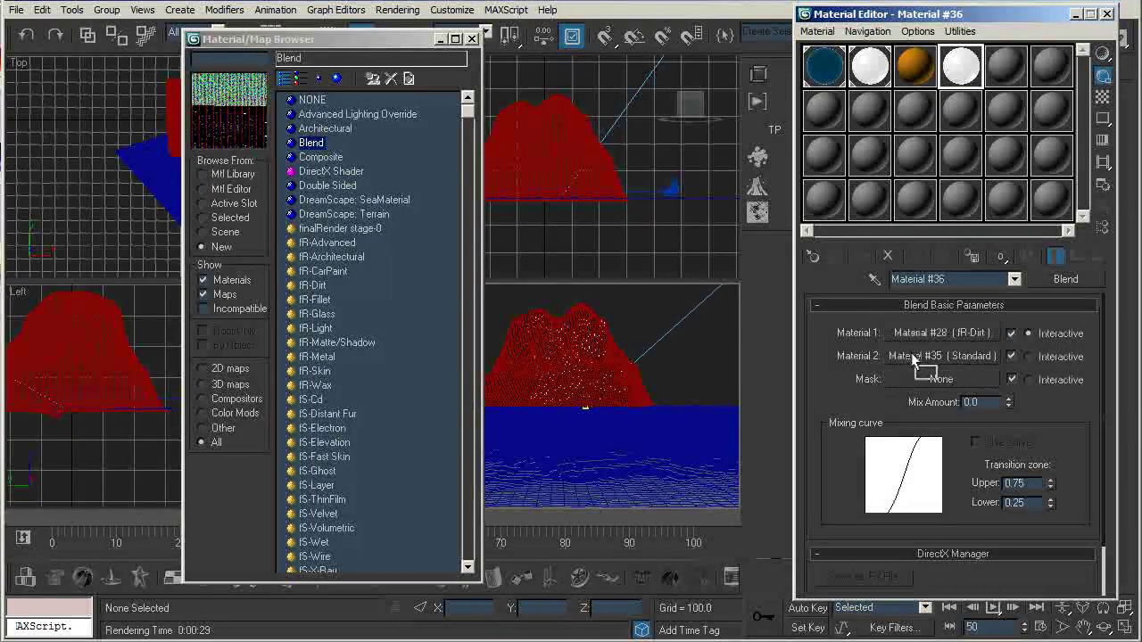
drag(911, 357, 912, 357)
click(899, 304)
click(916, 354)
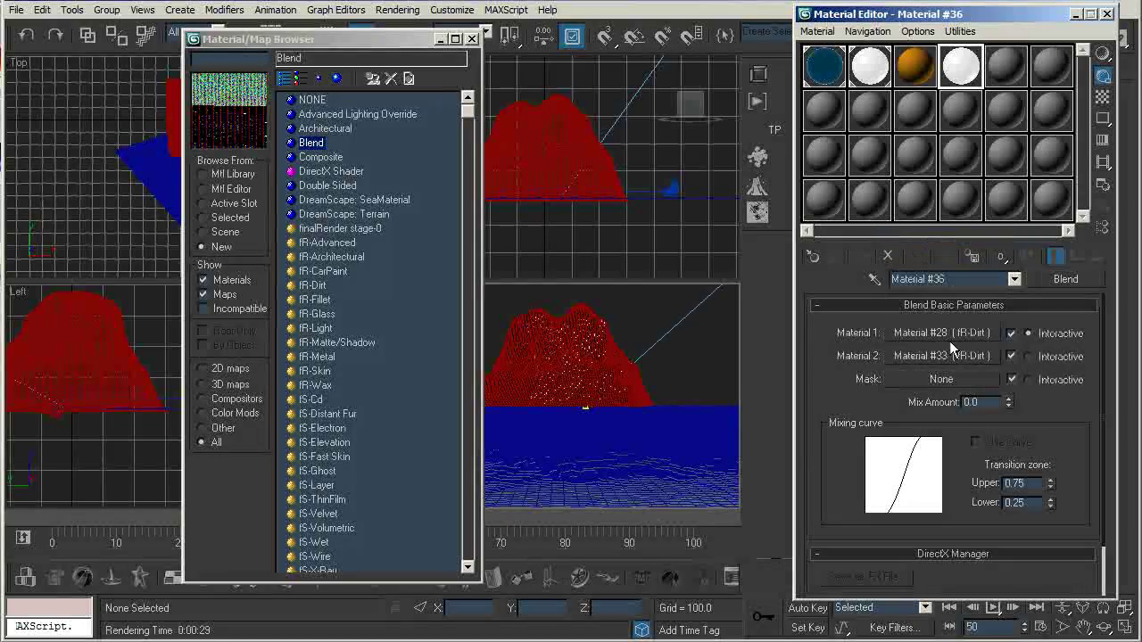
- Rename the white fR-Dirt material used as the Blend's Material 1 to snow
click(944, 333)
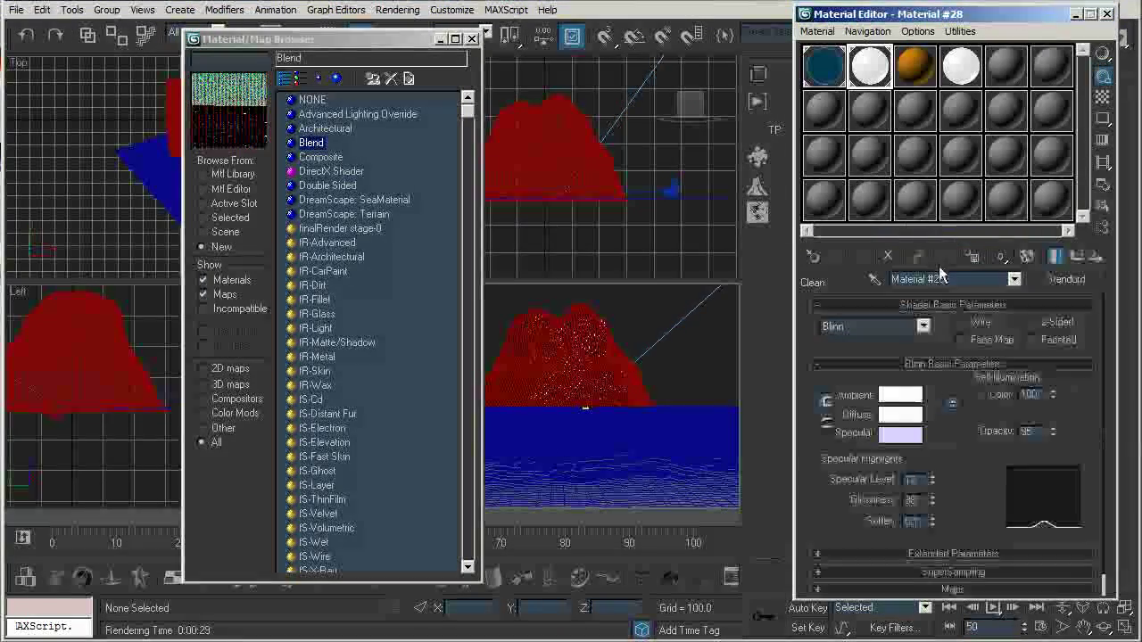
click(1077, 257)
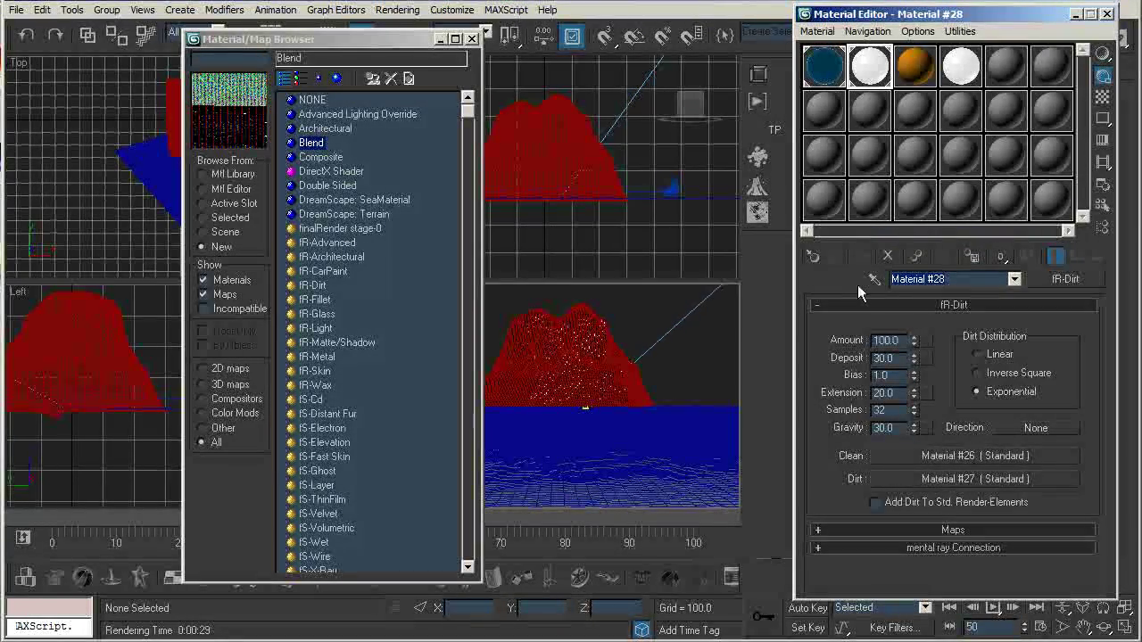
text(snow)
key(Return)
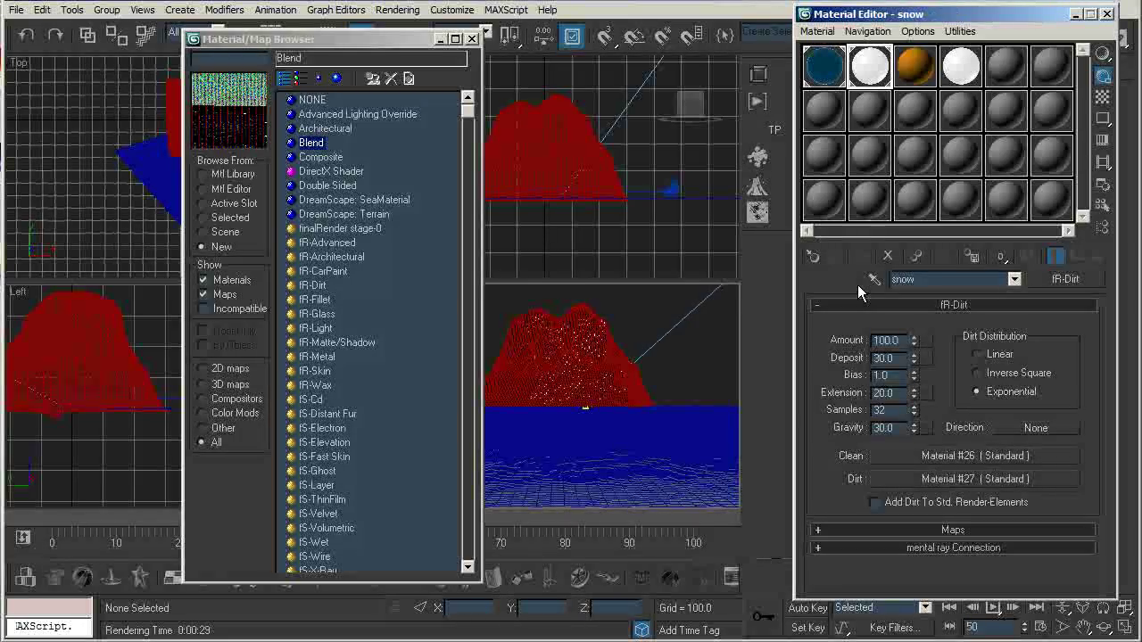
- Rename the orange fR-Dirt material in the third sample slot to sand
click(914, 65)
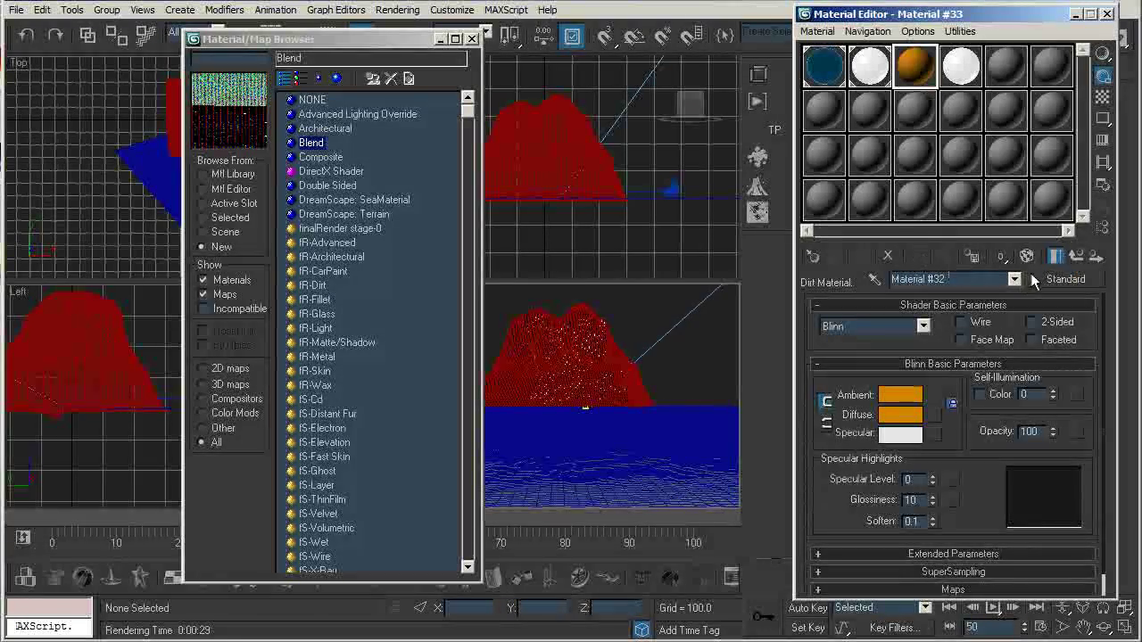
click(1077, 257)
text(sand)
key(Return)
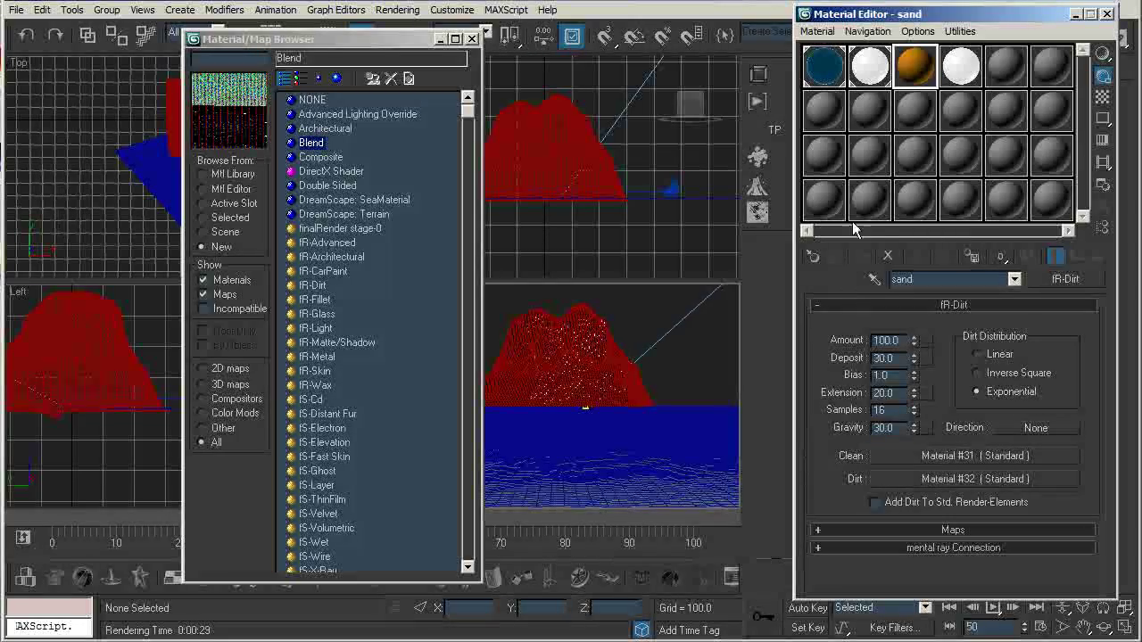
- Set the Mix Amount of the Blend material in the fourth sample slot to 100
click(960, 65)
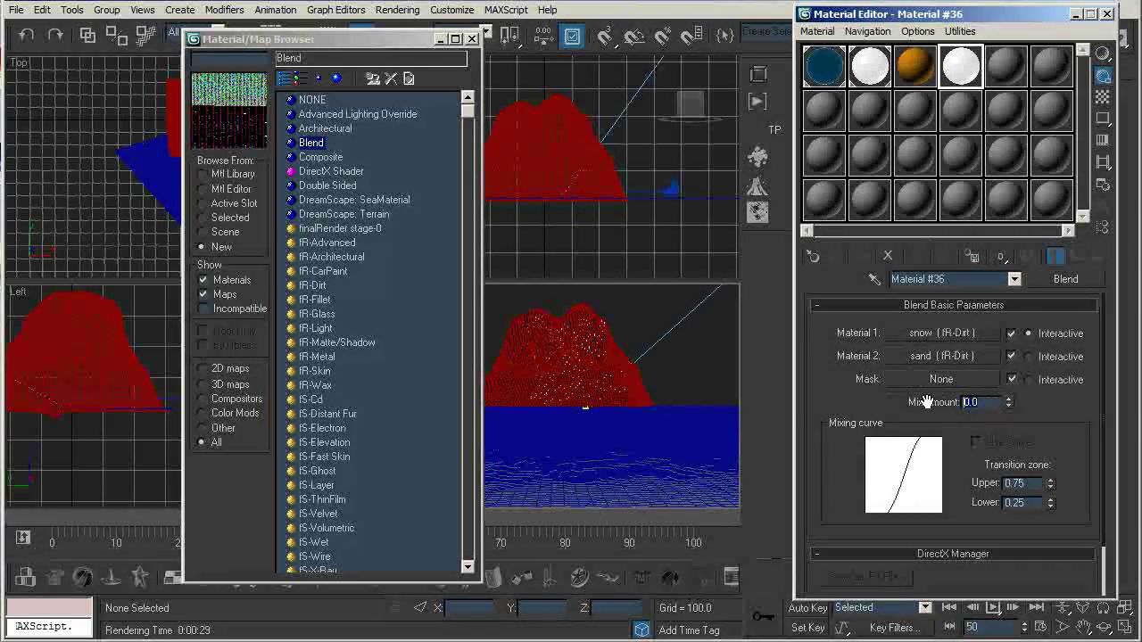
key(Return)
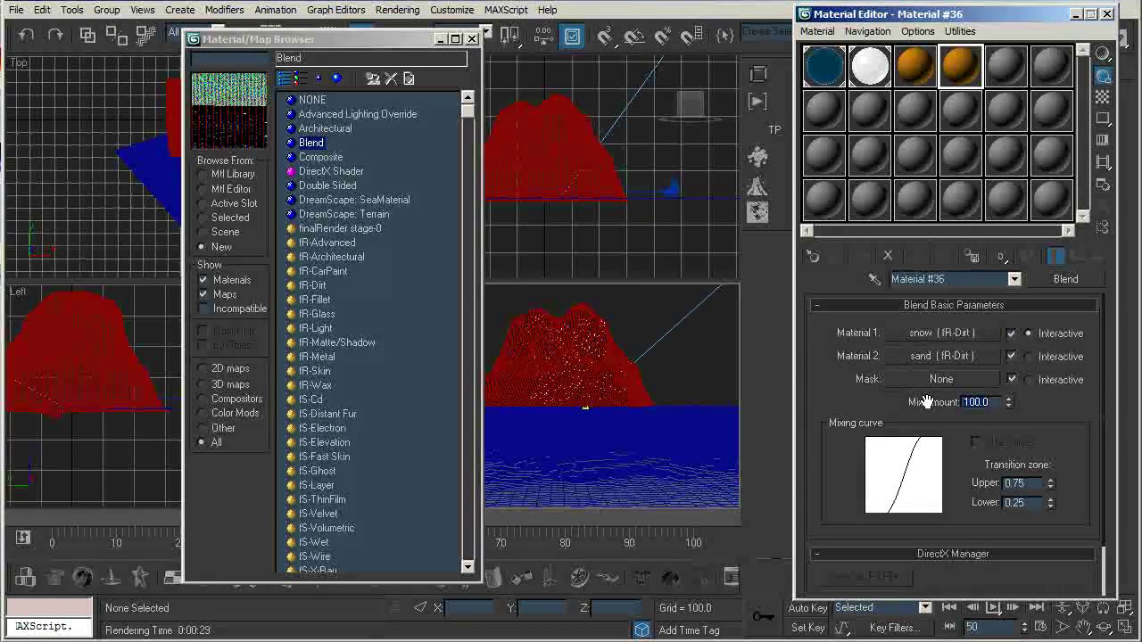
drag(997, 403, 924, 408)
click(907, 416)
- Close the Material/Map Browser, then play the iceberg_to_island_morph reference video and close its player
click(472, 39)
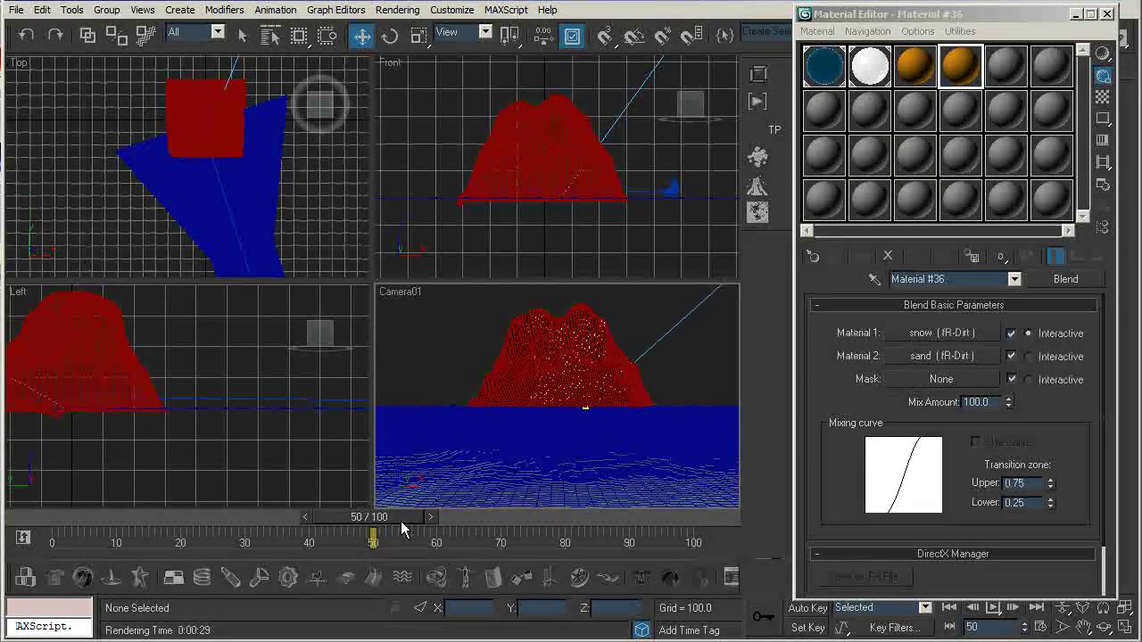
key(alt+Tab)
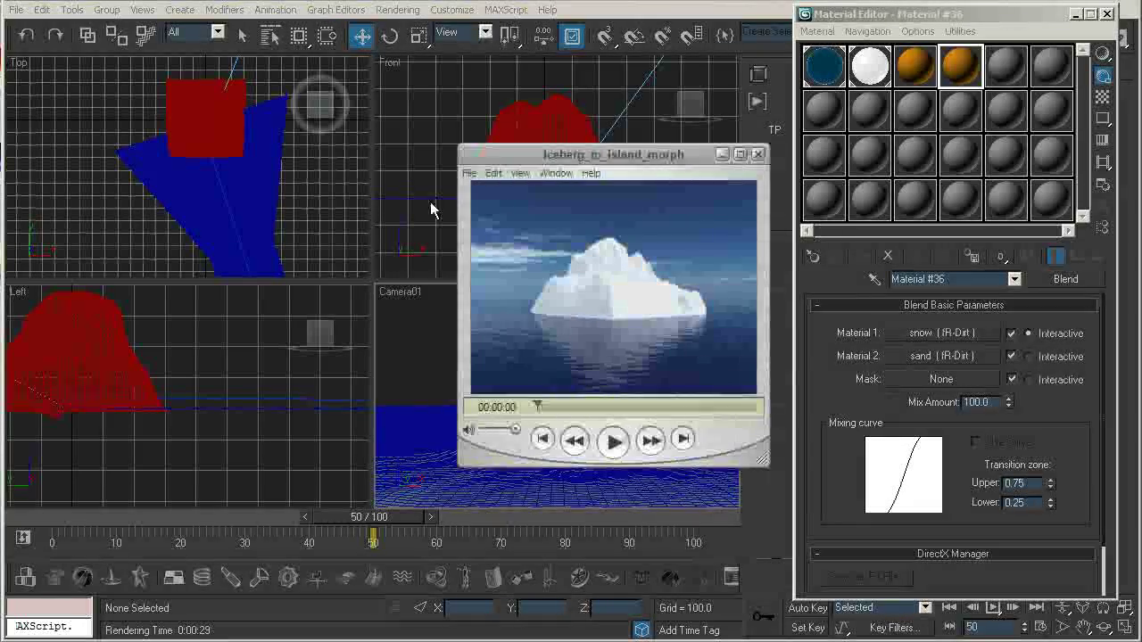
click(610, 442)
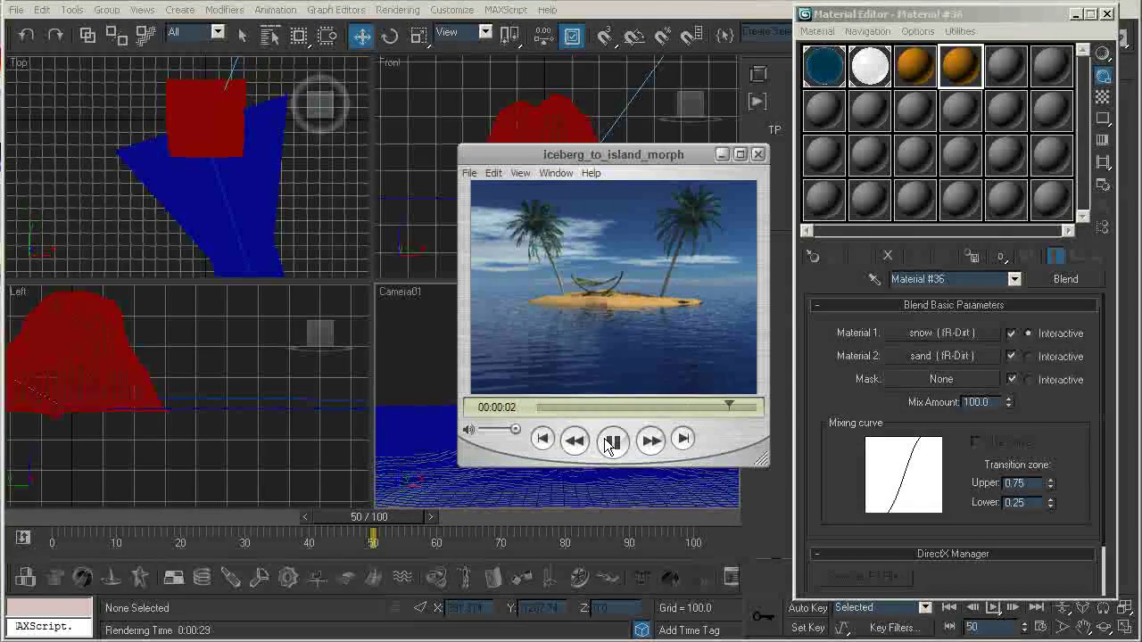
click(757, 155)
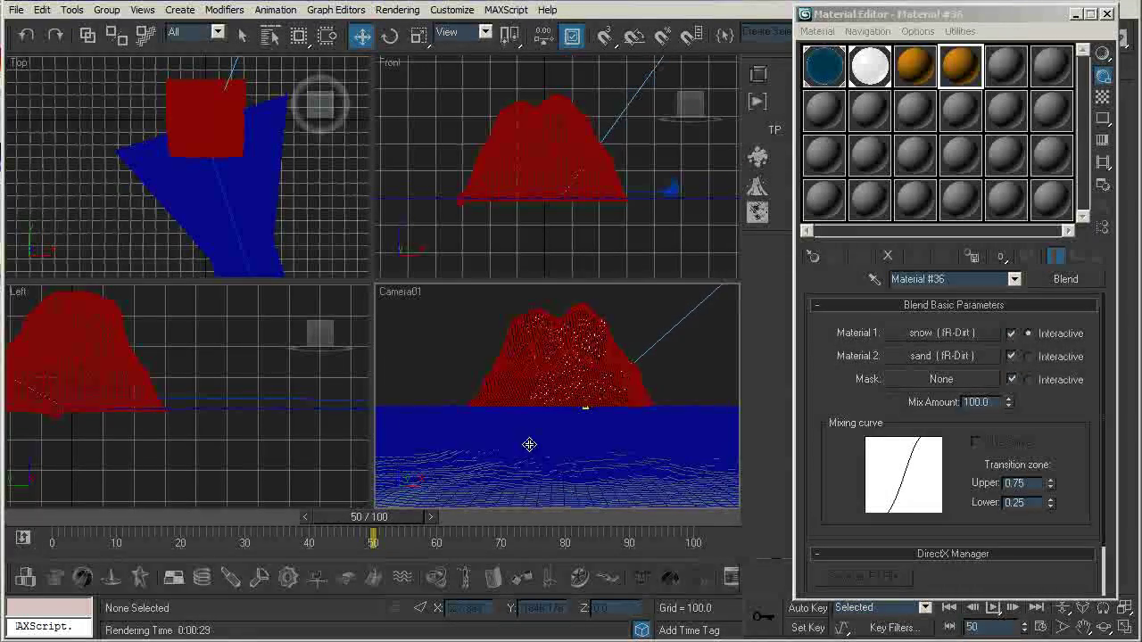
- Turn on Auto Key at frame 0 and scale the island terrain down very slightly in height in the Front view
click(563, 409)
key(r)
key(Home)
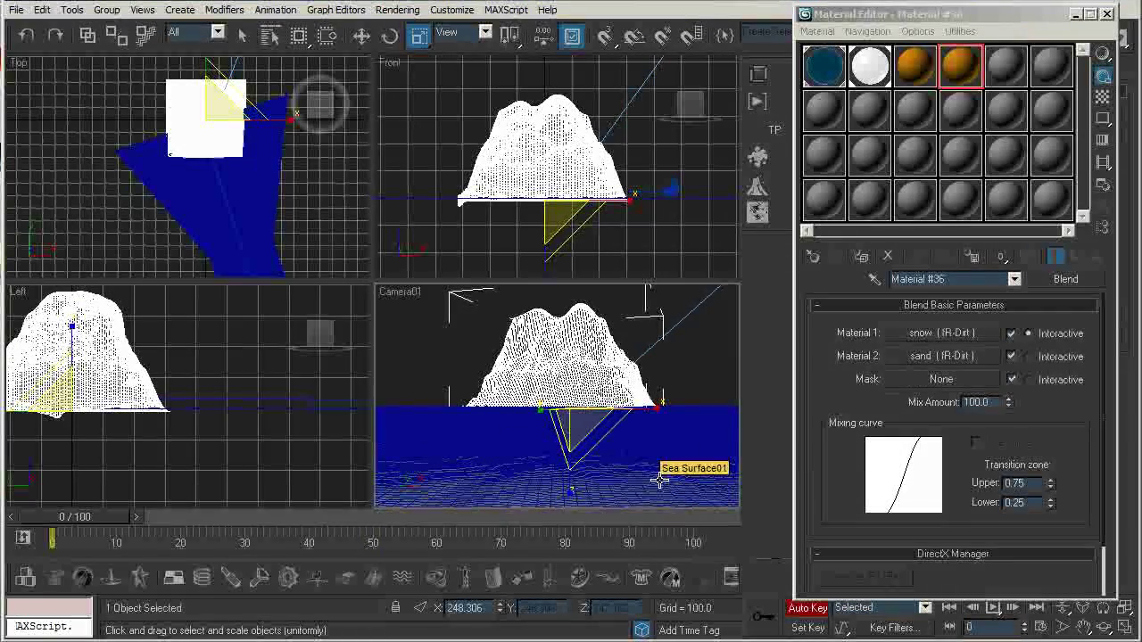
key(n)
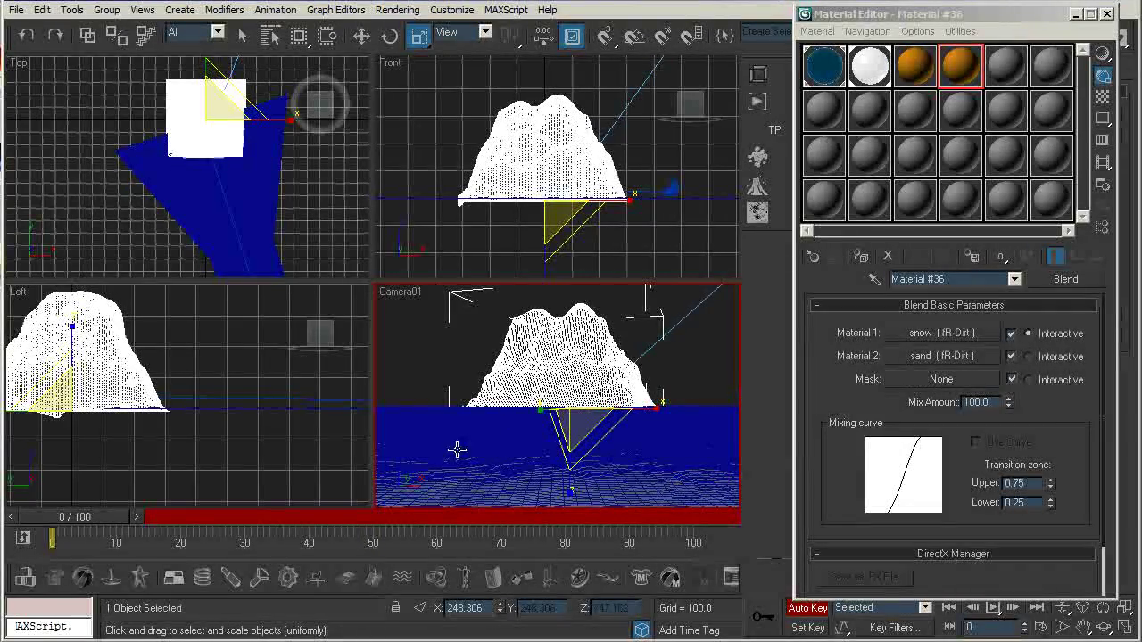
key(r)
click(568, 490)
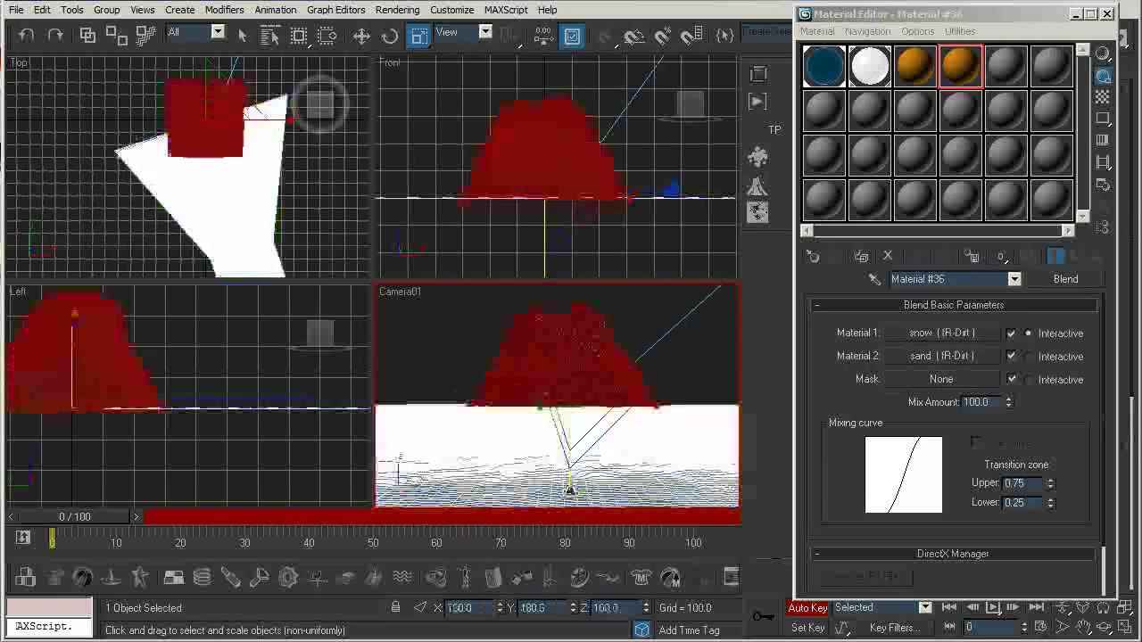
middle_drag(530, 250, 530, 223)
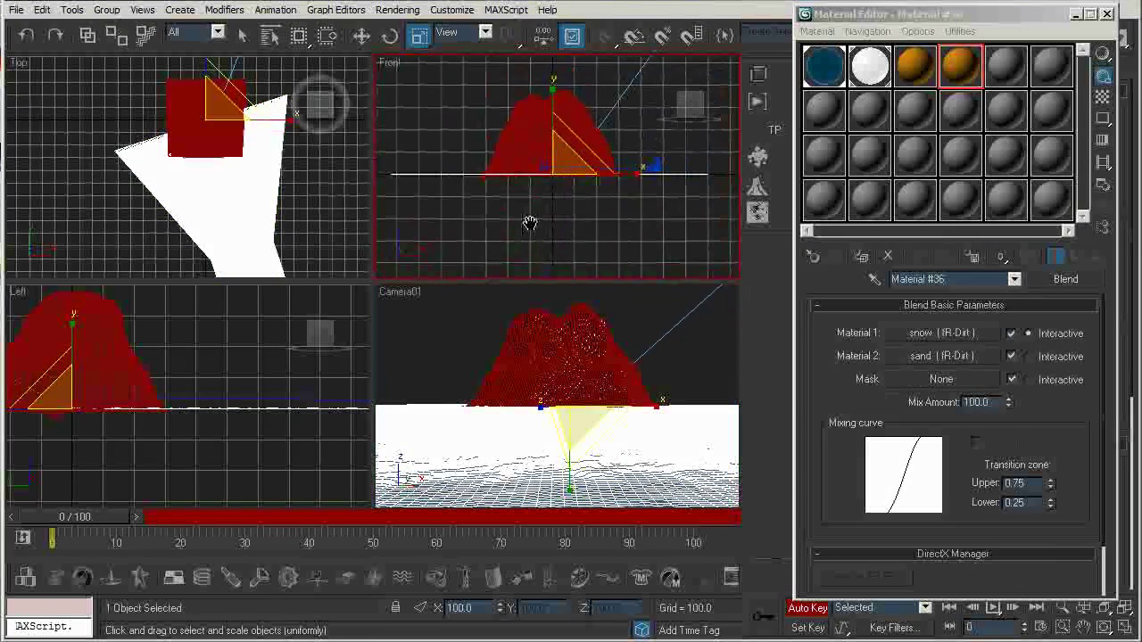
drag(552, 87, 551, 88)
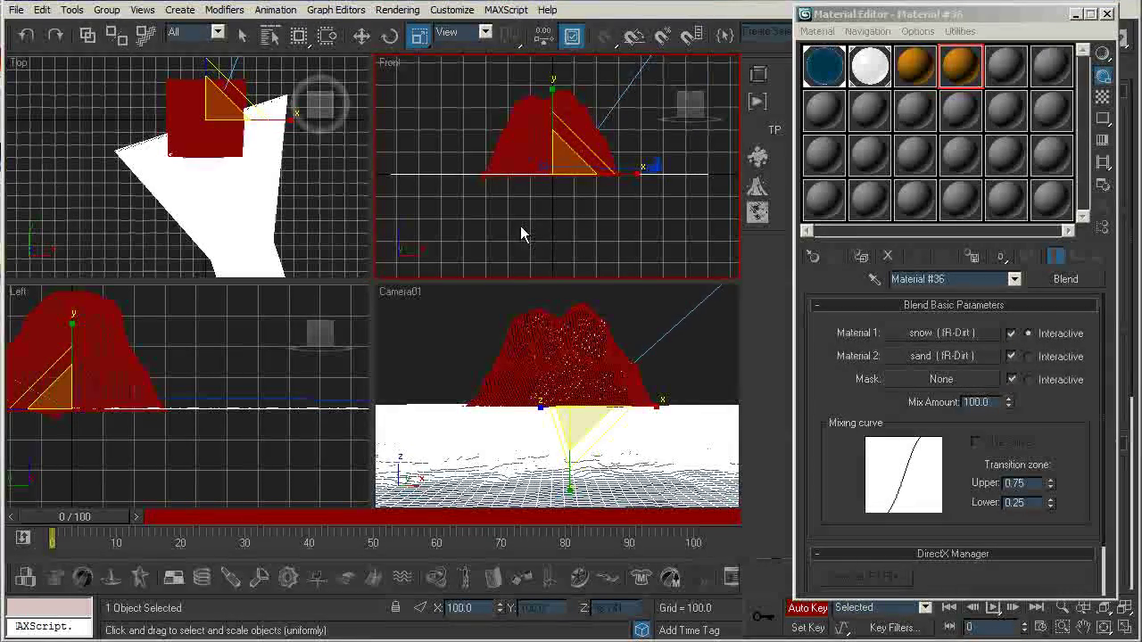
click(510, 116)
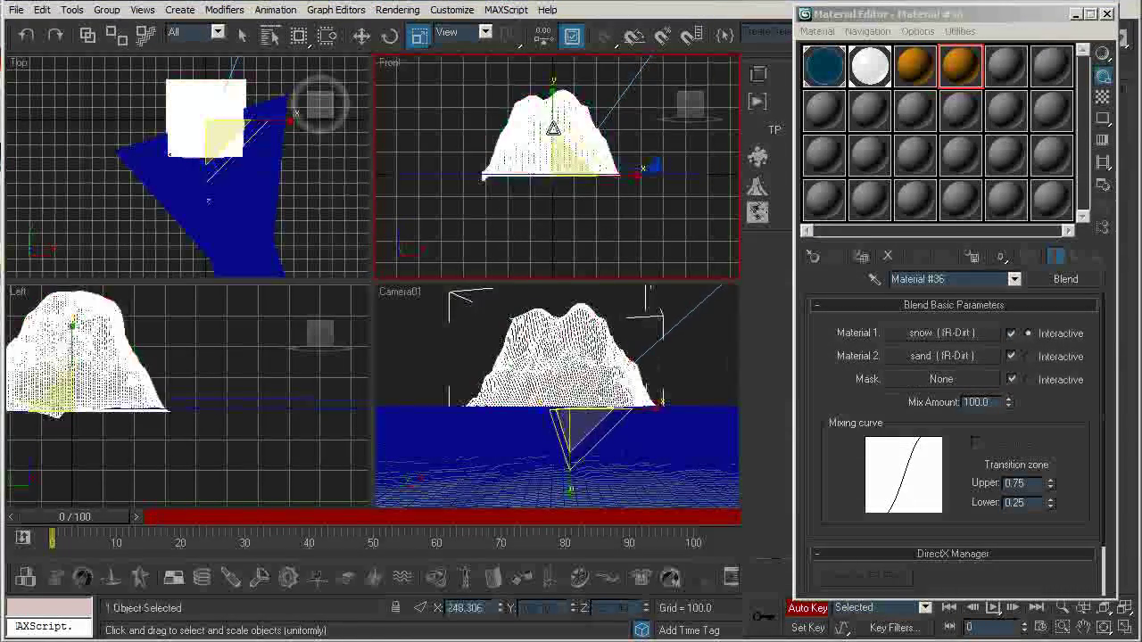
drag(552, 89, 550, 95)
click(517, 151)
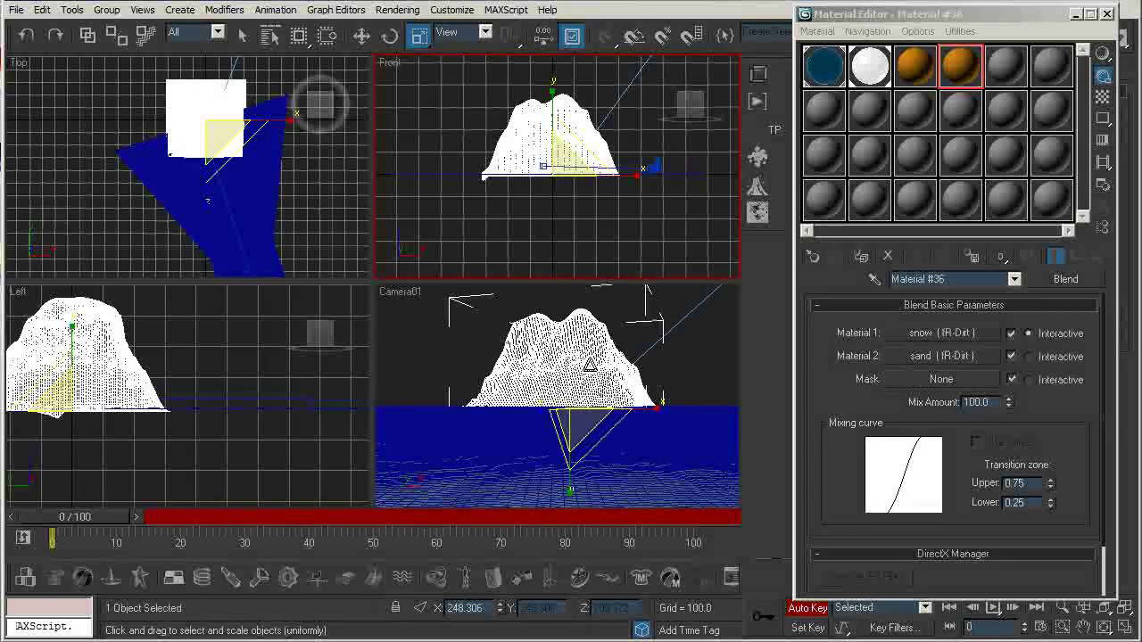
- Squash the island terrain vertically into a low, flat mound at frame 100, then deselect it and turn off Auto Key
key(End)
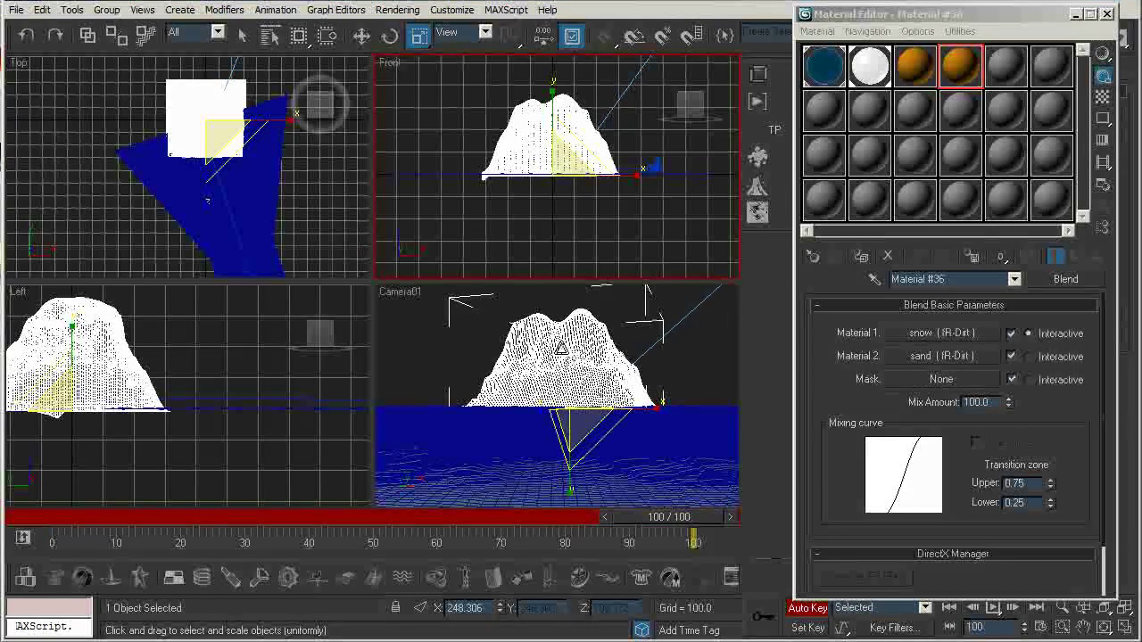
drag(549, 87, 543, 217)
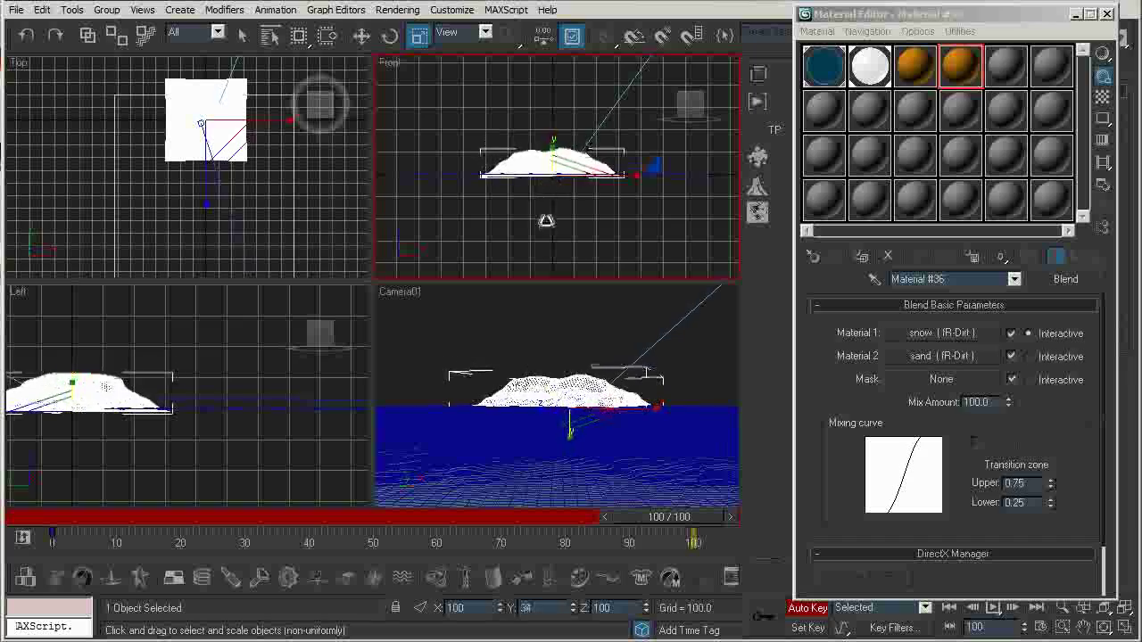
click(553, 89)
drag(553, 89, 536, 185)
click(537, 185)
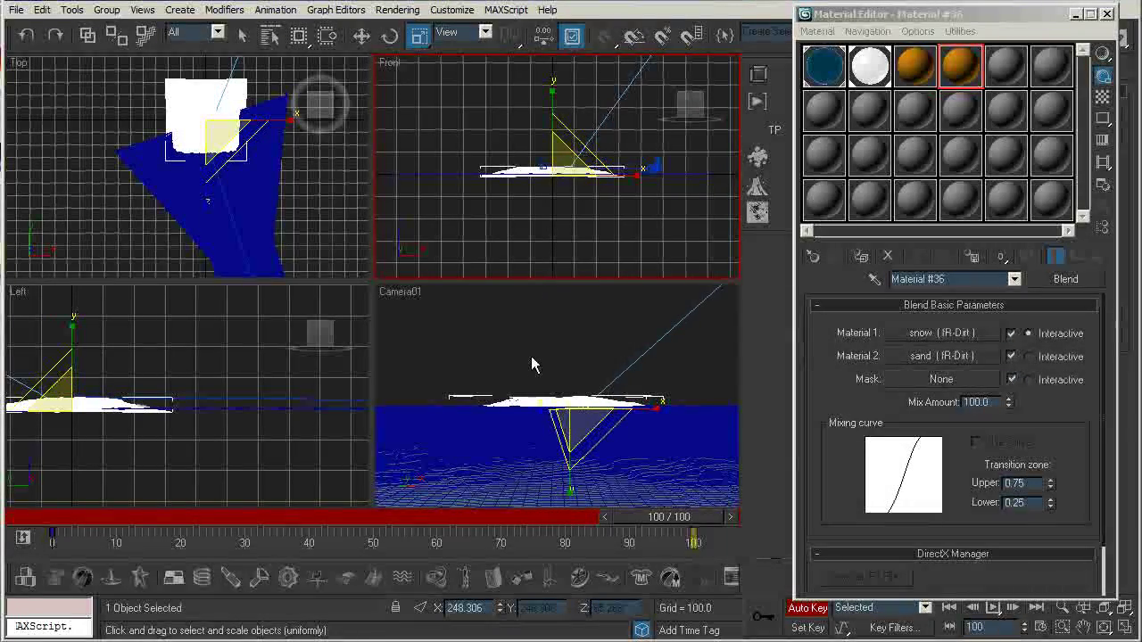
click(475, 345)
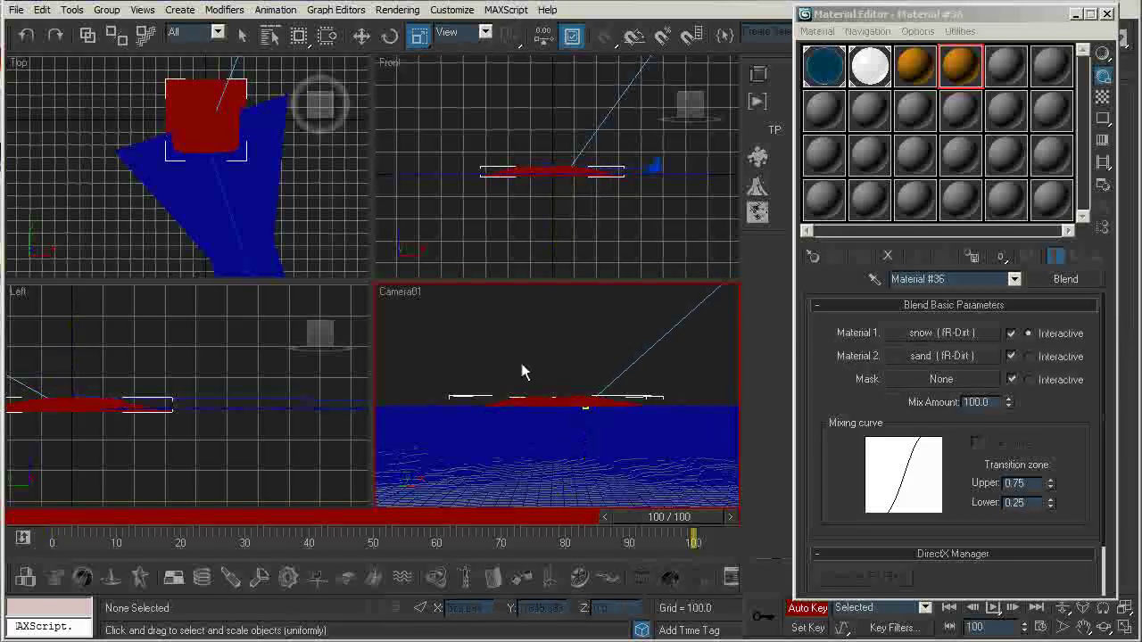
key(n)
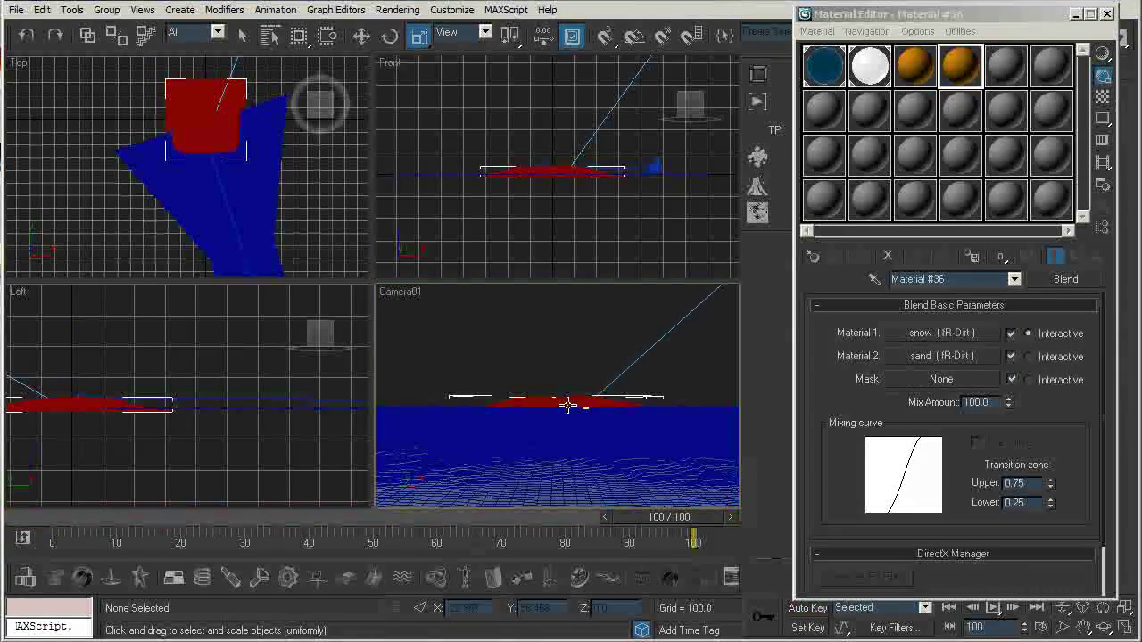
- Close the Material Editor and extend the Sea Surface01 length to about 2480.34 so the sea reaches well beyond the island
scroll(198, 129, down, 5)
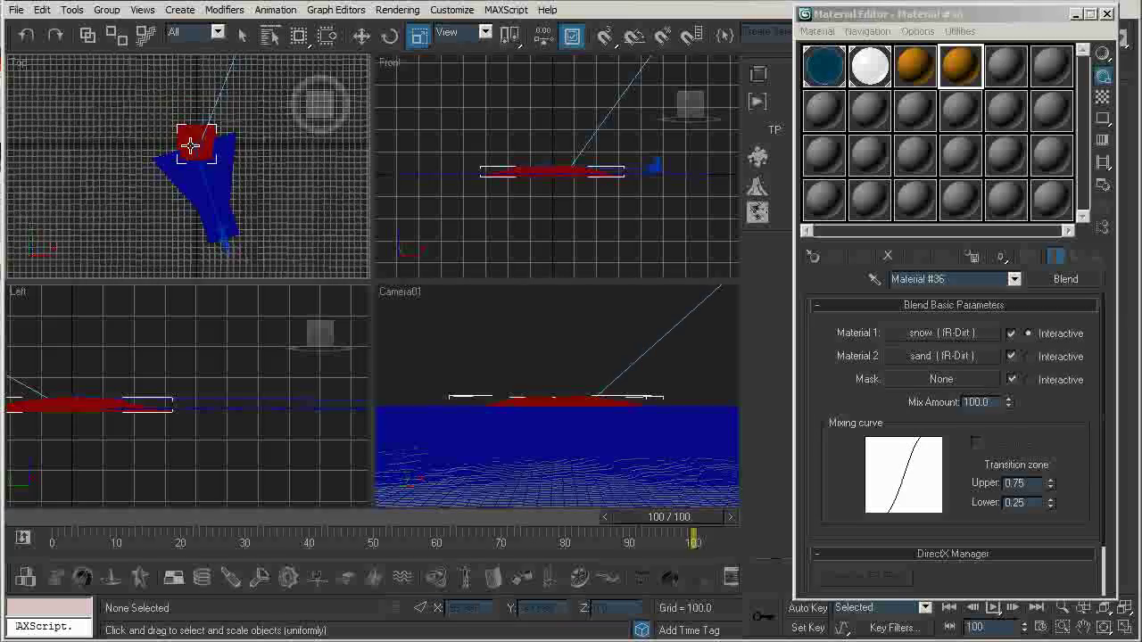
click(159, 174)
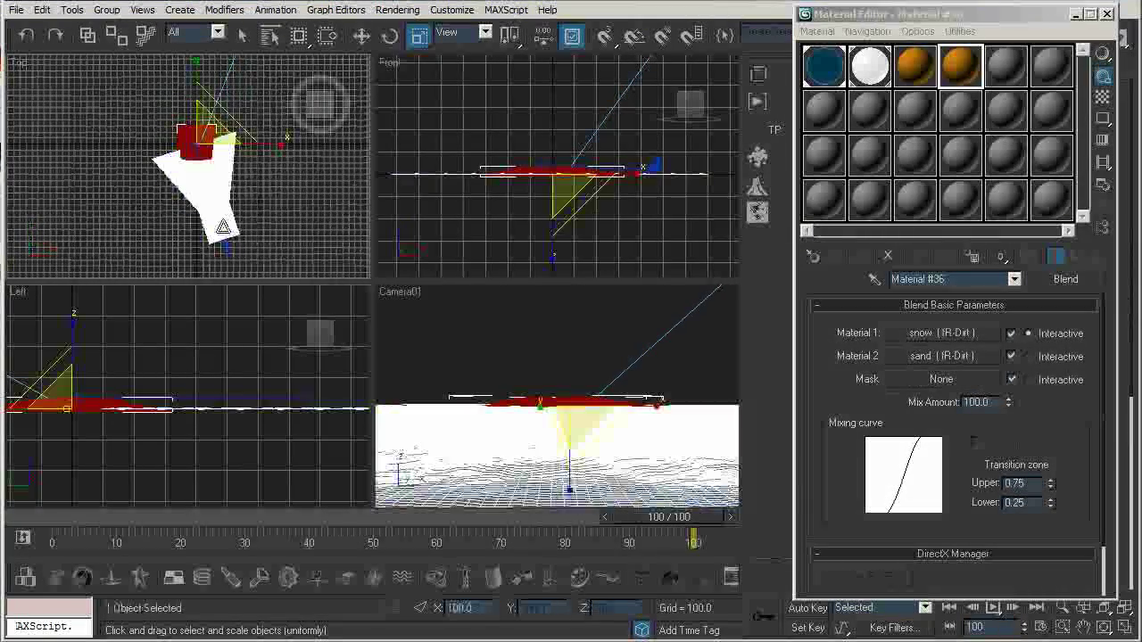
click(1106, 13)
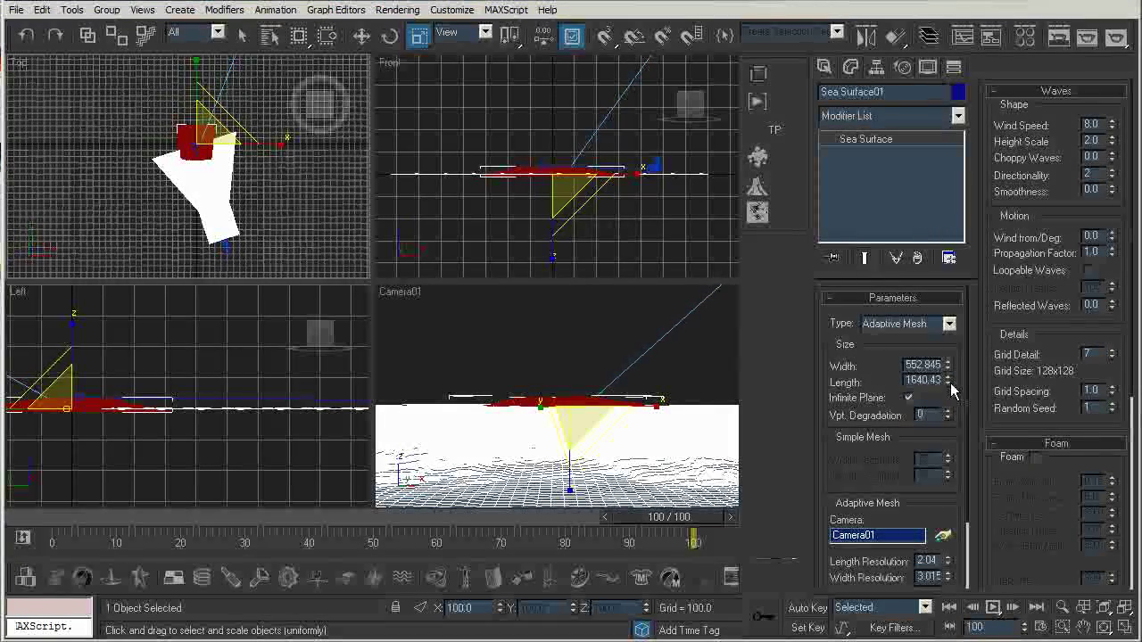
drag(936, 319, 905, 283)
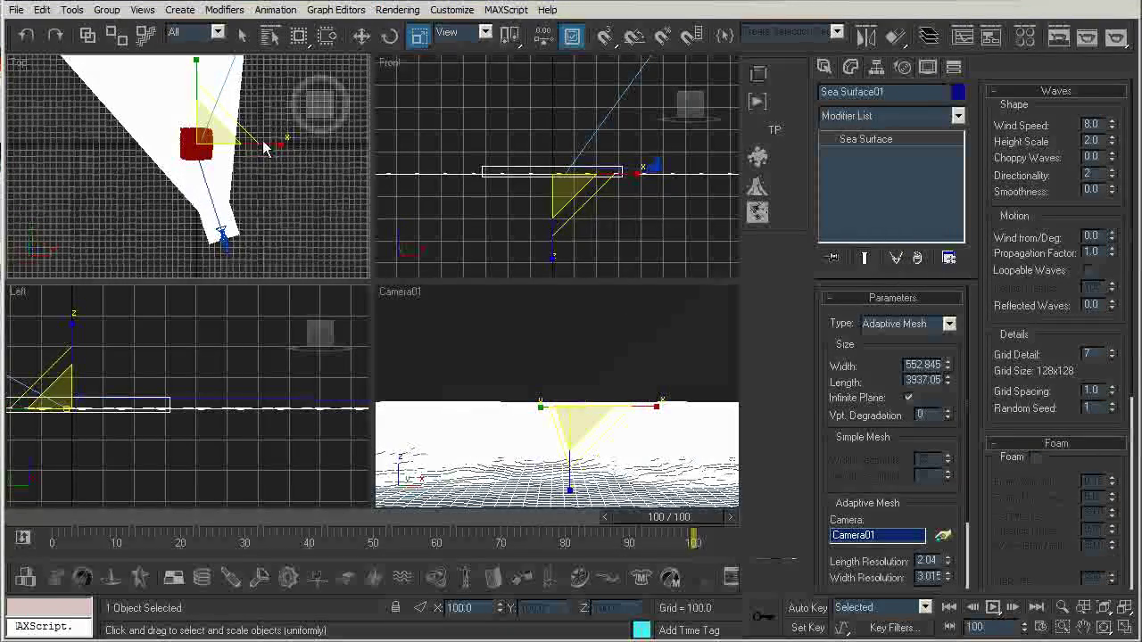
key(r)
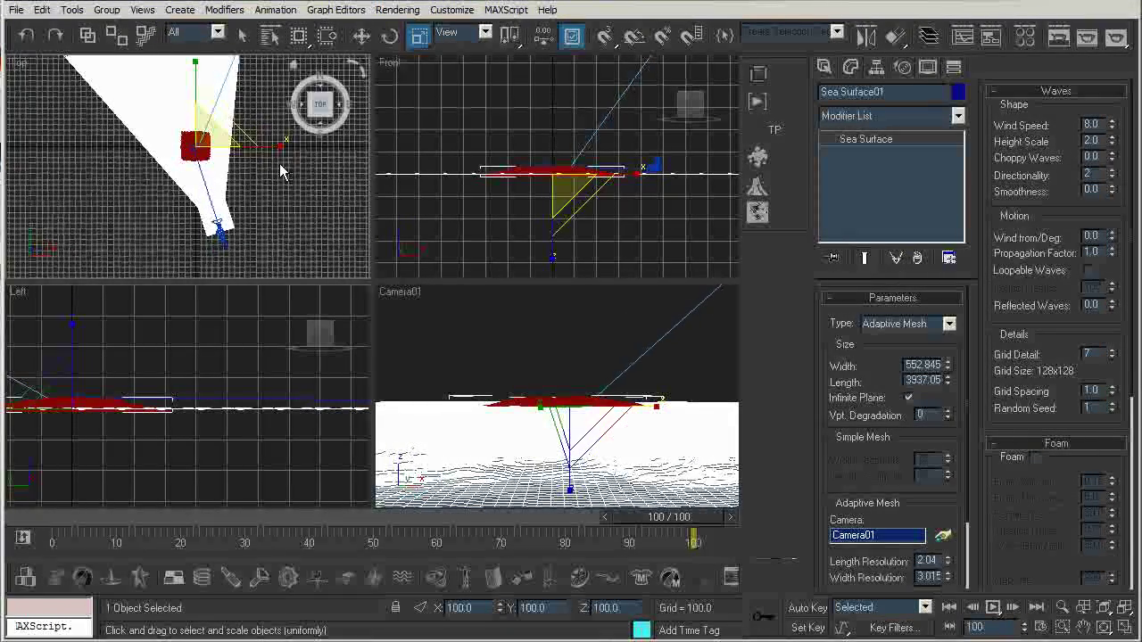
drag(948, 387, 948, 413)
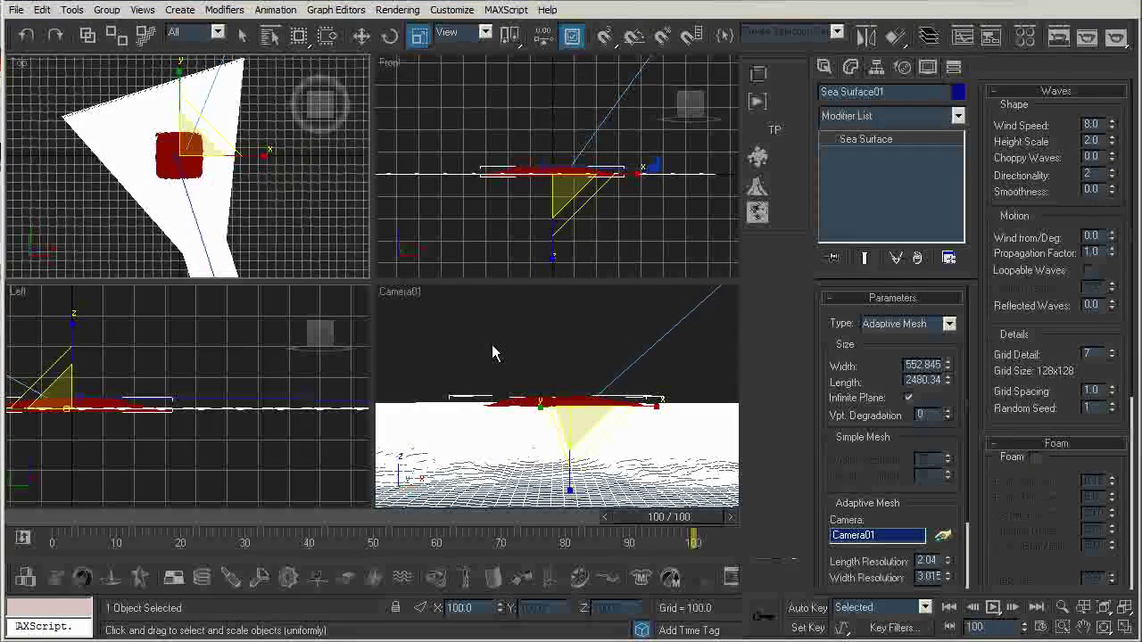
- Play the animation from frame 0 to check how the terrain flattens, stopping at frame 40
key(Home)
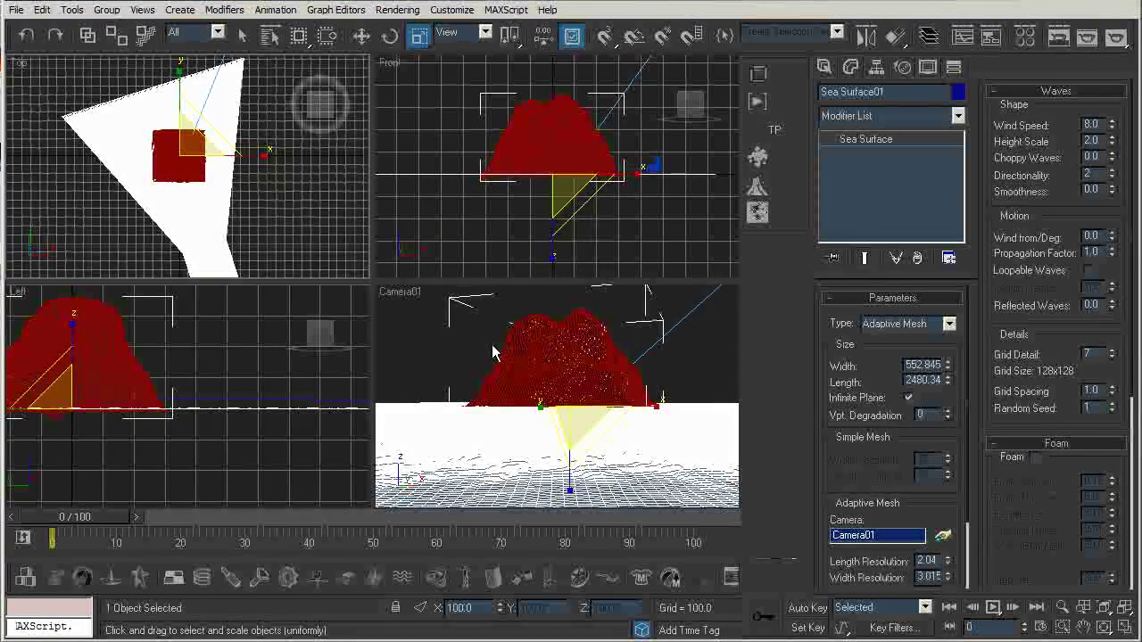
key(slash)
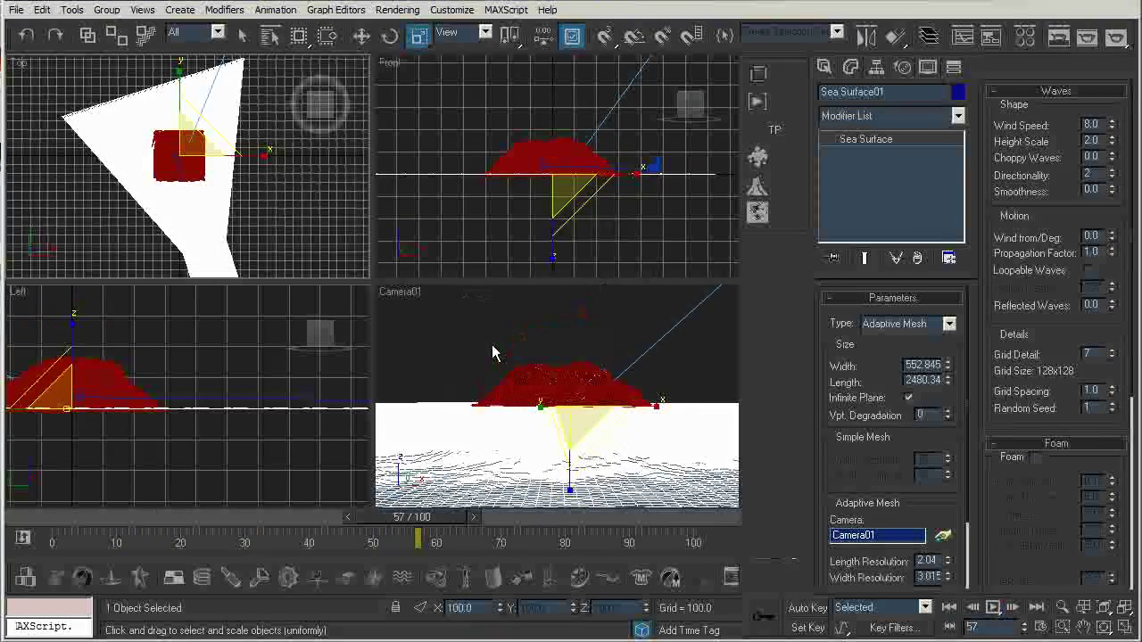
key(slash)
key(r)
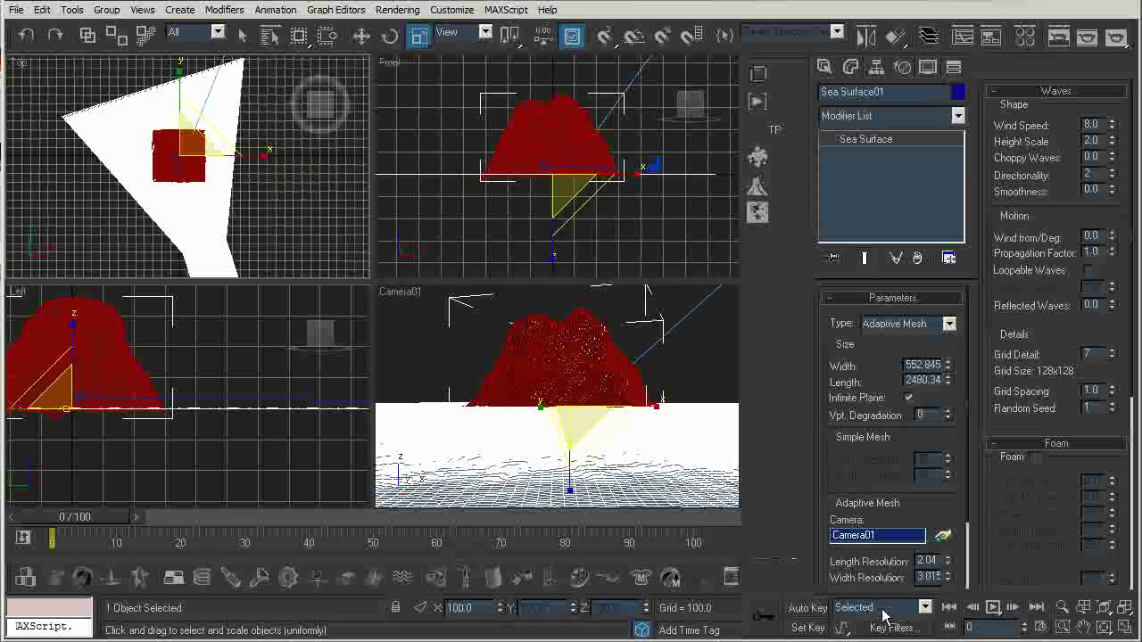
key(/)
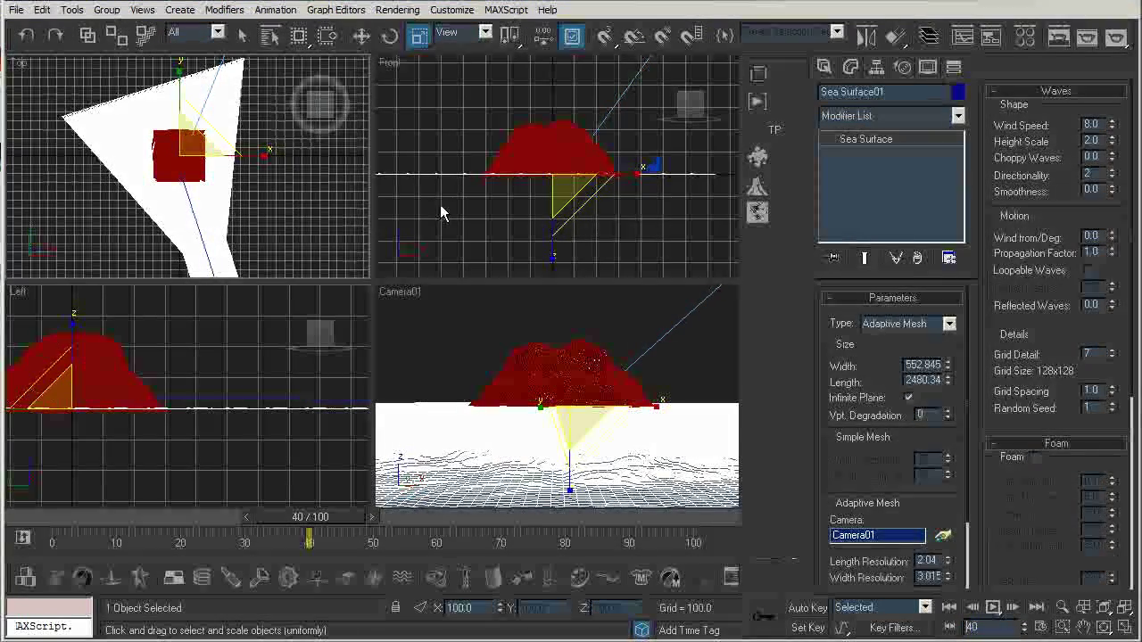
- Clear the selection and reopen the Material Editor with the Blend material's Mix Amount set to 0
click(304, 338)
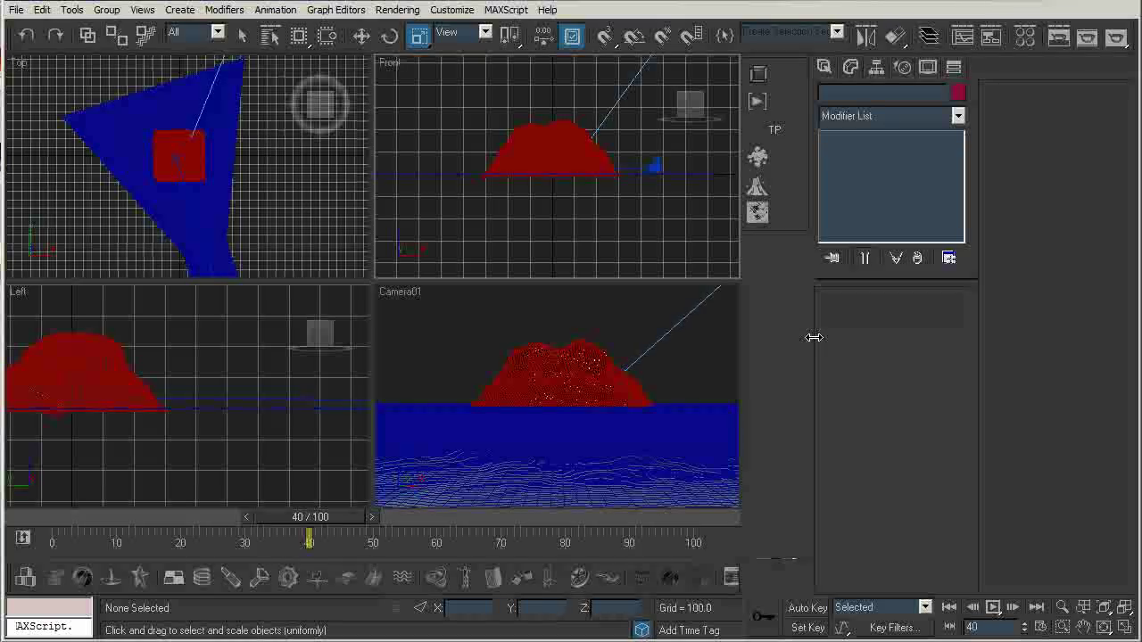
key(m)
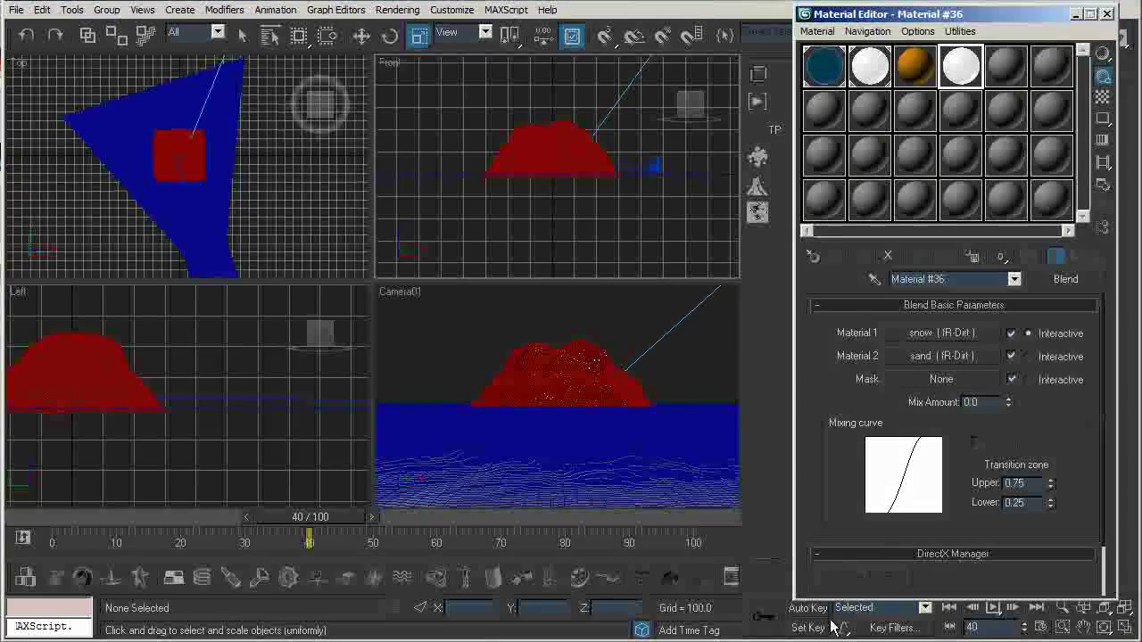
- With Auto Key on, key the Blend material's Mix Amount to 100 at frame 70, then turn Auto Key off
click(827, 611)
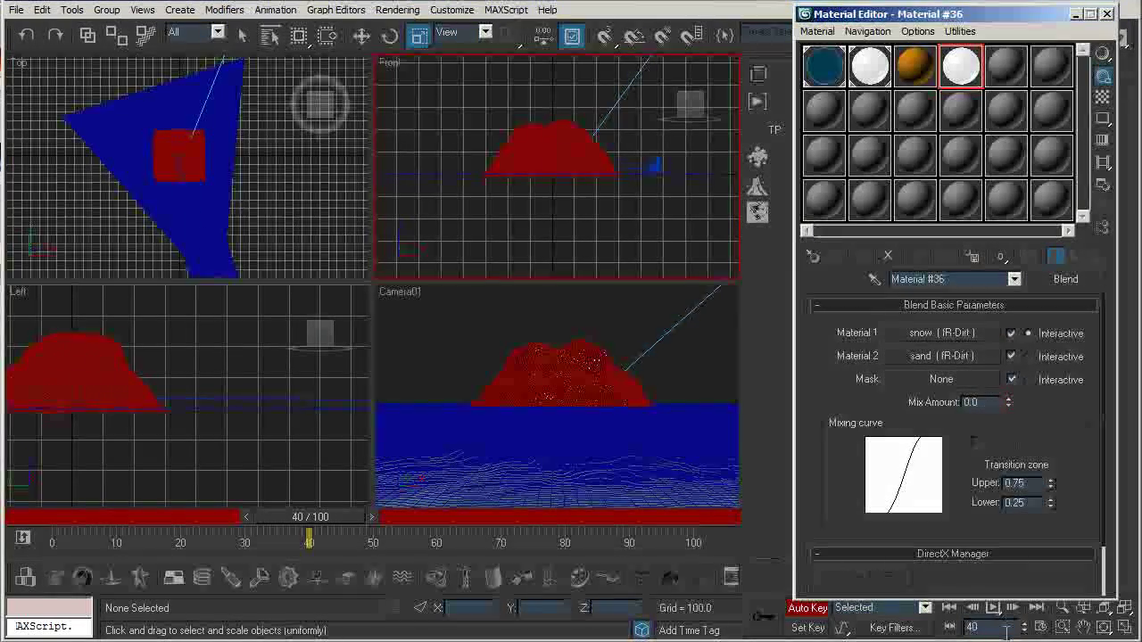
click(975, 627)
text(60)
key(Return)
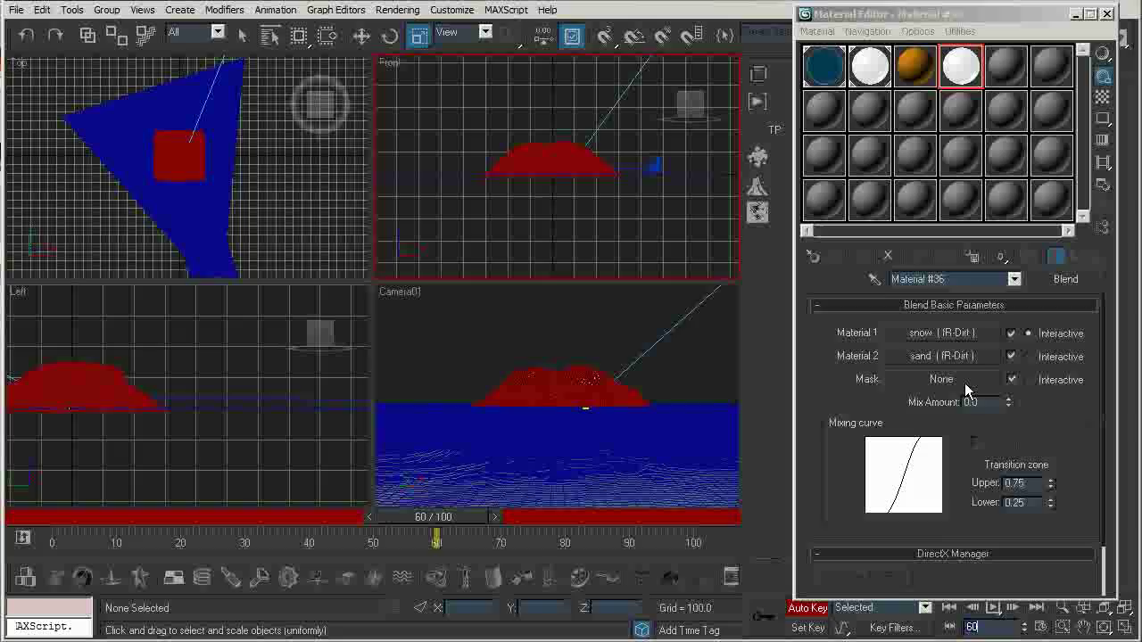
click(976, 403)
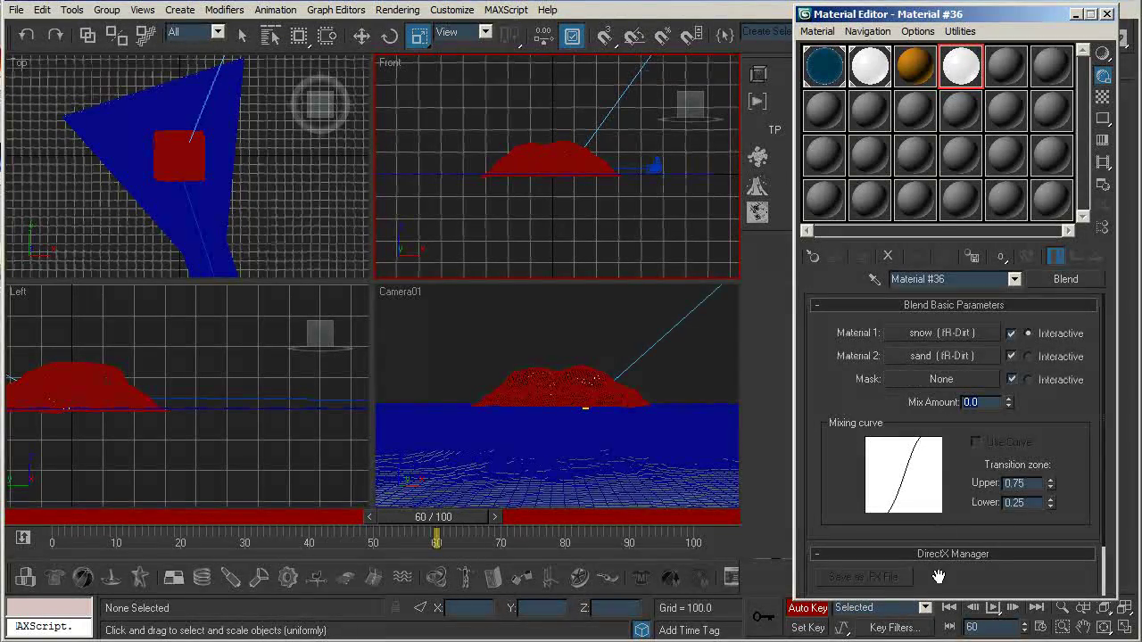
double_click(976, 628)
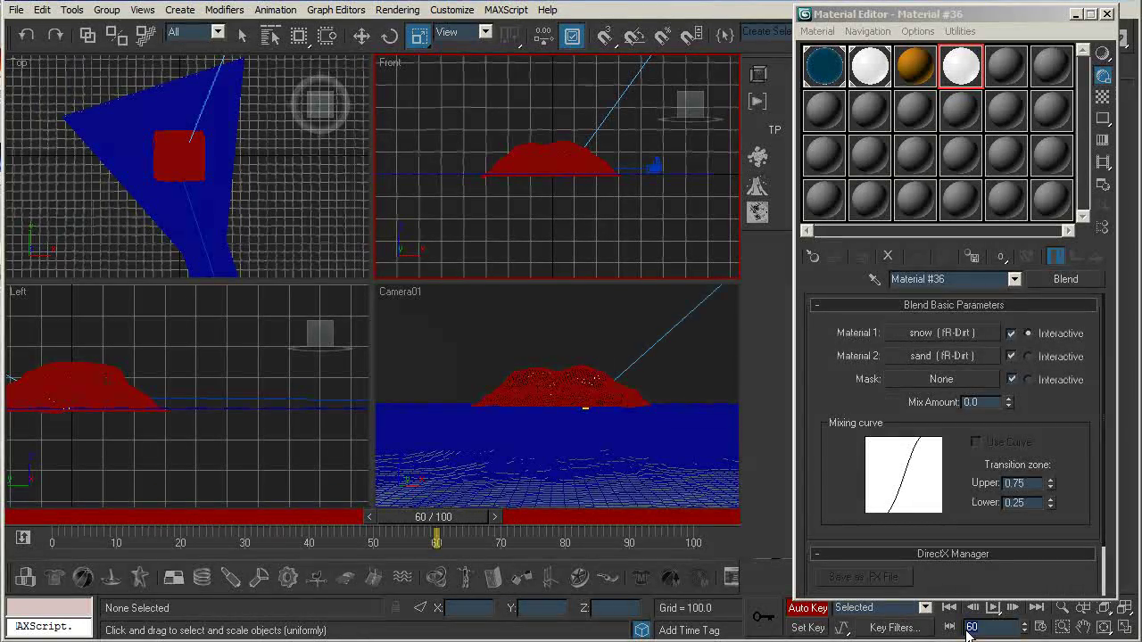
text(70)
key(Return)
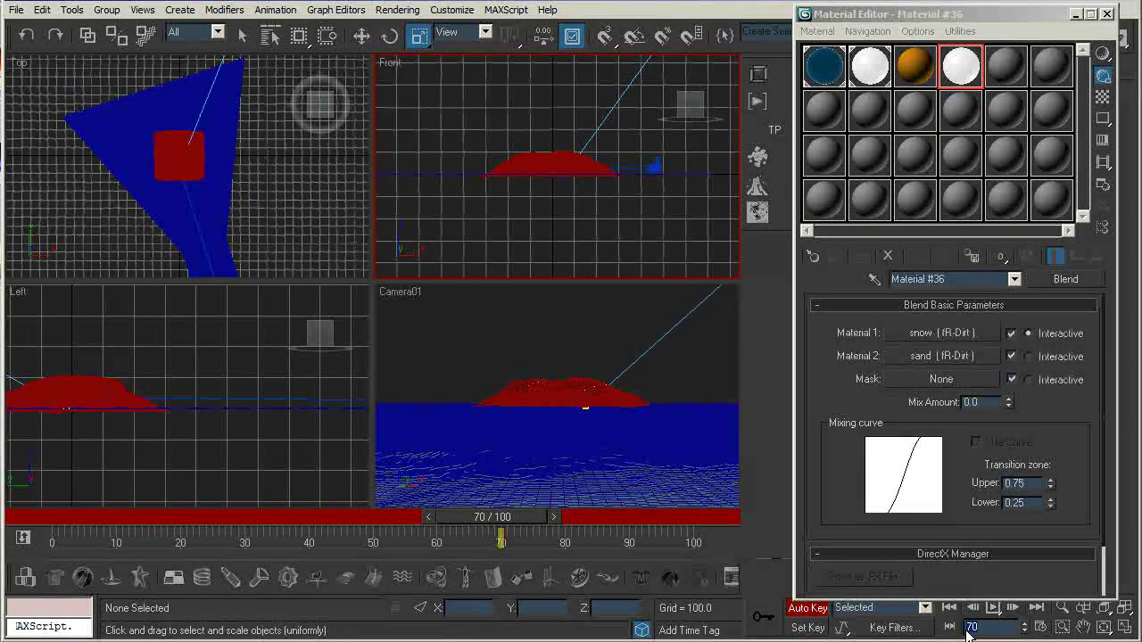
click(975, 402)
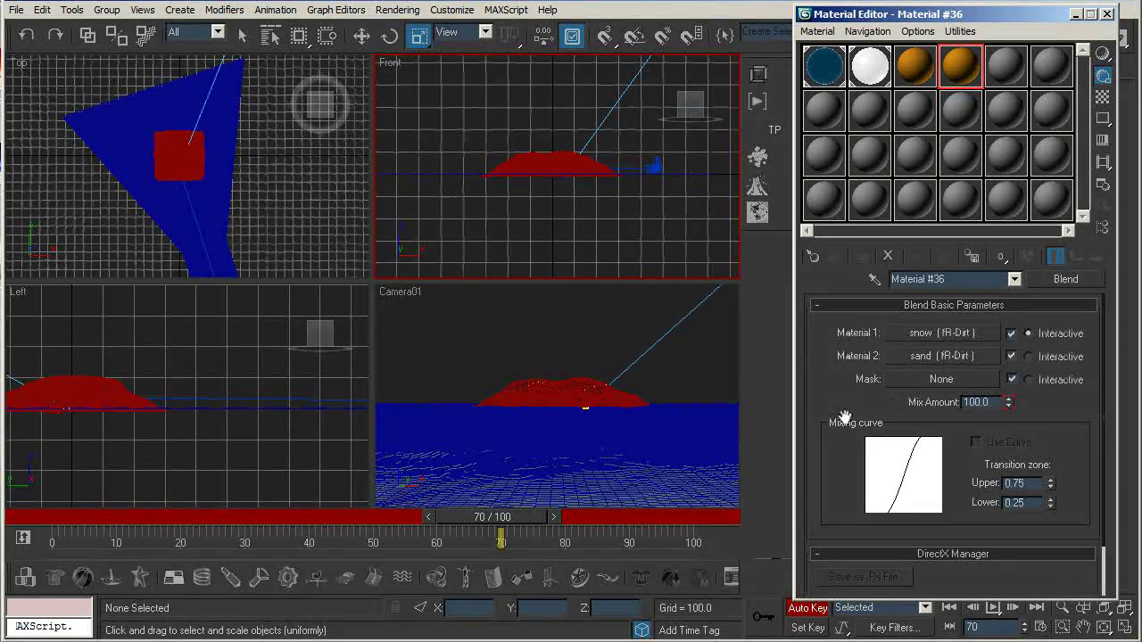
key(n)
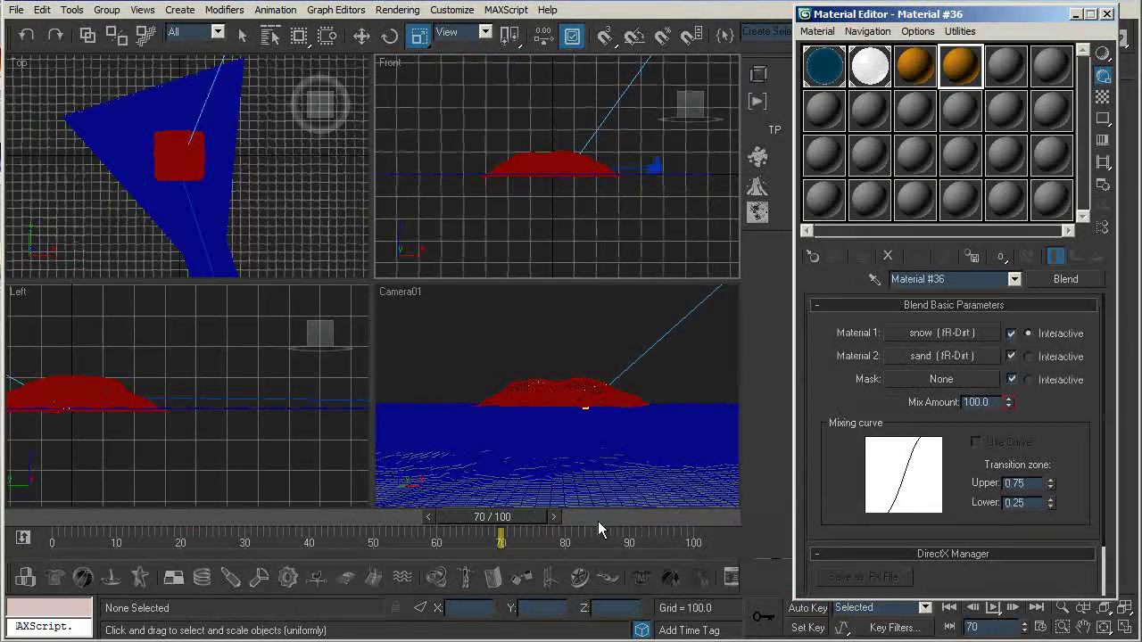
- Move the animation to frame 69, render the scene to check the blended terrain material, and close the render window
drag(439, 522, 490, 497)
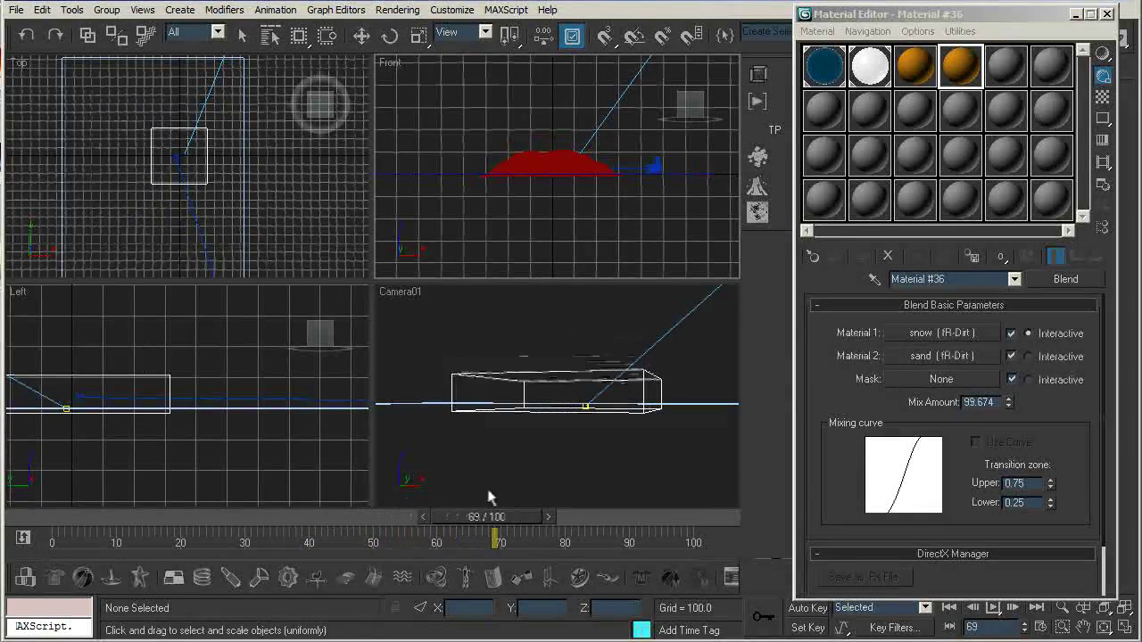
key(shift+q)
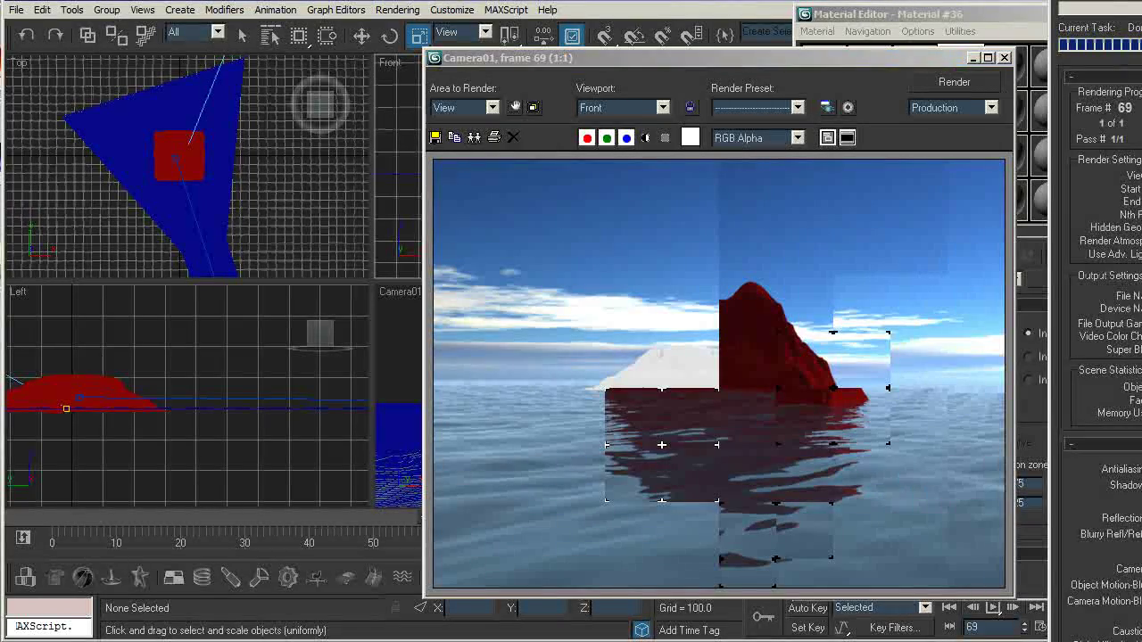
click(1004, 58)
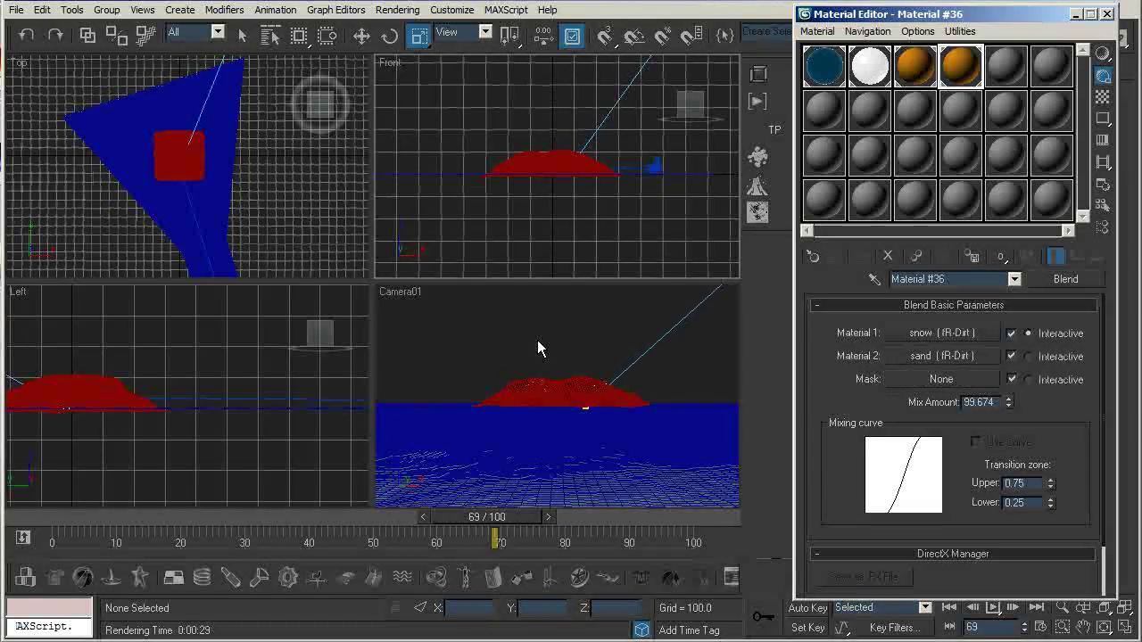
- Save the scene as snoiceberg_01 in the scenes folder
click(16, 9)
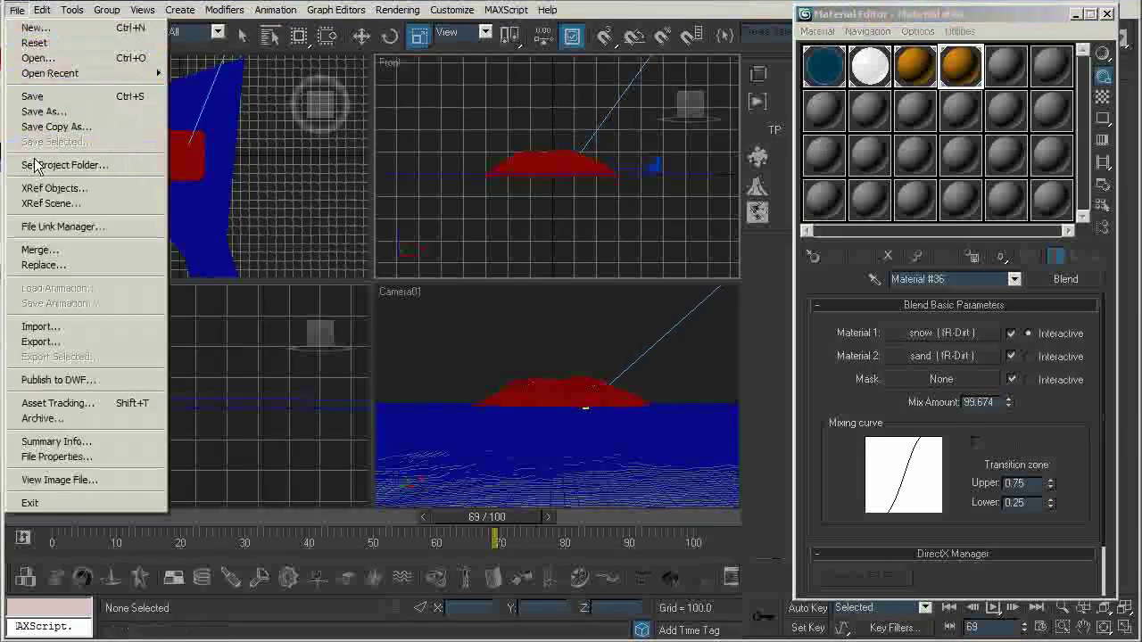
click(32, 96)
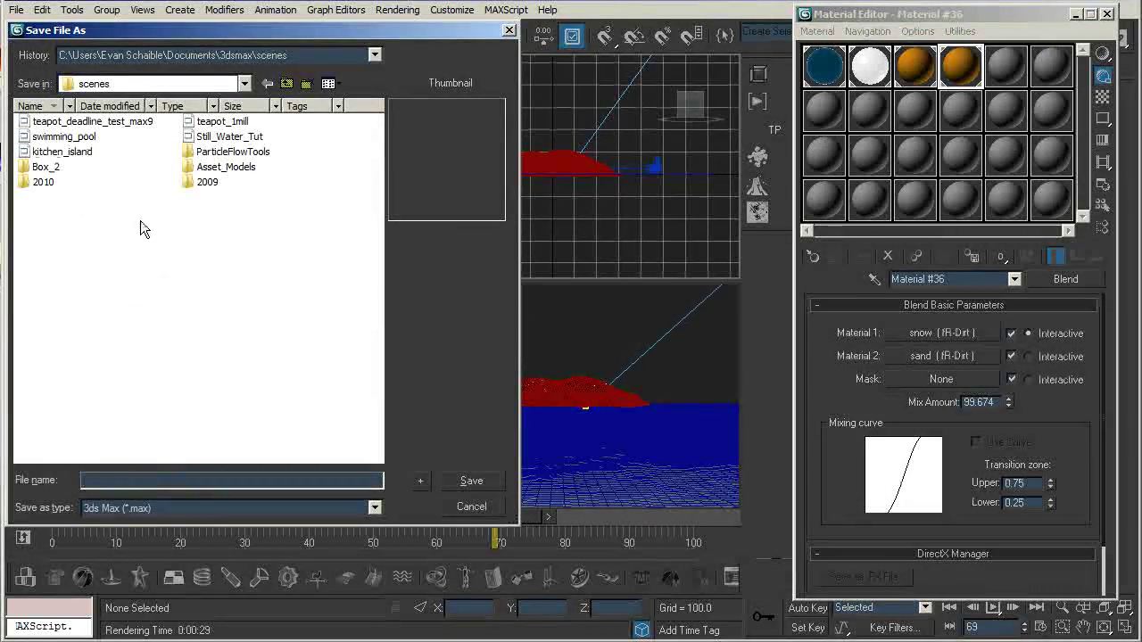
text(snoiceberg_01)
key(Return)
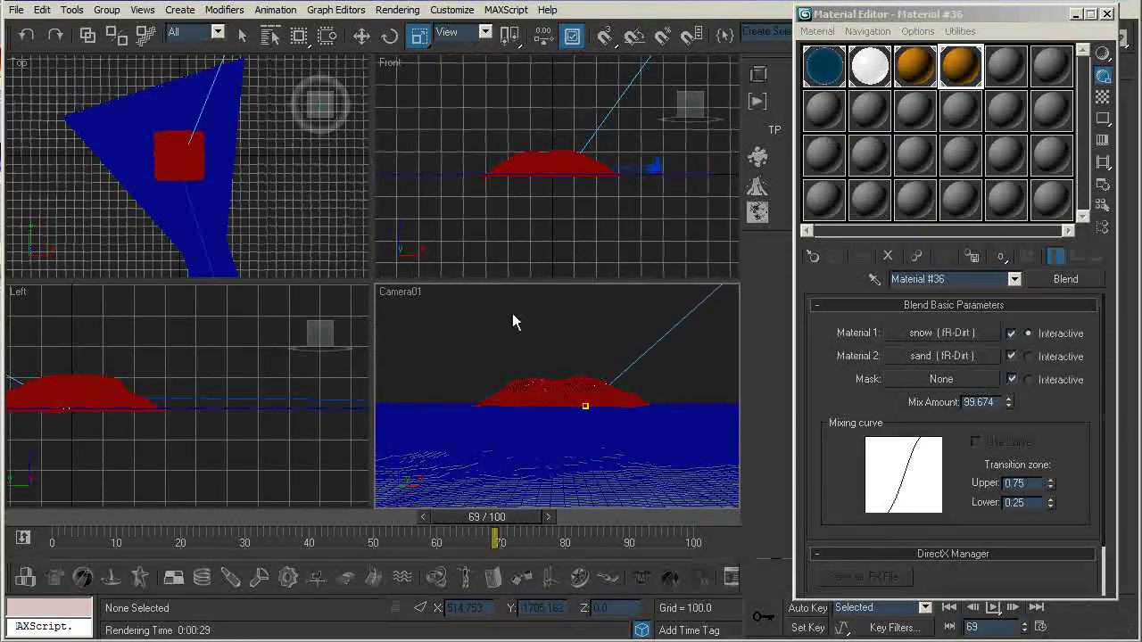
- Render the Camera01 view at frame 69 to check the sand material, then close the render window and the Material Editor
key(shift+q)
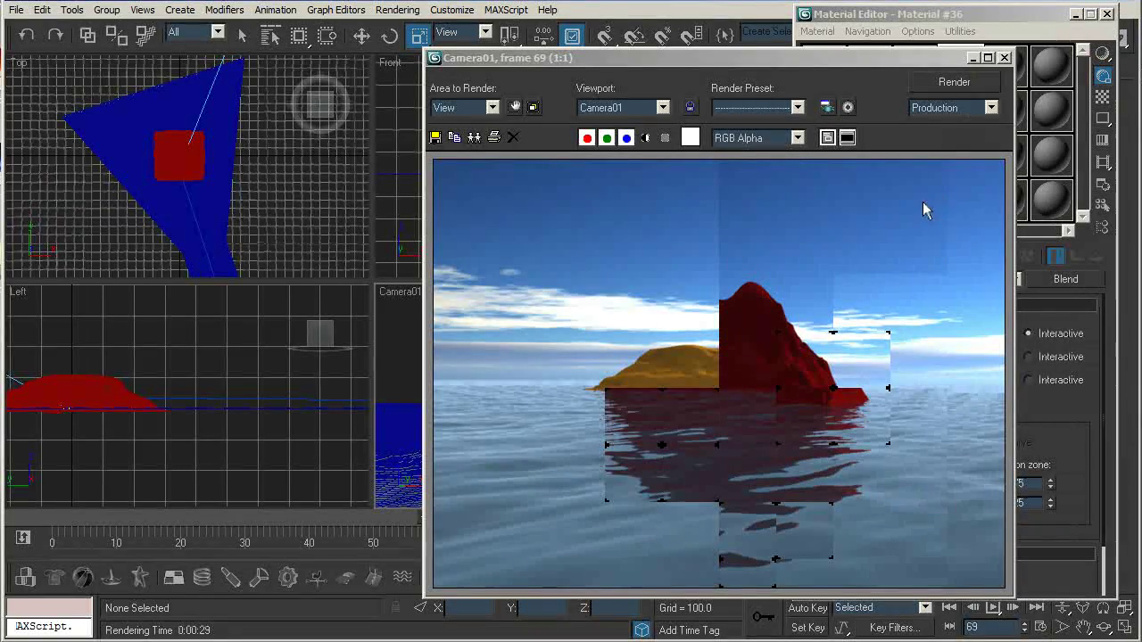
click(1004, 57)
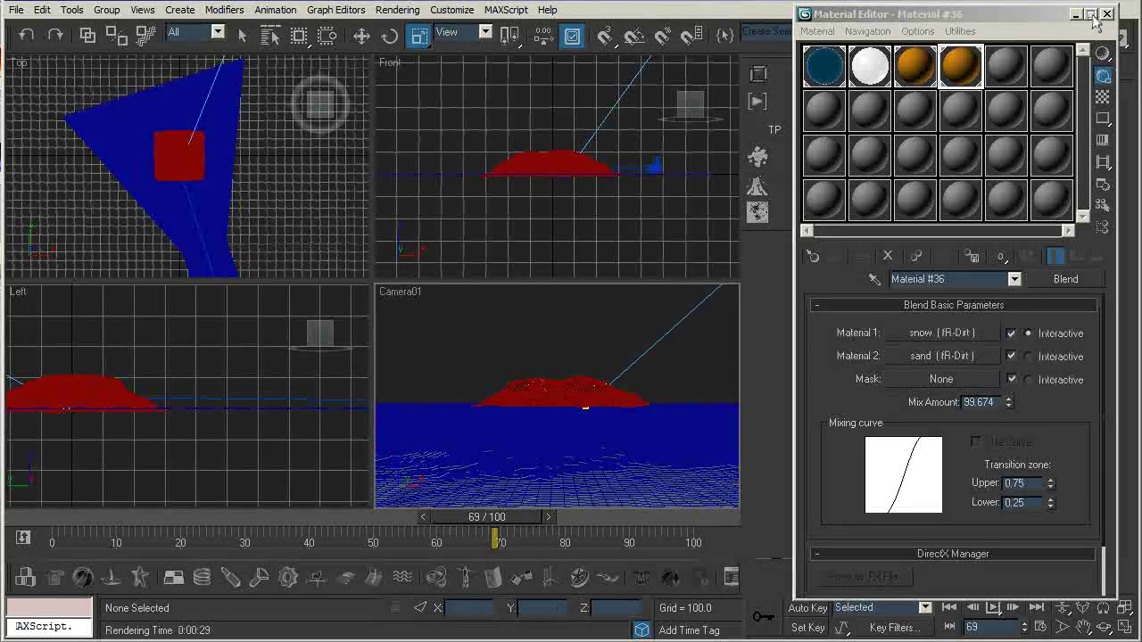
click(1106, 14)
- Advance the animation frame by frame to frame 75
click(552, 517)
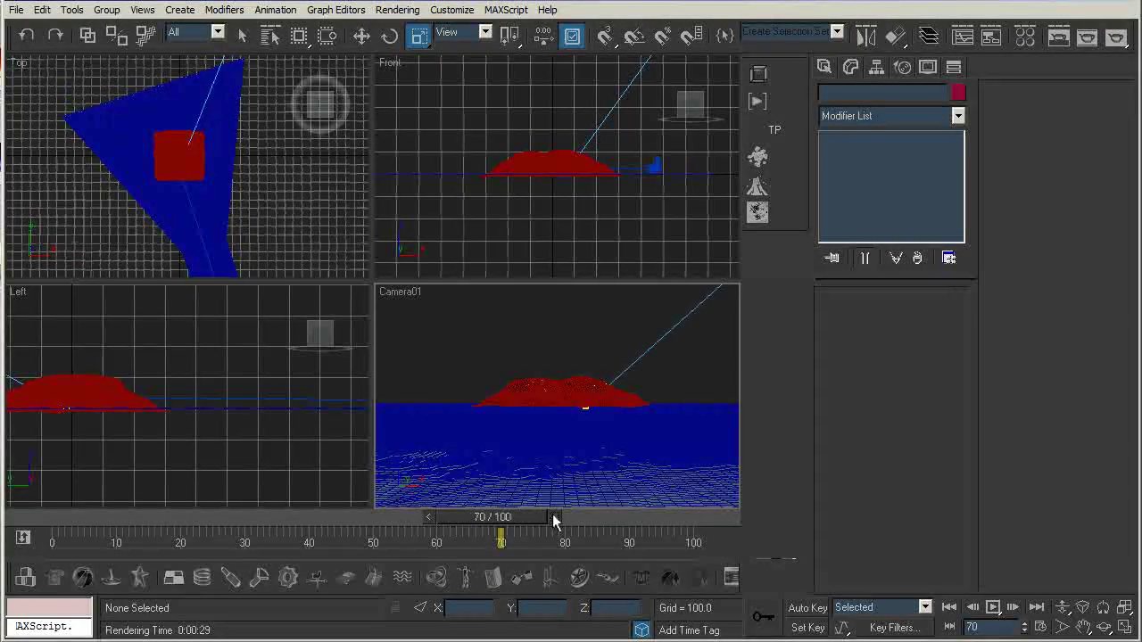
click(552, 517)
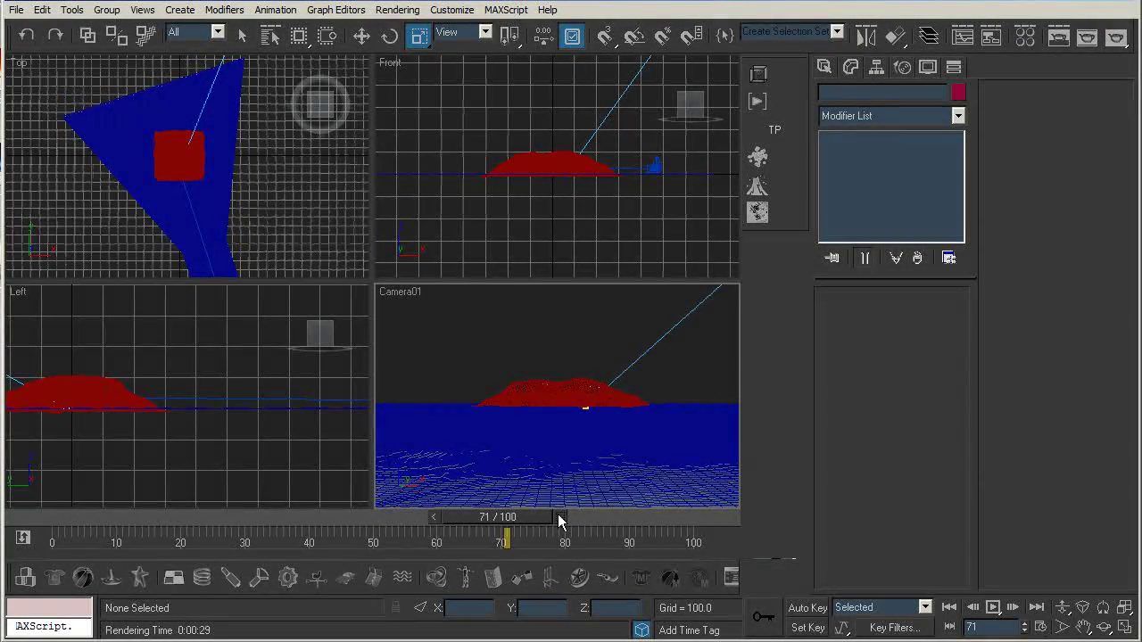
click(564, 519)
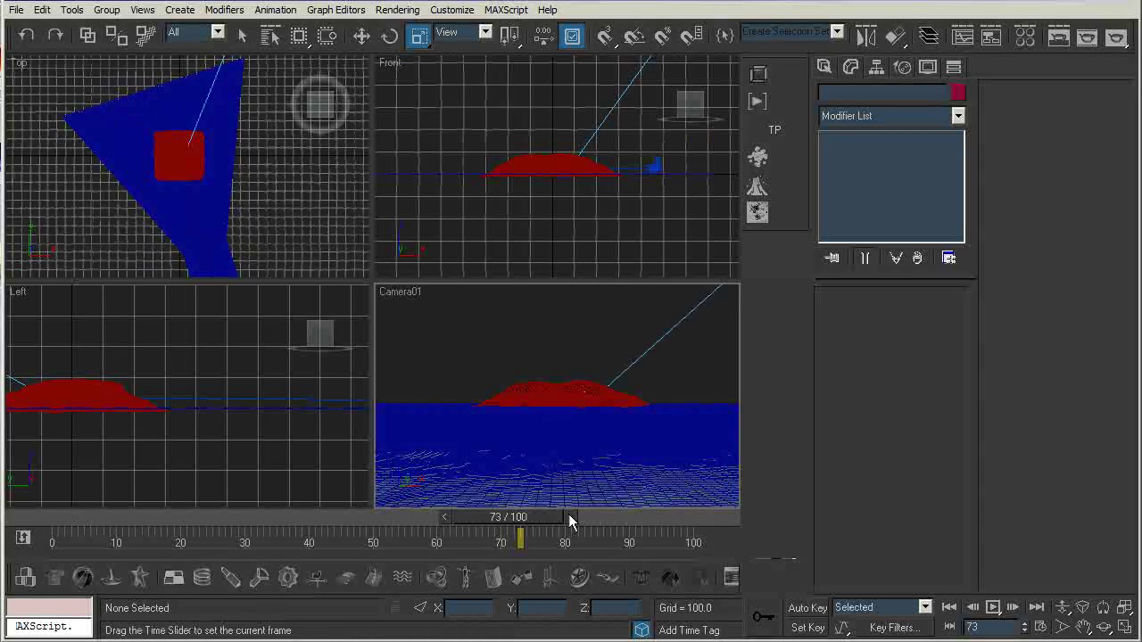
click(569, 518)
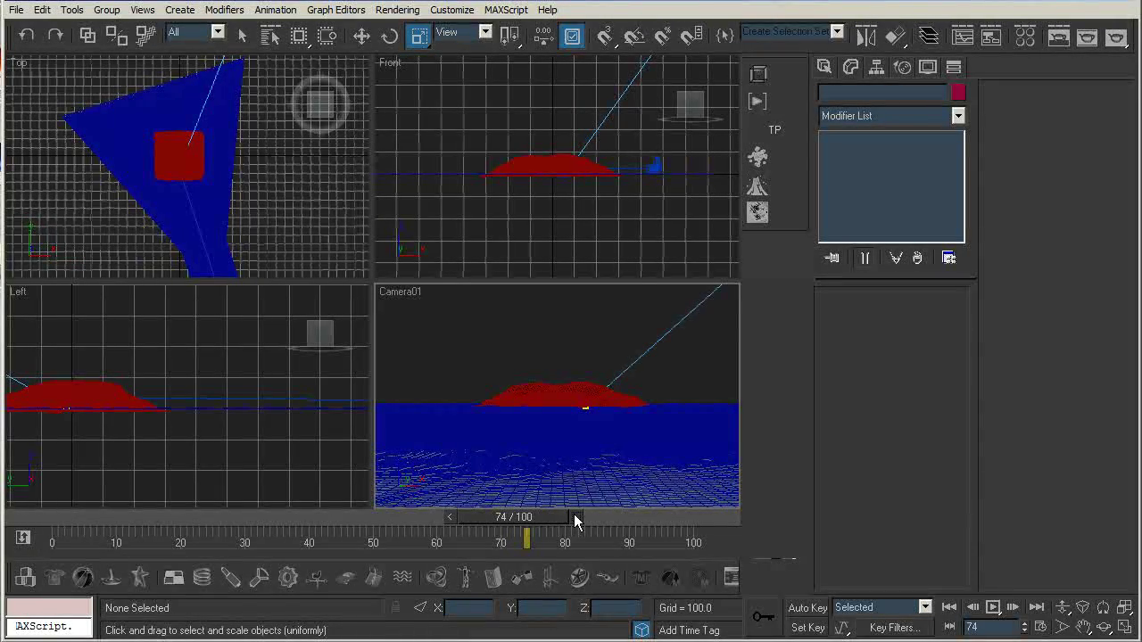
drag(575, 522, 580, 522)
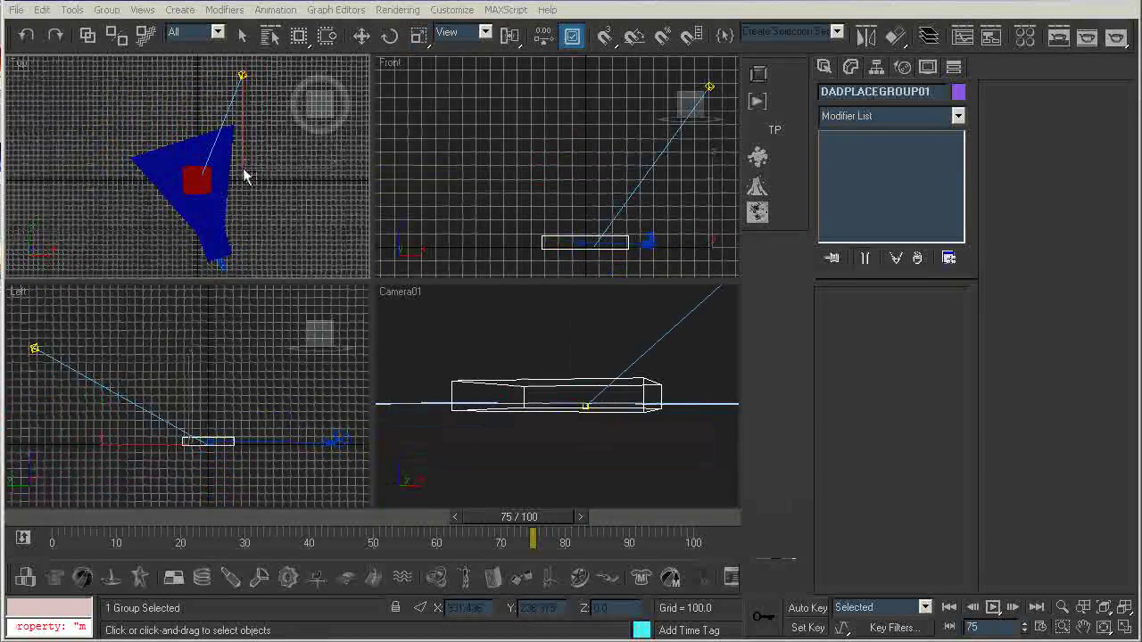
- Change the Top viewport to Perspective and frame the selected palm tree in an angled view
key(w)
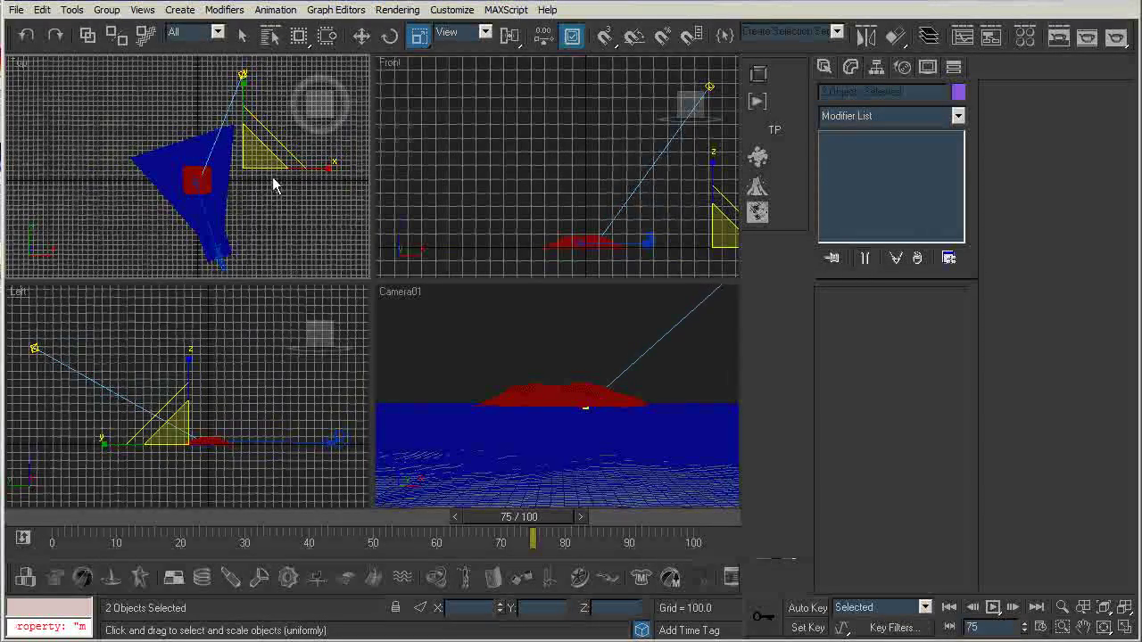
key(z)
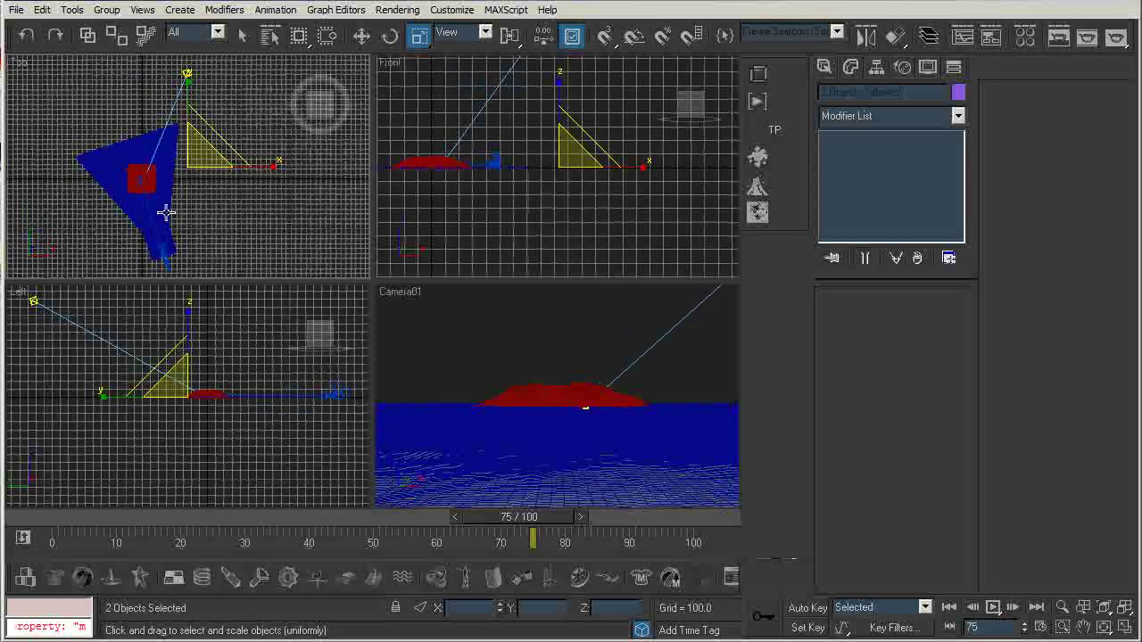
right_click(18, 62)
mouse_move(54, 71)
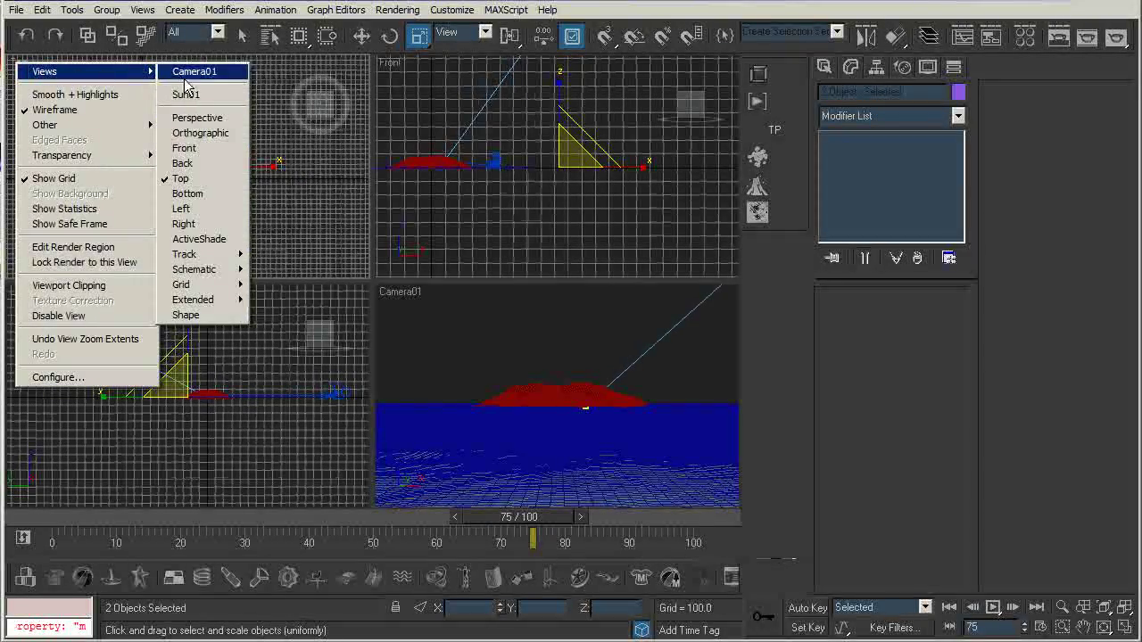
click(192, 120)
alt+middle_drag(185, 190, 237, 71)
drag(179, 165, 177, 68)
drag(177, 145, 174, 44)
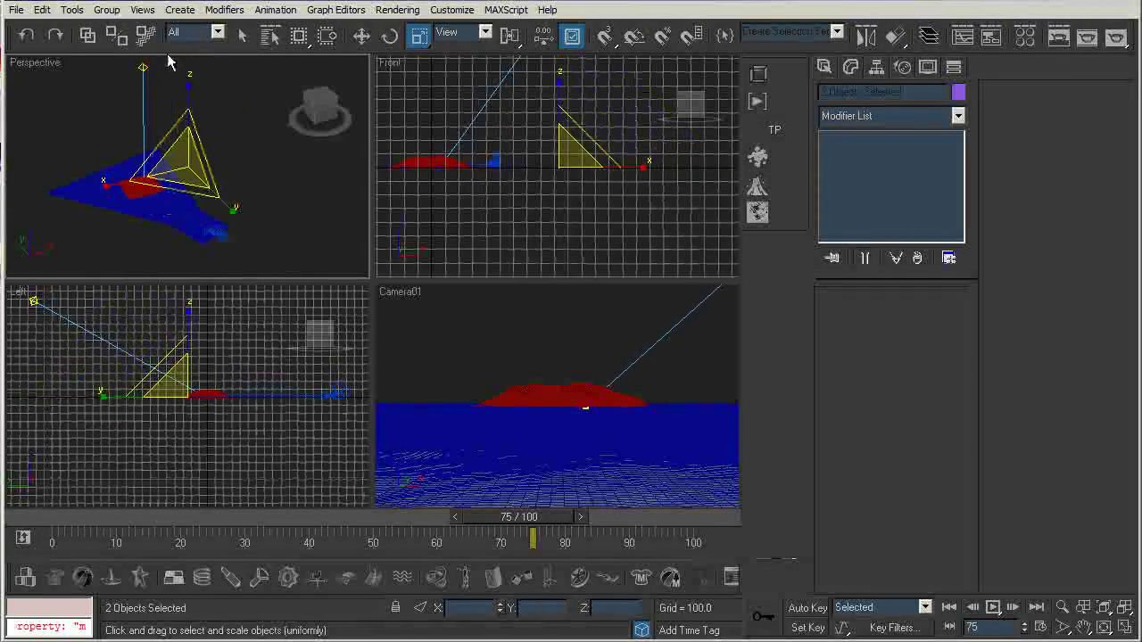
drag(190, 141, 190, 52)
key(z)
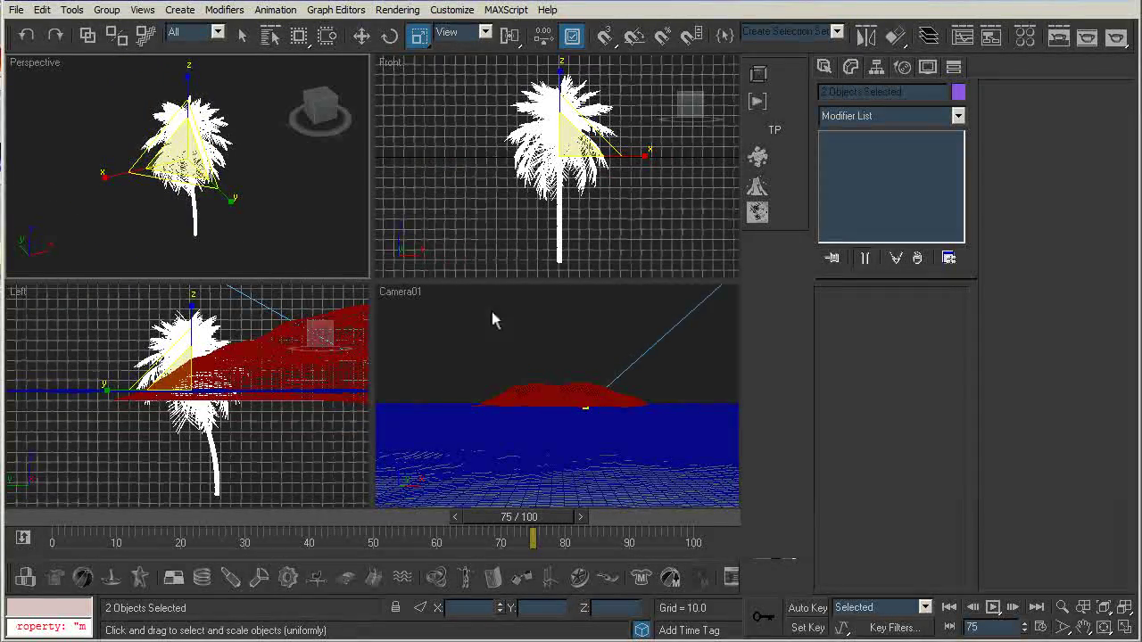
- Move the palm tree along the X axis from outside the sea to the island's edge
alt+middle_drag(153, 163, 156, 123)
key(w)
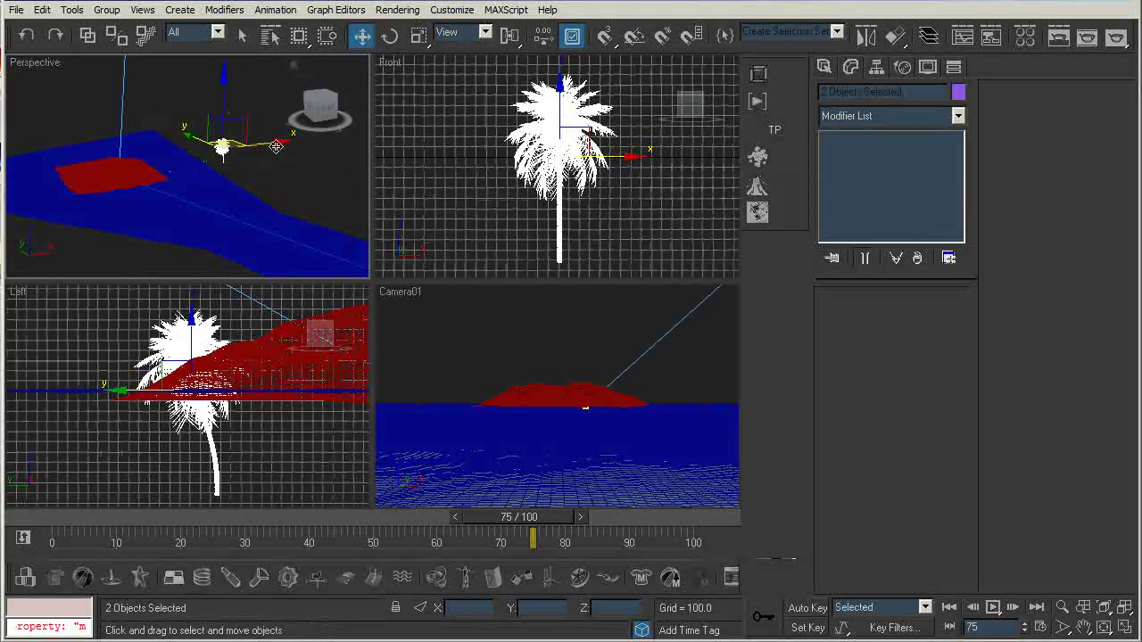
drag(278, 143, 132, 156)
- Change the Front viewport to Top, then move the palm tree inland along Y and raise it above the terrain
right_click(390, 64)
mouse_move(462, 76)
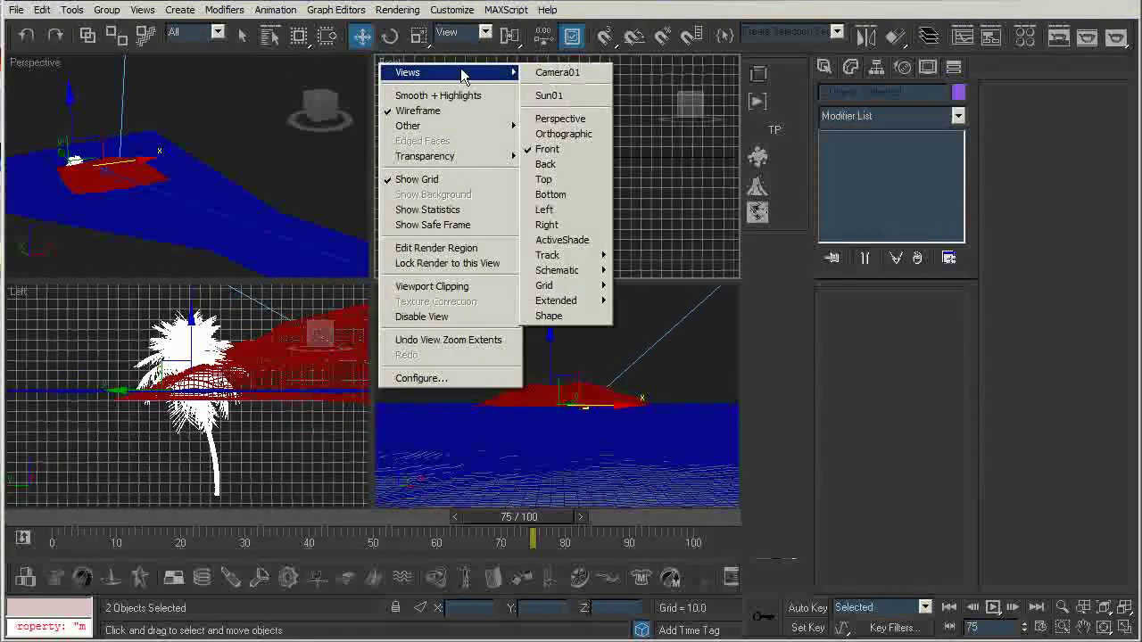
click(544, 179)
scroll(520, 168, down, 3)
scroll(520, 168, down, 3)
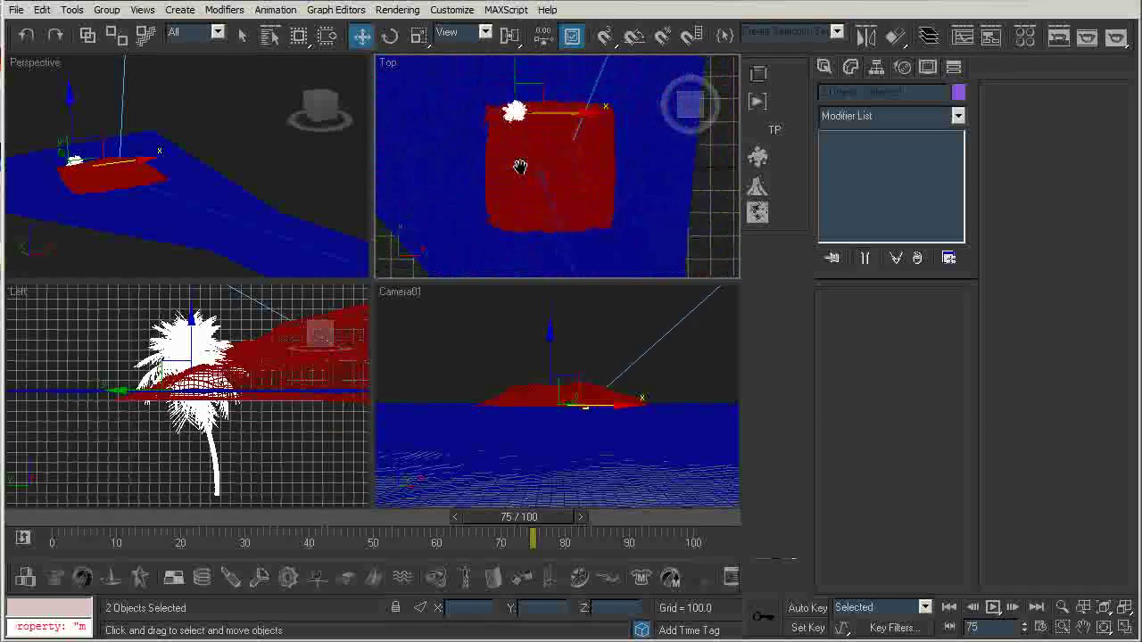
drag(537, 94, 545, 132)
drag(86, 116, 81, 82)
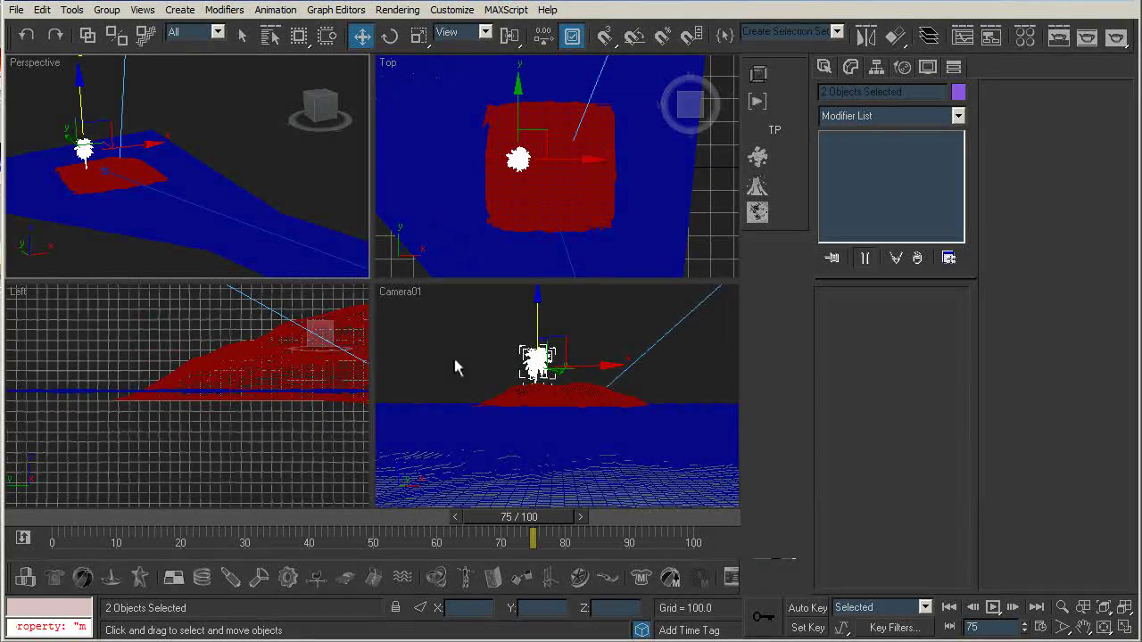
- Scale the palm tree up so it stands larger over the island
alt+middle_drag(197, 201, 241, 156)
key(z)
scroll(214, 187, down, 2)
drag(251, 158, 188, 155)
key(r)
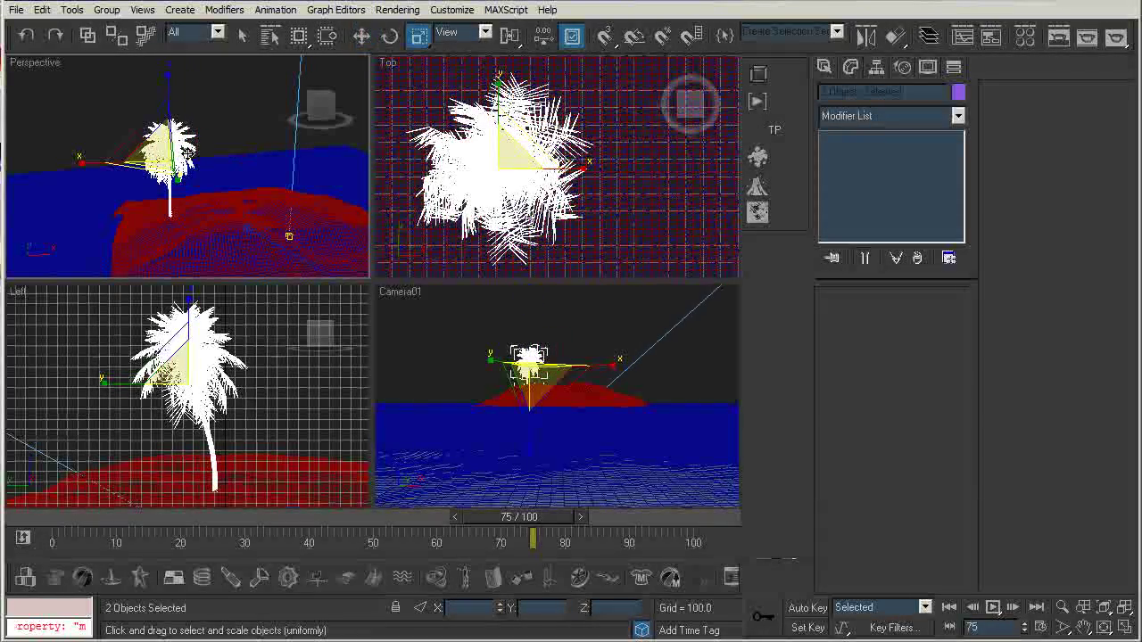
drag(172, 153, 189, 66)
scroll(223, 176, down, 6)
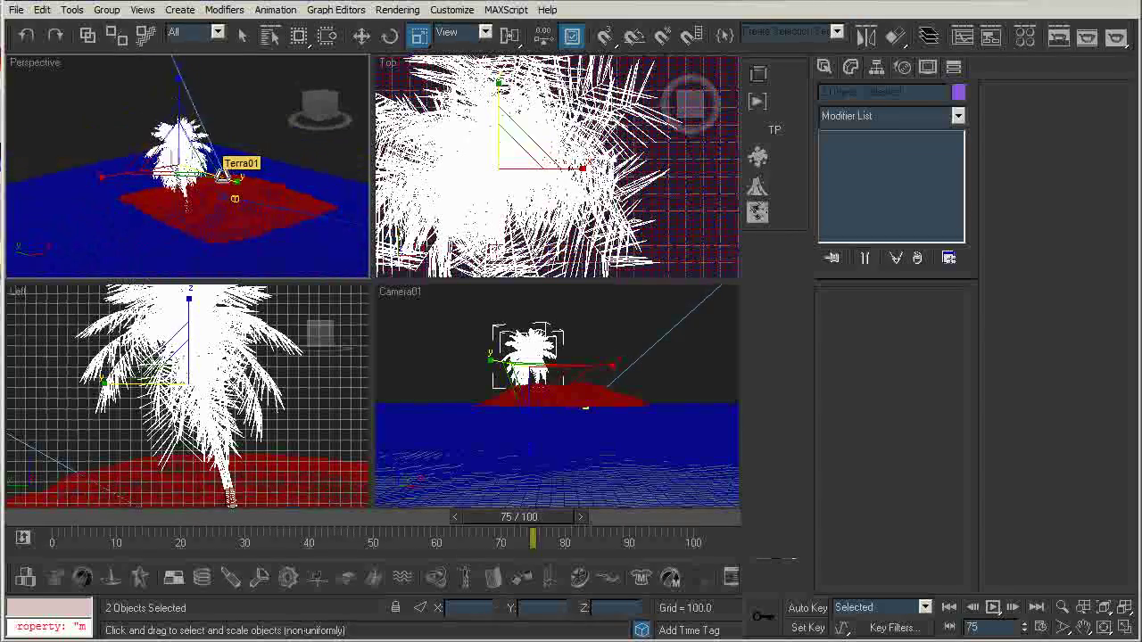
- Raise the enlarged palm tree along Z so the base of its trunk meets the terrain surface
key(w)
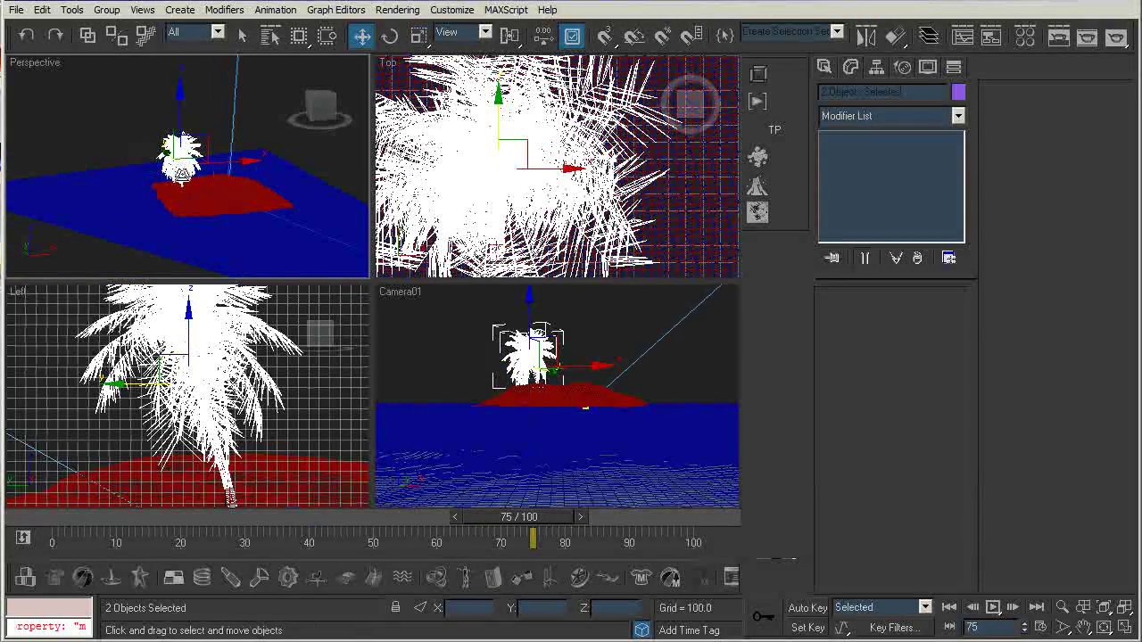
mouse_move(179, 87)
mouse_down()
mouse_move(176, 69)
mouse_move(175, 79)
mouse_up()
alt+middle_drag(175, 79, 200, 138)
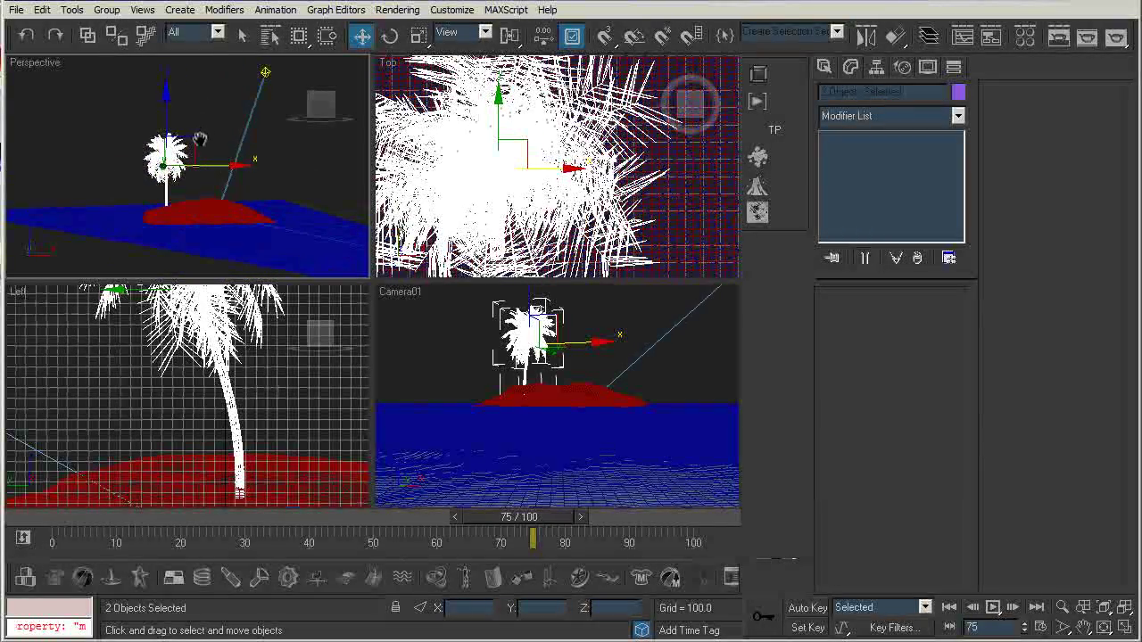
- Deselect the palm tree and render the Camera01 view at frame 75 to check it on the island
key(r)
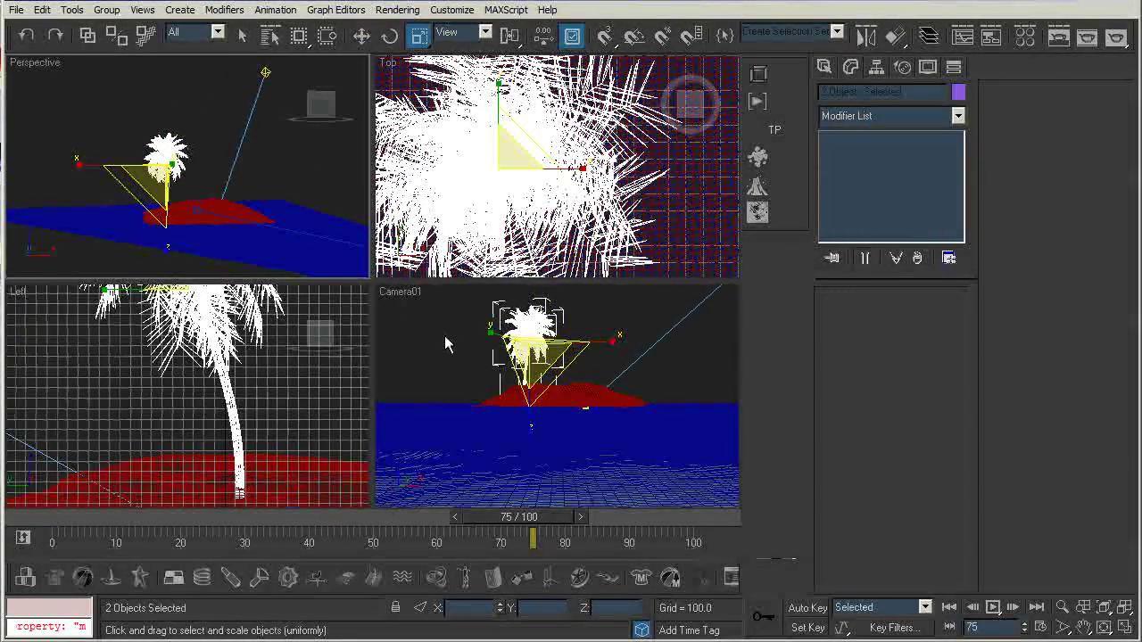
click(431, 337)
key(shift+q)
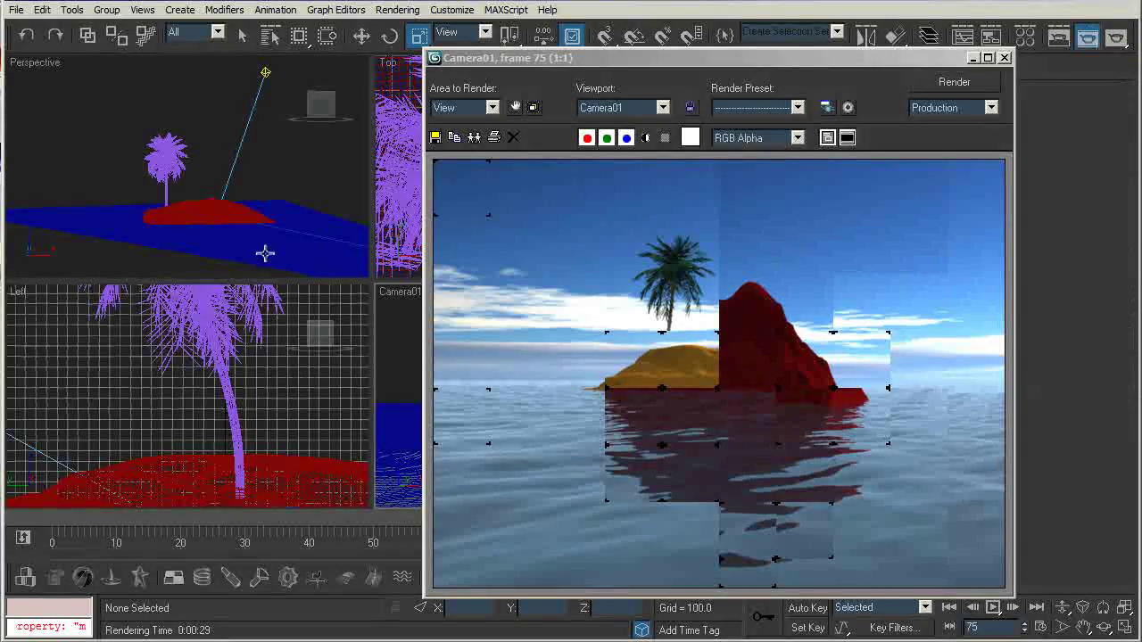
- Try to rotate only the palm's leaves about the vertical axis
click(1005, 58)
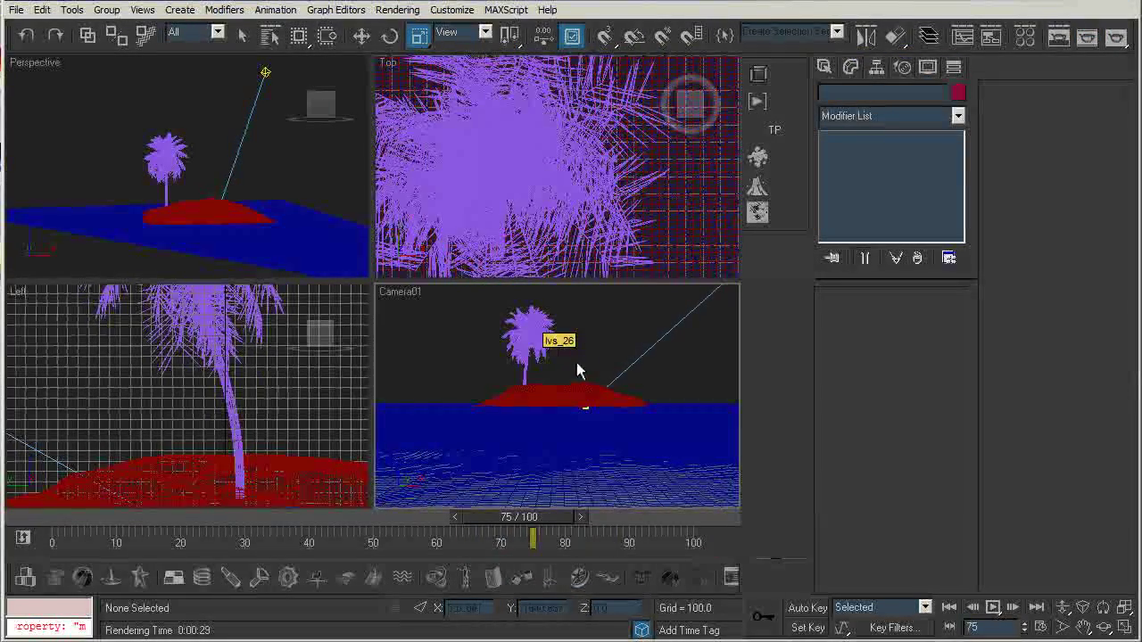
click(520, 332)
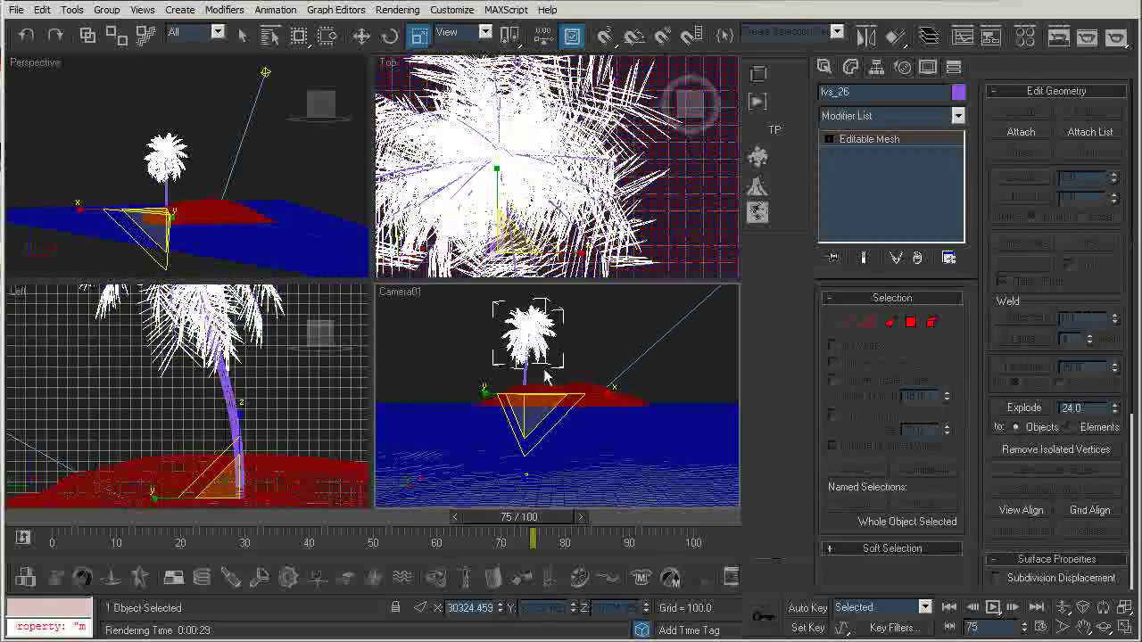
key(e)
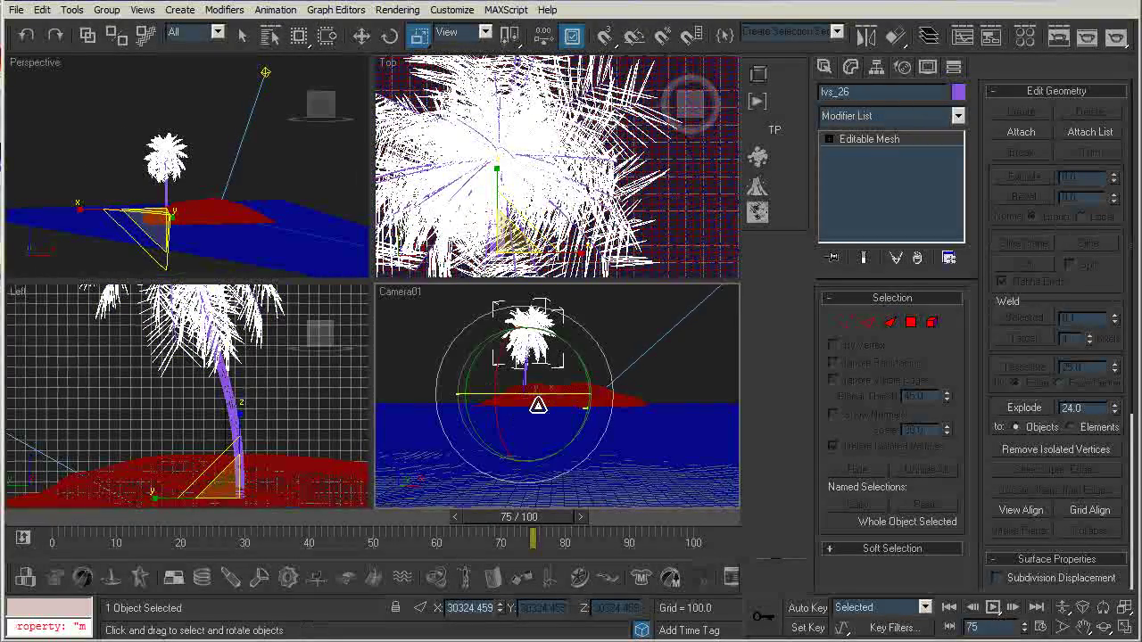
drag(526, 394, 446, 398)
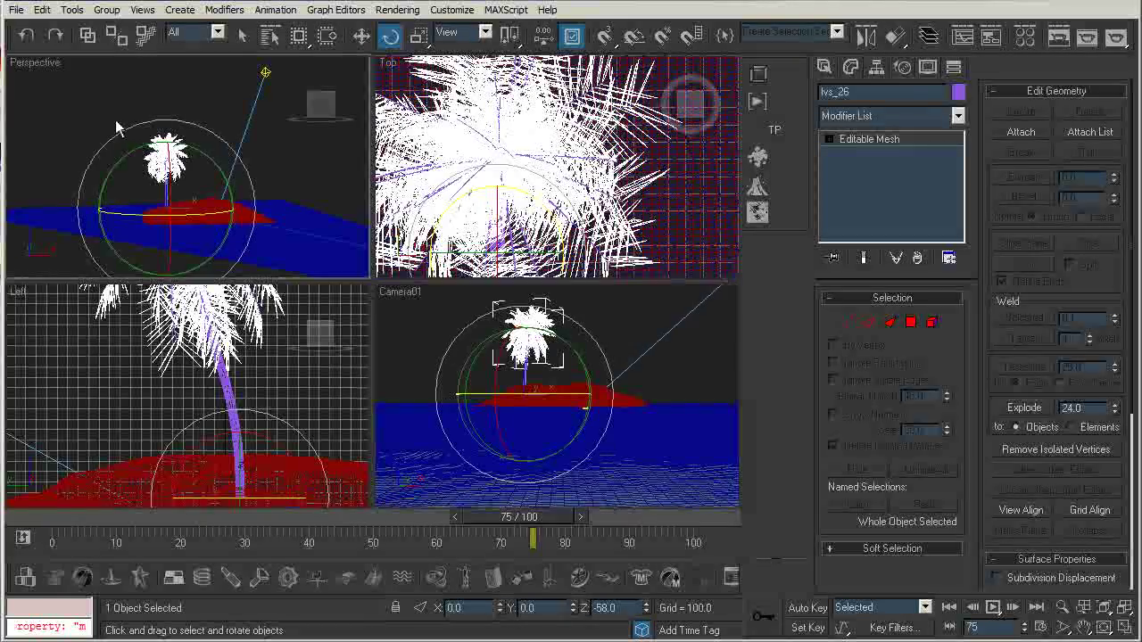
- Select the palm's leaves and trunk together and group them under the name tree
click(116, 128)
drag(110, 111, 185, 189)
click(107, 9)
click(119, 28)
text(tree)
key(Return)
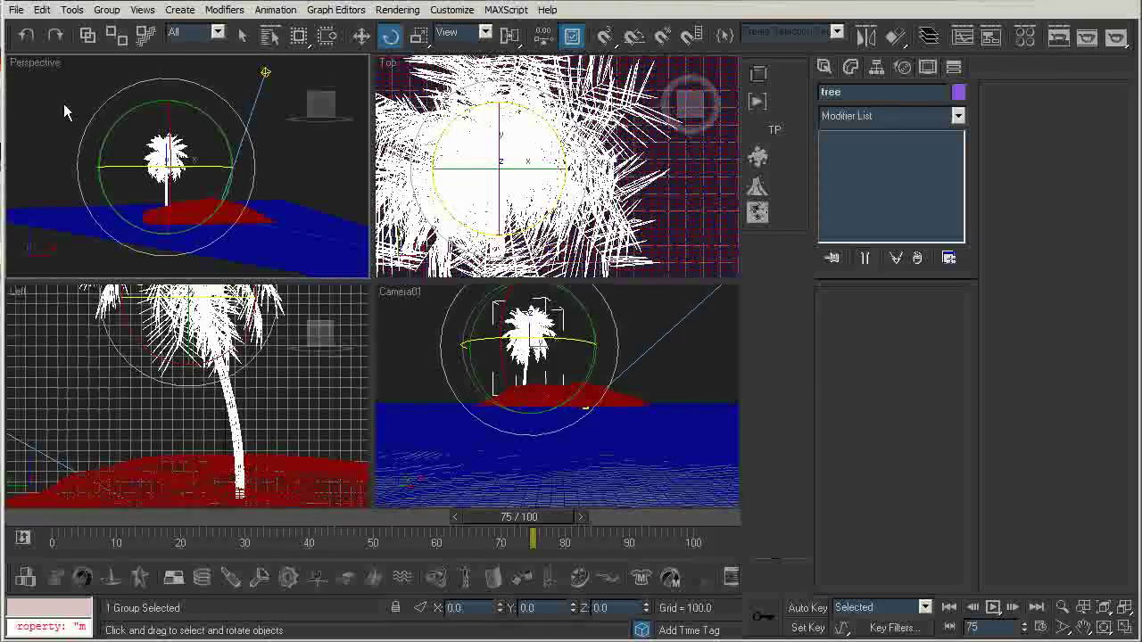
- Turn the tree group about its vertical axis and move it out to the island's edge in the Top view
drag(154, 158, 61, 168)
key(w)
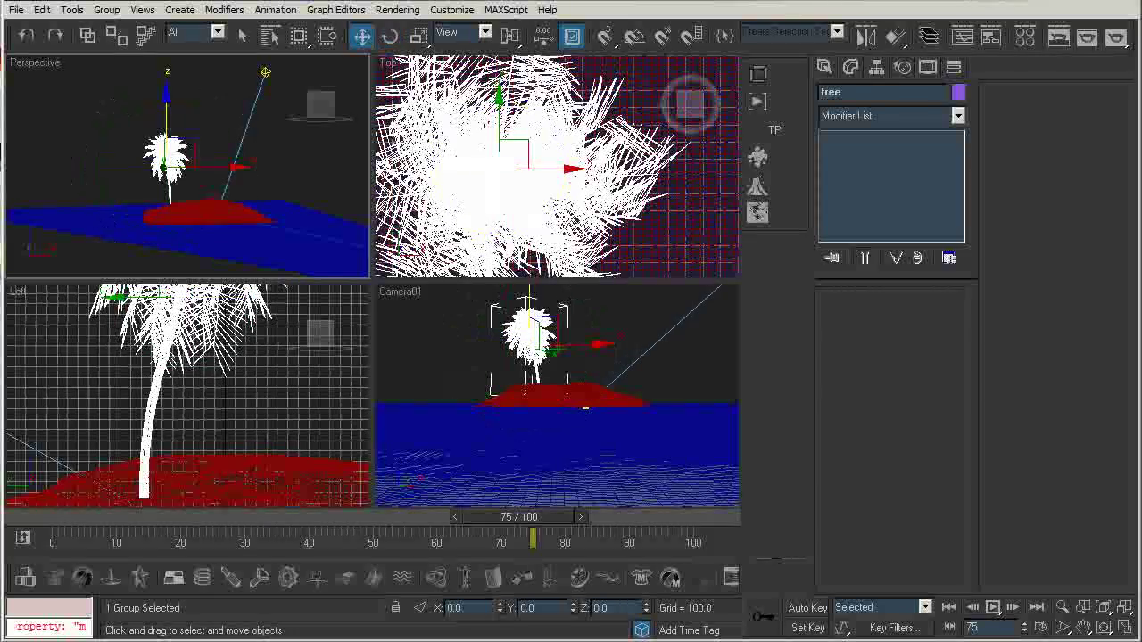
scroll(529, 150, down, 10)
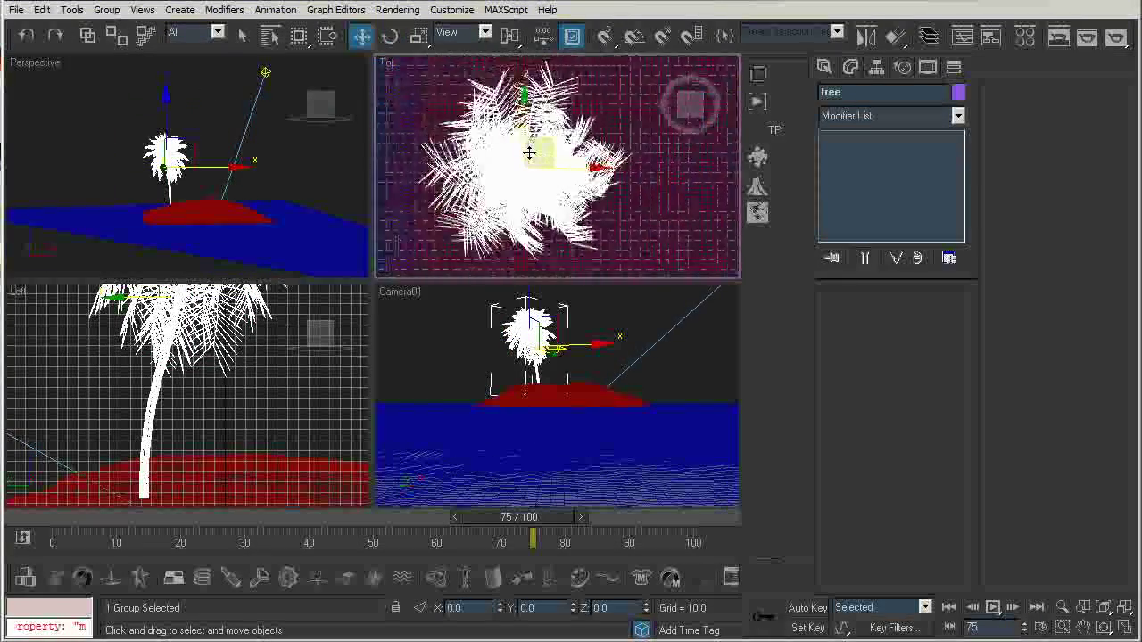
scroll(535, 150, down, 3)
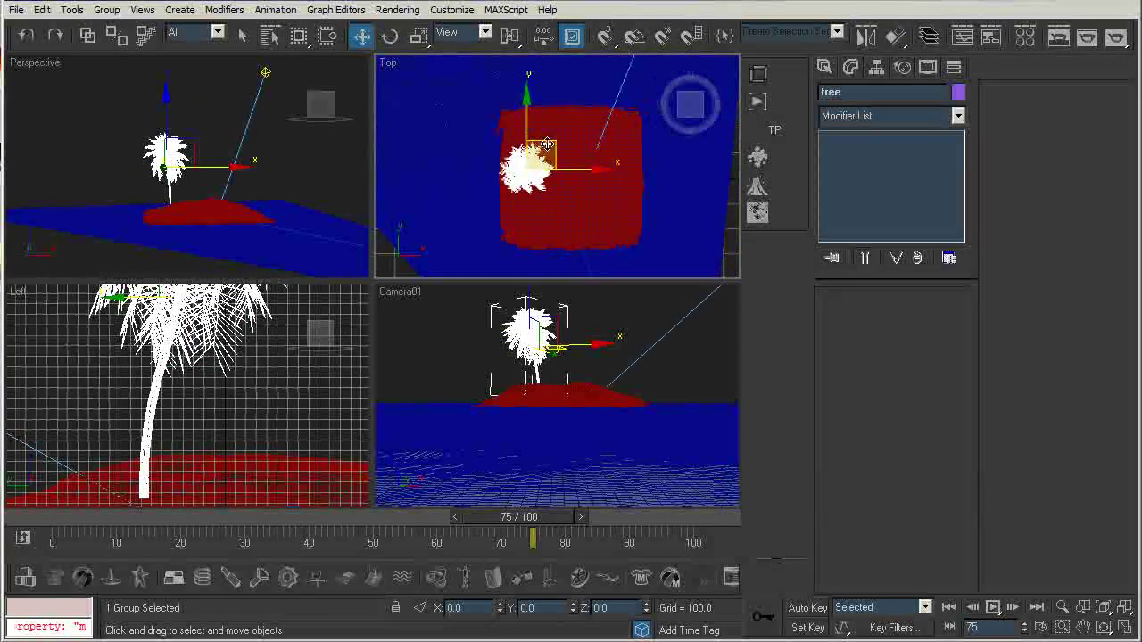
drag(554, 146, 535, 147)
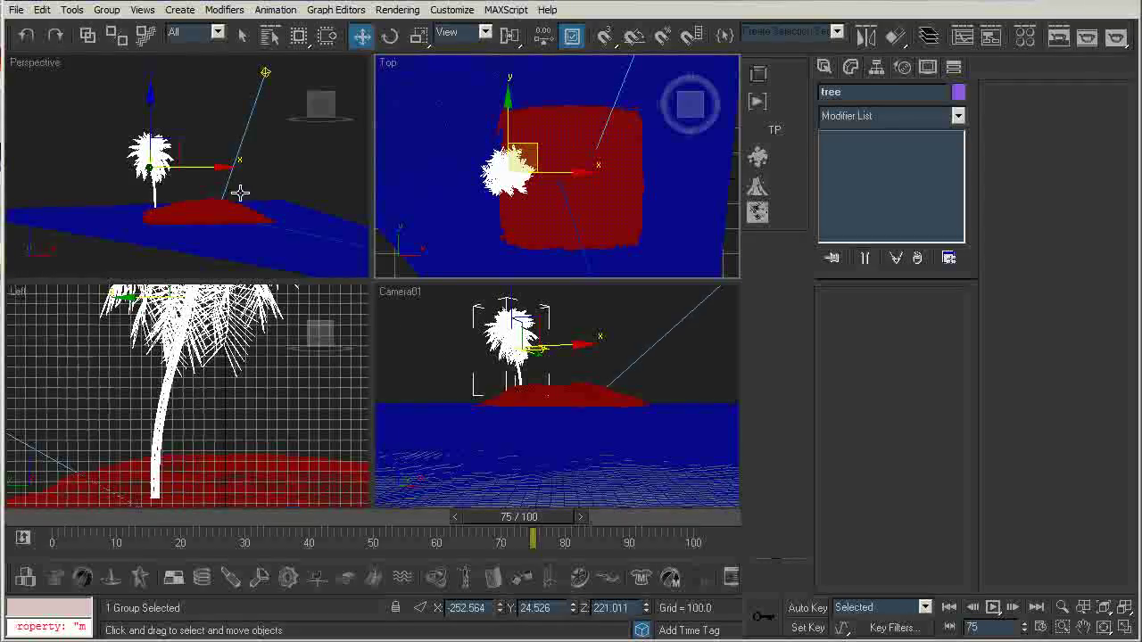
- Raise the tree slightly and tilt it in the Local coordinate system so its crown leans outward from the island
drag(151, 94, 150, 90)
key(e)
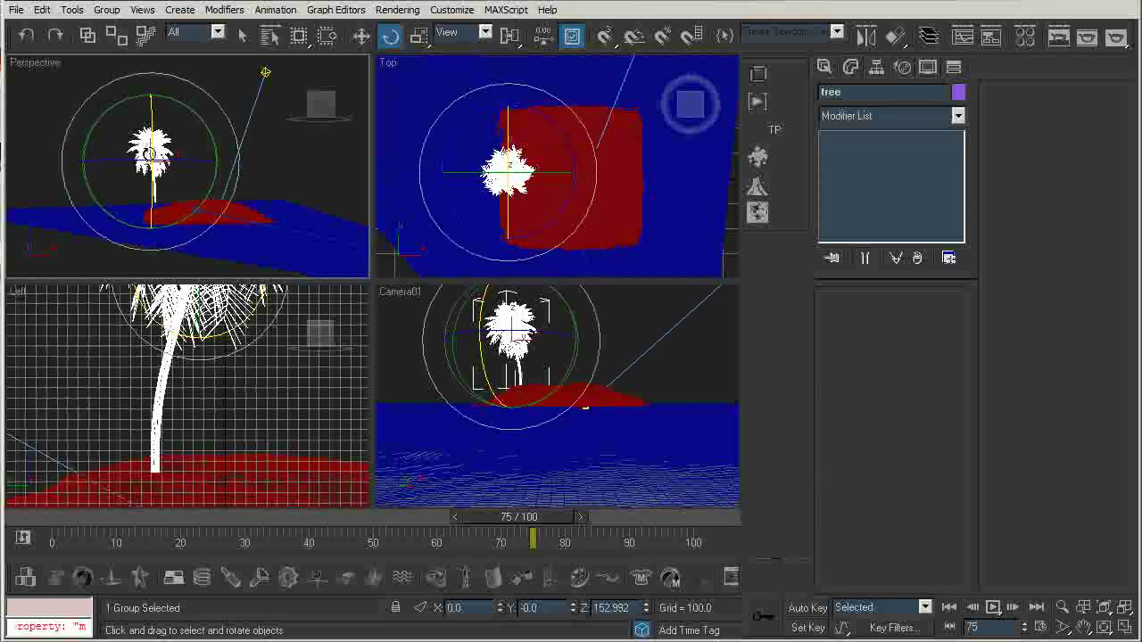
click(462, 34)
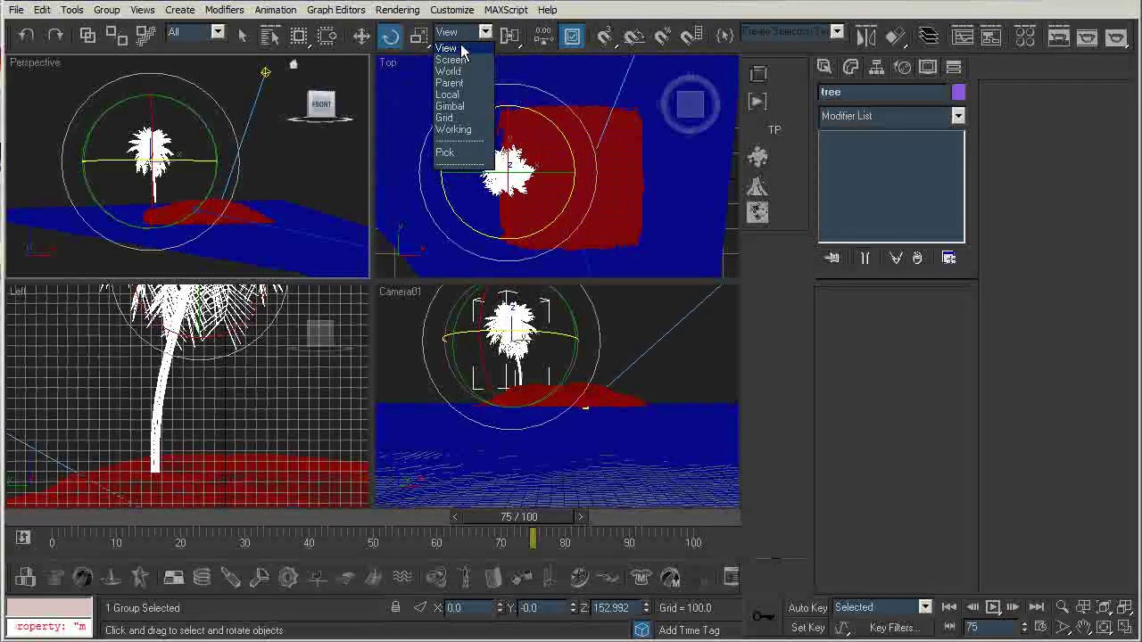
click(451, 89)
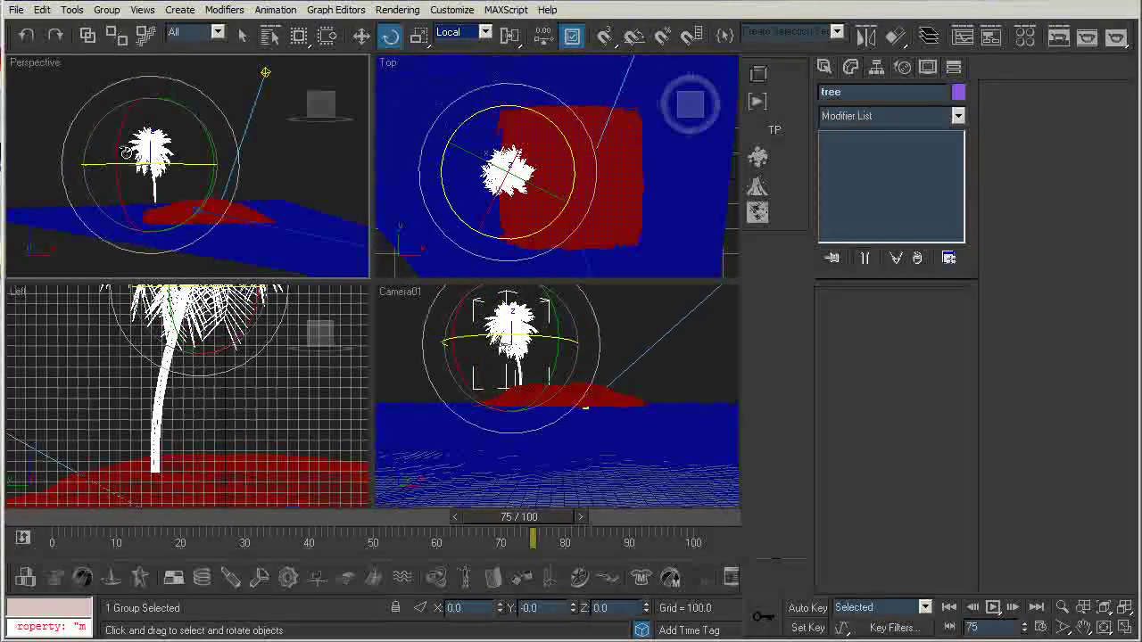
mouse_move(128, 163)
mouse_down()
mouse_move(160, 170)
mouse_move(134, 169)
mouse_up()
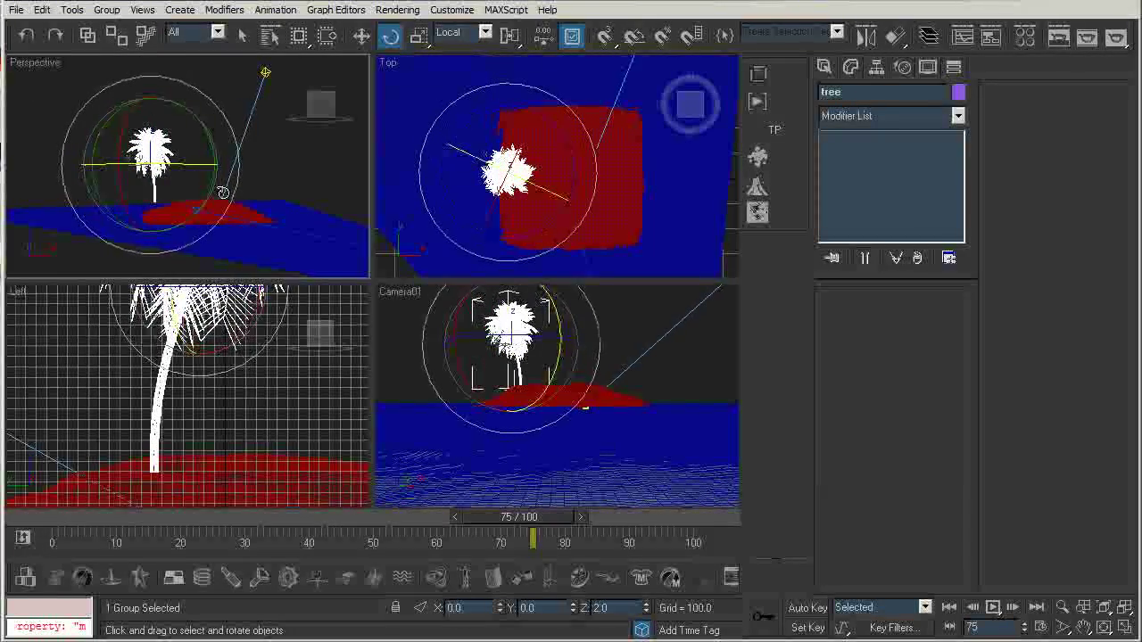
drag(533, 159, 500, 170)
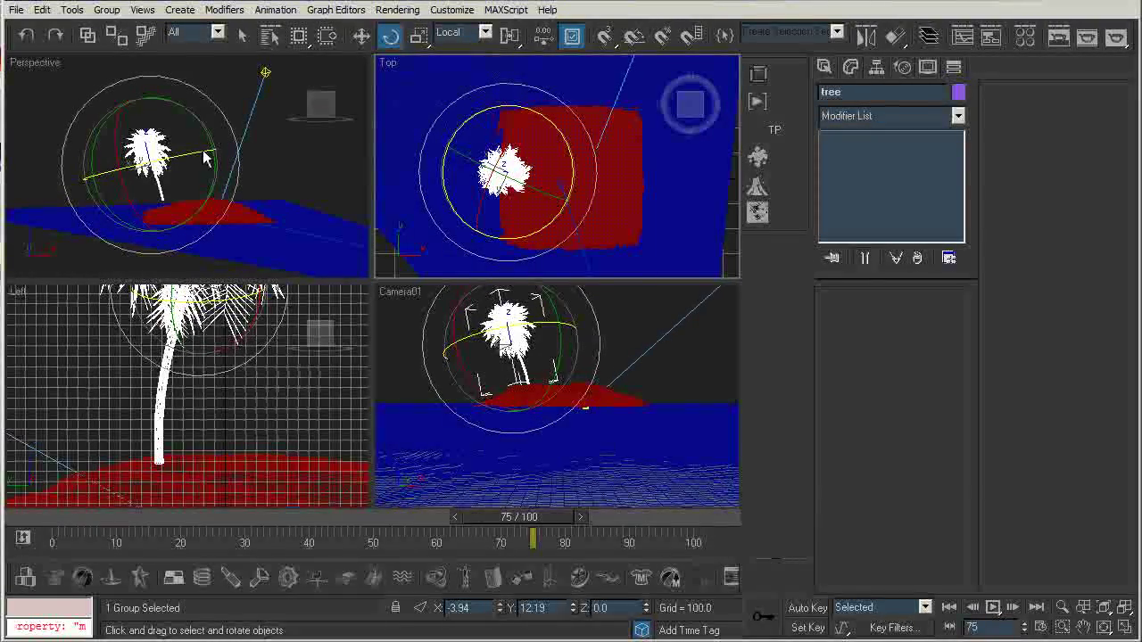
- Lower the tilted tree along its Local Z axis until the trunk base sinks into the terrain
key(w)
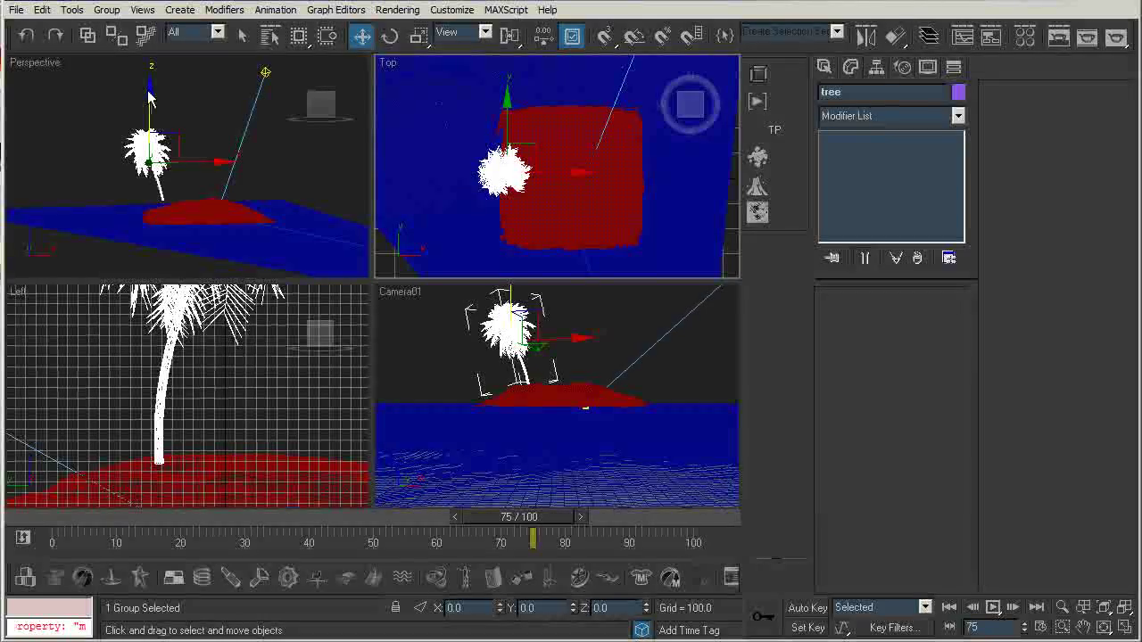
click(455, 32)
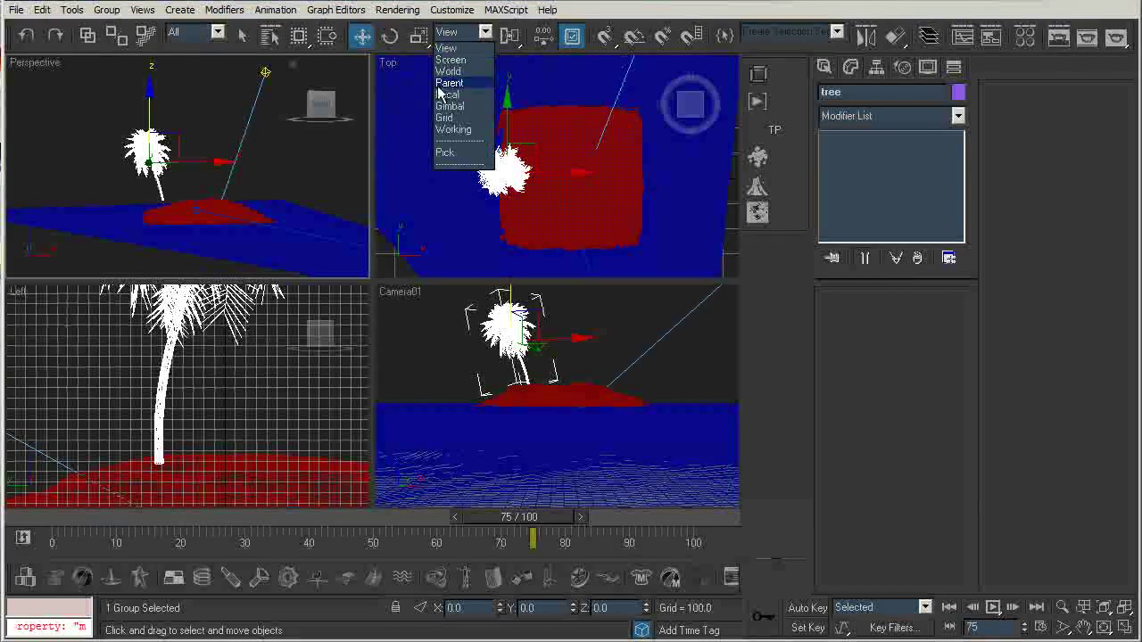
click(447, 93)
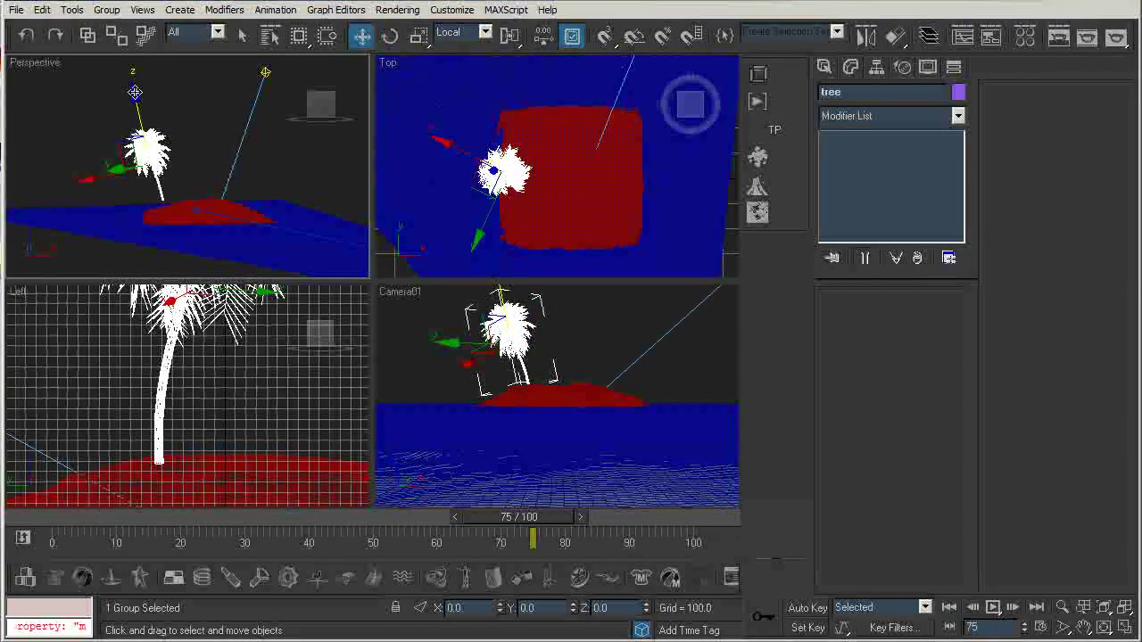
drag(135, 96, 134, 101)
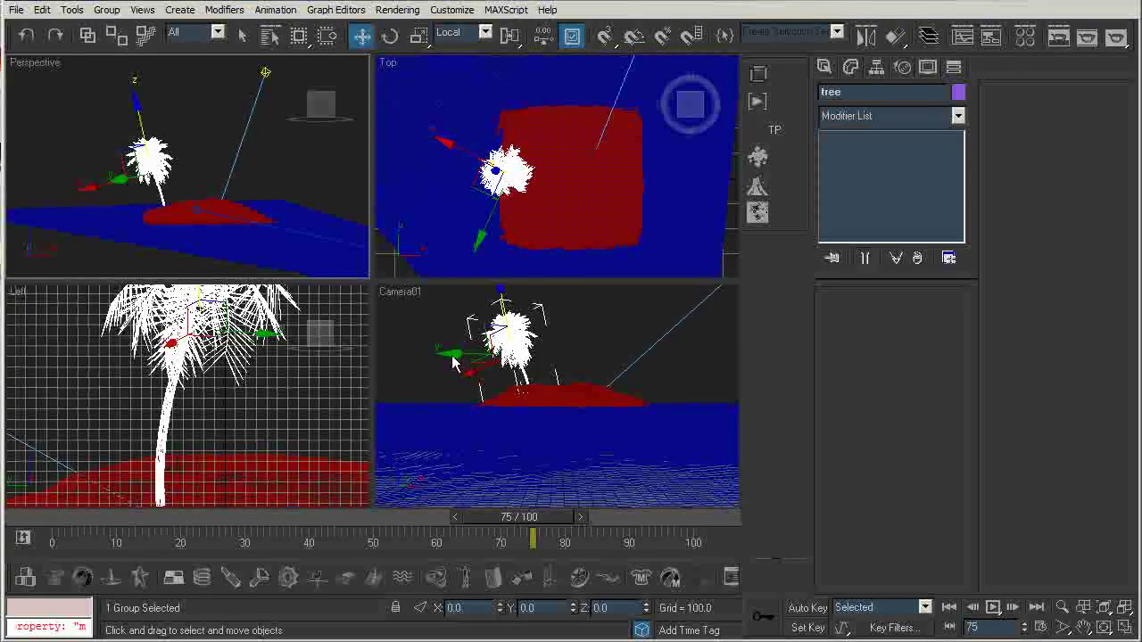
- Clone the tree as a single Copy onto the opposite side of the island in the Top view
scroll(449, 191, down, 2)
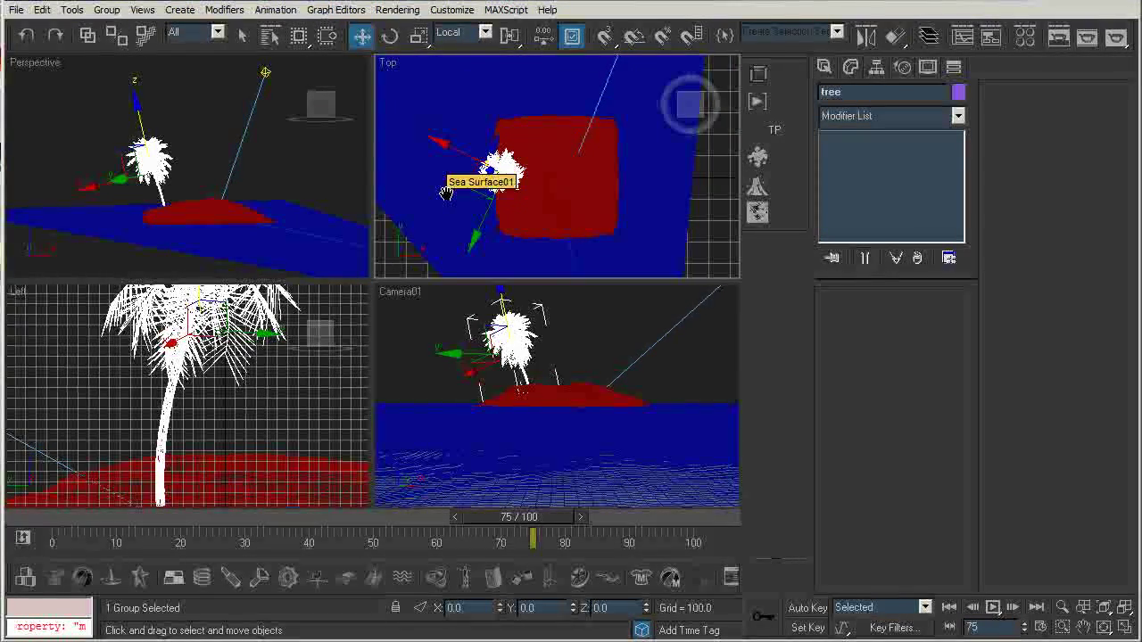
shift+drag(470, 185, 561, 188)
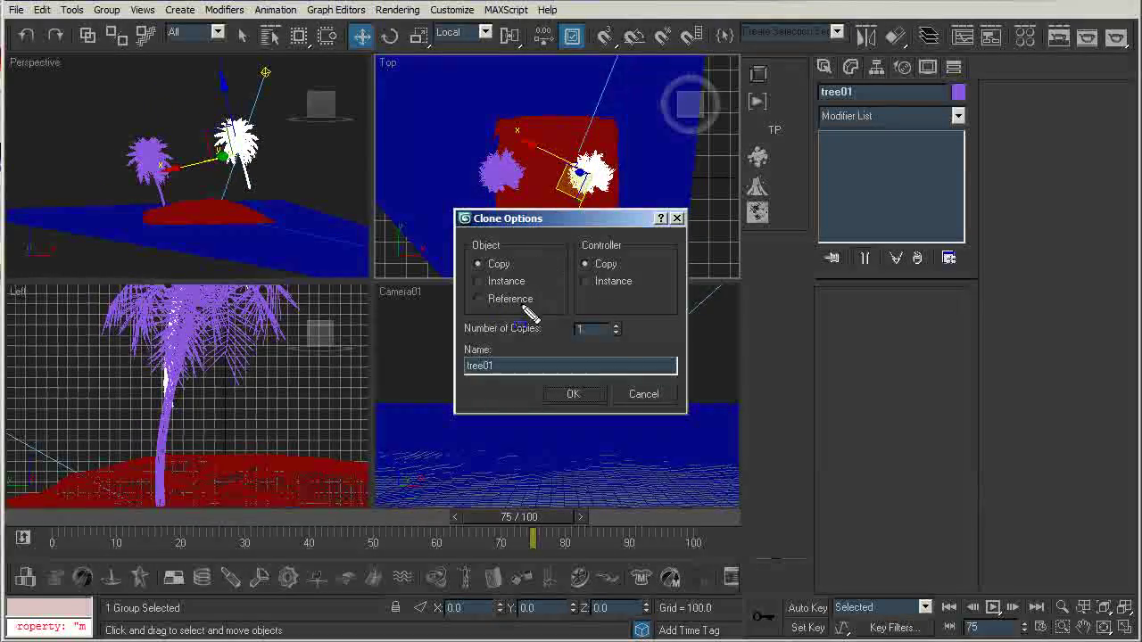
click(573, 394)
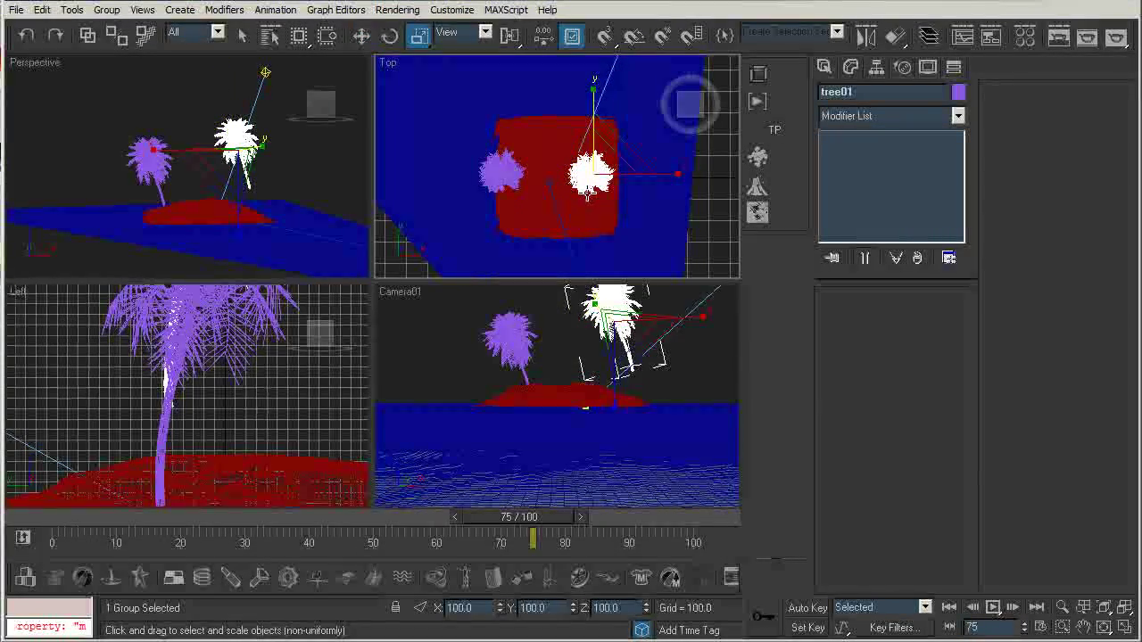
- Rotate the copied tree about 121 degrees around Z in the View coordinate system so it leans the other way
key(e)
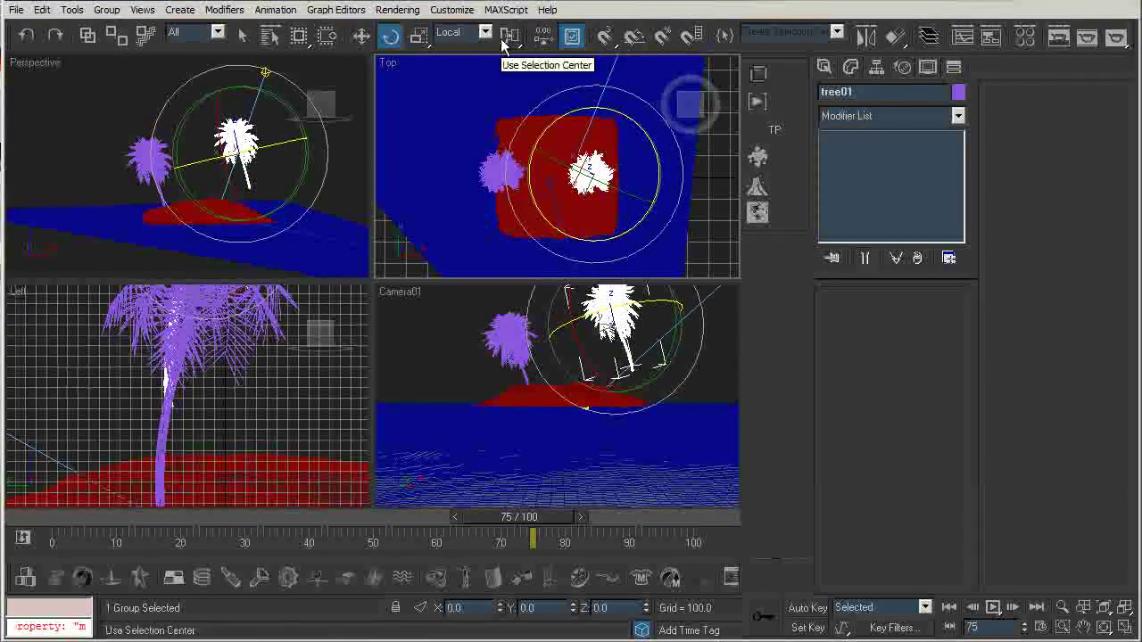
click(473, 33)
click(446, 47)
drag(551, 117, 475, 380)
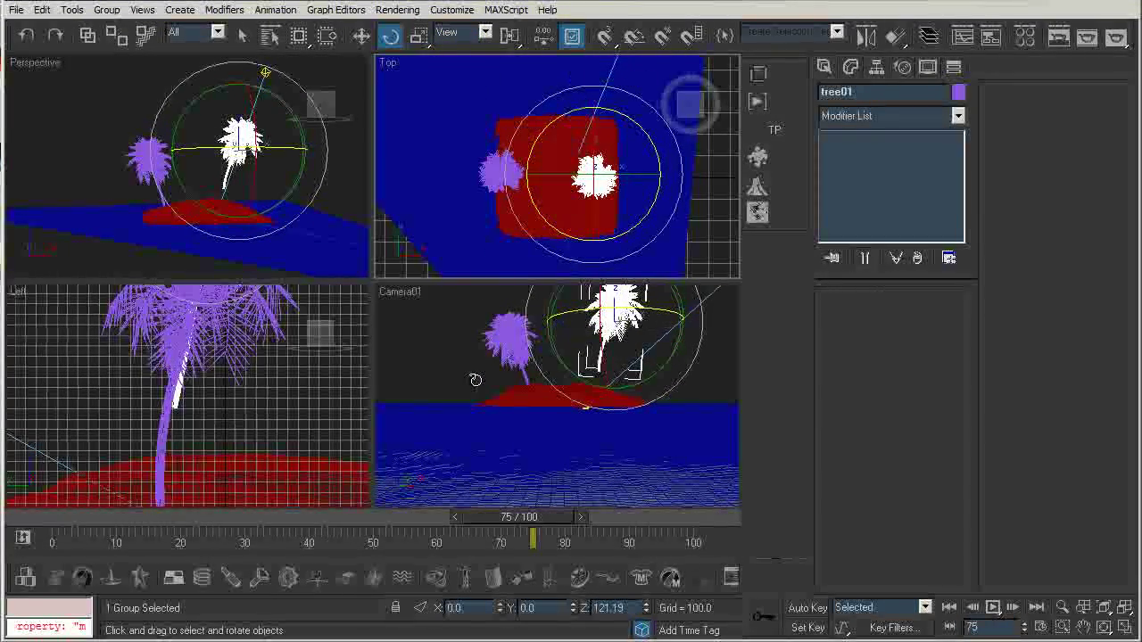
- Scale the copied tree uniformly to about 137 percent so its trunk reaches the terrain
key(r)
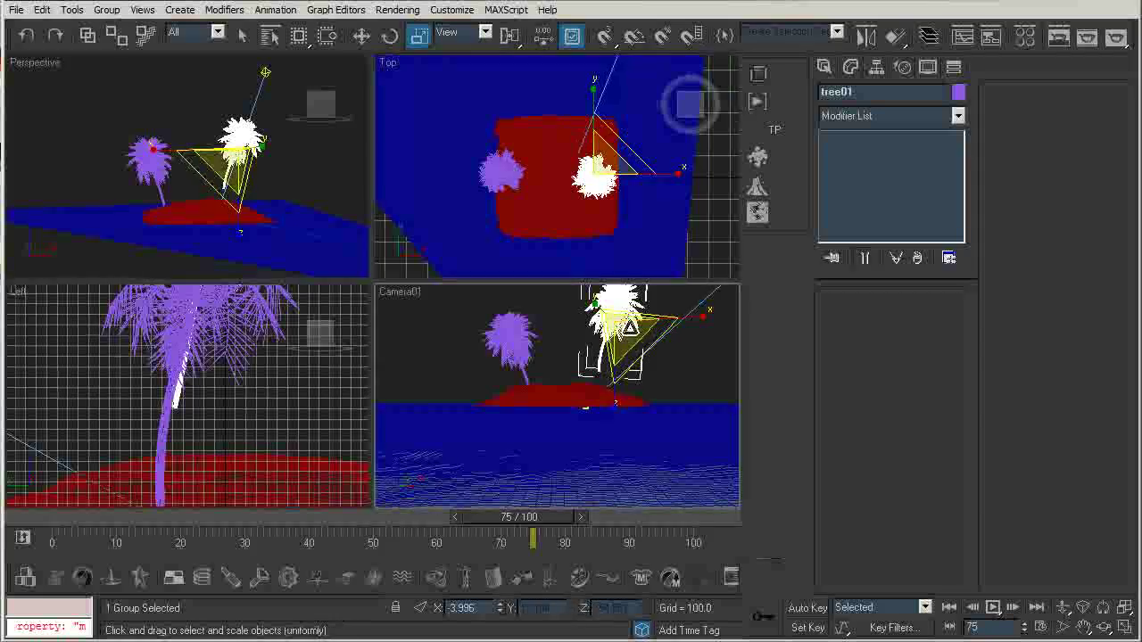
drag(625, 329, 619, 295)
key(r)
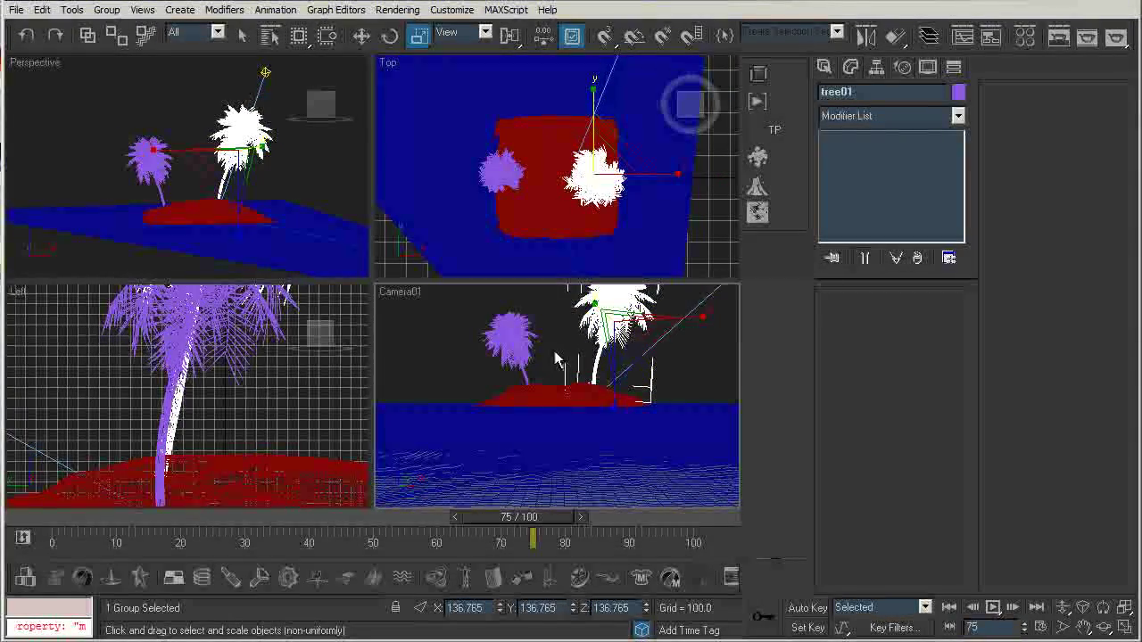
- Reframe Camera01 to fit both palms, then deselect everything and test-render the camera view at frame 75
mouse_move(554, 335)
middle_down()
mouse_move(536, 375)
mouse_move(547, 390)
middle_up()
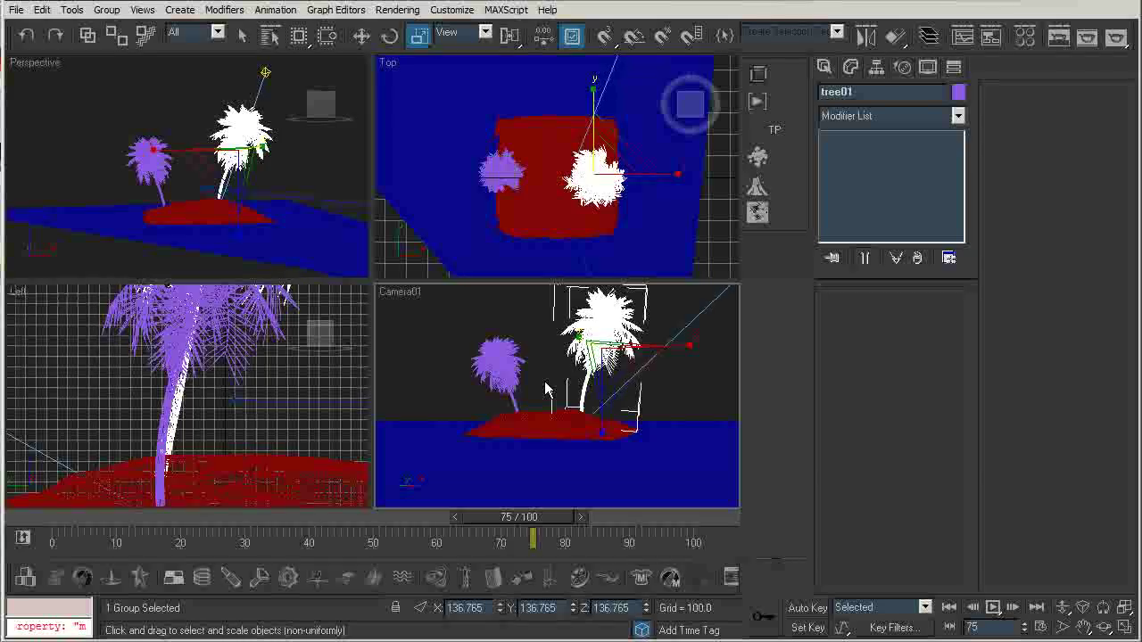
click(549, 390)
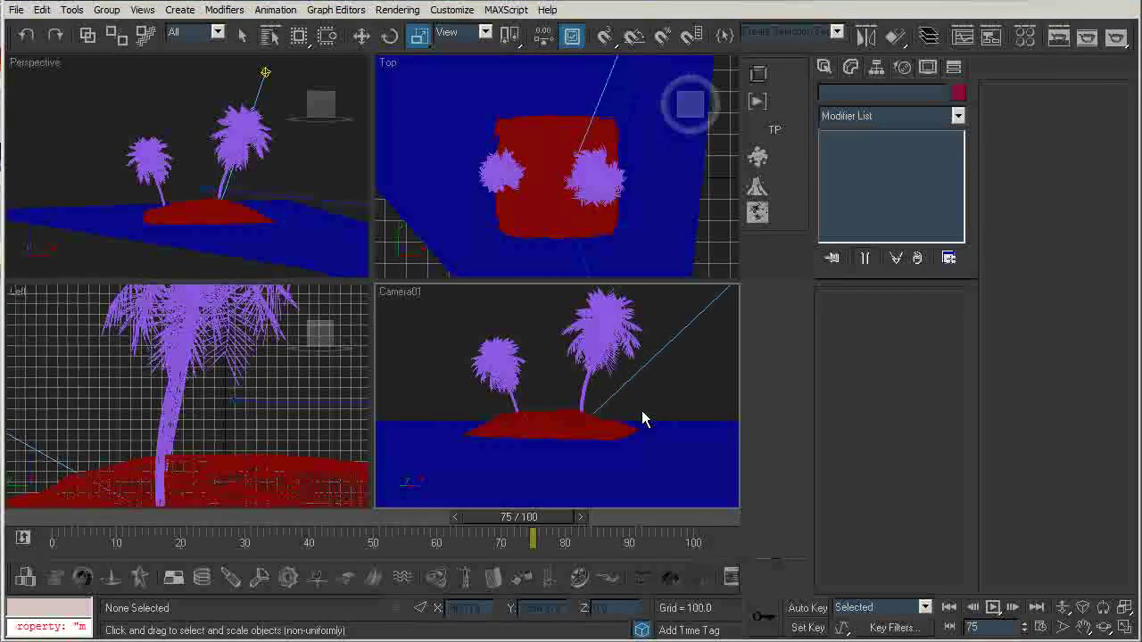
key(shift+q)
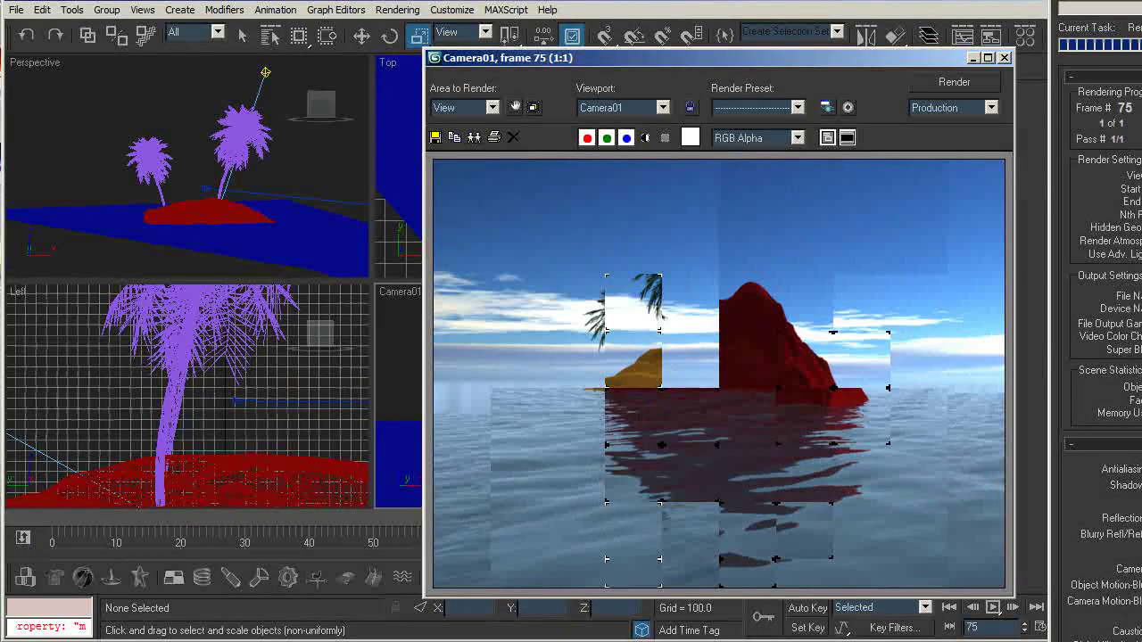
click(1003, 58)
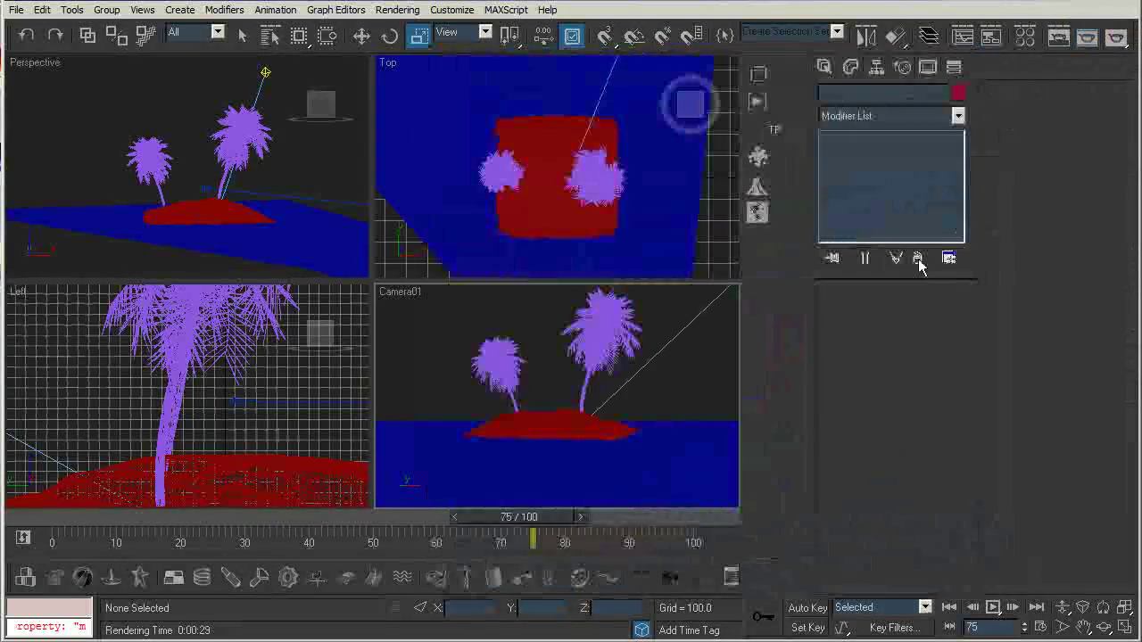
- Orbit Camera01 slightly to adjust its viewing angle on the island and sea surface
click(1104, 627)
drag(522, 379, 518, 382)
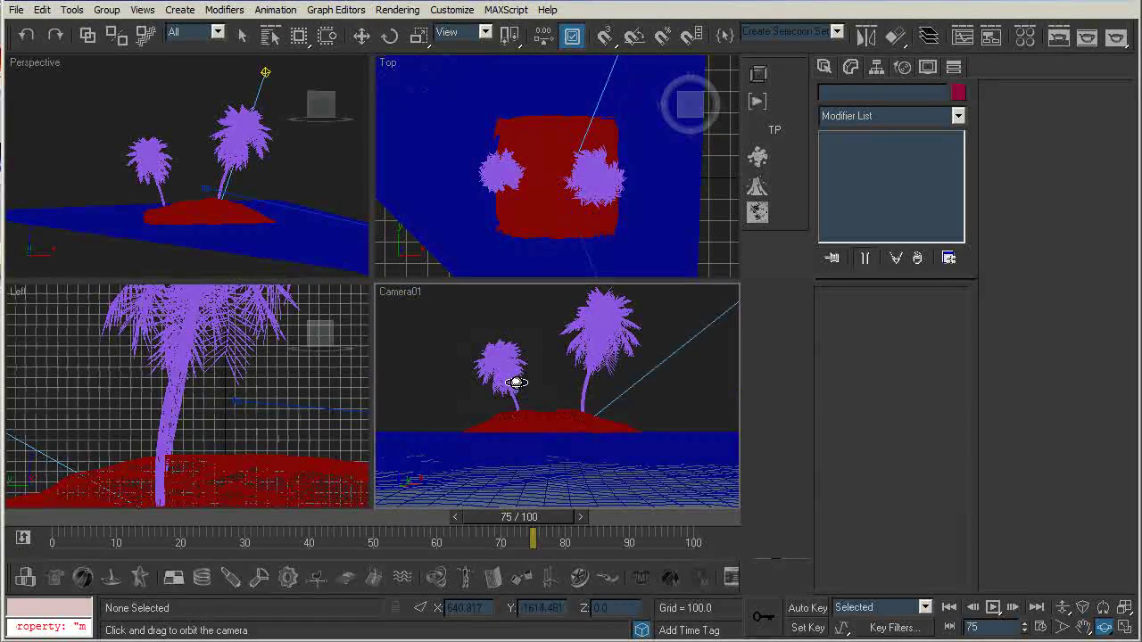
key(r)
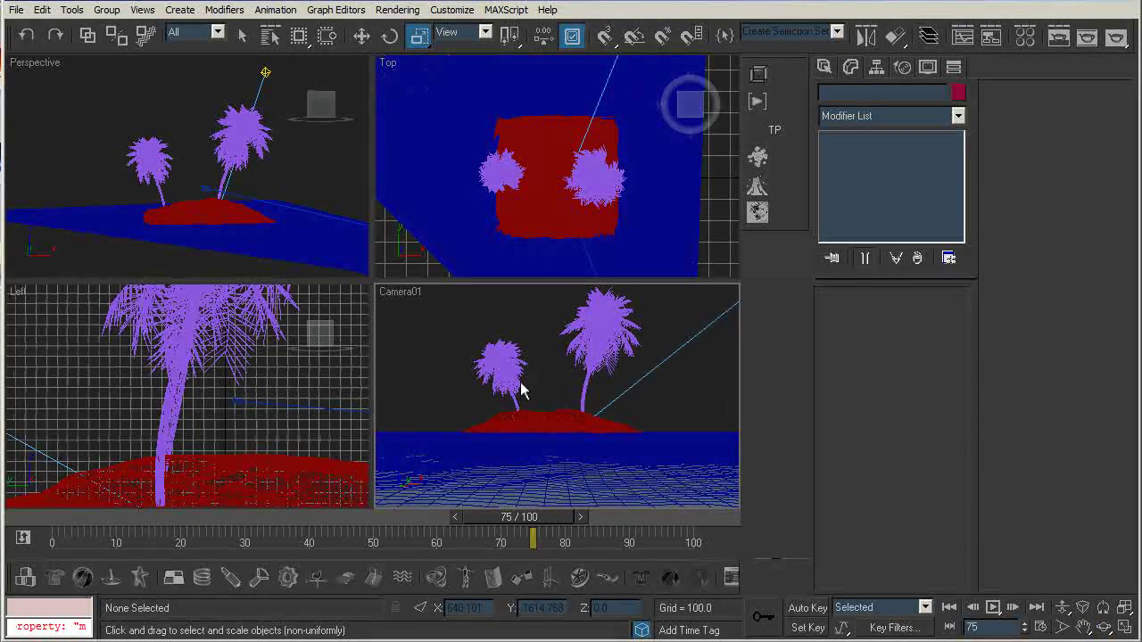
- Select the sea surface and set its Length to 2500
click(520, 439)
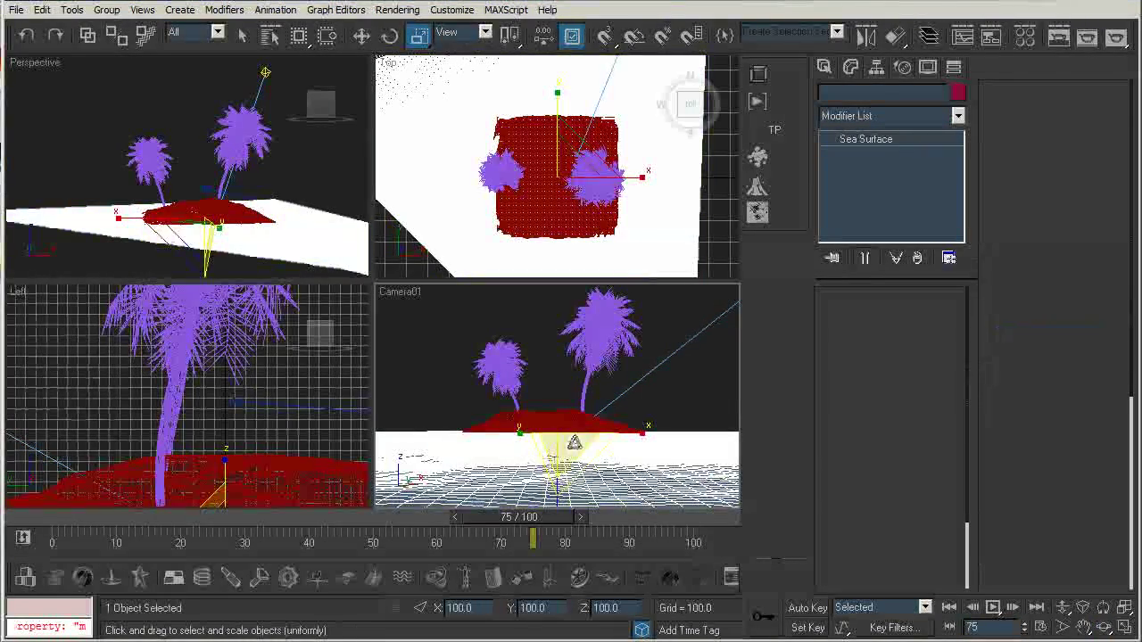
scroll(870, 352, down, 3)
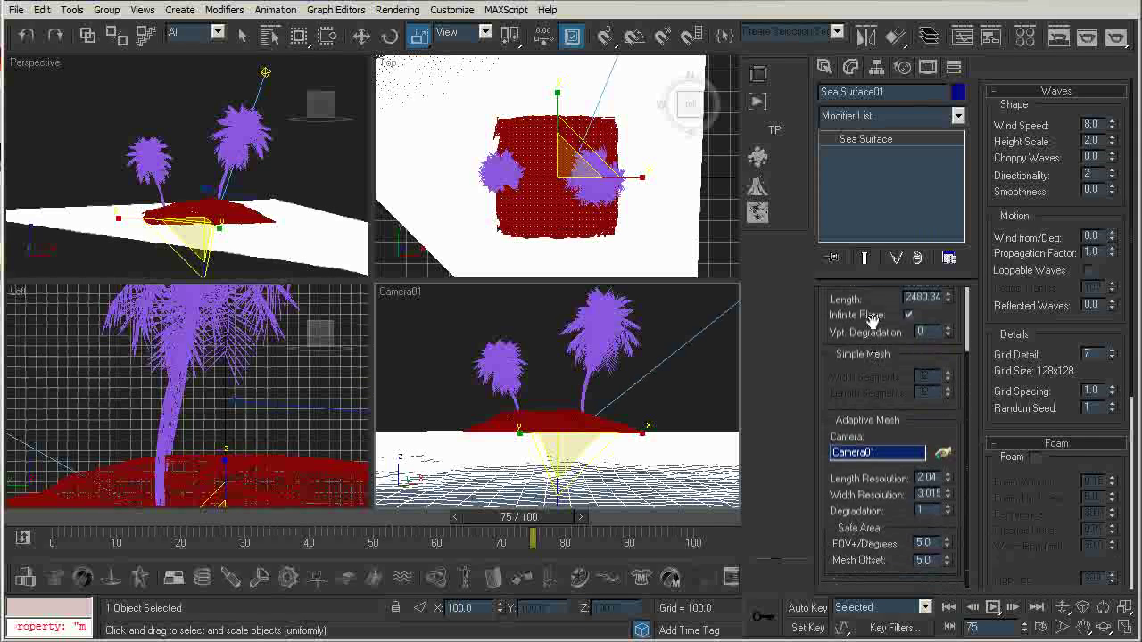
scroll(870, 310, up, 3)
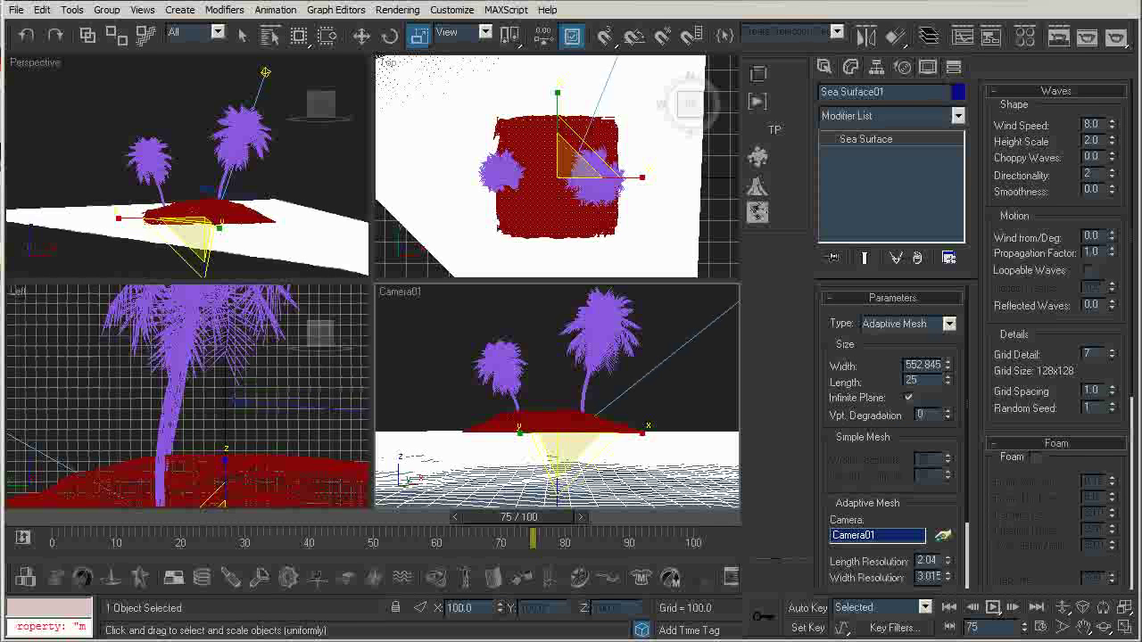
click(874, 379)
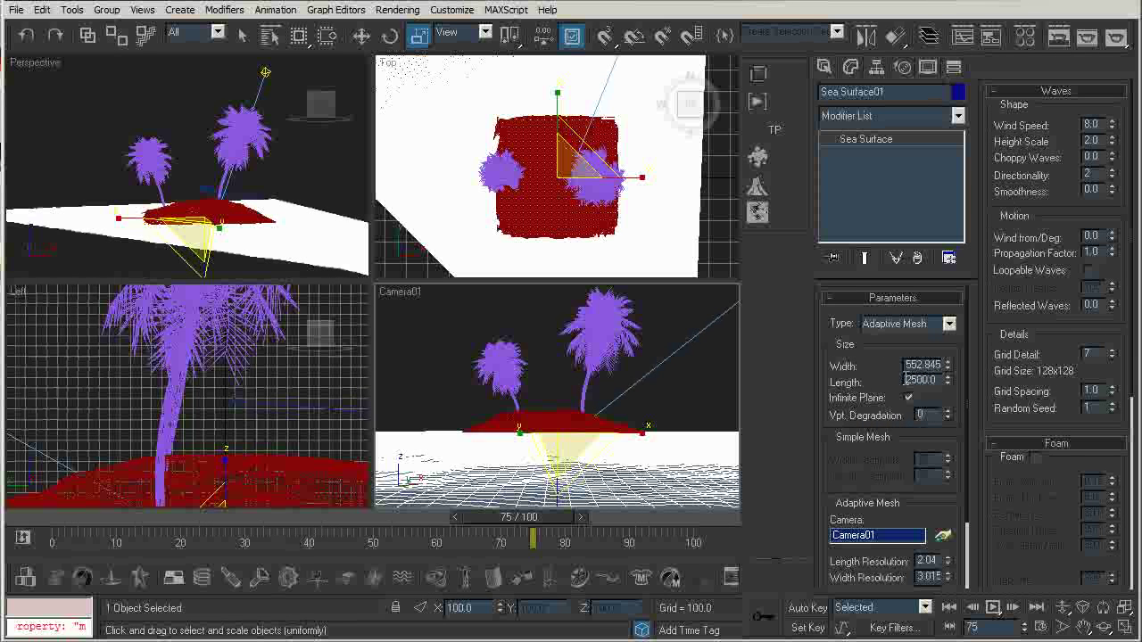
- Set the sea surface's Length to 3000, then deselect it and test-render the camera view at frame 75
text(30)
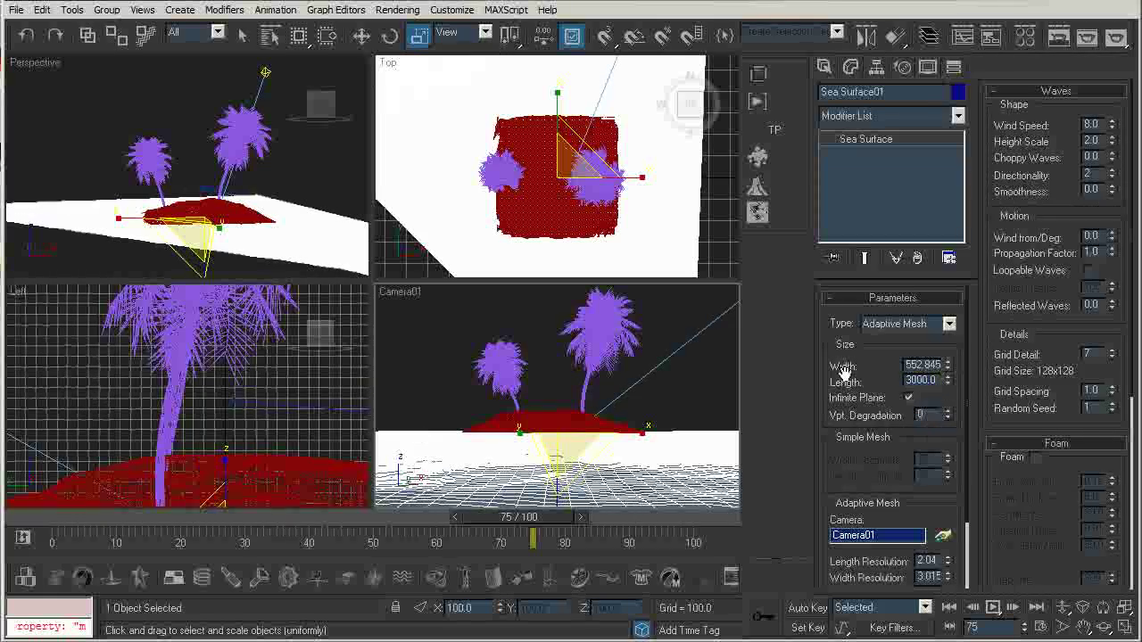
click(687, 362)
key(shift+q)
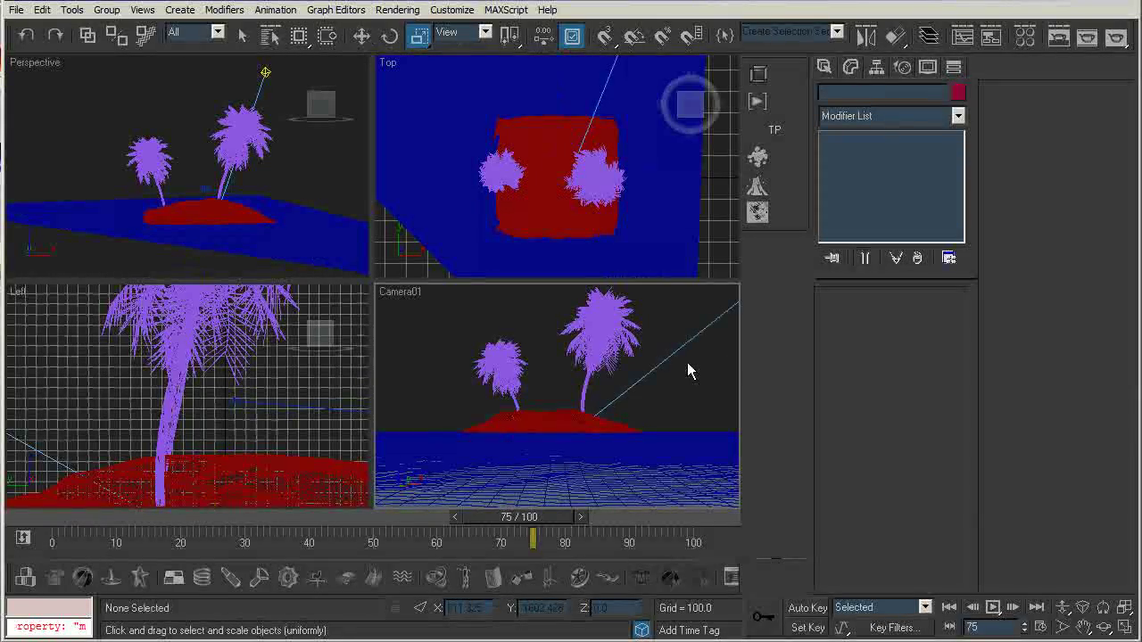
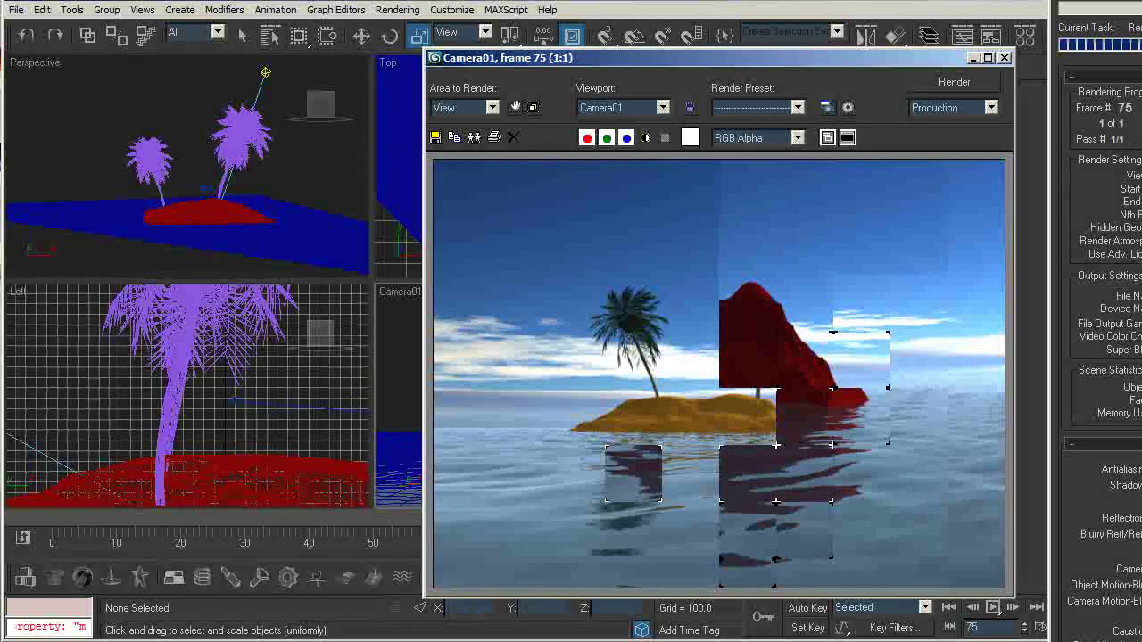
- Close the rendered frame and save the scene
click(1004, 57)
click(17, 10)
click(32, 97)
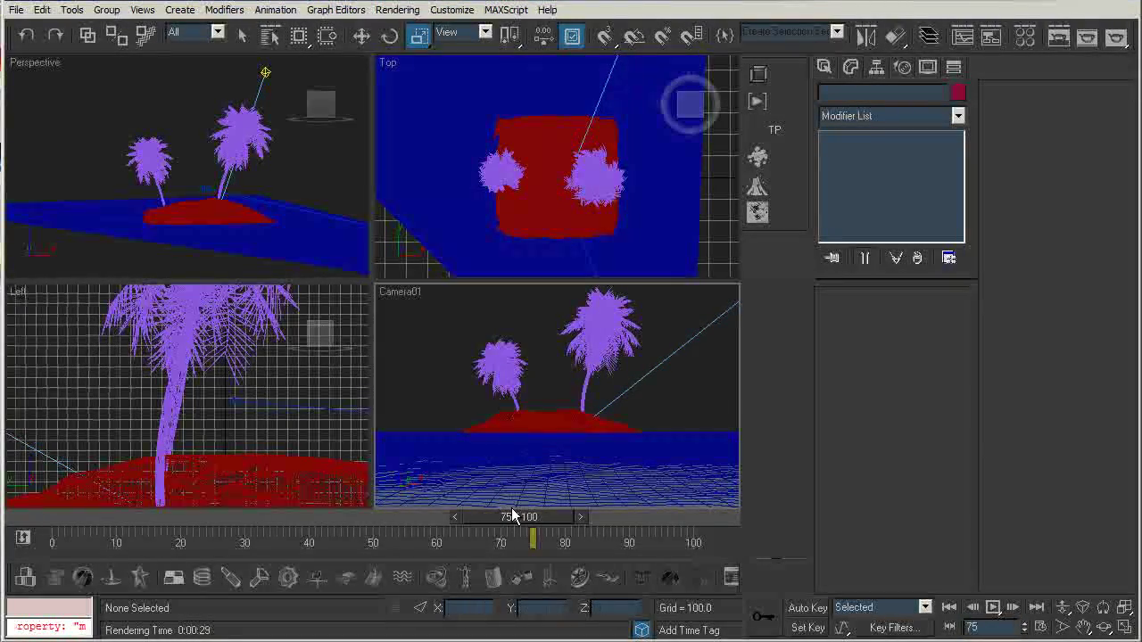
- Select the smaller palm, enable Affect Pivot Only, and switch the reference coordinate system to Local
click(504, 381)
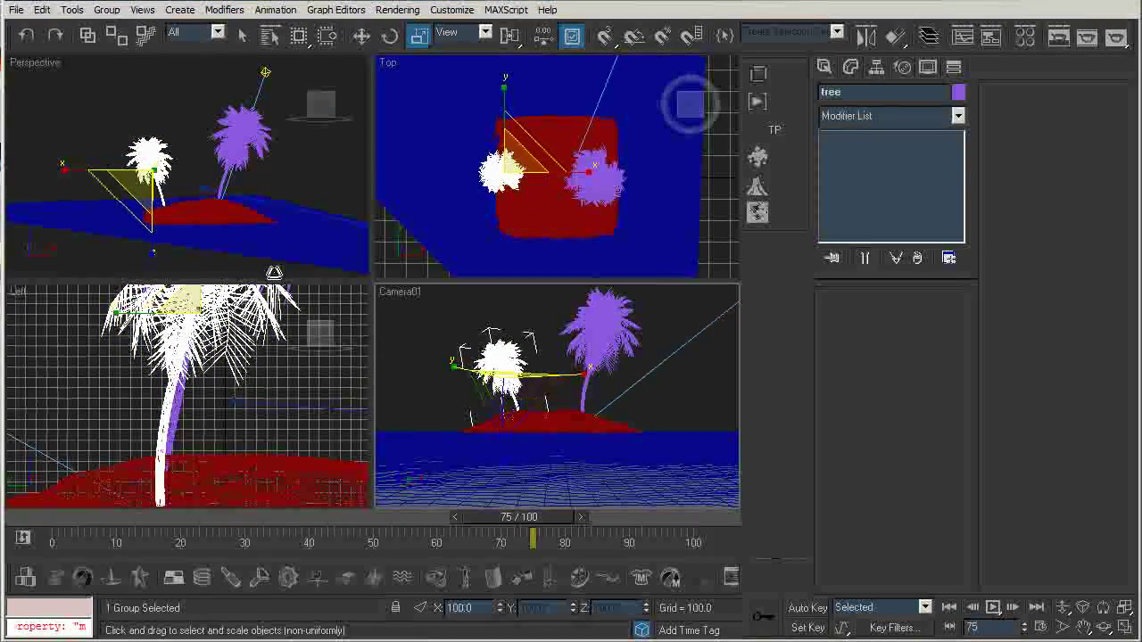
click(874, 70)
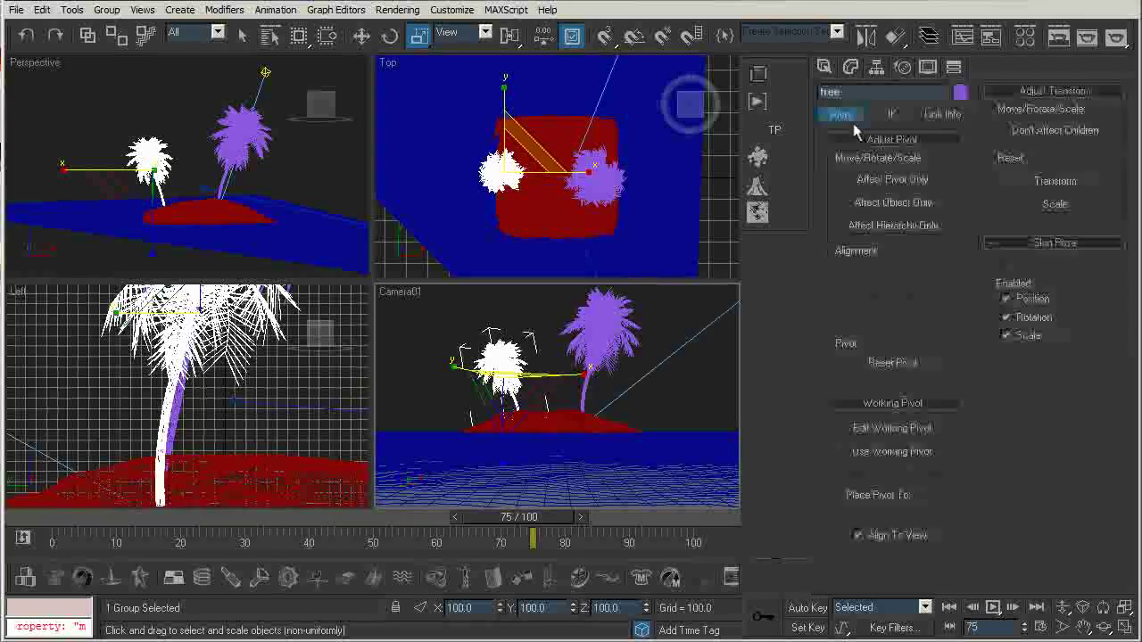
click(883, 180)
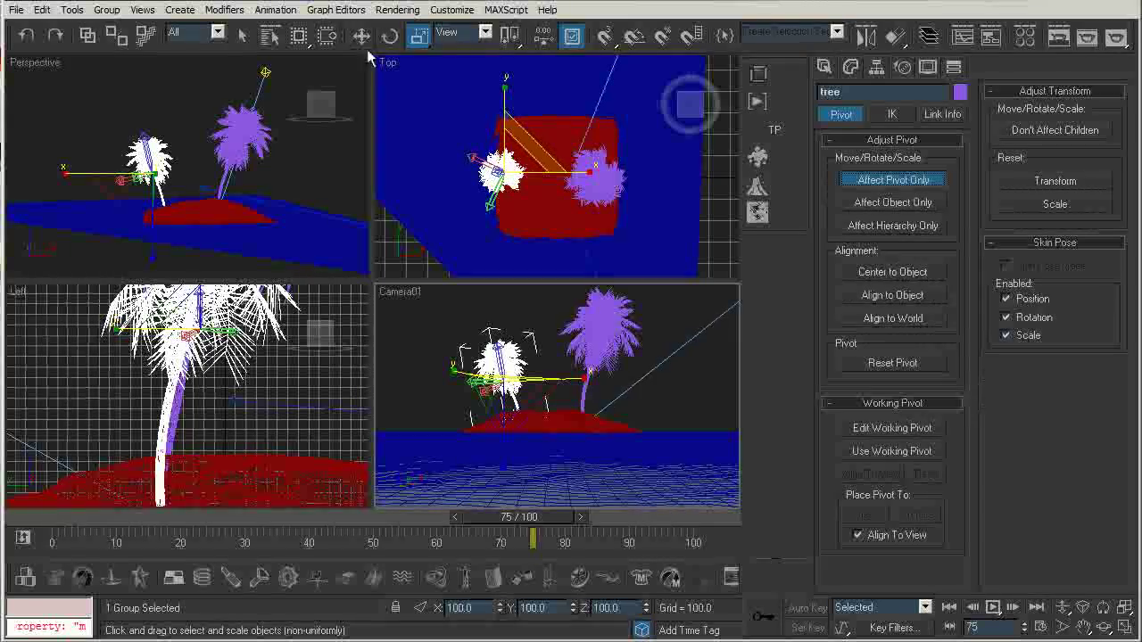
click(468, 33)
click(456, 94)
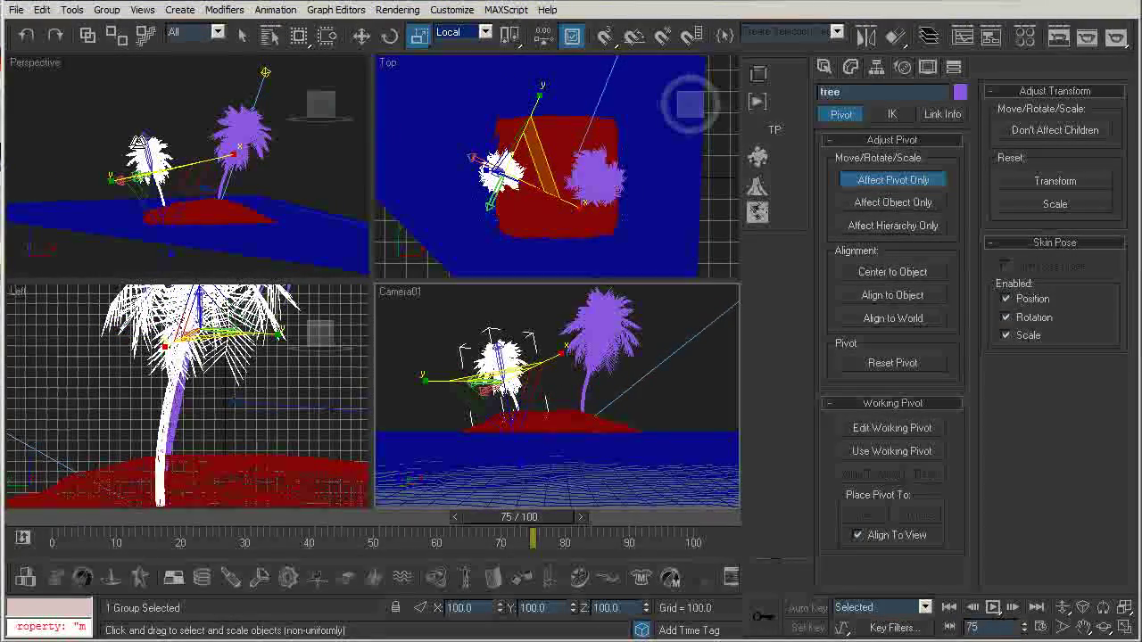
- Move the smaller palm's pivot down from its crown to island level and bring it close to the trunk
key(w)
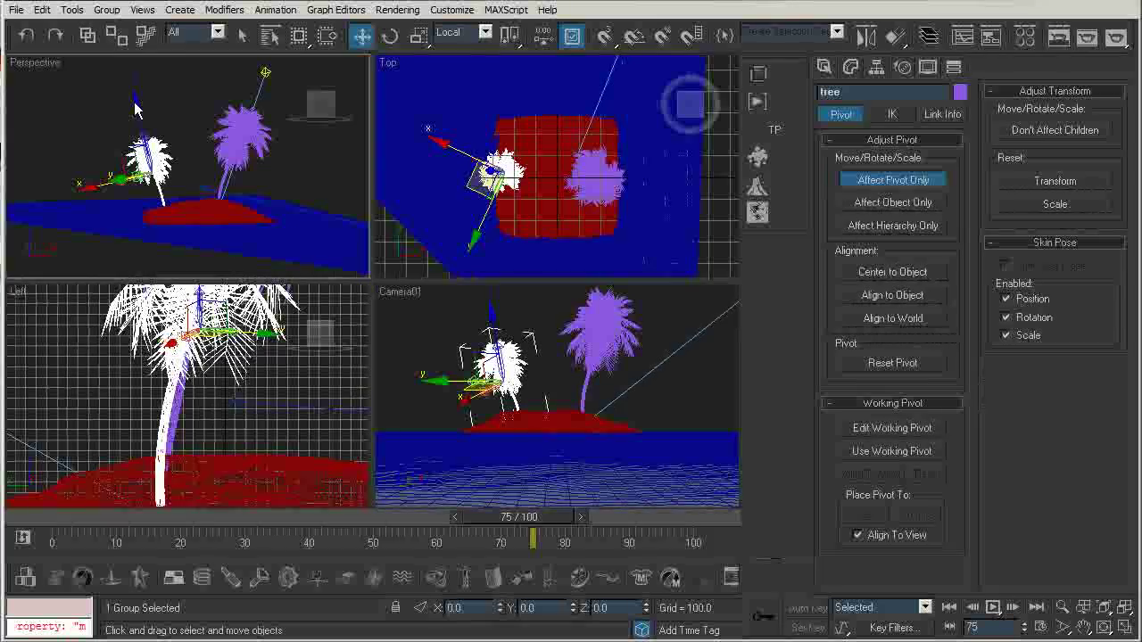
drag(136, 109, 138, 136)
middle_drag(130, 178, 299, 203)
scroll(170, 156, up, 6)
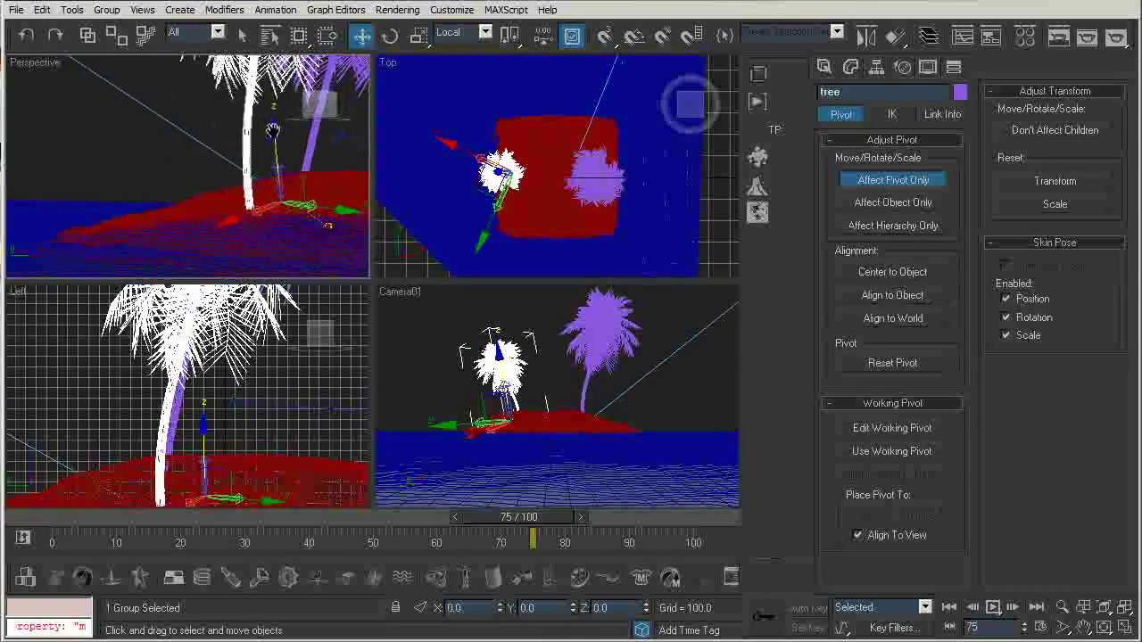
drag(343, 208, 267, 211)
alt+middle_drag(268, 211, 194, 242)
drag(305, 217, 257, 210)
alt+middle_drag(257, 211, 277, 185)
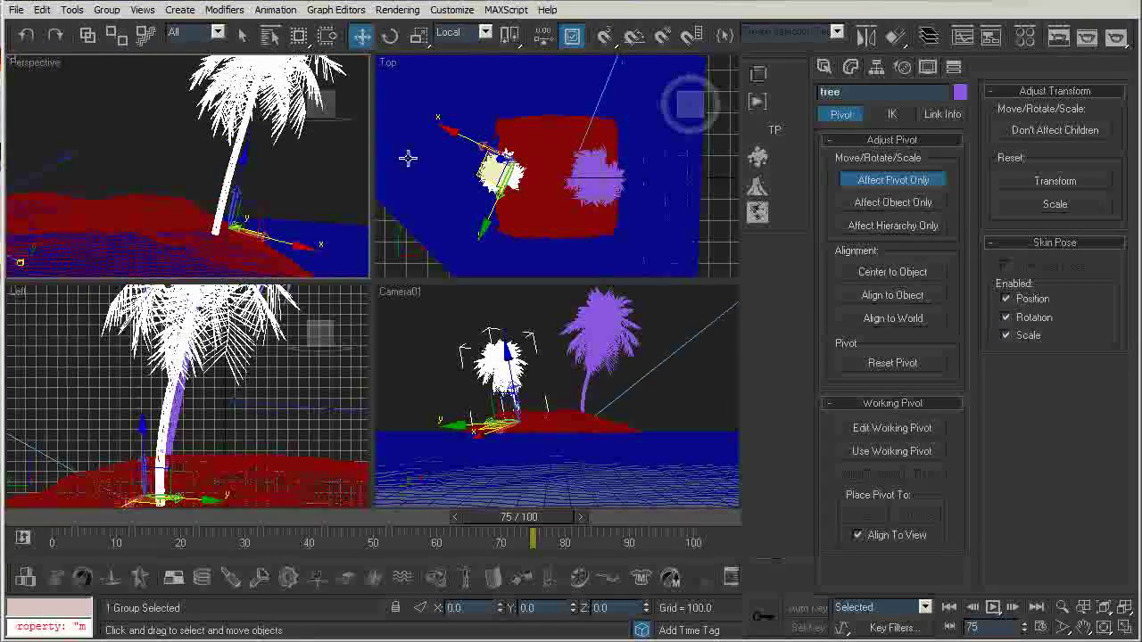
- Fine-tune the smaller palm's pivot so it sits at the base of the trunk, then turn off Affect Pivot Only
click(482, 176)
drag(482, 176, 486, 182)
alt+middle_drag(223, 188, 294, 241)
drag(282, 234, 259, 233)
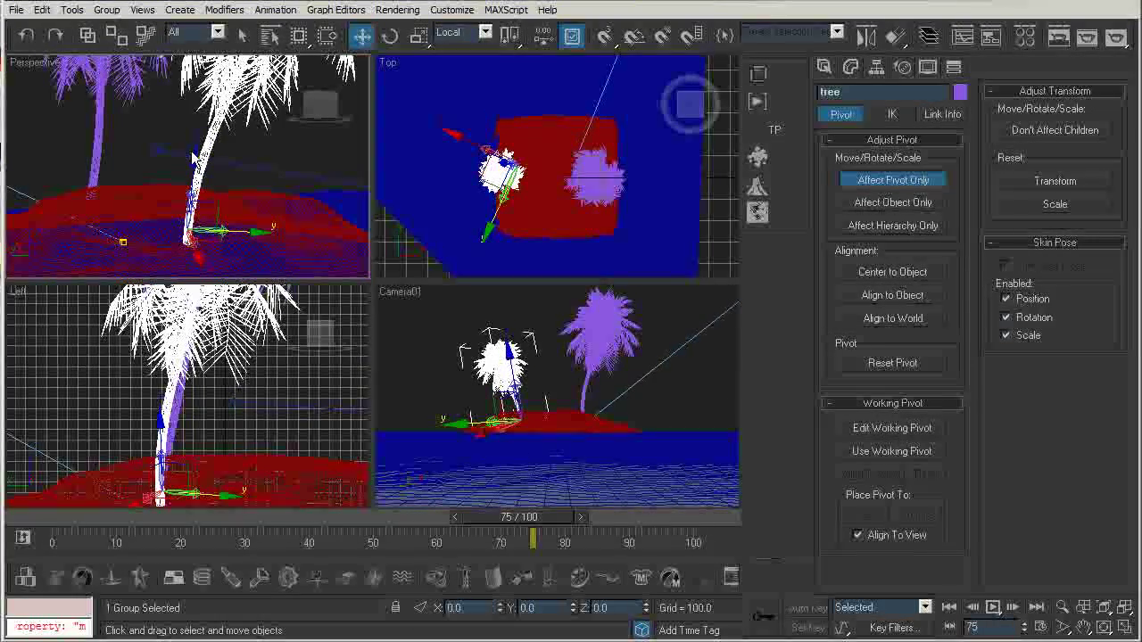
drag(190, 172, 189, 168)
alt+middle_drag(189, 168, 315, 232)
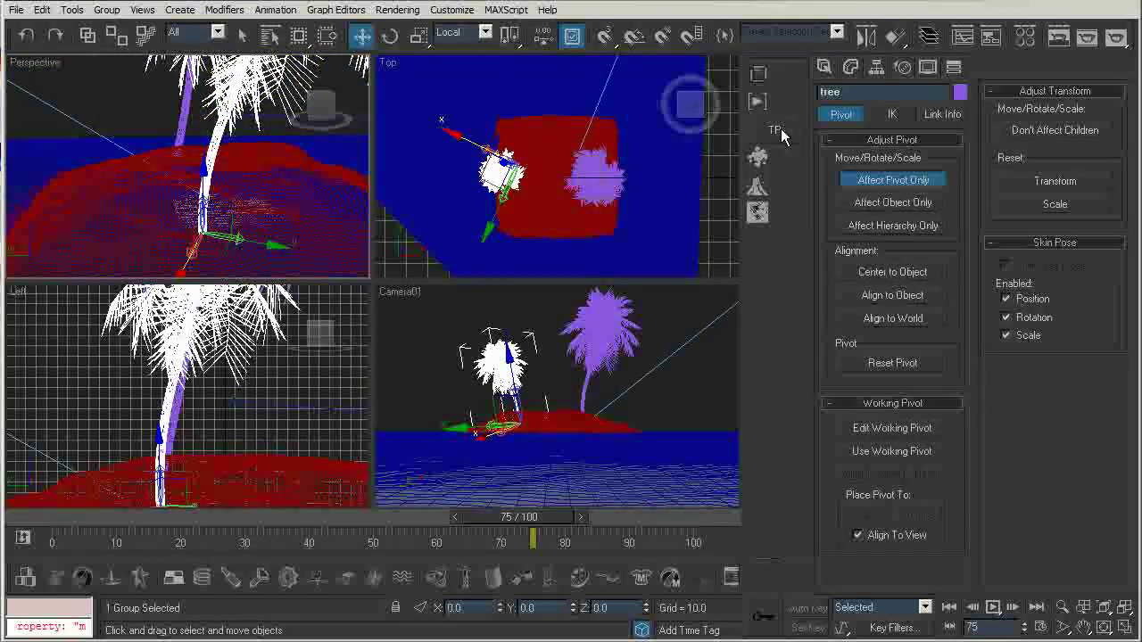
click(892, 179)
- Select the larger palm, enable Affect Pivot Only, and lower its pivot to the island surface
right_click(612, 182)
click(610, 182)
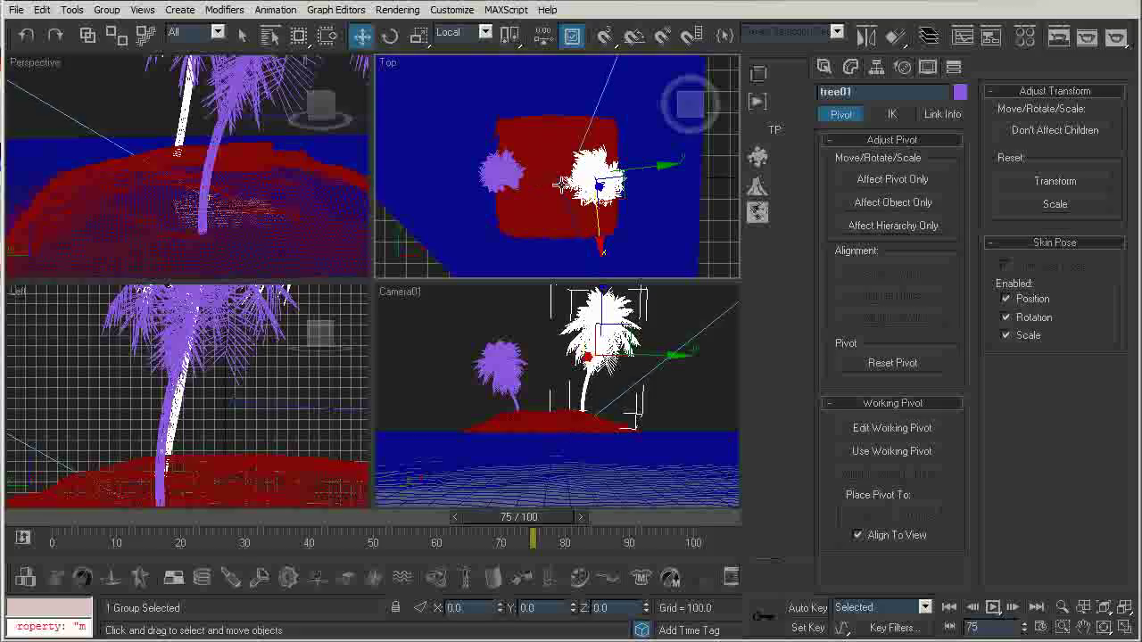
click(879, 181)
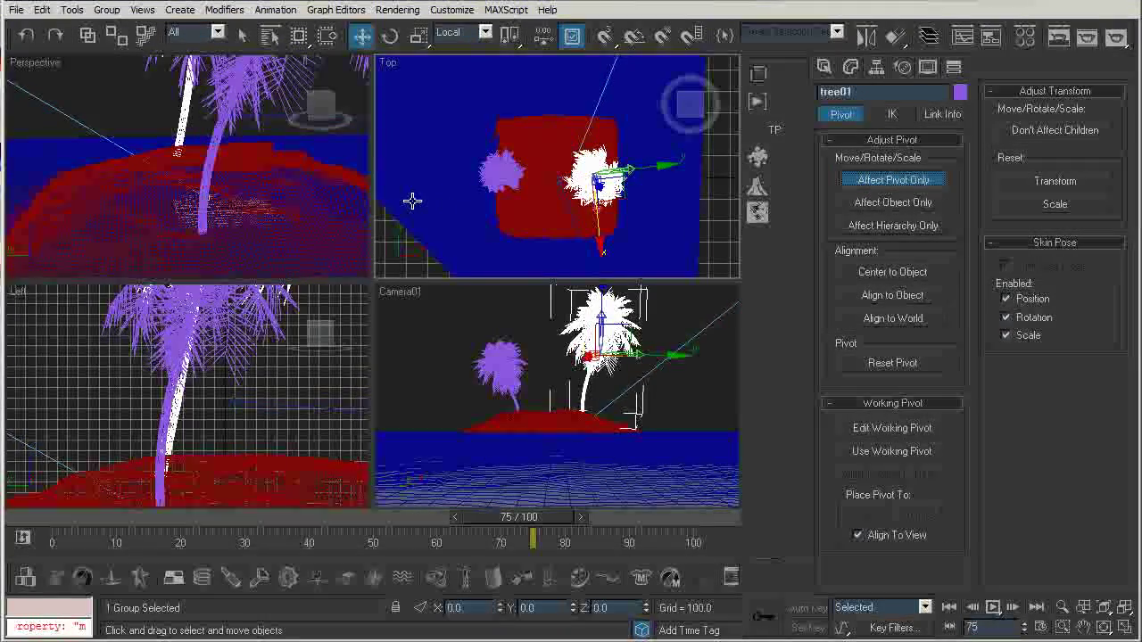
key(ctrl+shift+z)
alt+middle_drag(147, 187, 214, 192)
drag(175, 94, 189, 154)
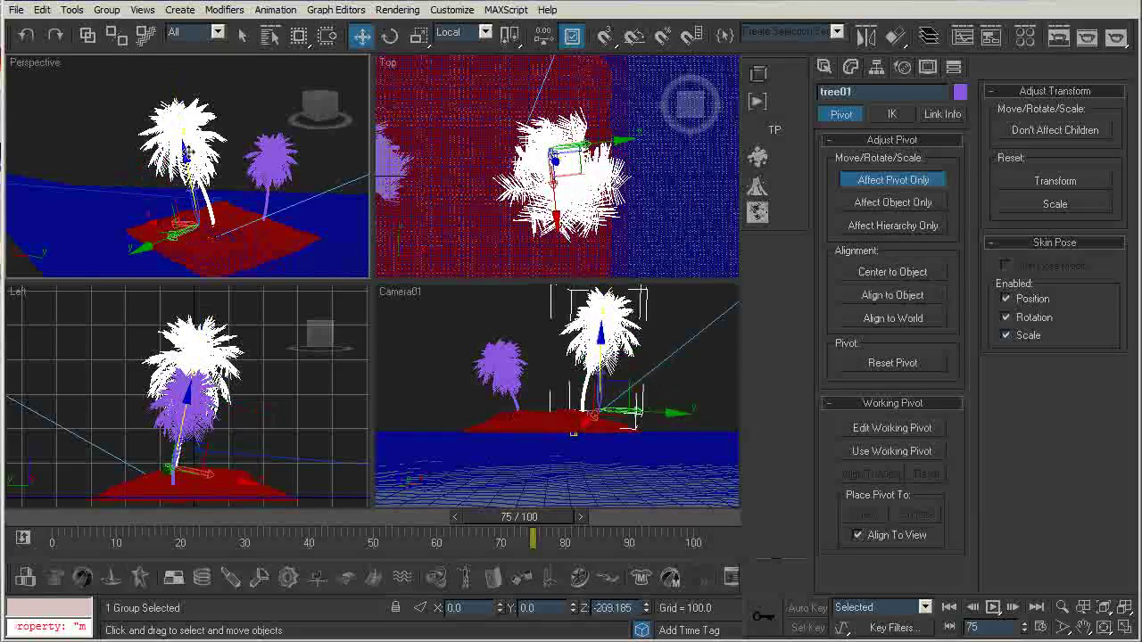
- Shift the larger palm's pivot horizontally onto the trunk base, then deselect it and turn off Affect Pivot Only
click(580, 170)
drag(582, 169, 551, 175)
middle_drag(119, 224, 188, 175)
scroll(134, 151, down, 5)
click(49, 145)
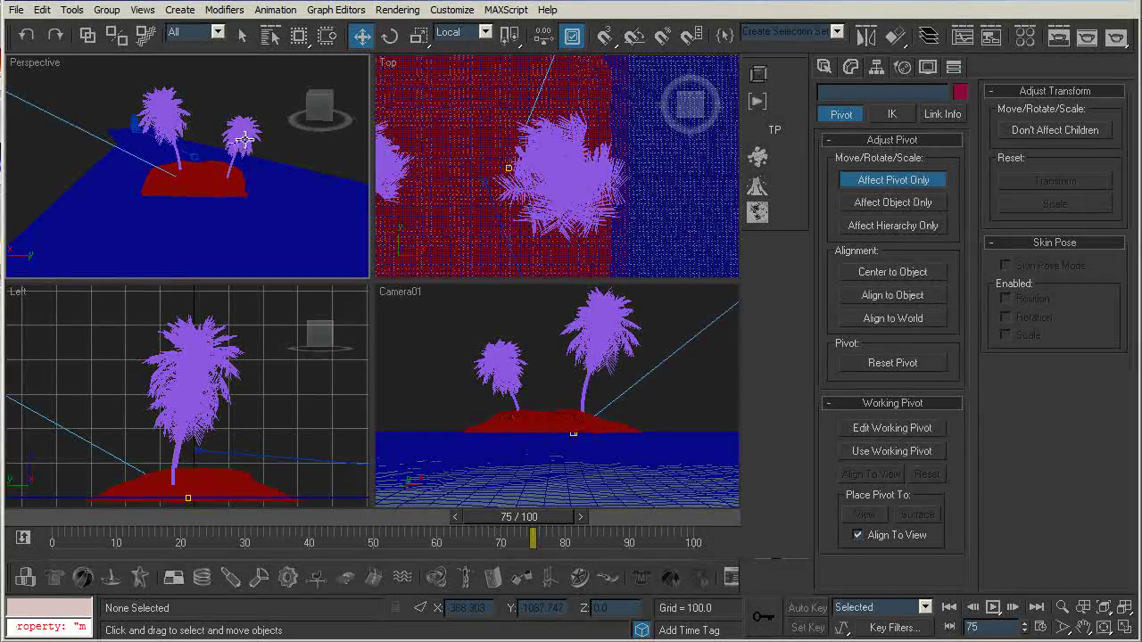
click(895, 181)
- With Auto Key on, scale the larger palm uniformly down to almost nothing at frame 75
click(177, 122)
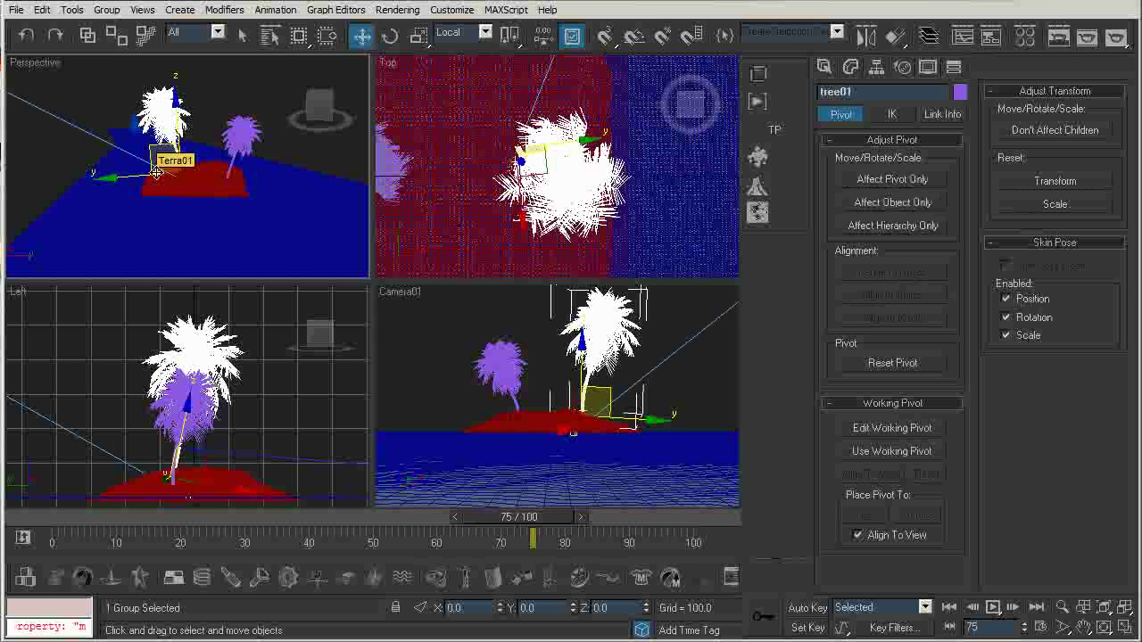
key(r)
alt+middle_drag(98, 182, 213, 166)
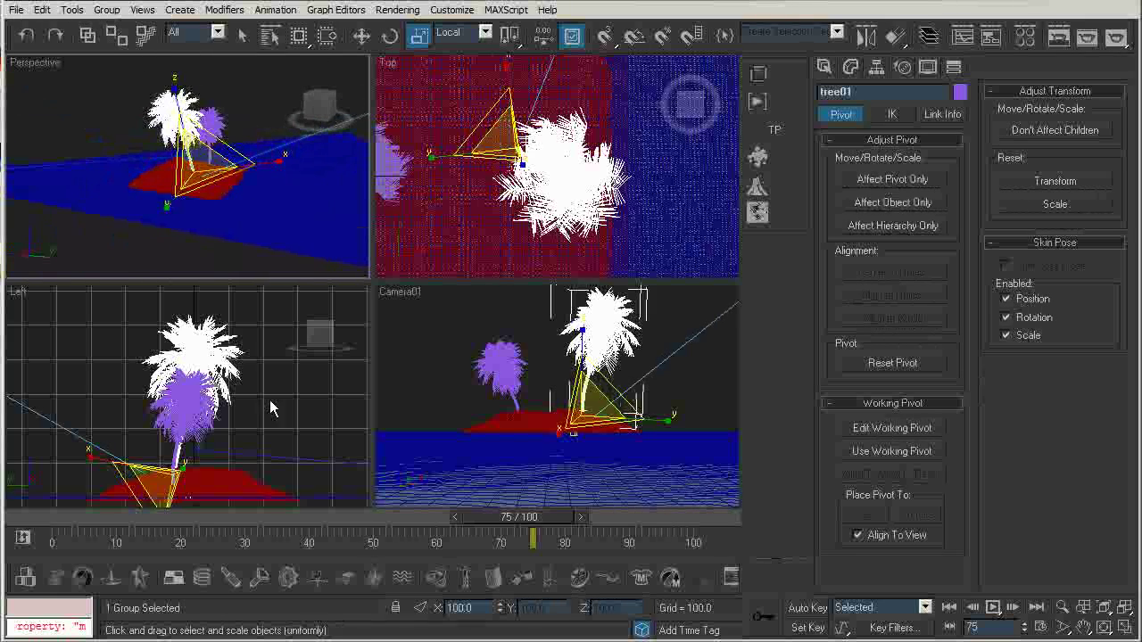
key(n)
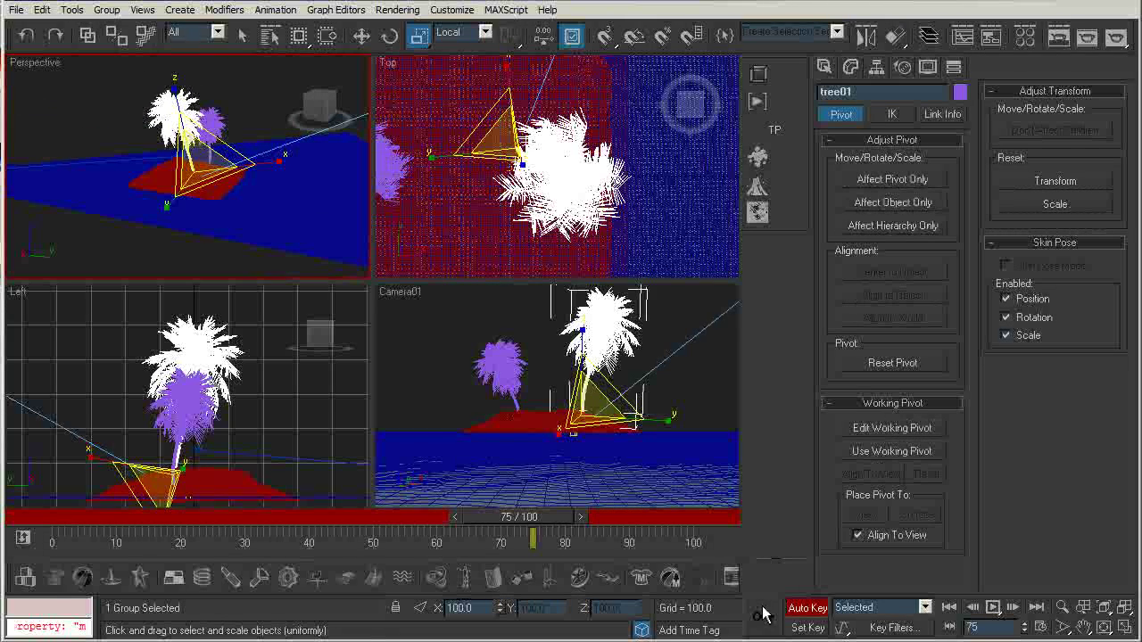
drag(194, 155, 290, 483)
drag(192, 157, 330, 542)
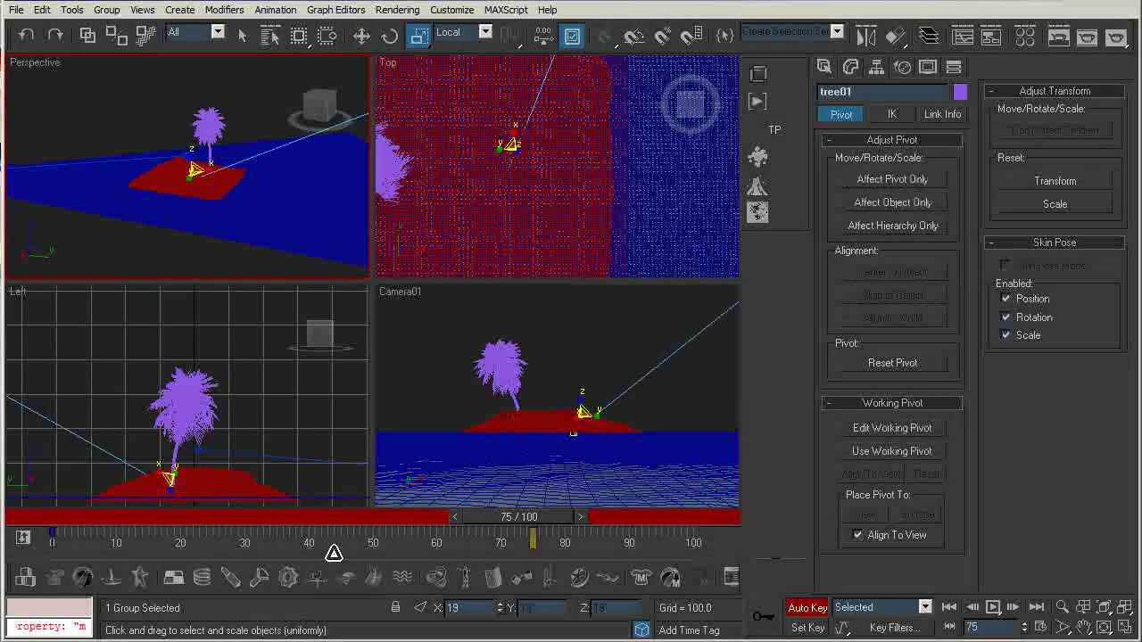
key(ctrl+z)
key(r)
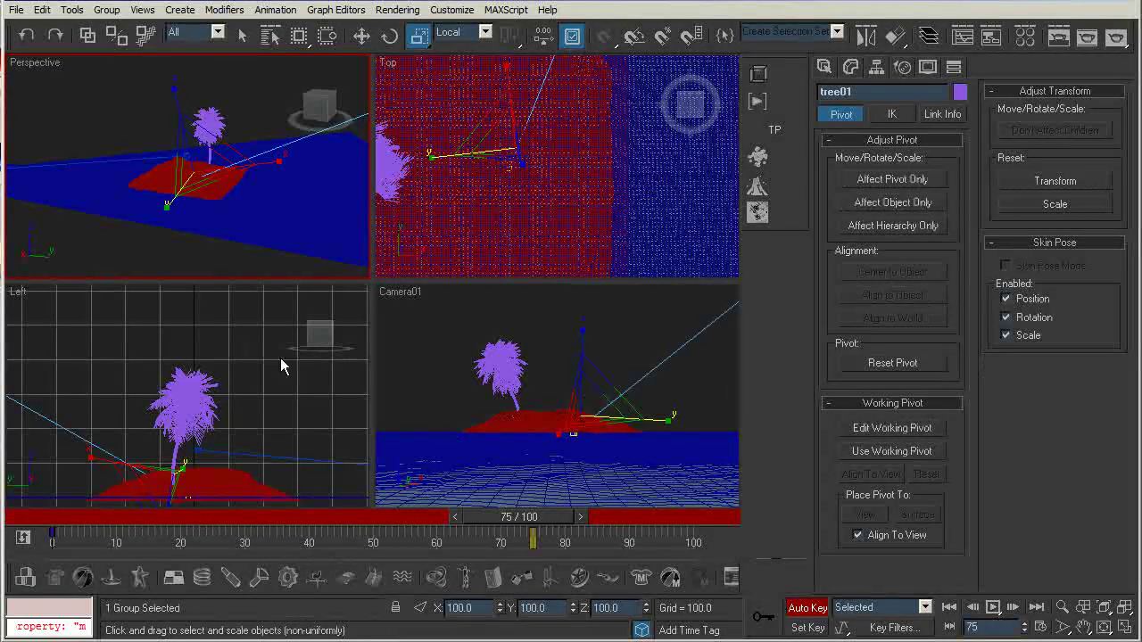
- At frame 82, scale the larger palm back up uniformly, finishing with a further enlargement of about 110 percent
drag(548, 528, 639, 542)
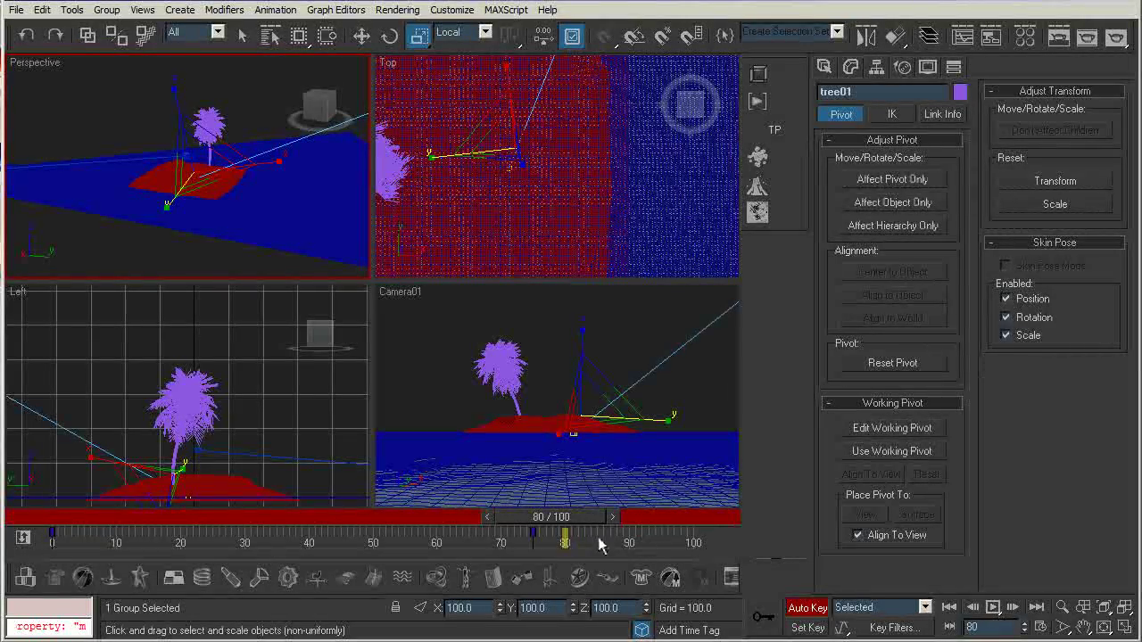
key(period)
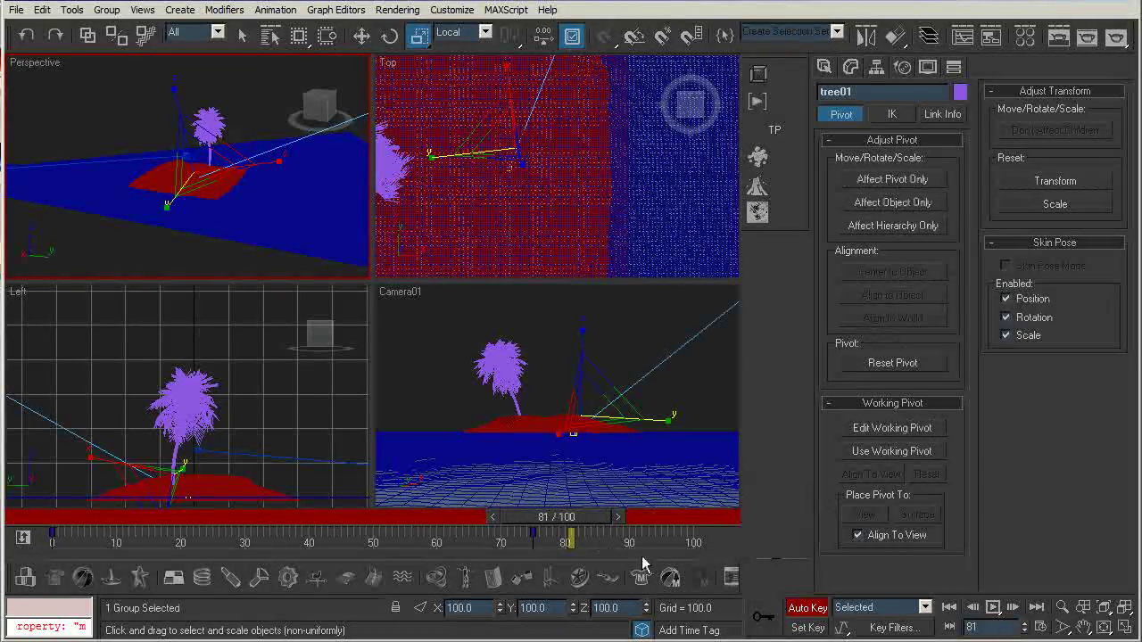
key(period)
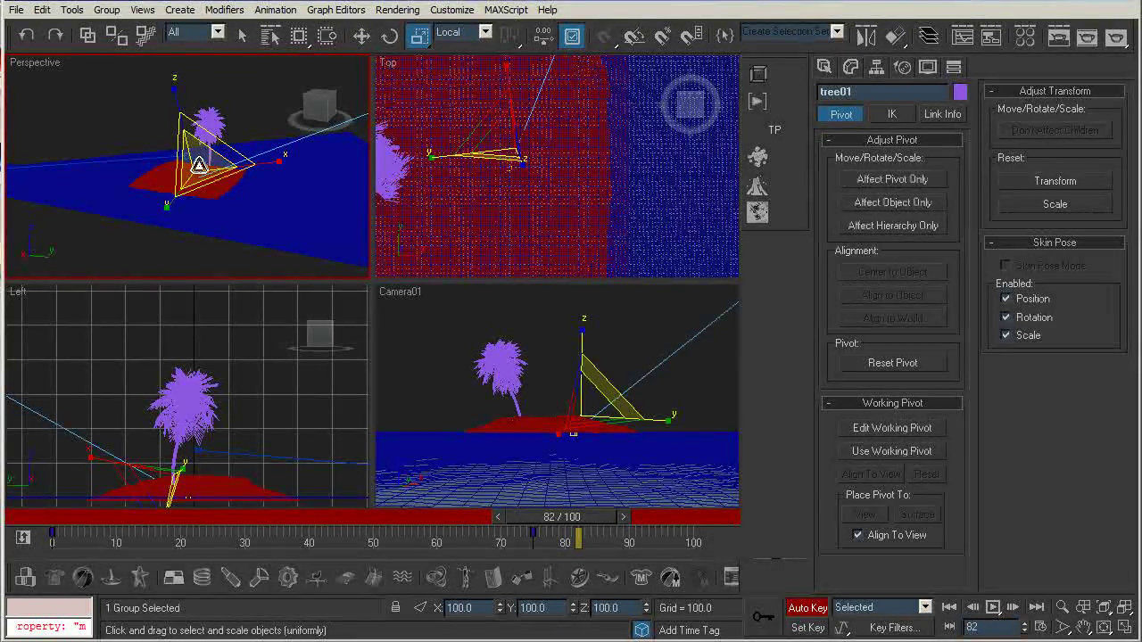
drag(198, 166, 176, 11)
drag(200, 166, 166, 58)
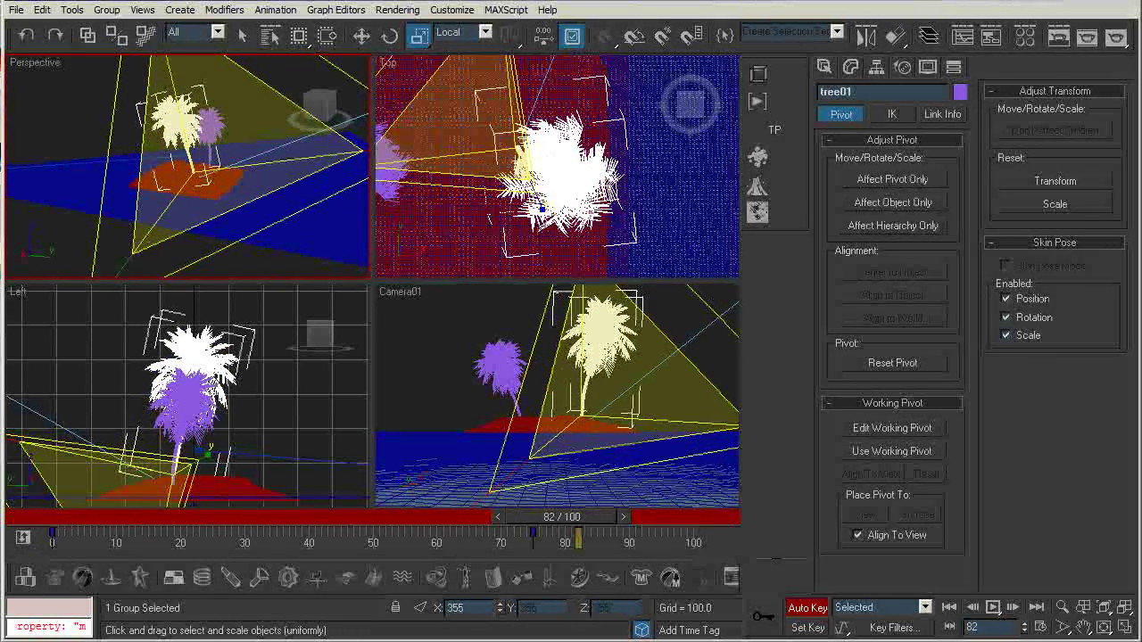
right_click(166, 58)
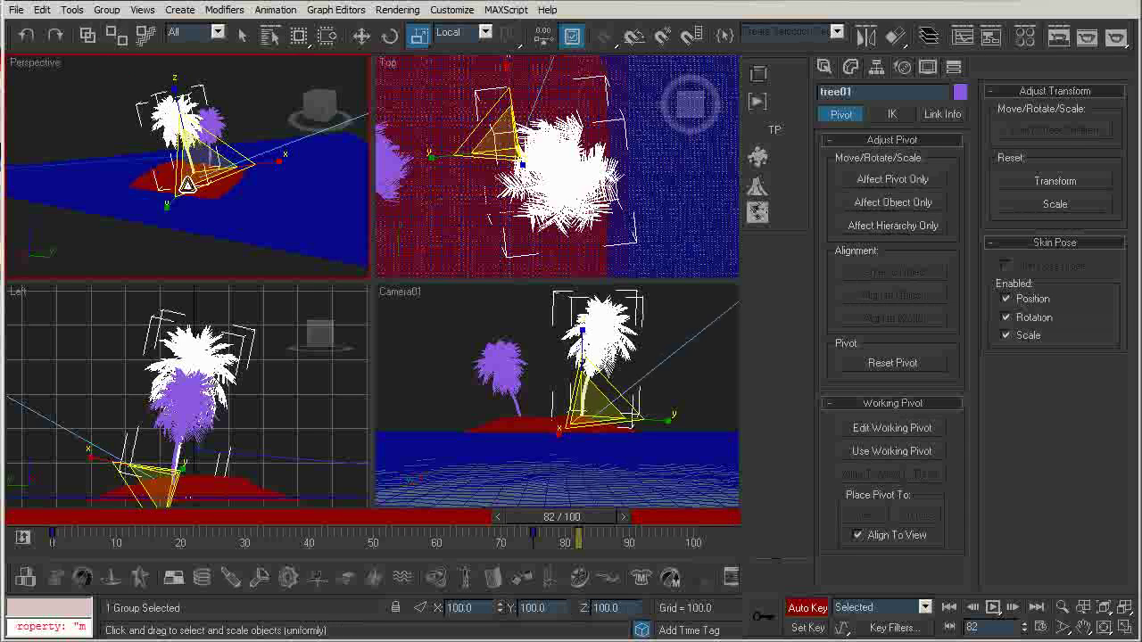
drag(190, 165, 187, 157)
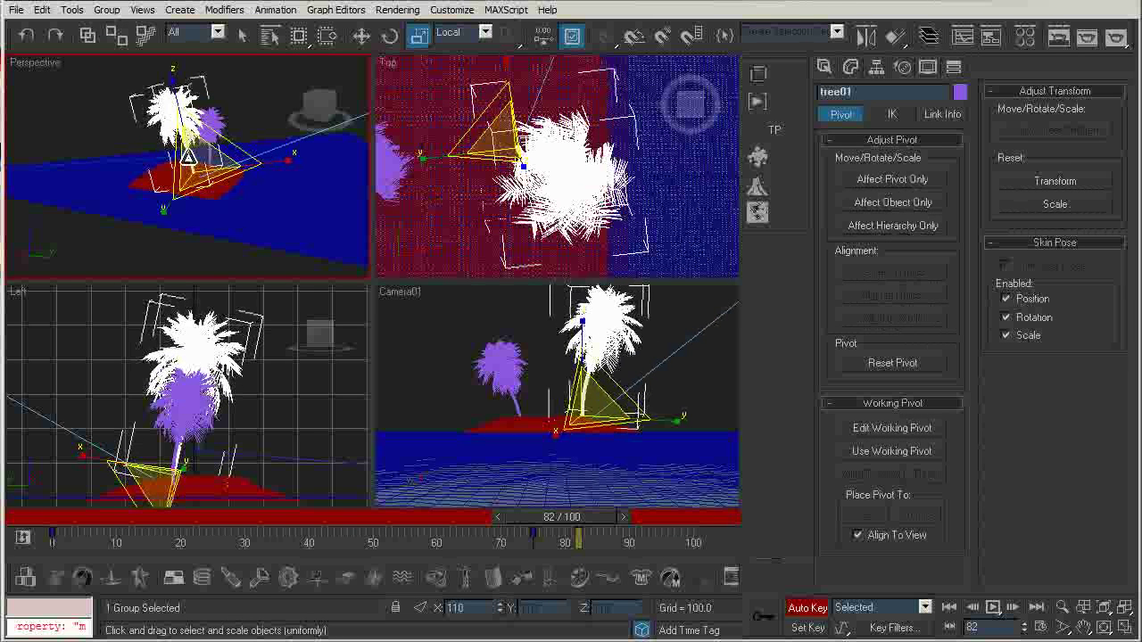
right_click(187, 157)
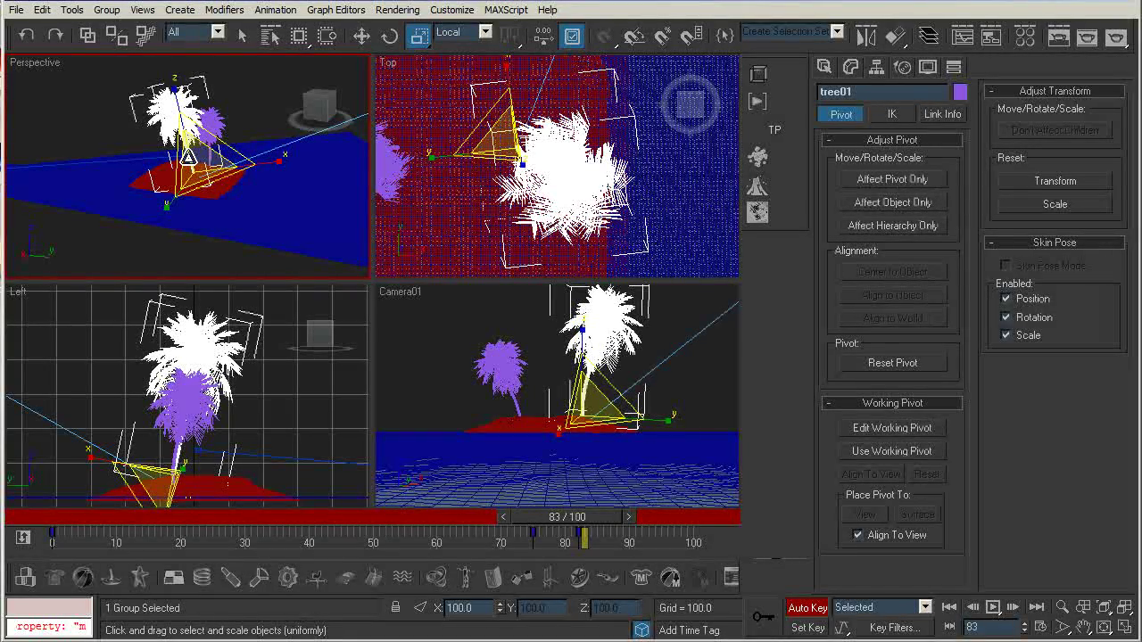
- At frame 86, scale the larger palm uniformly to about 81 percent, then deselect it
key(period)
key(period)
key(period)
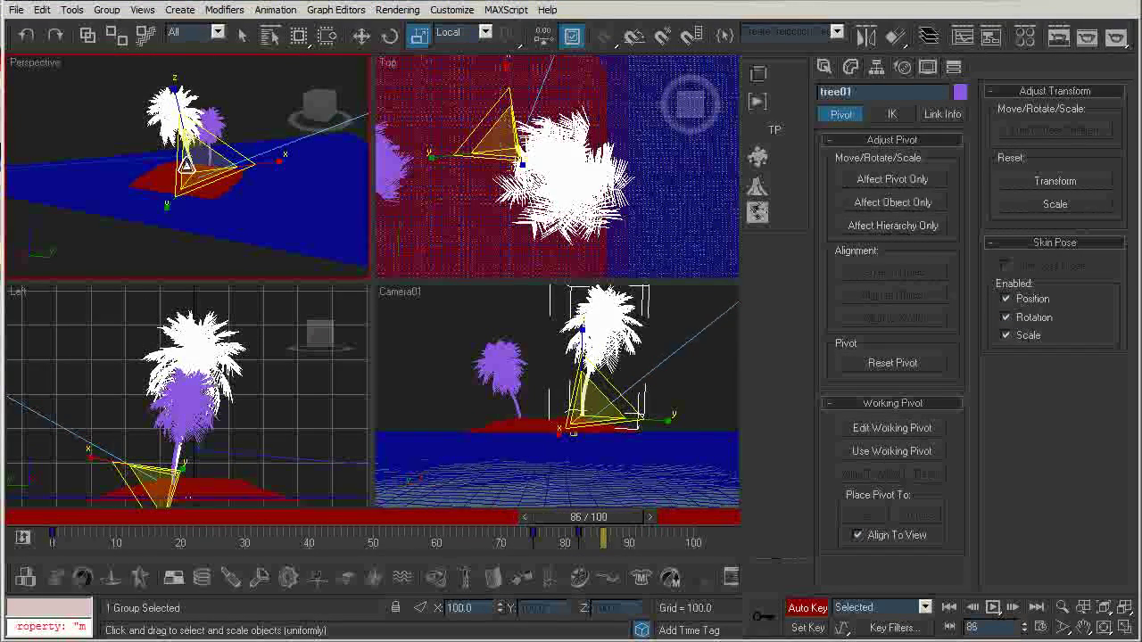
drag(573, 432, 551, 418)
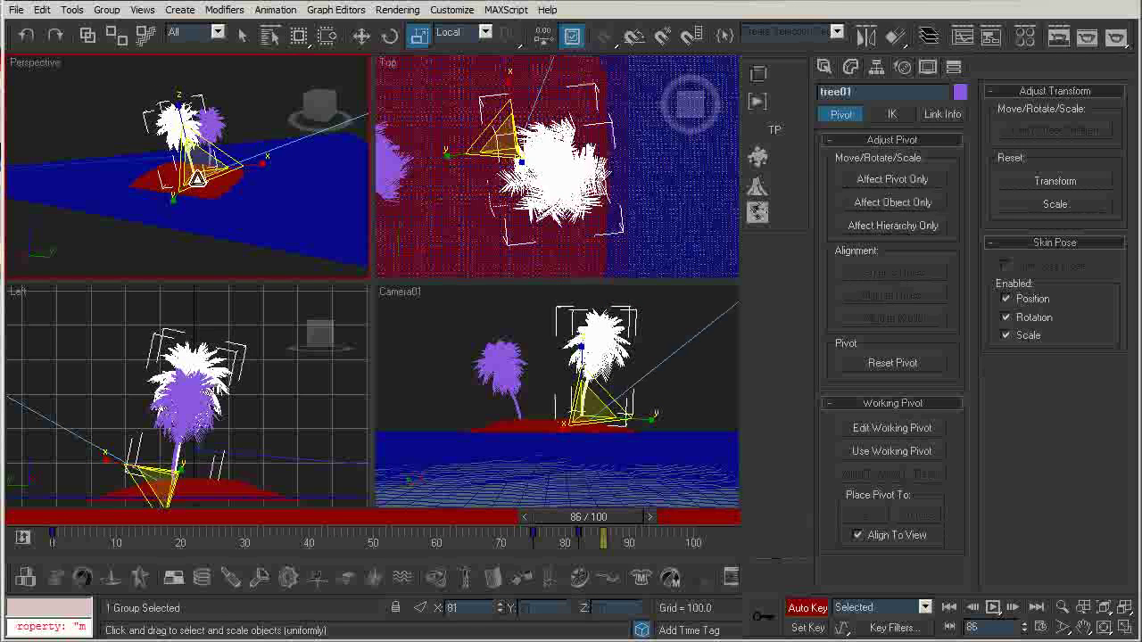
click(534, 327)
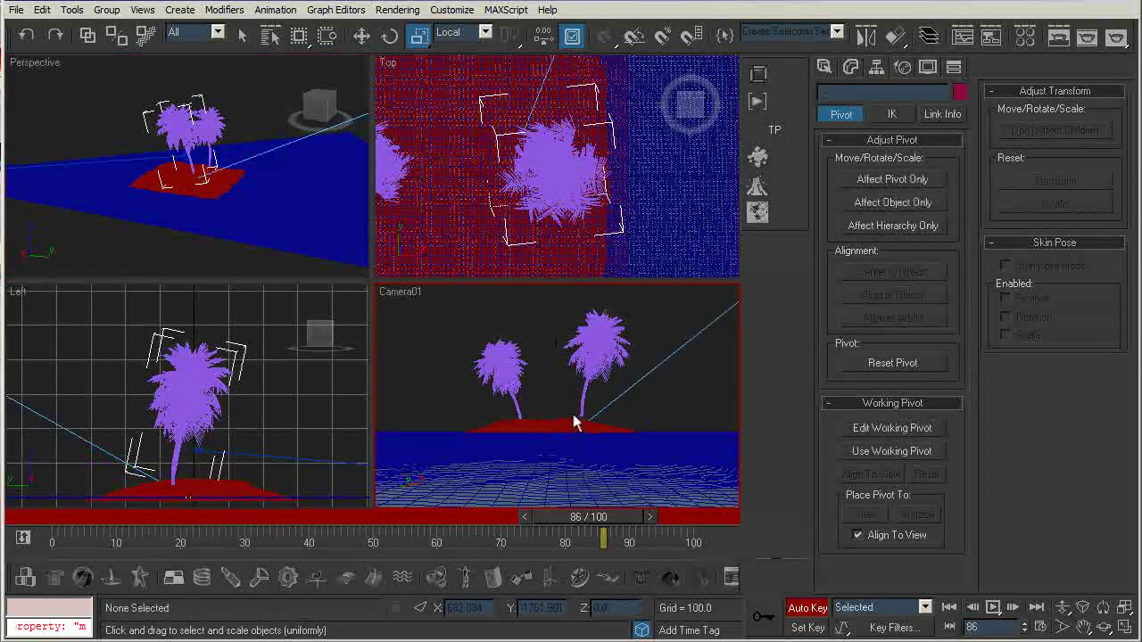
- Select the larger palm and review its growth frame by frame from frame 75 to frame 79
click(585, 374)
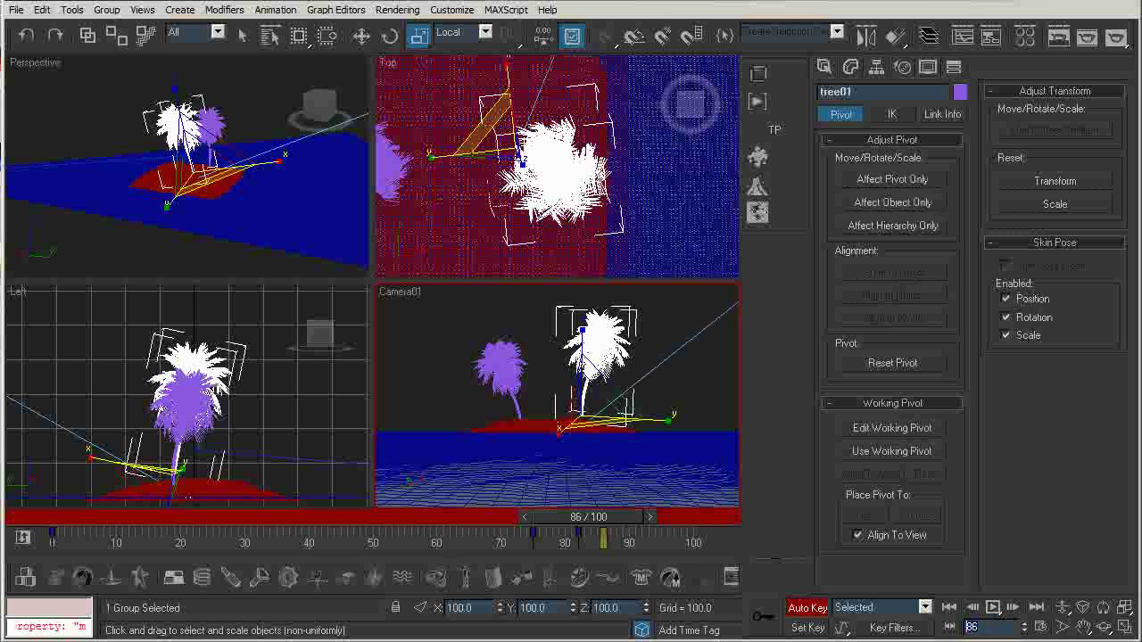
text(5)
key(Return)
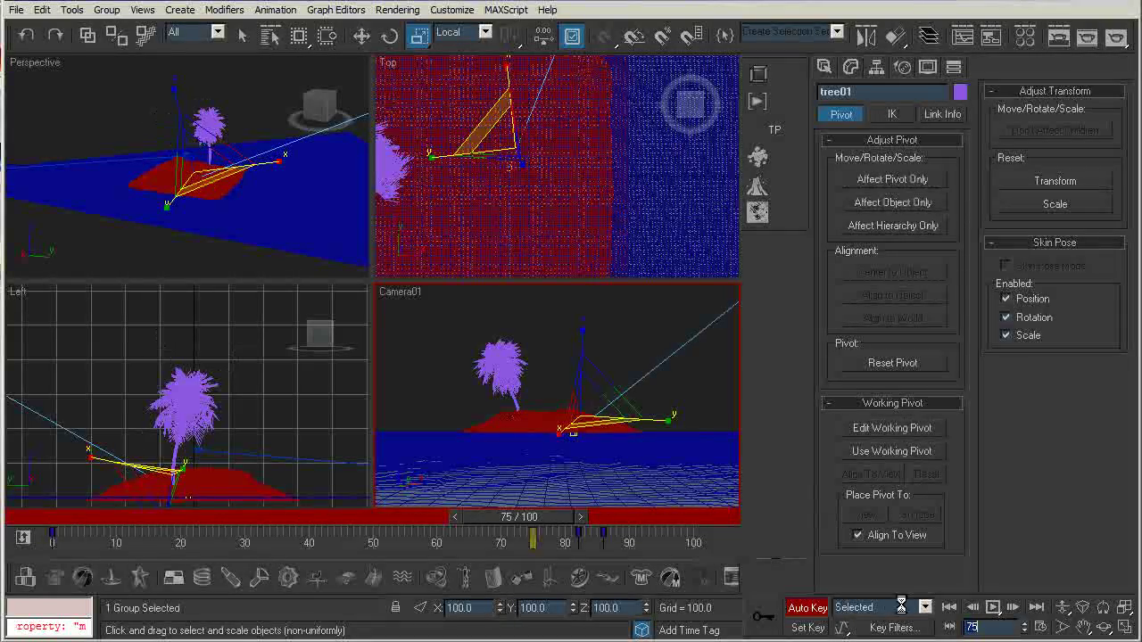
drag(586, 404, 546, 394)
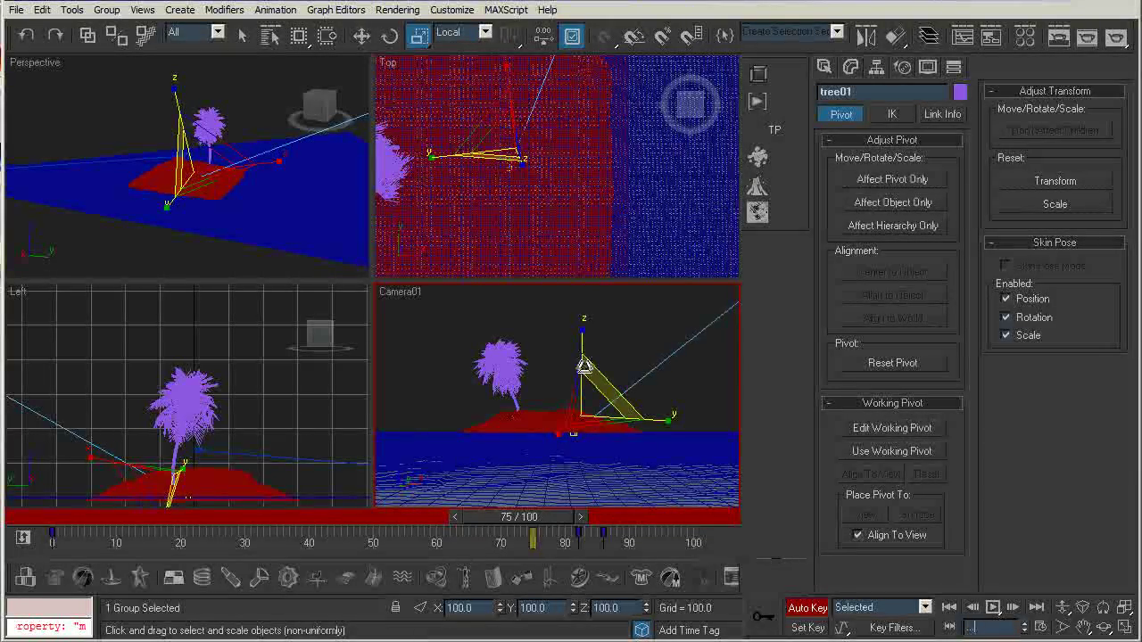
key(period)
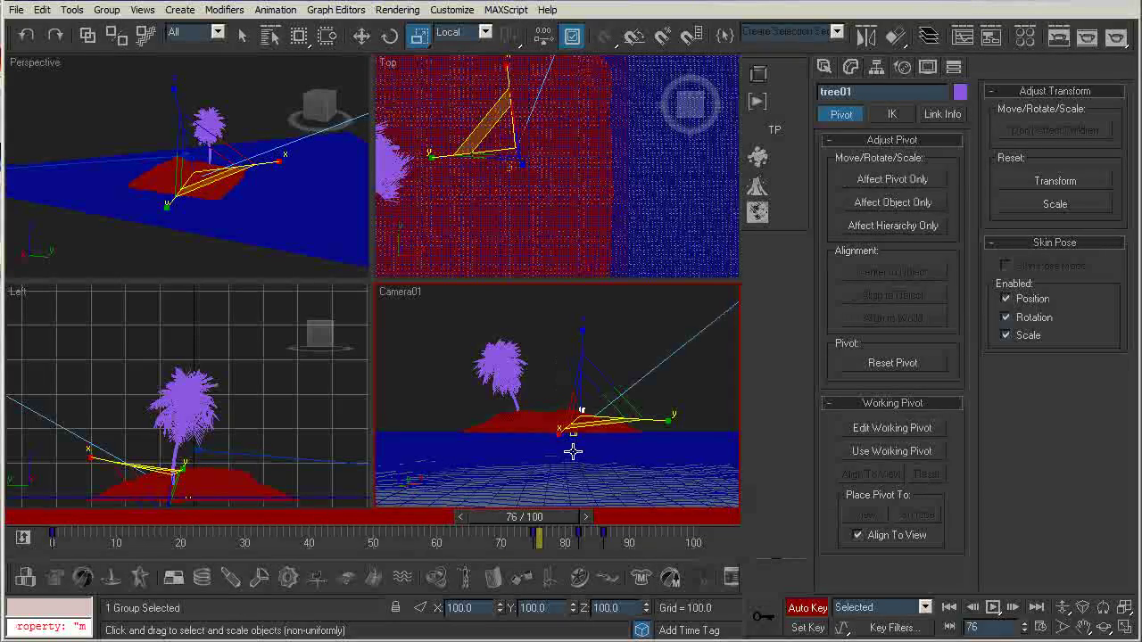
key(period)
key(period)
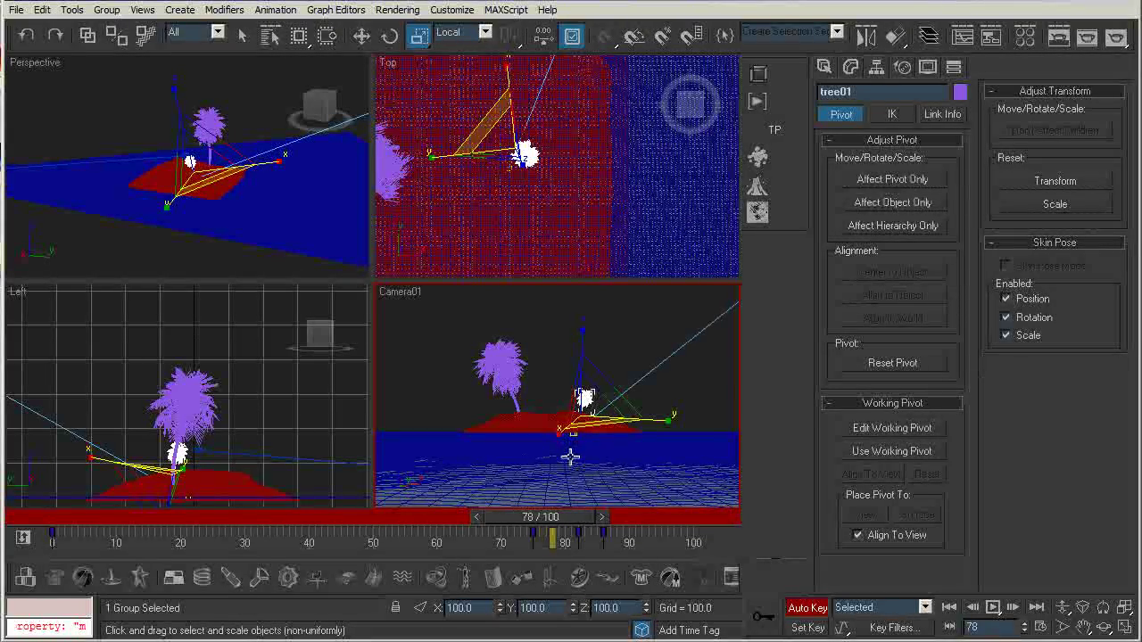
key(period)
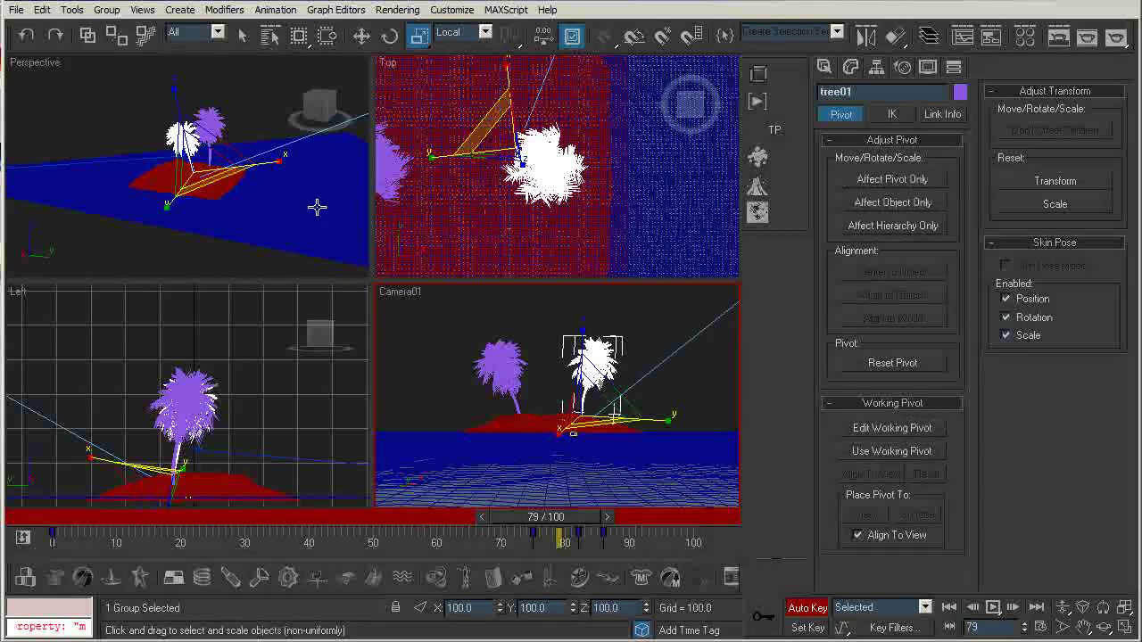
- Examine the larger palm's trunk base up close in the perspective view while advancing the animation to frame 82
right_click(253, 375)
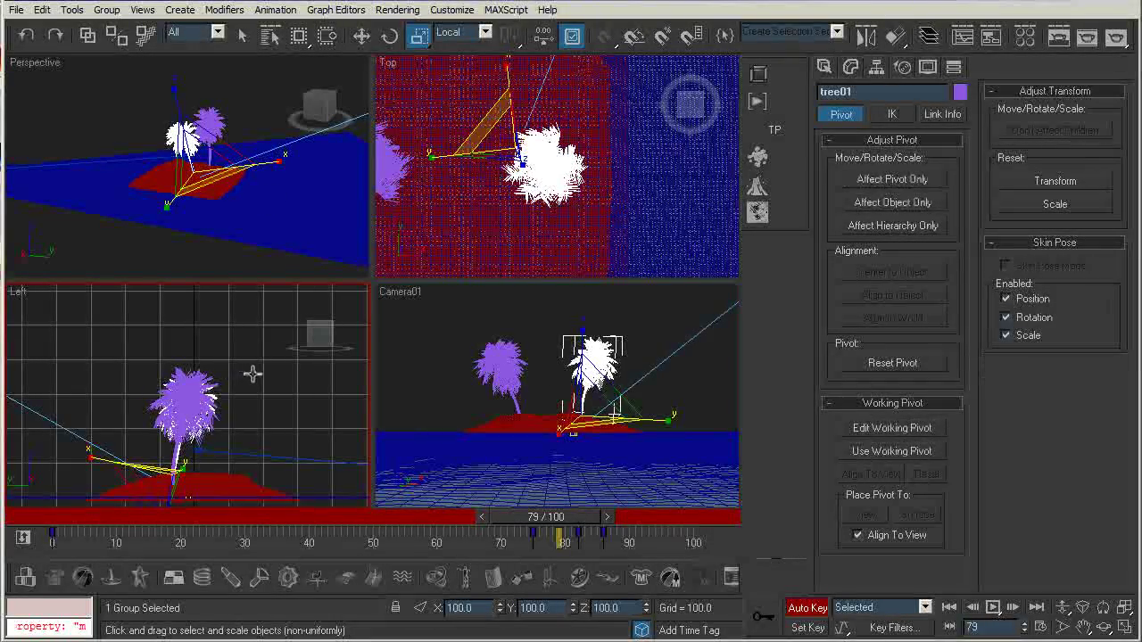
right_click(551, 196)
middle_drag(120, 165, 160, 161)
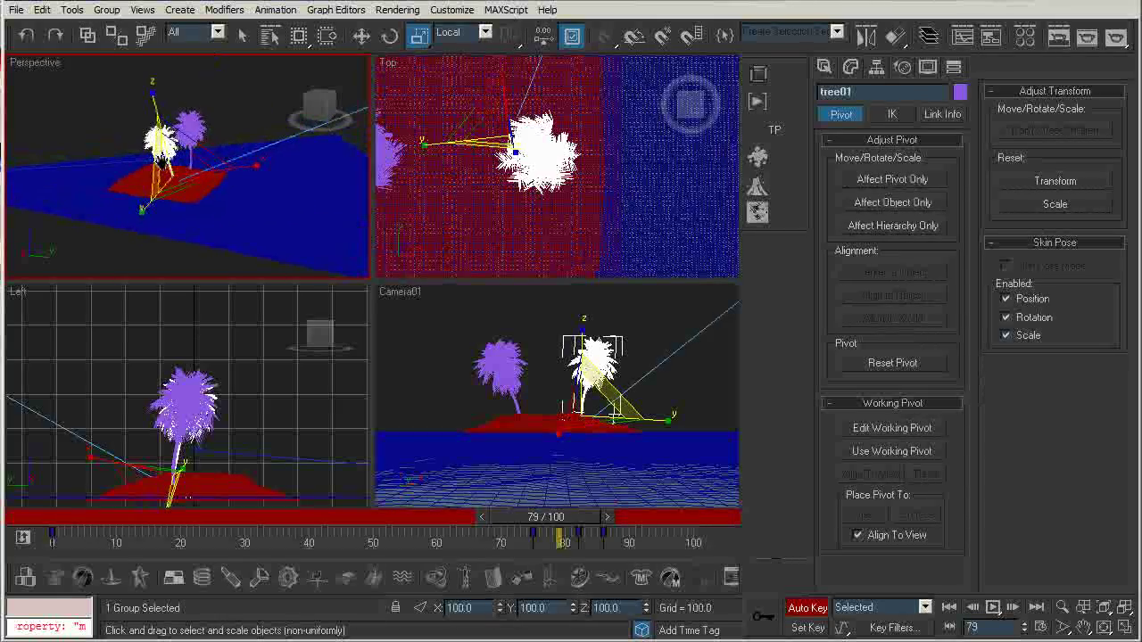
key(z)
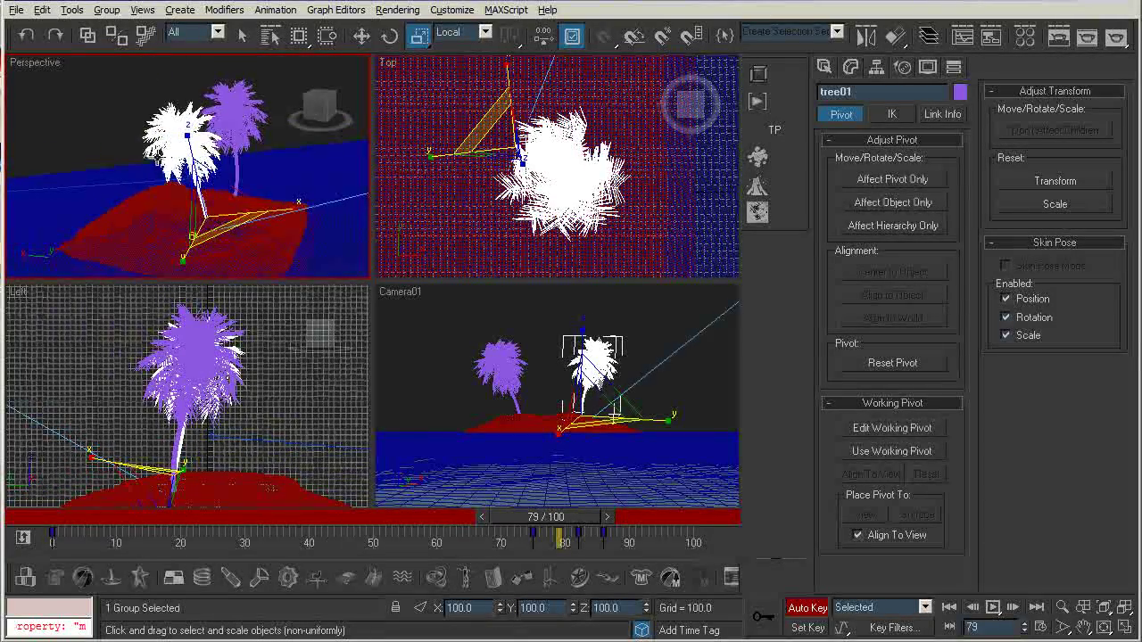
middle_drag(185, 205, 228, 194)
scroll(229, 196, up, 5)
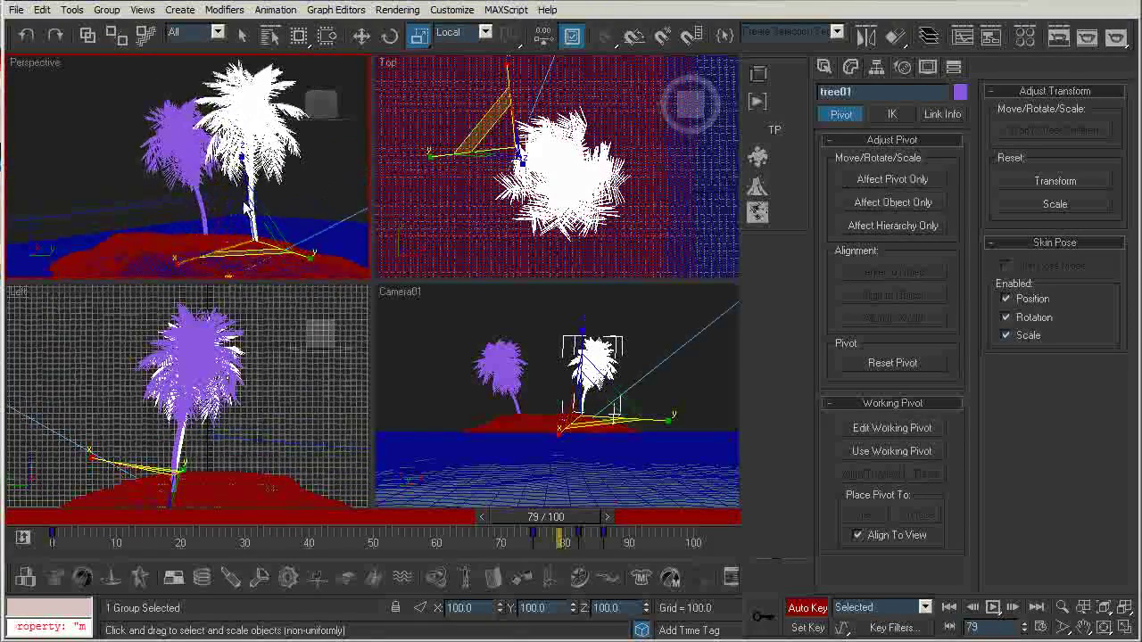
alt+middle_drag(281, 223, 175, 238)
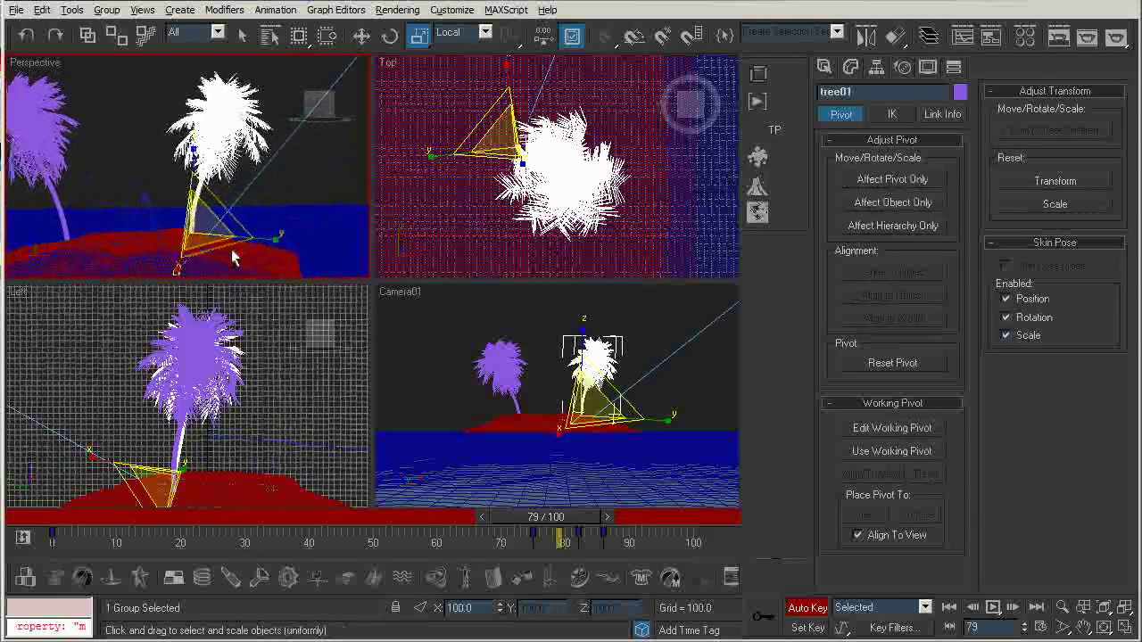
key(period)
key(period)
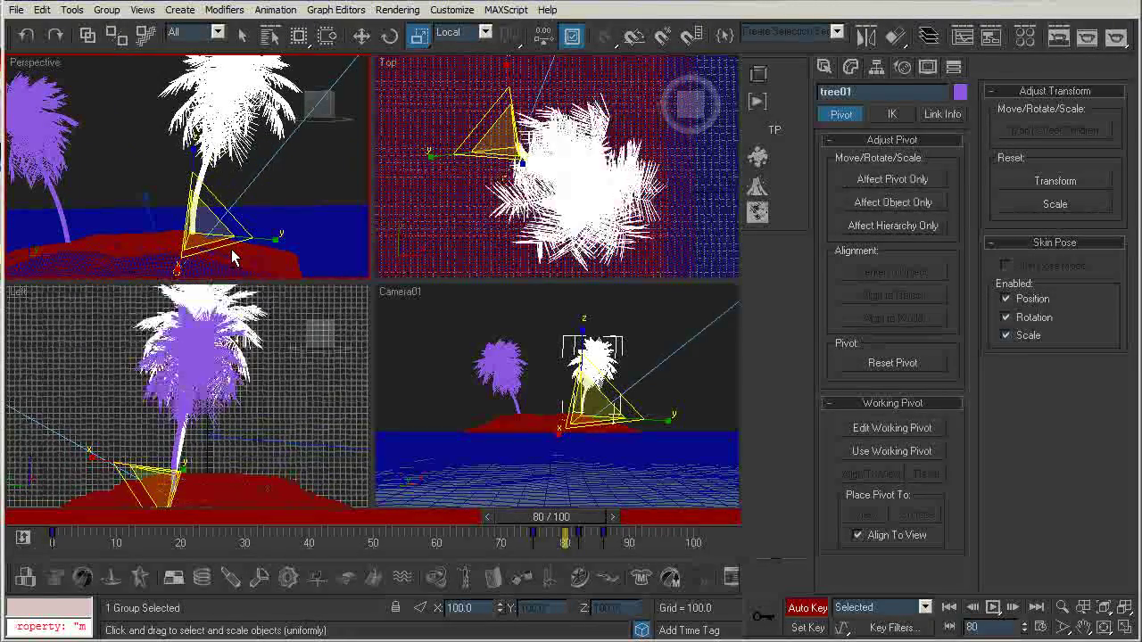
key(r)
drag(242, 247, 229, 248)
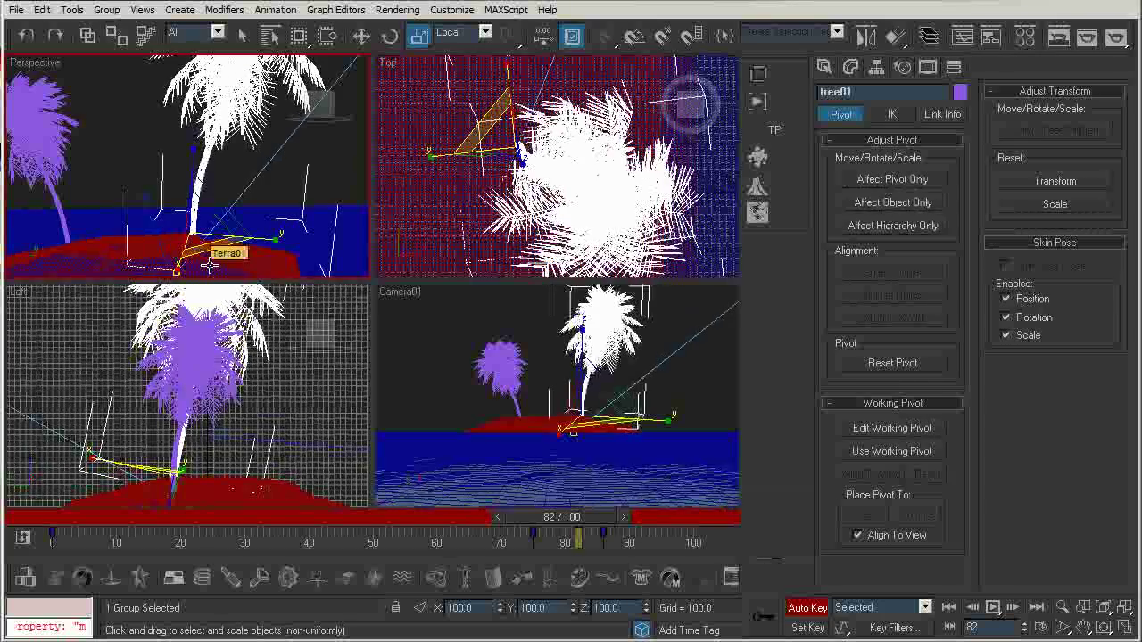
- Deselect the palm and step from frame 80 to 95, checking the trunk bases against the island surface in the camera view
key(comma)
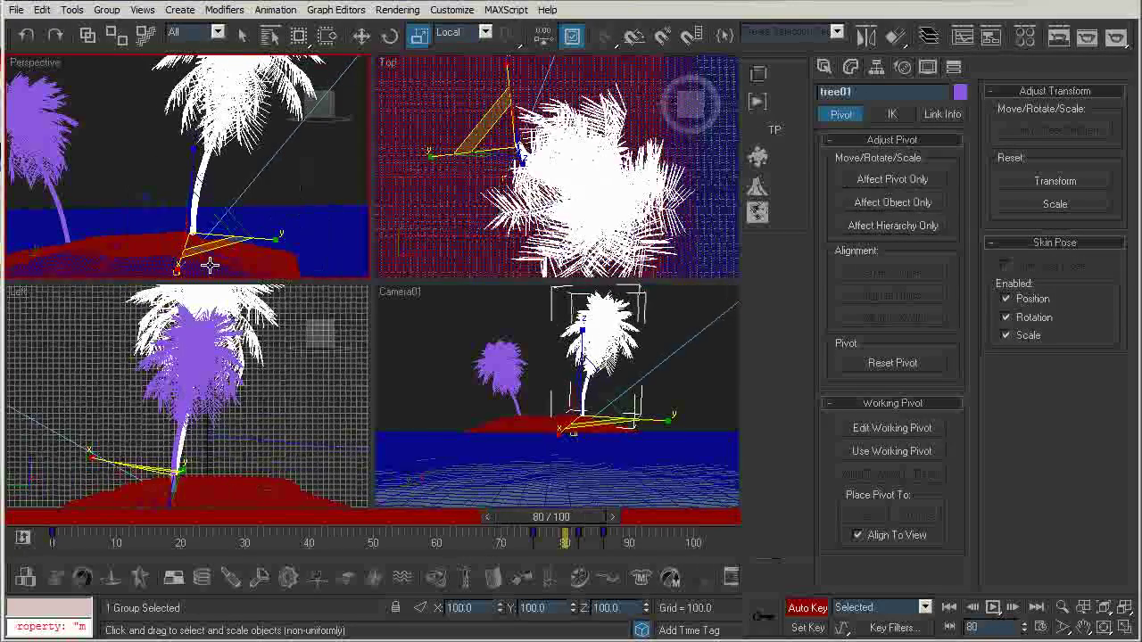
right_click(497, 328)
click(472, 337)
key(period)
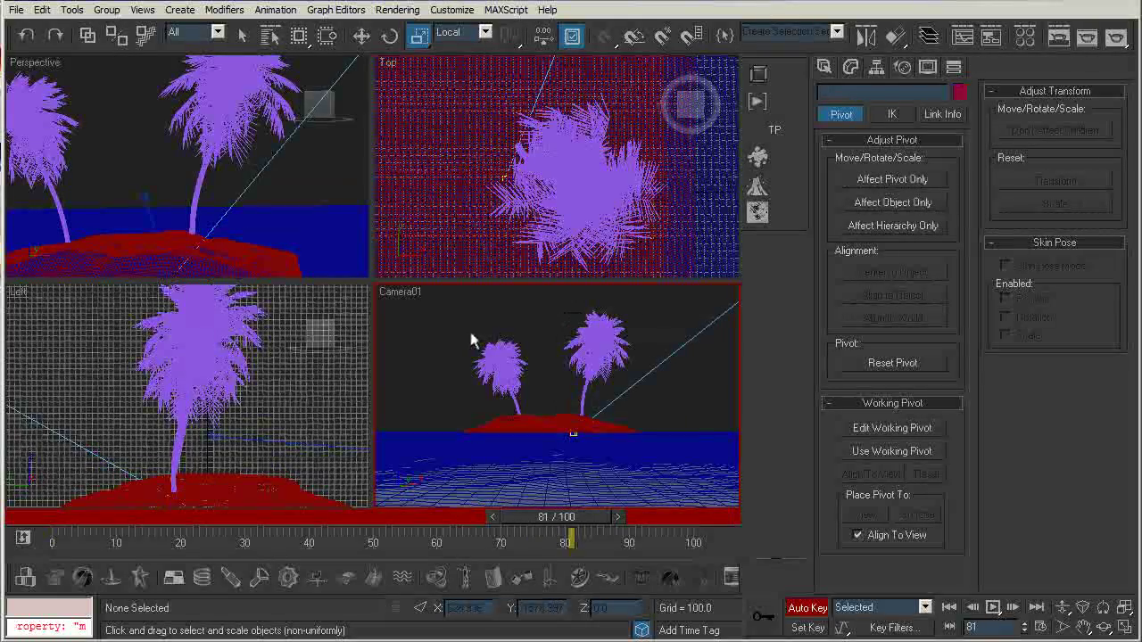
key(period)
key(period)
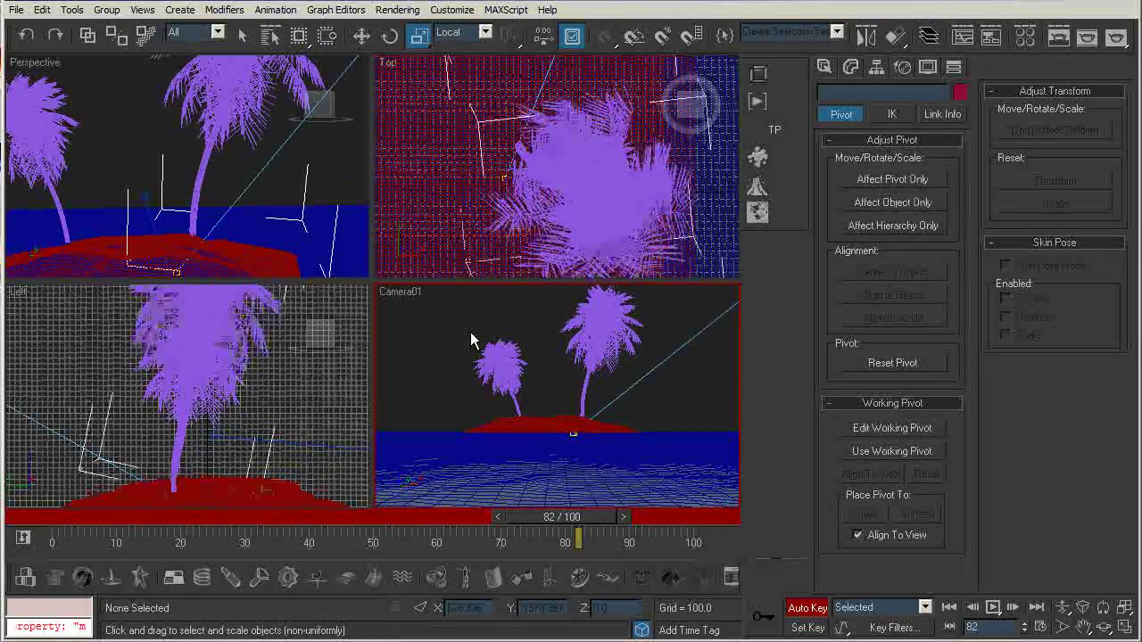
key(period)
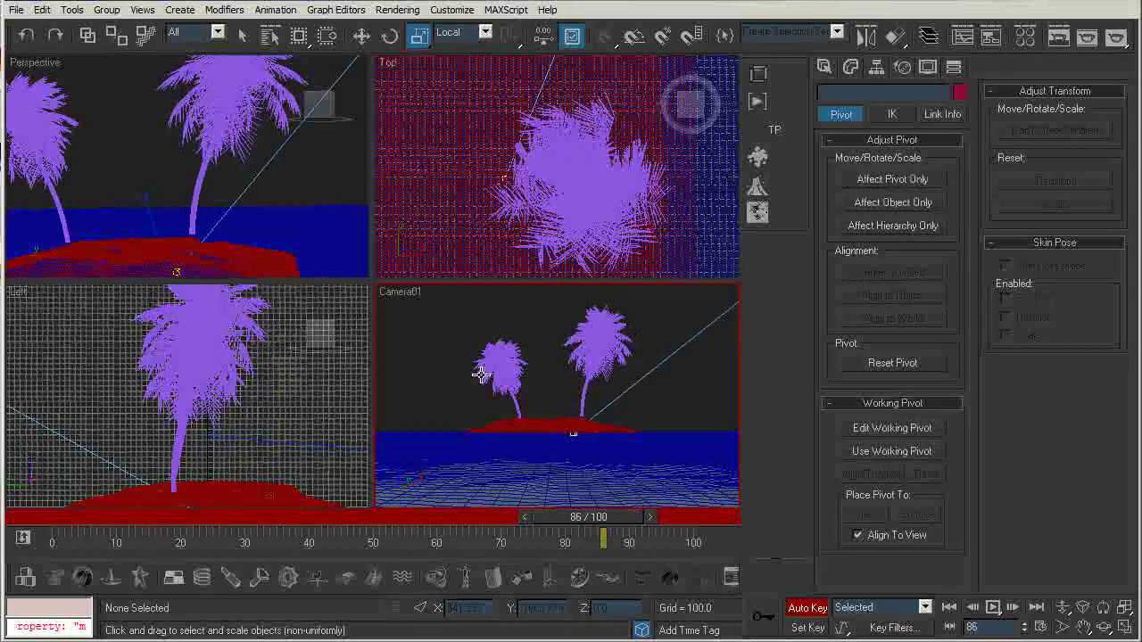
key(period)
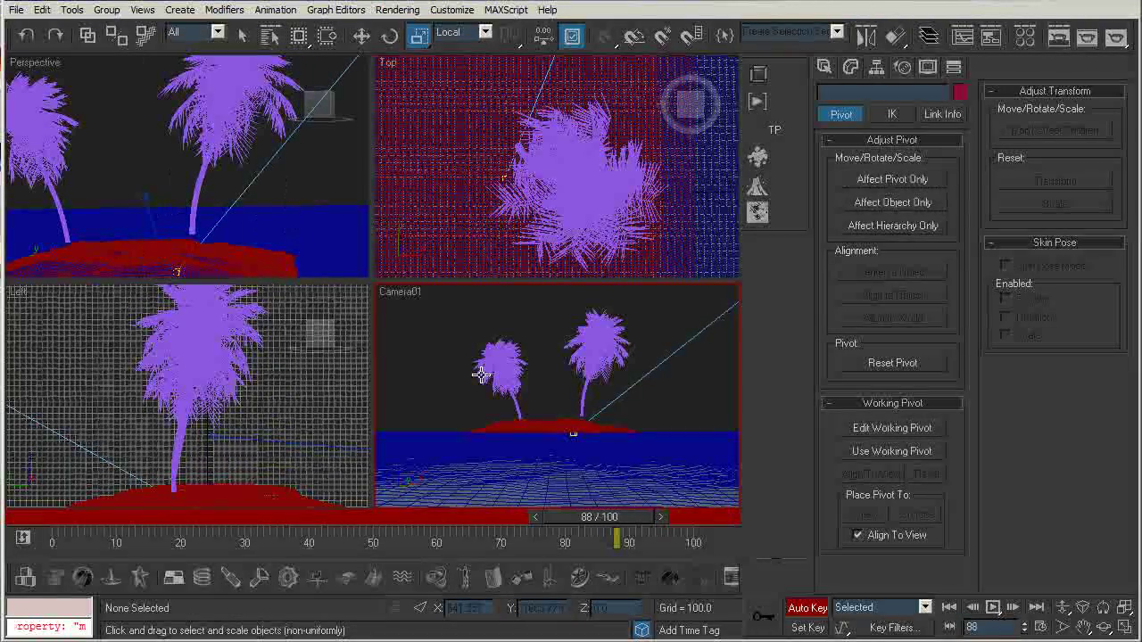
key(period)
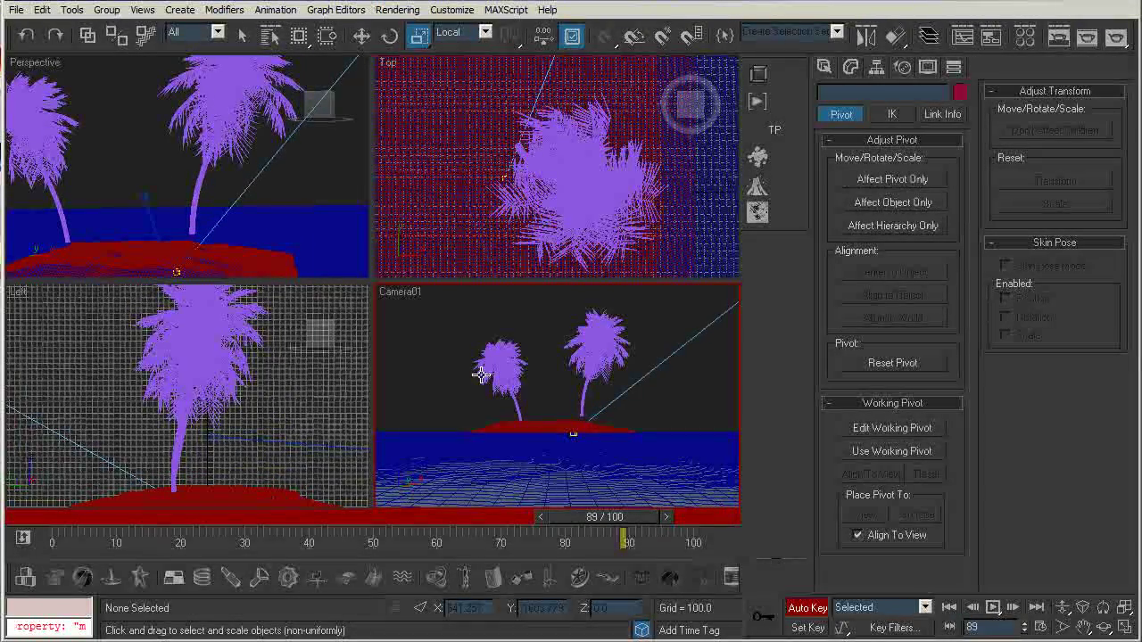
key(period)
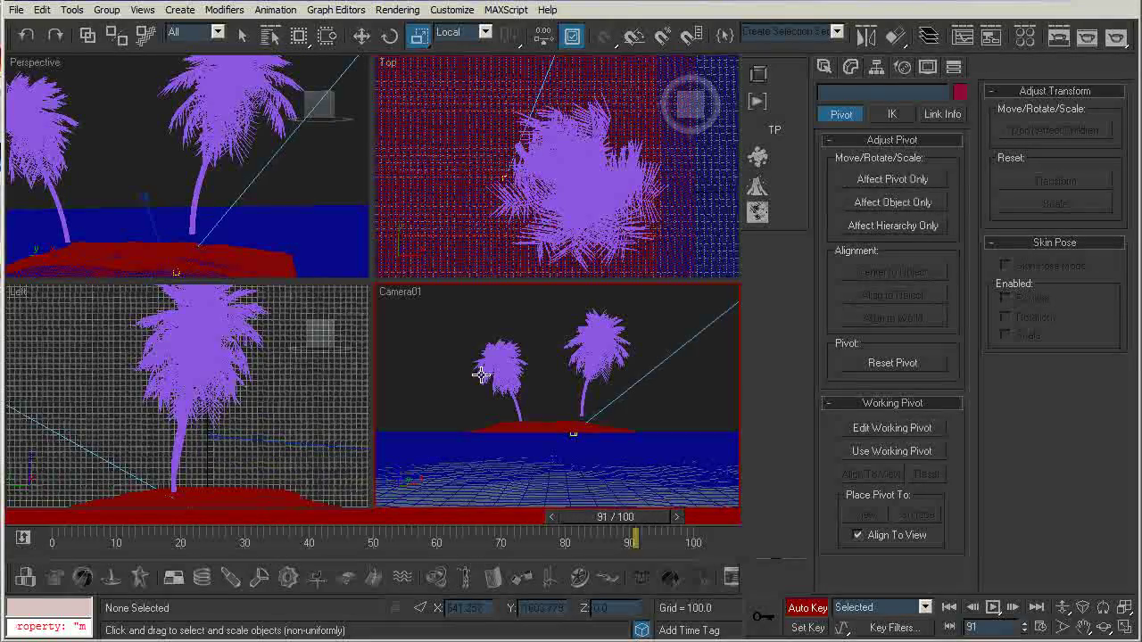
key(period)
key(period)
key(period)
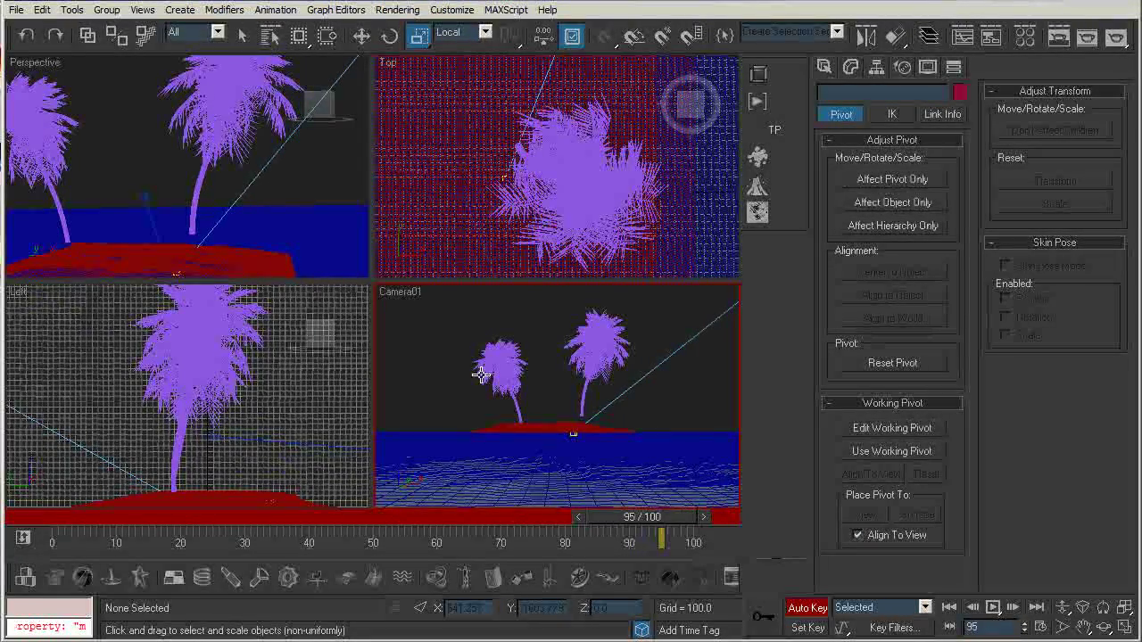
- Move the Terra01 island's last animation key to frame 80 and go to that frame
click(548, 423)
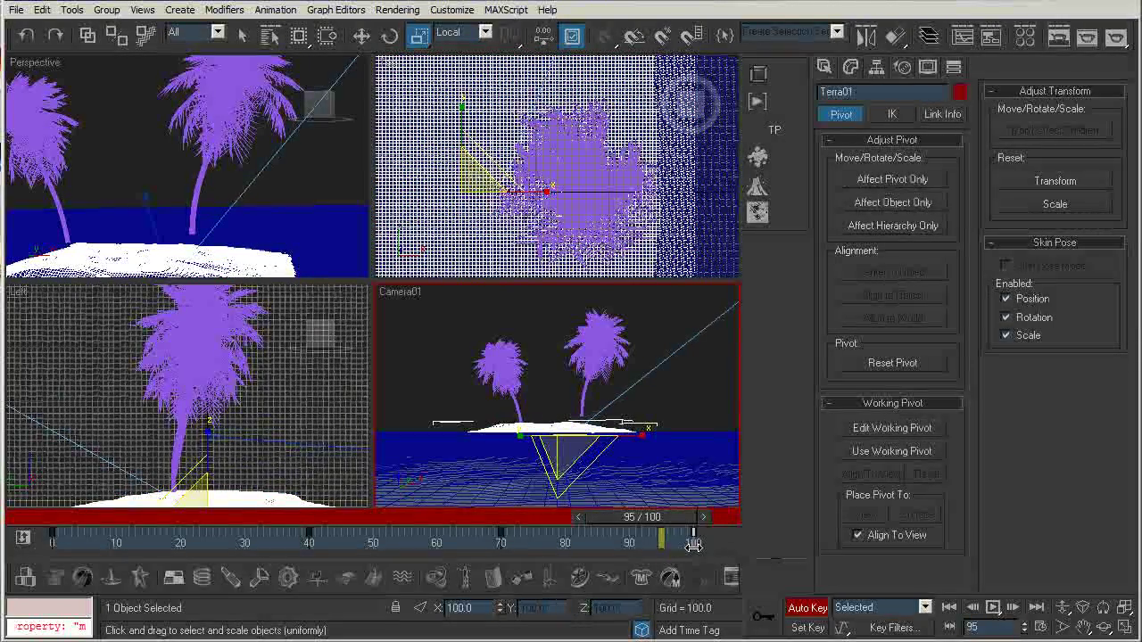
drag(693, 539, 566, 544)
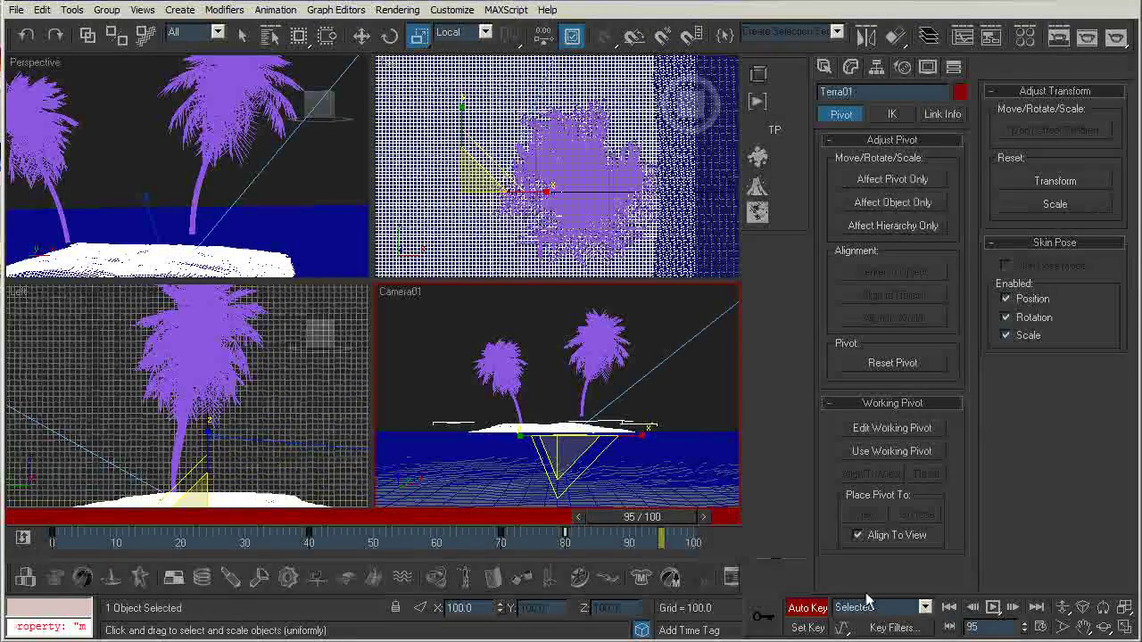
drag(989, 627, 946, 631)
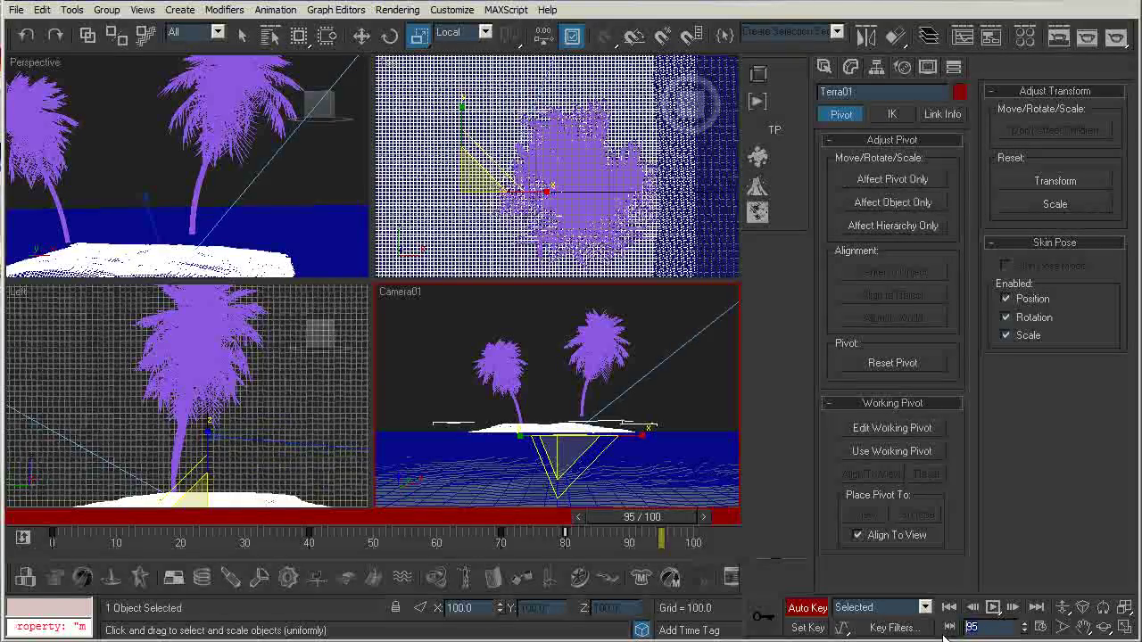
text(80)
key(Return)
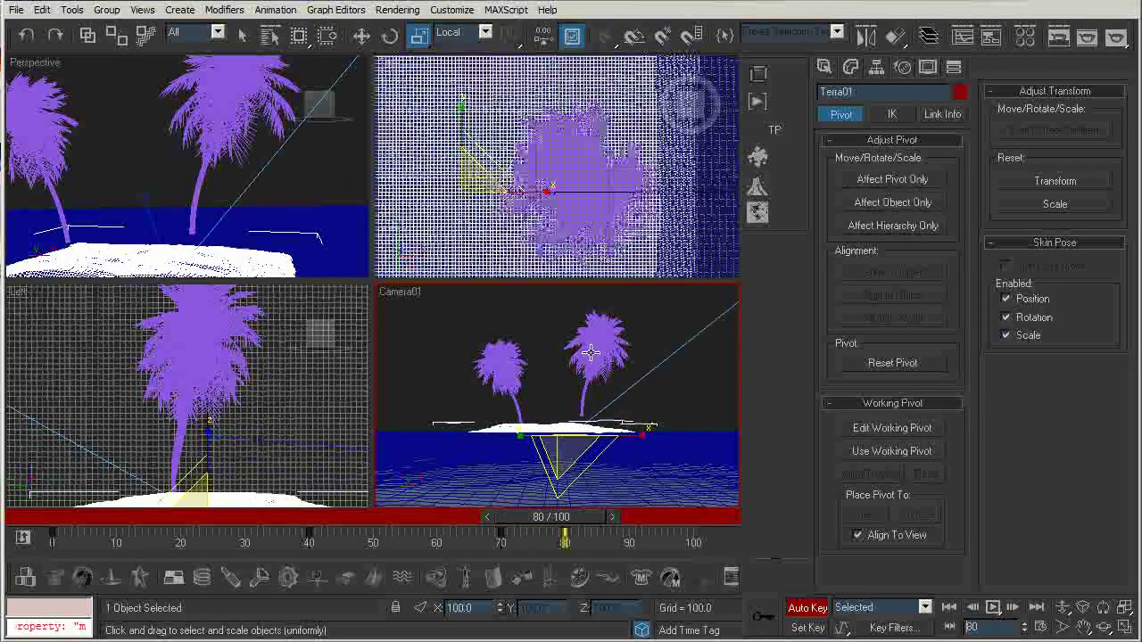
- Shift the larger palm's growth keys one frame earlier and, at frame 80, lower the palm onto the island surface
click(546, 445)
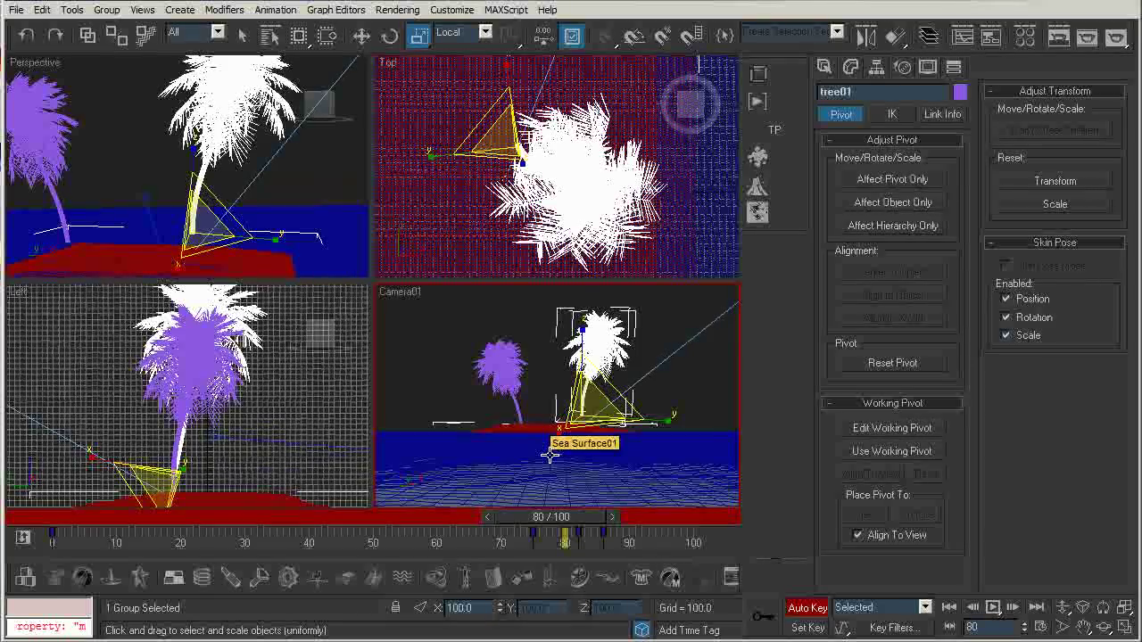
drag(626, 548, 526, 531)
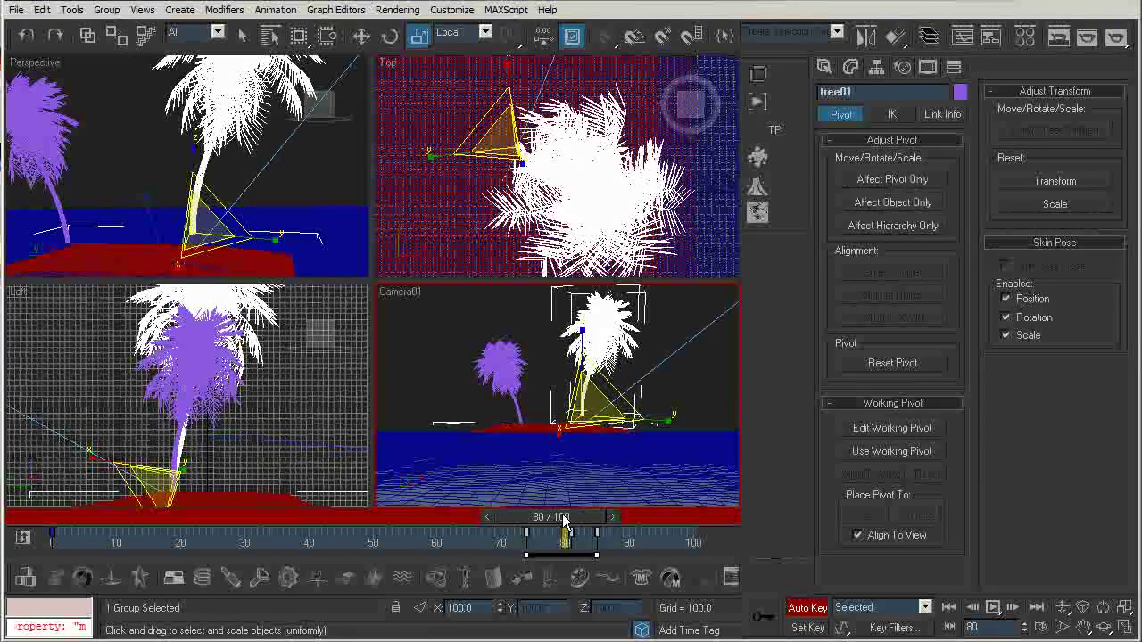
key(w)
drag(589, 352, 581, 353)
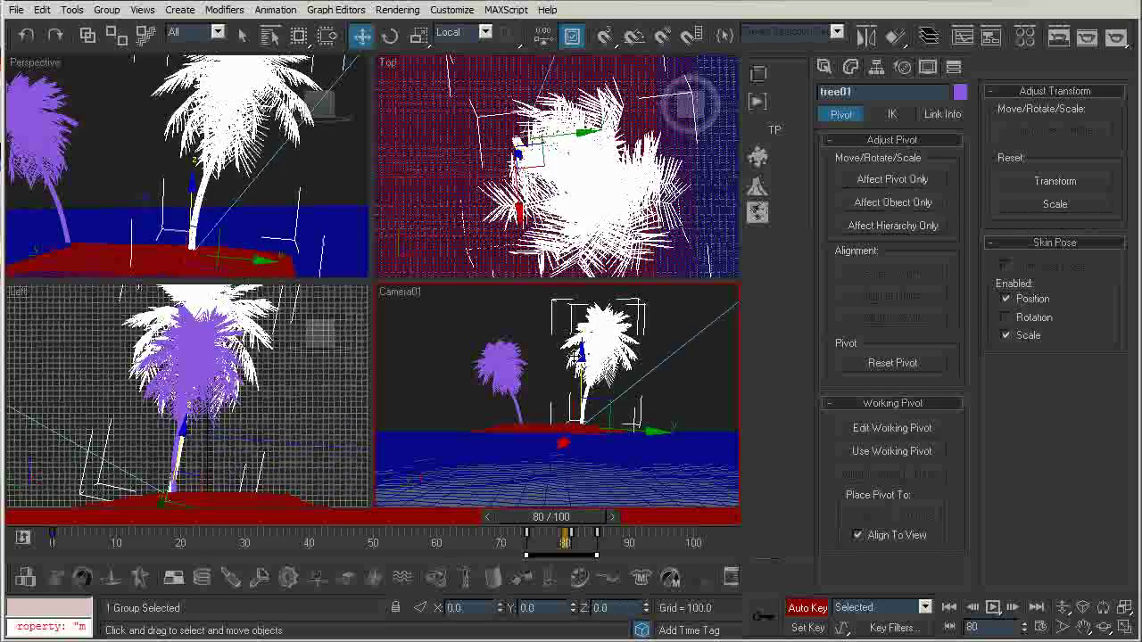
click(545, 546)
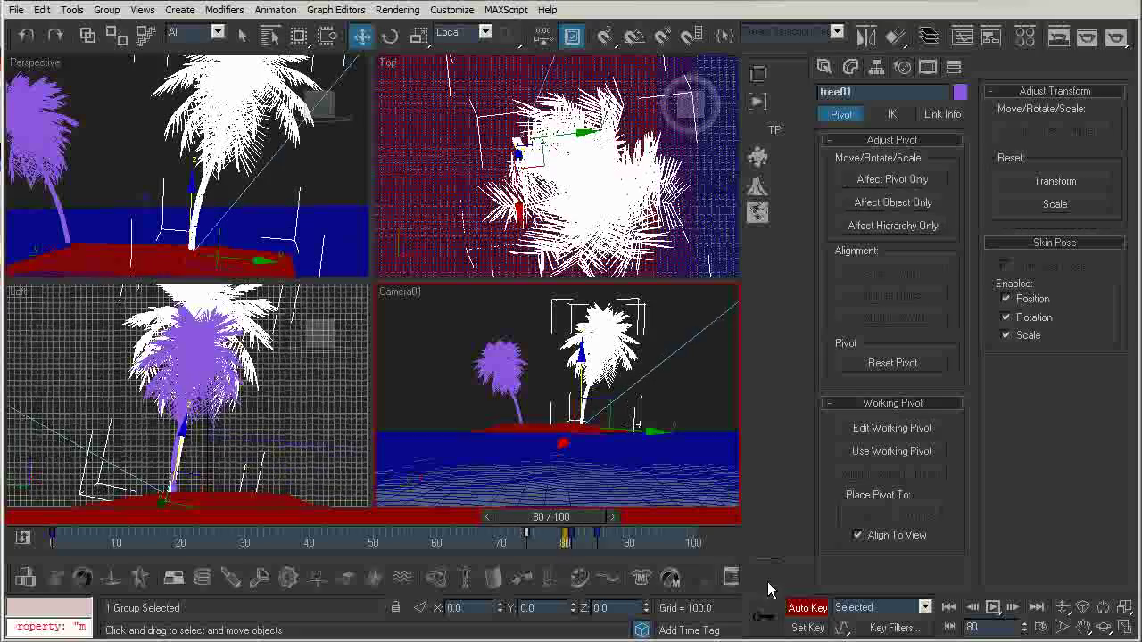
- Review the larger palm's growth from frame 70 to frame 88, then deselect it
double_click(971, 628)
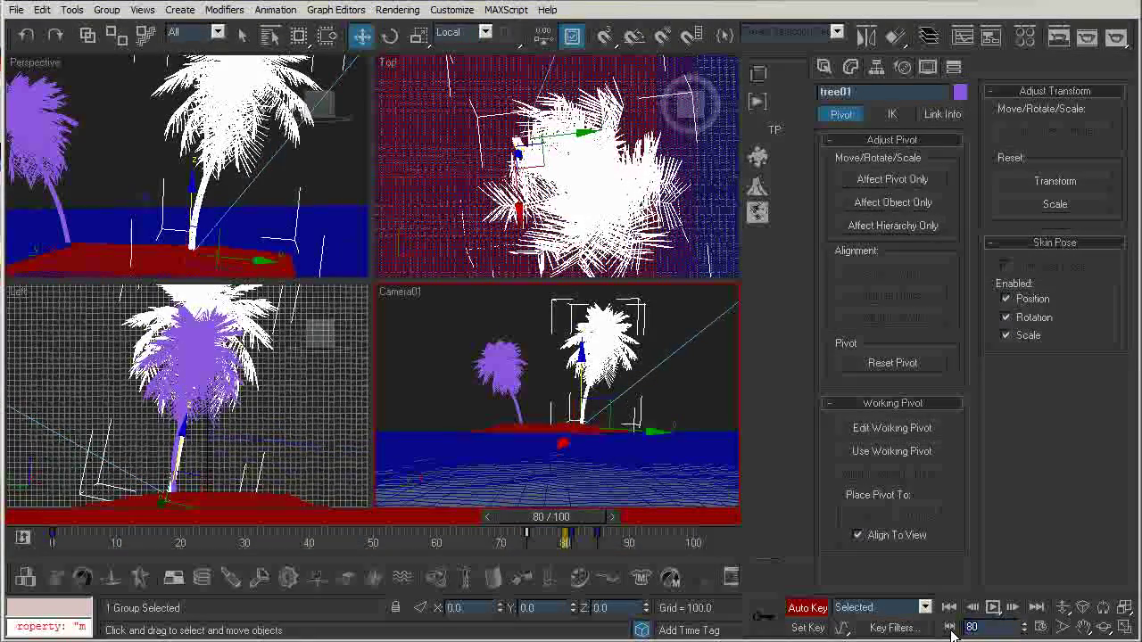
text(70)
key(Return)
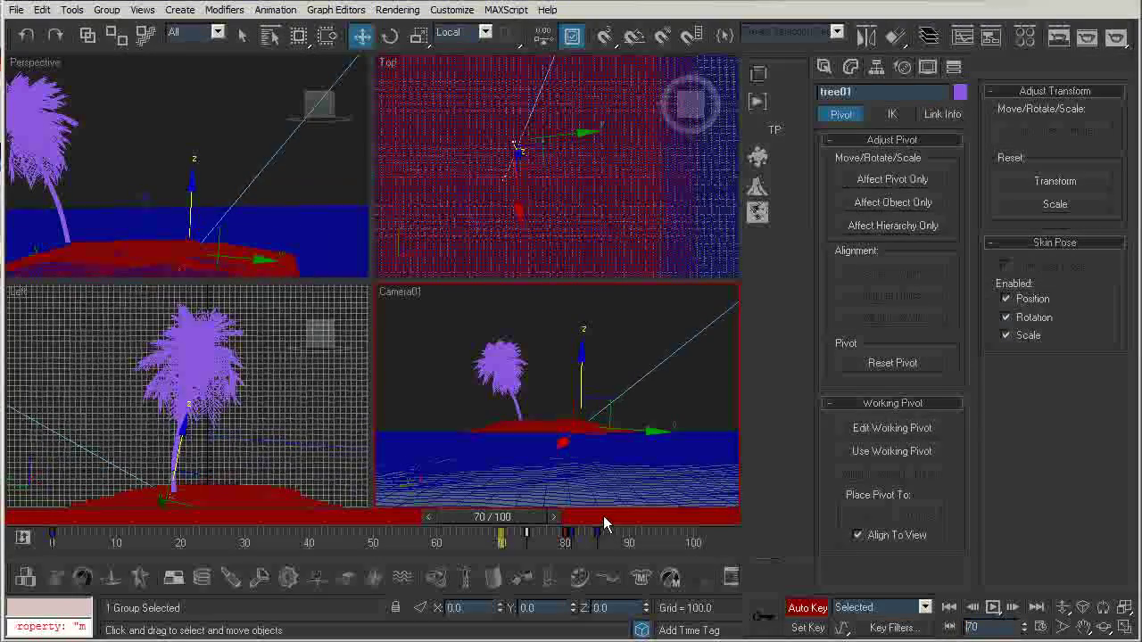
click(596, 541)
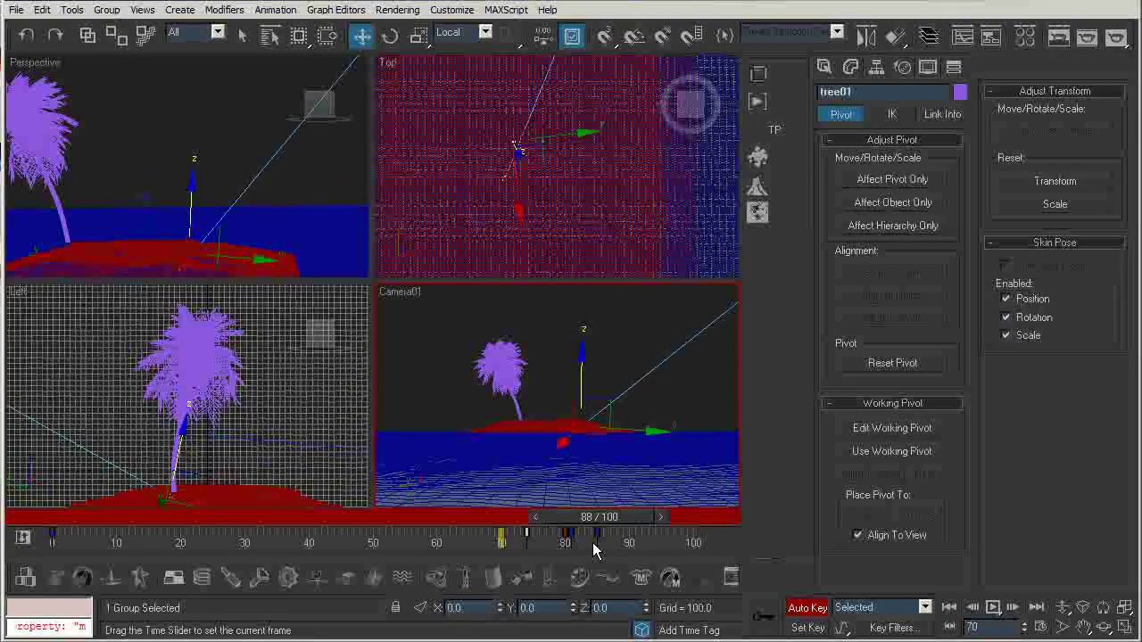
click(532, 397)
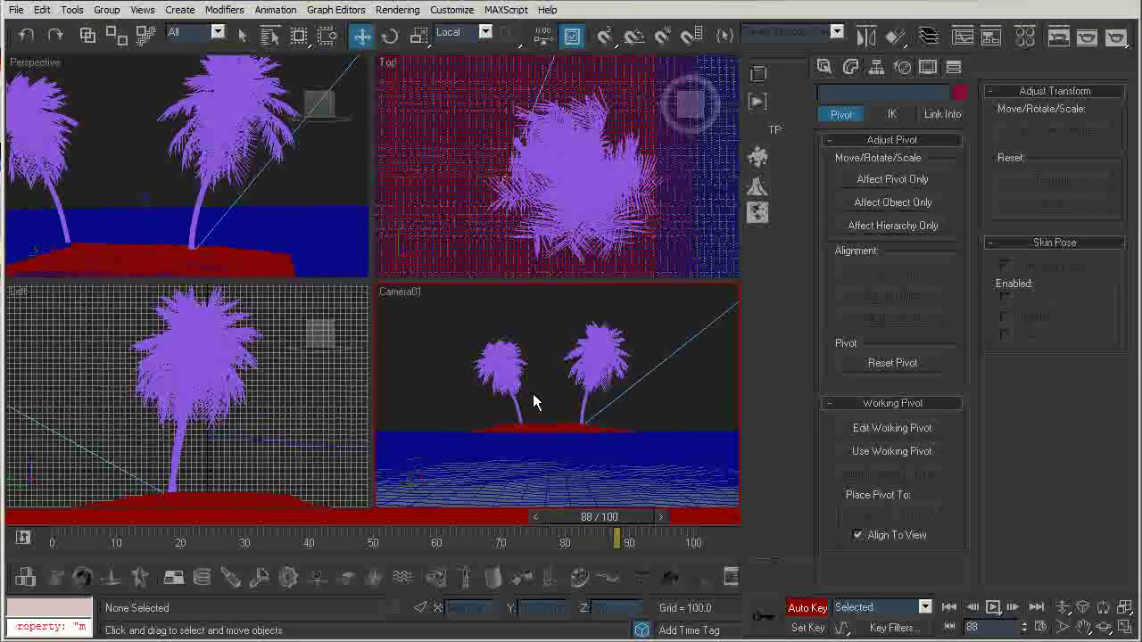
- Select the smaller palm and, at frame 82, scale it uniformly down to almost nothing to key the start of its growth
click(509, 381)
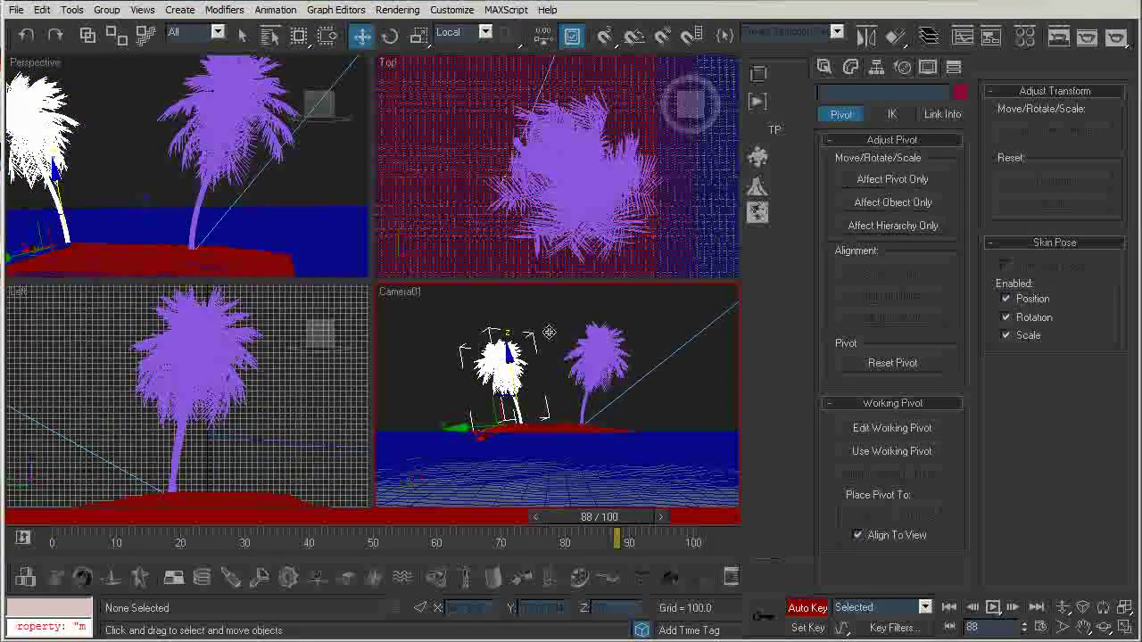
drag(584, 518, 551, 524)
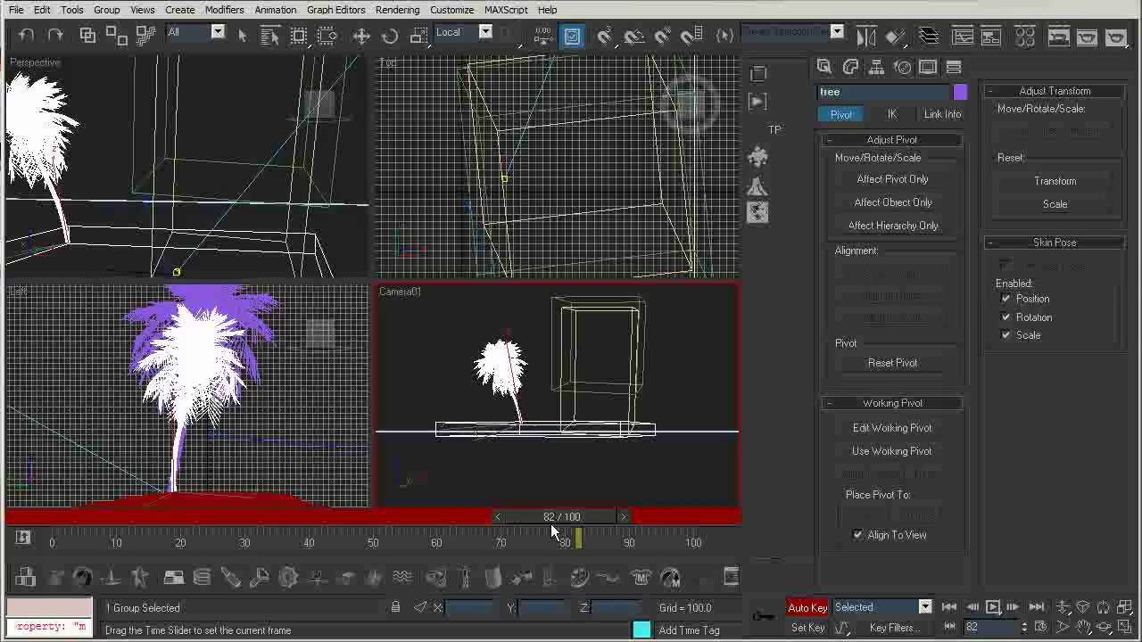
key(w)
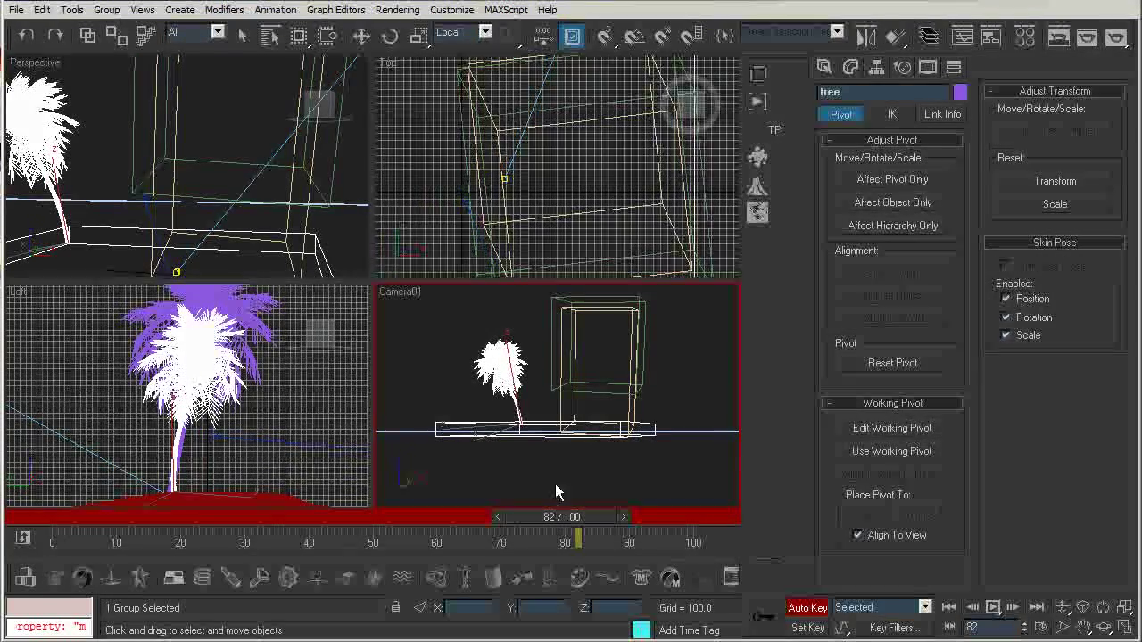
key(r)
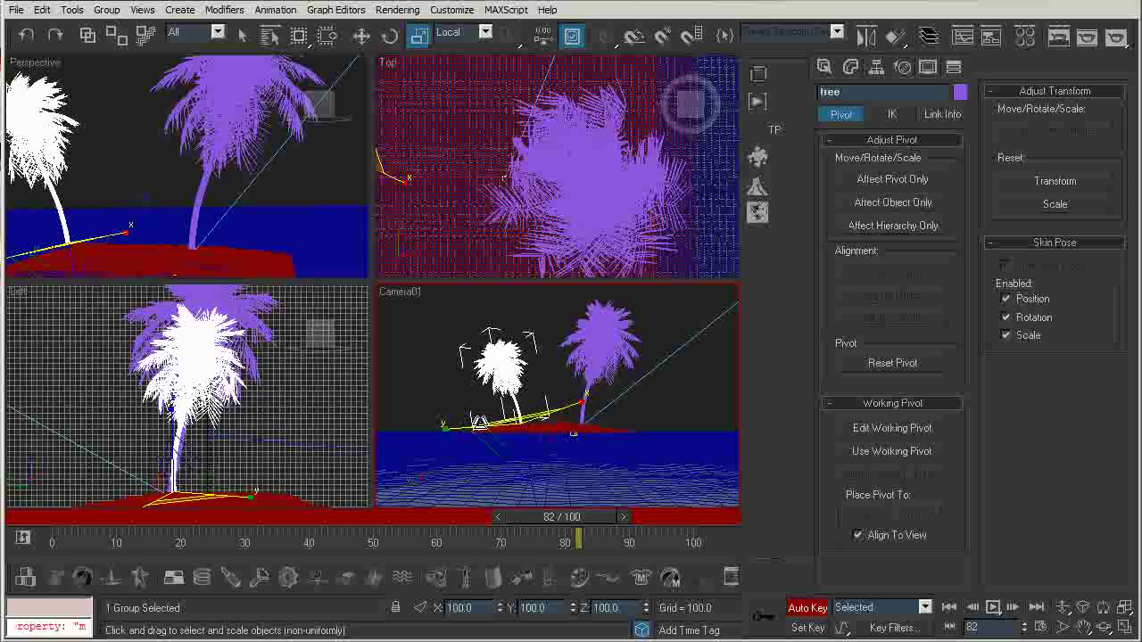
key(w)
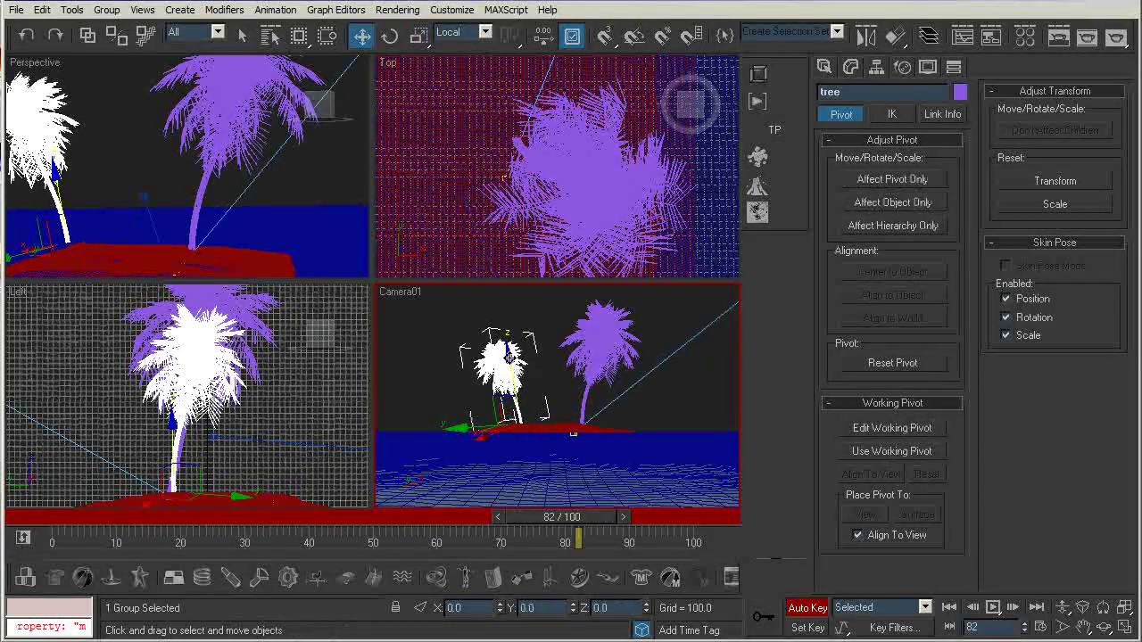
drag(508, 353, 507, 355)
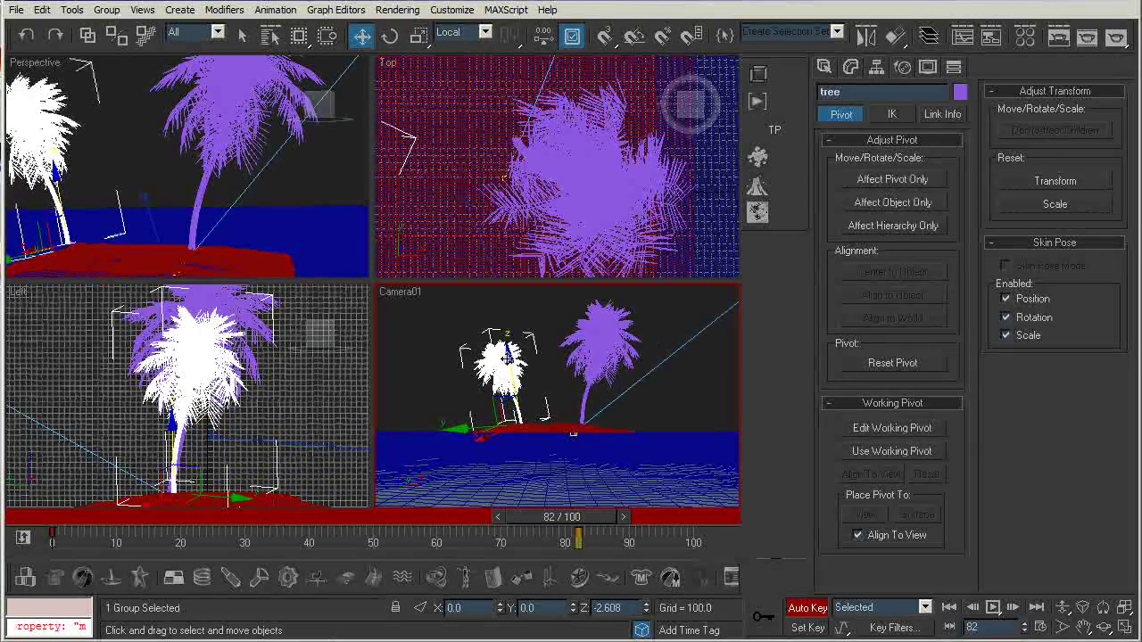
key(r)
drag(515, 429, 533, 533)
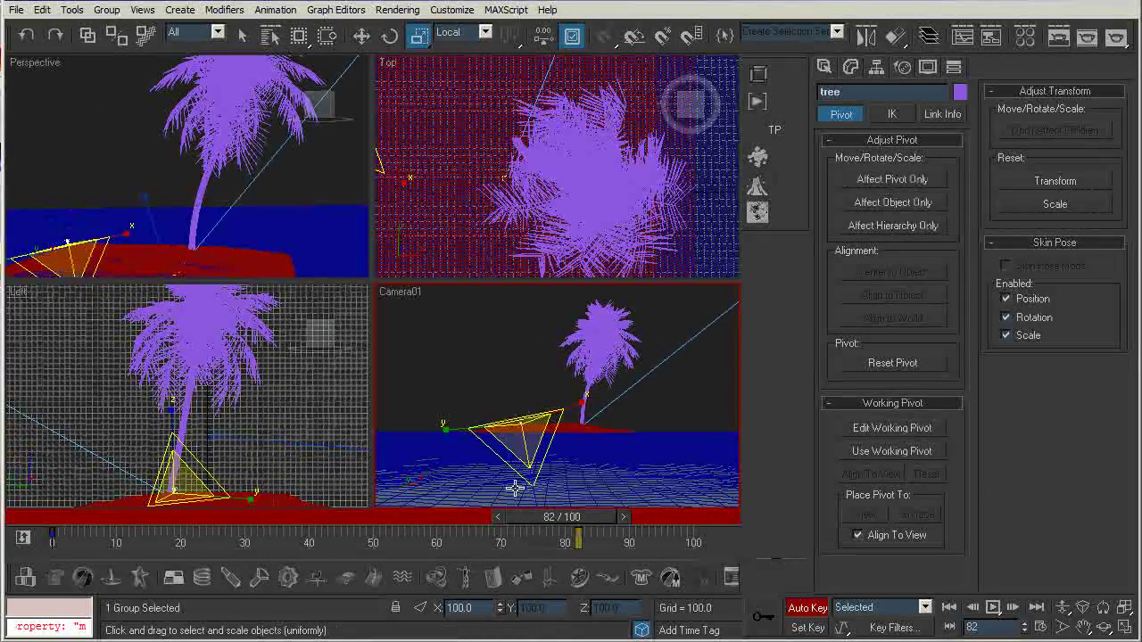
drag(521, 437, 555, 639)
key(ctrl+z)
key(r)
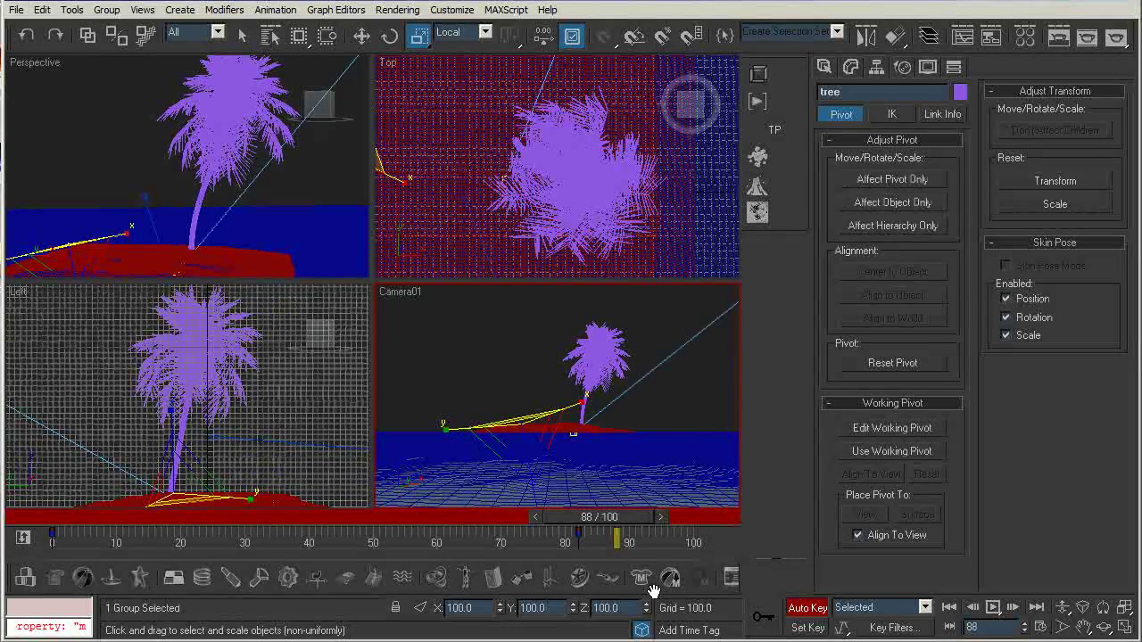
- Key the smaller palm scaled up past its final size at frame 89 and reduced to final size at frame 93, then turn off Auto Key
key(r)
drag(517, 393, 477, 439)
key(period)
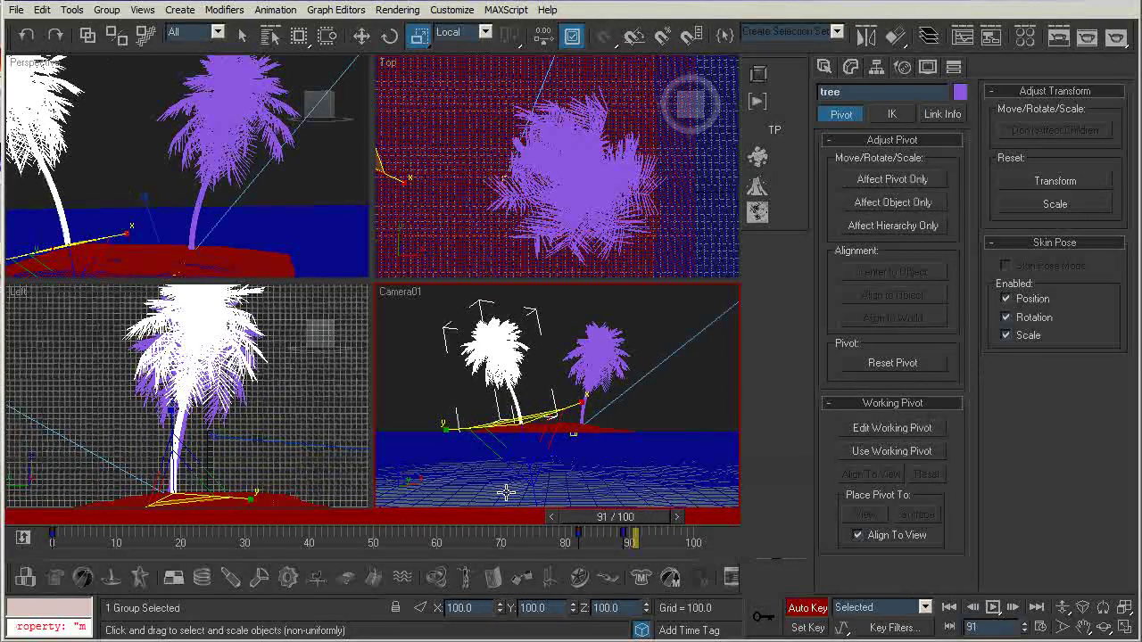
key(period)
mouse_move(535, 446)
mouse_down()
mouse_move(519, 431)
mouse_move(522, 463)
mouse_up()
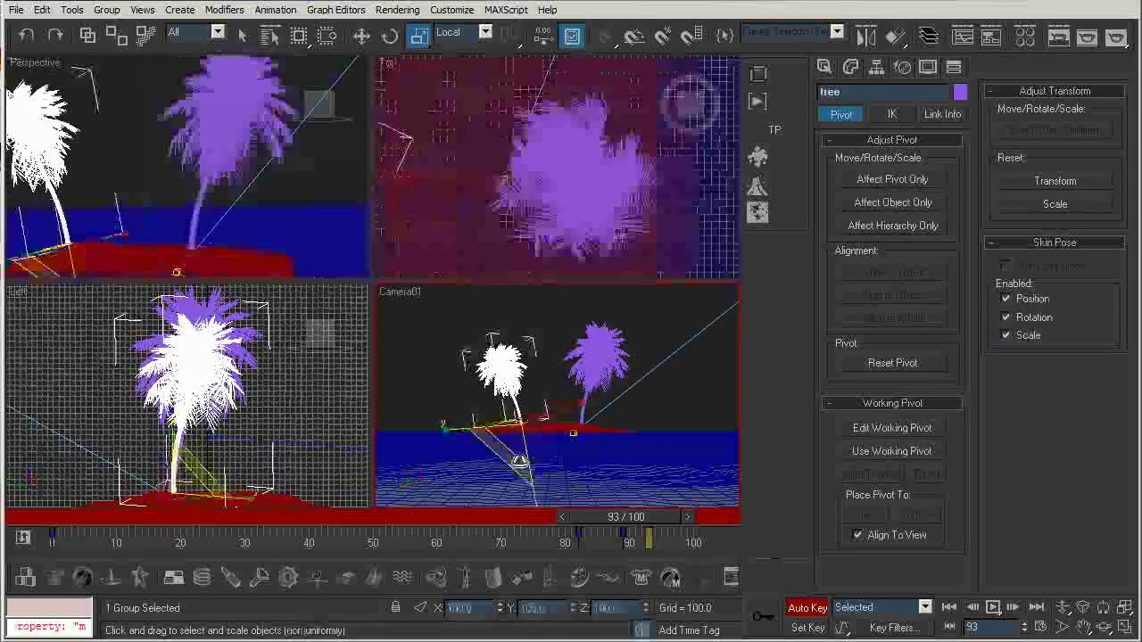
click(413, 332)
key(n)
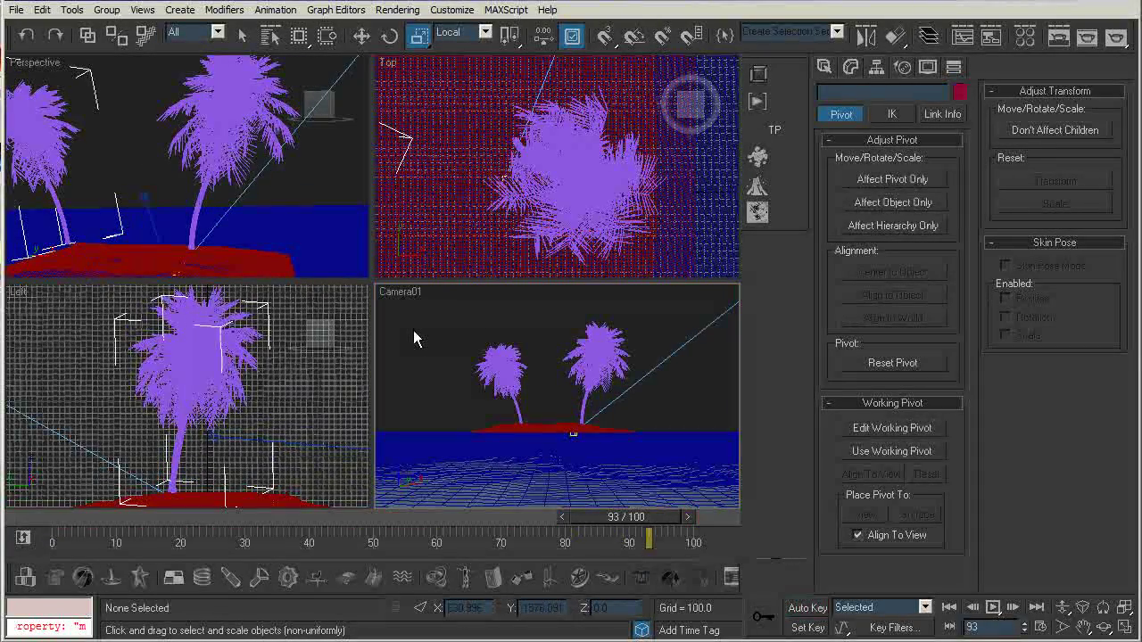
- Step backward from frame 93 to 69, examining both palms' growth against the island surface in the camera view
key(comma)
key(comma)
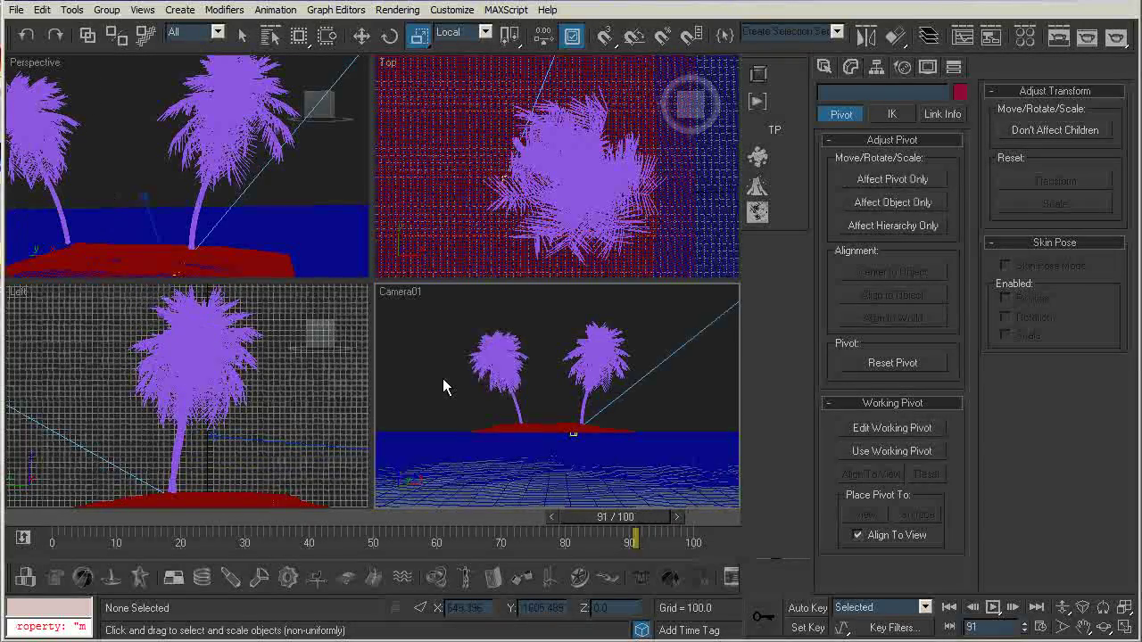
key(comma)
key(comma)
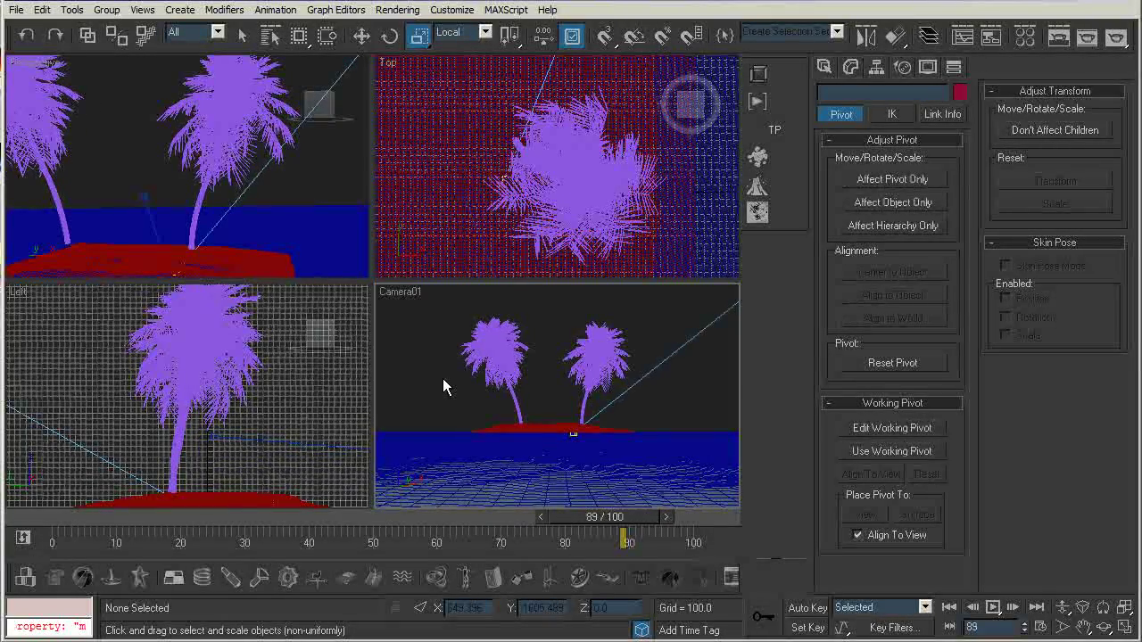
key(comma)
key(comma)
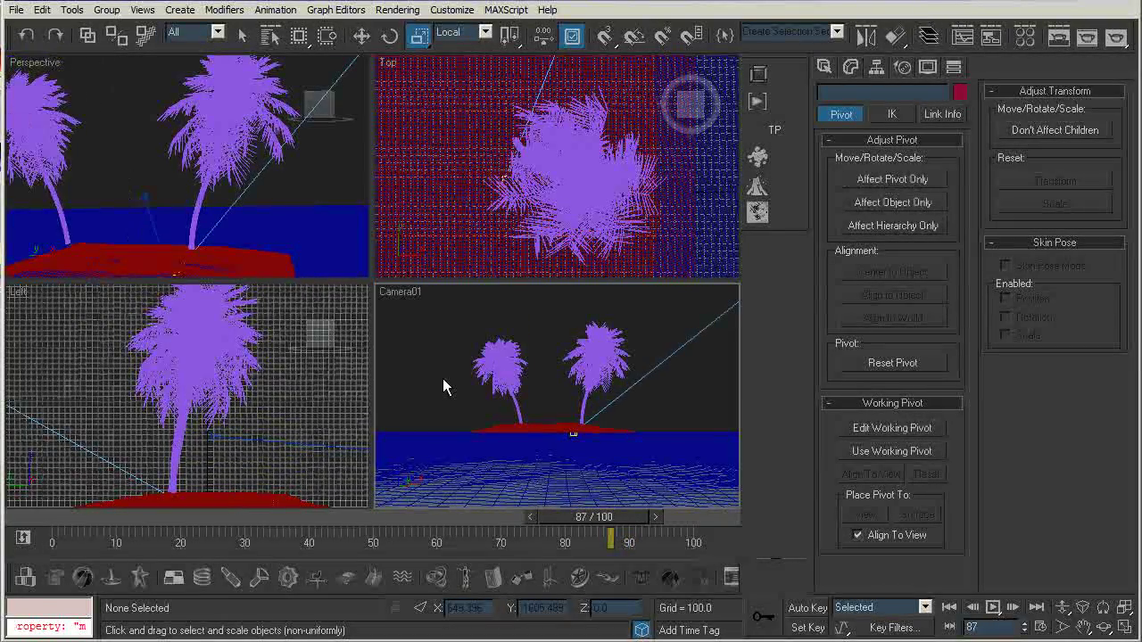
key(comma)
key(comma)
key(comma)
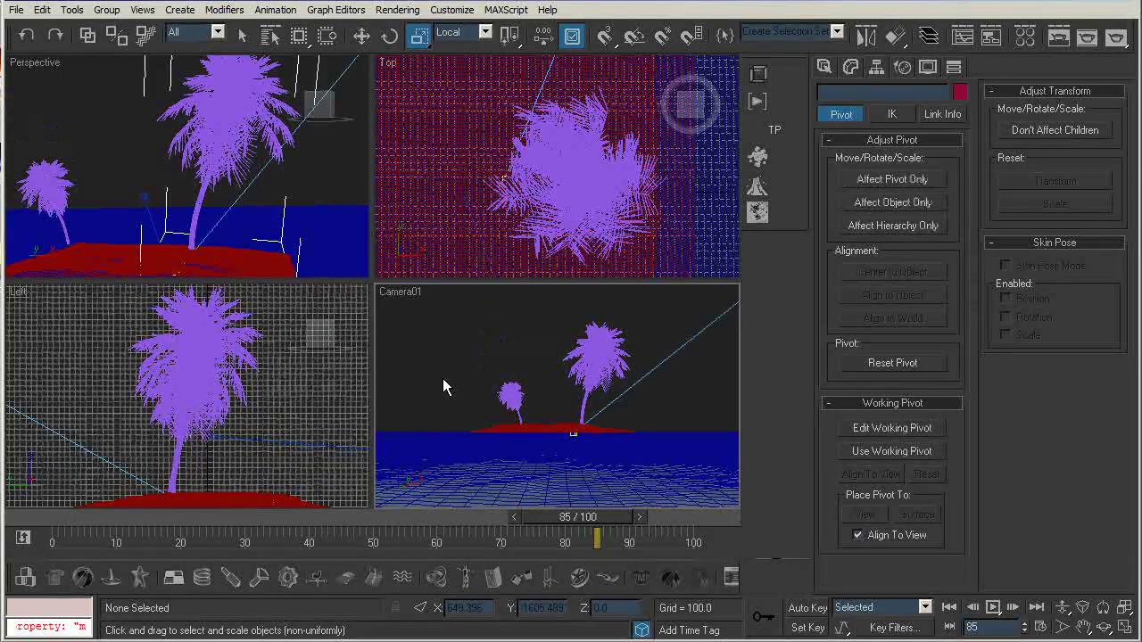
key(comma)
key(comma)
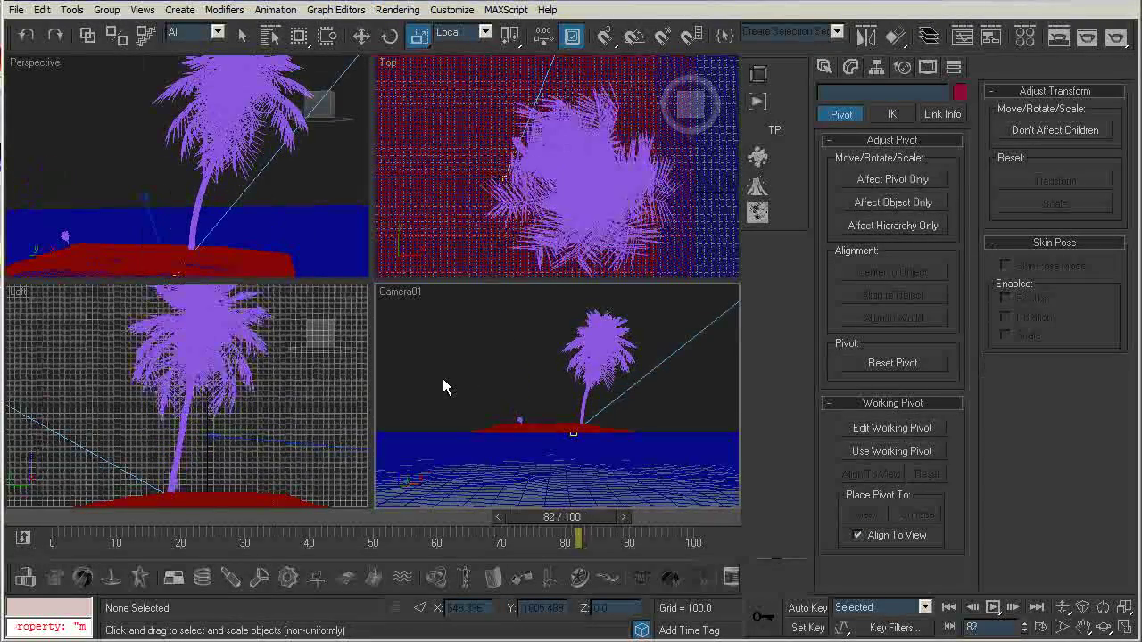
key(comma)
key(comma)
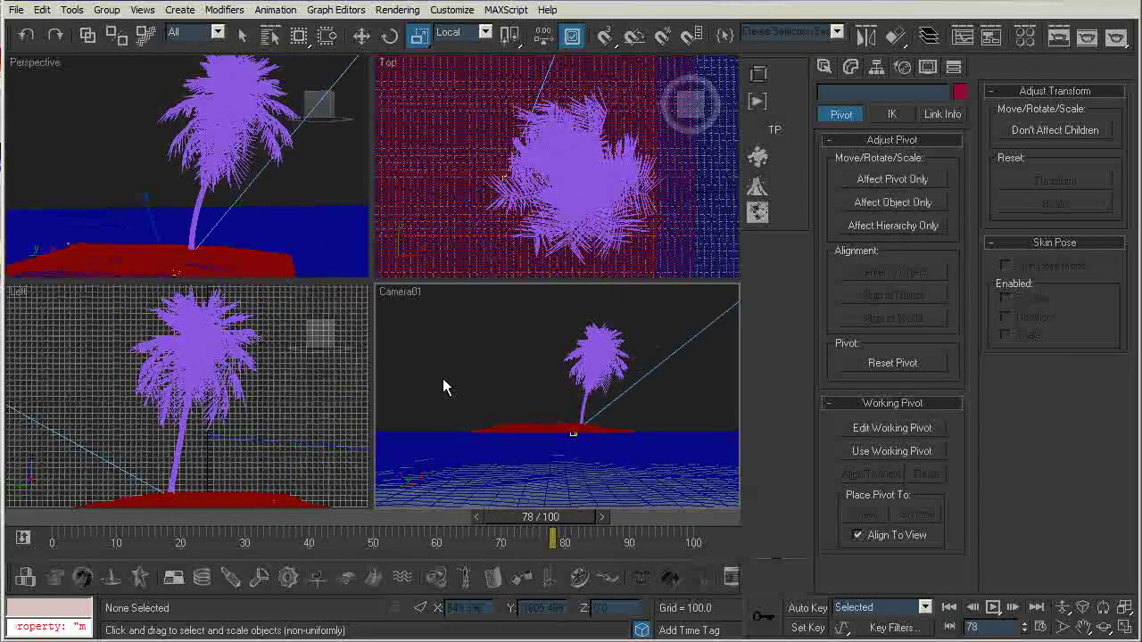
key(comma)
key(comma)
key(comma)
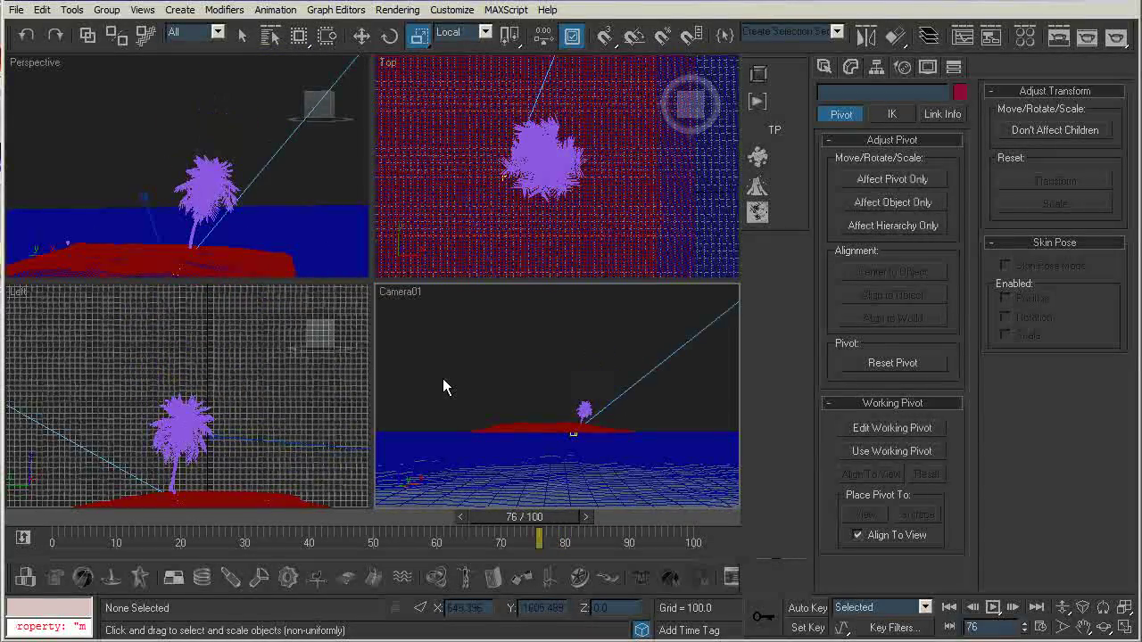
key(comma)
key(comma)
key(comma)
key(comma)
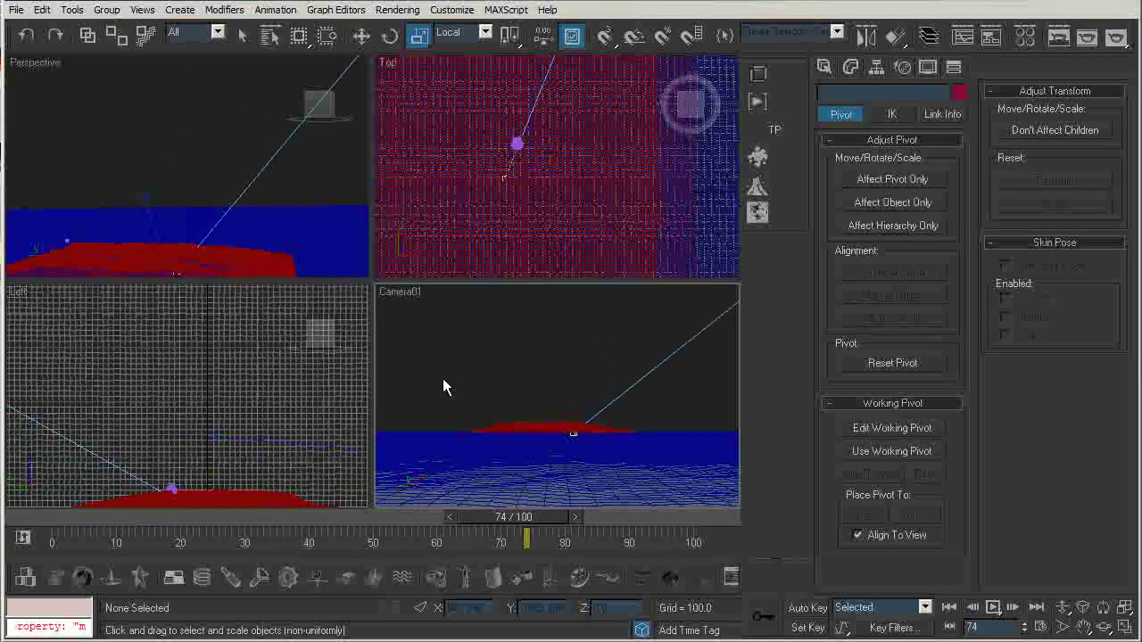
key(comma)
key(comma)
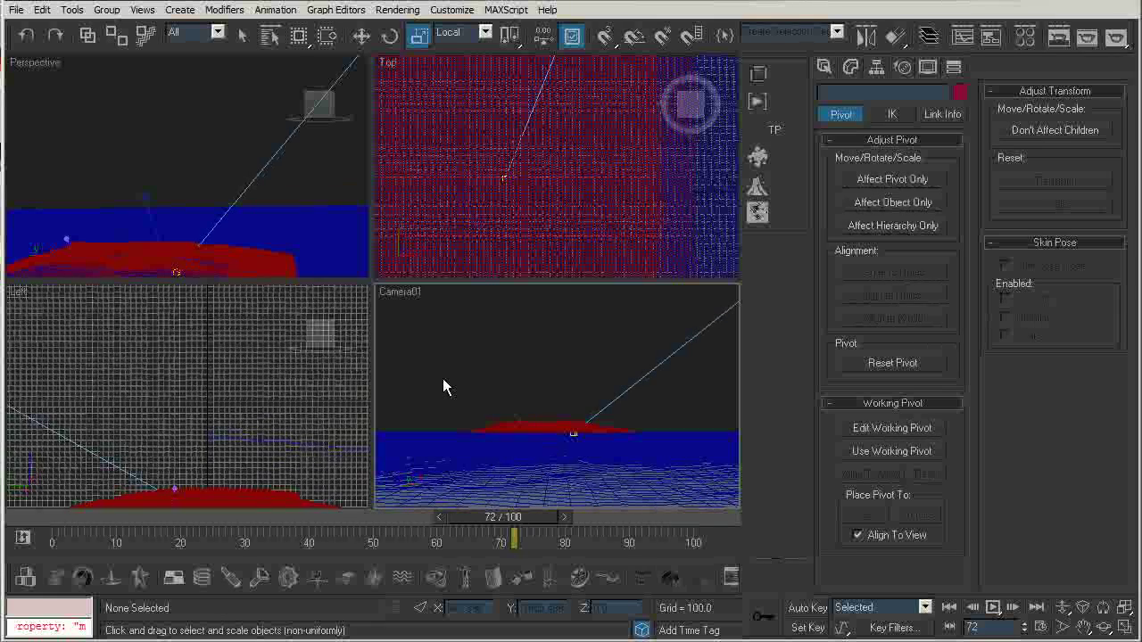
key(comma)
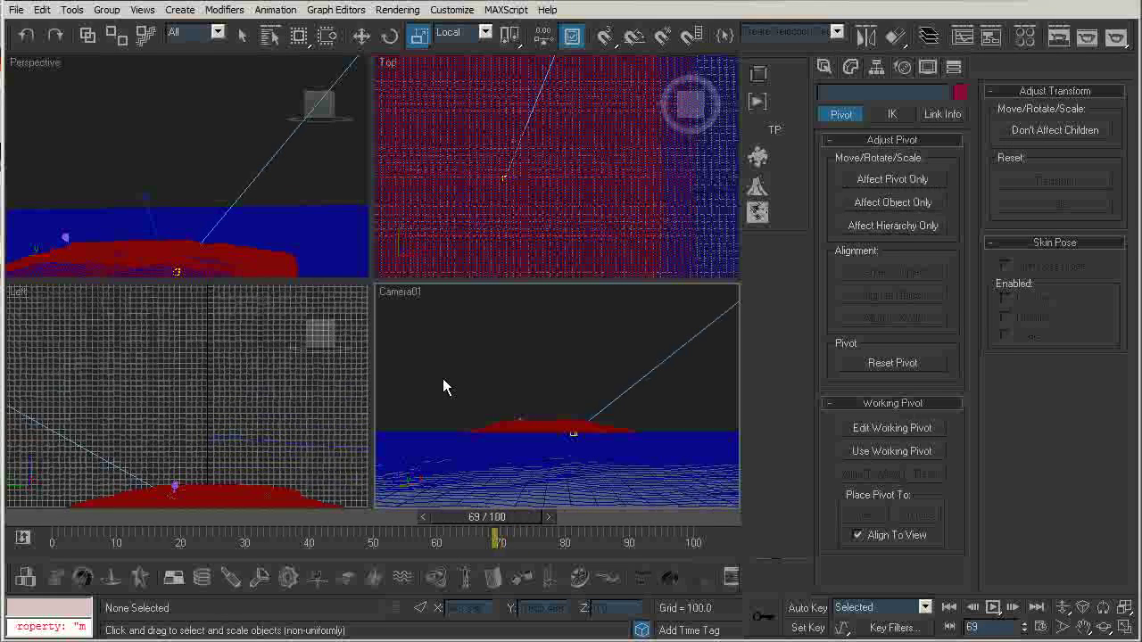
- Go to frame 100, select the smaller palm and copy its frame 82 scale key to frame 0 to keep it tiny until it grows
click(520, 419)
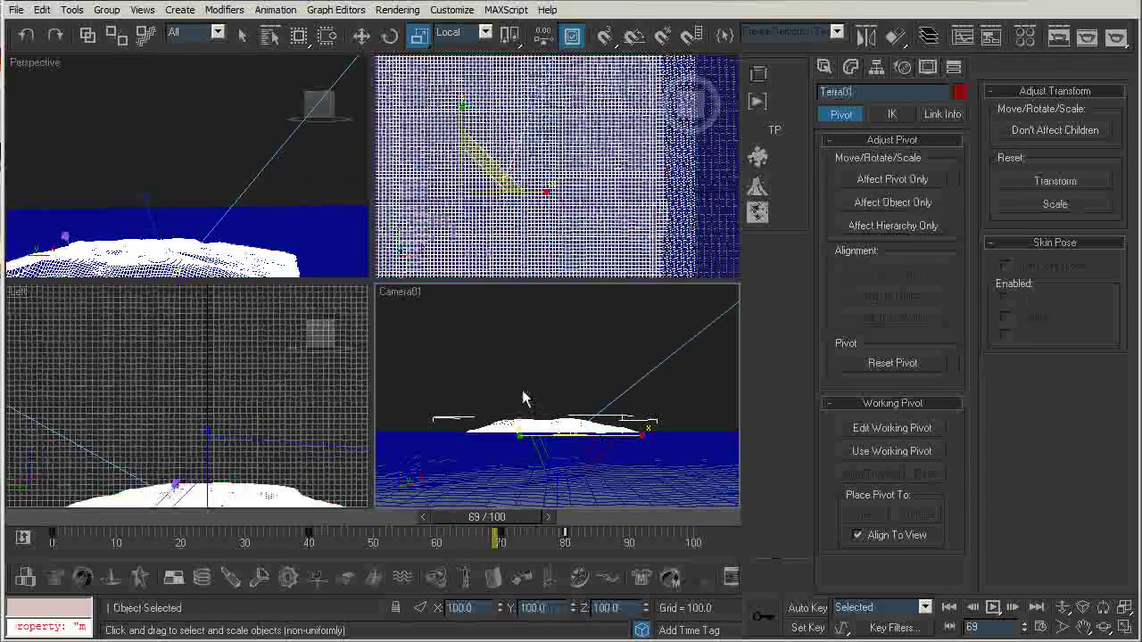
click(523, 403)
key(End)
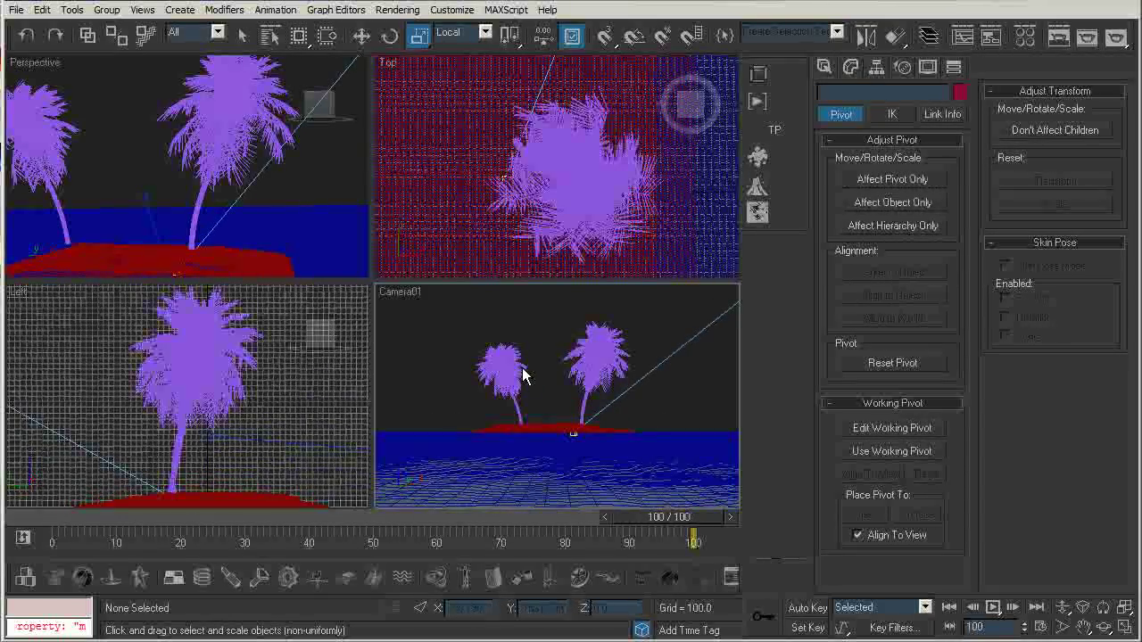
click(522, 368)
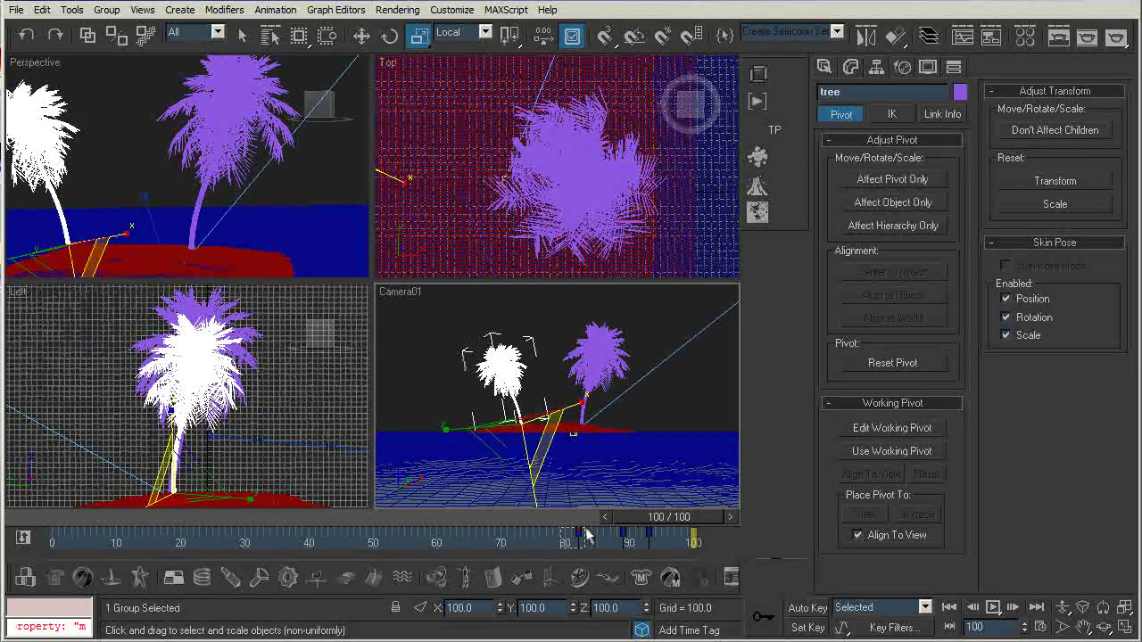
shift+drag(579, 531, 52, 537)
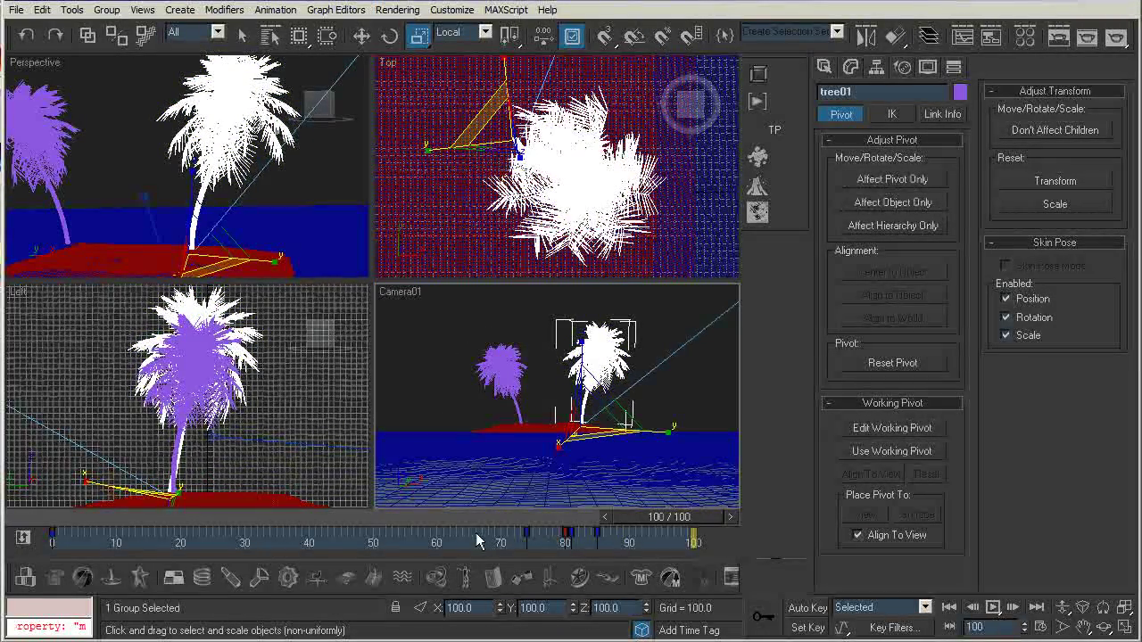
- Replace the larger palm's key at frame 0 with a copy of its frame 74 scale key, then deselect the palm
drag(84, 538, 49, 538)
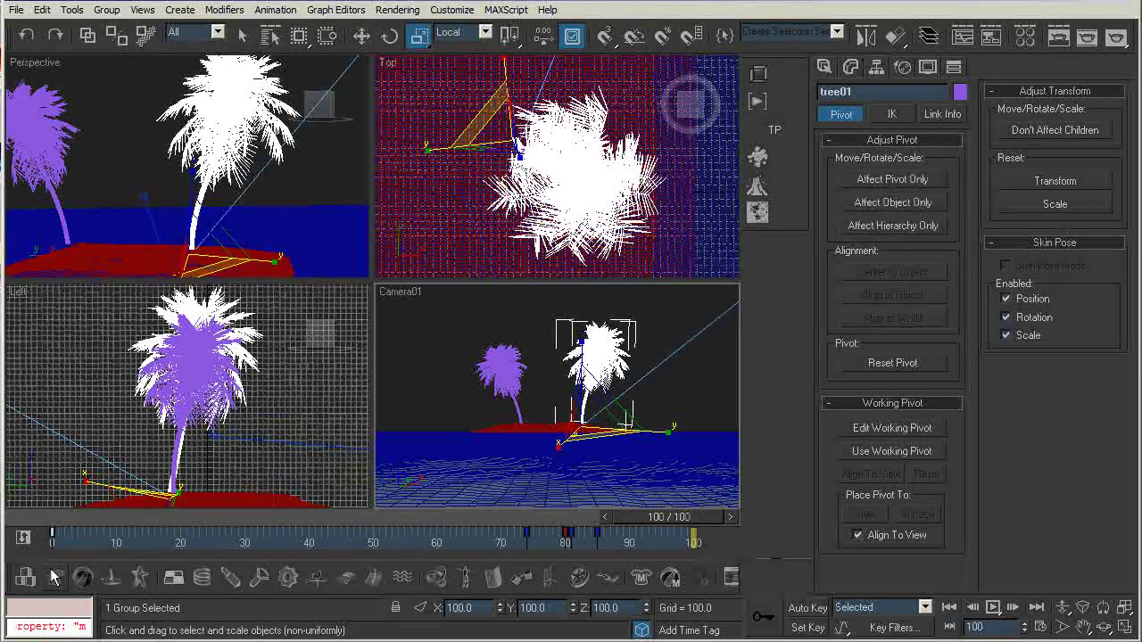
drag(514, 535, 525, 540)
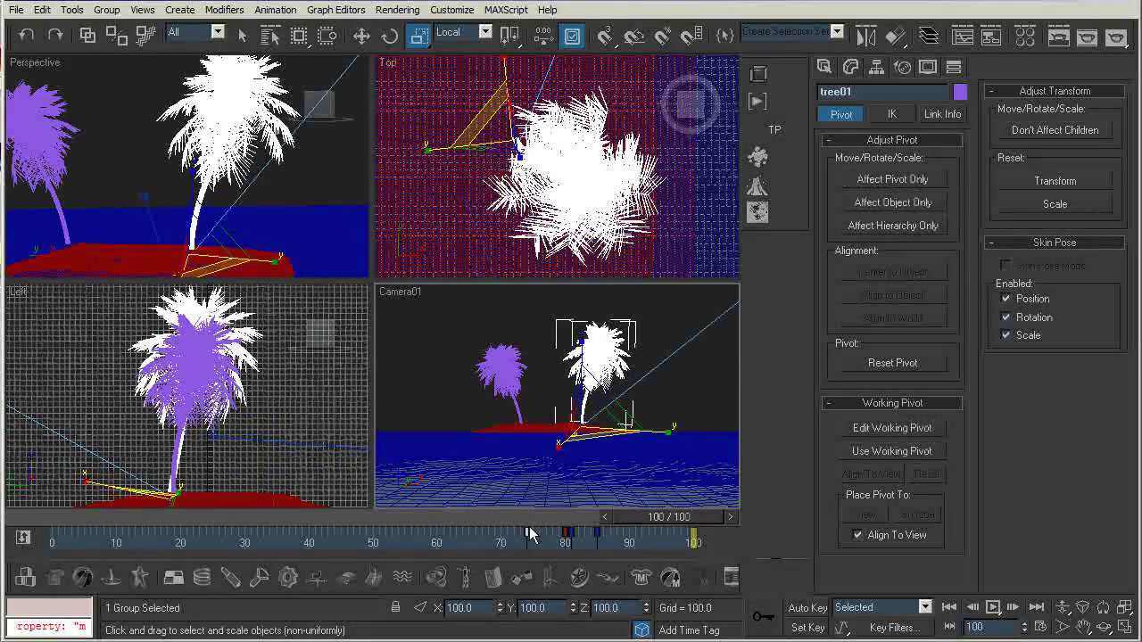
shift+drag(526, 531, 51, 536)
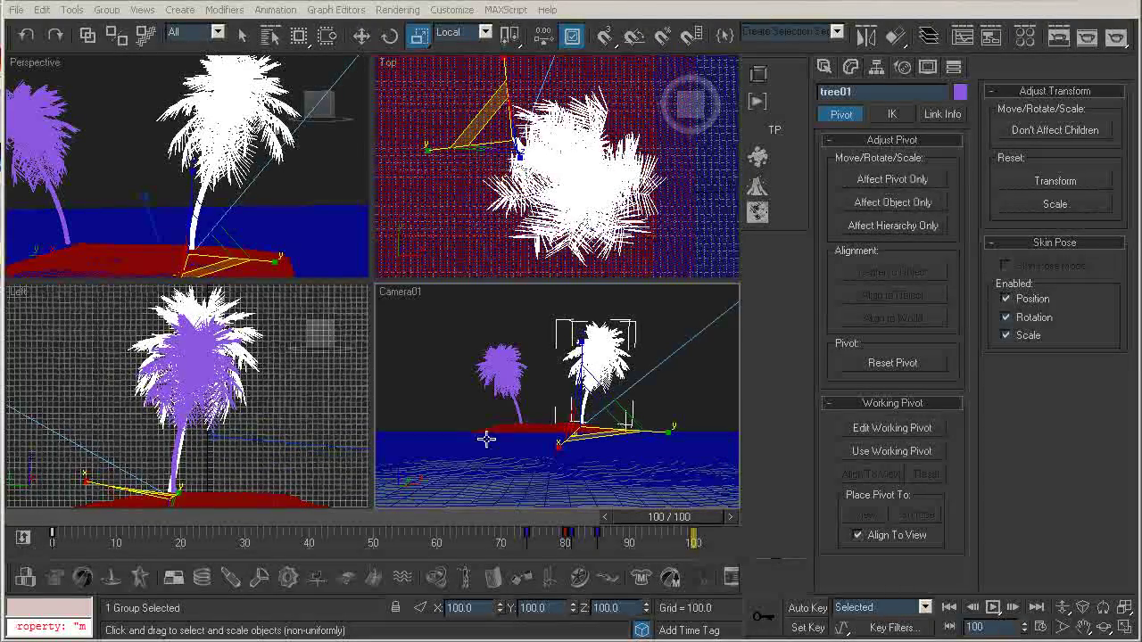
click(444, 375)
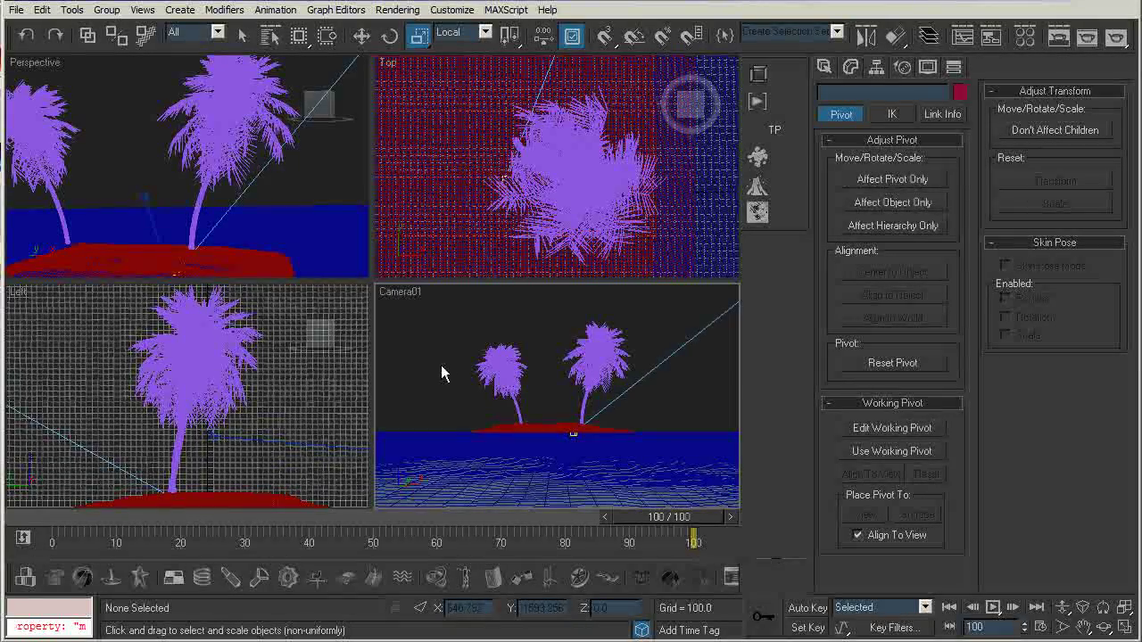
alt+middle_drag(234, 170, 182, 144)
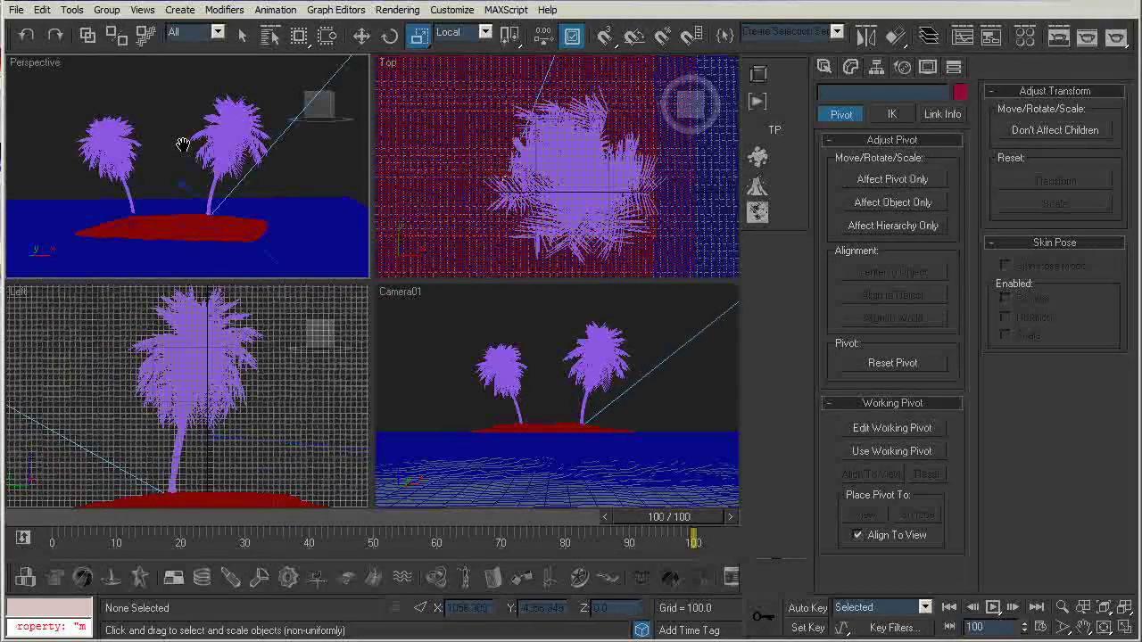